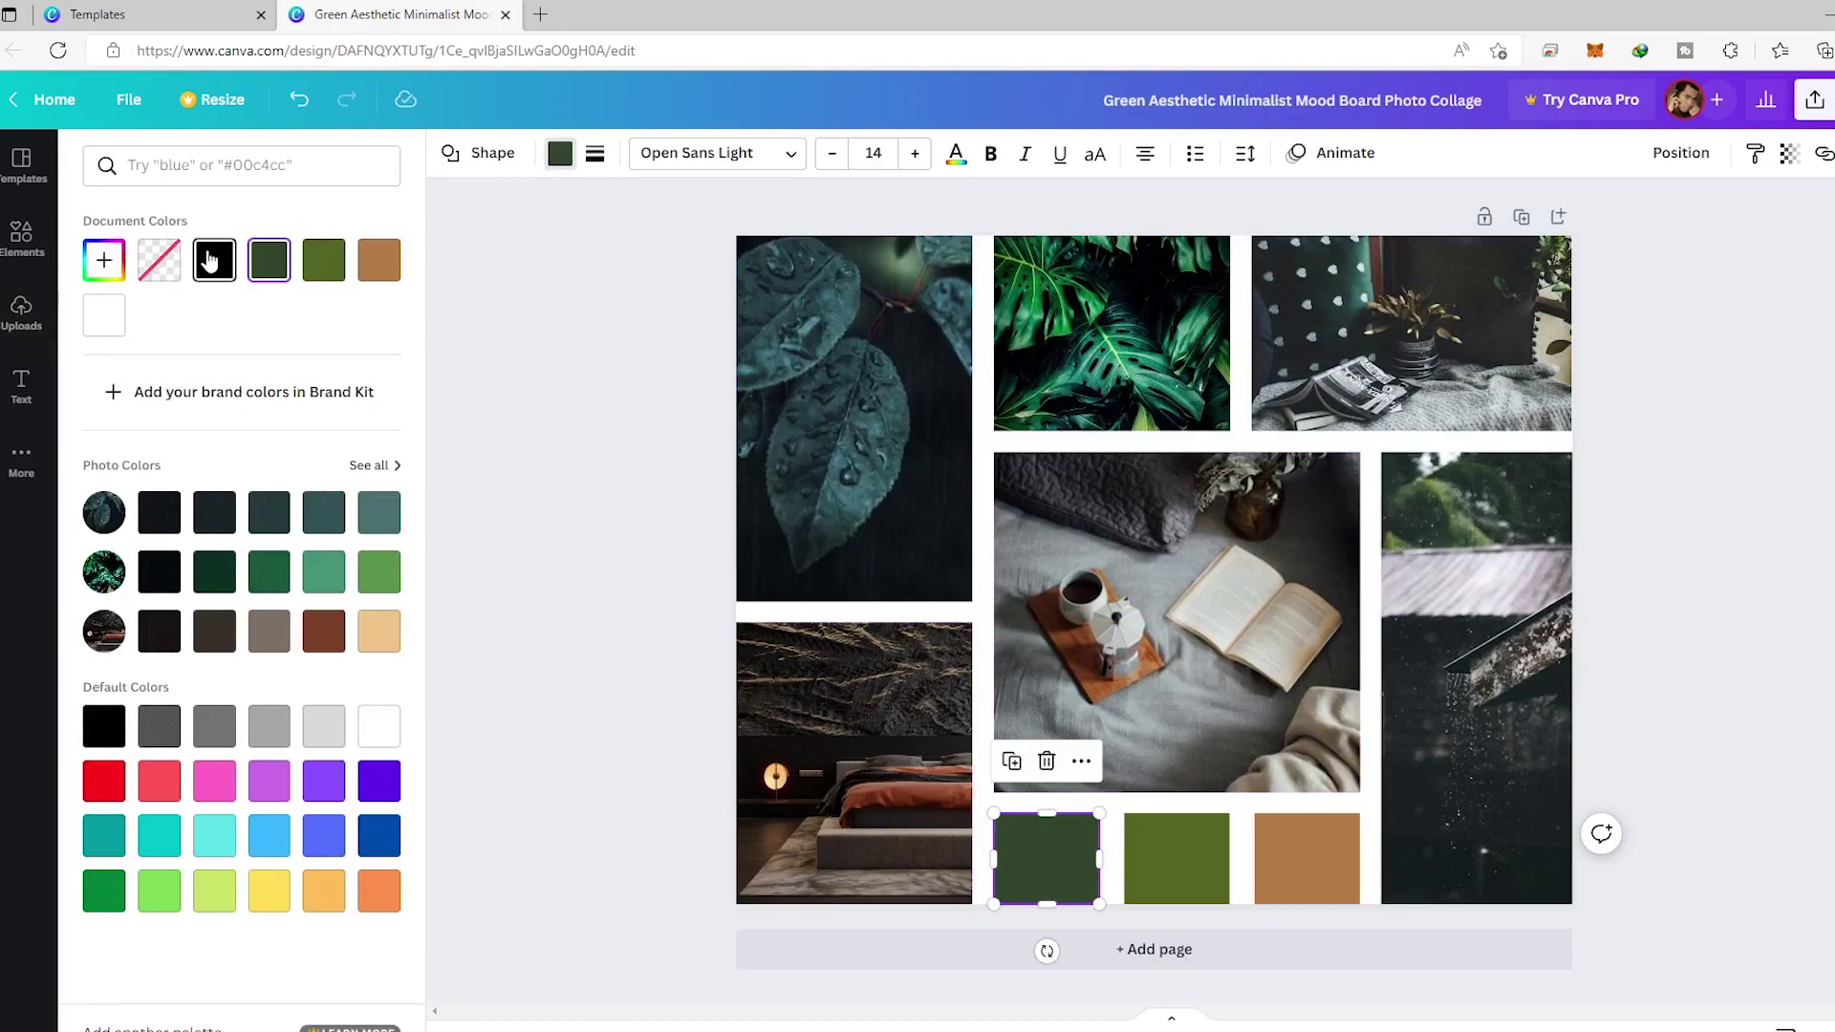
# - Recolor the first of the three swatches below the photos with the dark brown from the bedroom photo's palette
pyautogui.click(270, 263)
pyautogui.click(373, 267)
pyautogui.click(214, 261)
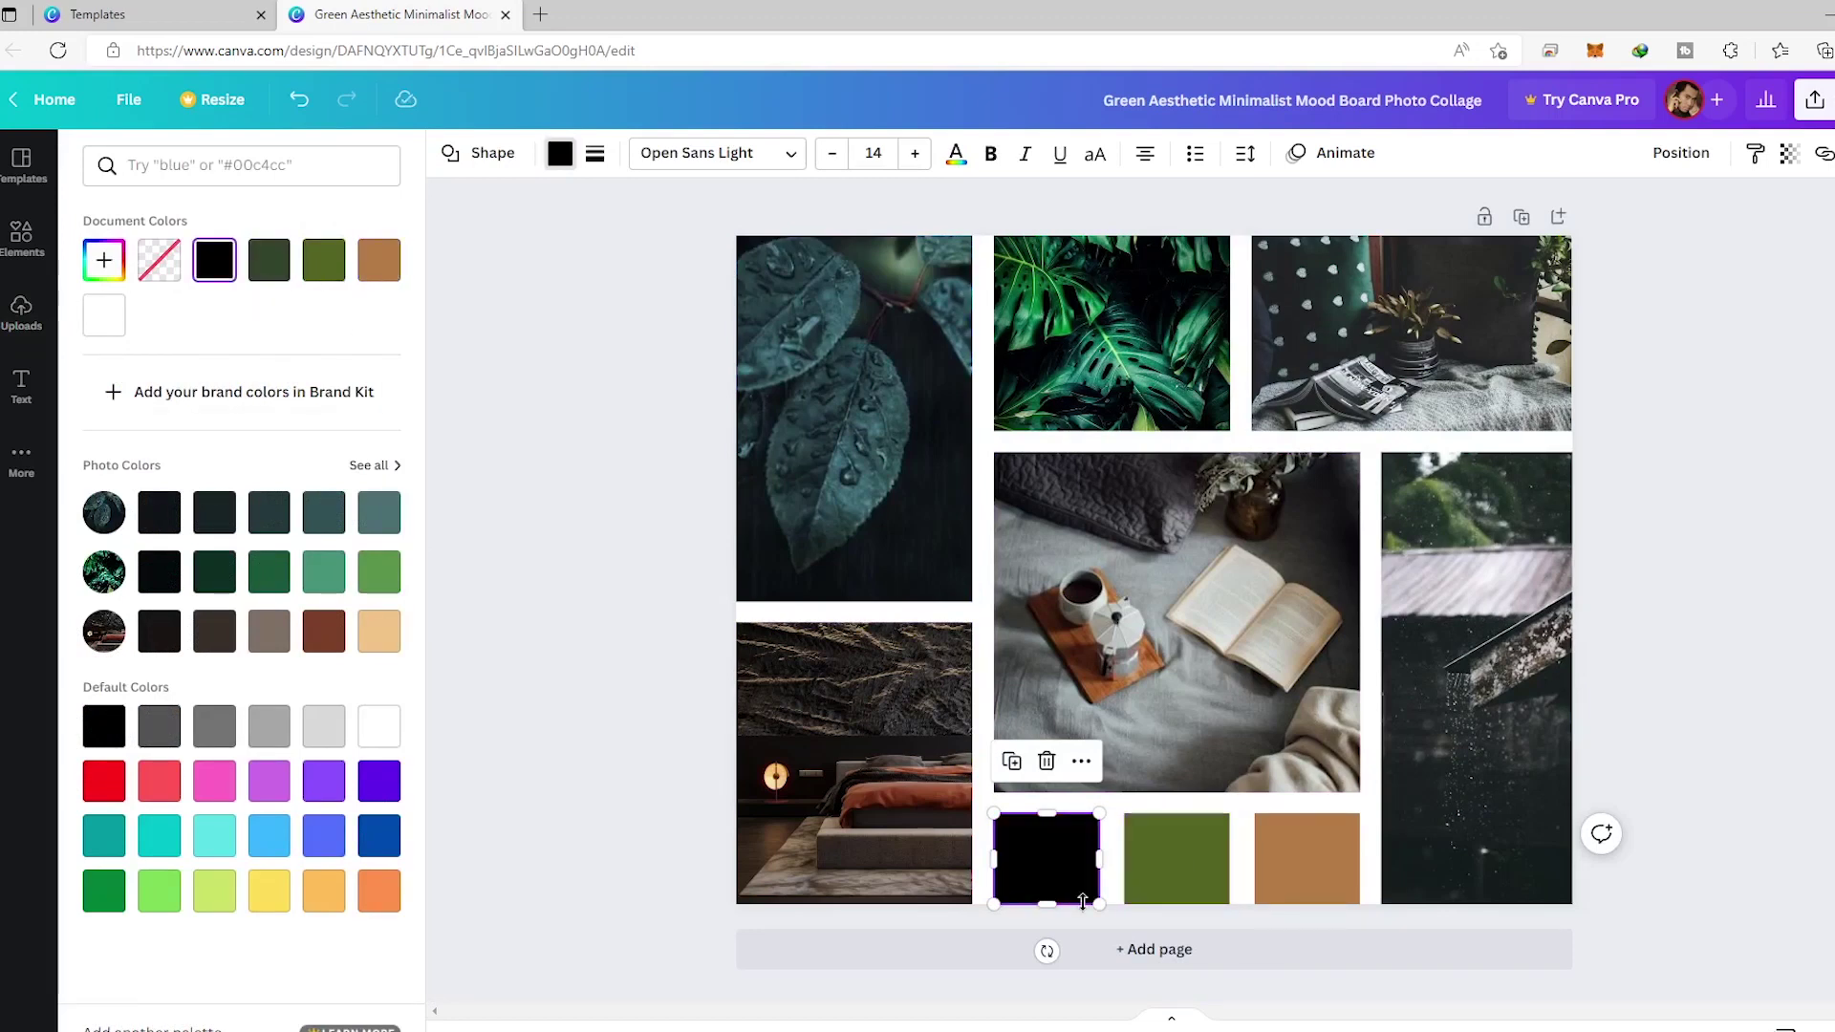
pyautogui.click(214, 630)
# - Try dark teal shades on the middle swatch, and set it to the taupe from the bedroom photo's palette
pyautogui.press('Tab')
pyautogui.click(273, 650)
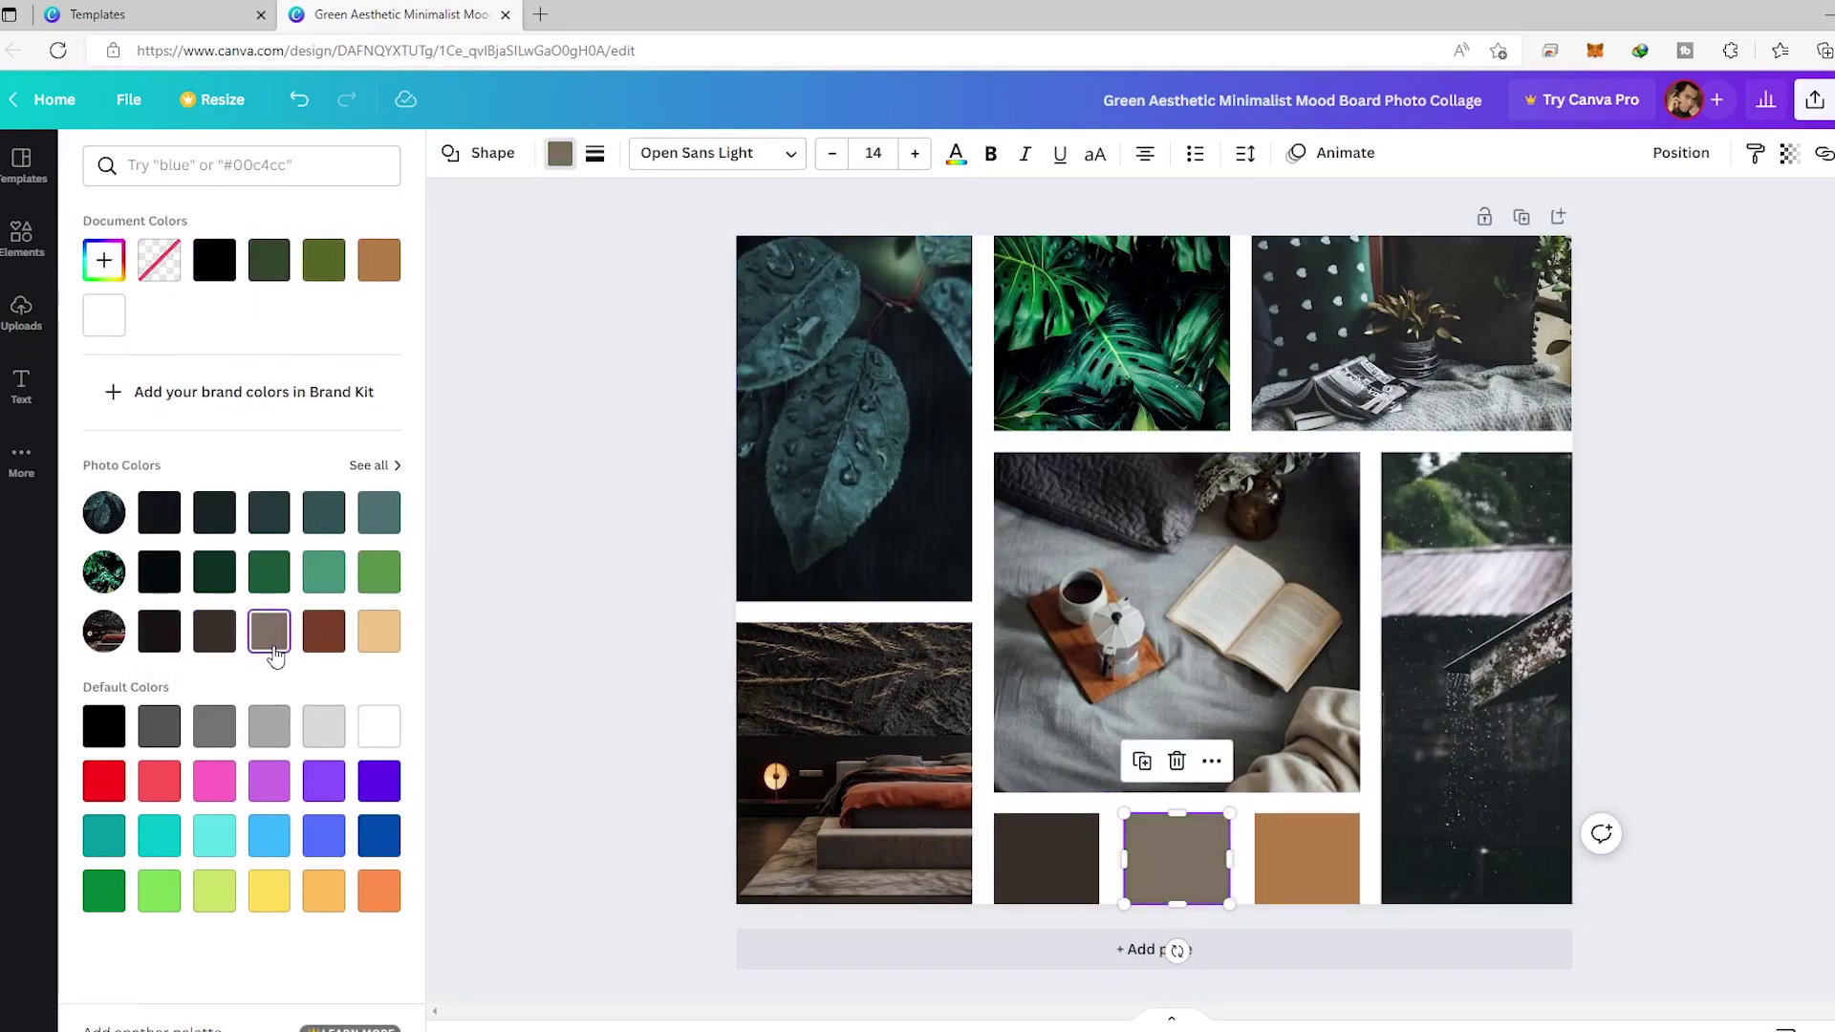
pyautogui.click(215, 514)
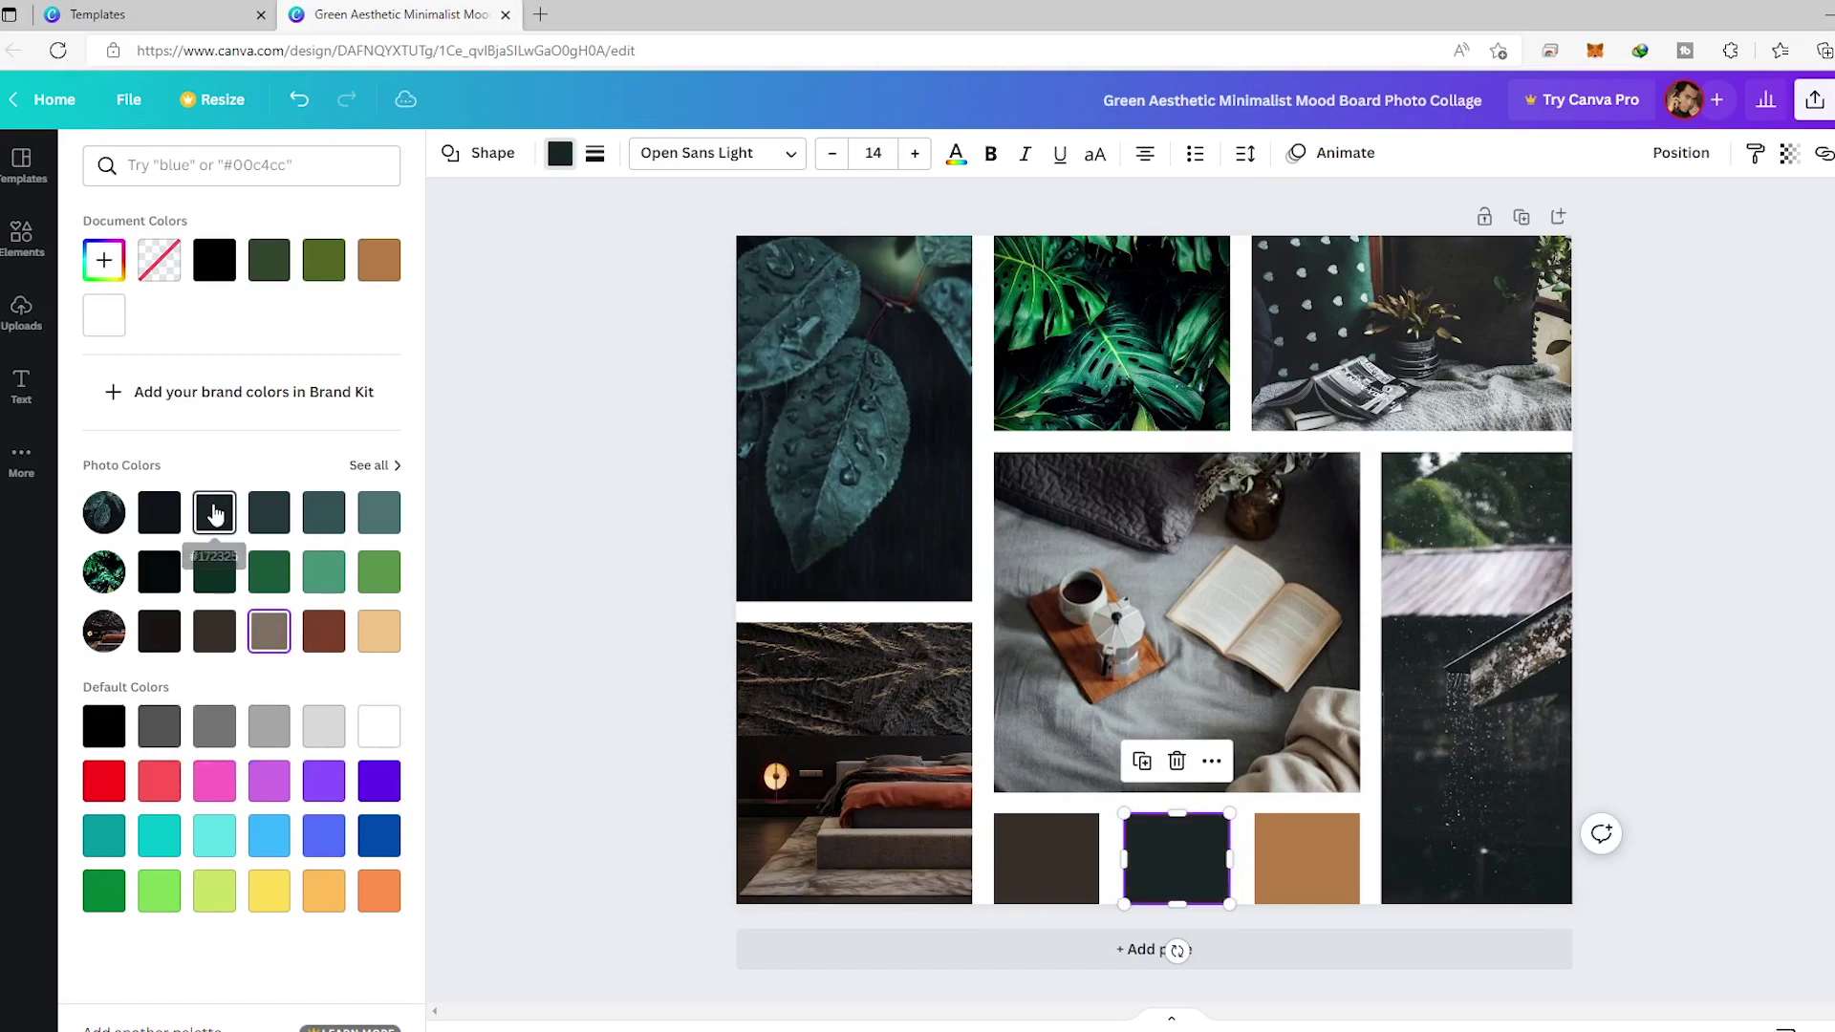
pyautogui.click(268, 516)
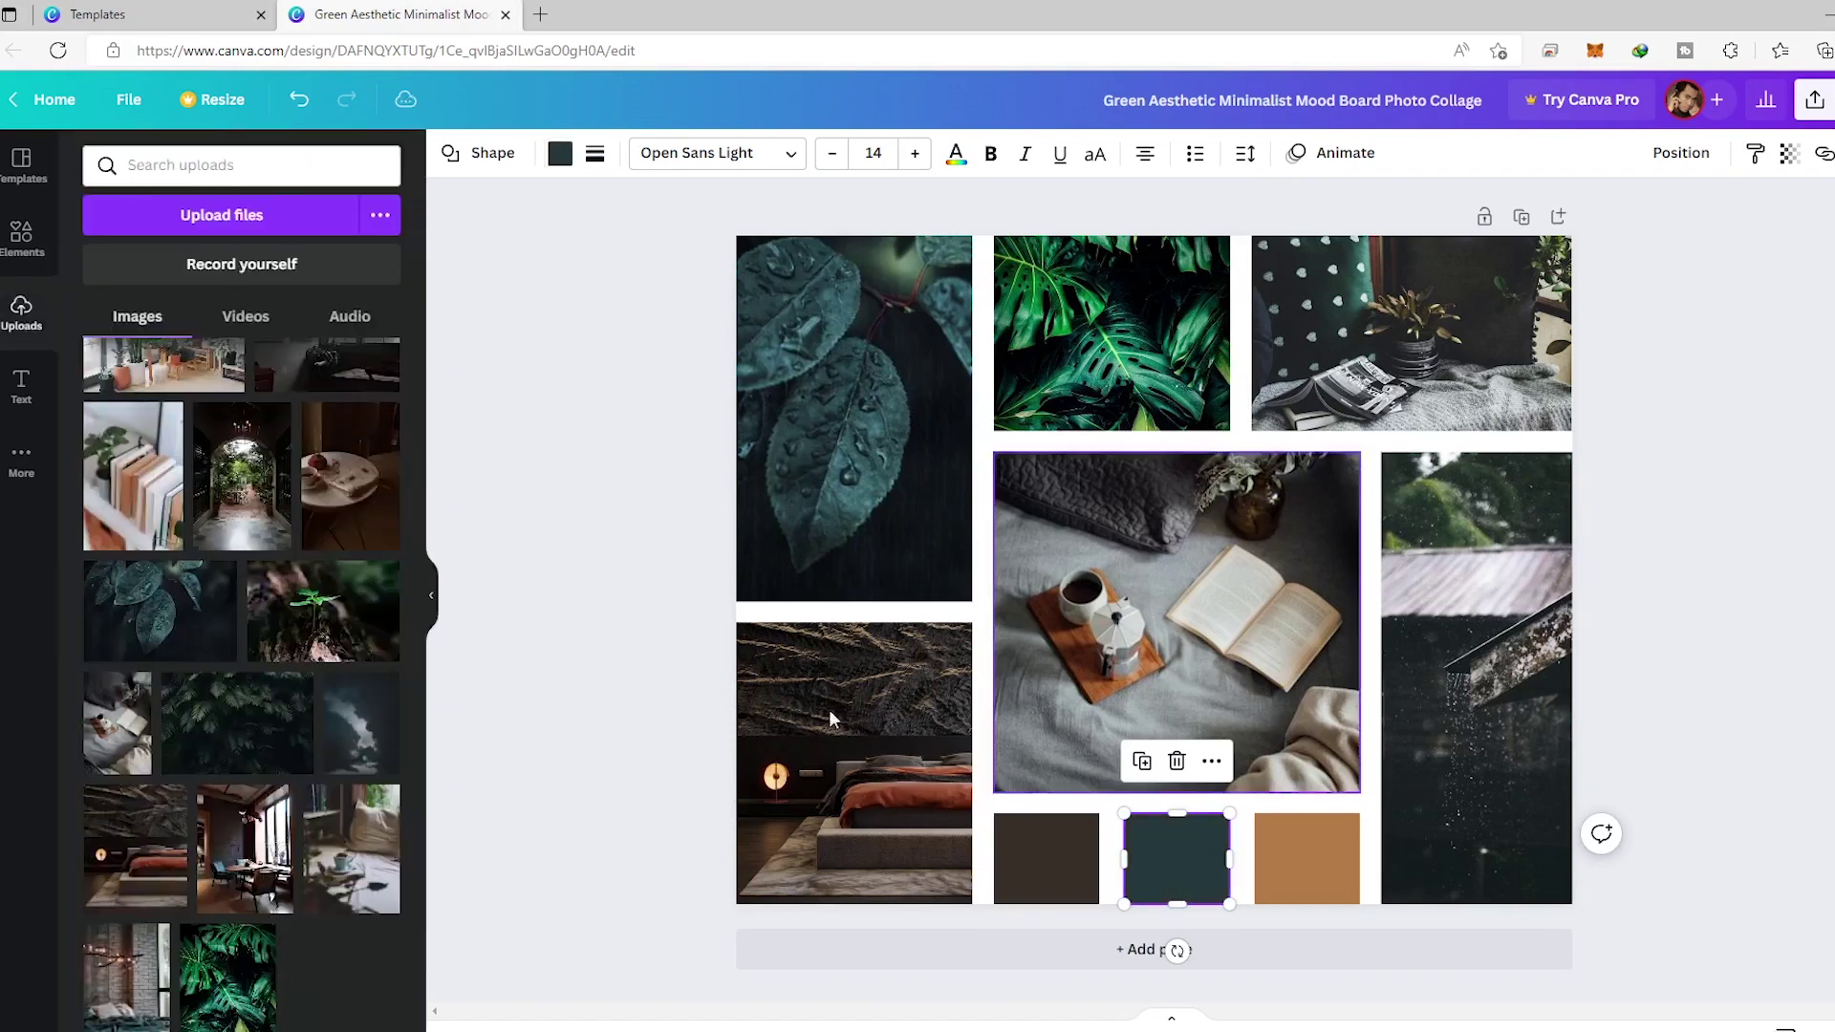
pyautogui.click(560, 153)
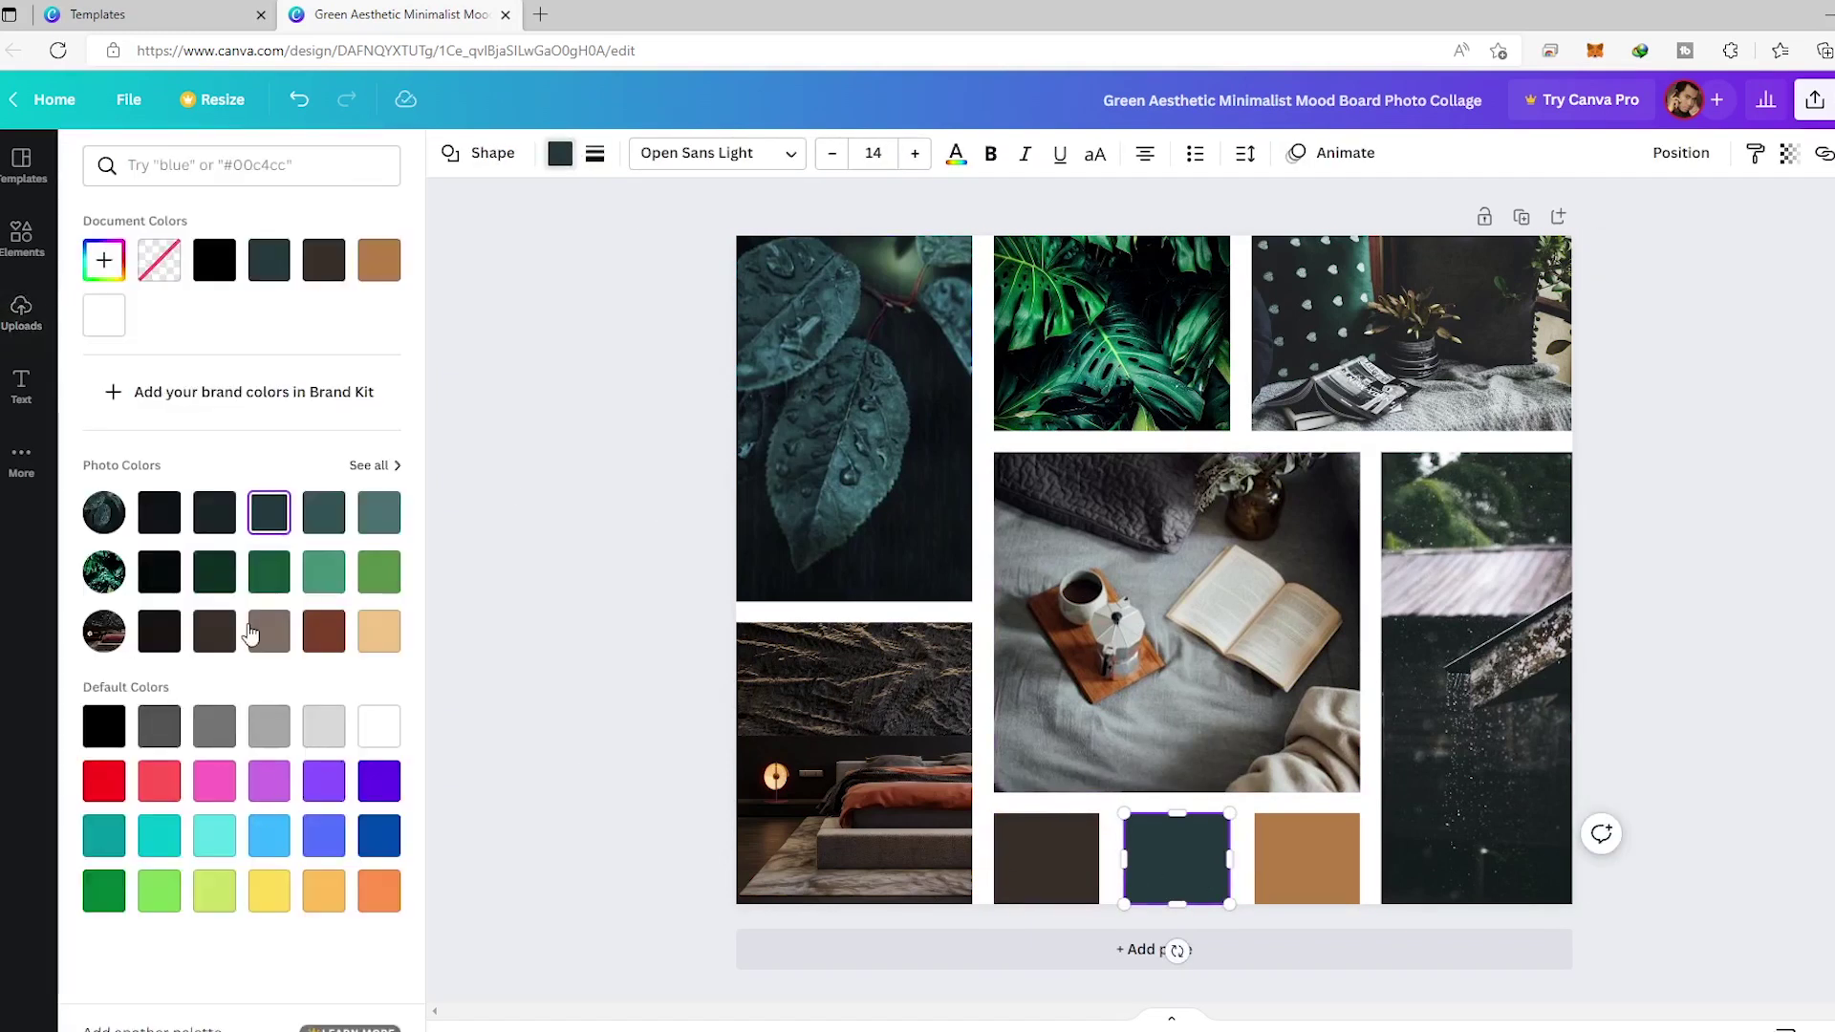
pyautogui.click(259, 633)
# - Fill the third swatch with the rust brown from the bedroom photo's palette and view all photo color palettes
pyautogui.click(1271, 846)
pyautogui.click(560, 153)
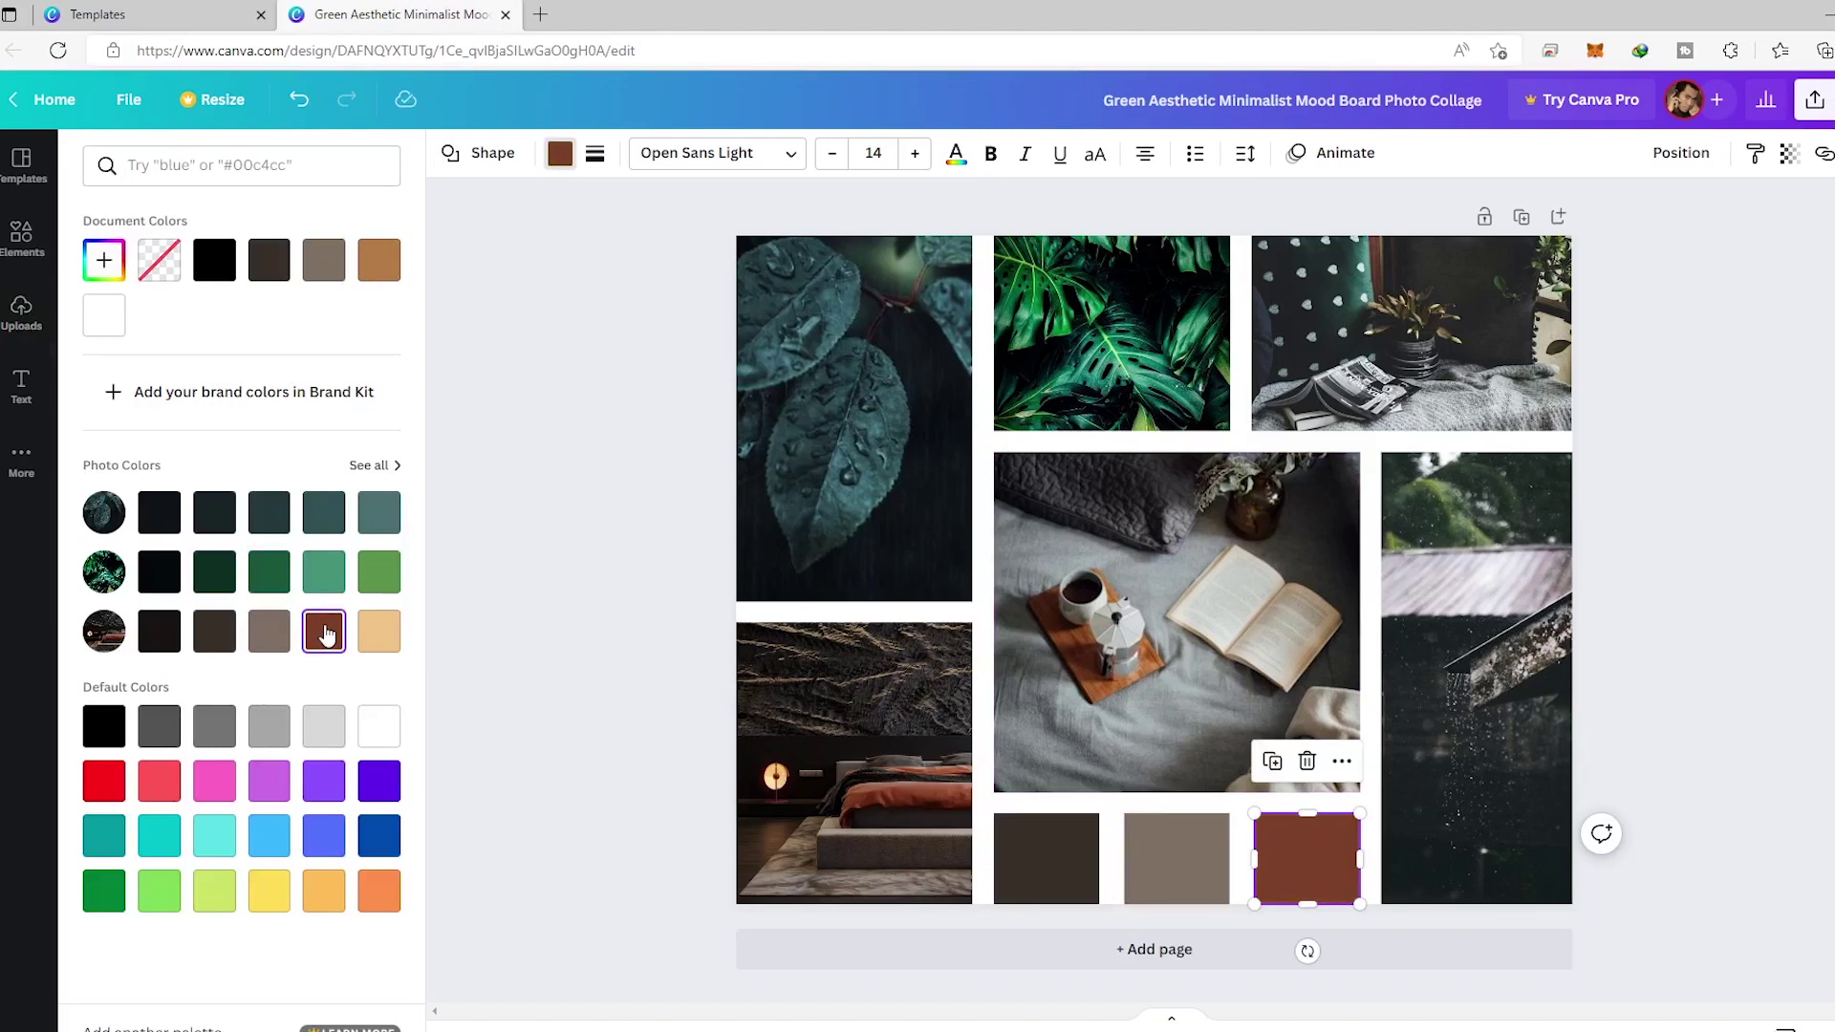
pyautogui.click(324, 631)
pyautogui.click(373, 465)
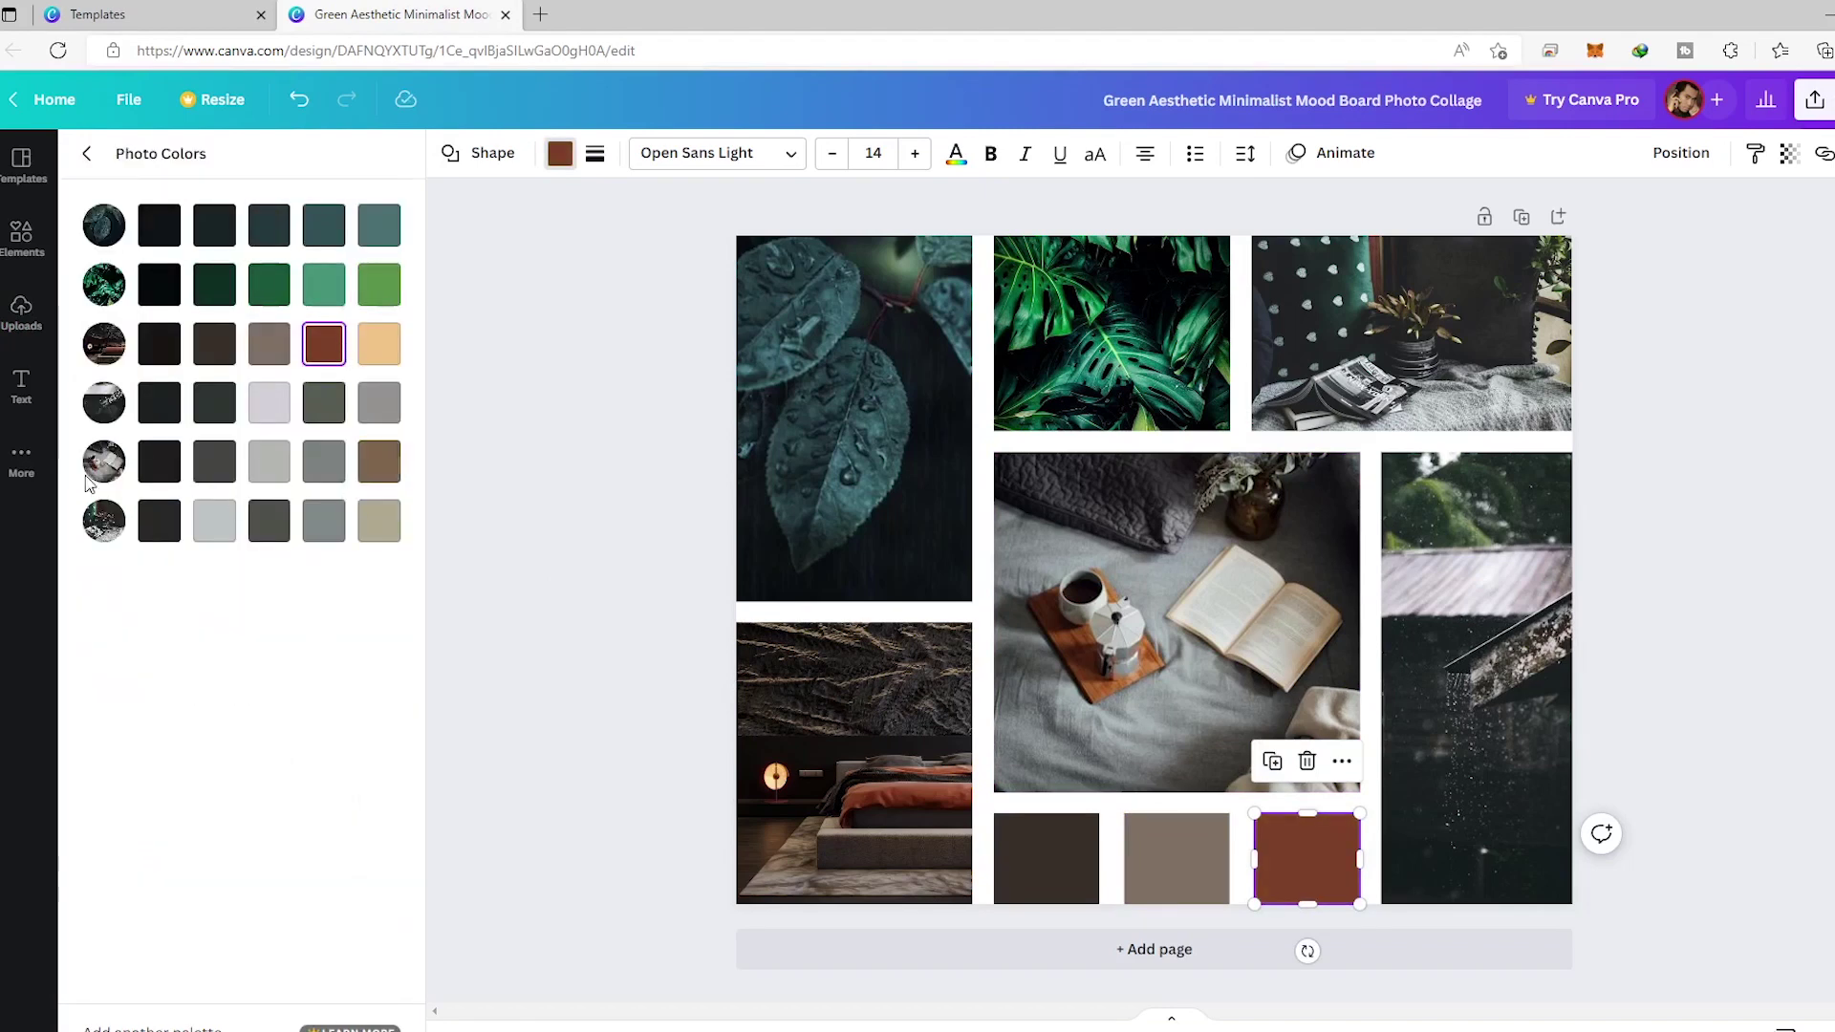
pyautogui.click(628, 363)
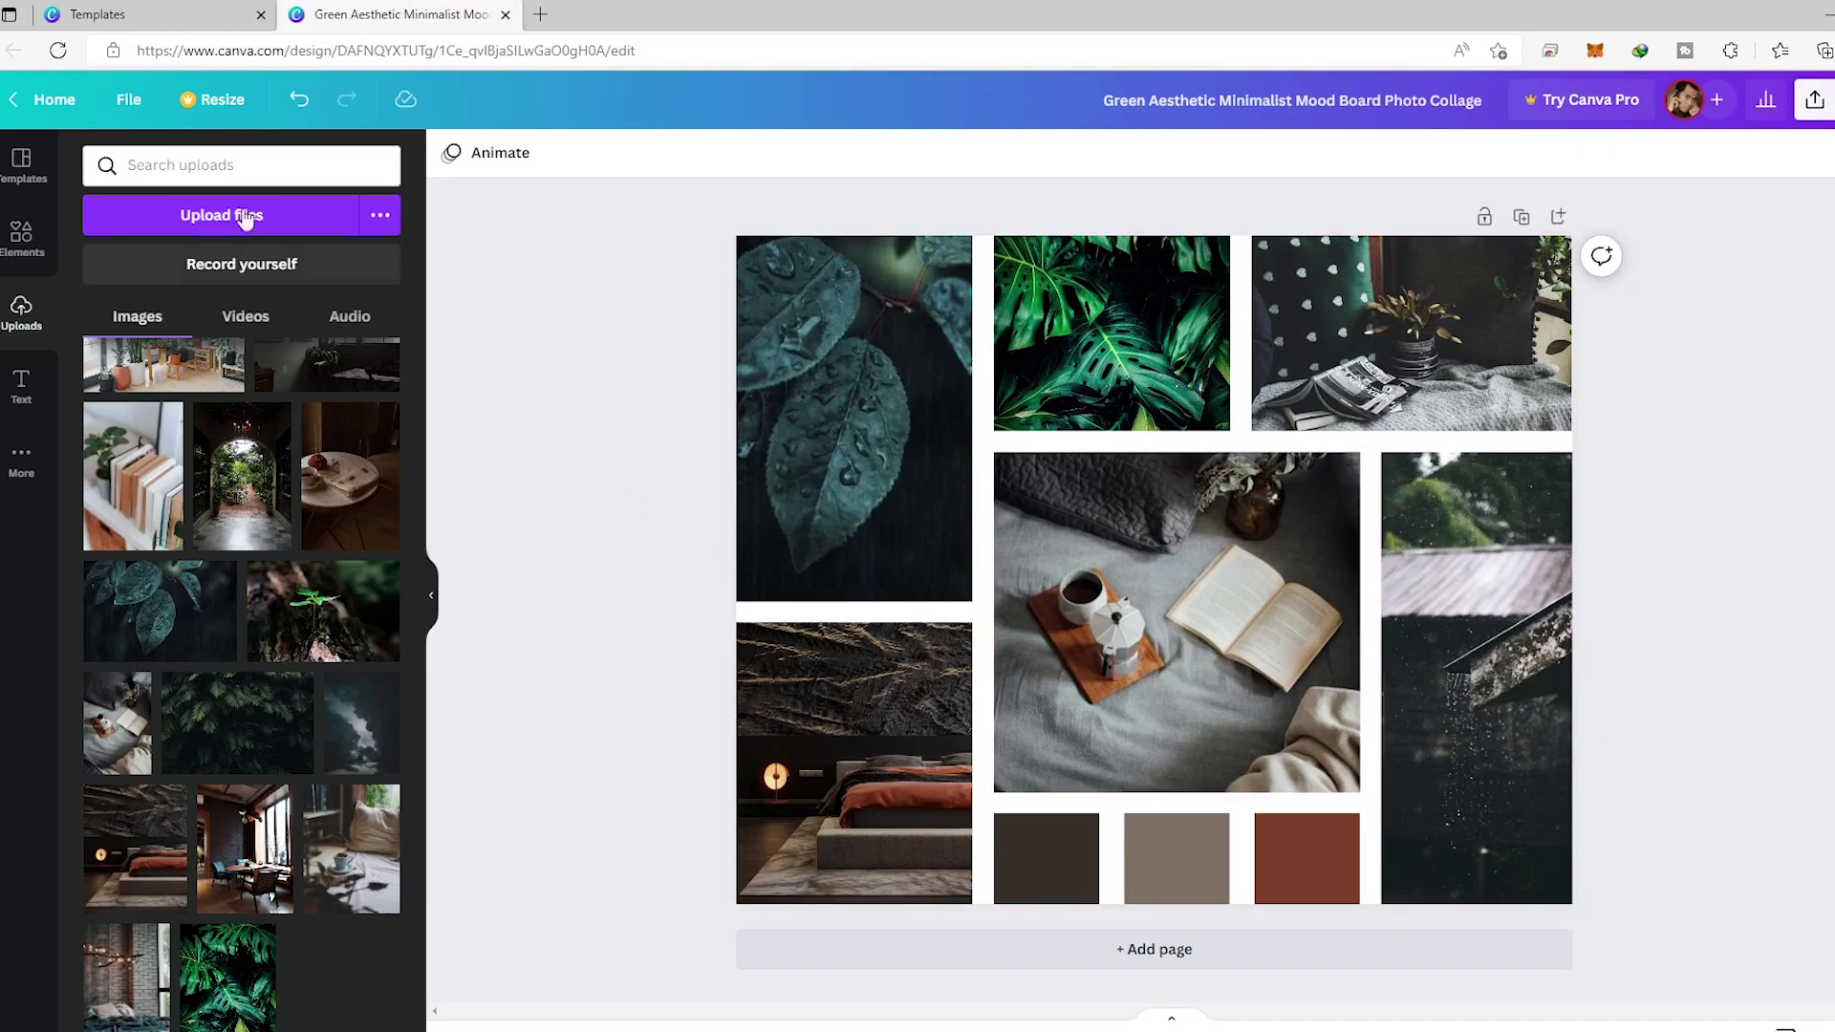
# - Add the "Merry Christmas!" font combination to the mood board as a text element
pyautogui.click(21, 385)
pyautogui.scroll(-20, 168, 765)
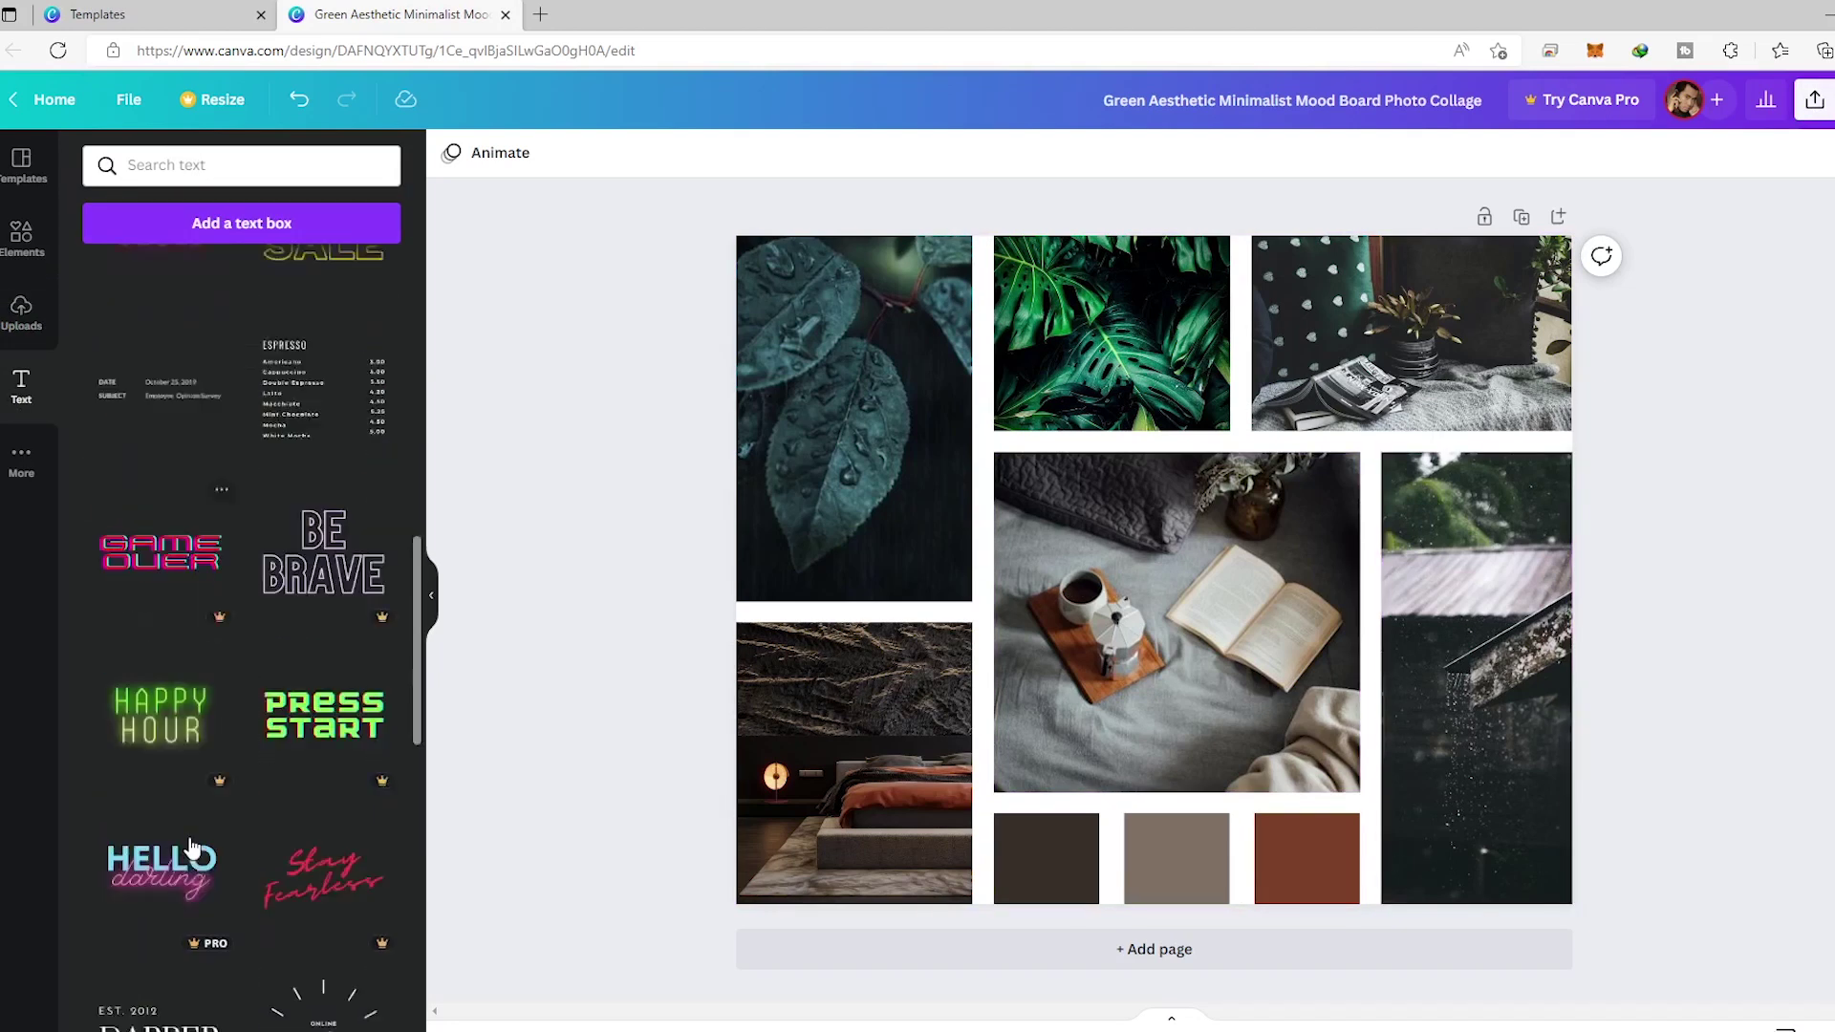
pyautogui.scroll(2, 192, 849)
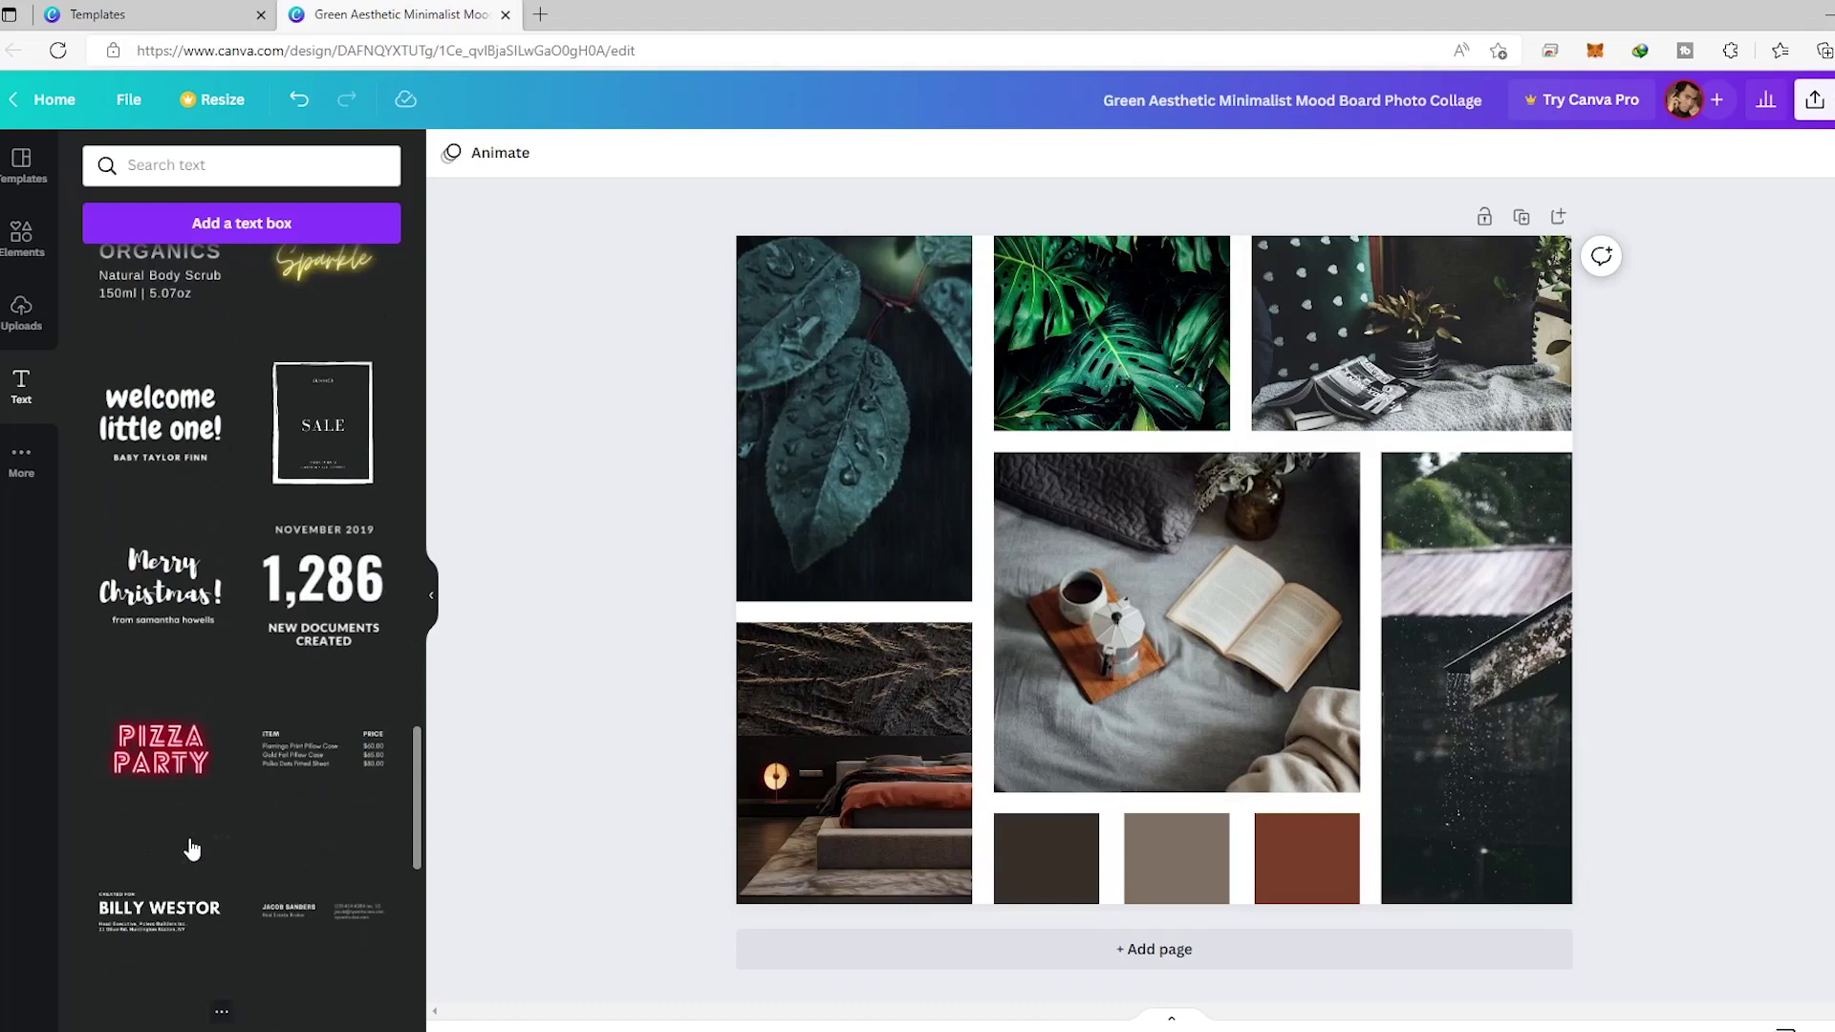
pyautogui.click(159, 730)
pyautogui.scroll(8, 220, 713)
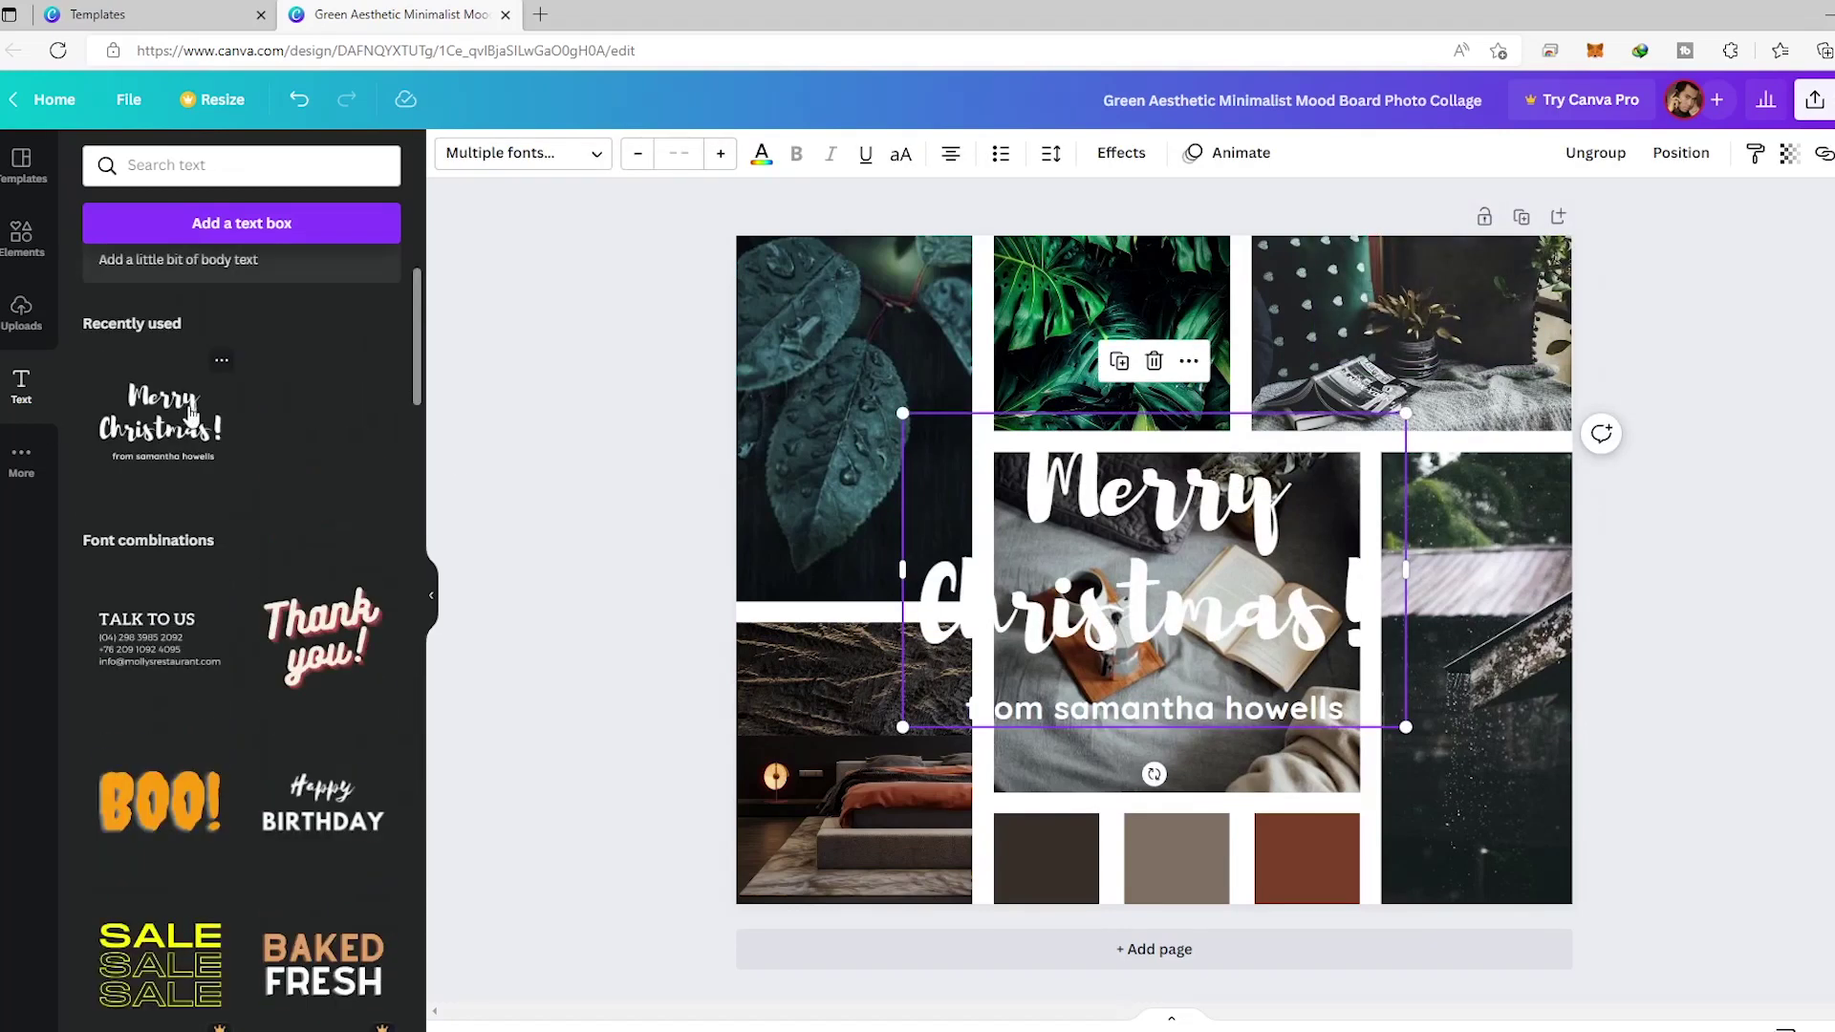
# - Delete the small subtitle line beneath the "Merry Christmas!" heading
pyautogui.doubleClick(1367, 715)
pyautogui.tripleClick(1367, 715)
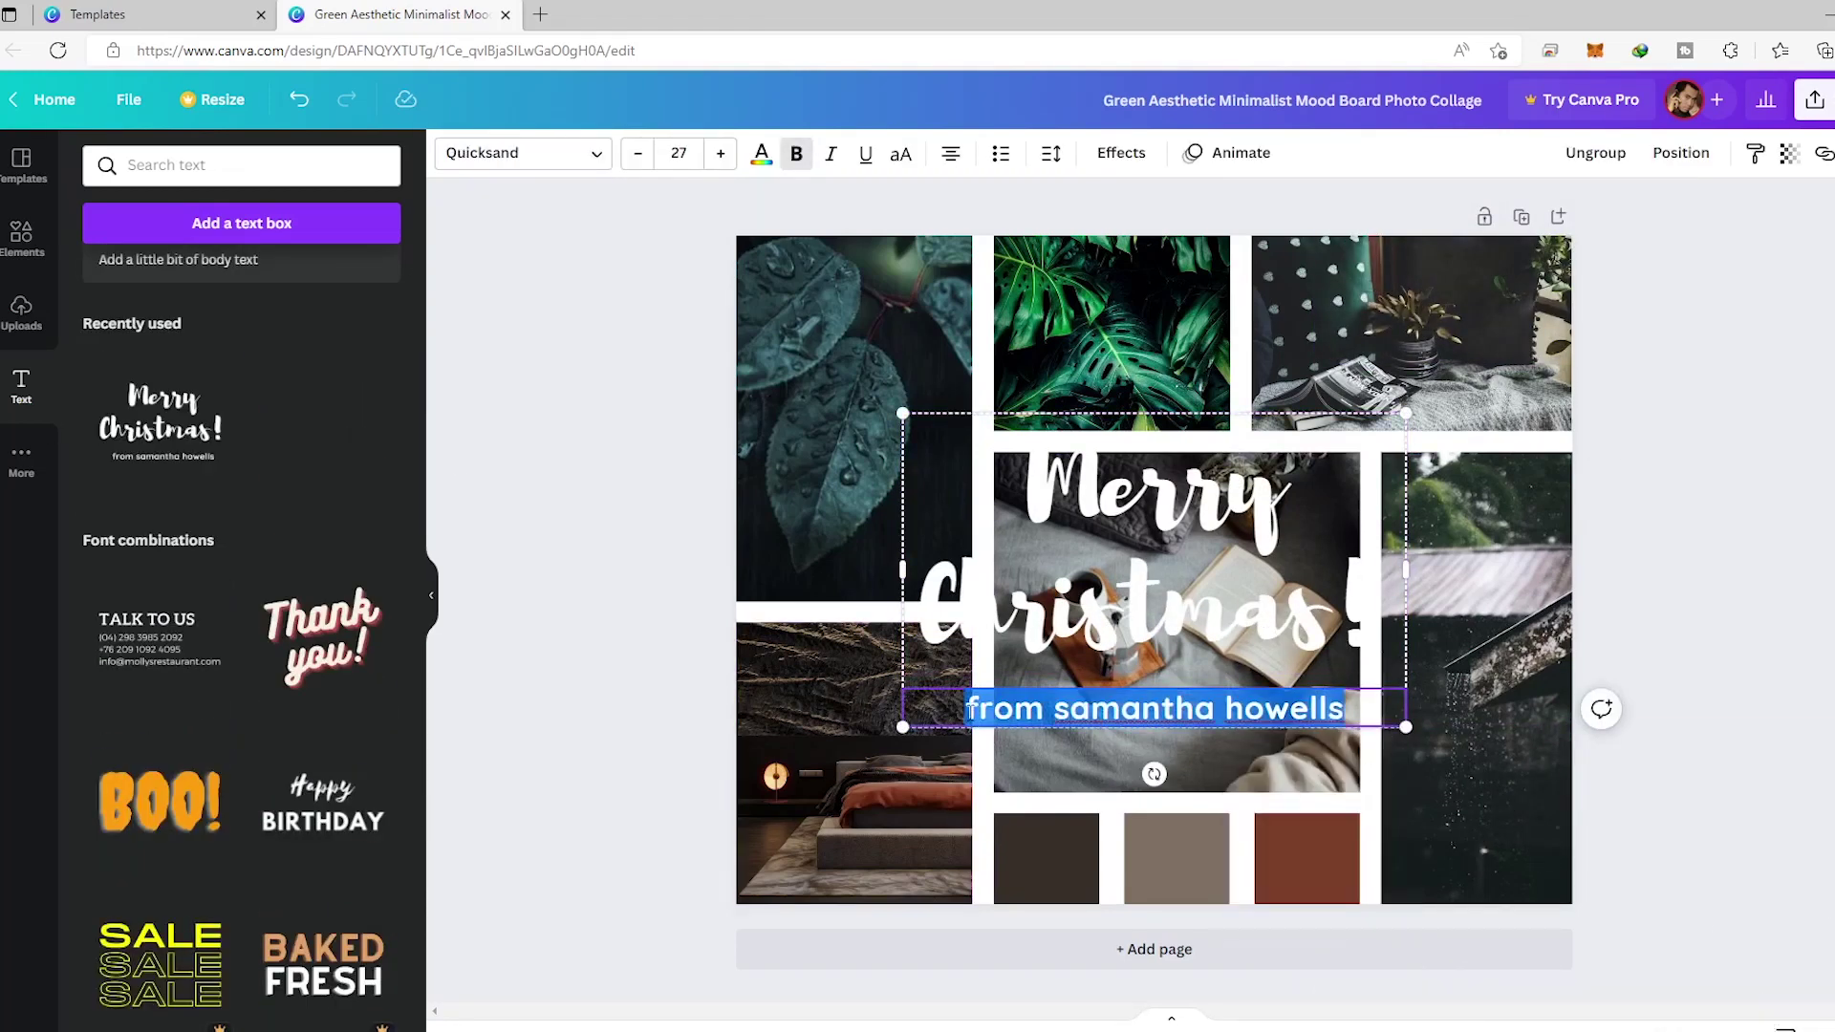
pyautogui.press('Delete')
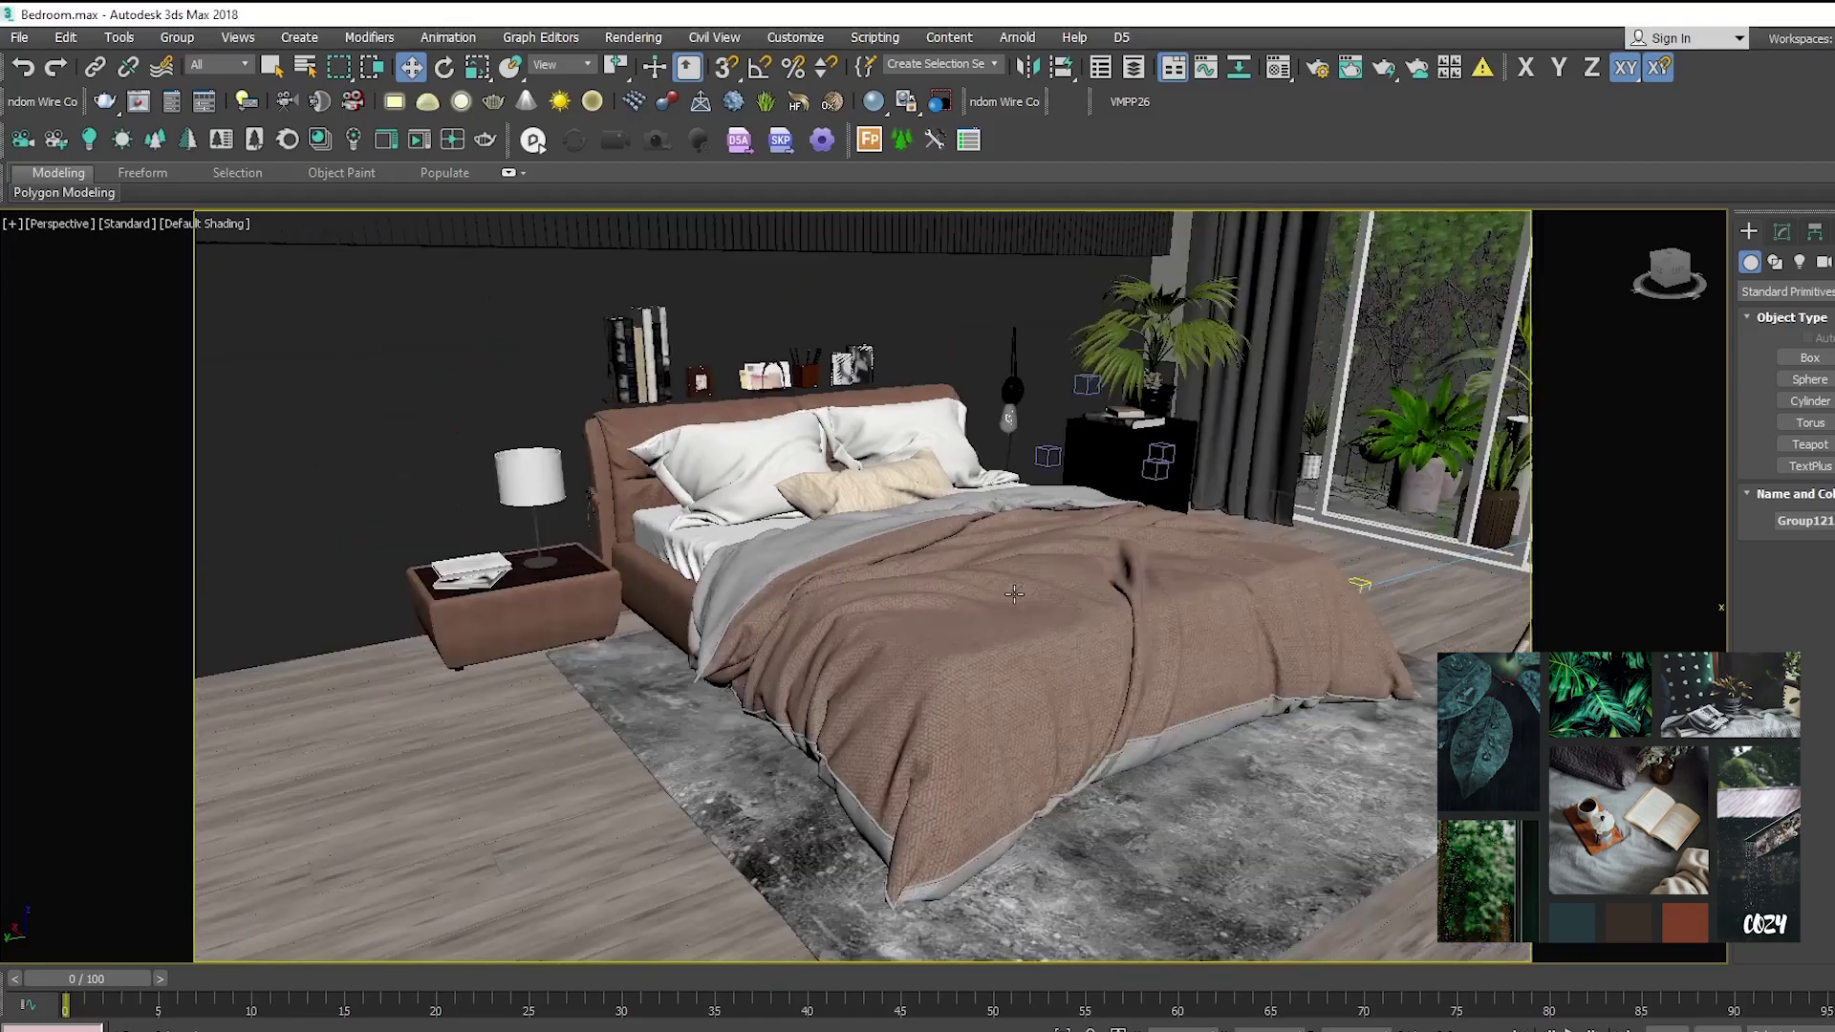
# - Switch to the Bedroom scene in 3ds Max and inspect the bed, side table, armchair and media wall
pyautogui.scroll(2, 740, 661)
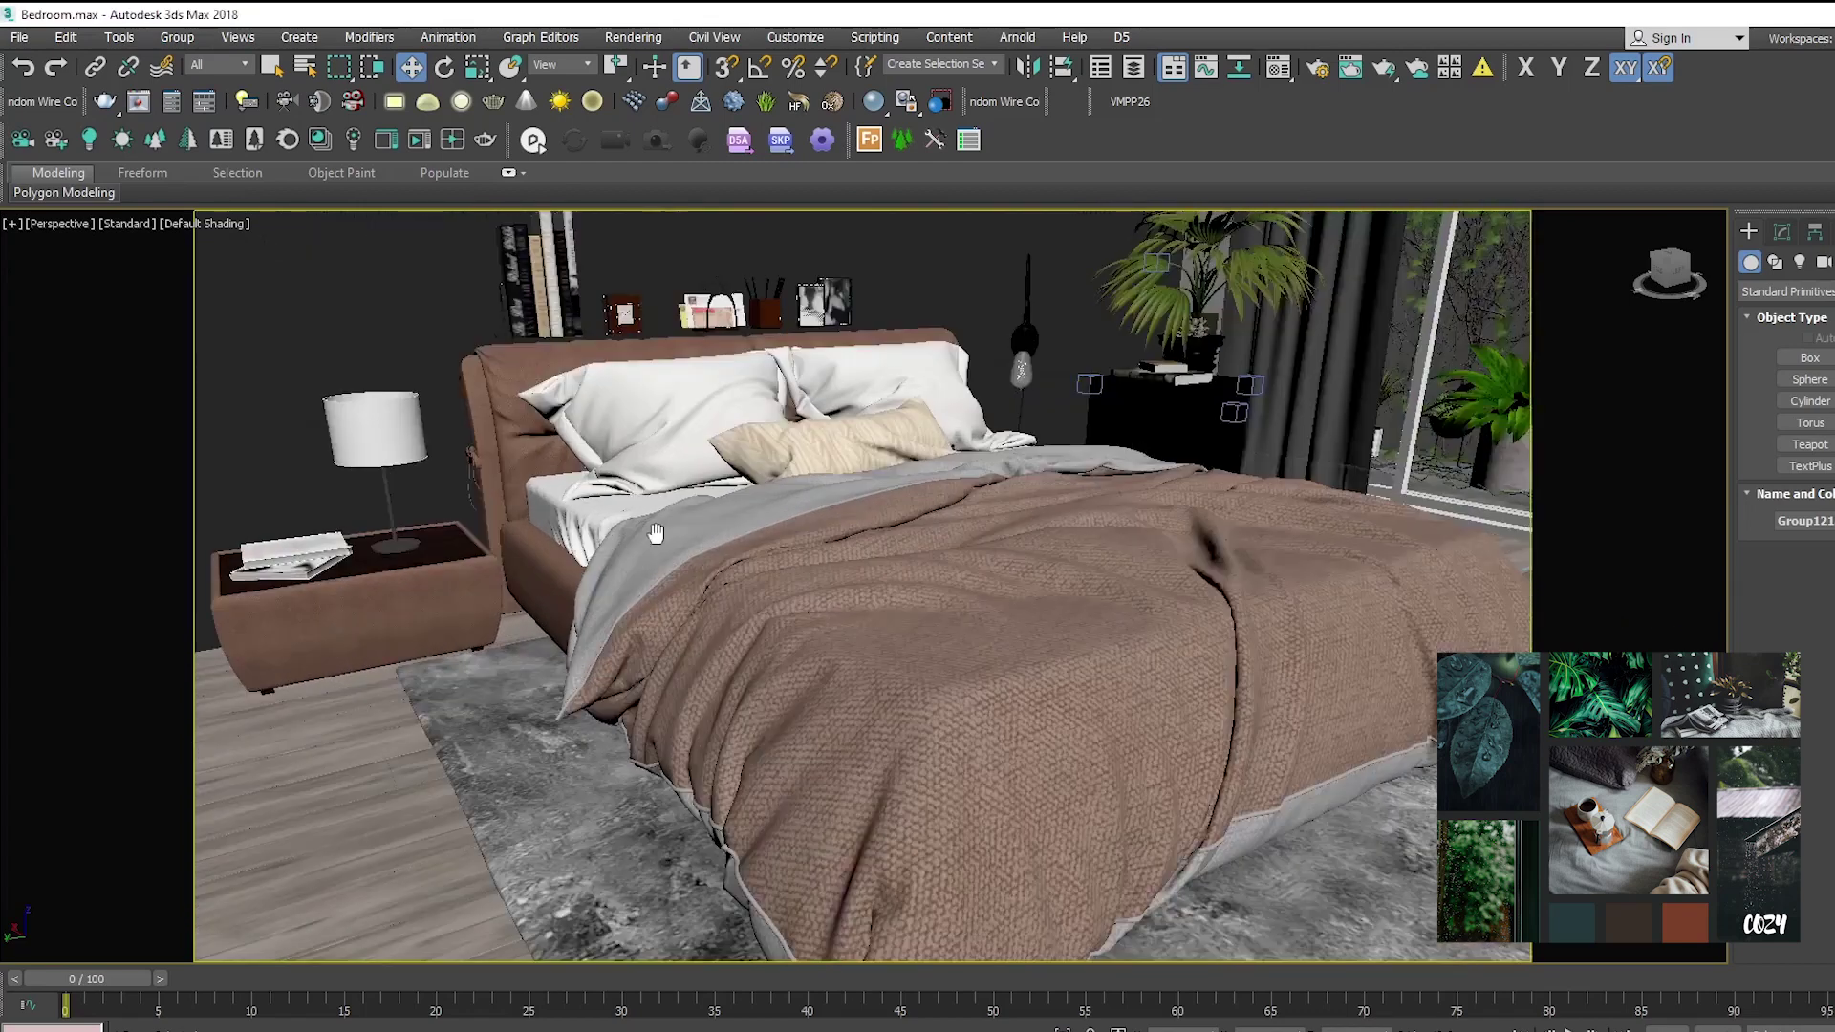
pyautogui.scroll(4, 740, 483)
pyautogui.moveTo(739, 483); pyautogui.dragTo(795, 692, button='middle')
pyautogui.moveTo(1277, 736); pyautogui.dragTo(771, 652, button='middle')
pyautogui.keyDown('alt'); pyautogui.moveTo(1026, 699); pyautogui.dragTo(974, 602, button='middle'); pyautogui.keyUp('alt')
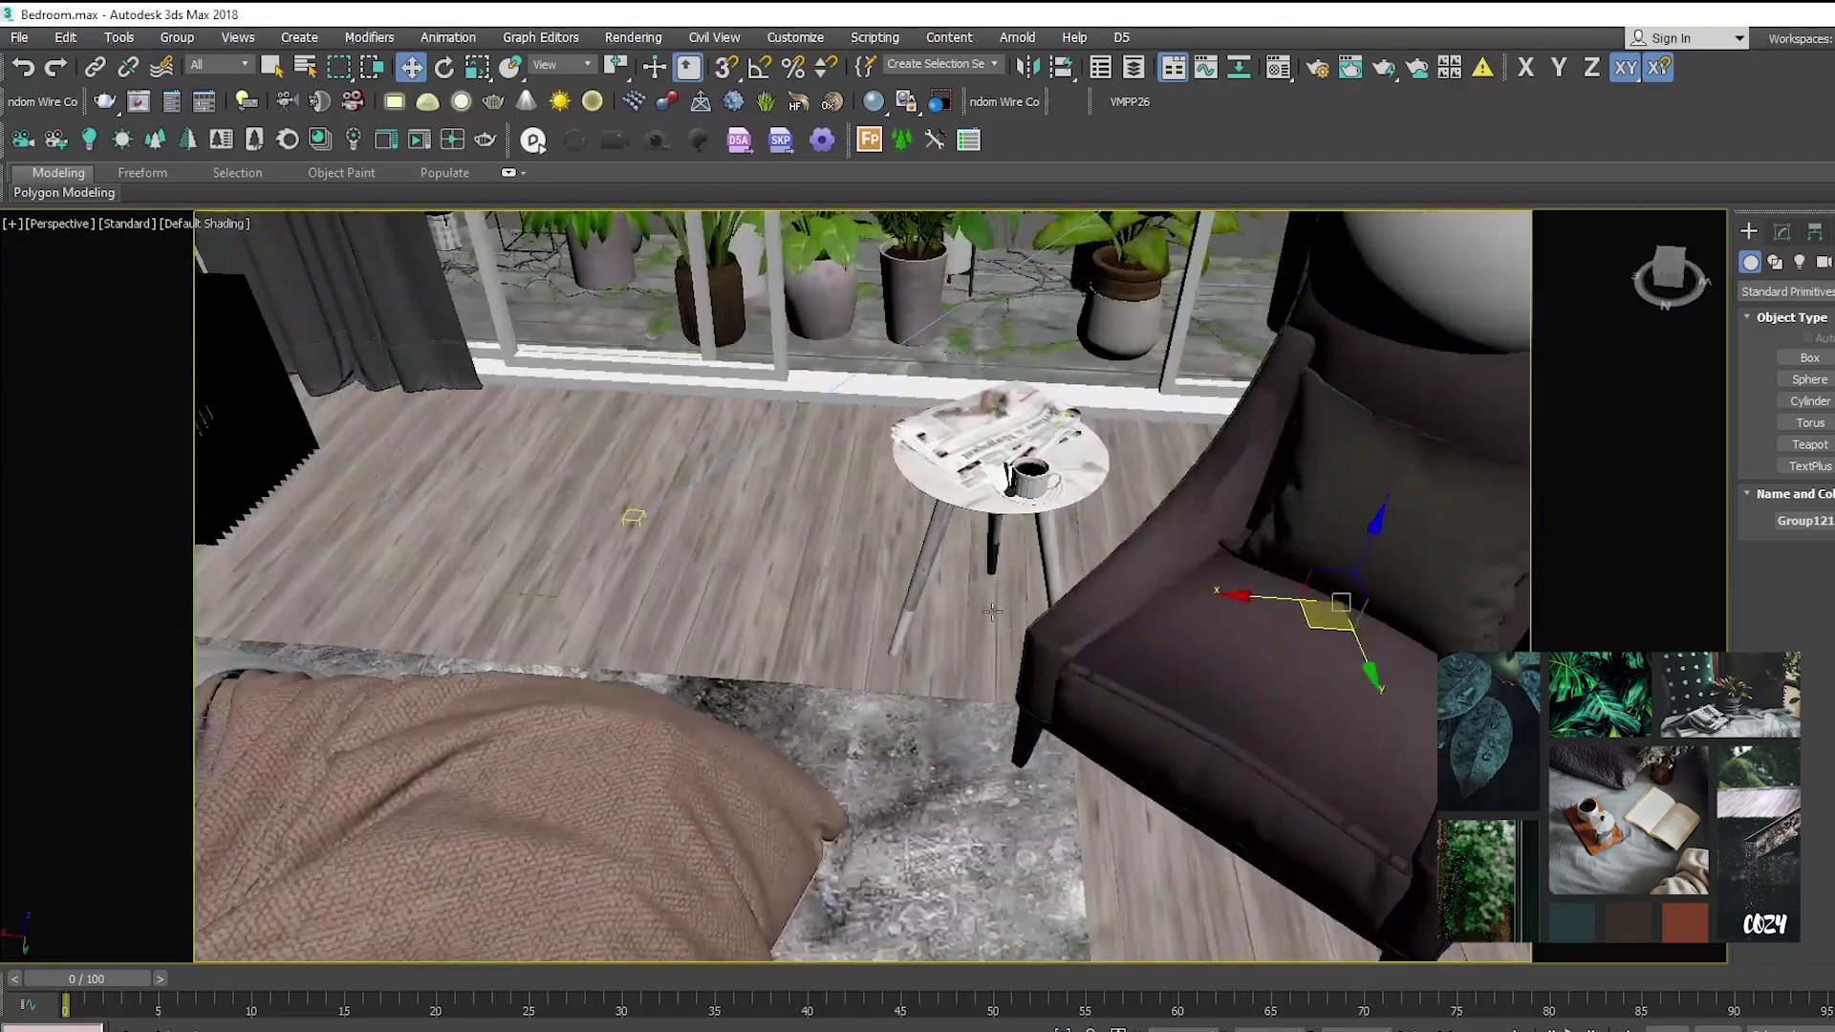
pyautogui.scroll(-3, 984, 607)
pyautogui.keyDown('alt'); pyautogui.moveTo(1118, 726); pyautogui.dragTo(1195, 694, button='middle'); pyautogui.keyUp('alt')
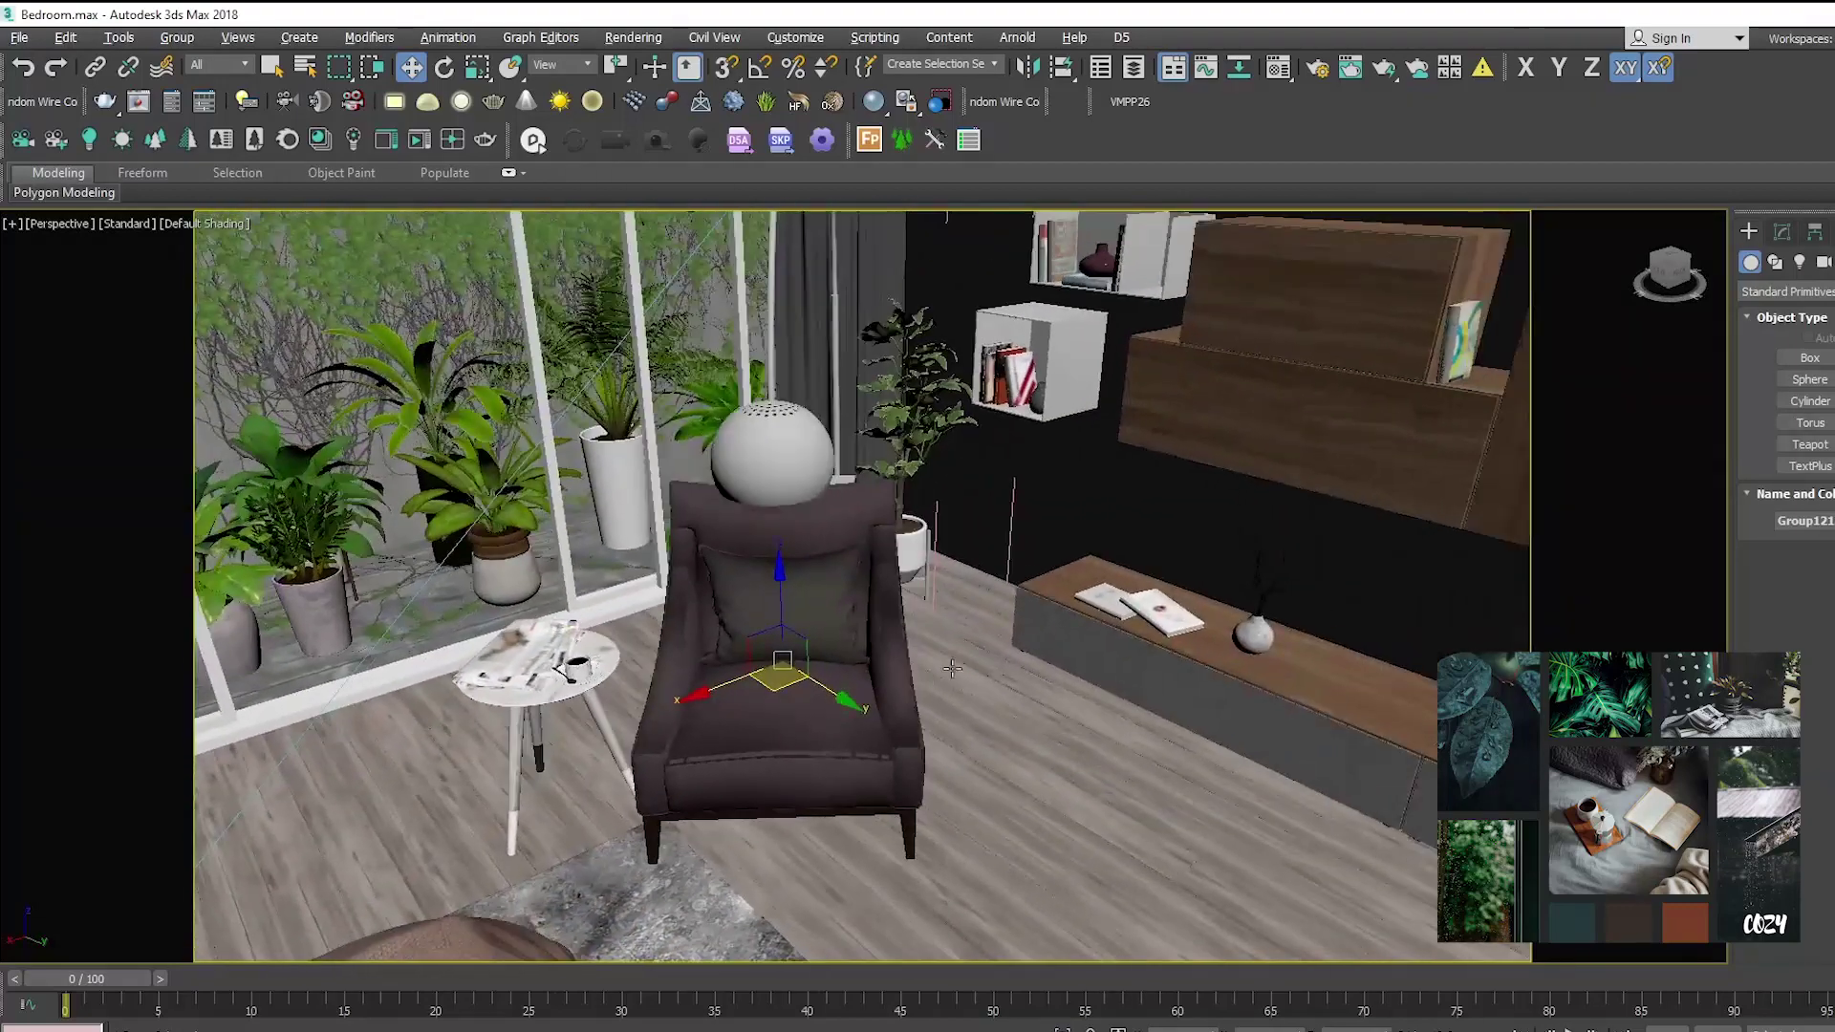
pyautogui.keyDown('alt'); pyautogui.moveTo(953, 668); pyautogui.dragTo(1018, 637, button='middle'); pyautogui.keyUp('alt')
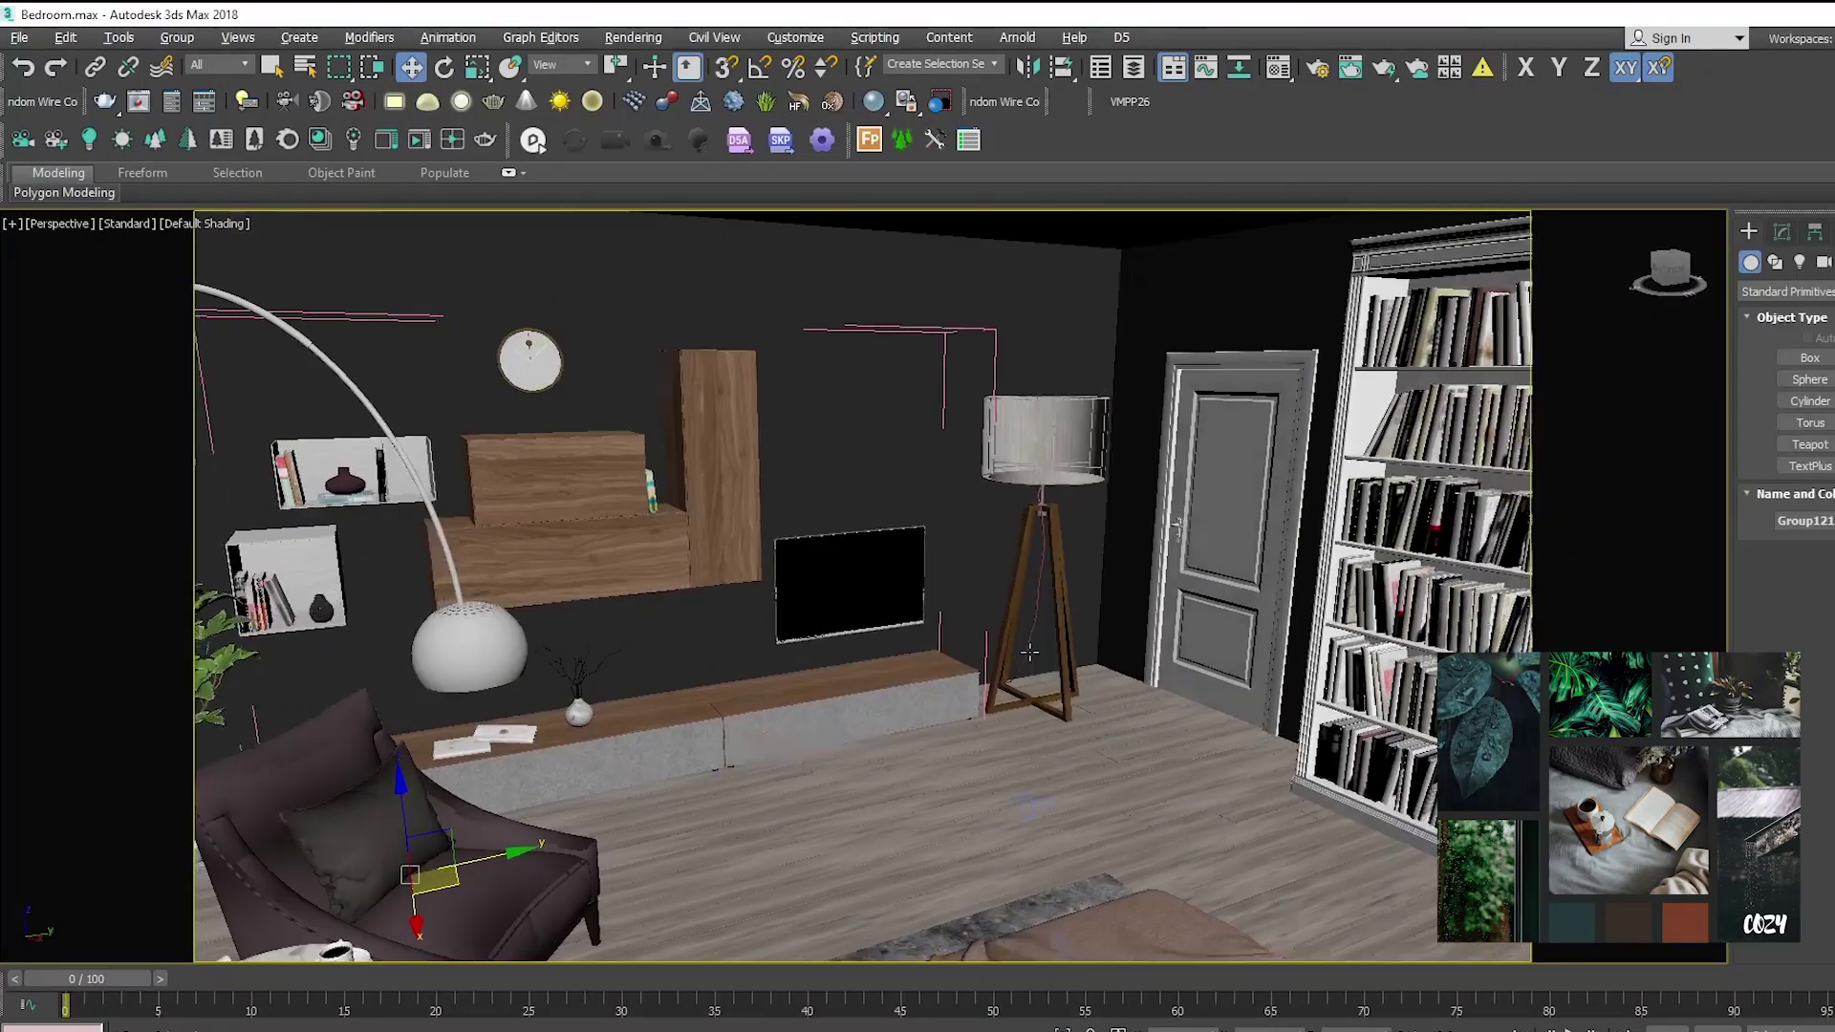
pyautogui.keyDown('alt'); pyautogui.moveTo(1030, 652); pyautogui.dragTo(1074, 571, button='middle'); pyautogui.keyUp('alt')
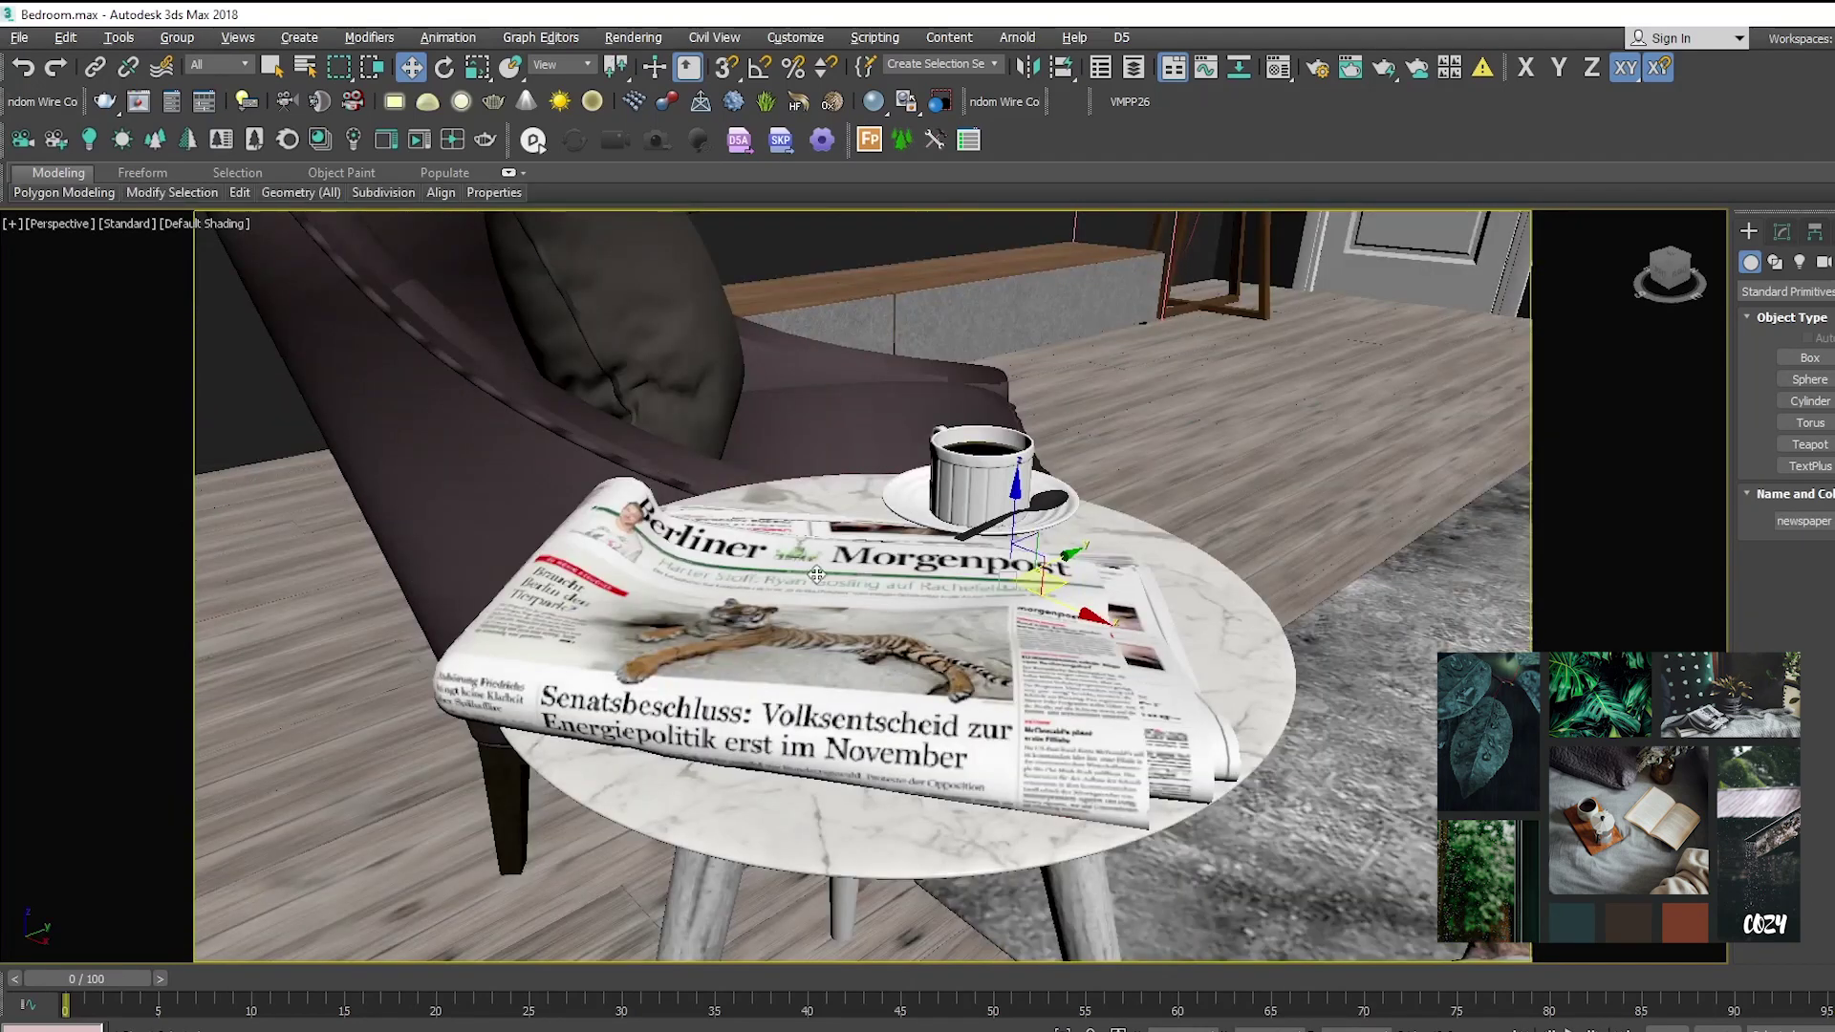
# - Examine the newspaper and coffee cup on the marble side table up close from several angles
pyautogui.keyDown('alt'); pyautogui.moveTo(817, 575); pyautogui.dragTo(957, 597, button='middle'); pyautogui.keyUp('alt')
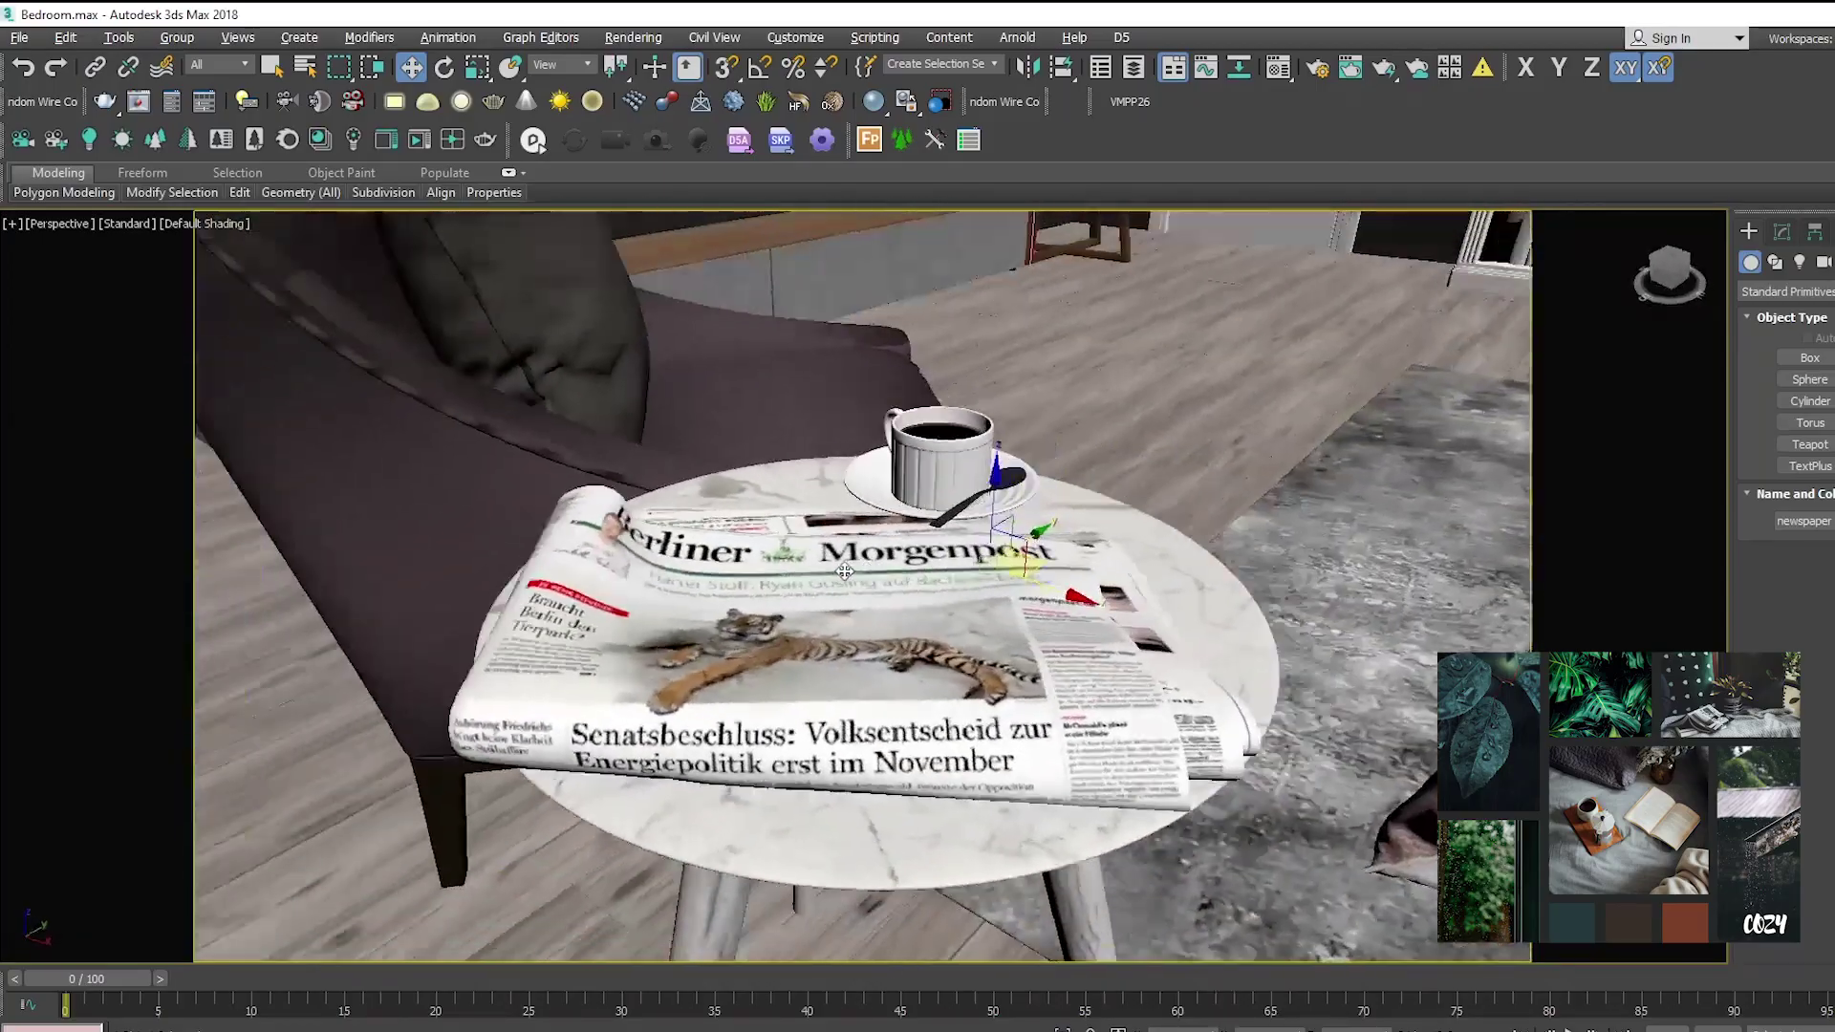
pyautogui.keyDown('alt'); pyautogui.moveTo(845, 572); pyautogui.dragTo(633, 570, button='middle'); pyautogui.keyUp('alt')
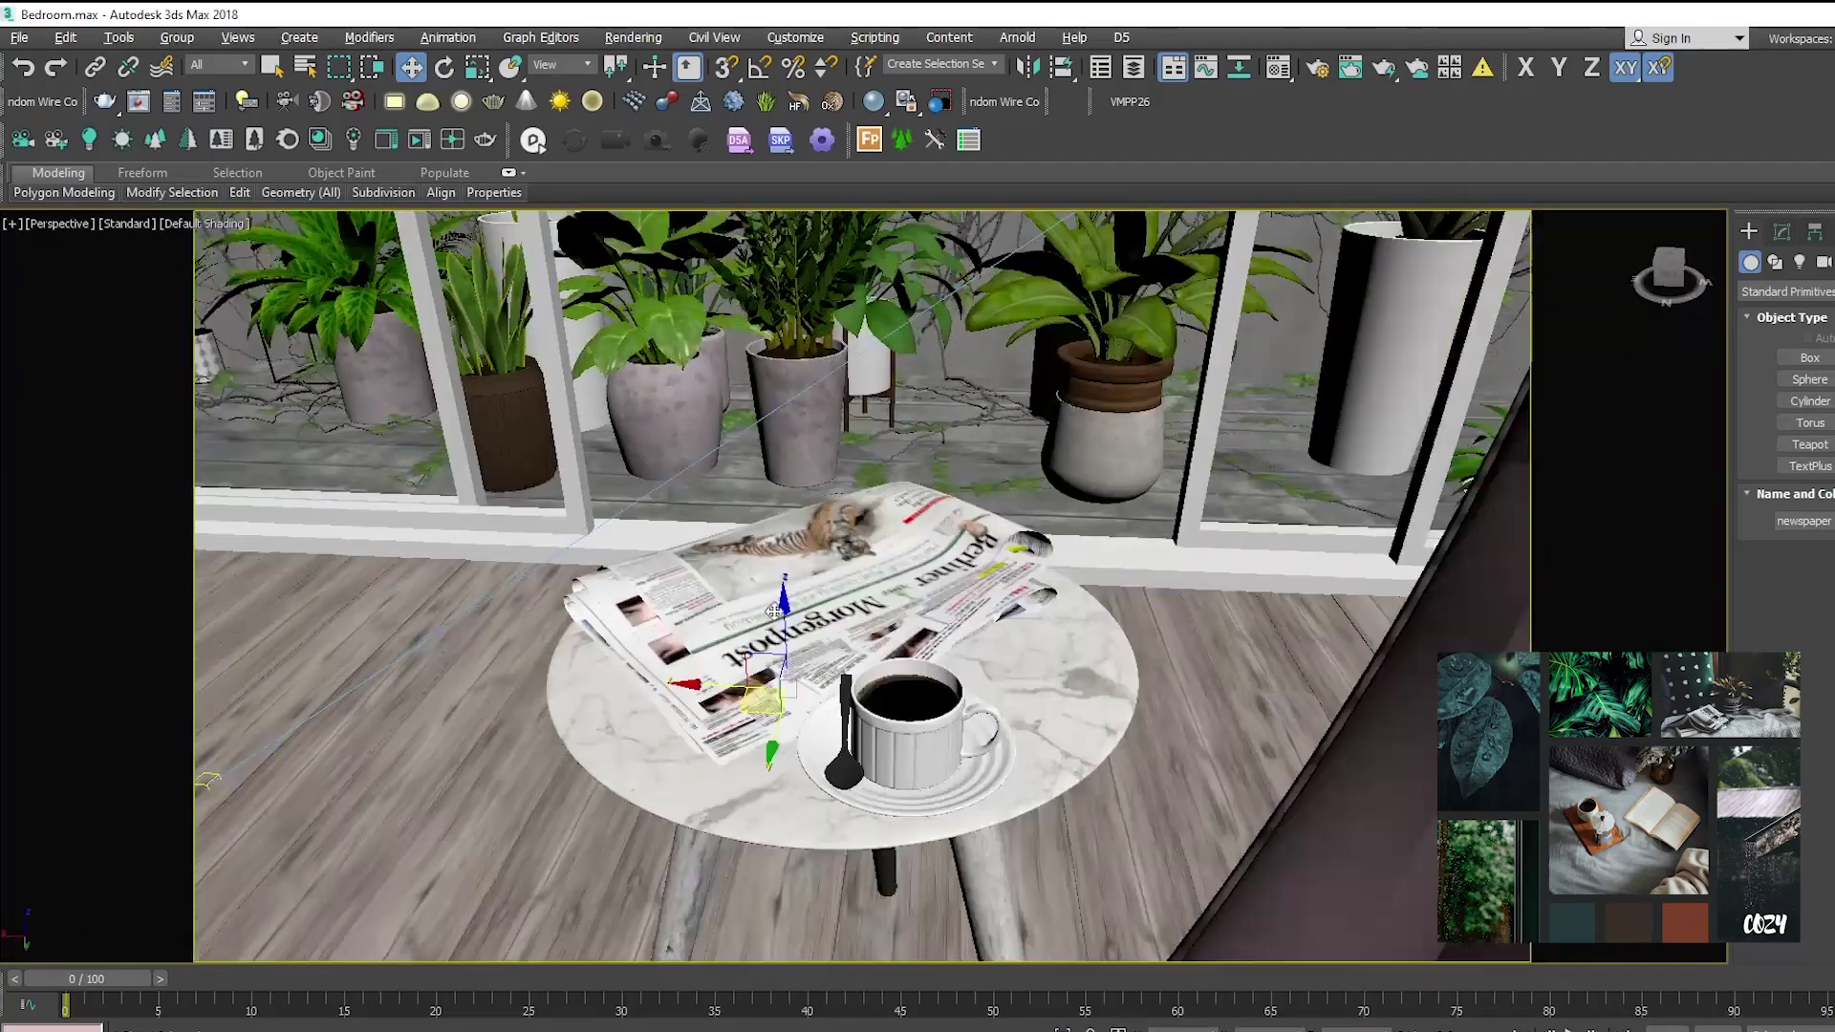
pyautogui.keyDown('alt'); pyautogui.moveTo(773, 611); pyautogui.dragTo(994, 669, button='middle'); pyautogui.keyUp('alt')
pyautogui.moveTo(994, 669); pyautogui.dragTo(1133, 694, button='middle')
pyautogui.keyDown('alt'); pyautogui.moveTo(1009, 635); pyautogui.dragTo(992, 631, button='middle'); pyautogui.keyUp('alt')
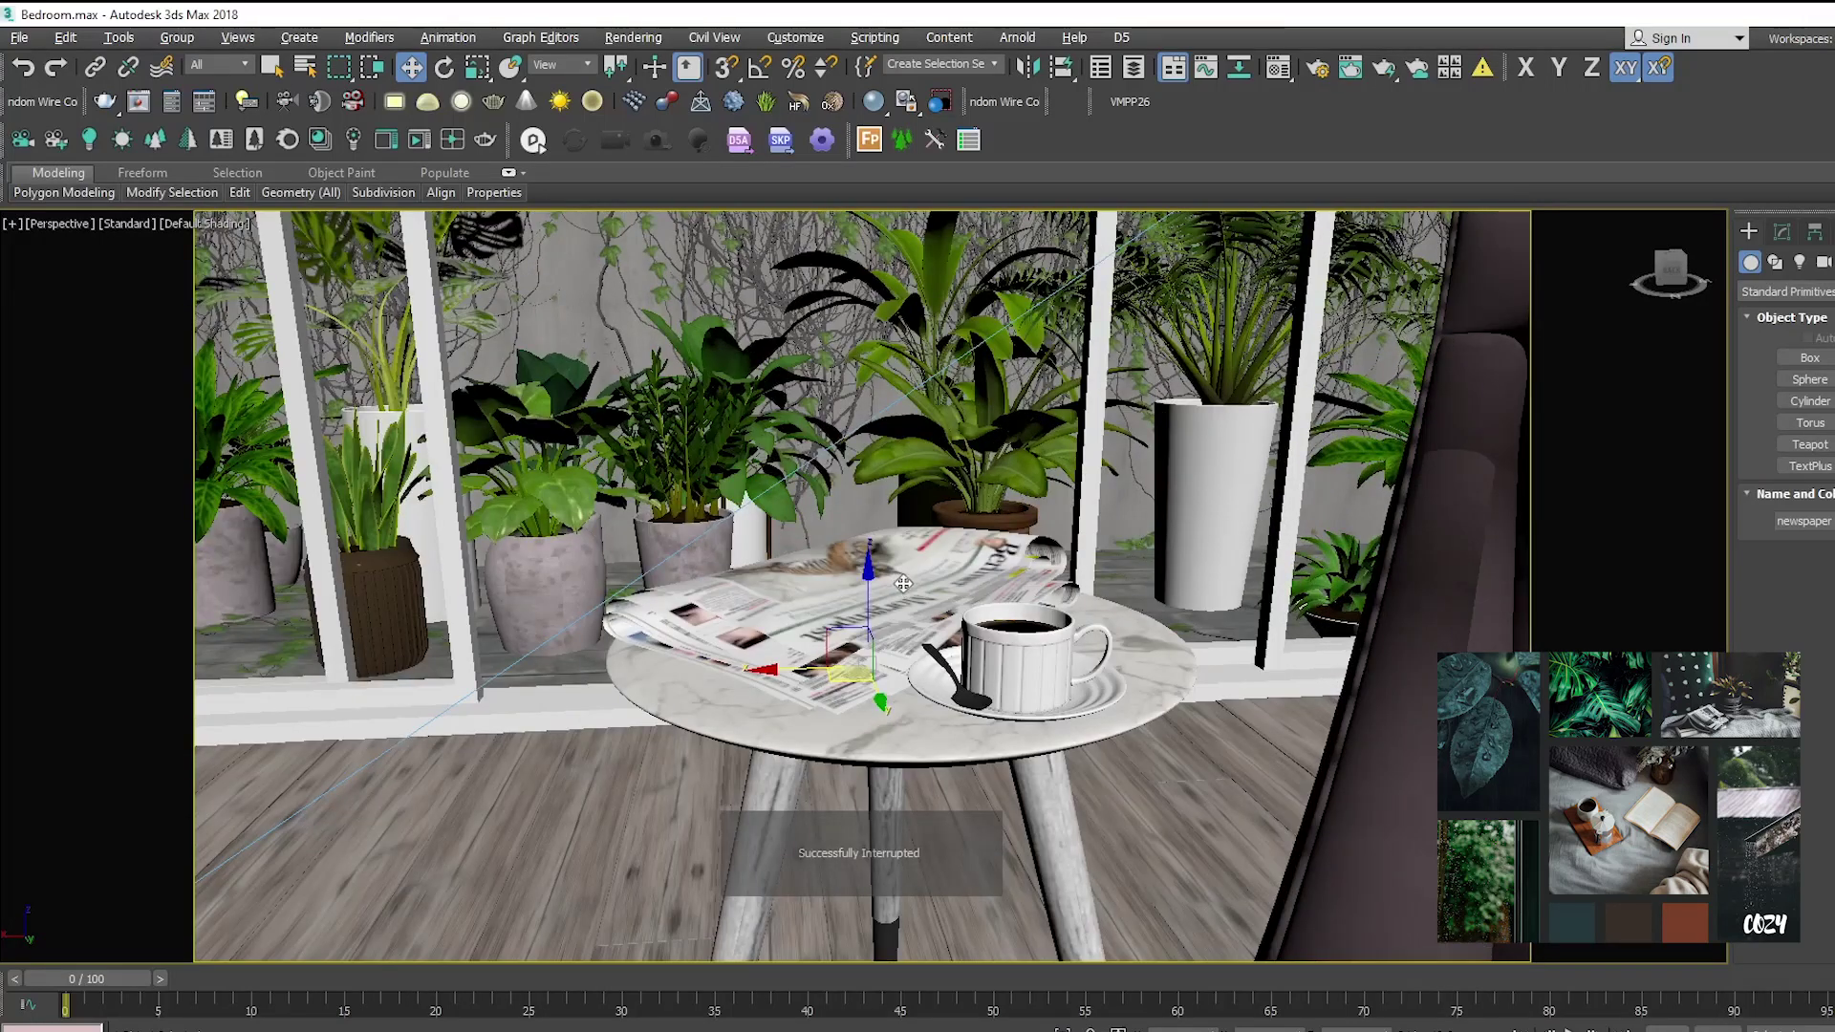
pyautogui.keyDown('alt'); pyautogui.moveTo(903, 583); pyautogui.dragTo(1013, 662, button='middle'); pyautogui.keyUp('alt')
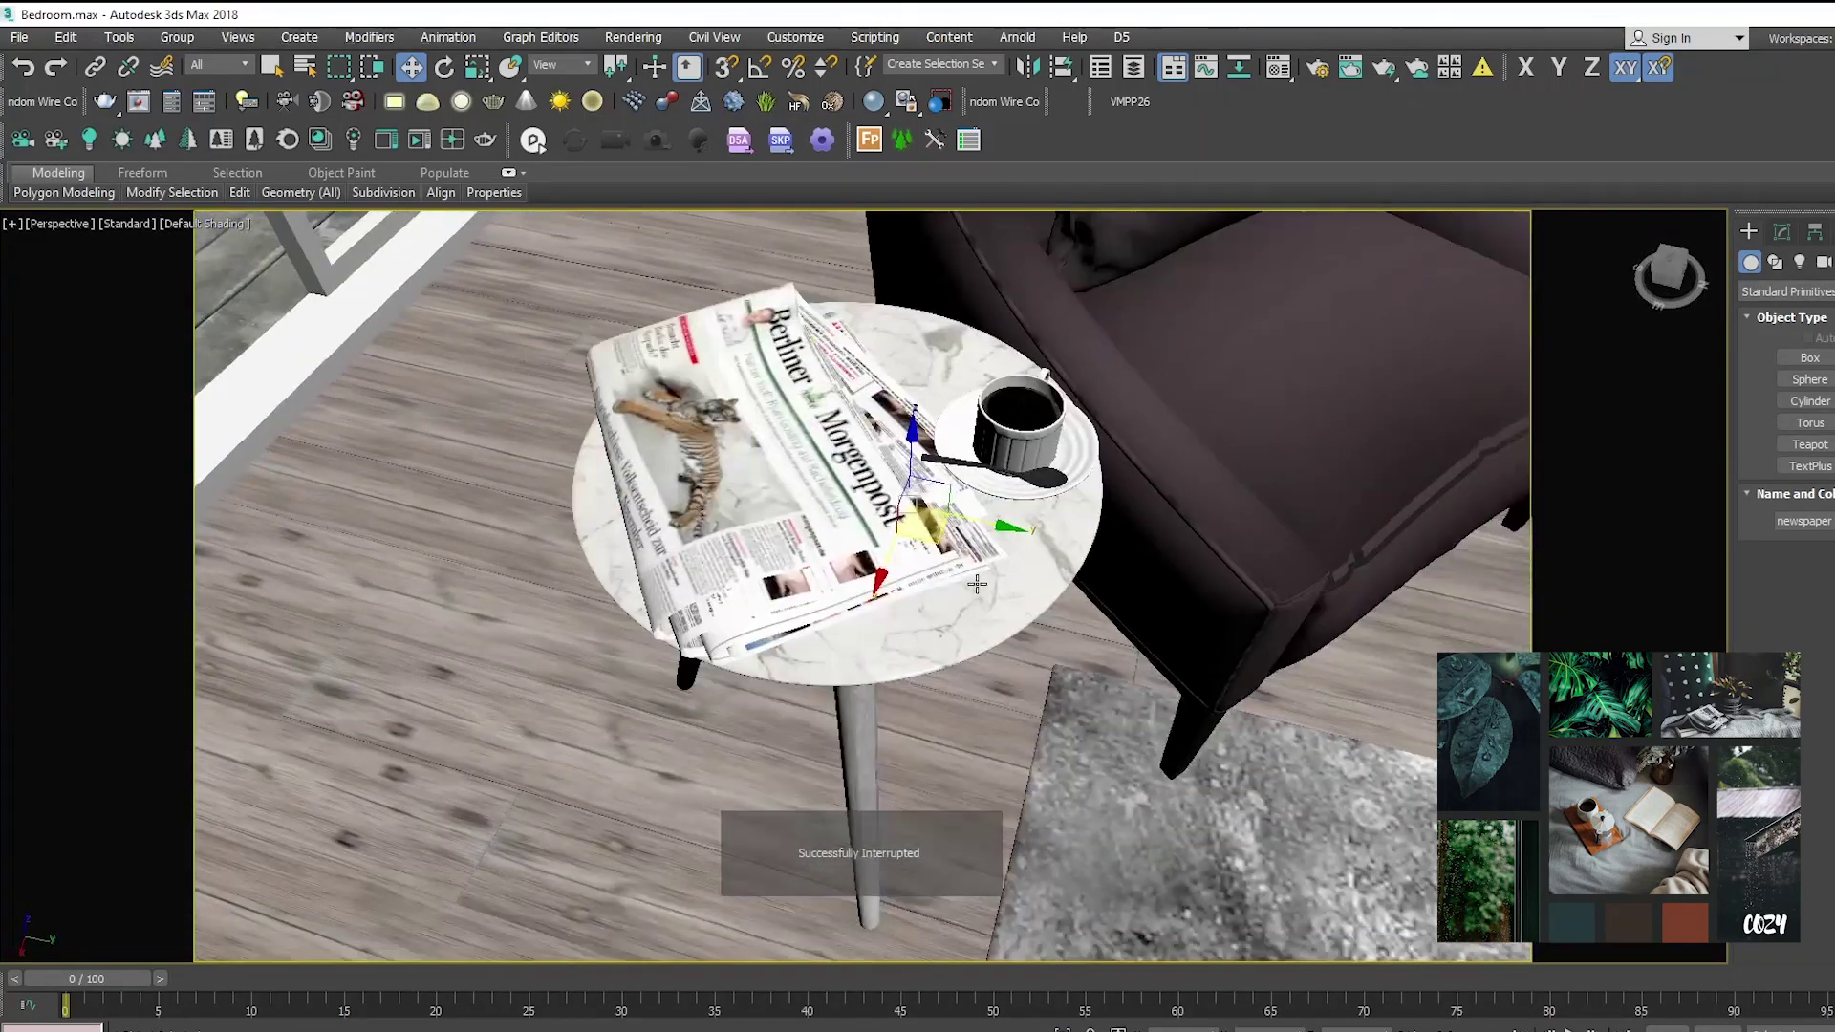
pyautogui.keyDown('alt'); pyautogui.moveTo(977, 584); pyautogui.dragTo(925, 574, button='middle'); pyautogui.keyUp('alt')
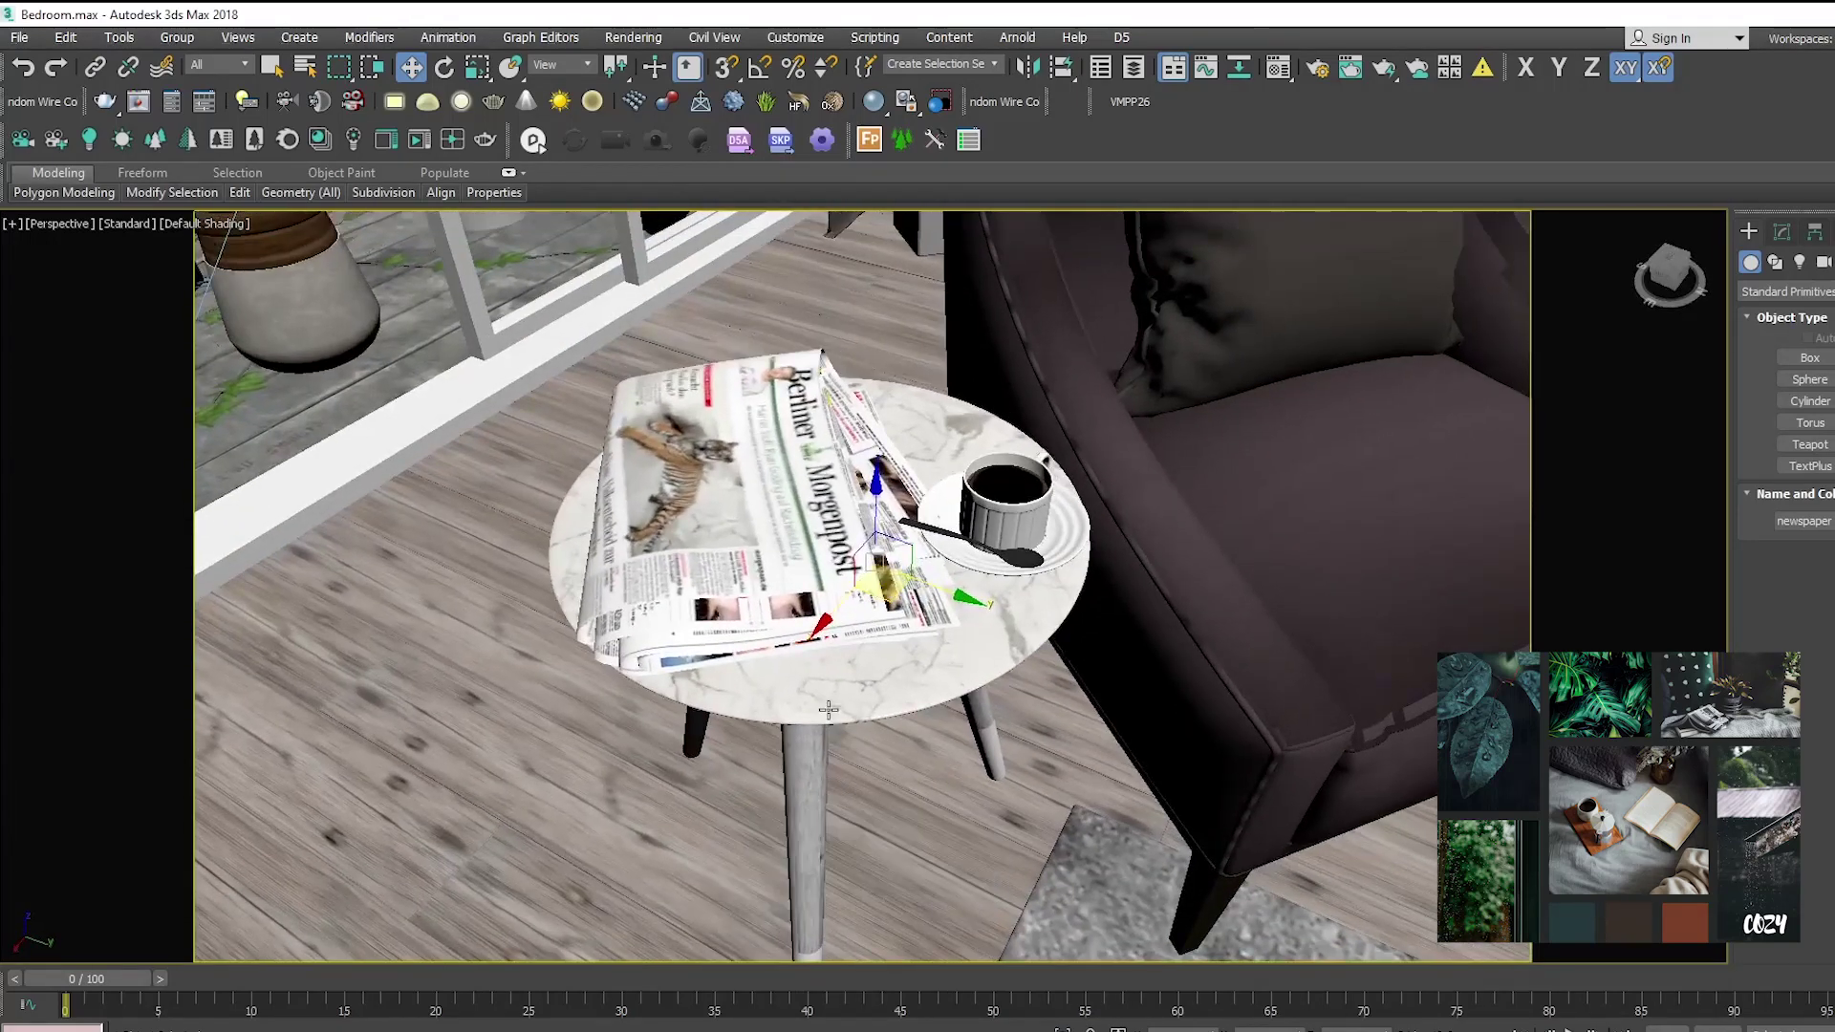
pyautogui.keyDown('alt'); pyautogui.moveTo(794, 574); pyautogui.dragTo(953, 525, button='middle'); pyautogui.keyUp('alt')
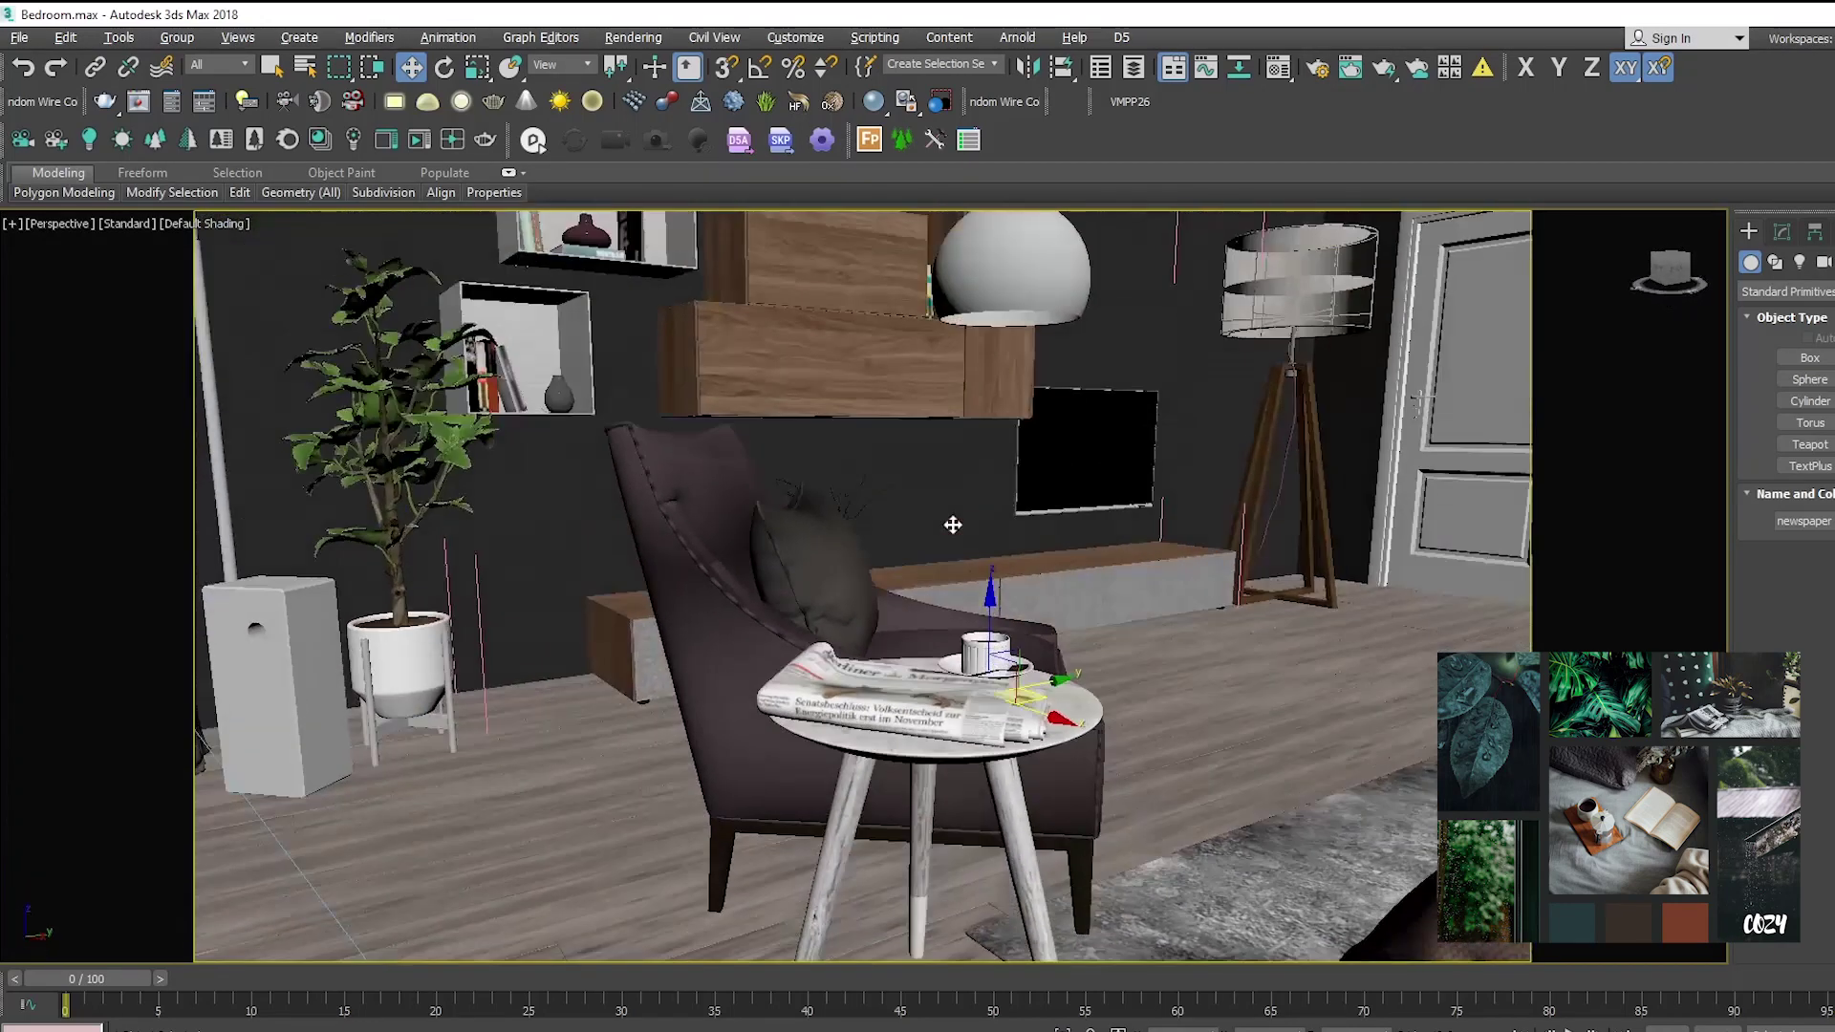
# - Examine the media wall, the armchair by the window, and the books on the white bookshelves beside the door
pyautogui.click(518, 364)
pyautogui.moveTo(943, 410); pyautogui.dragTo(913, 651, button='middle')
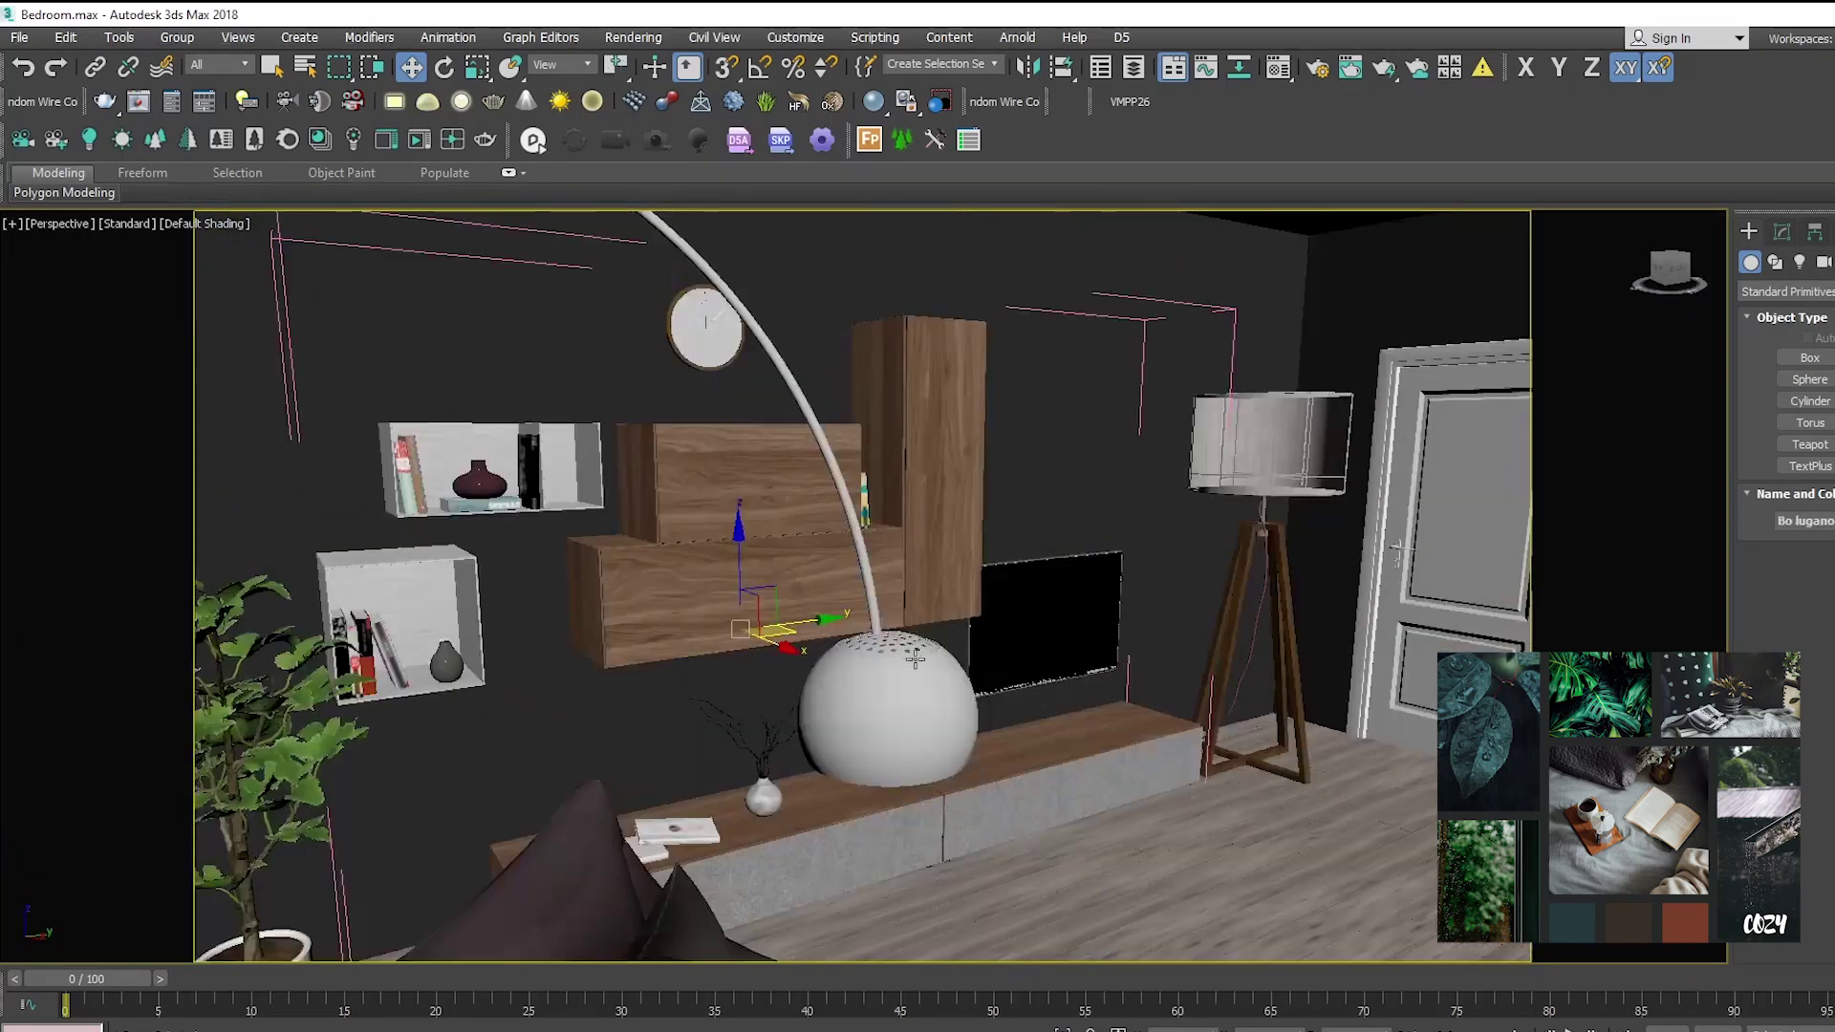
pyautogui.click(1192, 692)
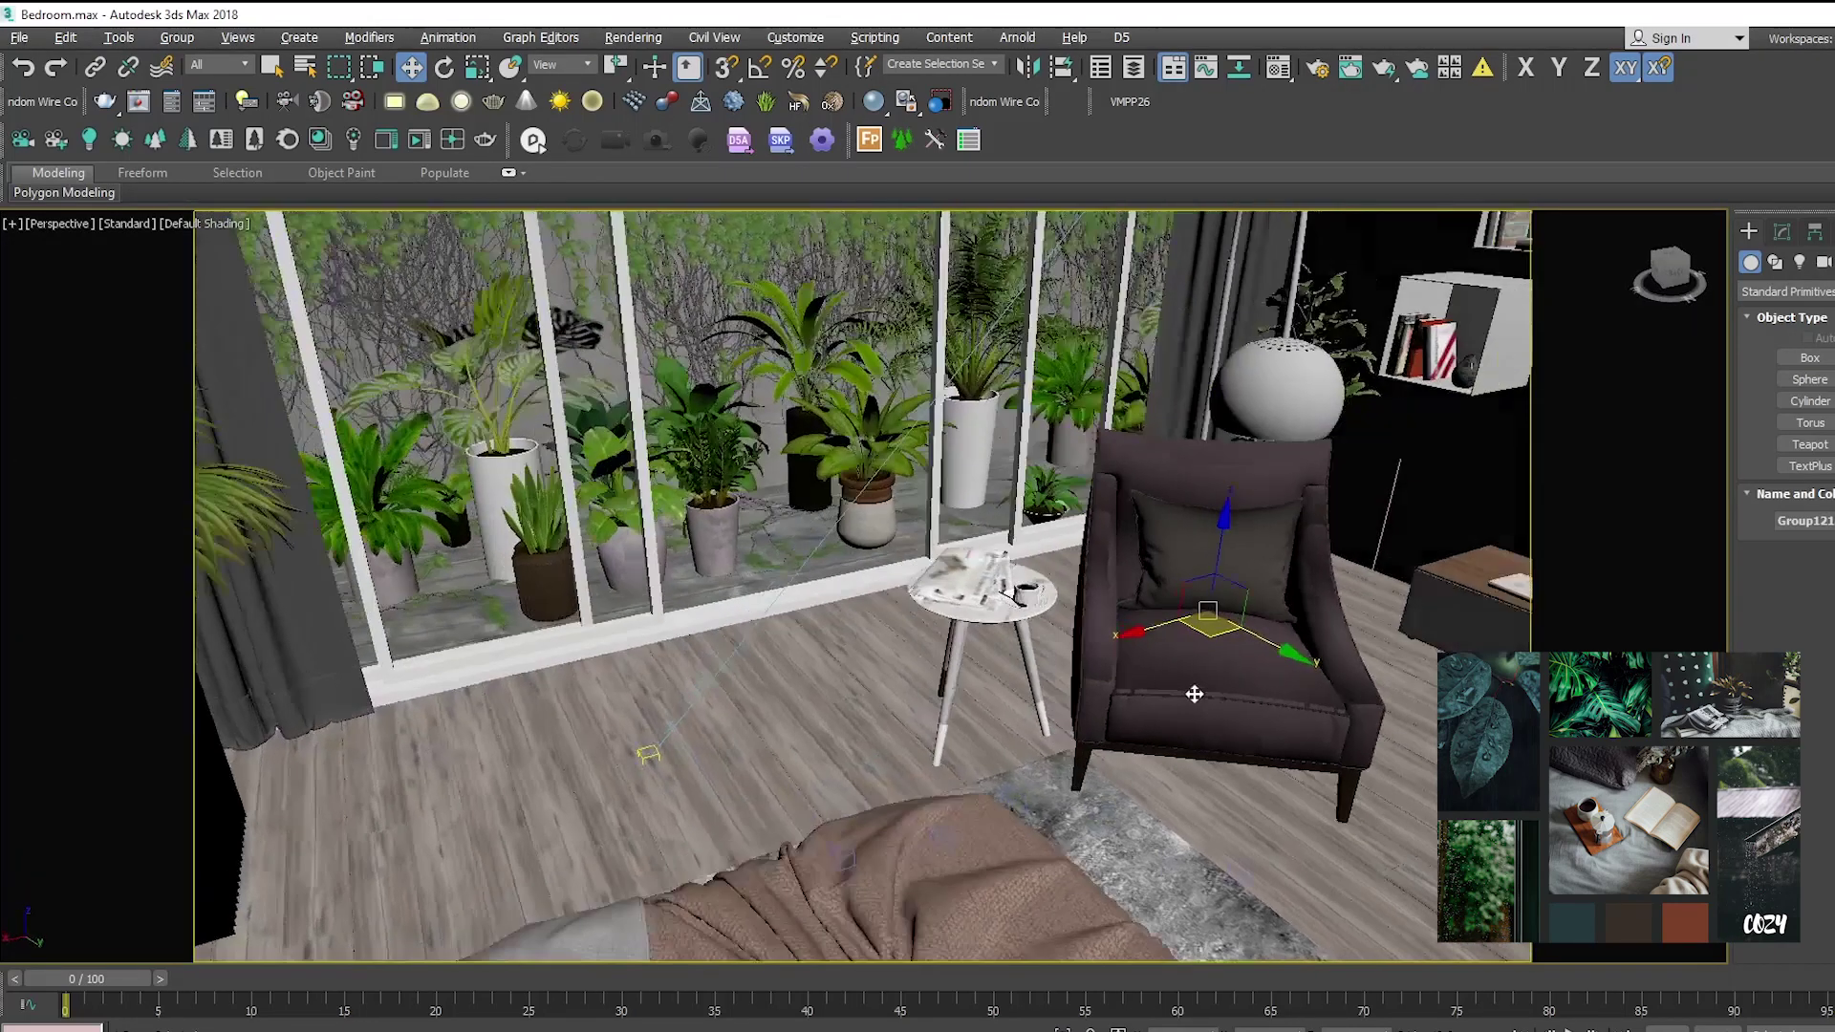
pyautogui.keyDown('alt'); pyautogui.moveTo(1191, 692); pyautogui.dragTo(1020, 653, button='middle'); pyautogui.keyUp('alt')
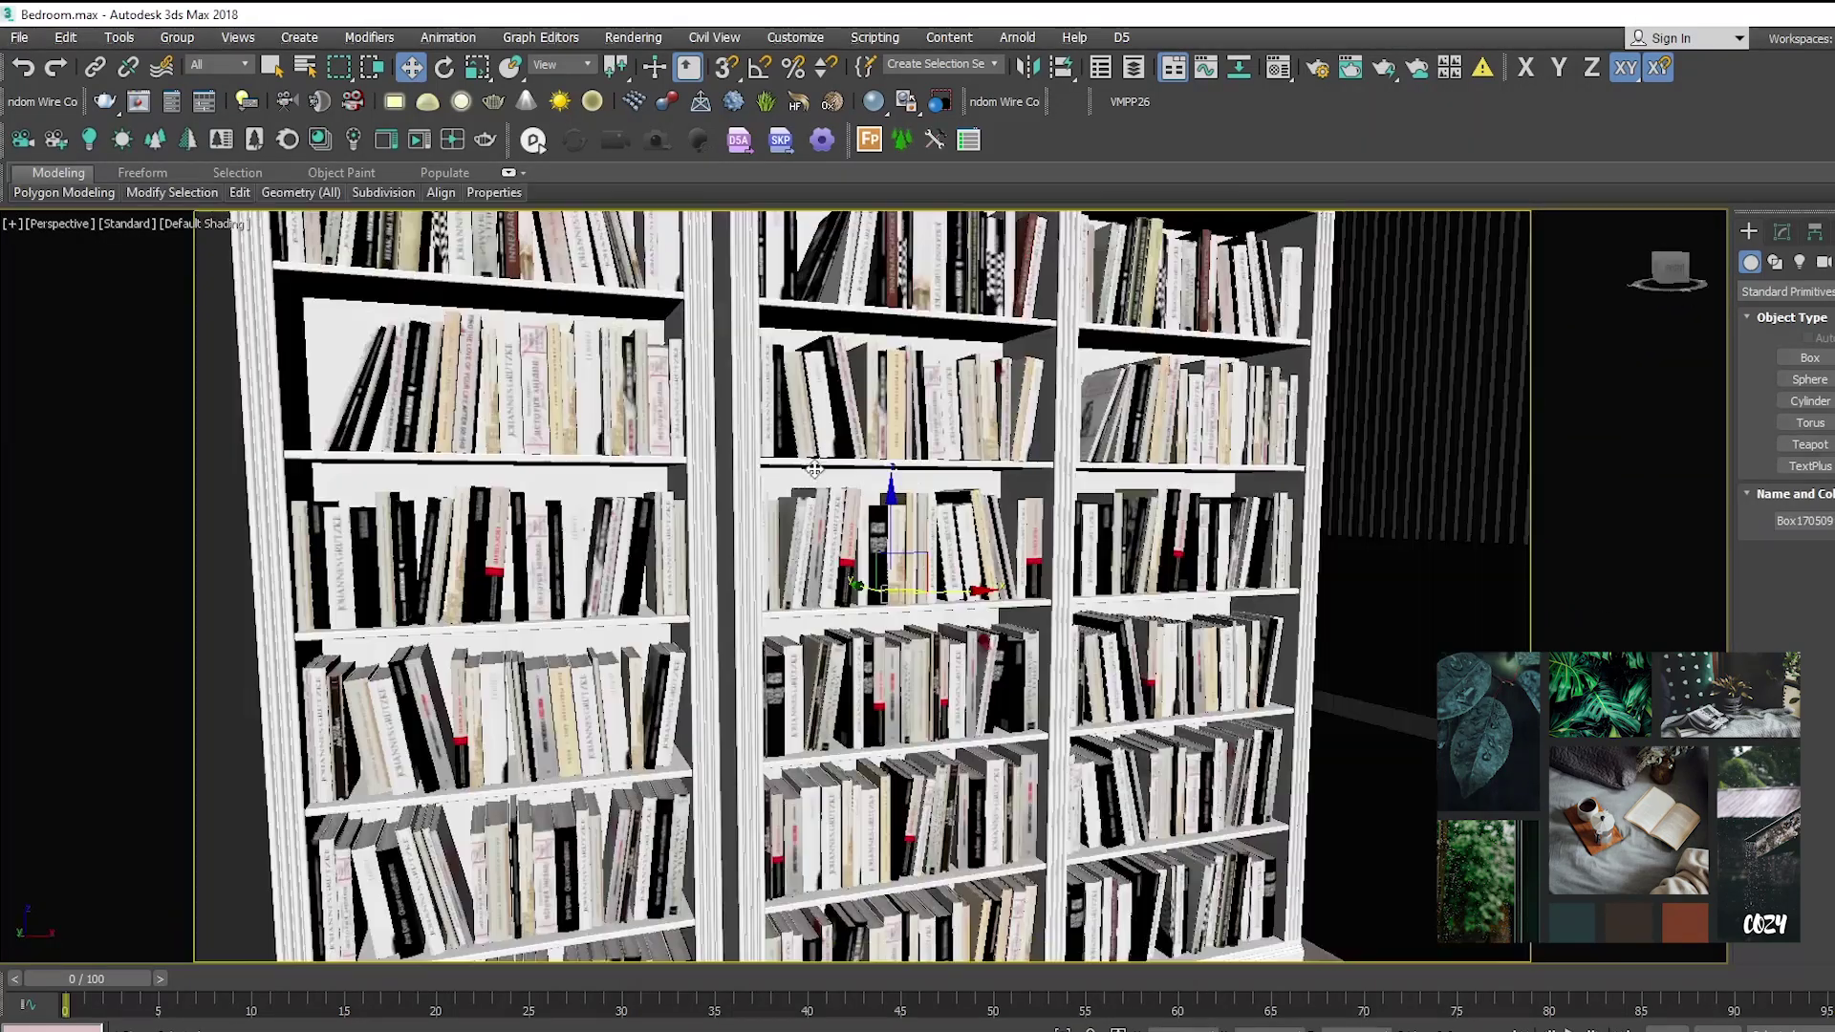
pyautogui.moveTo(766, 344); pyautogui.dragTo(969, 577, button='middle')
pyautogui.scroll(3, 897, 507)
pyautogui.moveTo(1004, 726); pyautogui.dragTo(1057, 566, button='middle')
pyautogui.scroll(-3, 926, 647)
pyautogui.keyDown('alt'); pyautogui.moveTo(926, 647); pyautogui.dragTo(898, 669, button='middle'); pyautogui.keyUp('alt')
pyautogui.moveTo(784, 617); pyautogui.dragTo(1173, 699, button='middle')
pyautogui.scroll(-3, 633, 619)
pyautogui.keyDown('alt'); pyautogui.moveTo(639, 622); pyautogui.dragTo(662, 627, button='middle'); pyautogui.keyUp('alt')
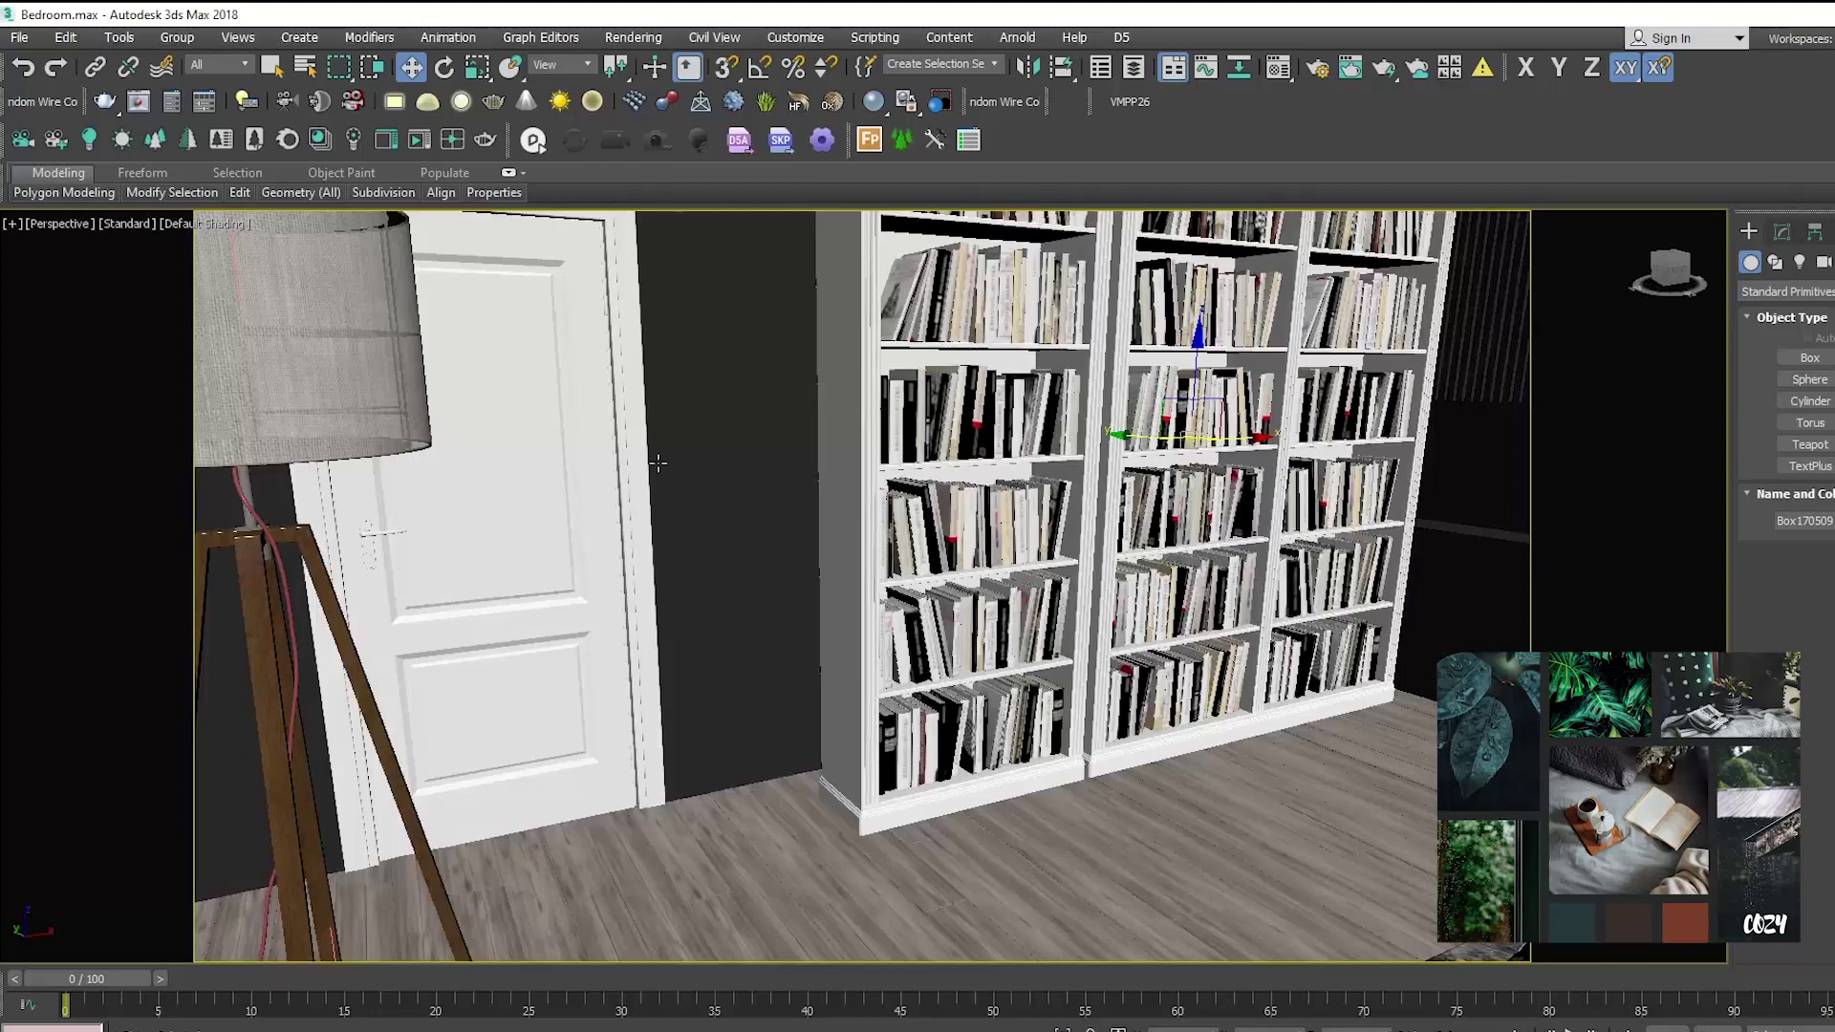
pyautogui.moveTo(658, 463); pyautogui.dragTo(287, 468, button='middle')
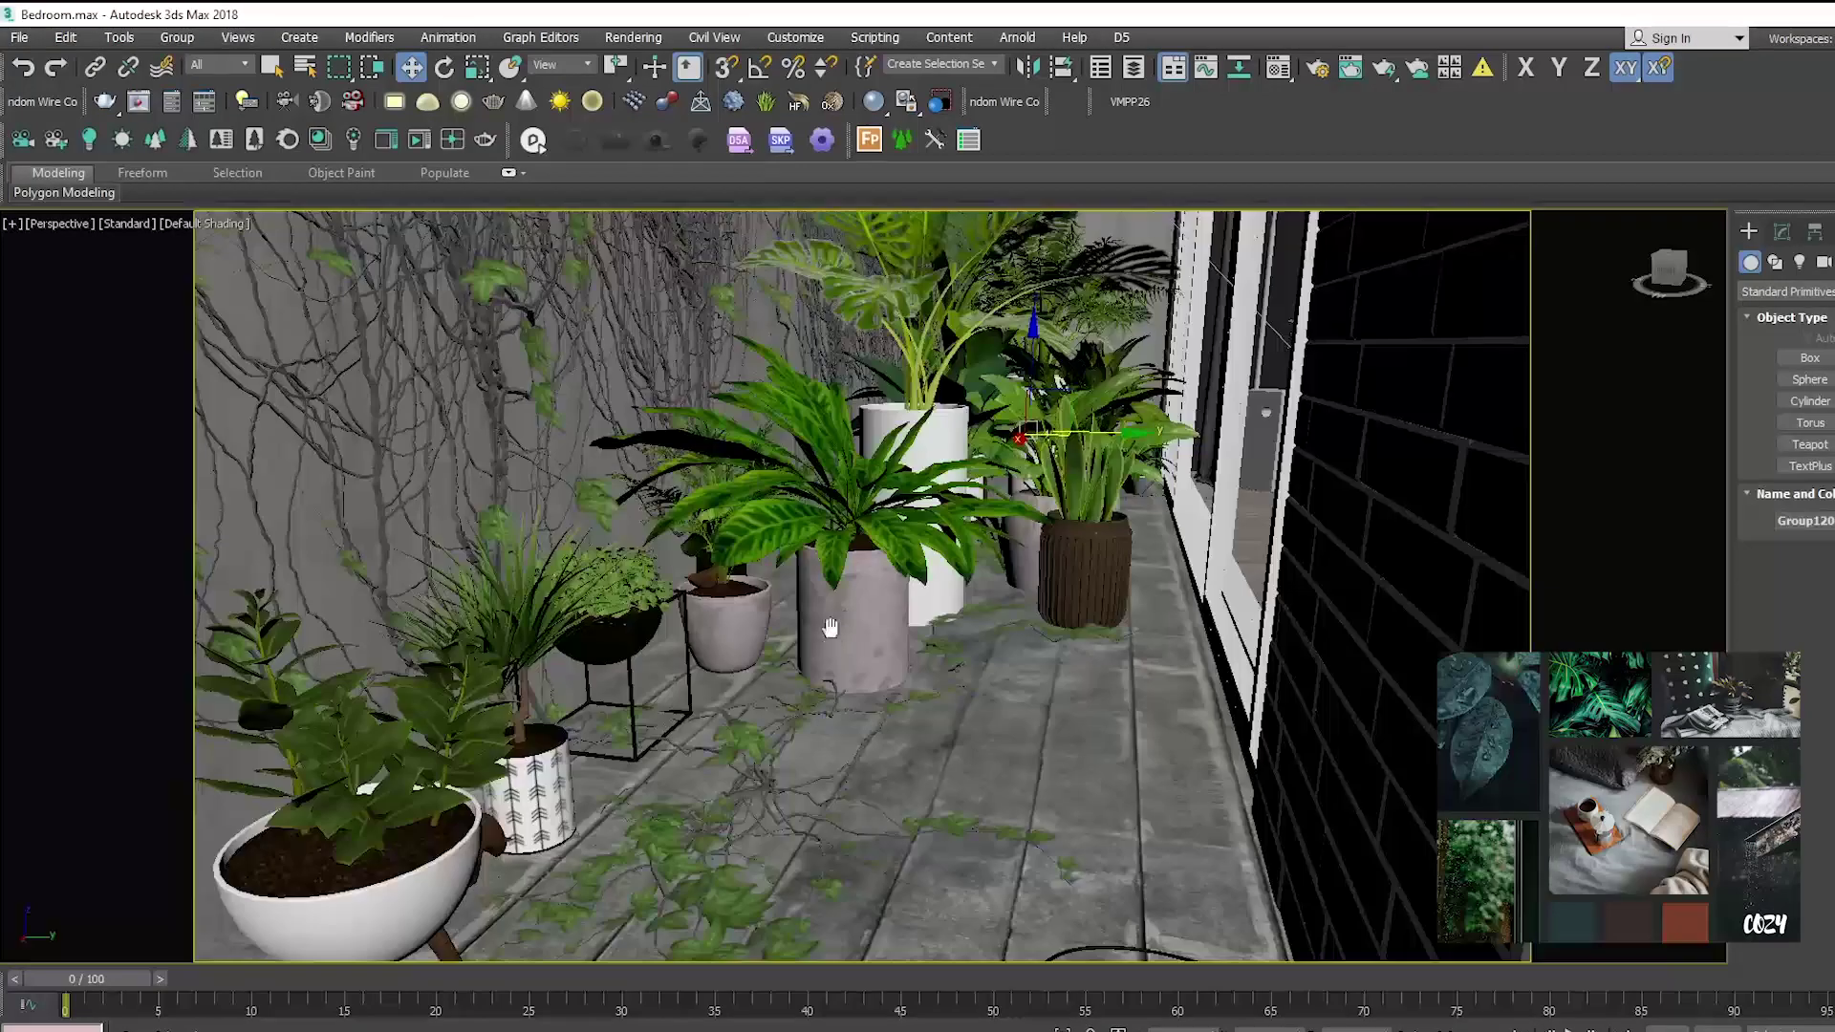
# - Examine the potted plants outside the window, the armchair with its arc lamp, and the bed with its headboard decor
pyautogui.moveTo(827, 622); pyautogui.dragTo(1128, 587, button='middle')
pyautogui.scroll(-5, 977, 368)
pyautogui.scroll(4, 976, 493)
pyautogui.scroll(3, 1129, 587)
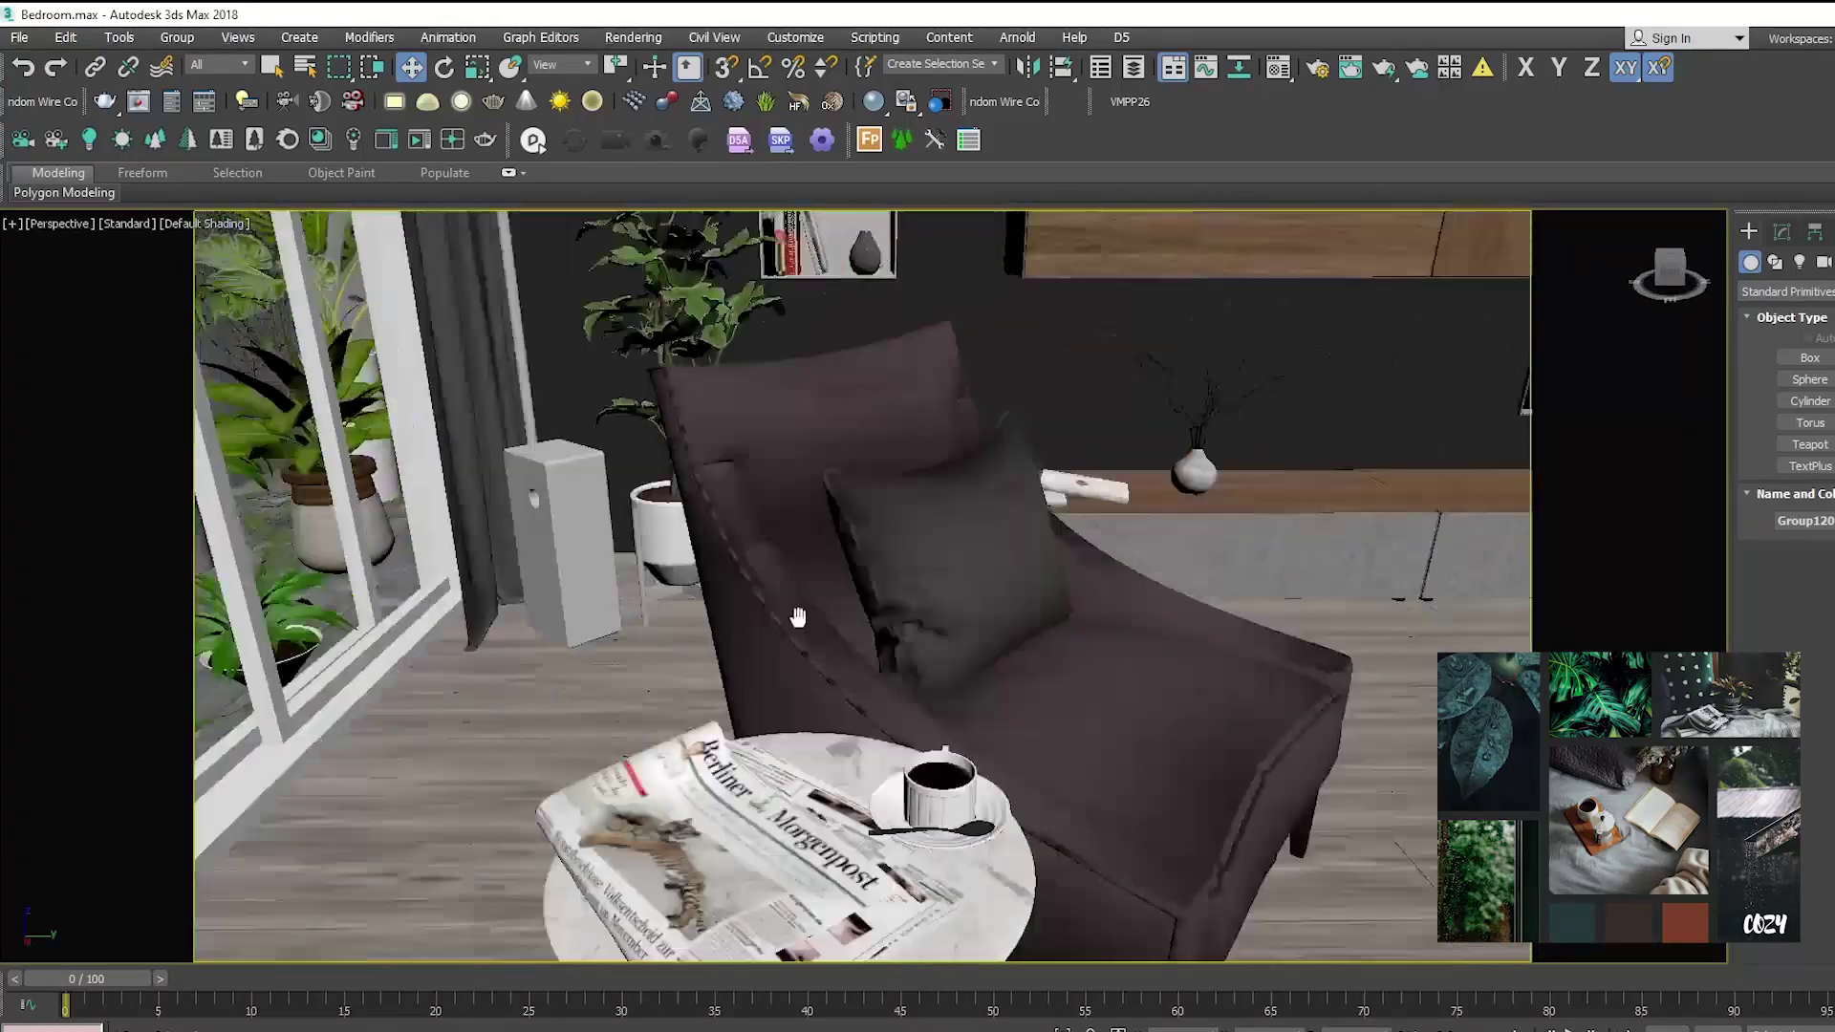
pyautogui.moveTo(956, 573); pyautogui.dragTo(936, 629, button='middle')
pyautogui.click(1011, 543)
pyautogui.keyDown('alt'); pyautogui.moveTo(1011, 543); pyautogui.dragTo(916, 565, button='middle'); pyautogui.keyUp('alt')
pyautogui.keyDown('alt'); pyautogui.moveTo(1030, 586); pyautogui.dragTo(979, 600, button='middle'); pyautogui.keyUp('alt')
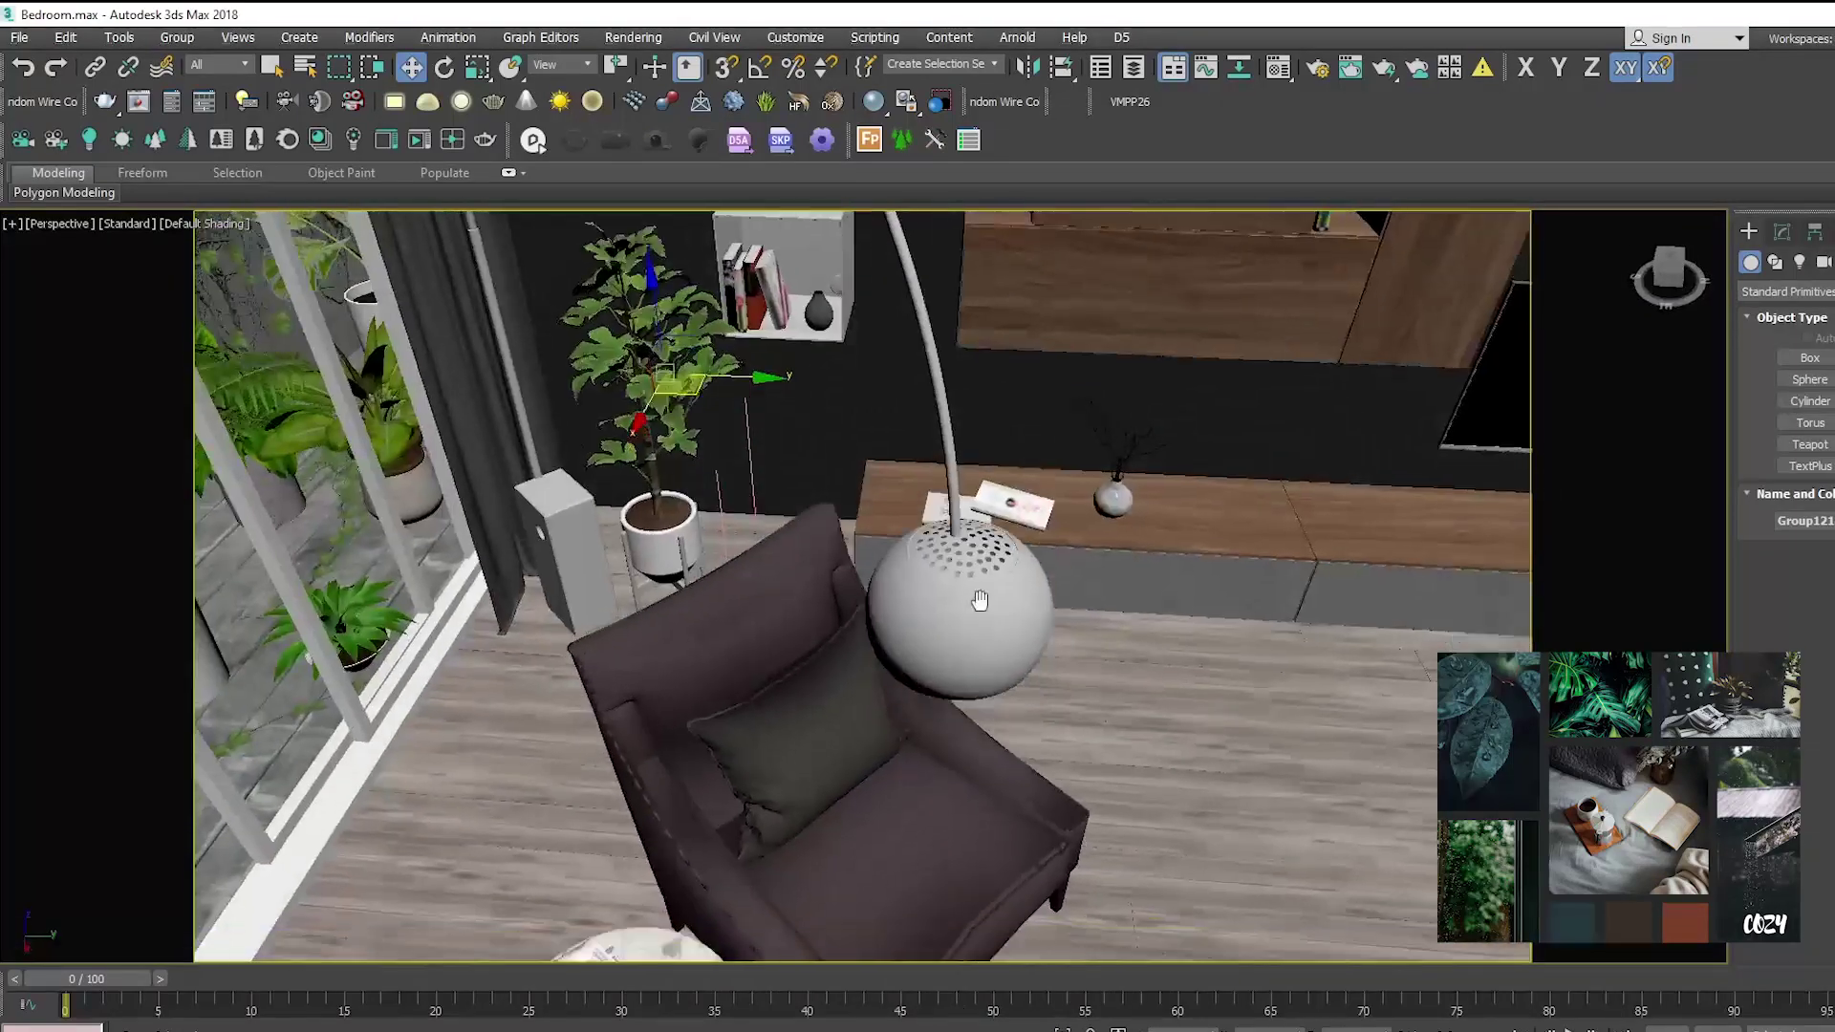
pyautogui.keyDown('alt'); pyautogui.moveTo(1016, 537); pyautogui.dragTo(1033, 520, button='middle'); pyautogui.keyUp('alt')
pyautogui.scroll(3, 1165, 414)
pyautogui.moveTo(1165, 414); pyautogui.dragTo(1001, 543, button='middle')
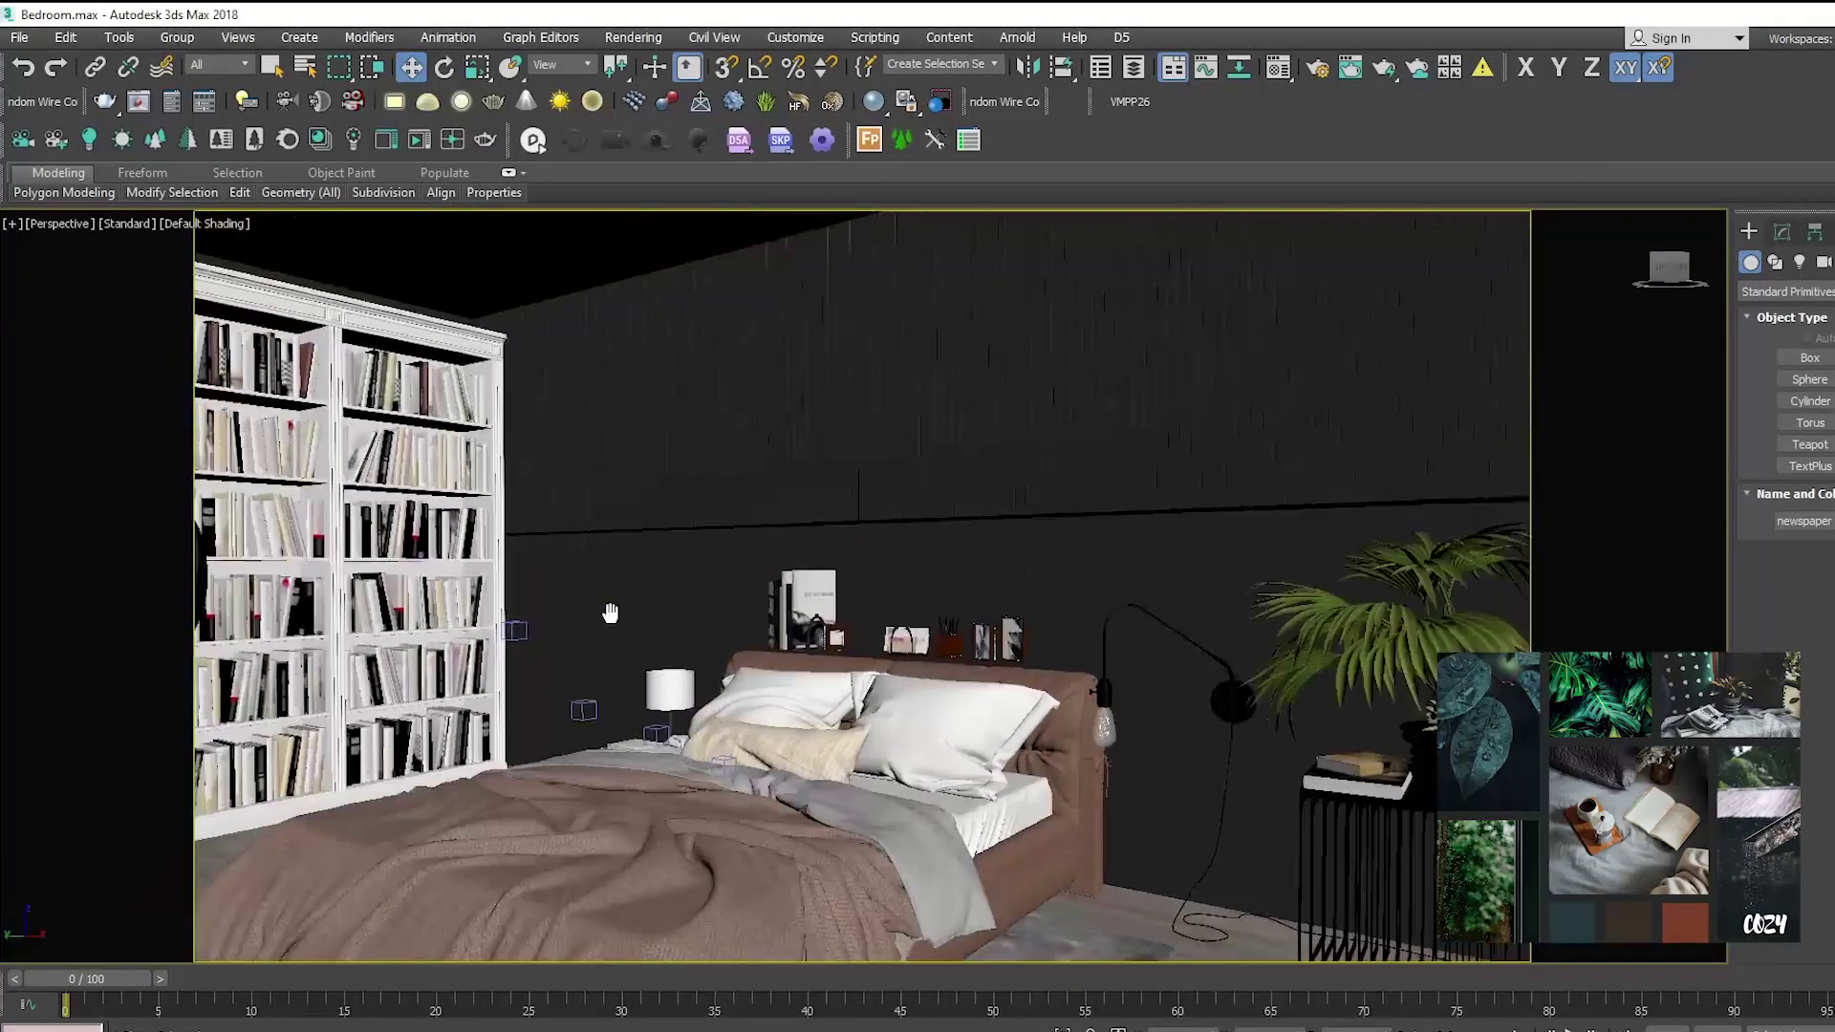
pyautogui.scroll(3, 739, 736)
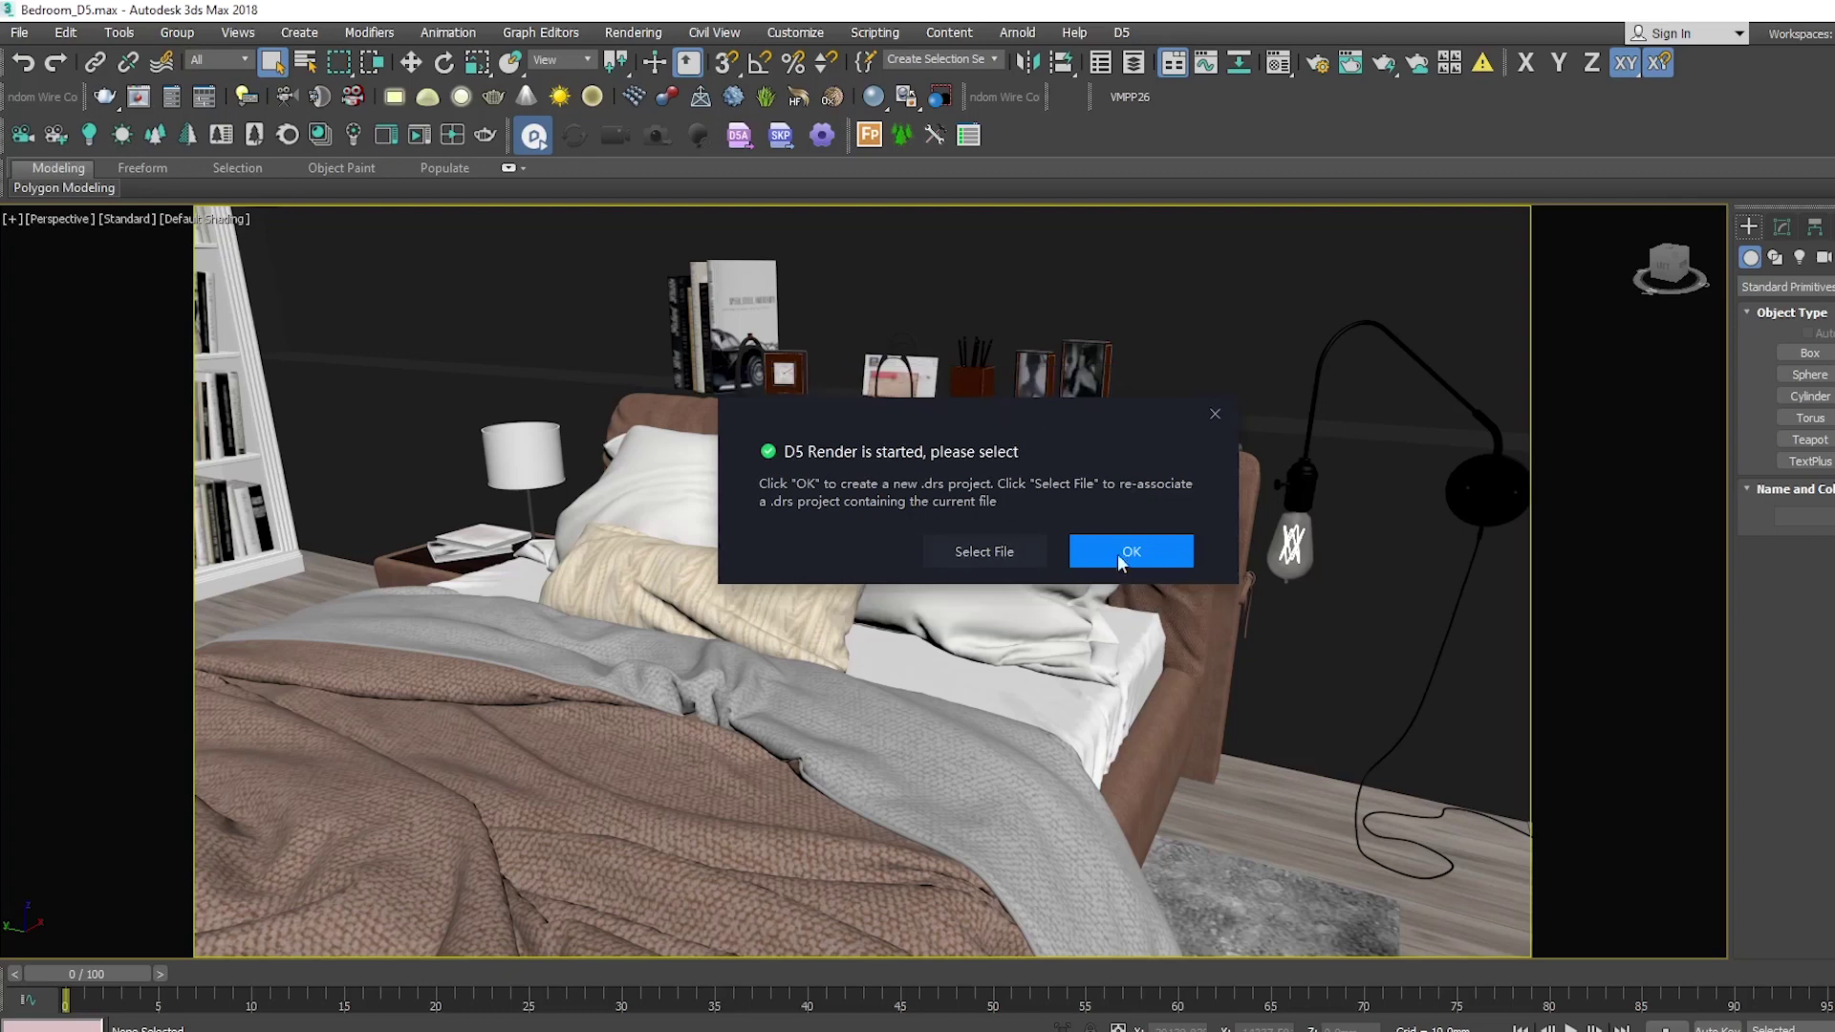
# - Create a new D5 Render project for the Bedroom model and start the sync with the New method
pyautogui.click(1154, 555)
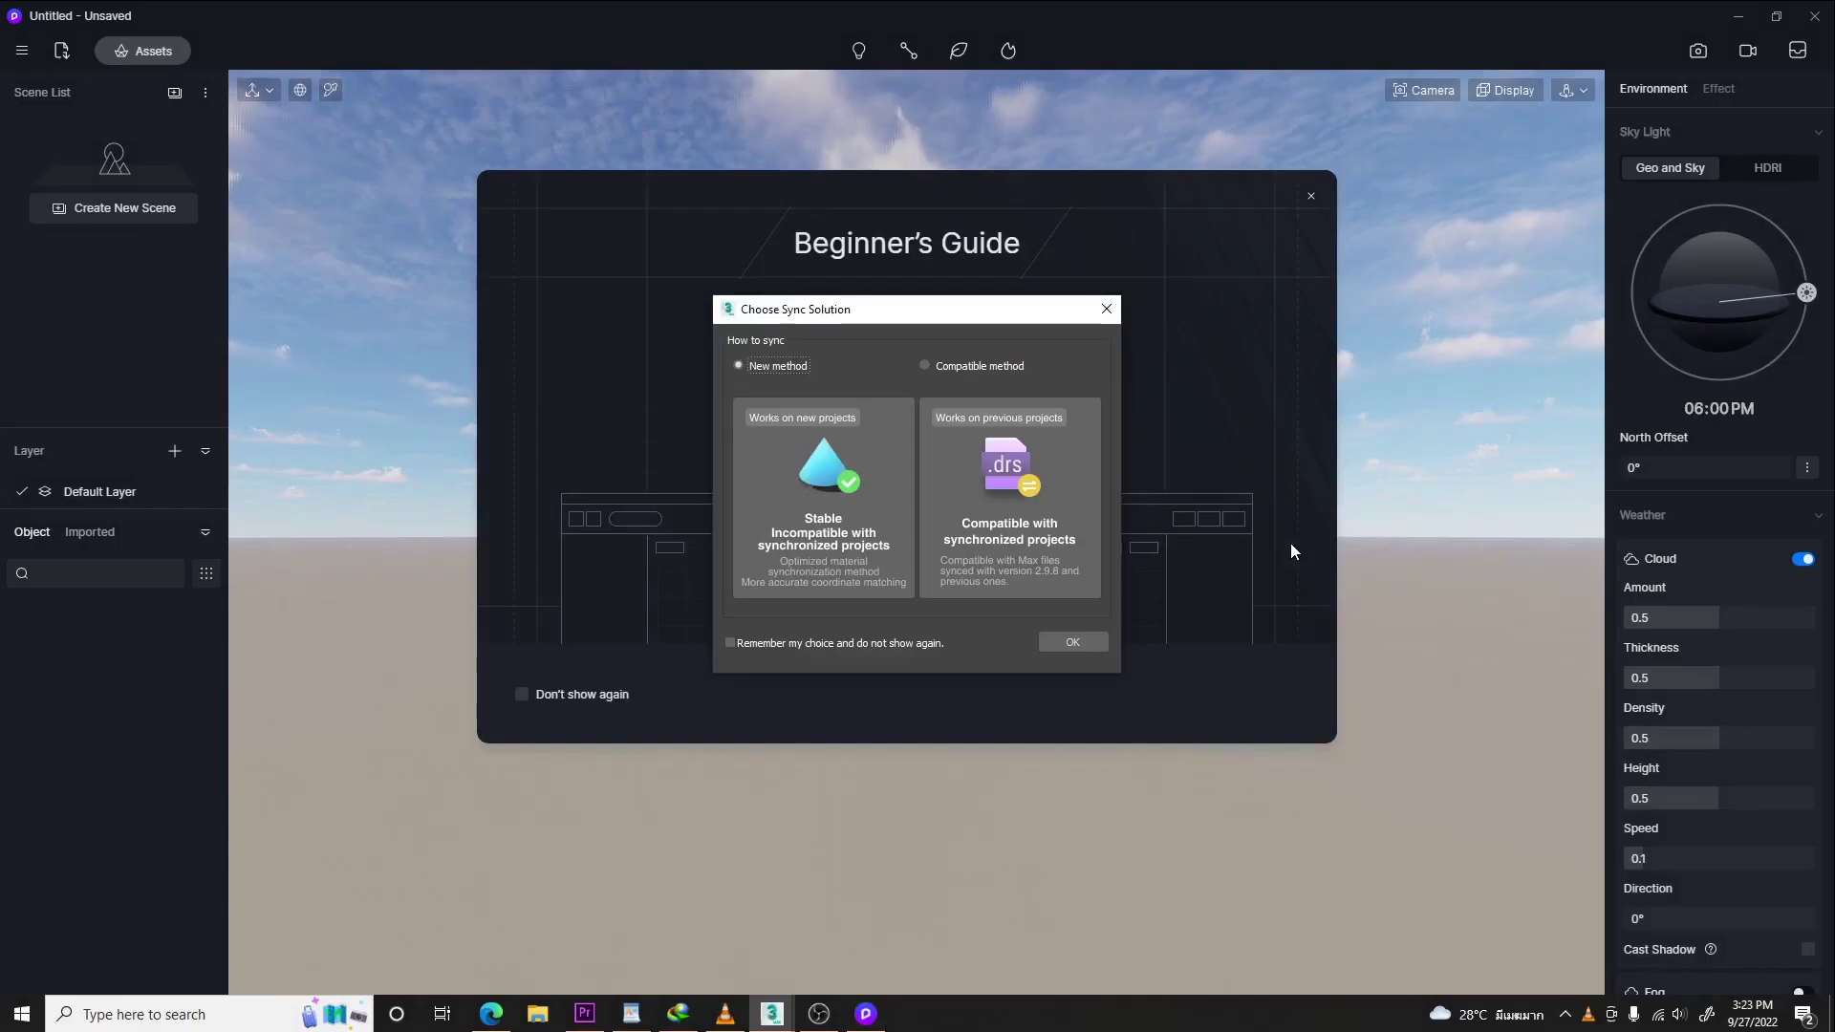
pyautogui.click(1069, 518)
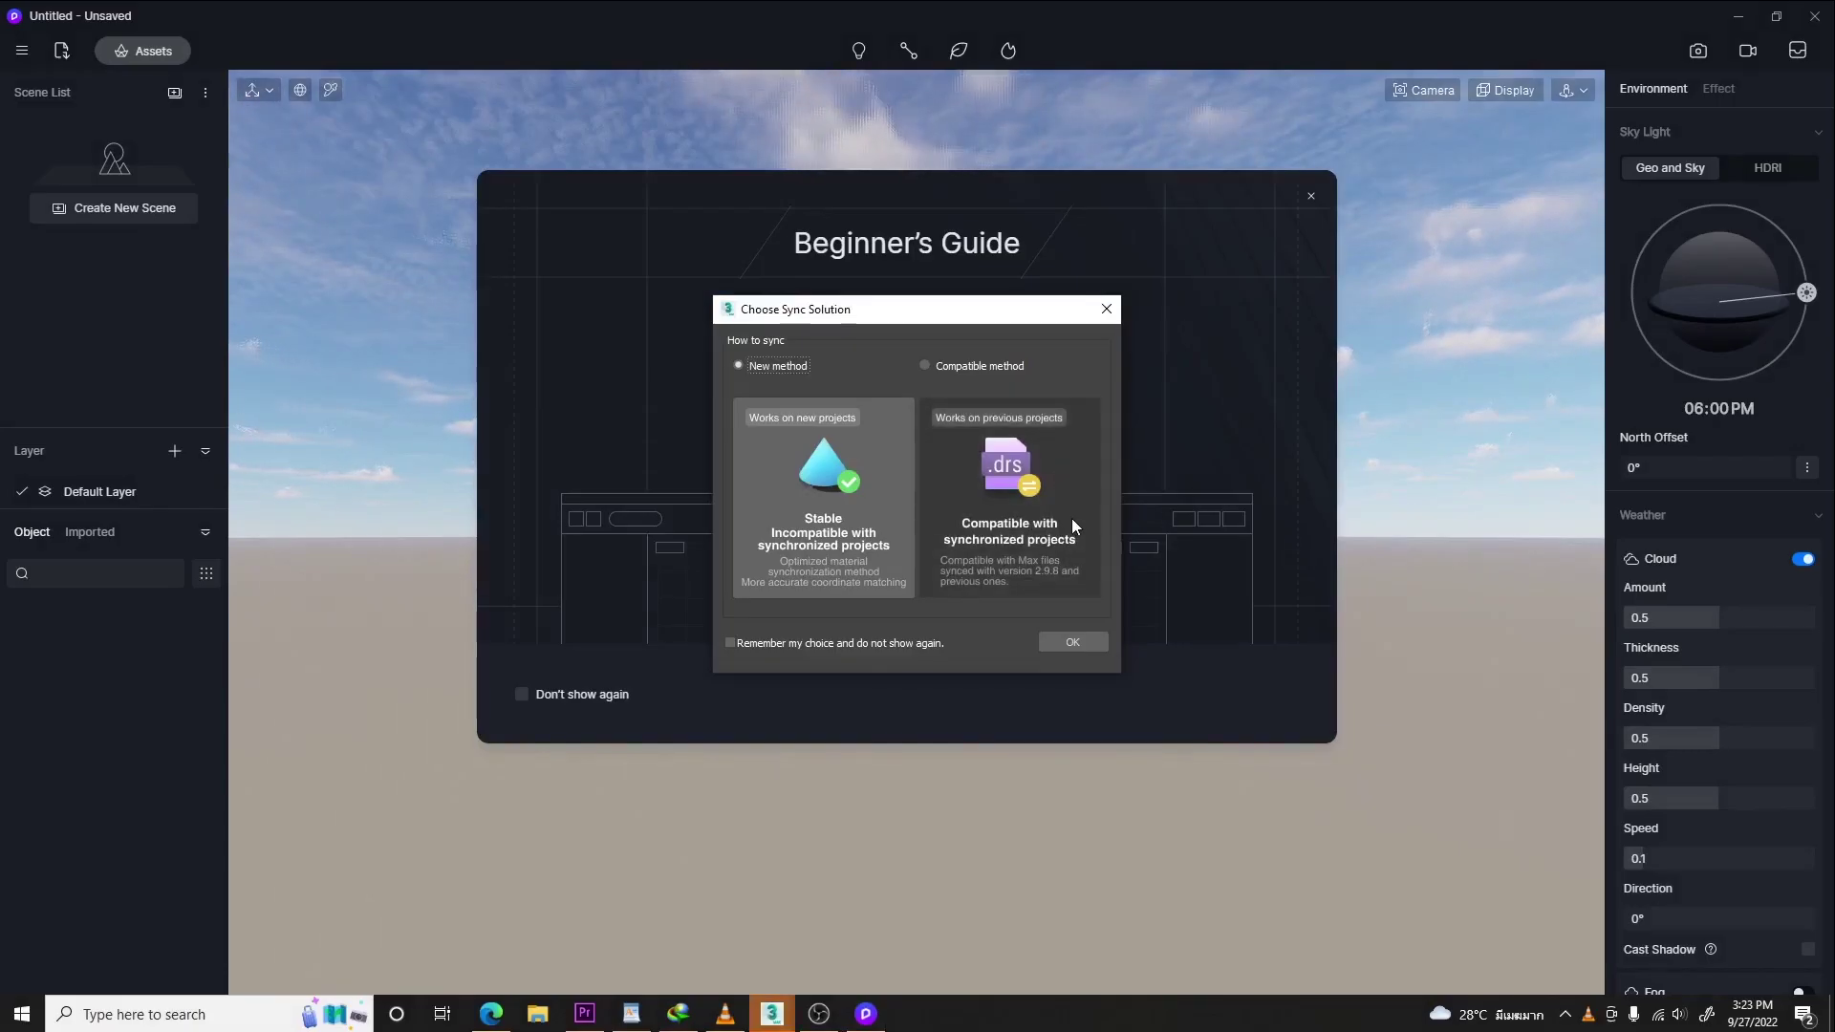
pyautogui.click(1075, 642)
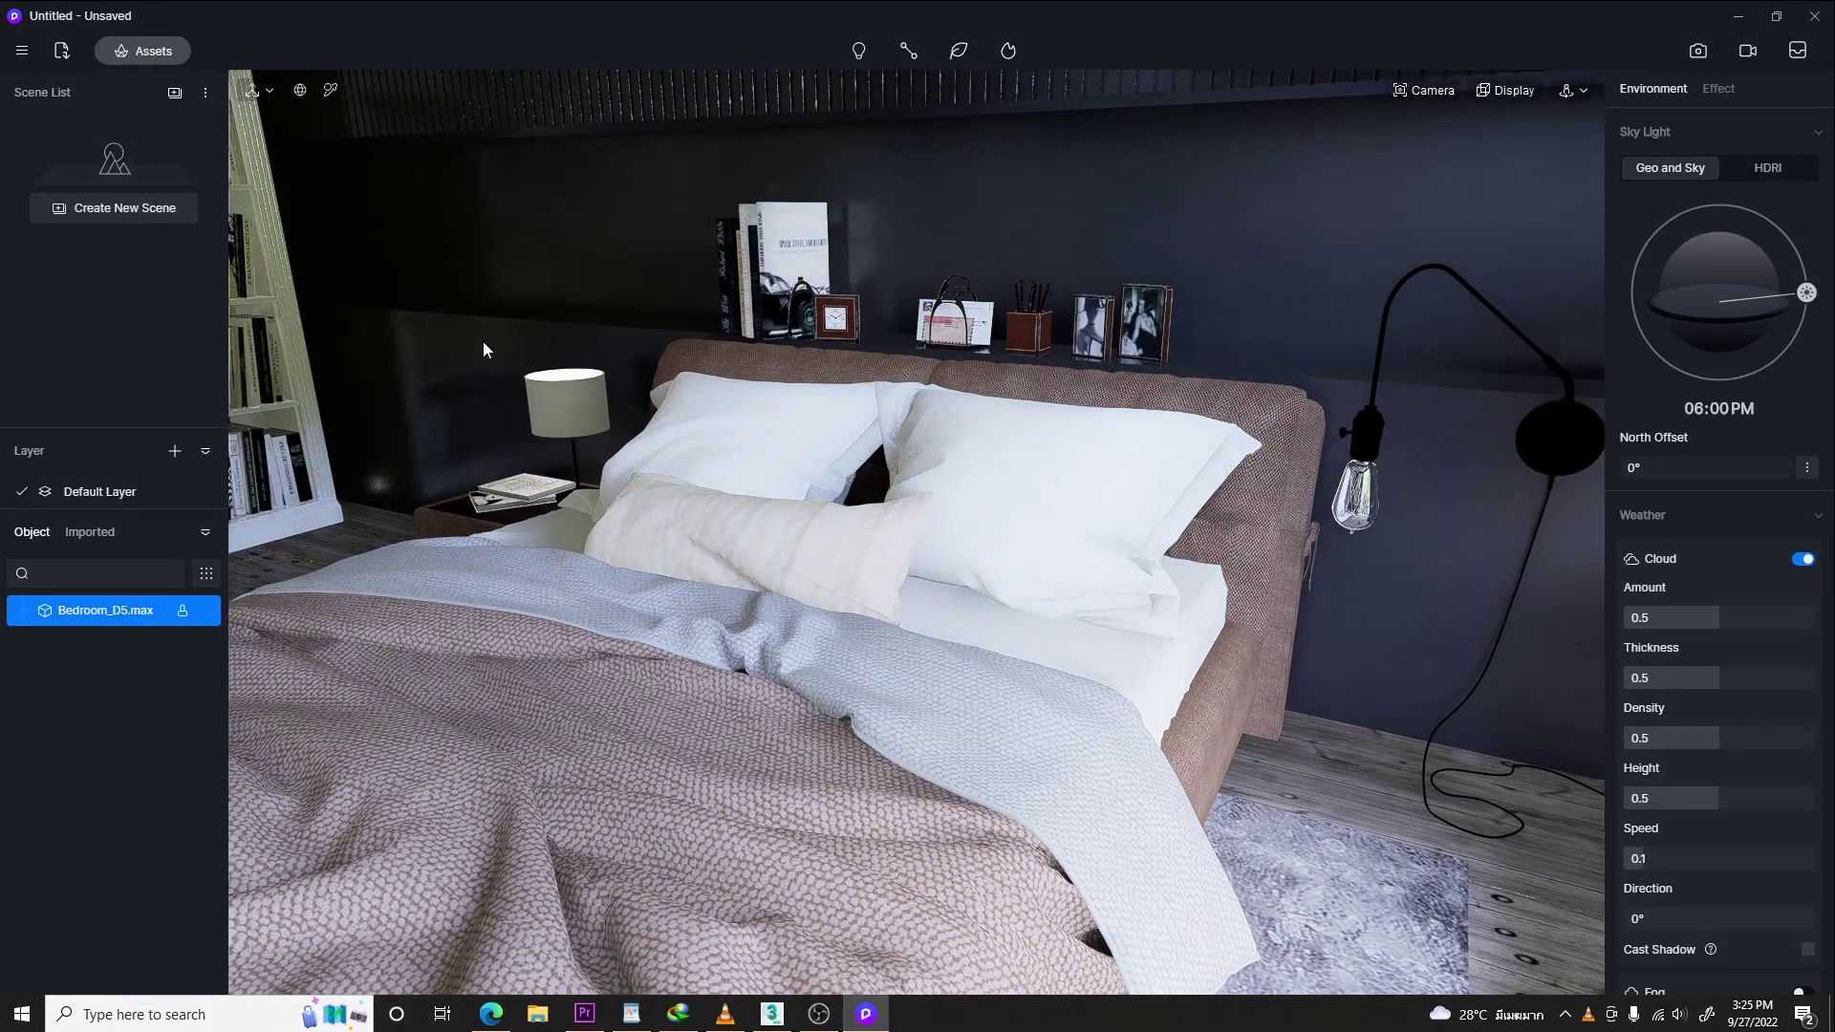
# - Switch to 3ds Max, look through VRayCam001 and send the camera scenes to D5 Render
pyautogui.click(771, 1015)
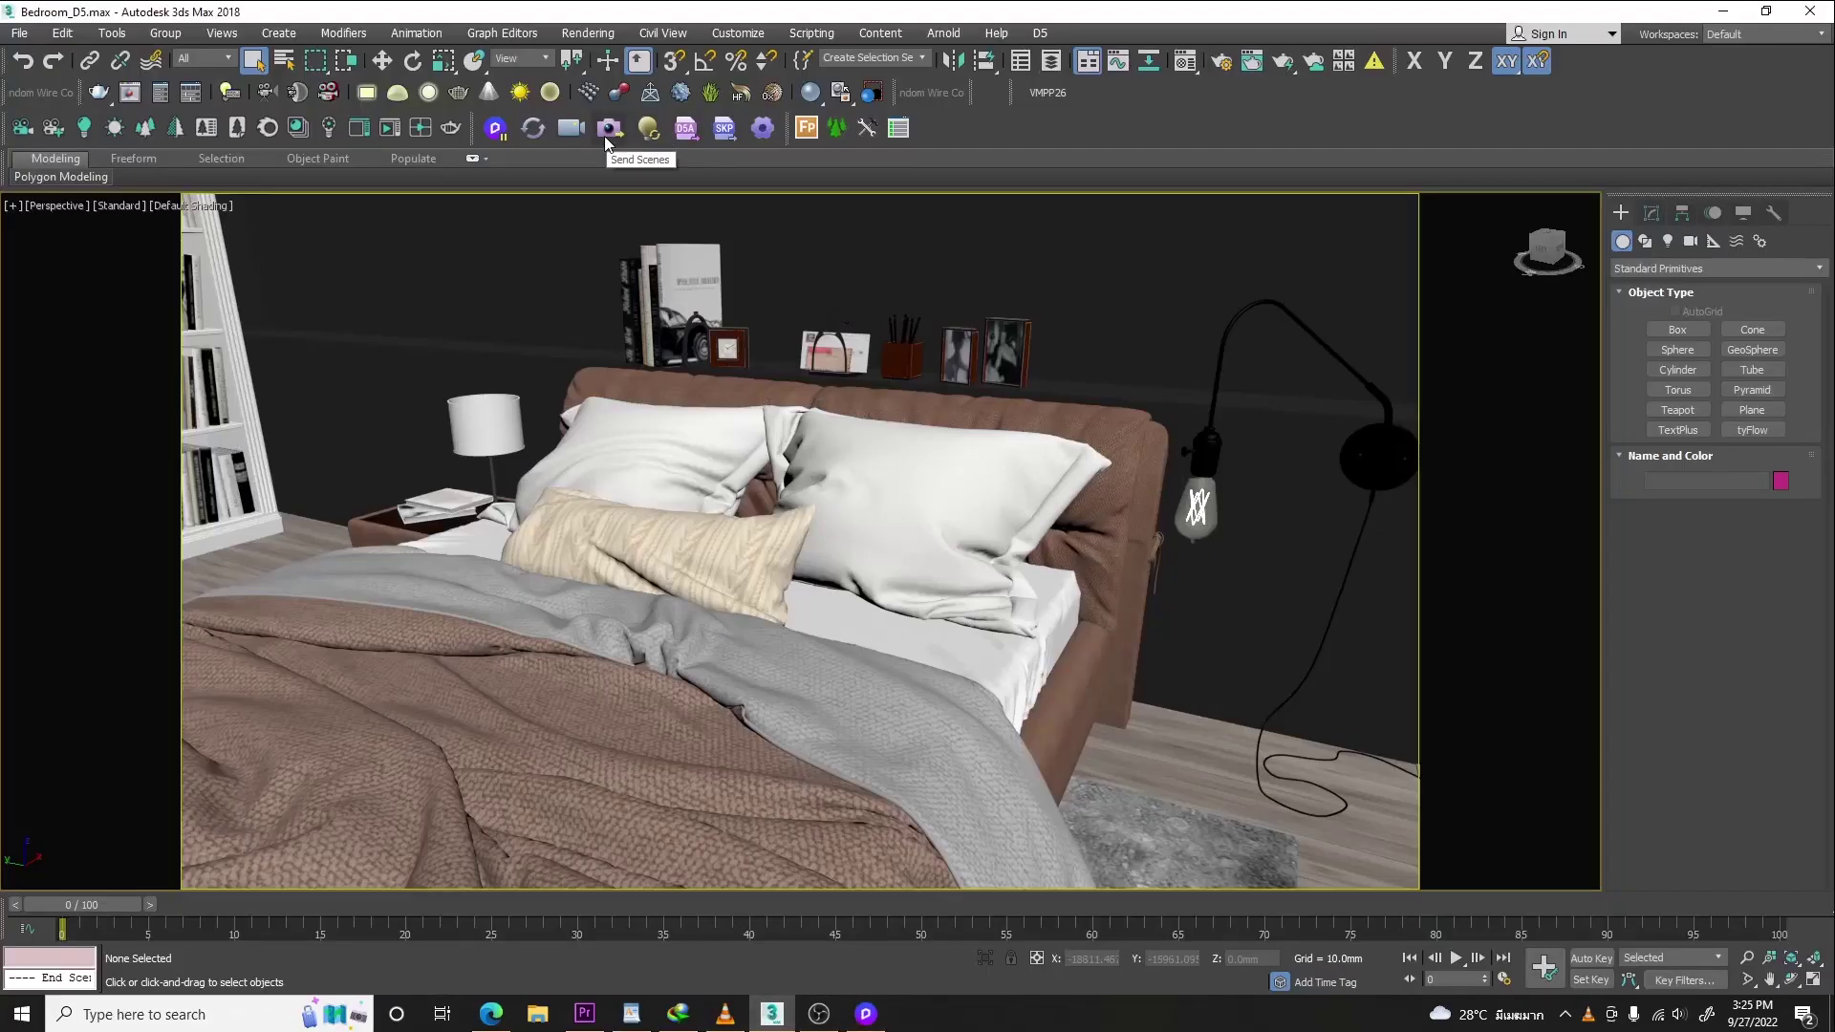
pyautogui.click(841, 529)
pyautogui.press('c')
pyautogui.doubleClick(864, 369)
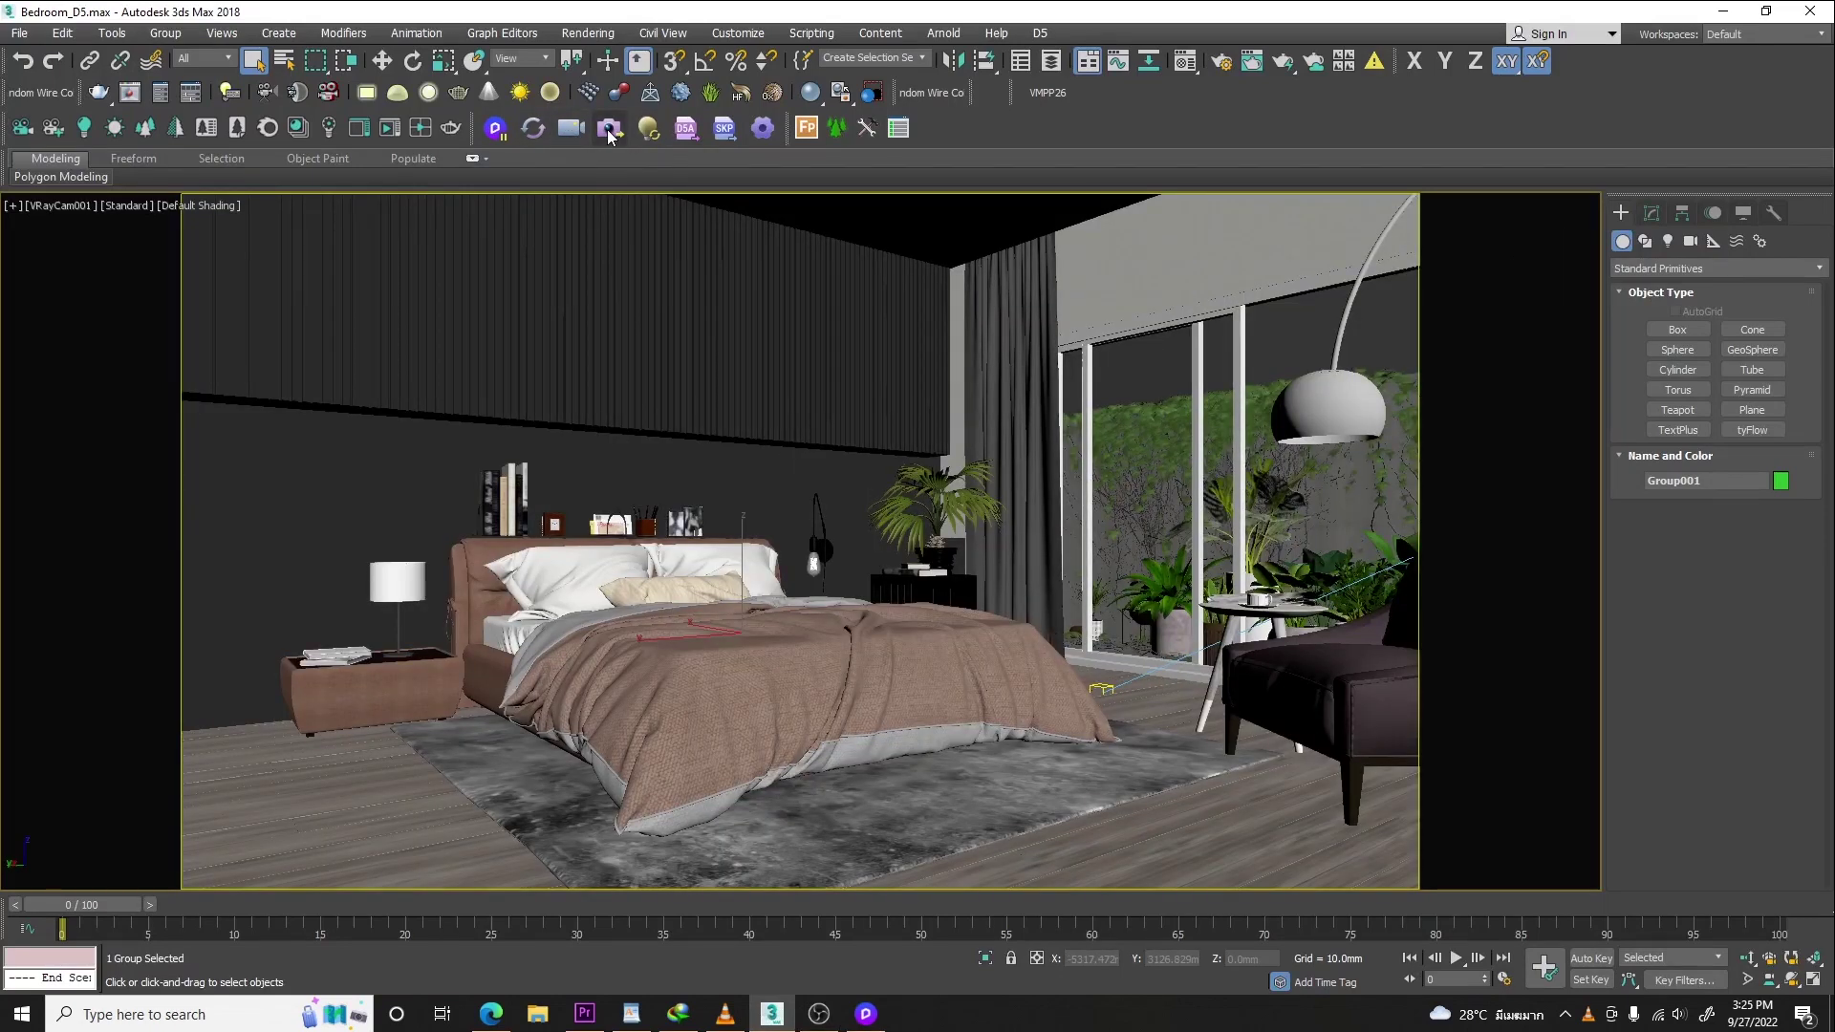
pyautogui.click(609, 130)
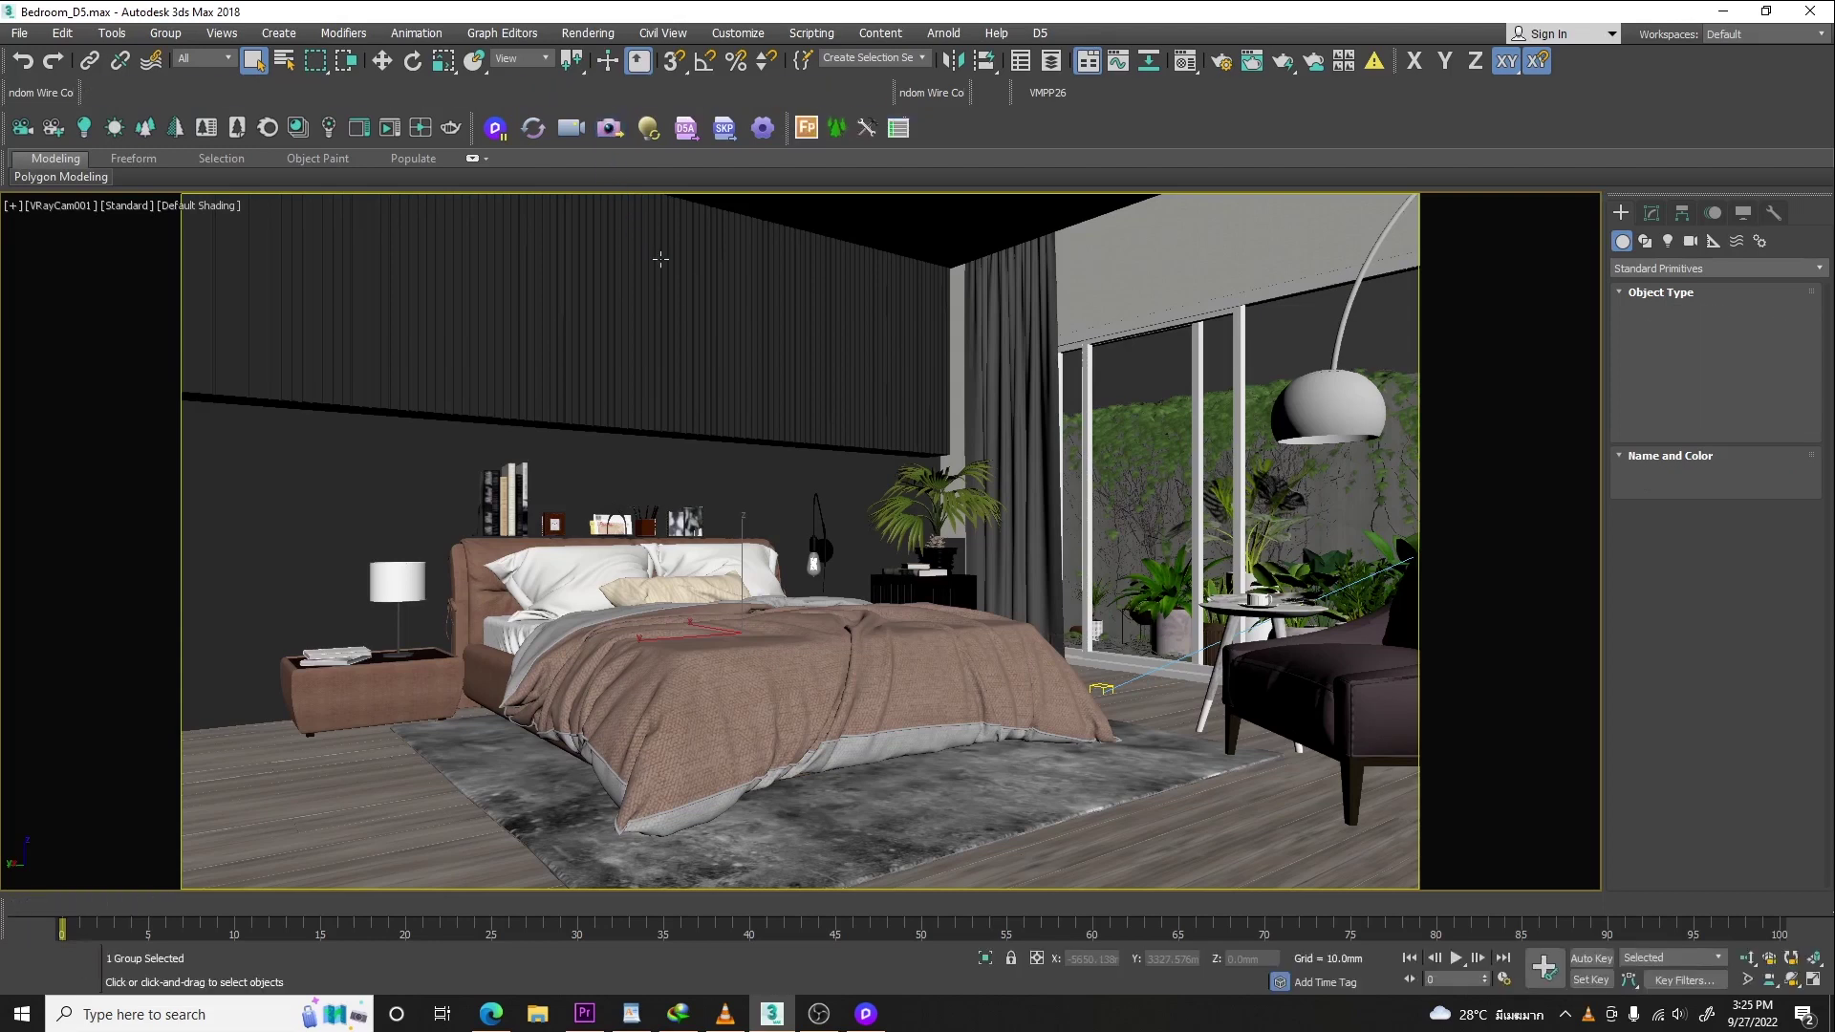
# - Switch to D5 Render and view the VRayCam002, VRayCam003 and VRayCam004 scenes, ending on VRayCam001
pyautogui.click(866, 1014)
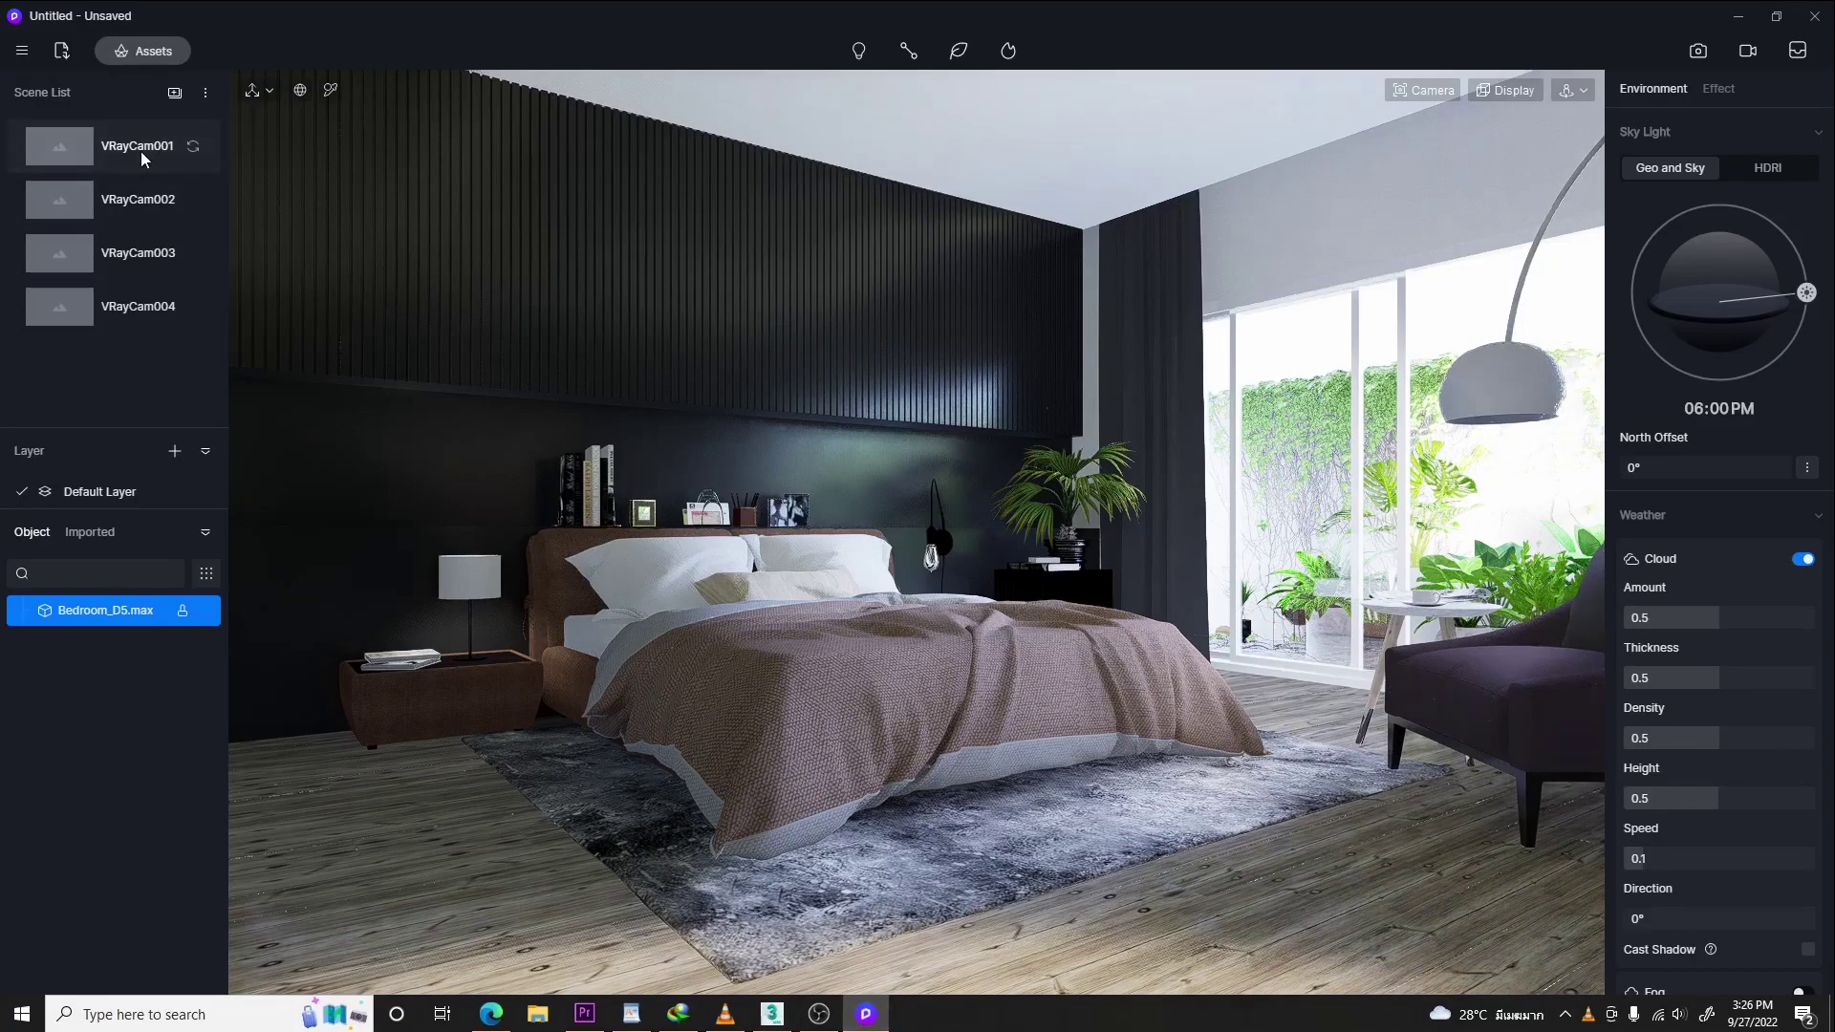
pyautogui.click(140, 206)
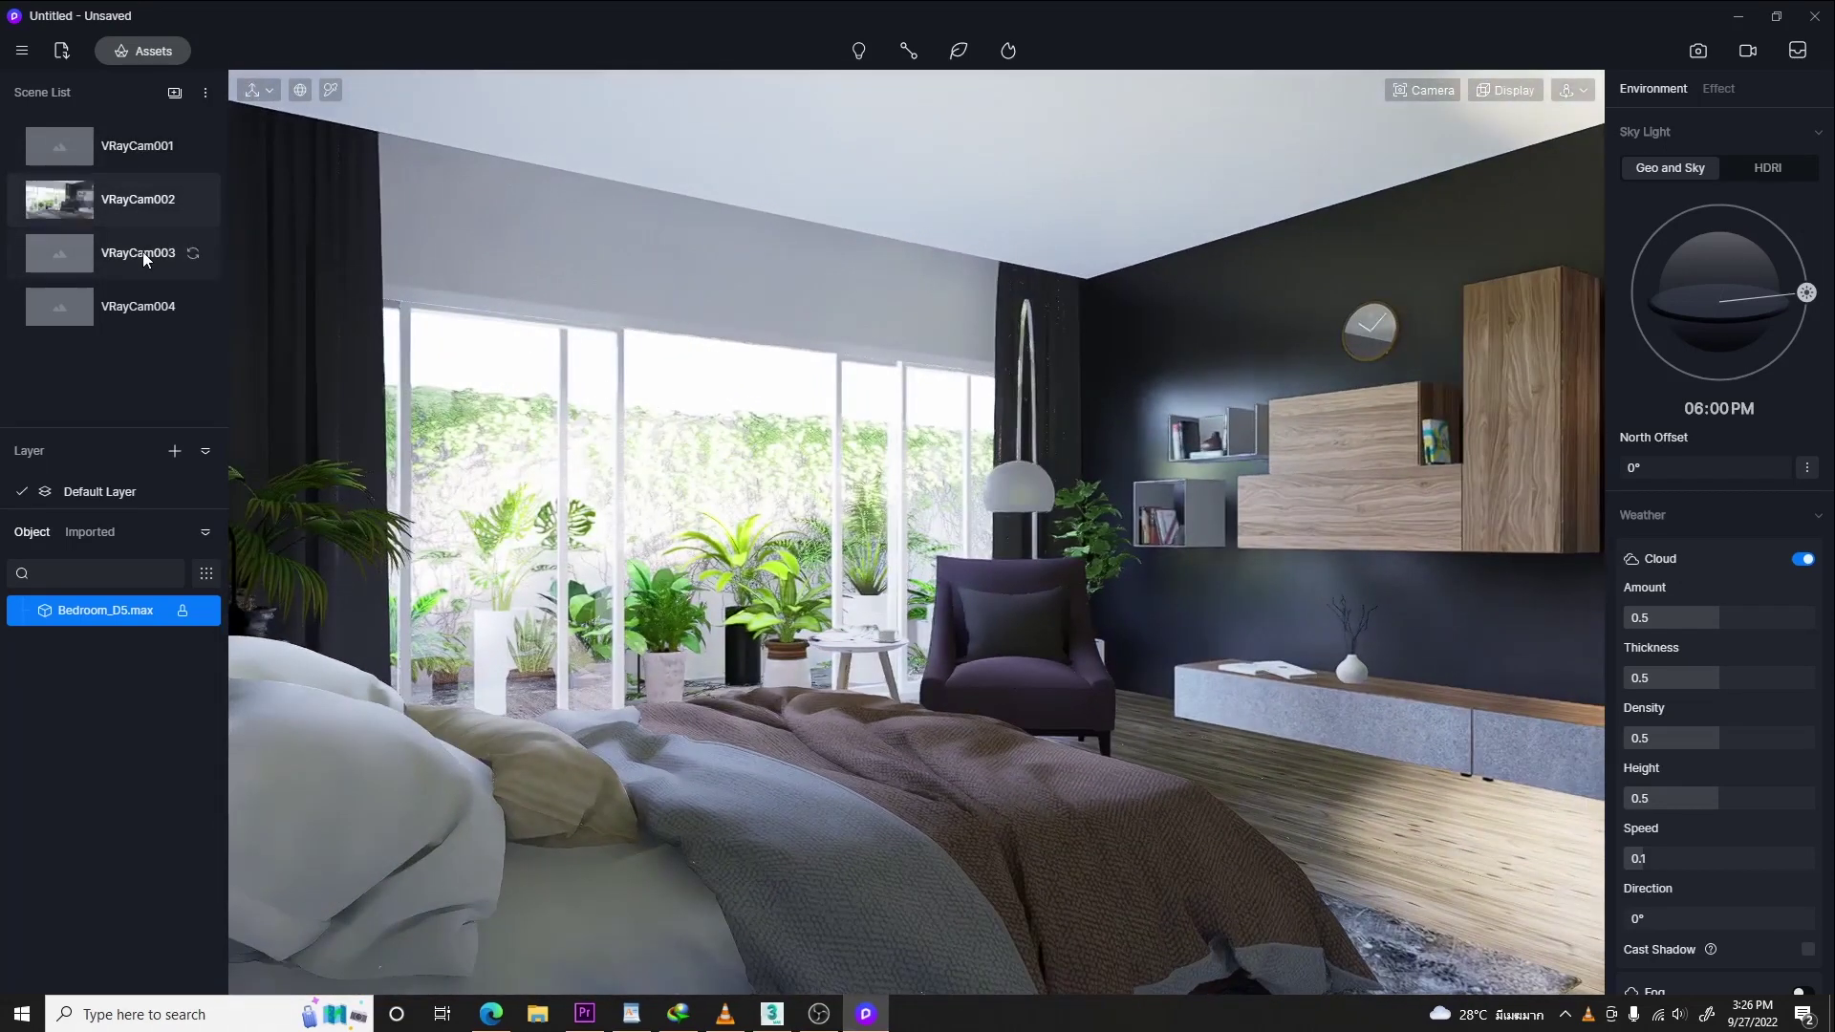
pyautogui.click(144, 254)
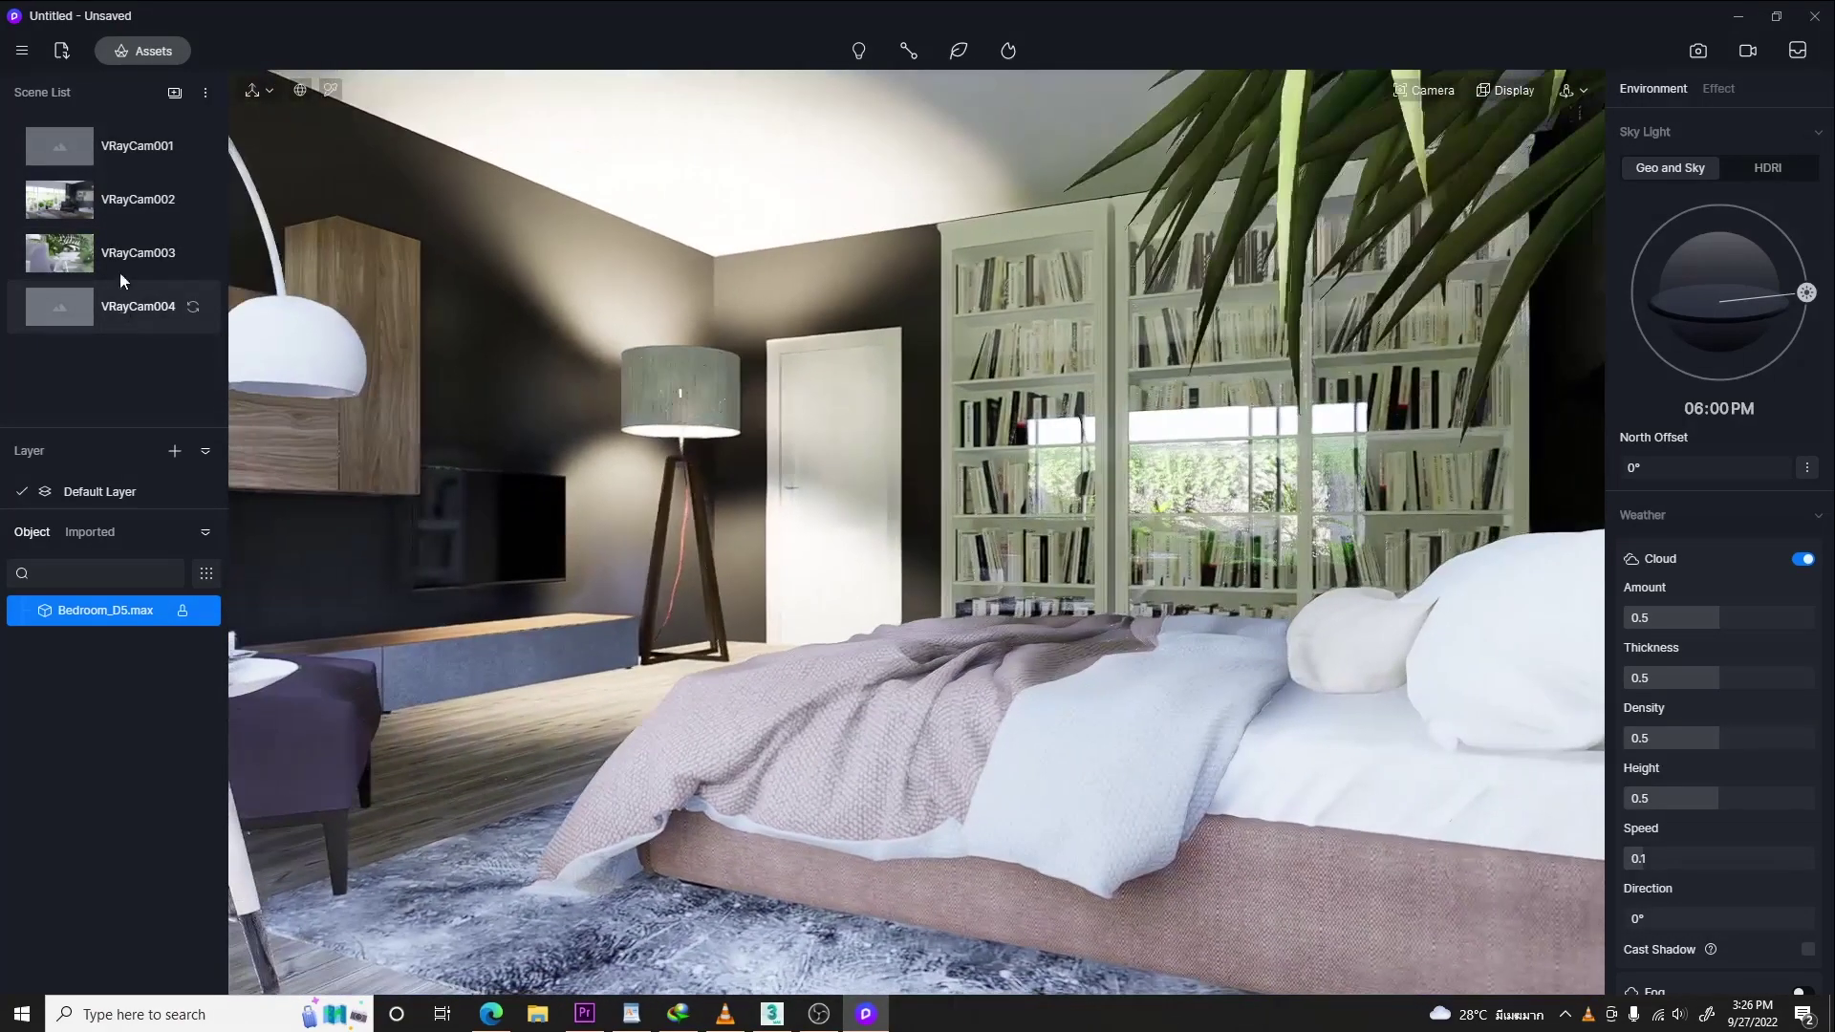
pyautogui.click(141, 151)
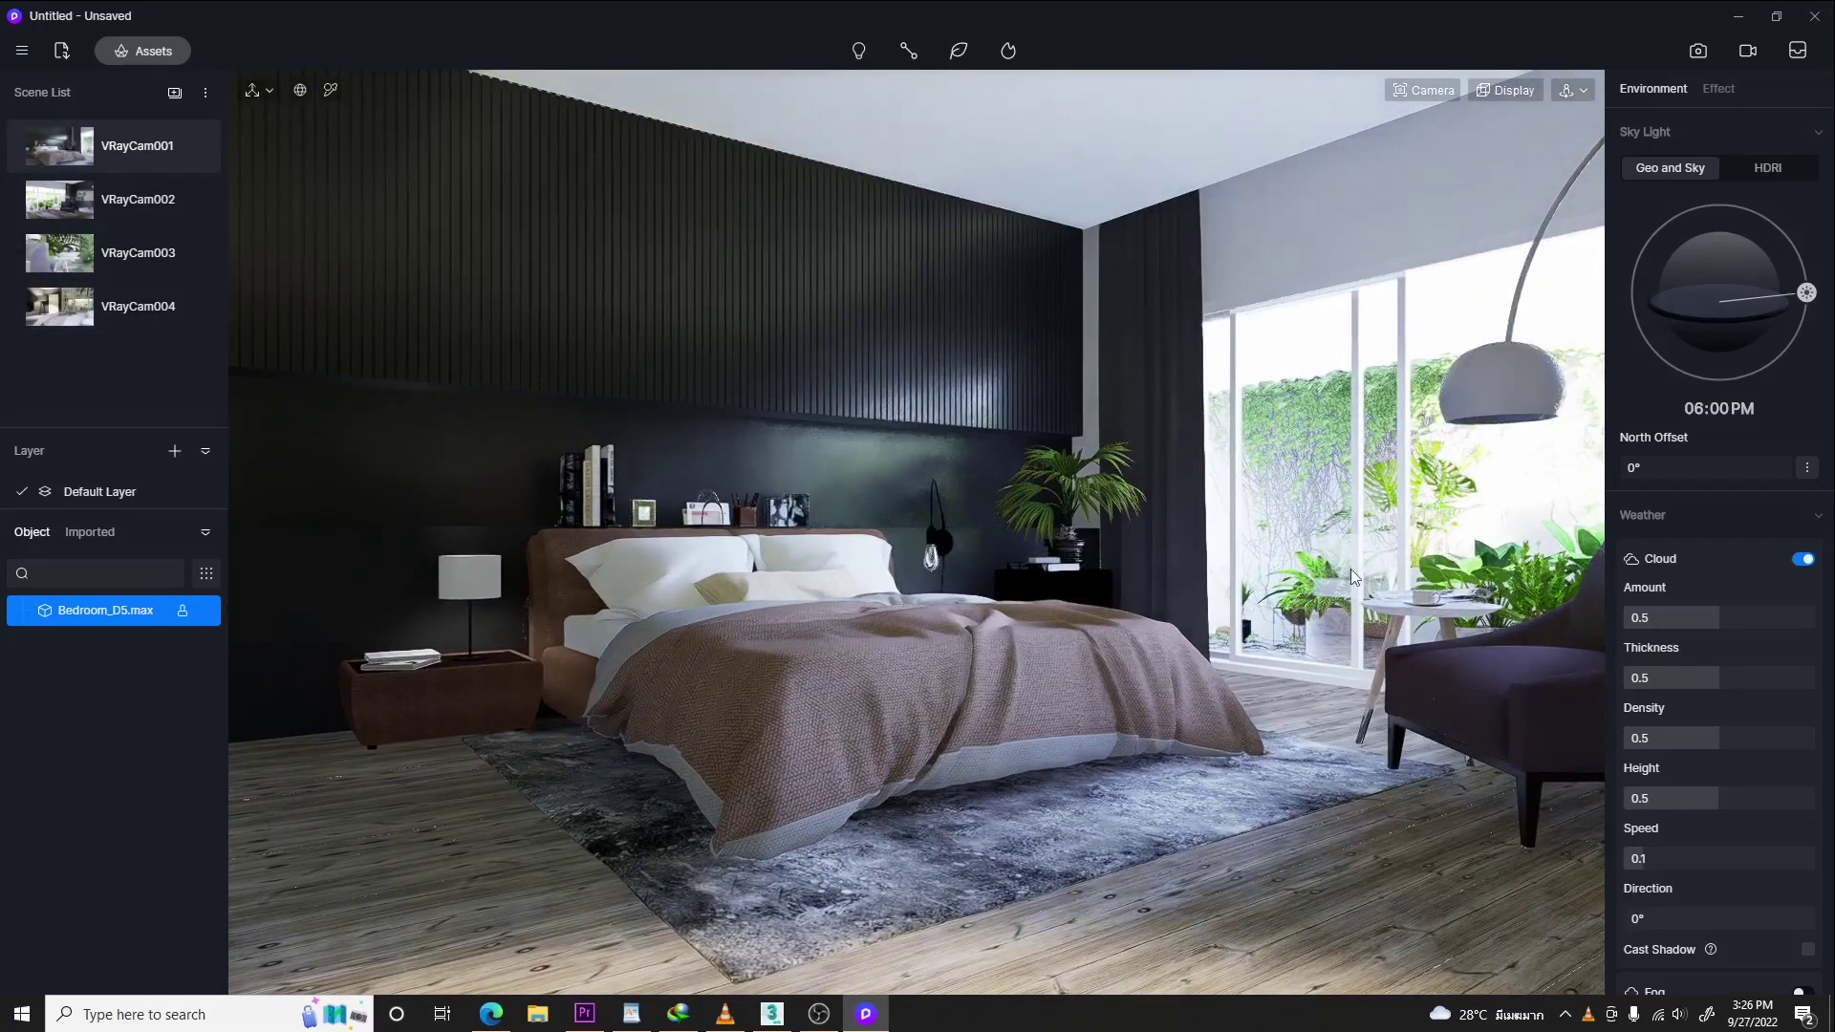
# - Turn off auto exposure for the camera and set the exposure to 0.5EV
pyautogui.click(1441, 94)
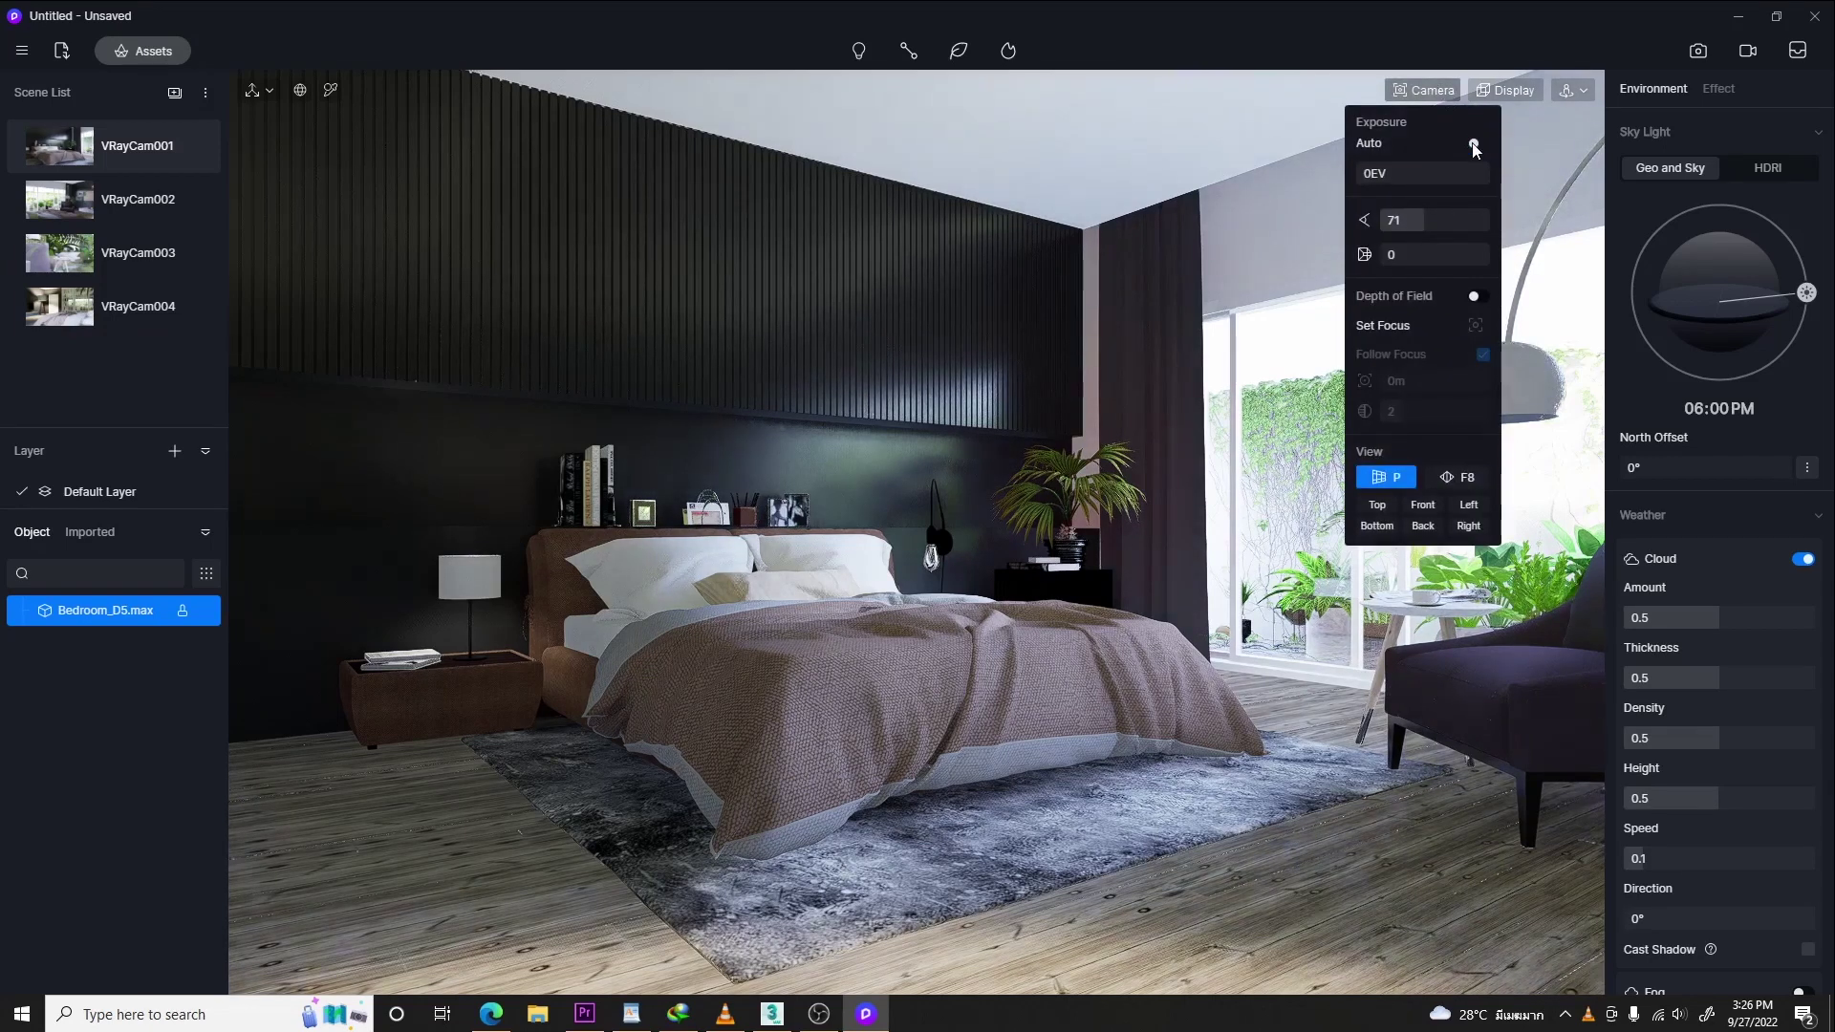
pyautogui.click(1477, 144)
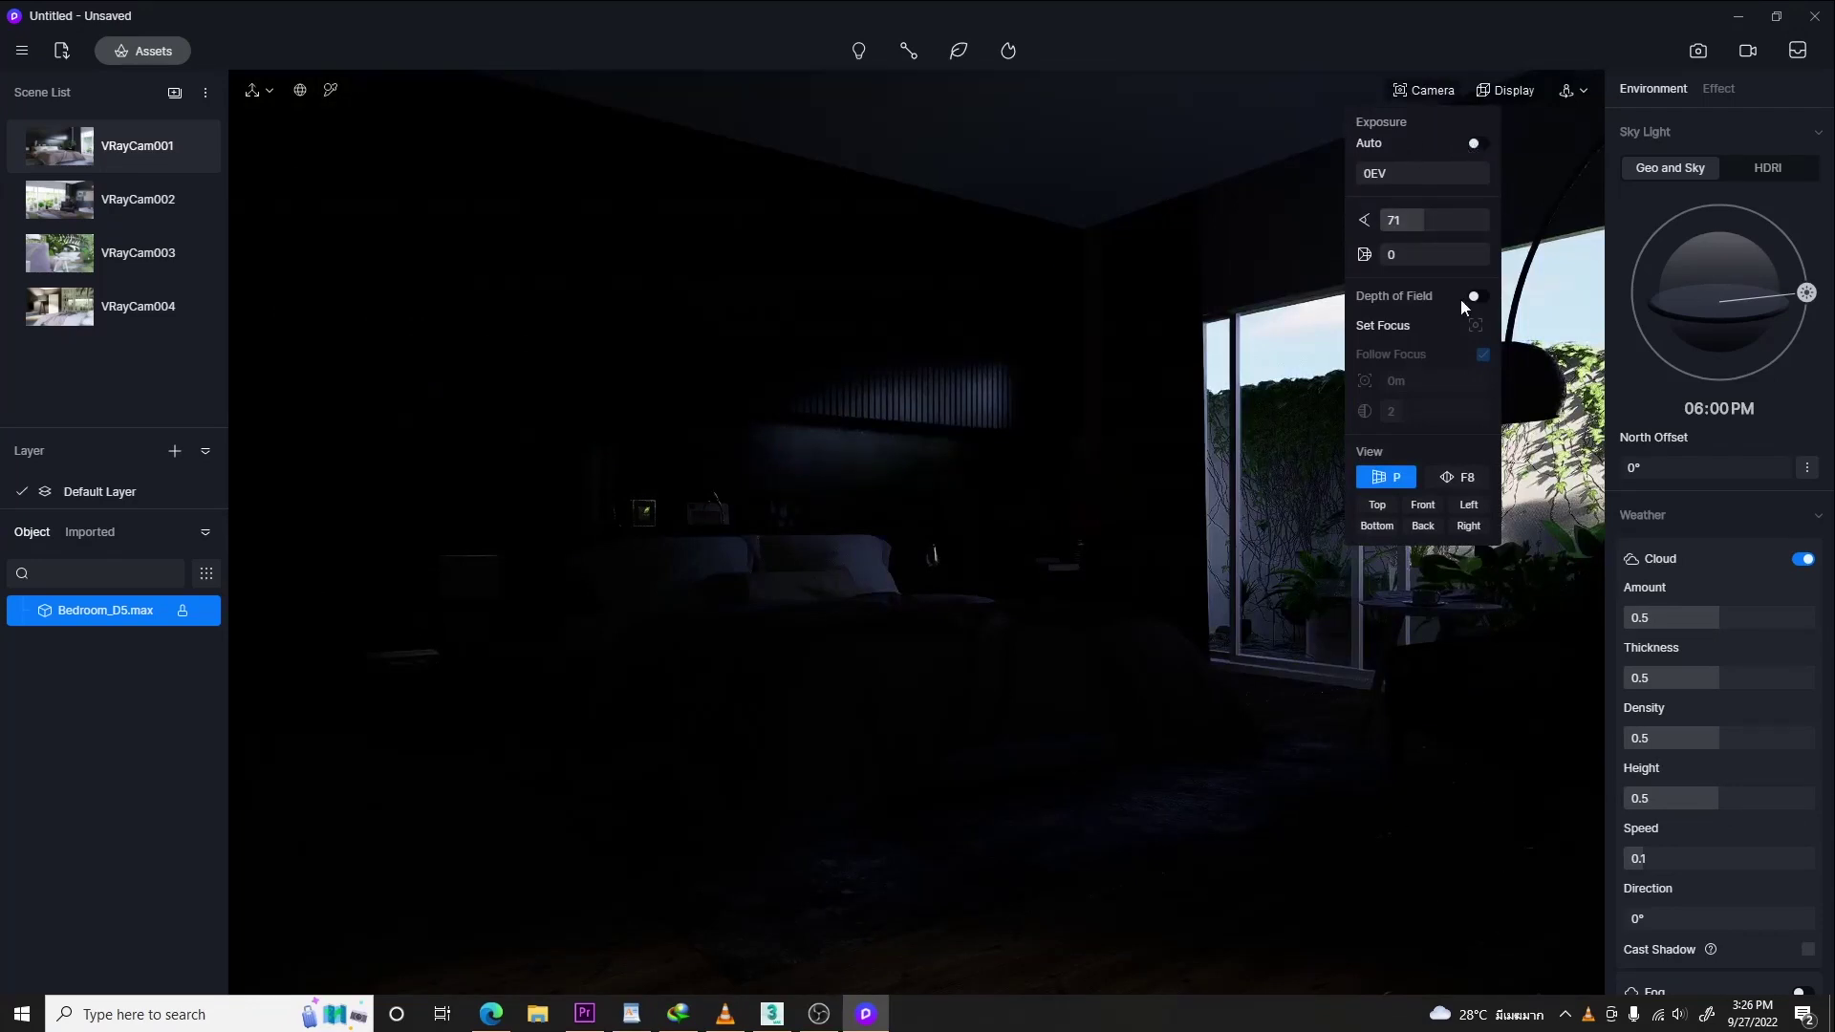
pyautogui.moveTo(1383, 175); pyautogui.dragTo(1457, 178)
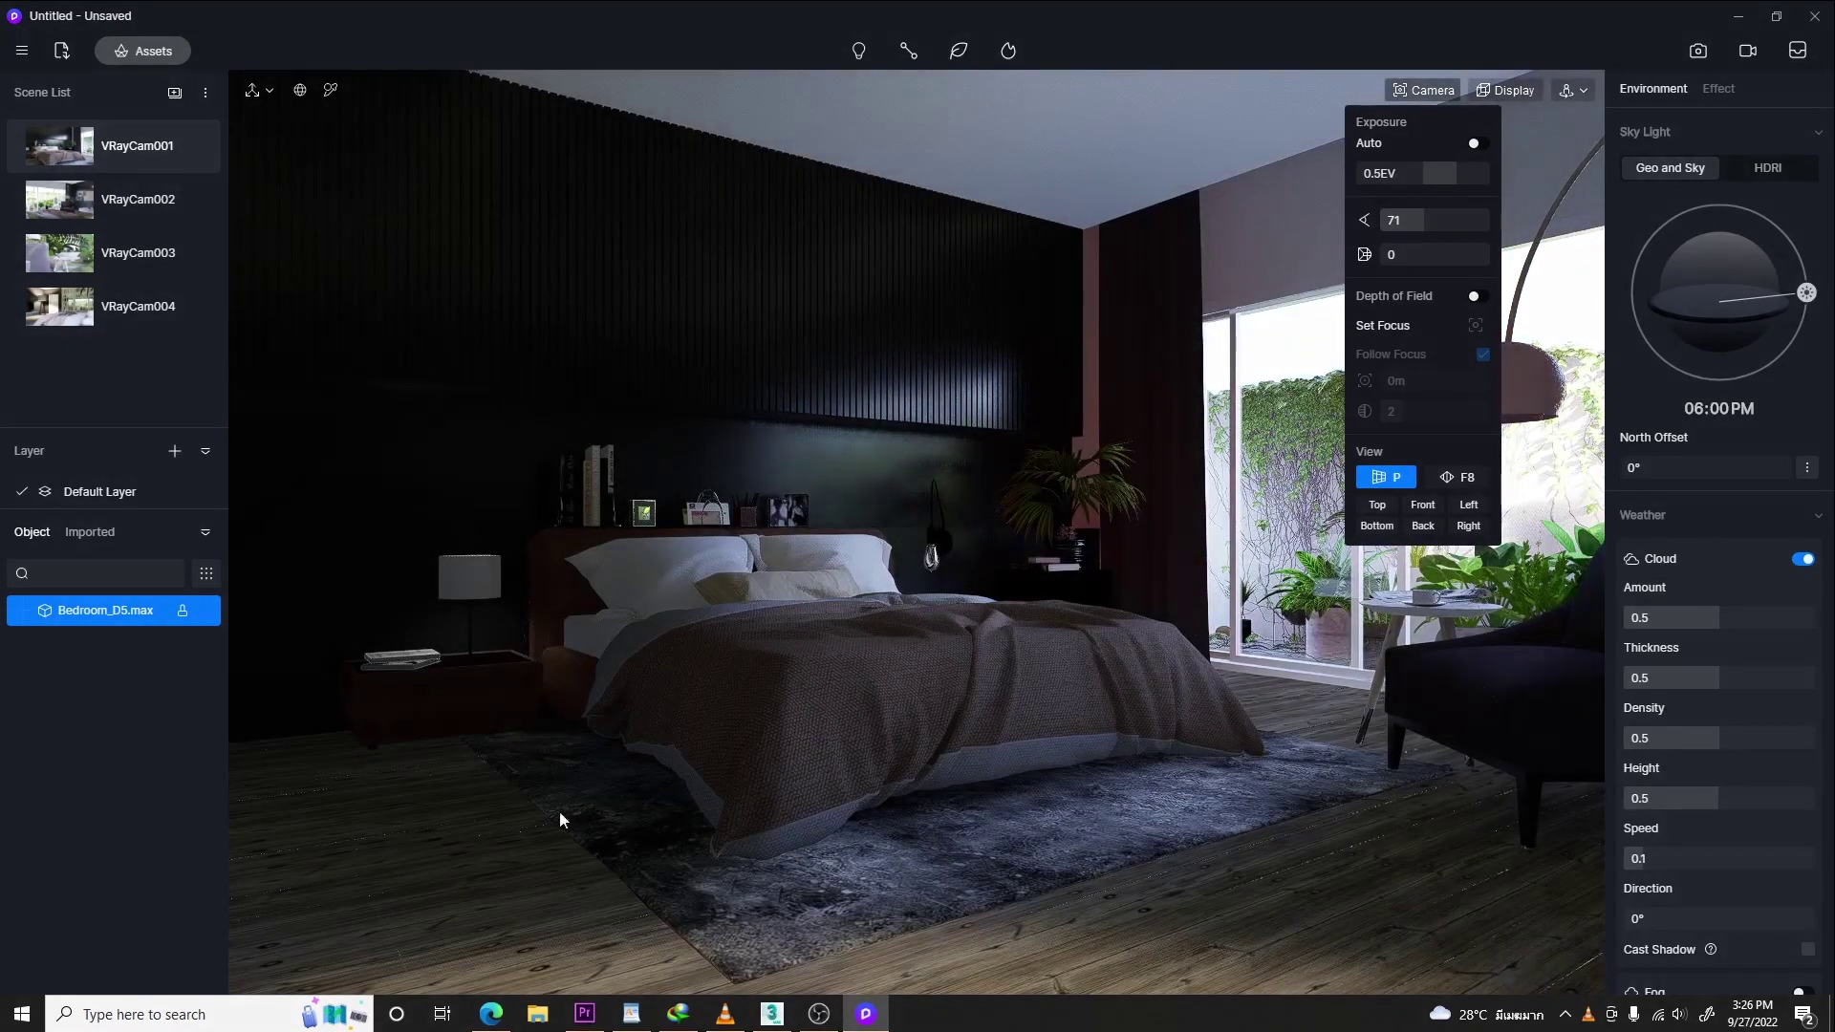
# - Turn off Emissive on the glowing material inside the floor lamp's shade near the door, and return to VRayCam001
pyautogui.click(1572, 90)
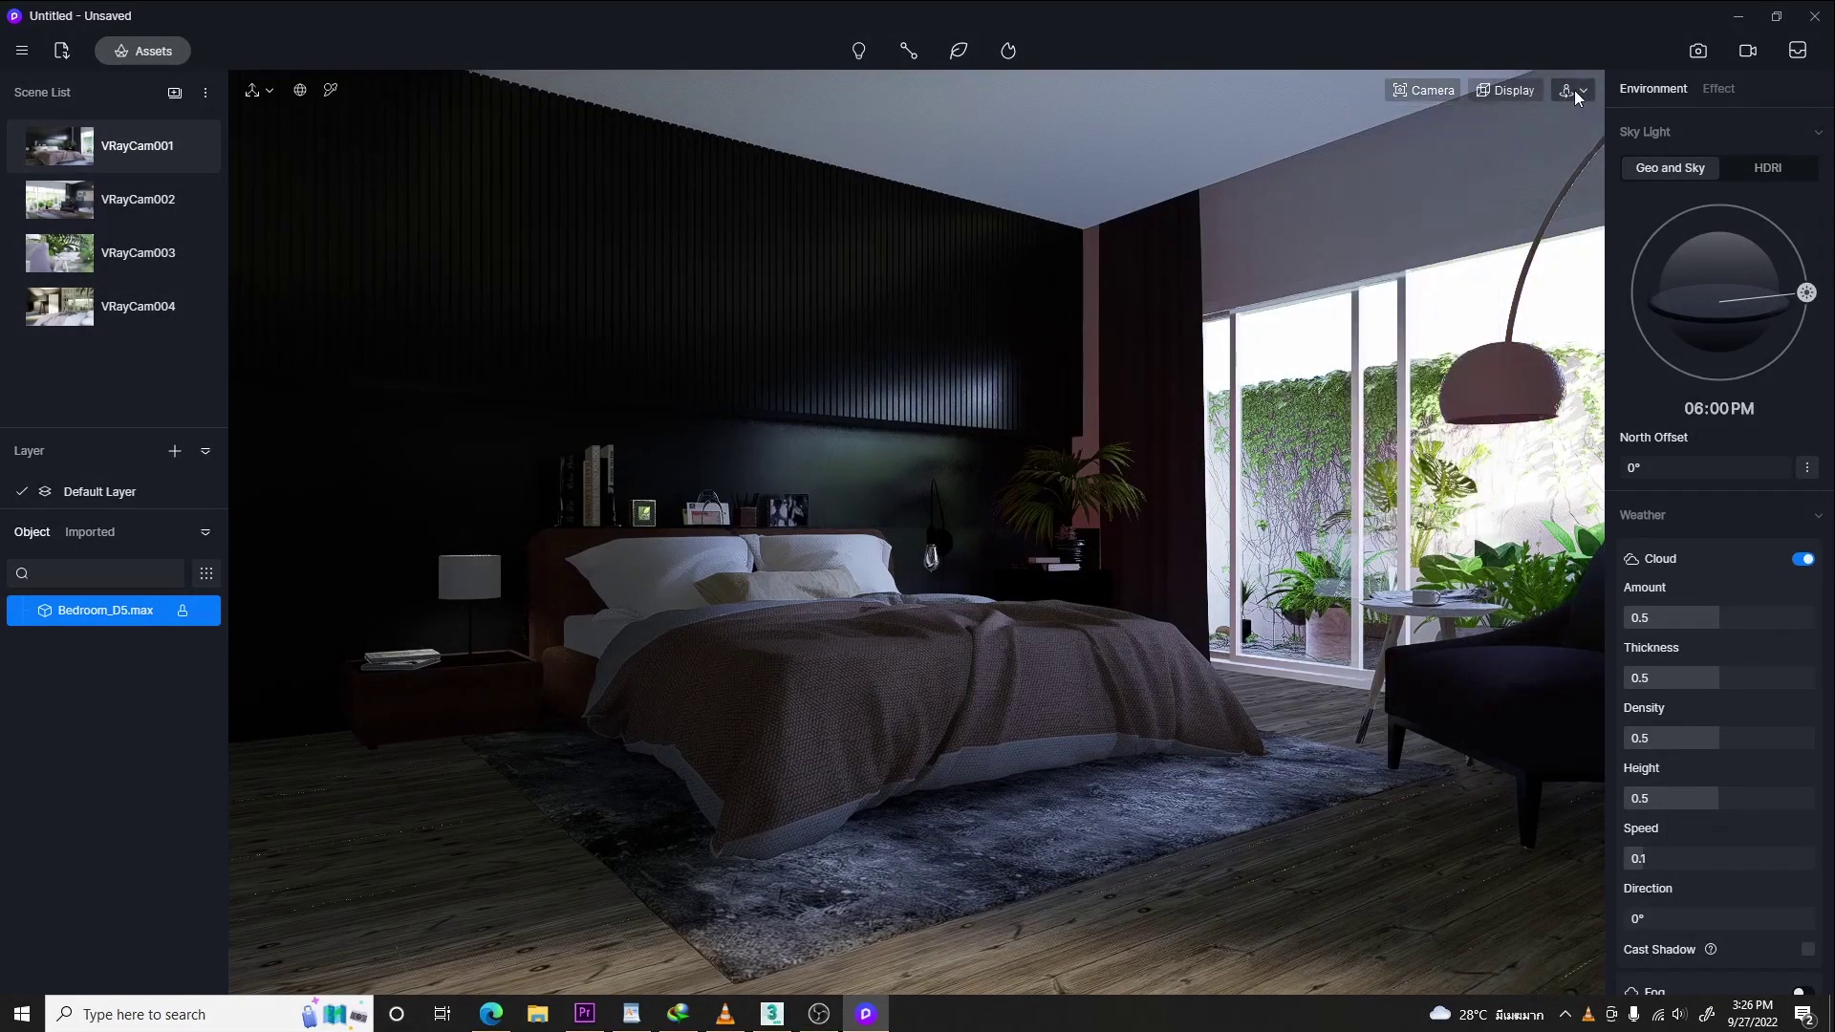
pyautogui.click(1552, 148)
pyautogui.moveTo(1034, 499); pyautogui.dragTo(371, 628, button='right')
pyautogui.moveTo(1032, 574); pyautogui.dragTo(717, 574, button='right')
pyautogui.press('s')
pyautogui.moveTo(795, 524); pyautogui.dragTo(520, 520, button='right')
pyautogui.press('d')
pyautogui.press('e')
pyautogui.press('w')
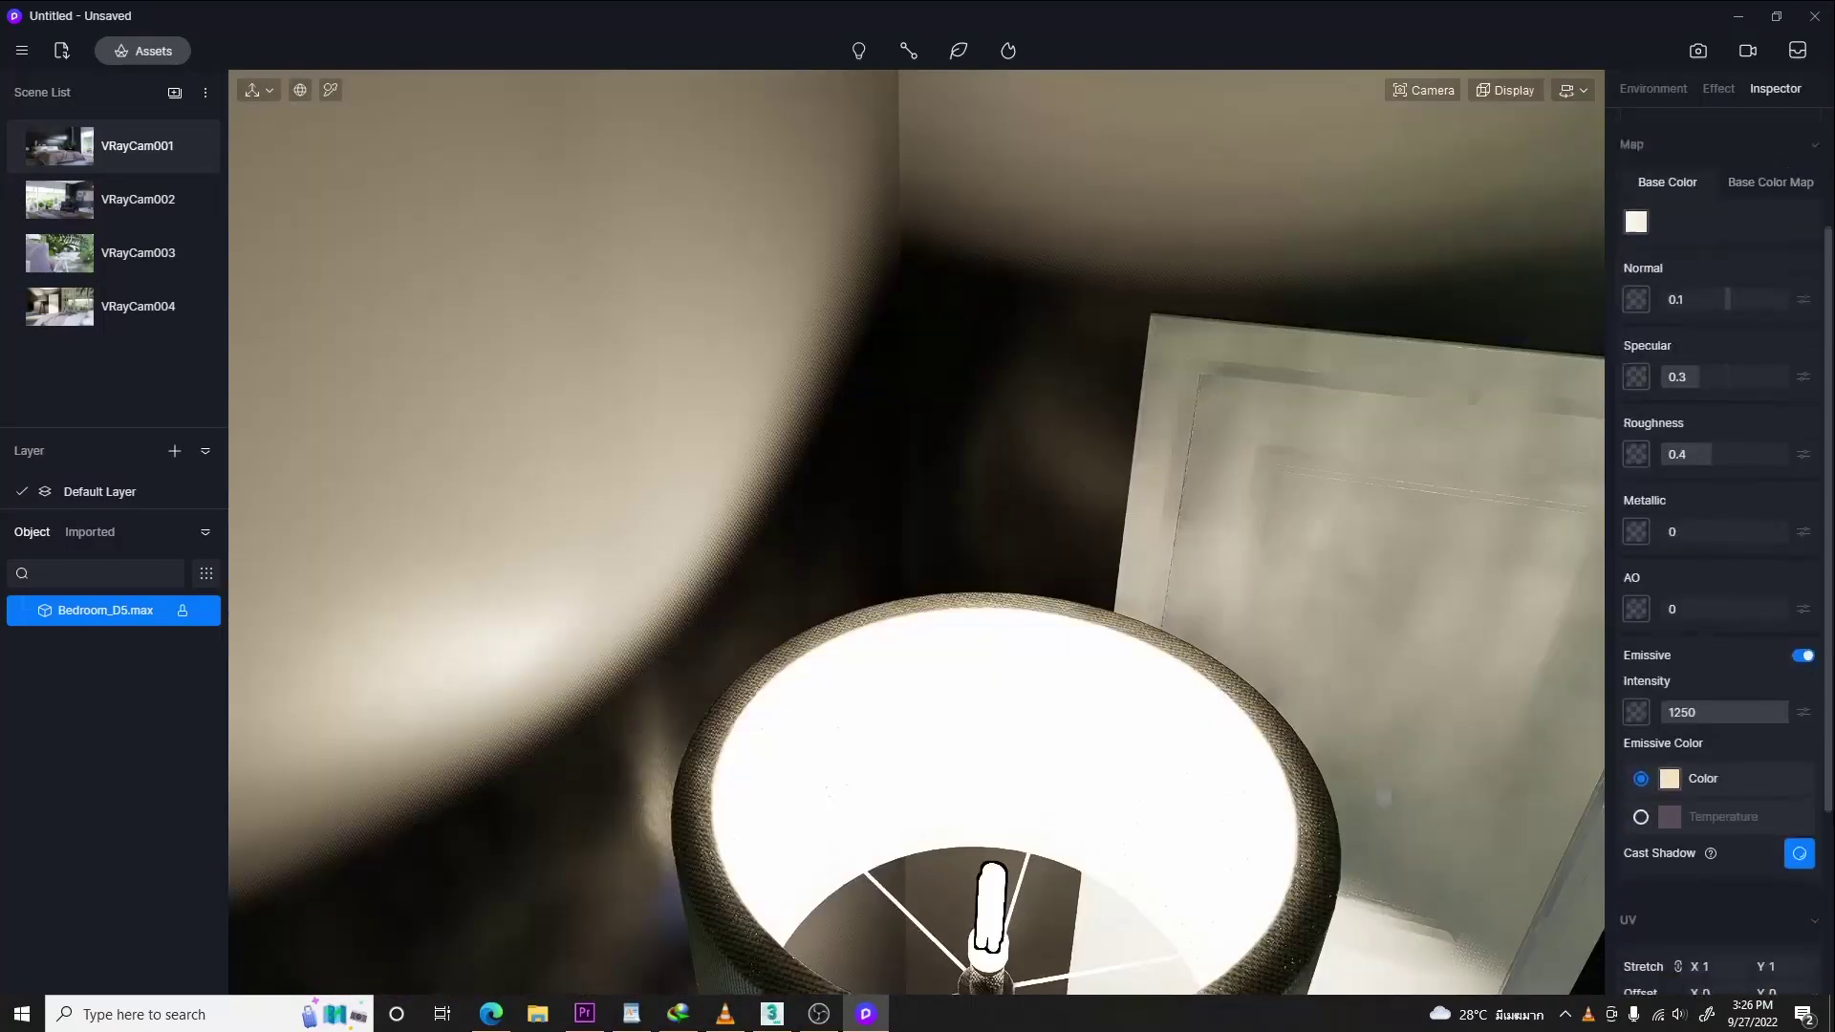
pyautogui.scroll(-2, 1718, 550)
pyautogui.scroll(-2, 1720, 669)
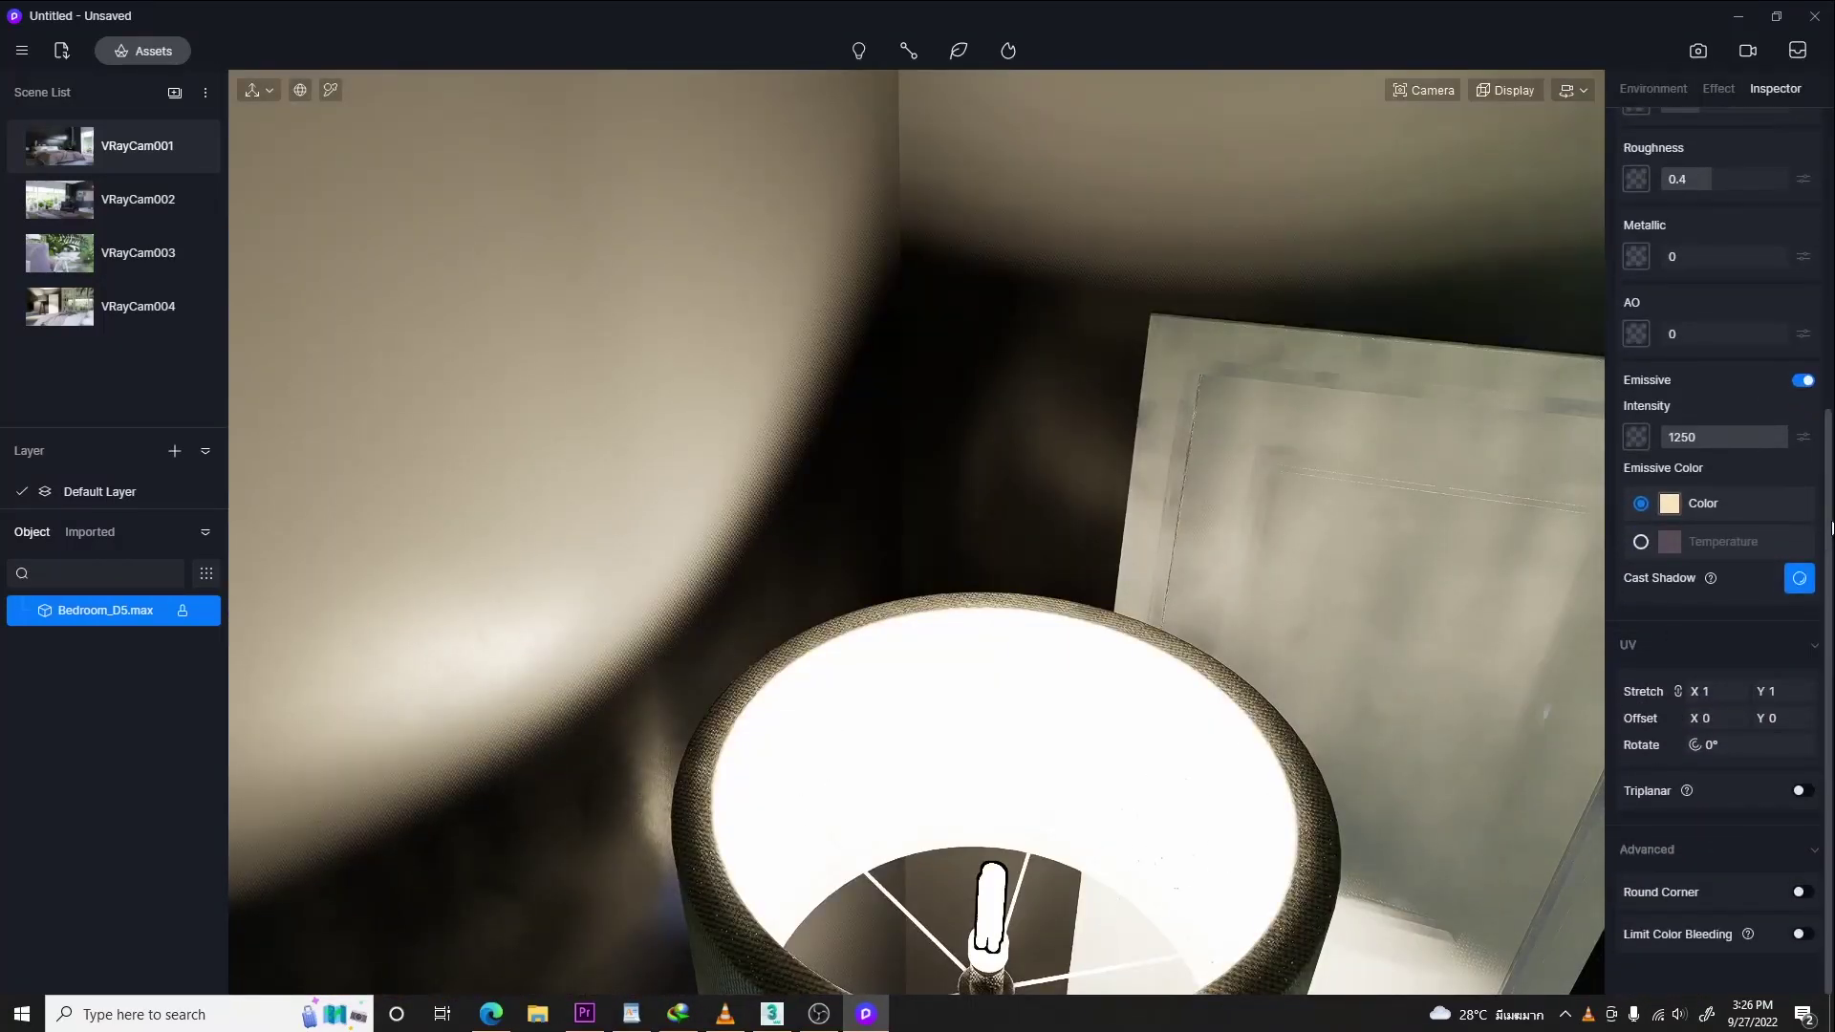
pyautogui.click(1803, 381)
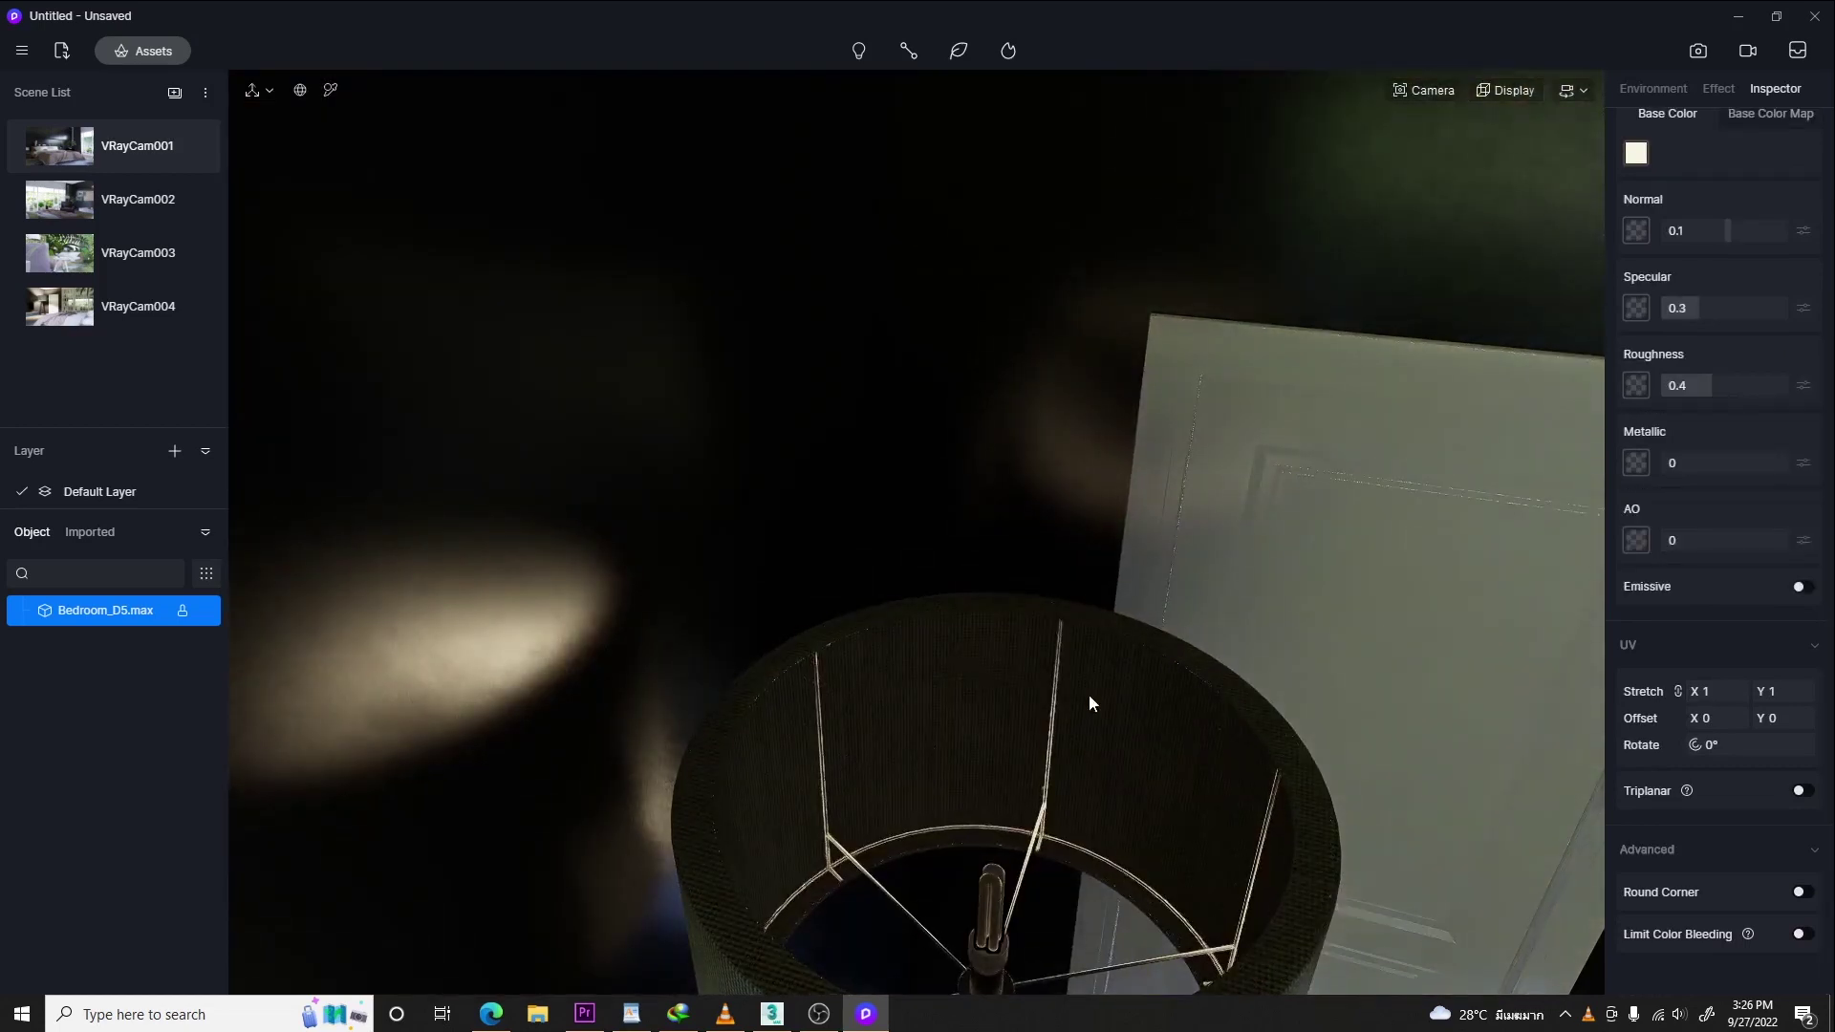
pyautogui.click(118, 153)
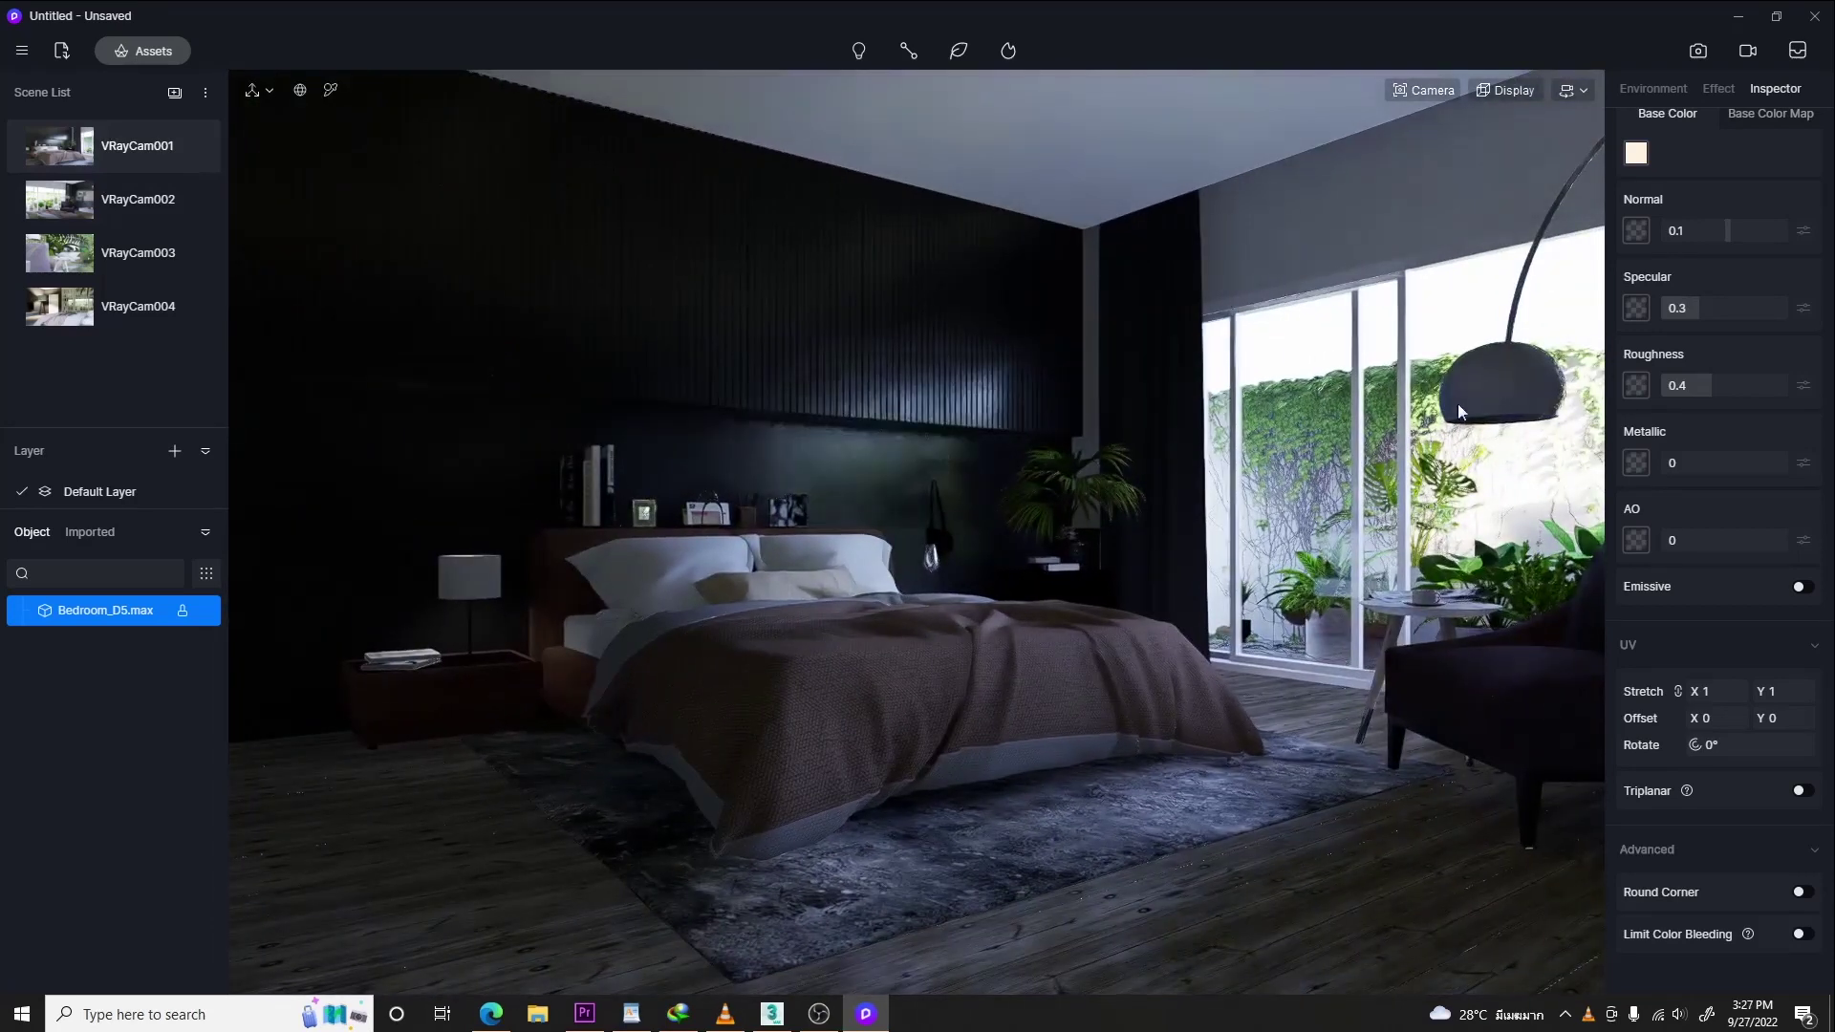
# - Set the Geo and Sky time to 07:03 AM and the North Offset to -124°
pyautogui.click(1666, 89)
pyautogui.moveTo(1807, 297); pyautogui.dragTo(1650, 280)
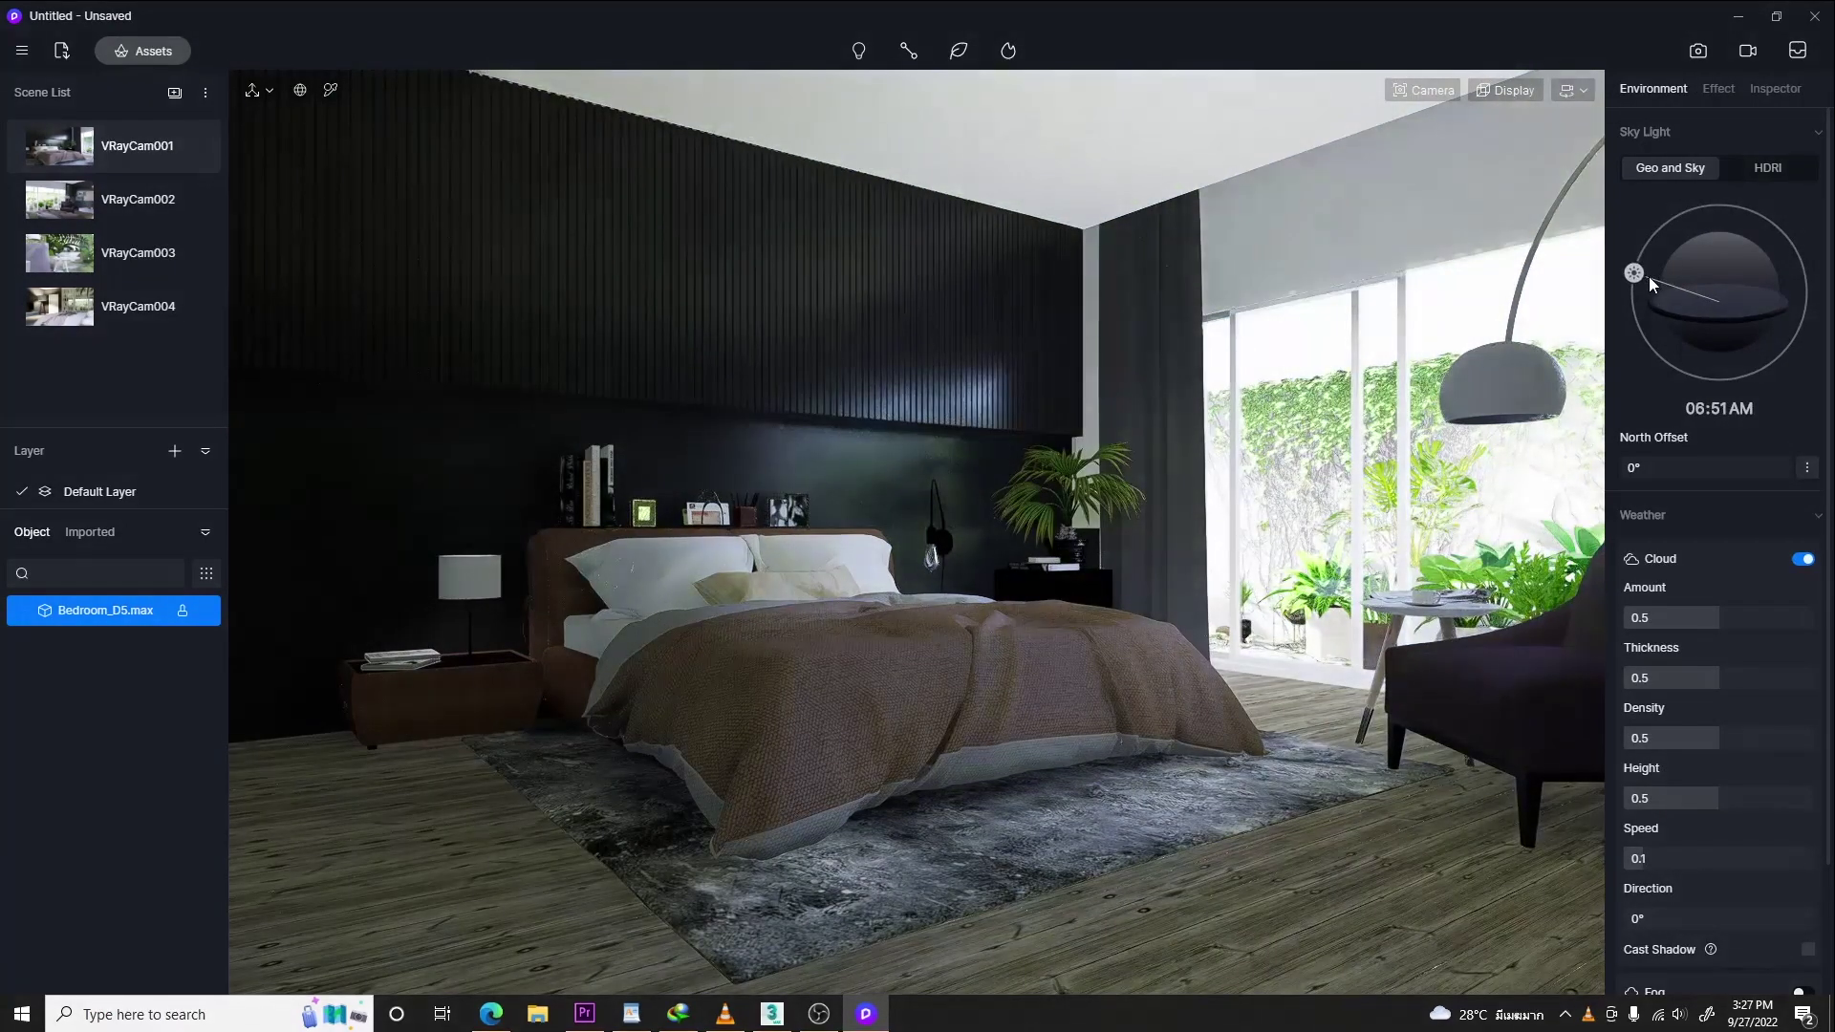
pyautogui.moveTo(1706, 468); pyautogui.dragTo(1746, 456)
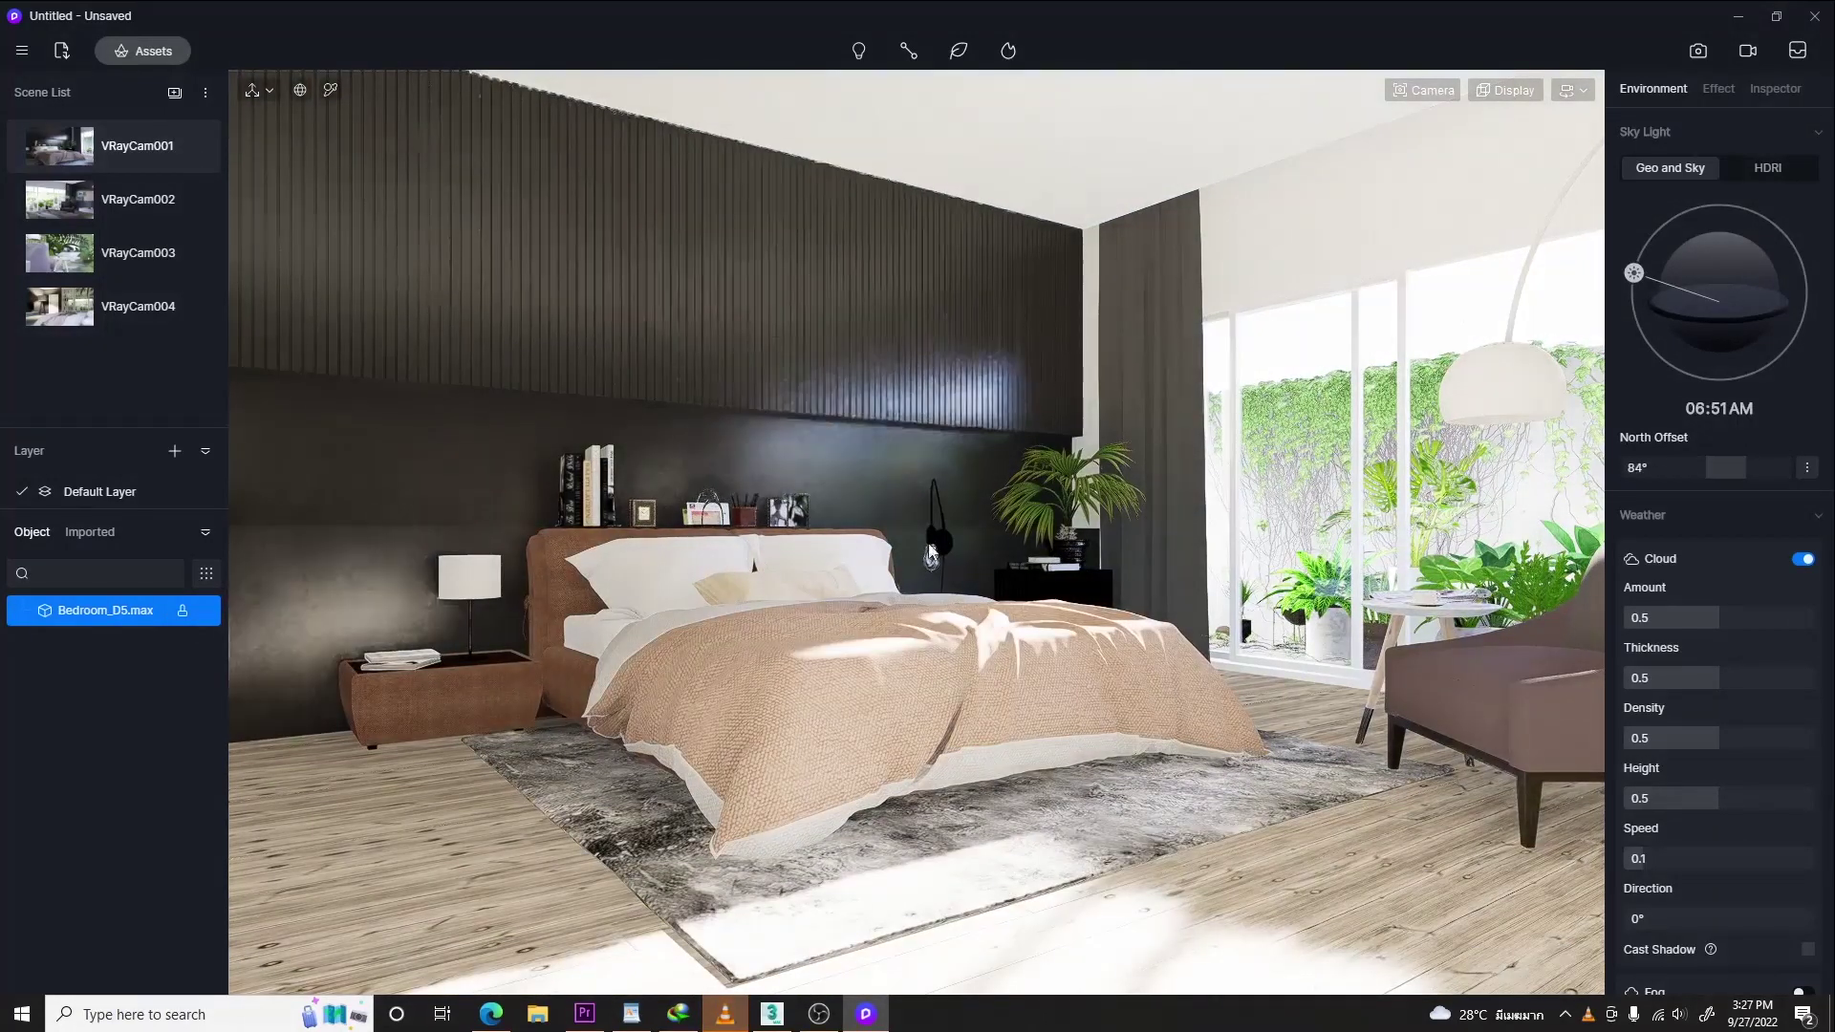
pyautogui.moveTo(1640, 278); pyautogui.dragTo(1642, 271)
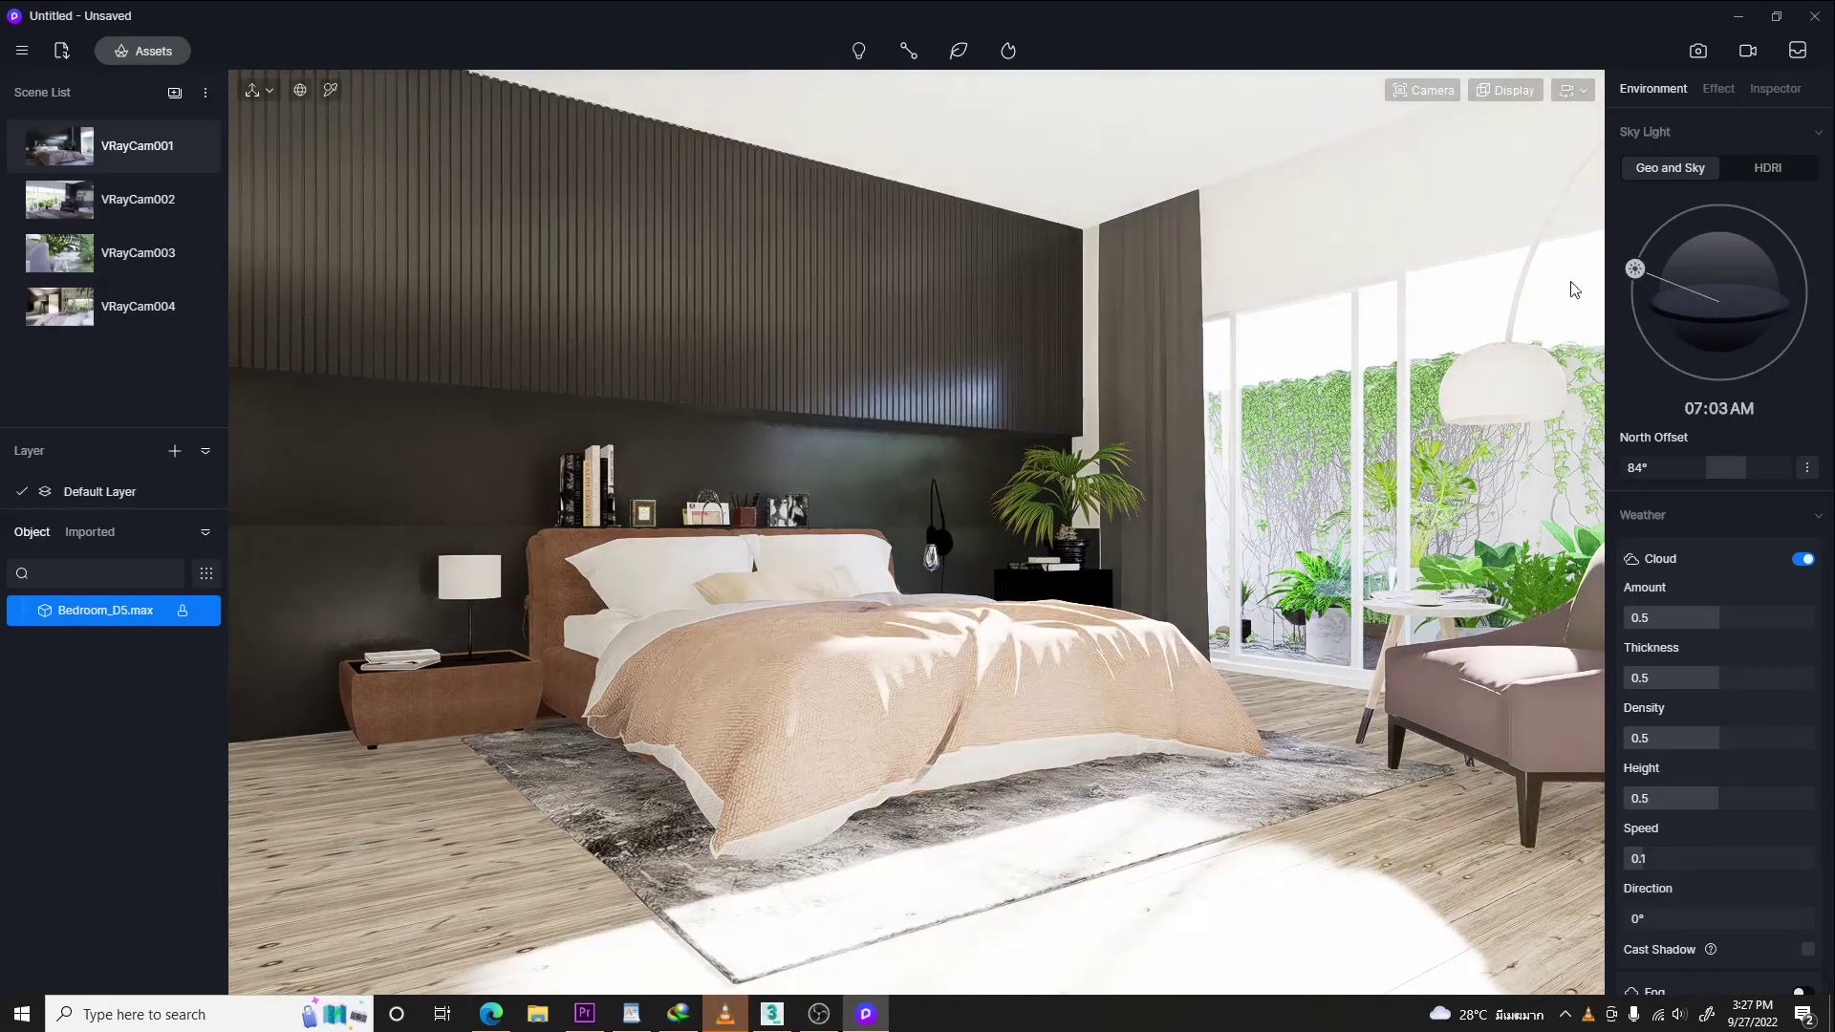
pyautogui.moveTo(1720, 468); pyautogui.dragTo(1646, 470)
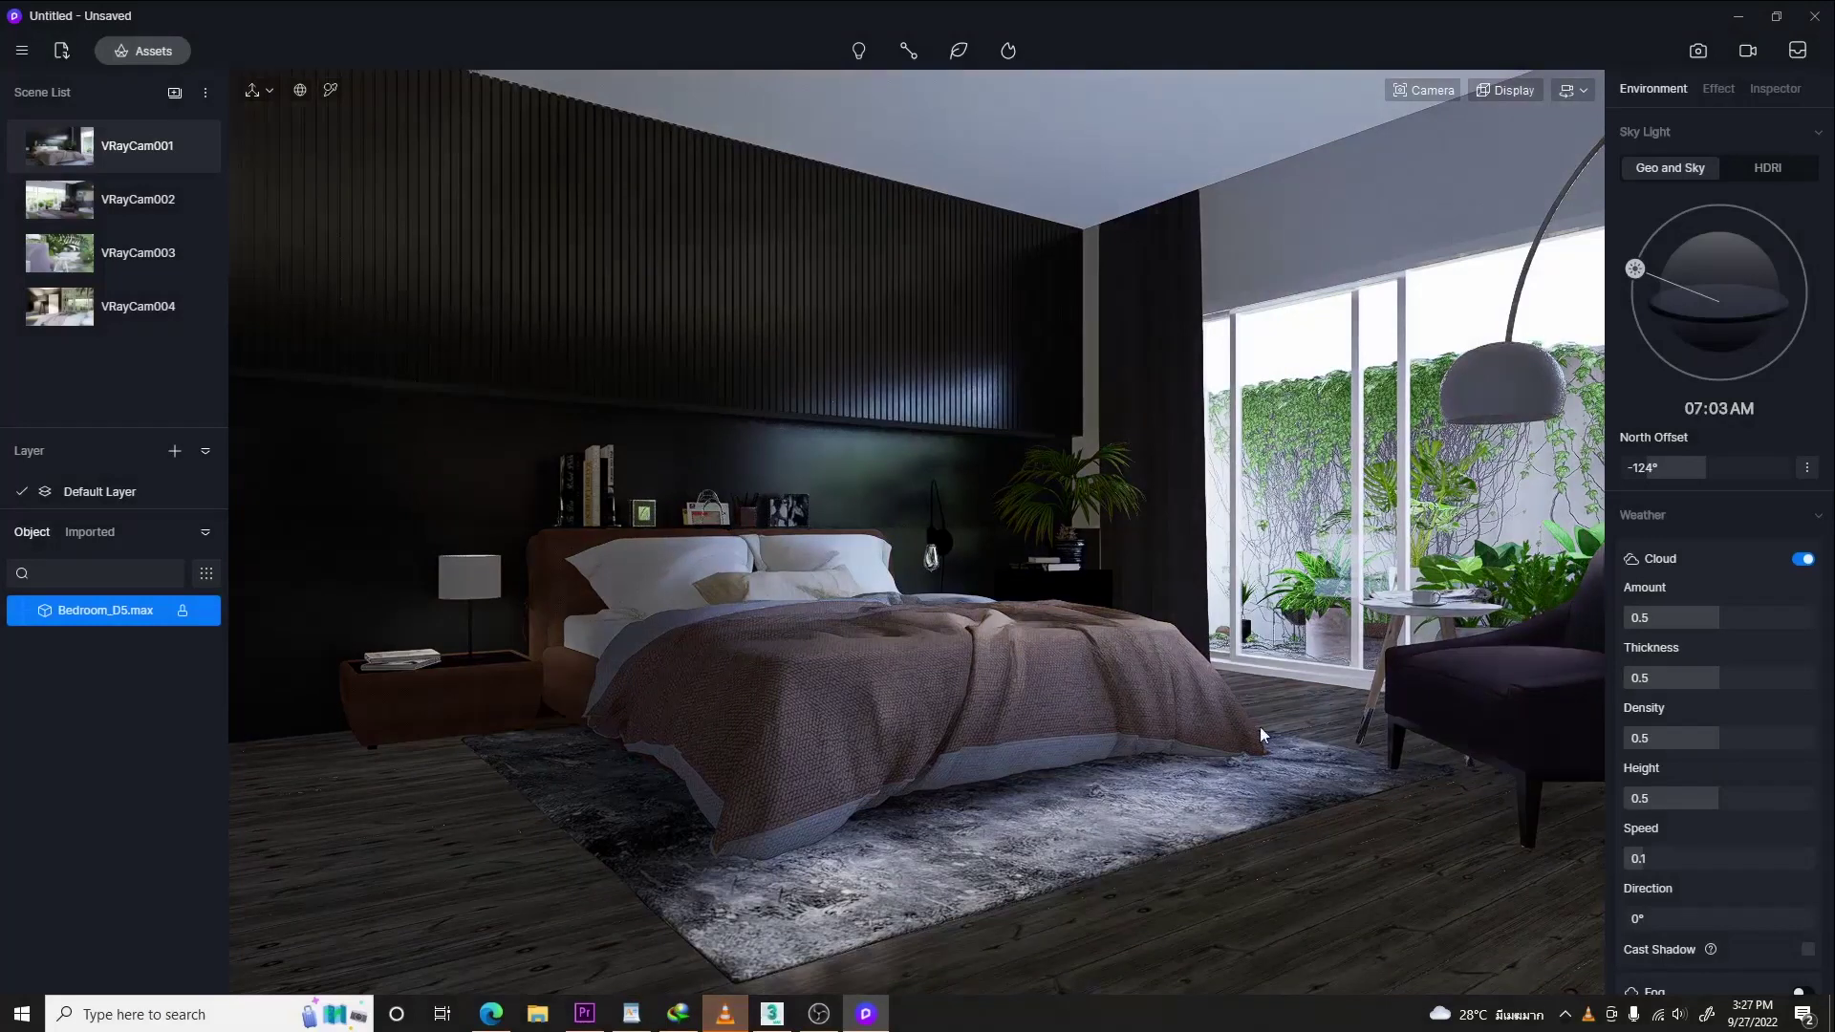
# - Change the sky light to HDRI and choose the Partly Cloudy sky
pyautogui.moveTo(1411, 688); pyautogui.dragTo(1560, 662, button='right')
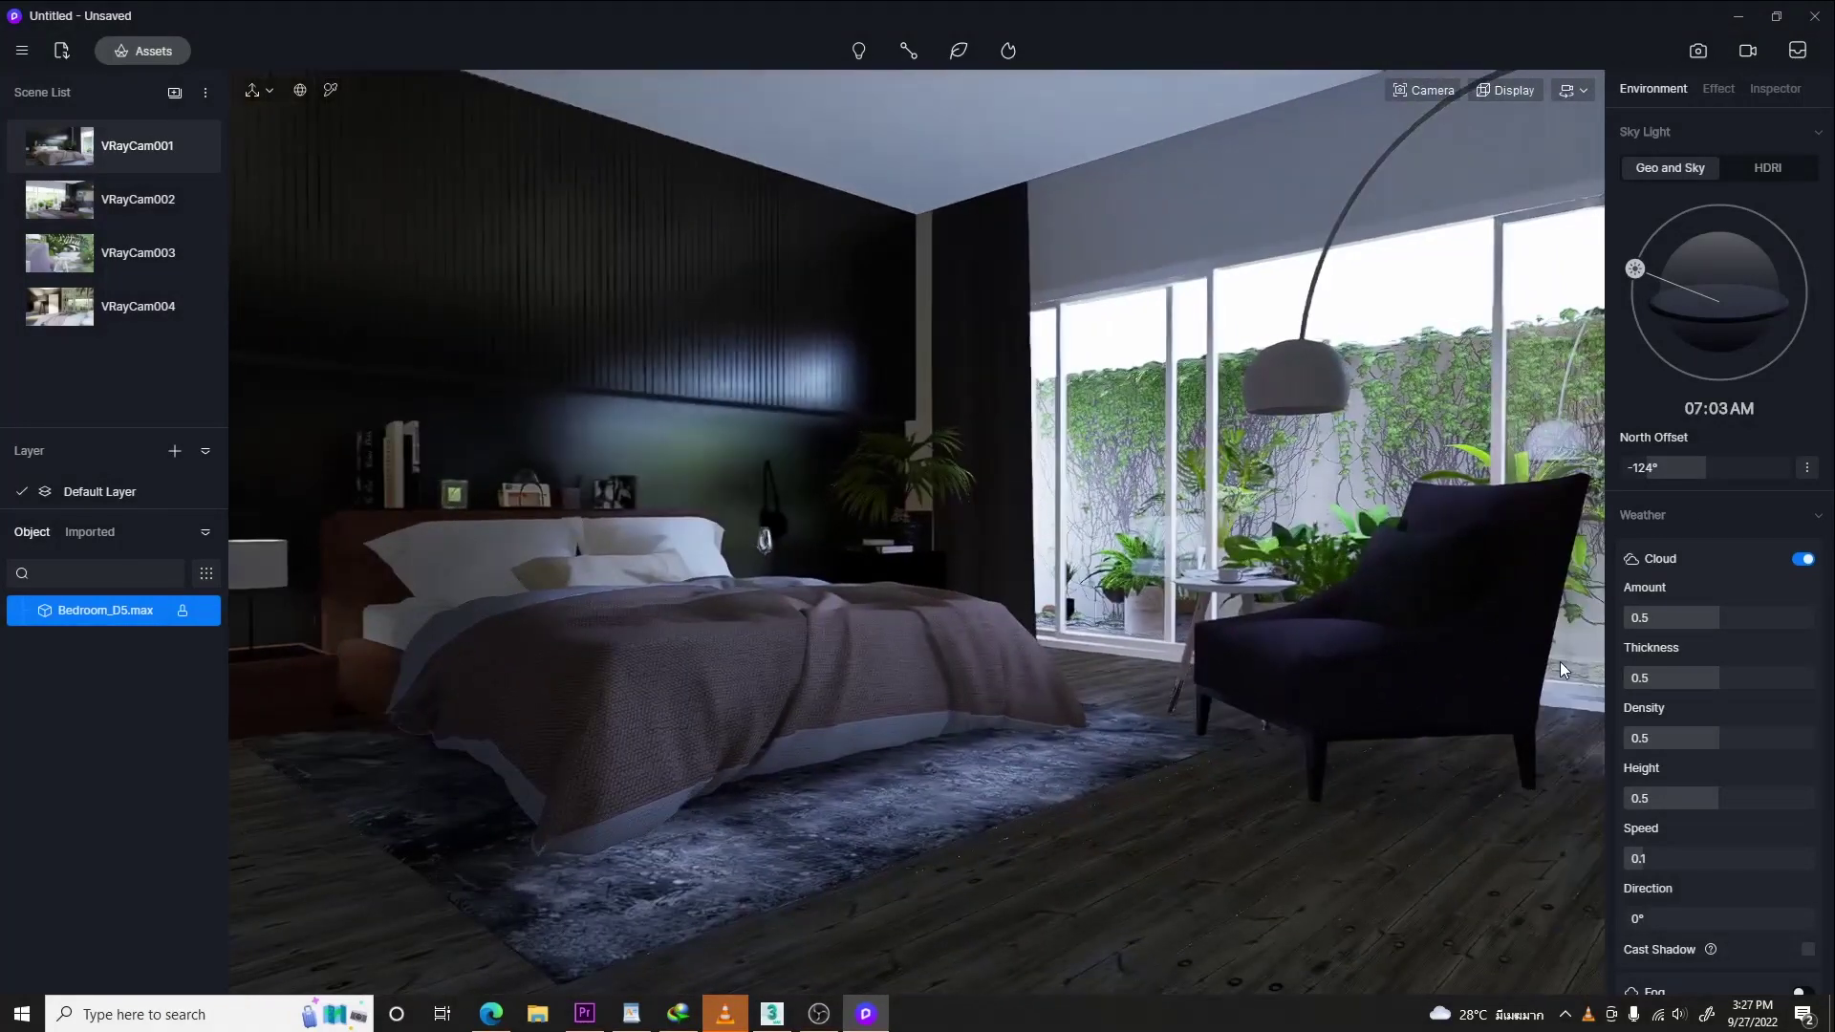
pyautogui.press('e')
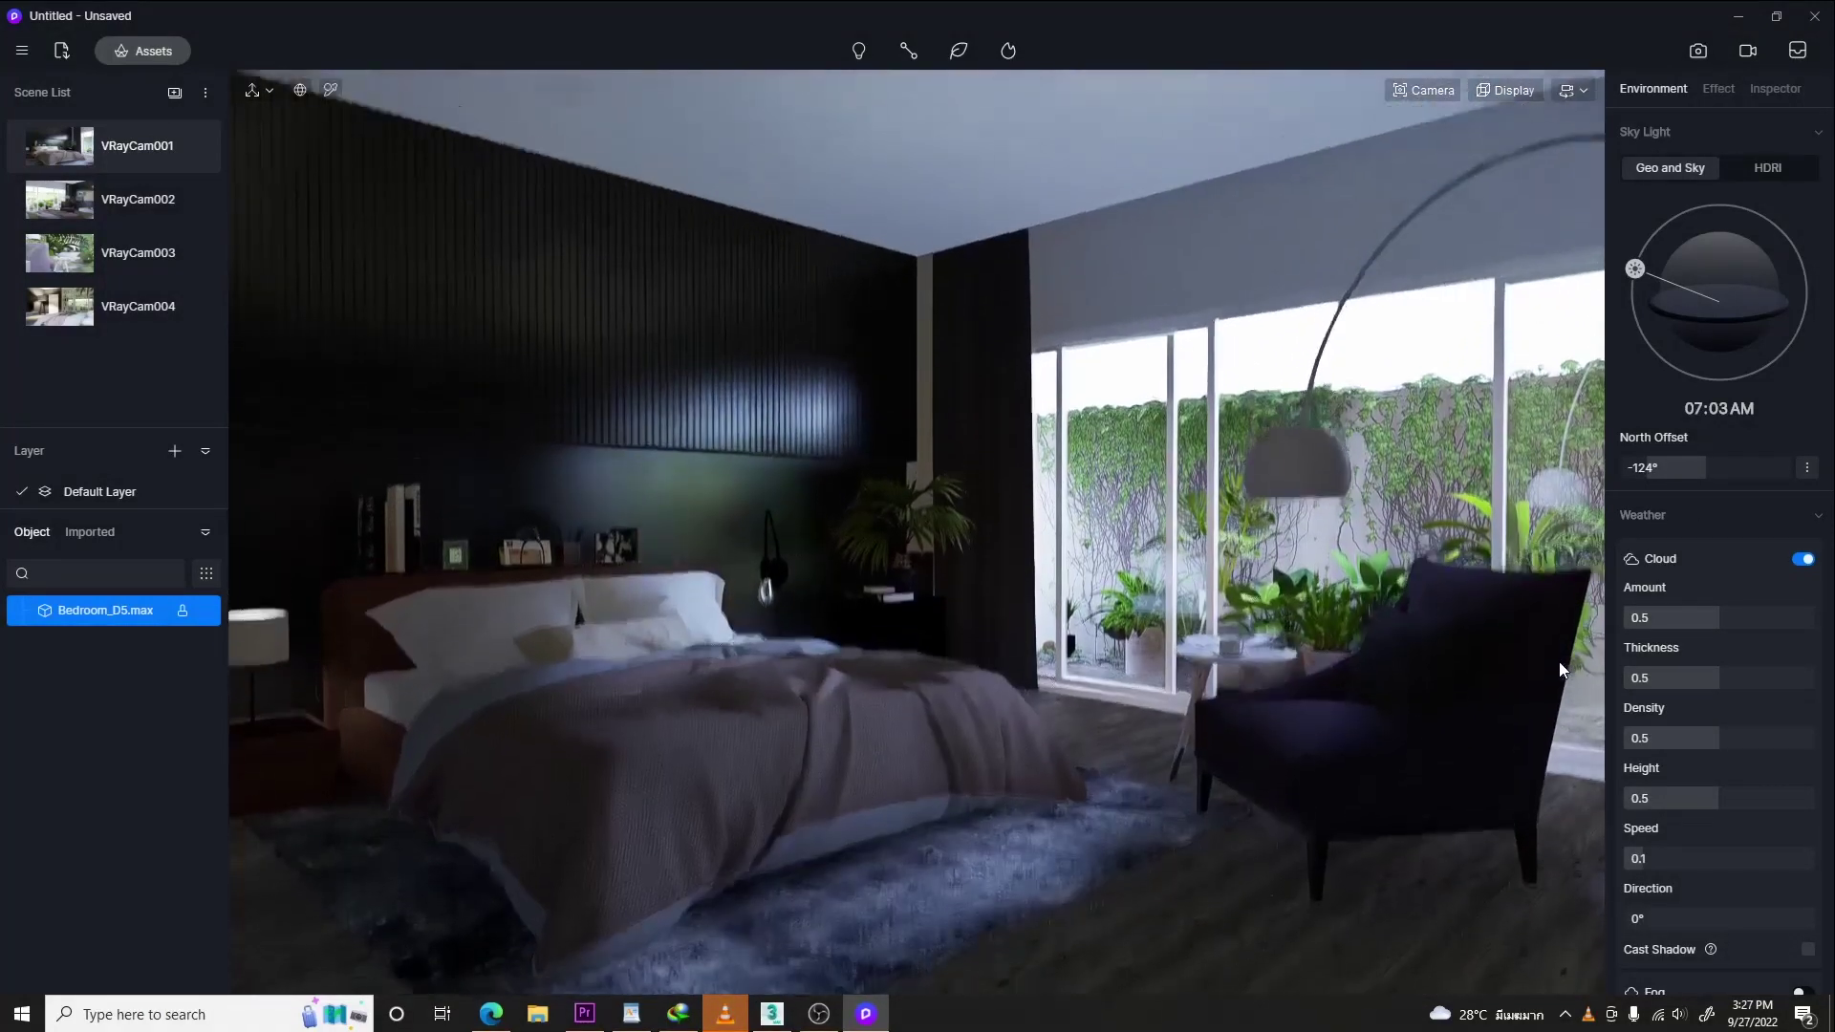
pyautogui.press('e')
pyautogui.moveTo(1560, 663); pyautogui.dragTo(1567, 699, button='right')
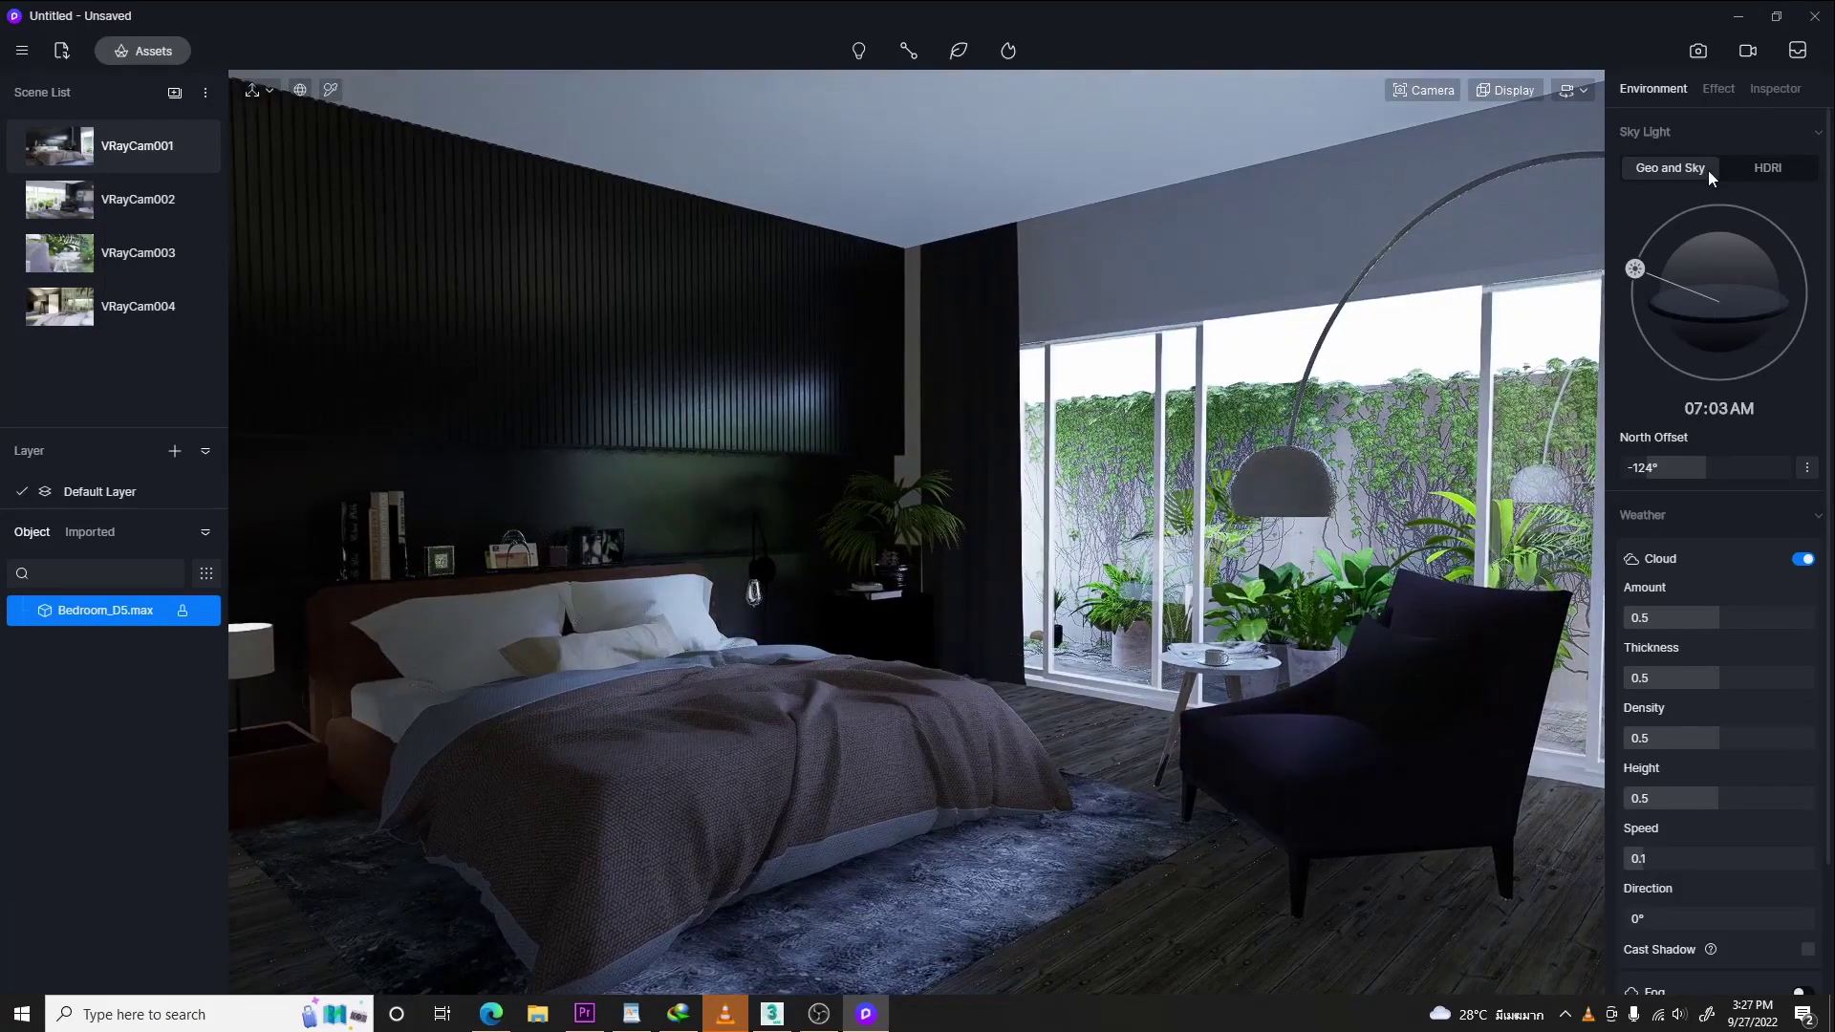
pyautogui.click(1762, 170)
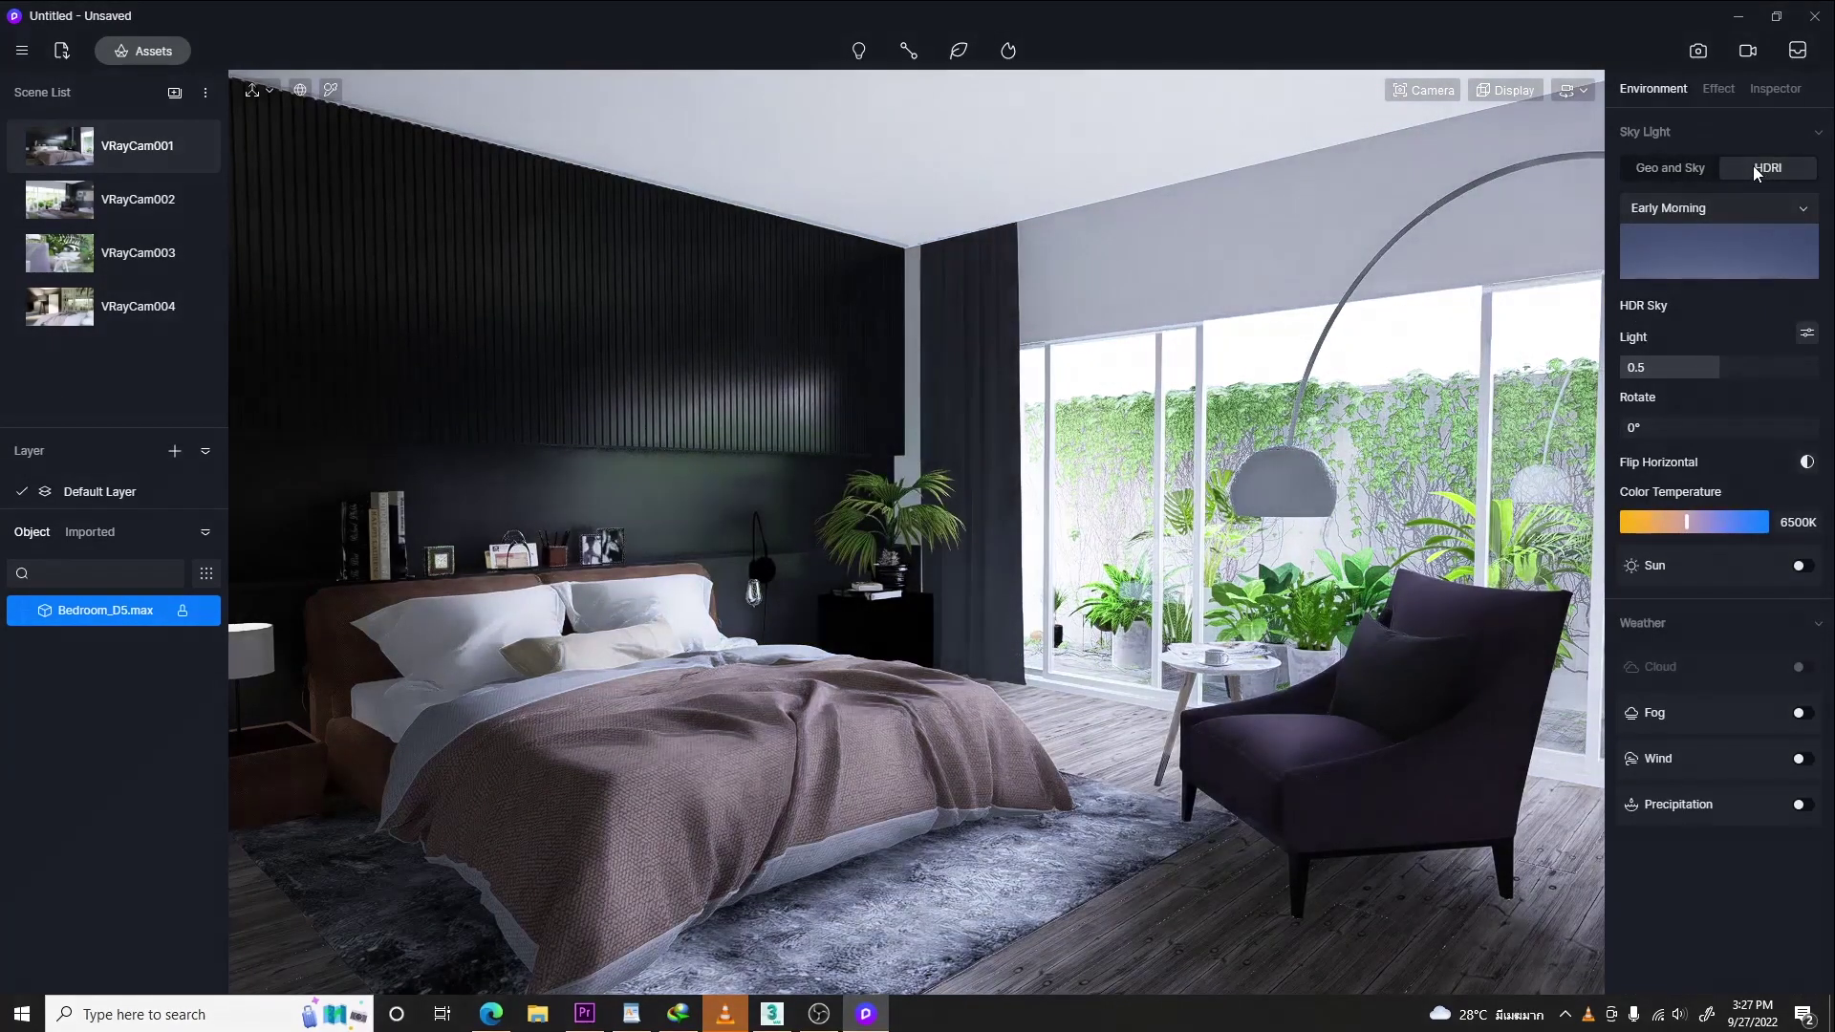
pyautogui.click(1692, 218)
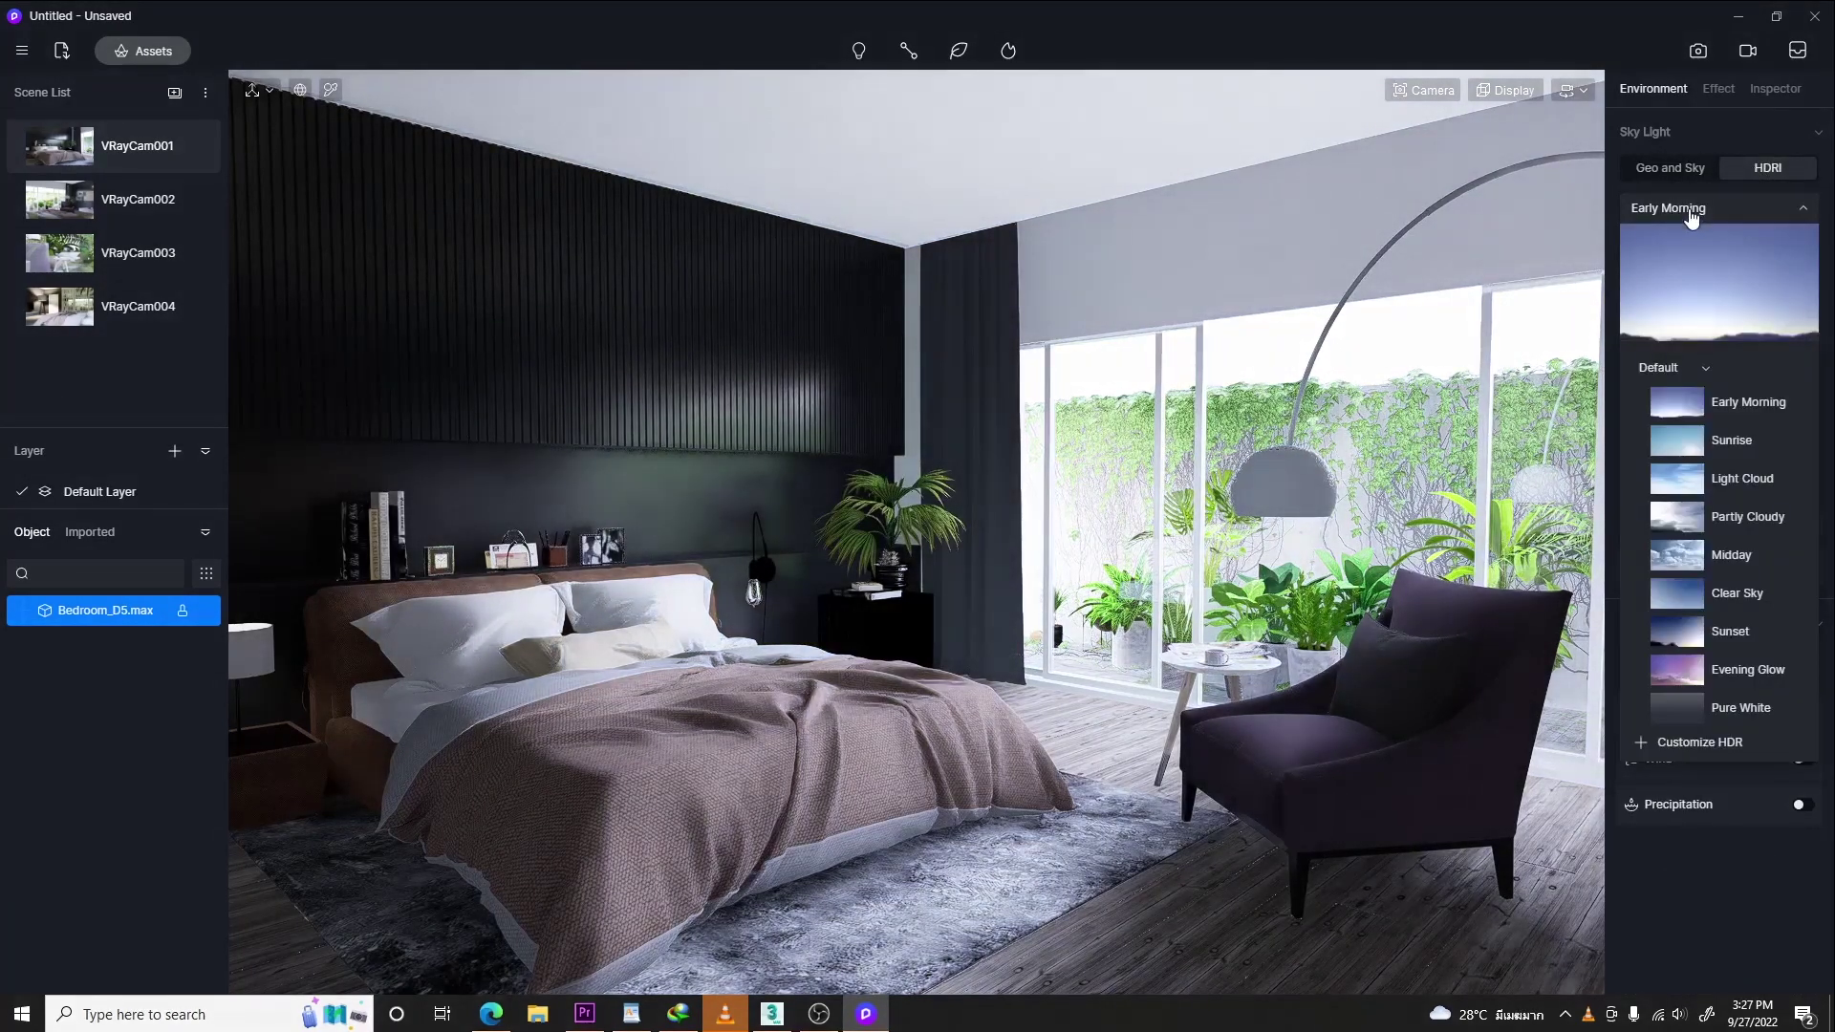
pyautogui.click(1754, 520)
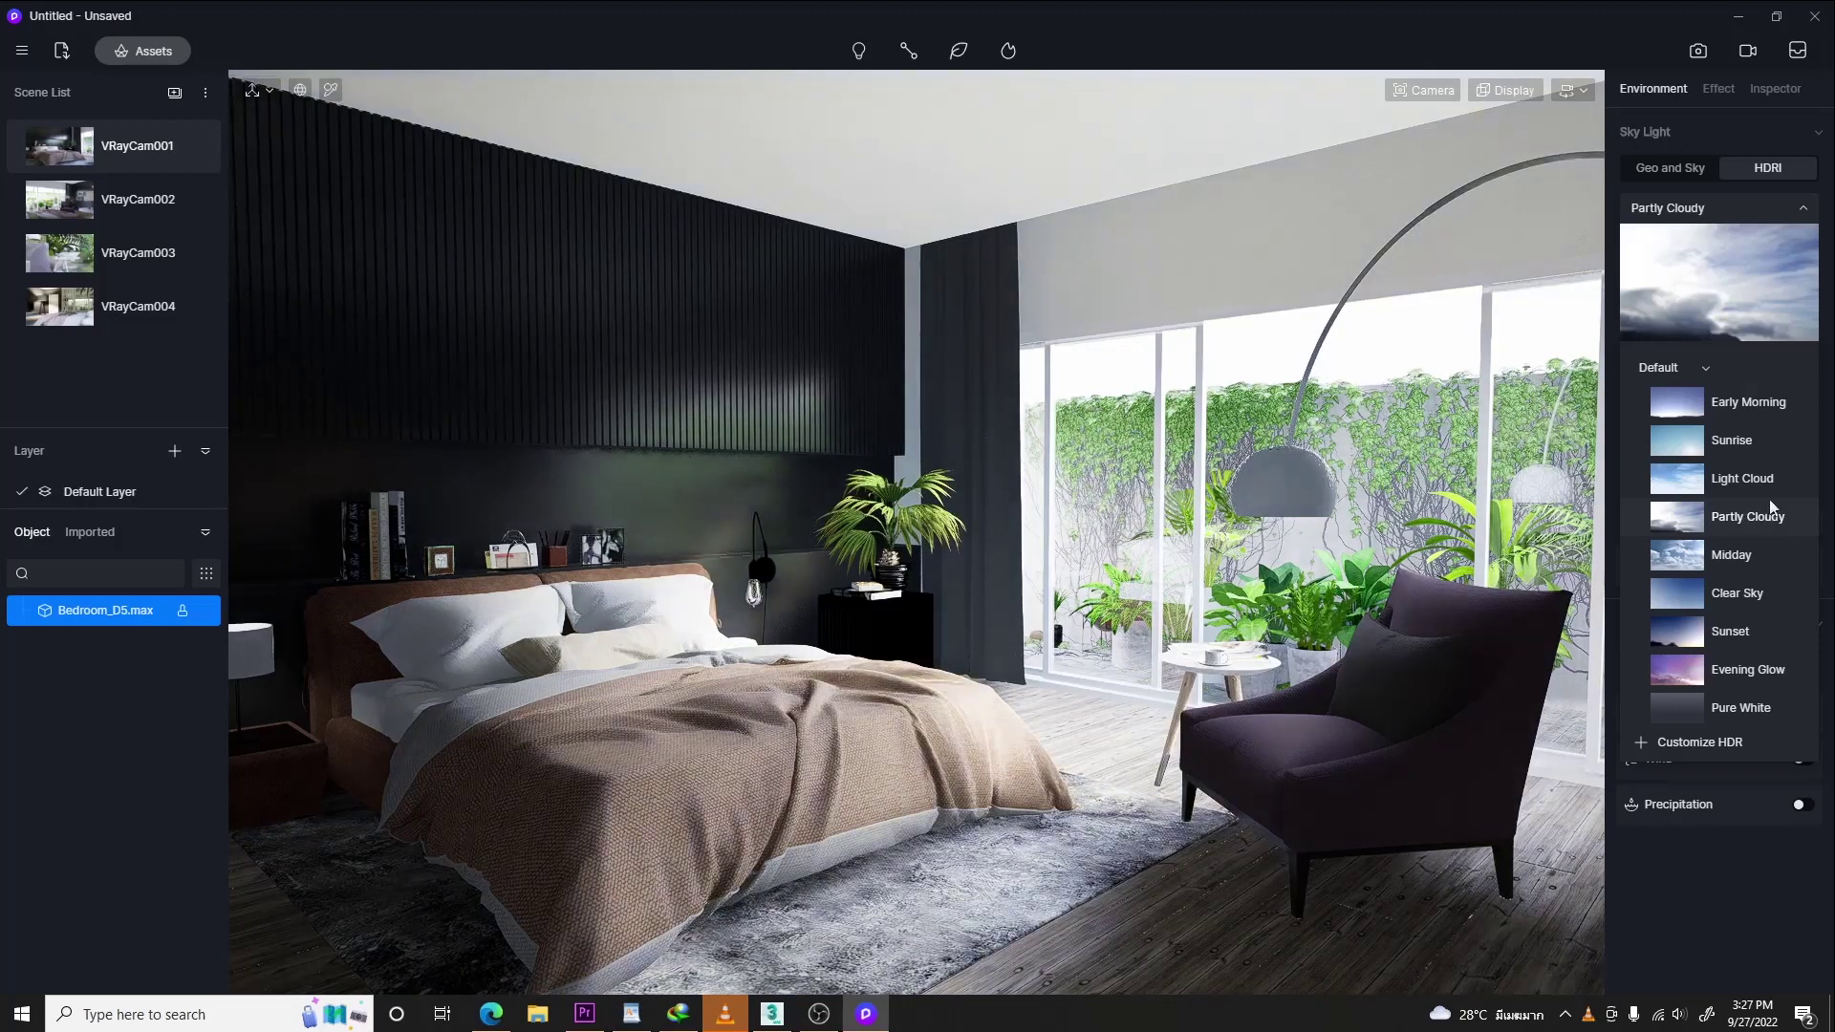
pyautogui.click(1346, 13)
# - Set the camera exposure to 0.27EV for the view of the bed and the armchair by the window
pyautogui.moveTo(1076, 726); pyautogui.dragTo(1183, 734, button='right')
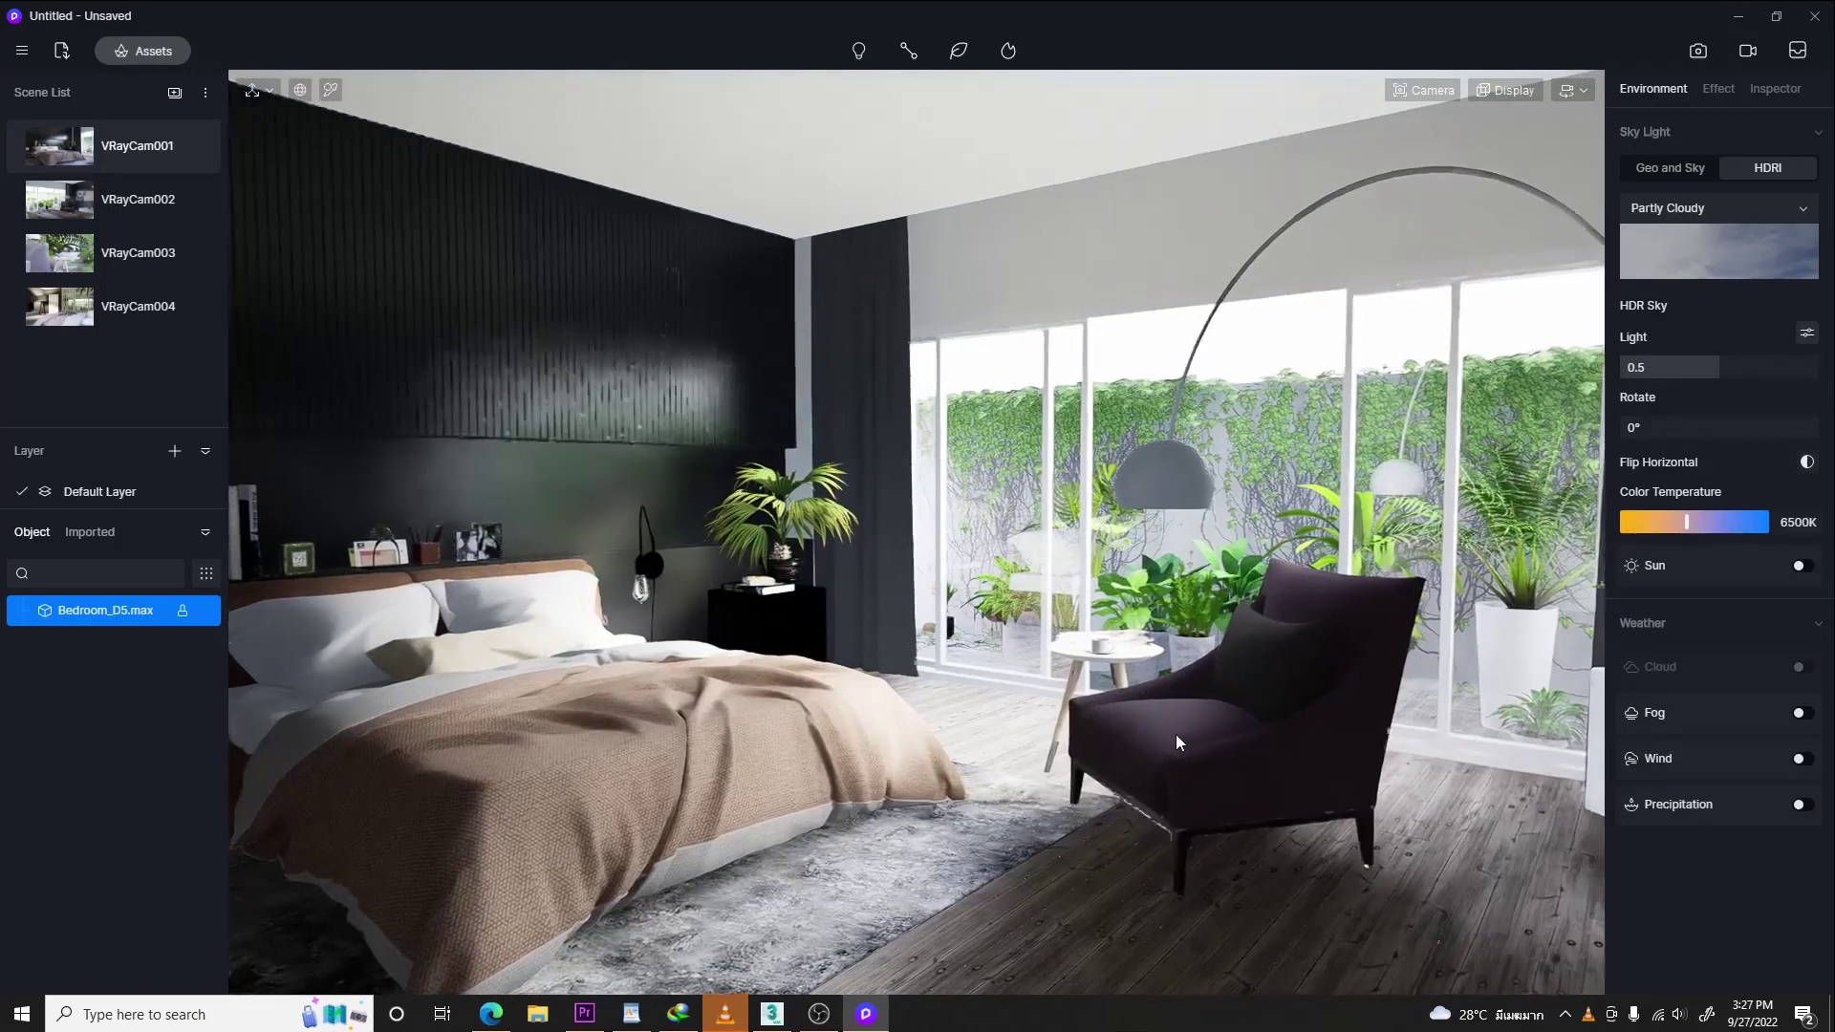
pyautogui.click(1439, 95)
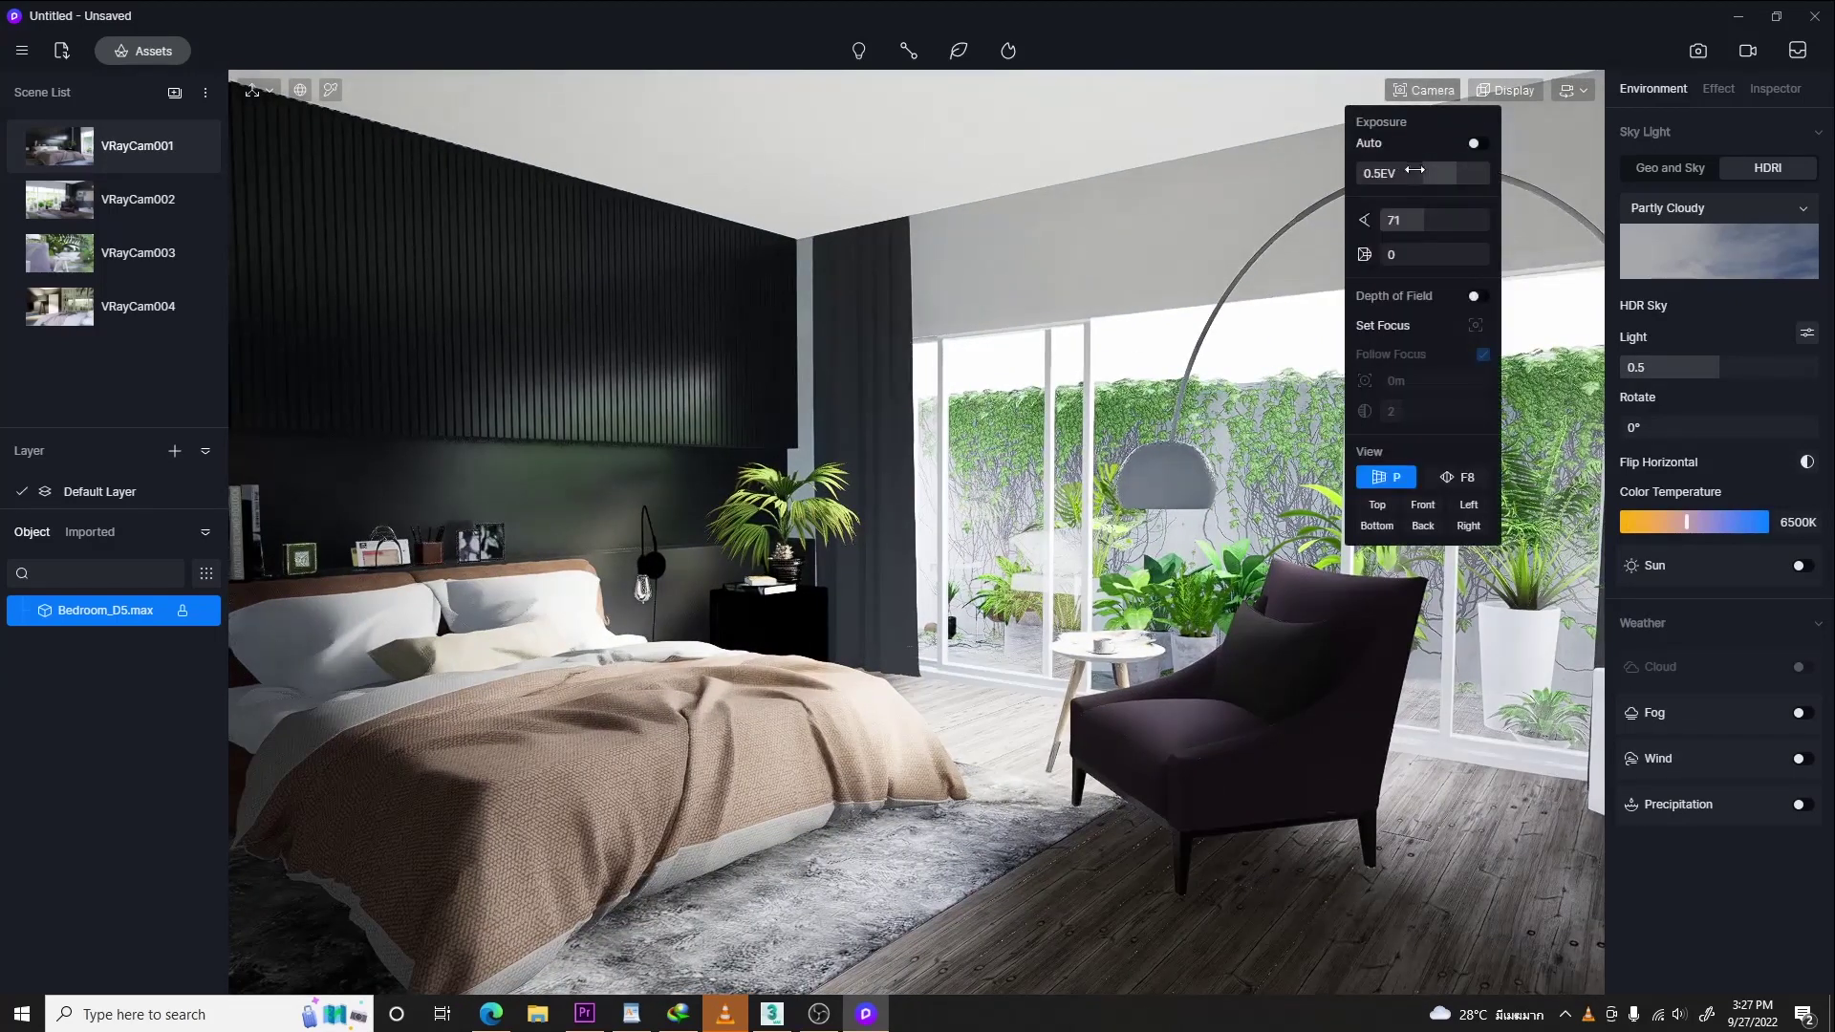
pyautogui.moveTo(1434, 177); pyautogui.dragTo(1431, 179)
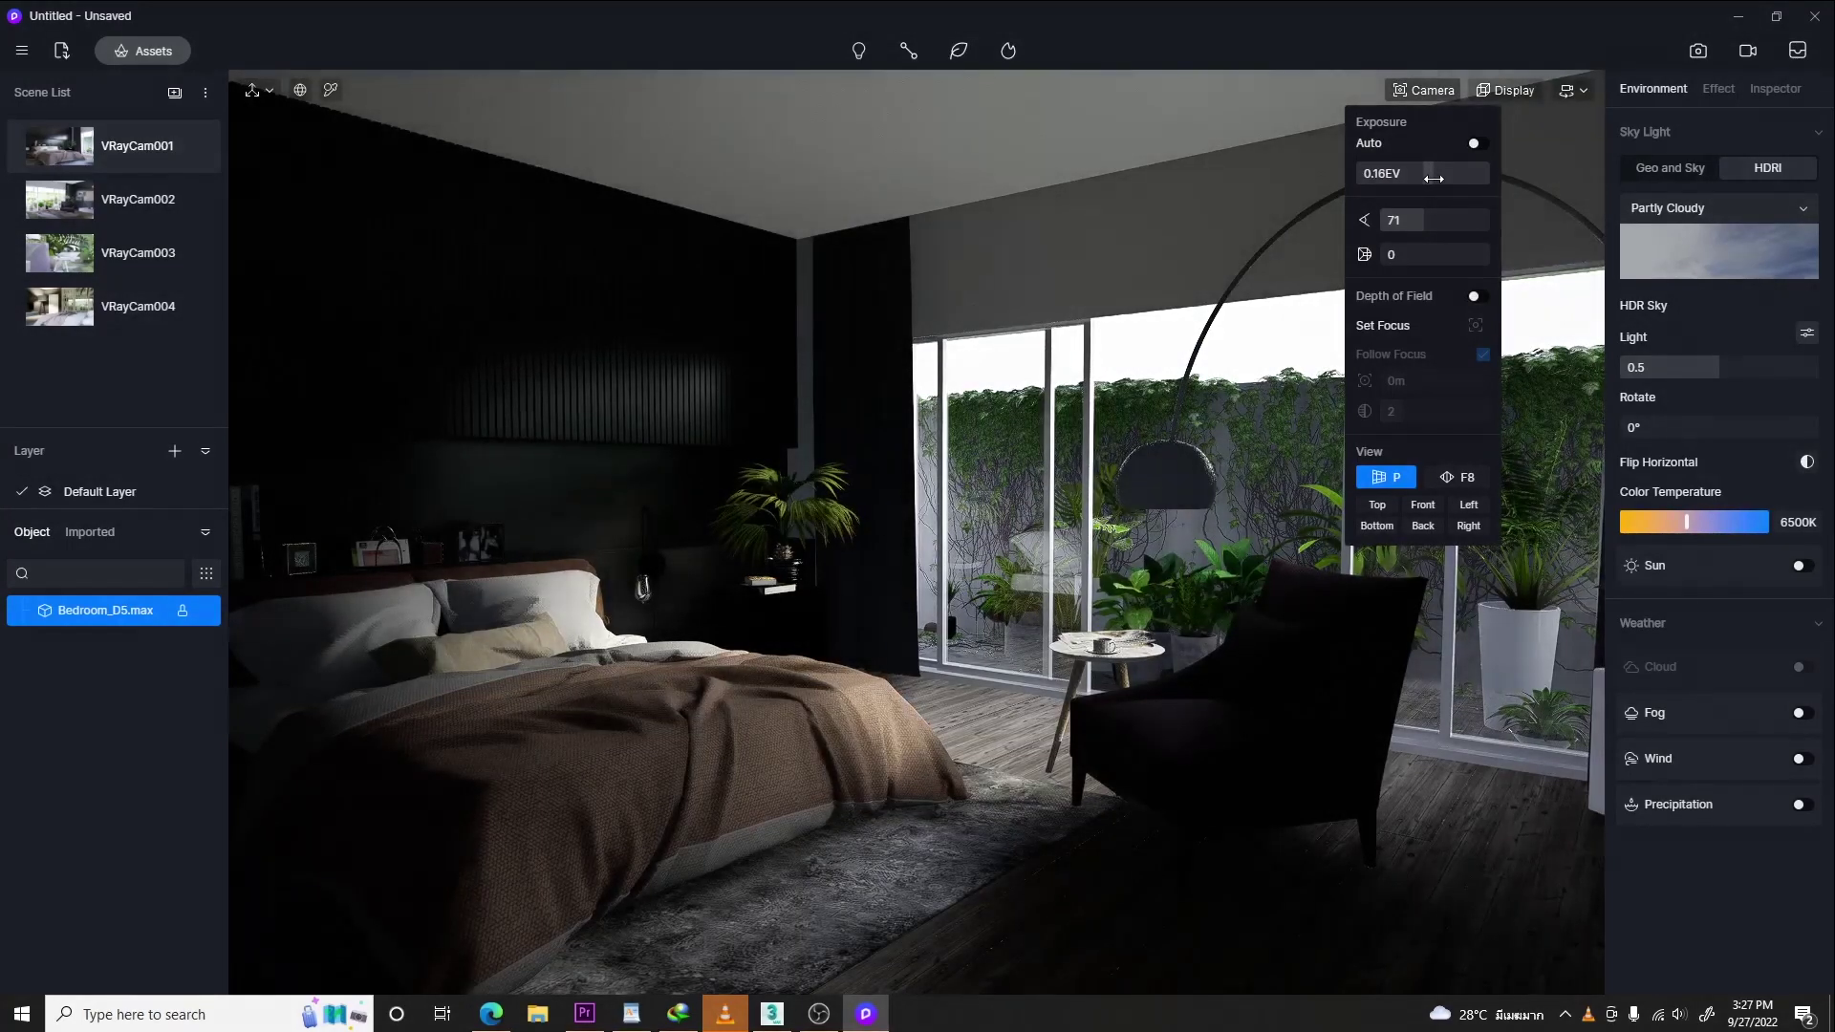
pyautogui.moveTo(1040, 572); pyautogui.dragTo(978, 559, button='right')
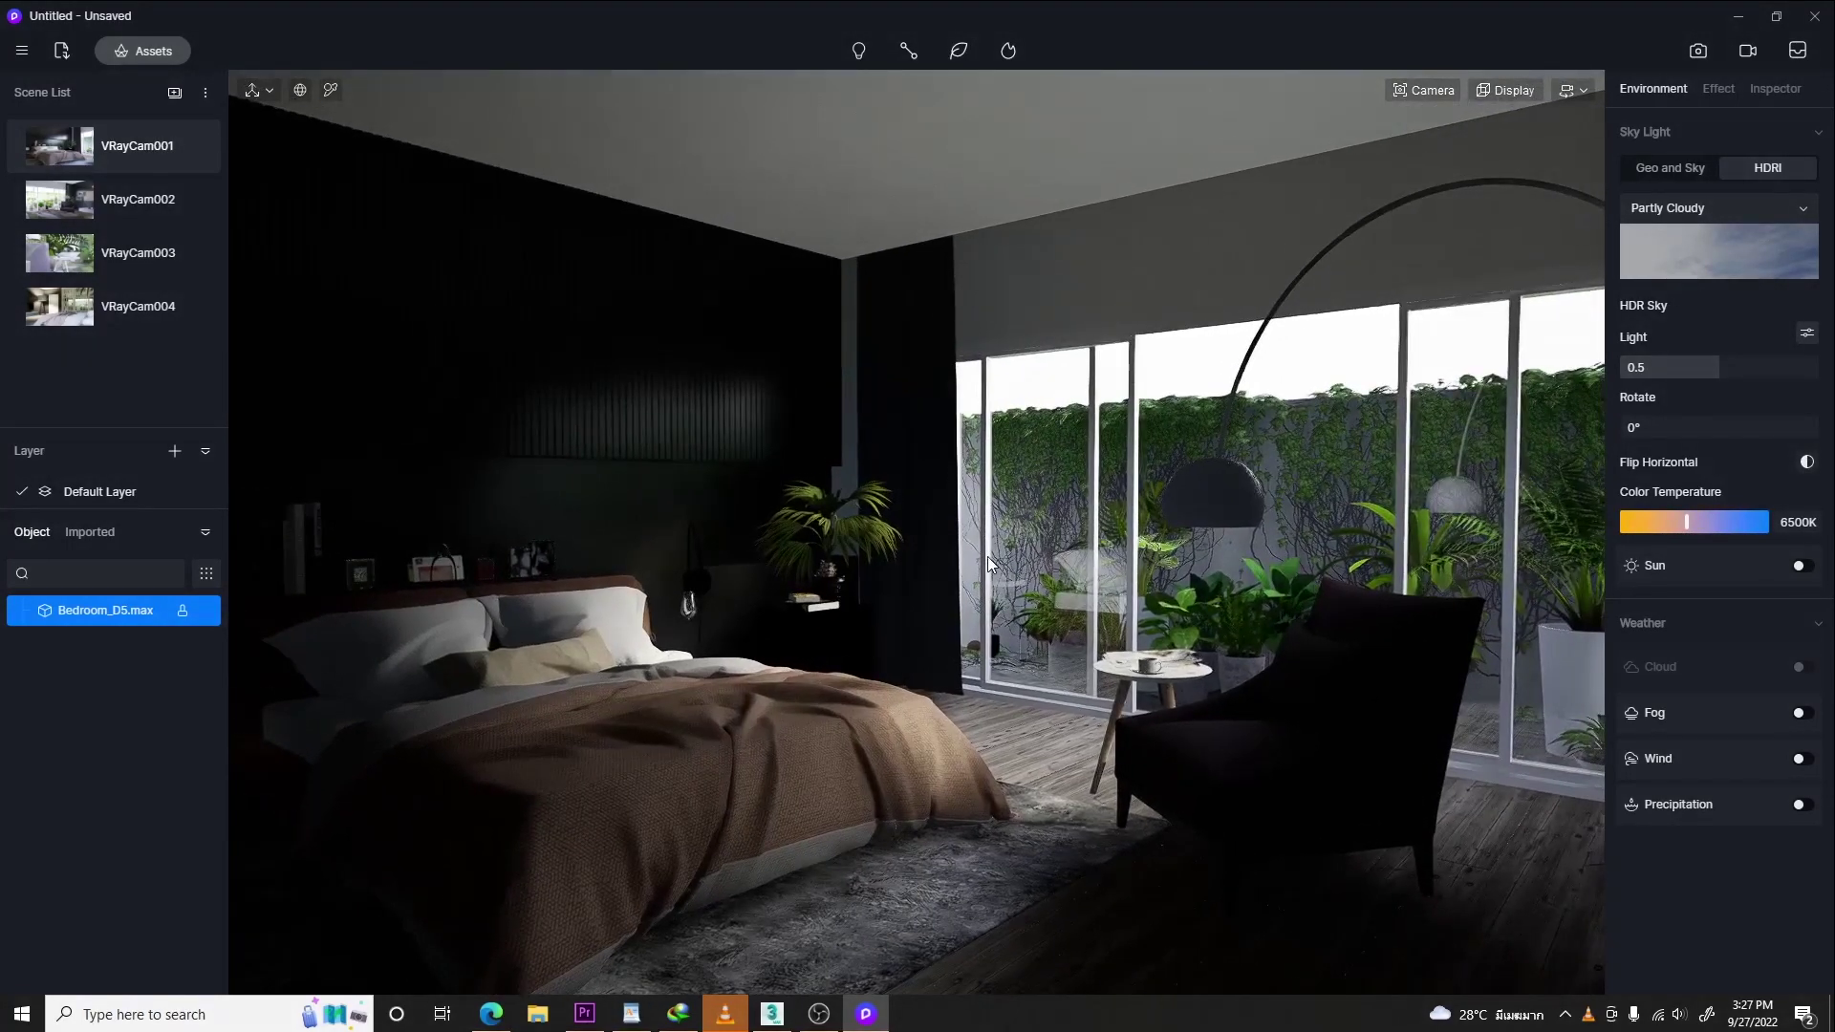
pyautogui.press('s')
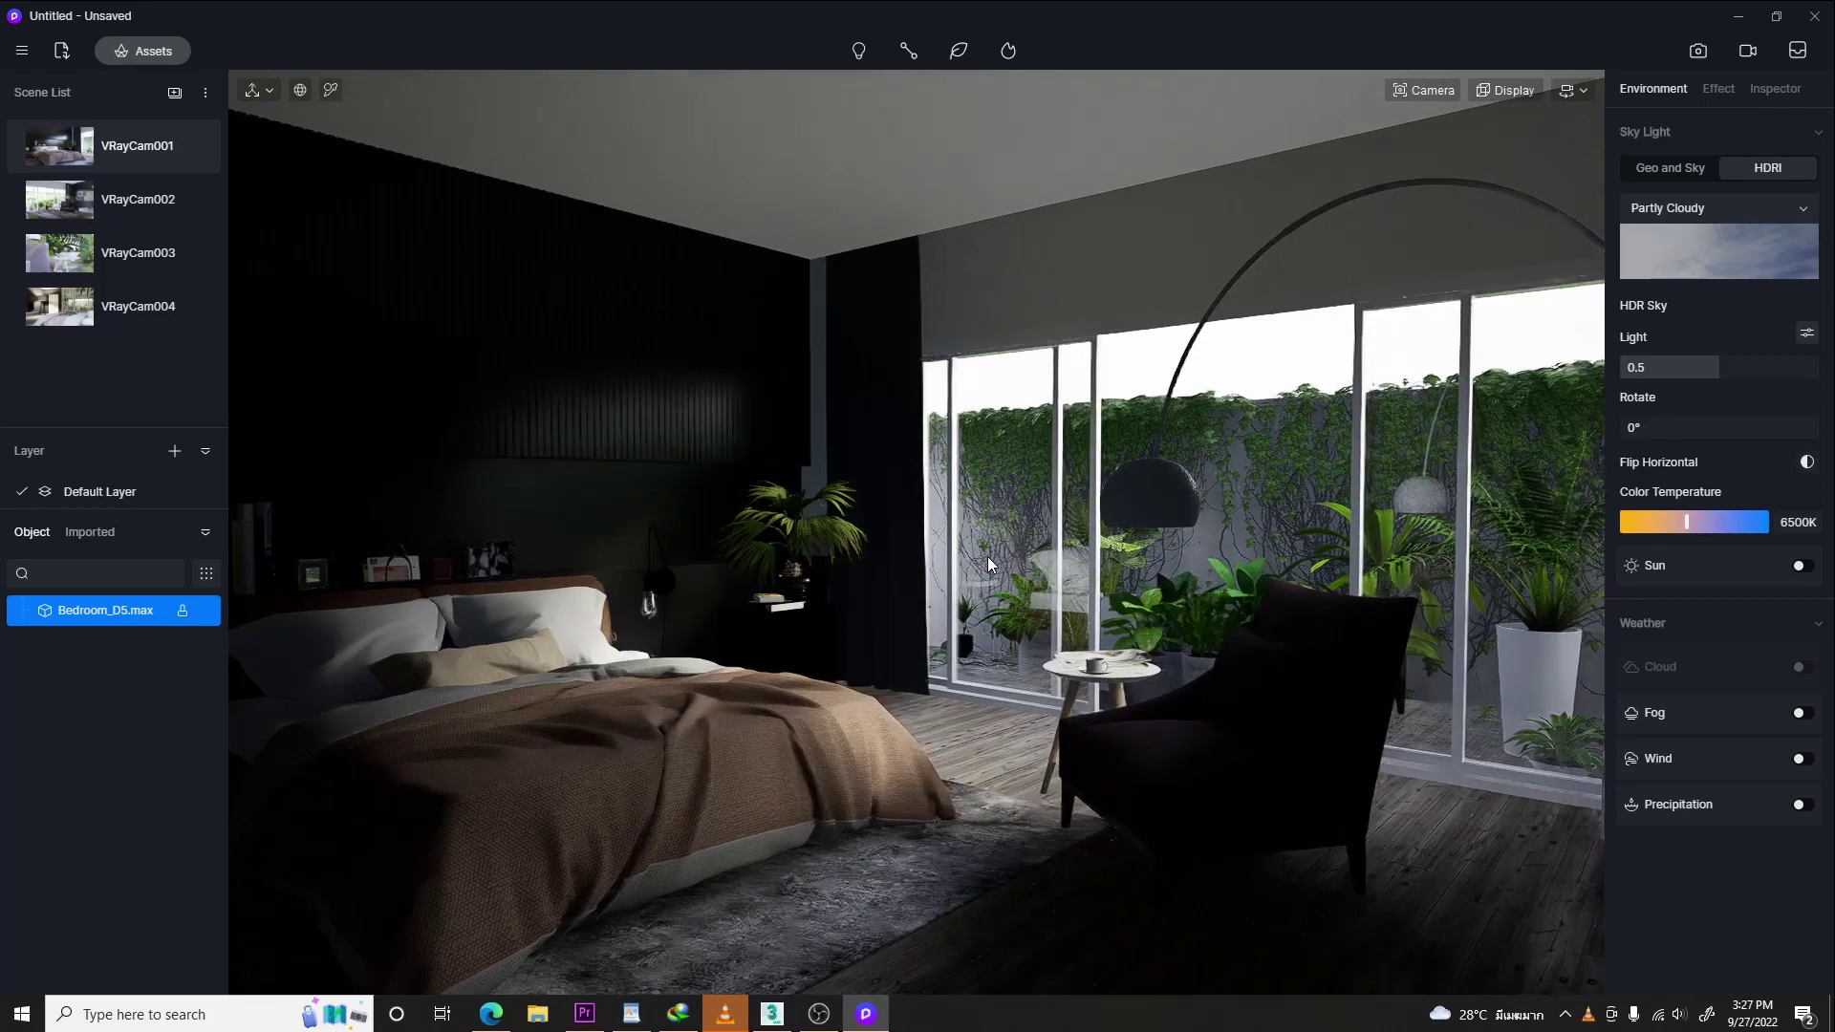
pyautogui.press('a')
pyautogui.press('s')
pyautogui.click(988, 557)
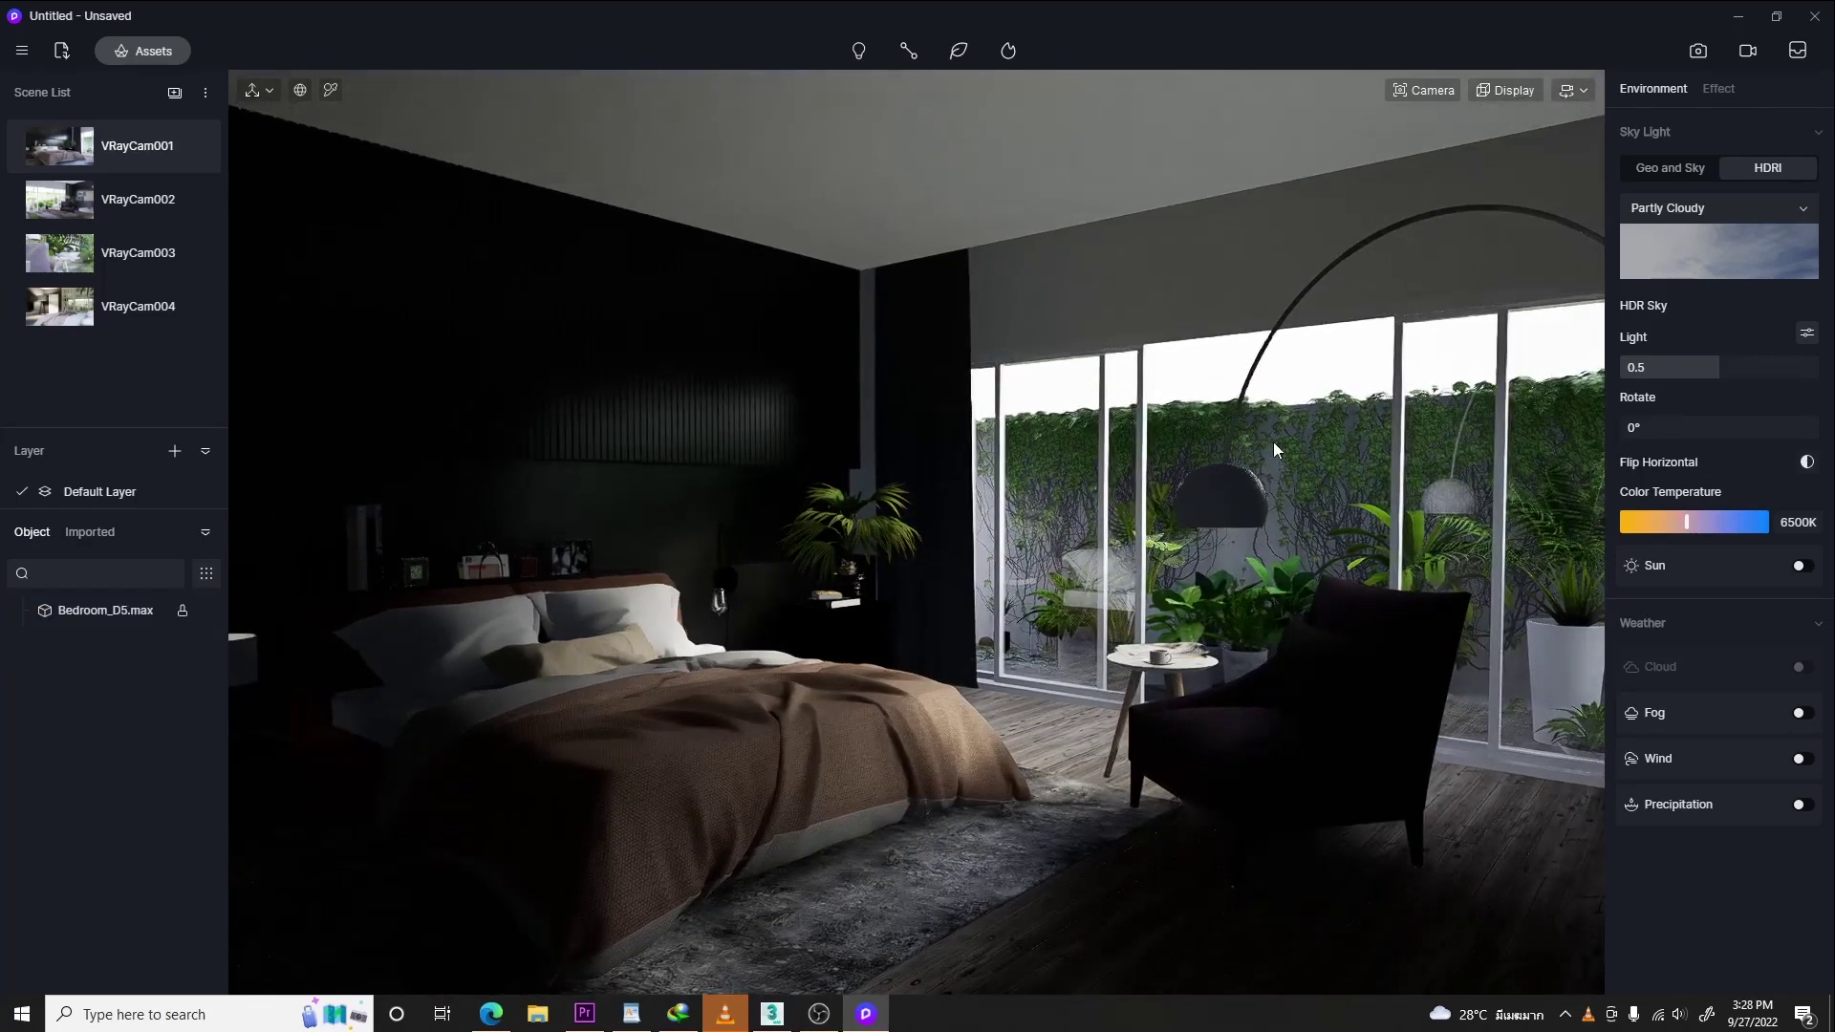
pyautogui.click(1421, 90)
pyautogui.moveTo(1435, 175); pyautogui.dragTo(1441, 177)
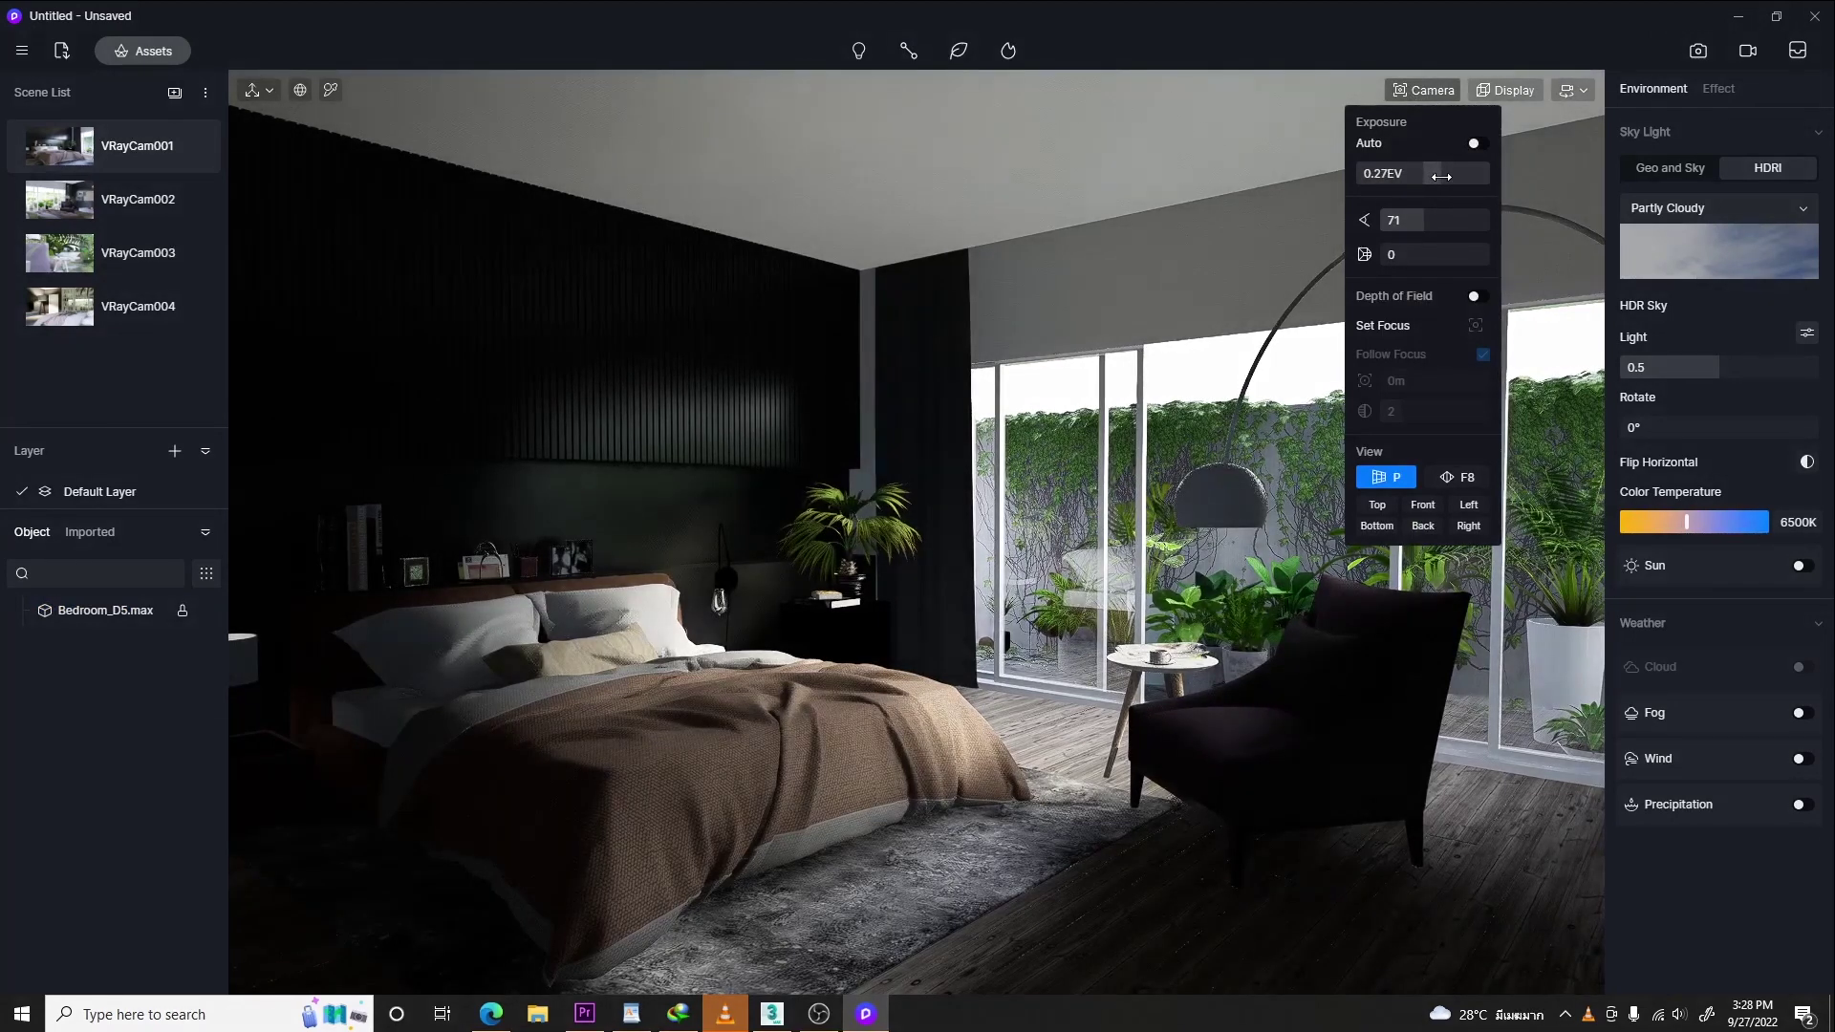
# - Set the HDRI sky's color temperature to 10300K for a cooler light
pyautogui.click(1150, 634)
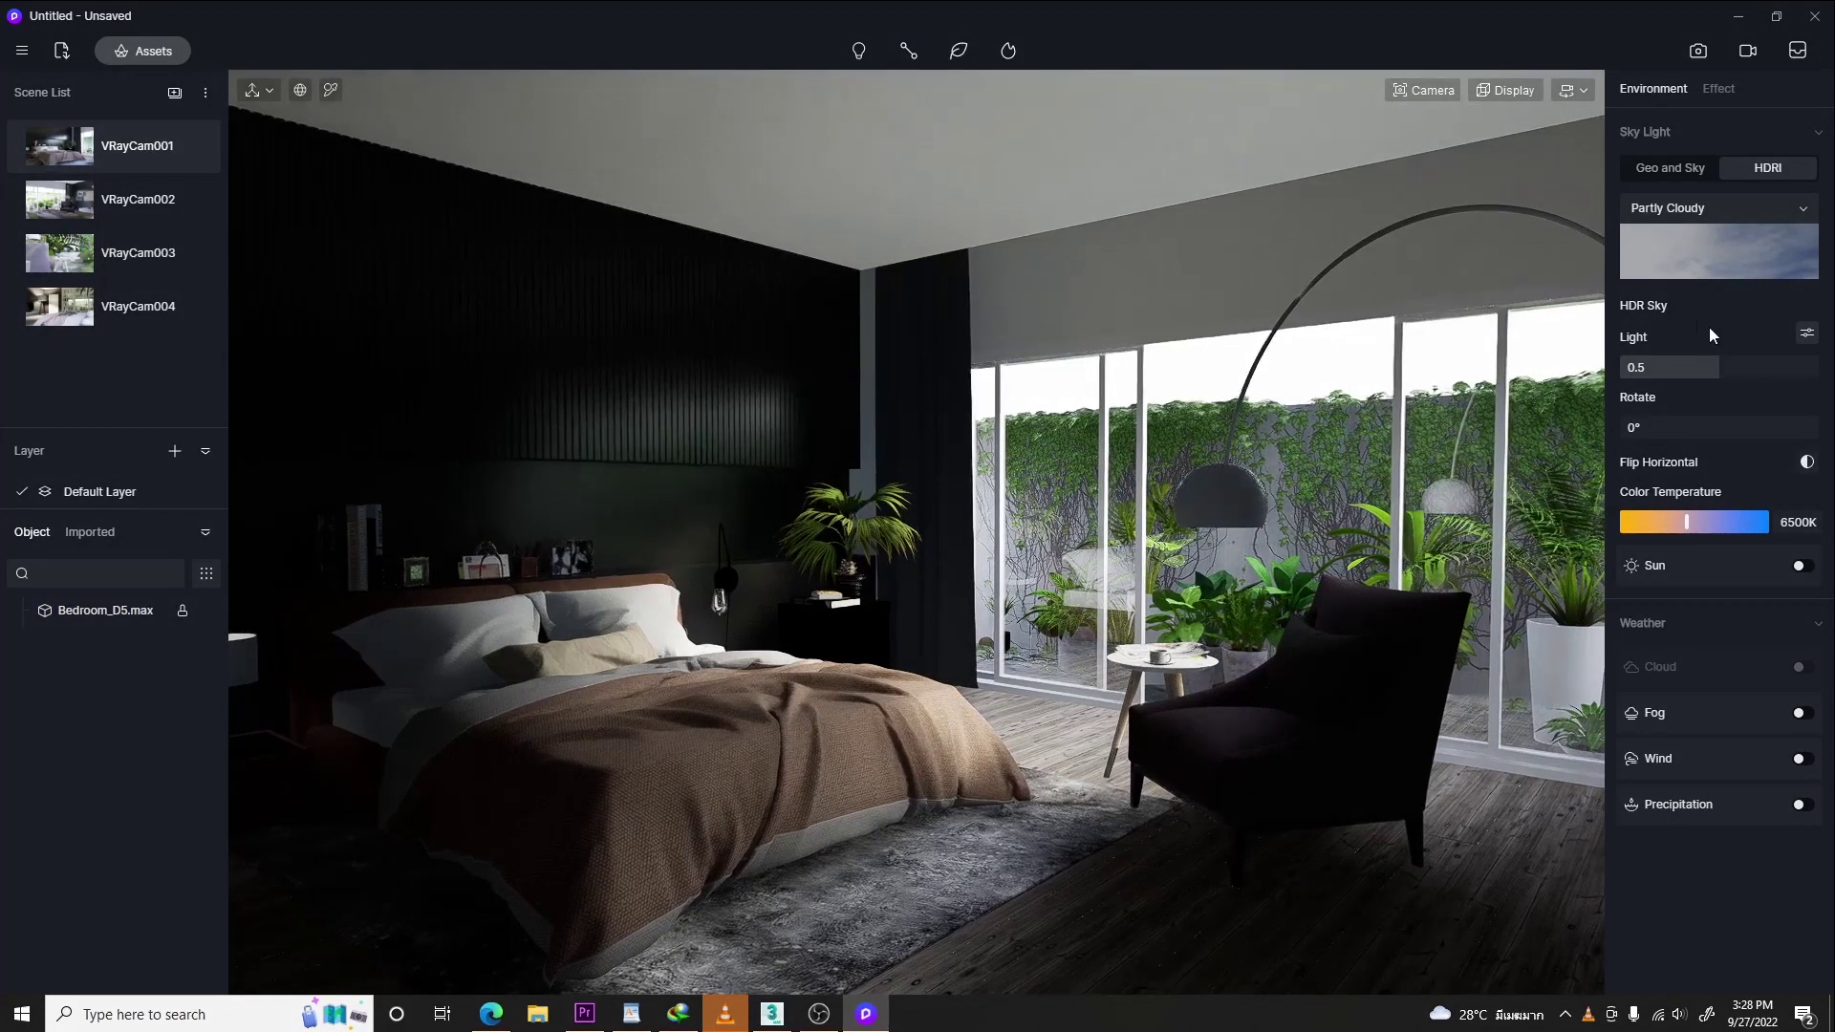
pyautogui.moveTo(1686, 522); pyautogui.dragTo(1742, 524)
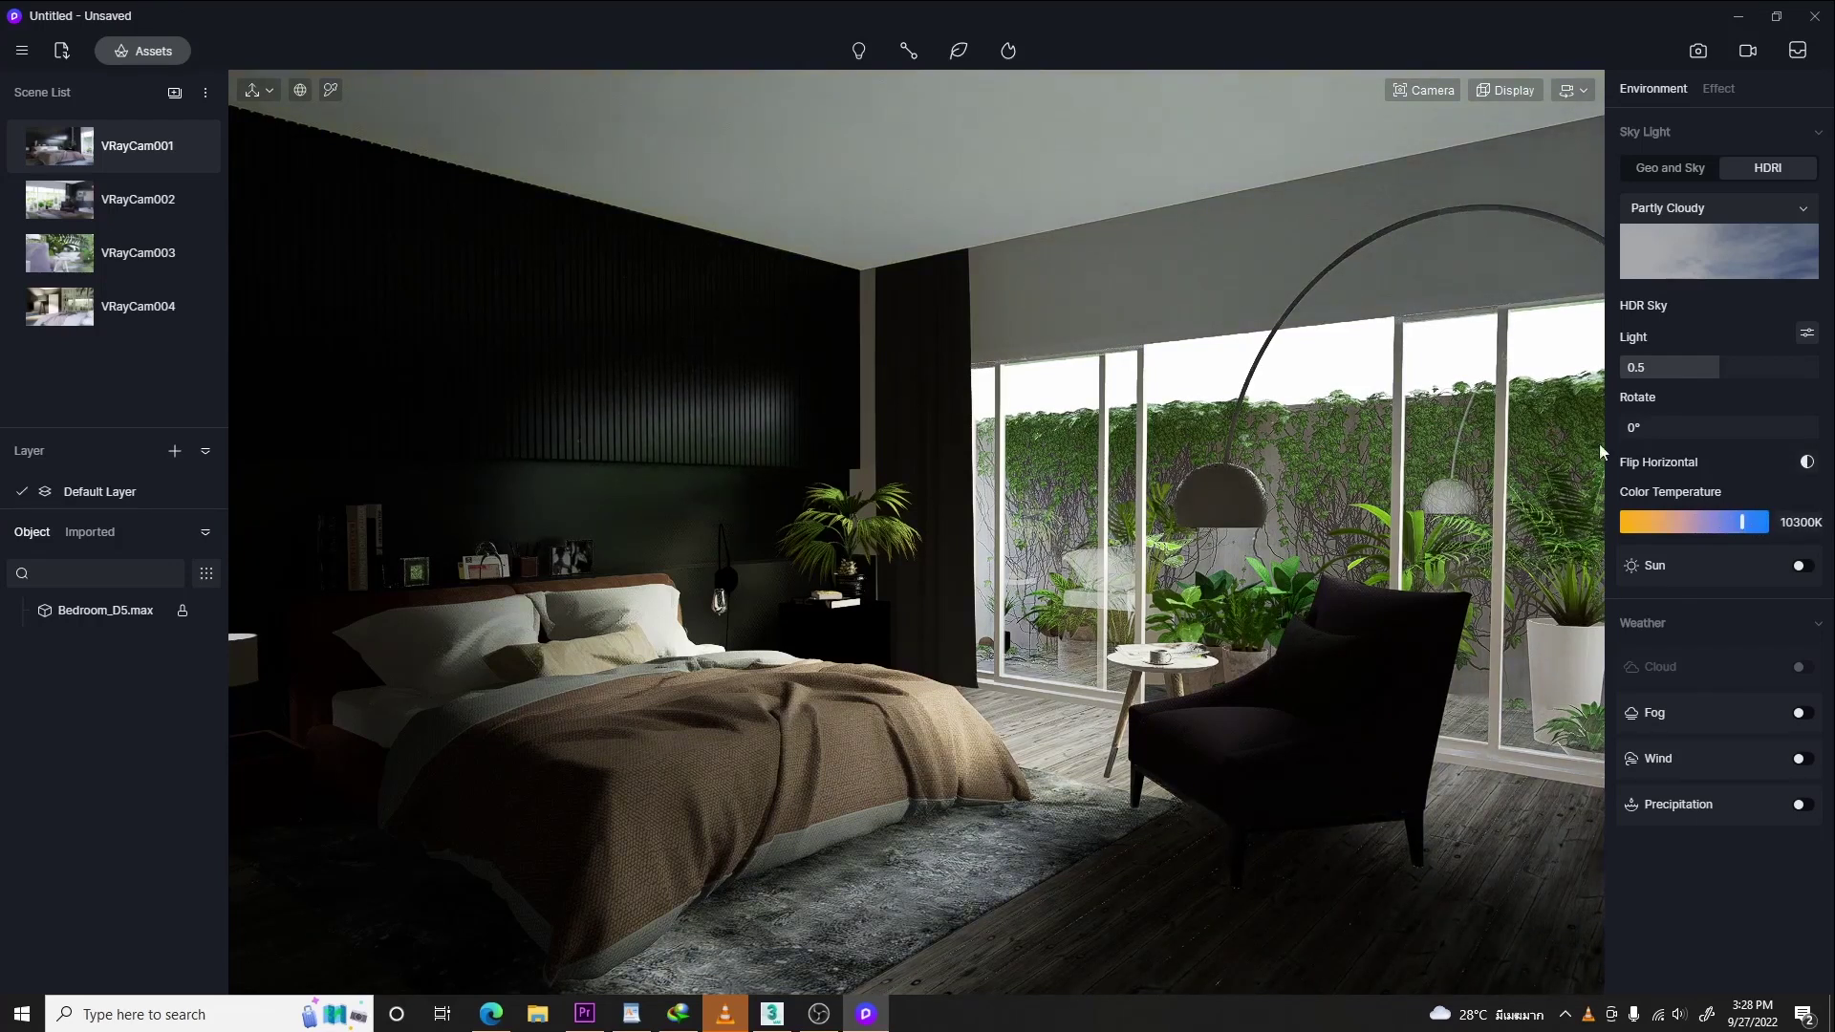
pyautogui.click(1726, 90)
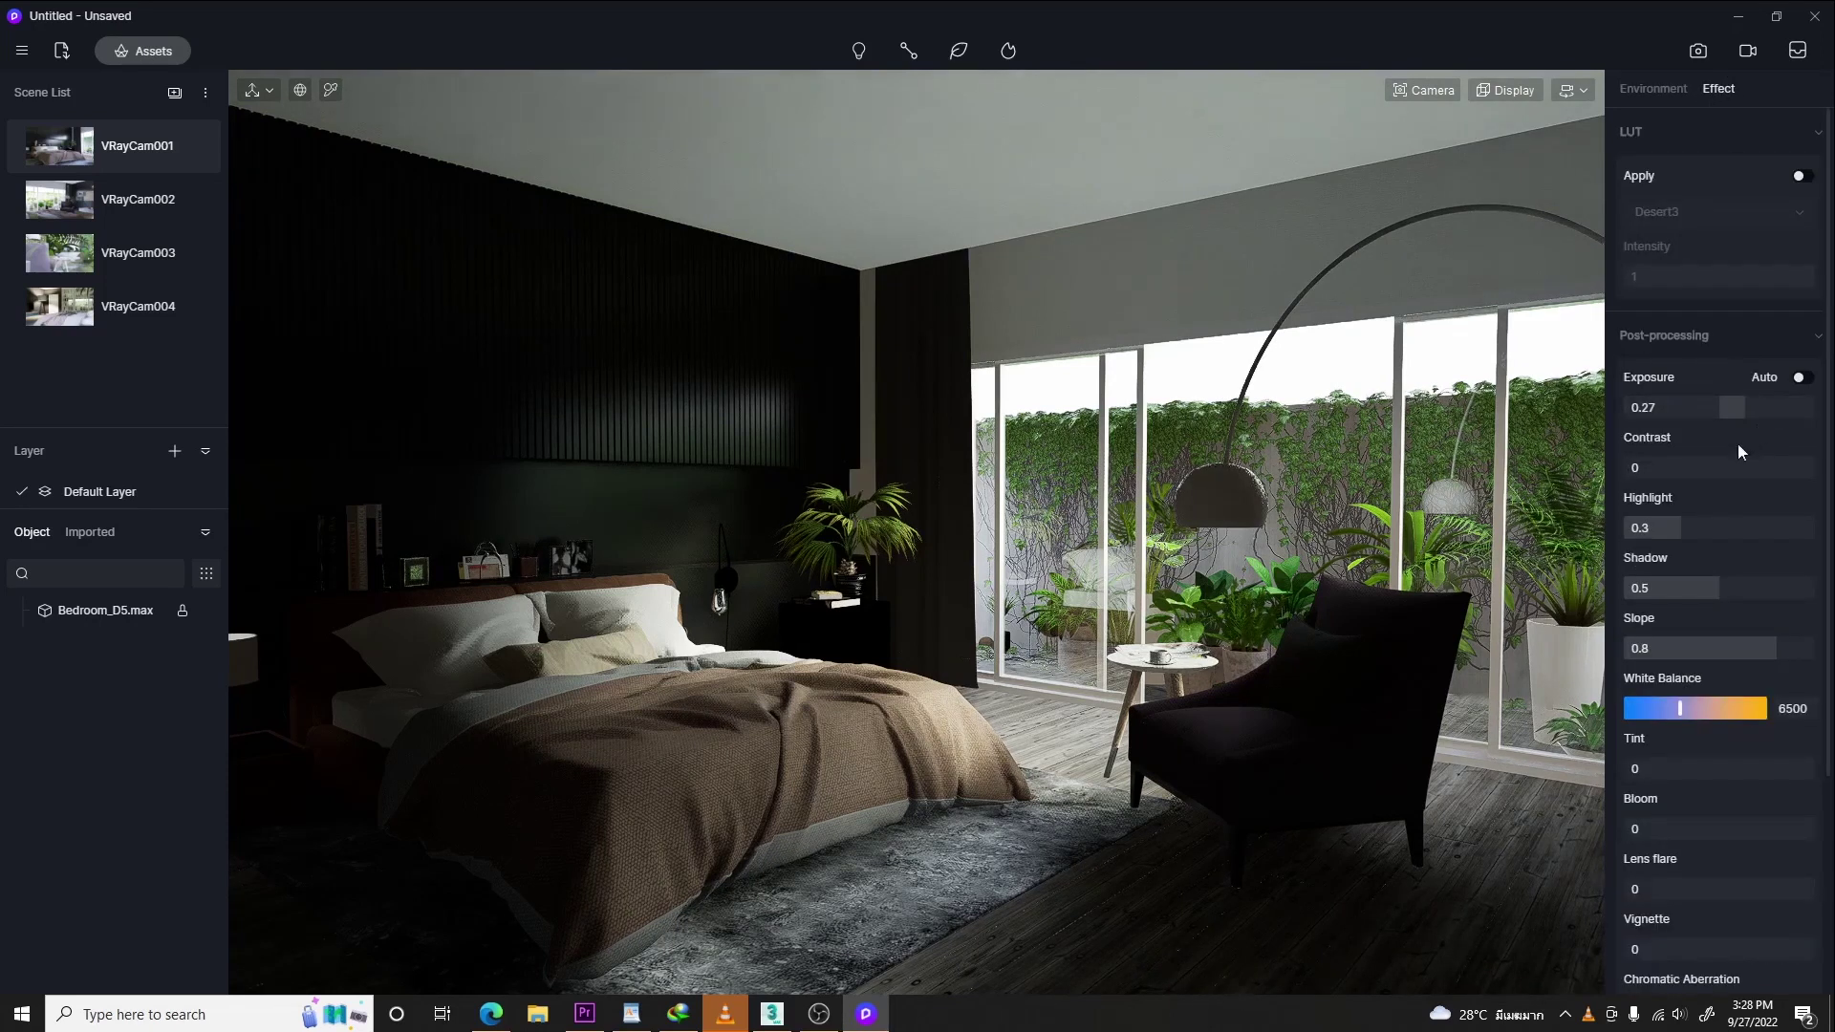
pyautogui.scroll(-1, 1743, 669)
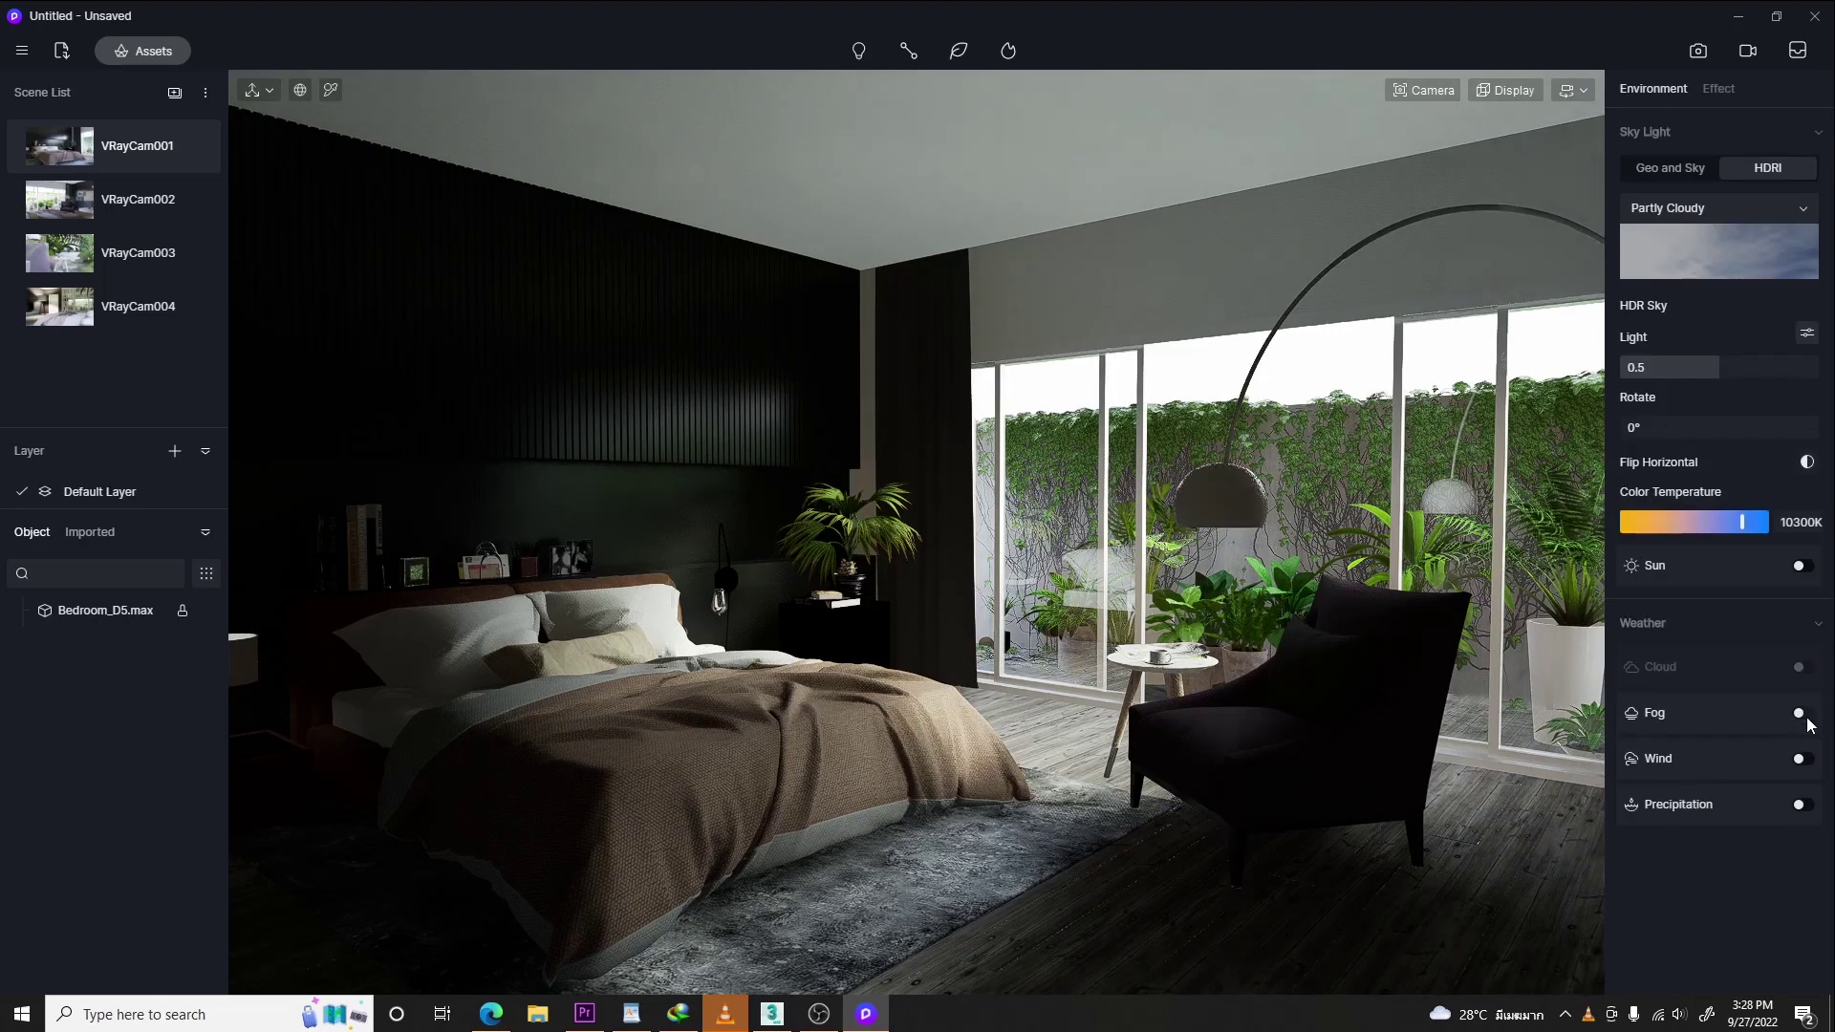
# - Turn on Fog, give it a blue color of H 199, S 44, V 77, and raise its amount to 1.33
pyautogui.click(1803, 714)
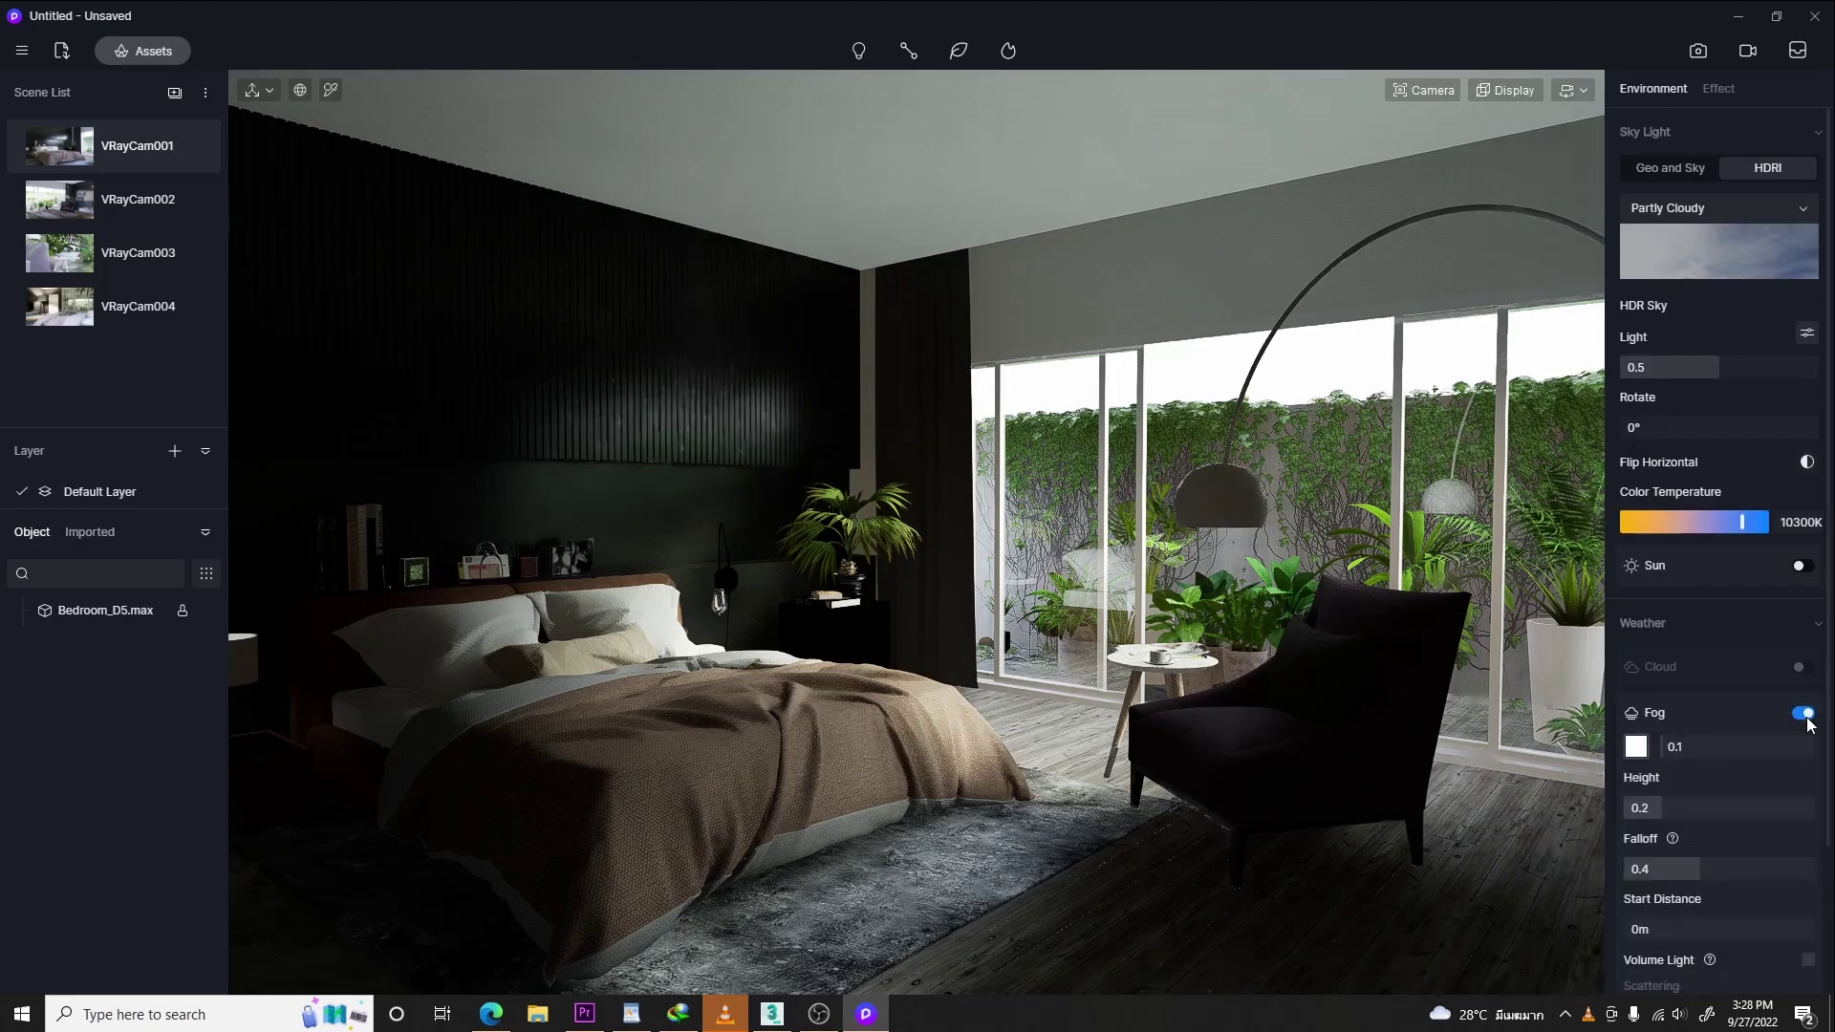
pyautogui.click(1636, 747)
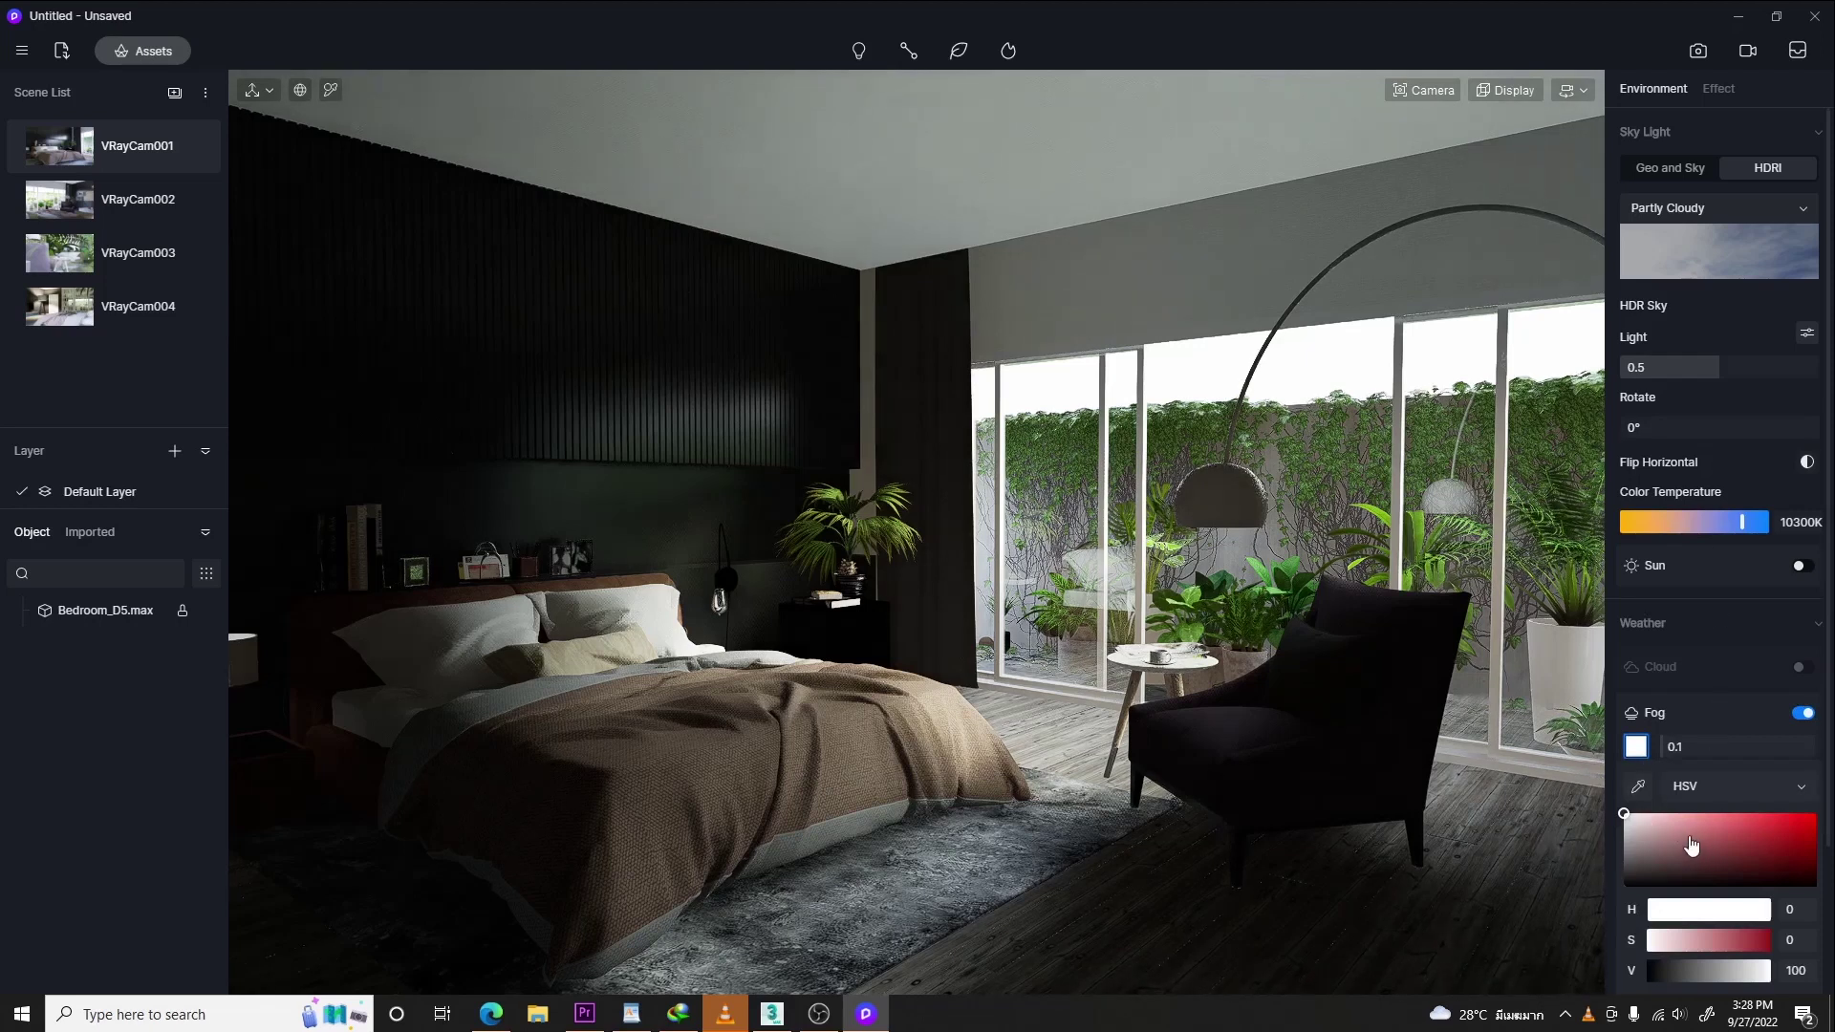
pyautogui.click(1702, 916)
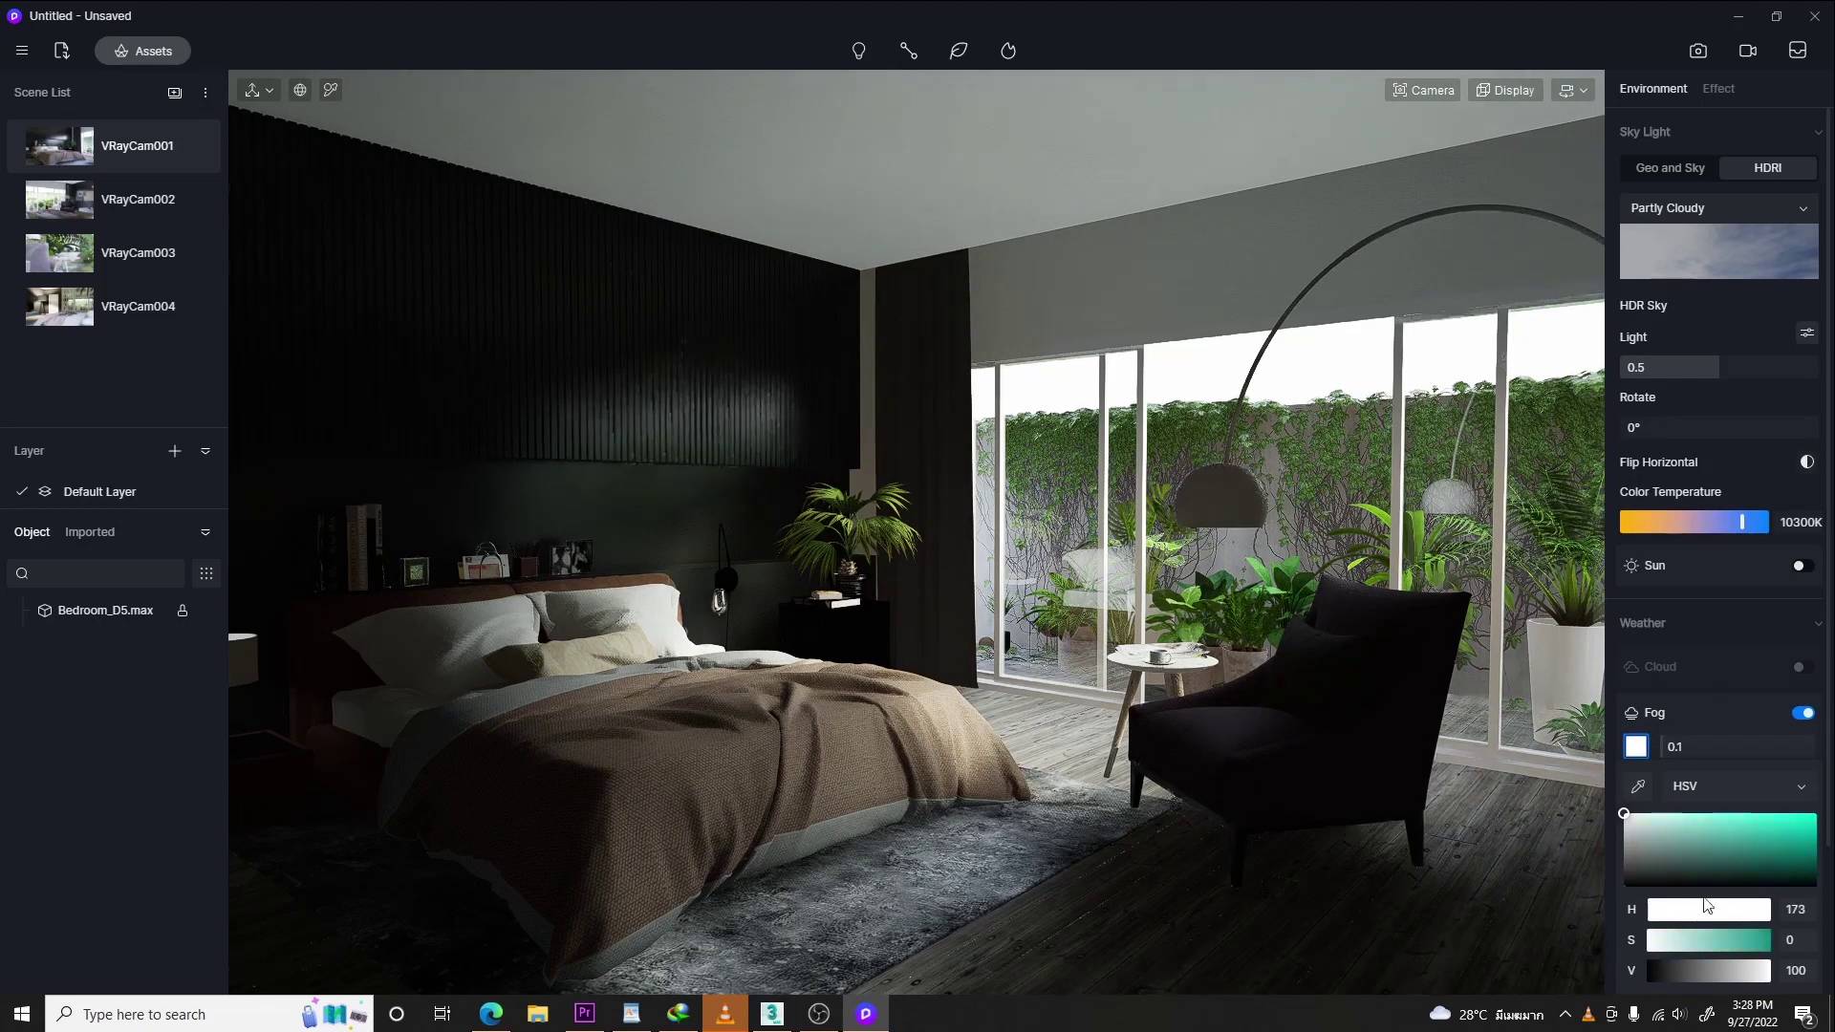
pyautogui.moveTo(1707, 909); pyautogui.dragTo(1718, 909)
pyautogui.moveTo(1715, 825); pyautogui.dragTo(1699, 821)
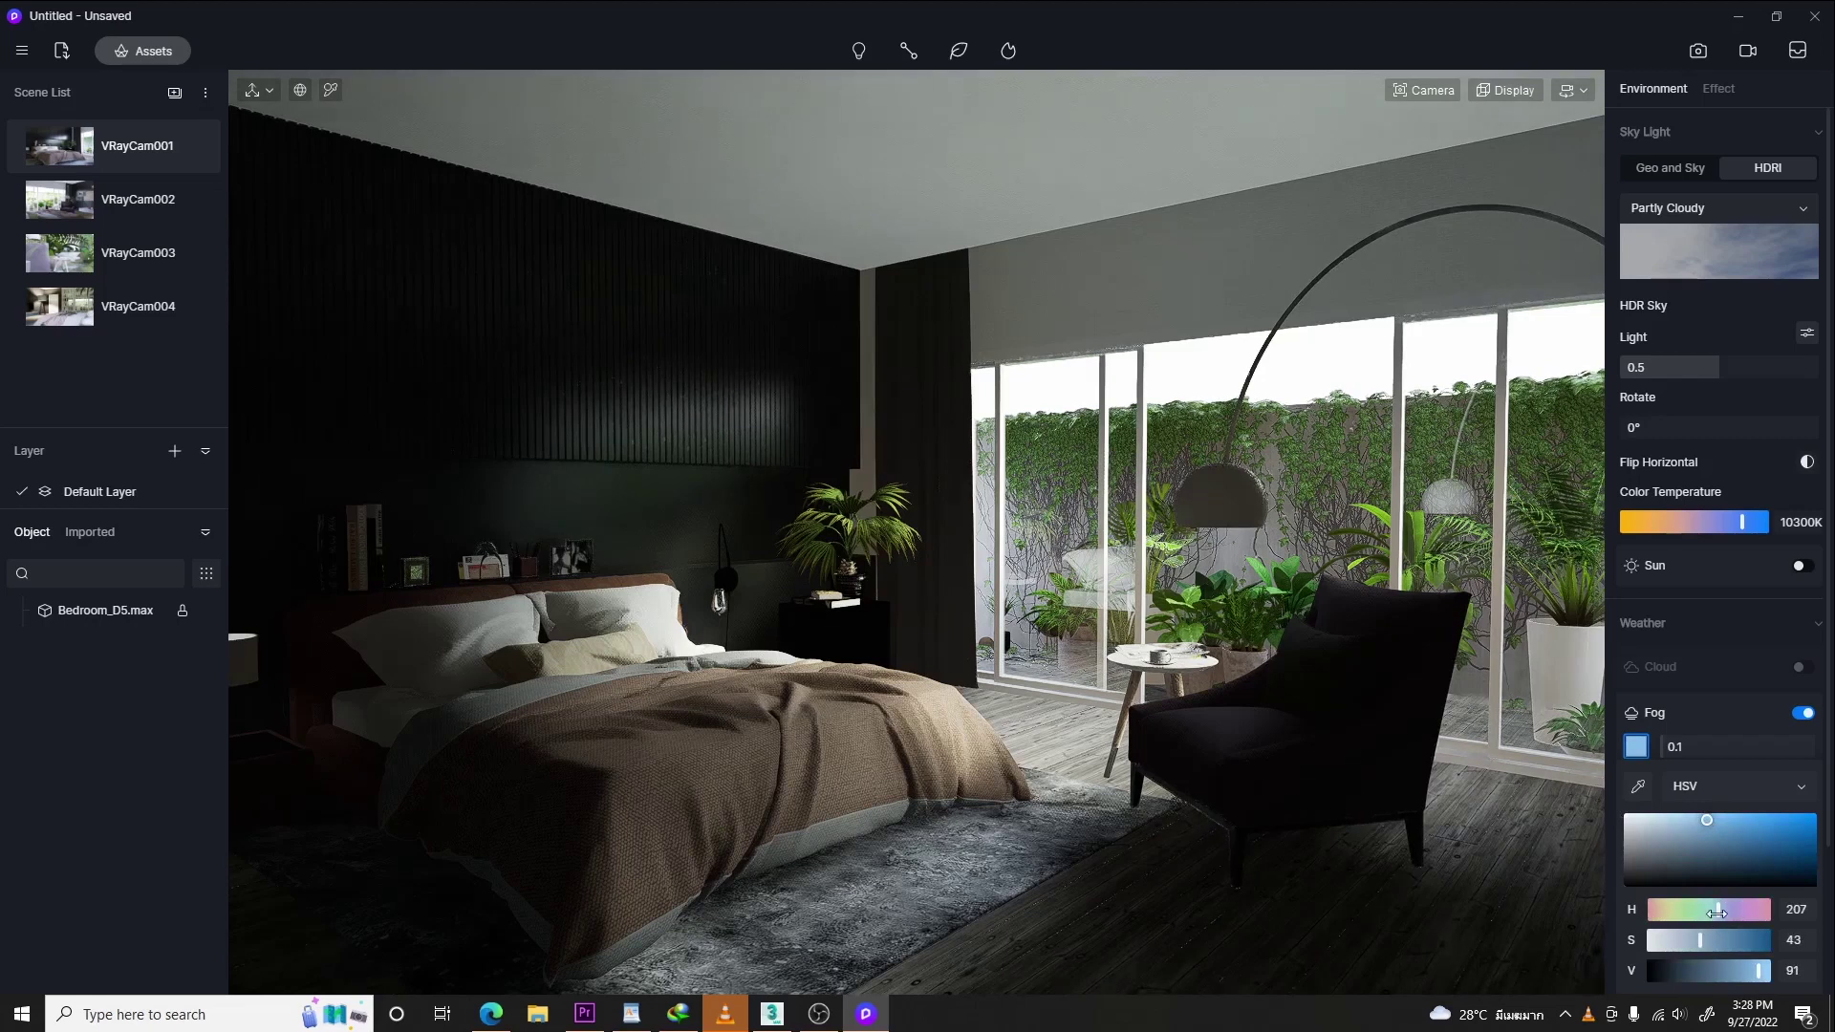
pyautogui.moveTo(1717, 913); pyautogui.dragTo(1712, 913)
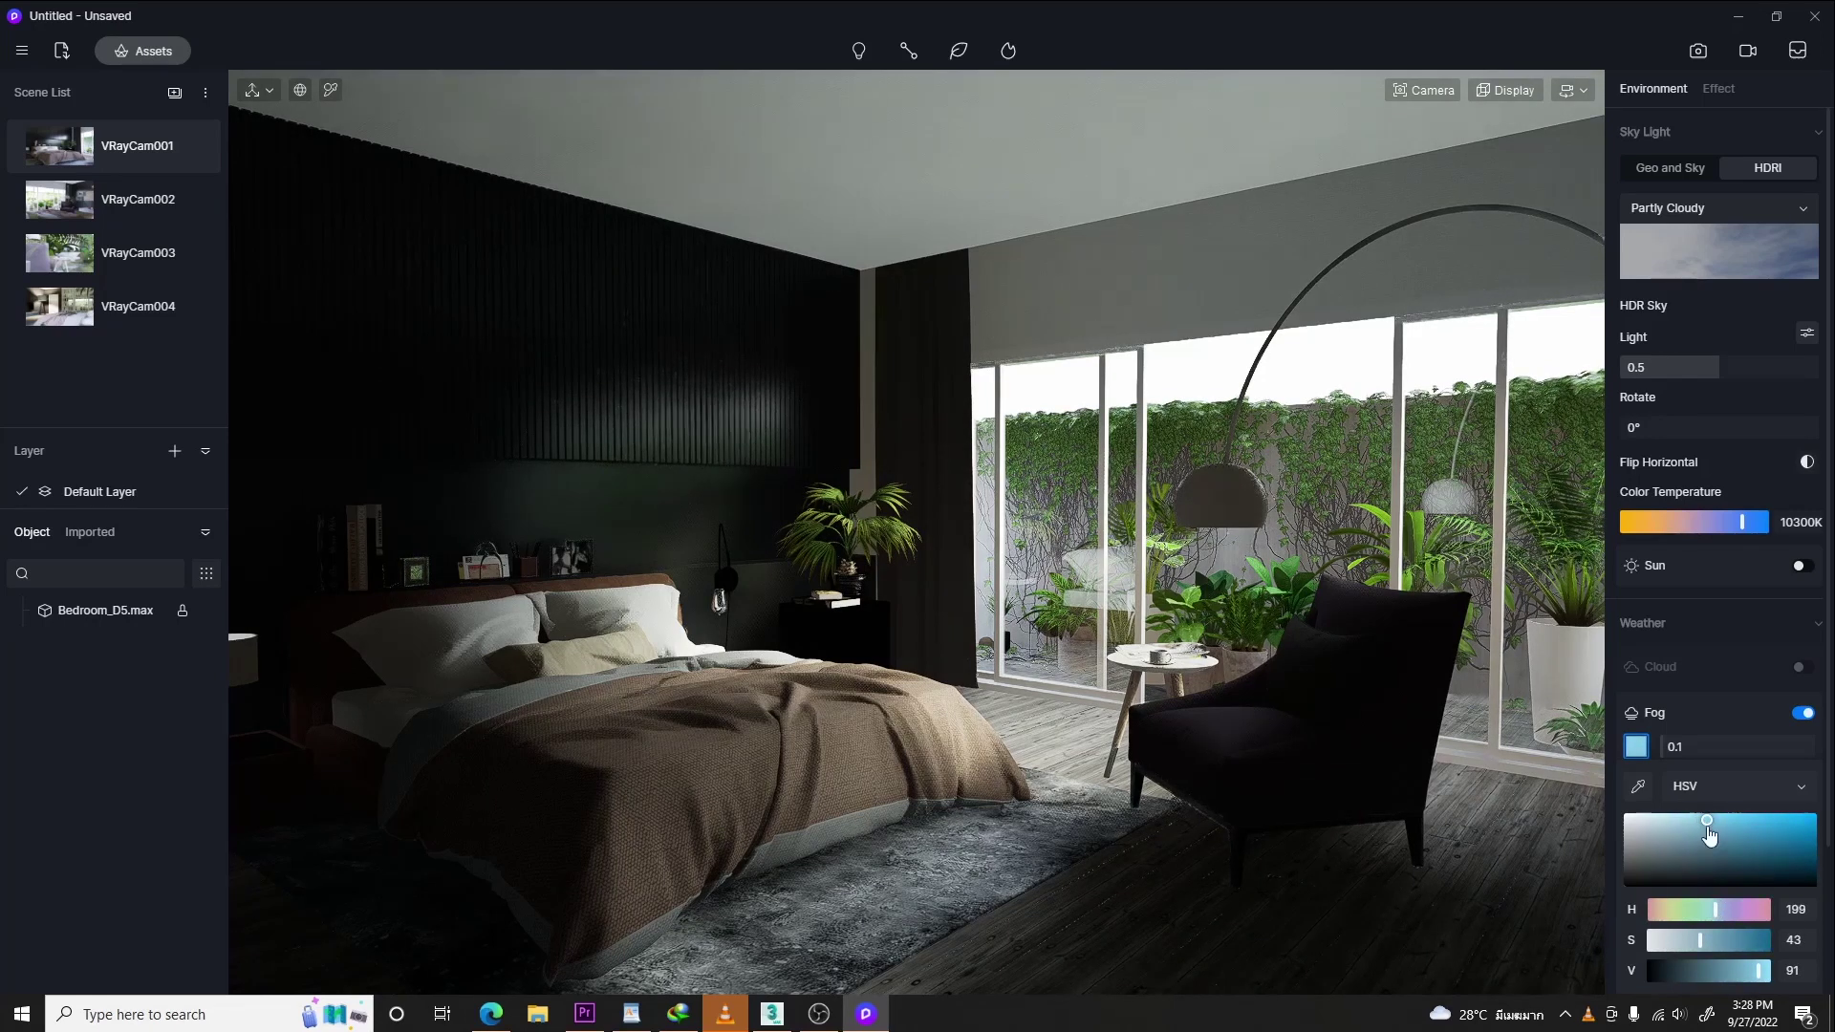
pyautogui.moveTo(1707, 822); pyautogui.dragTo(1709, 832)
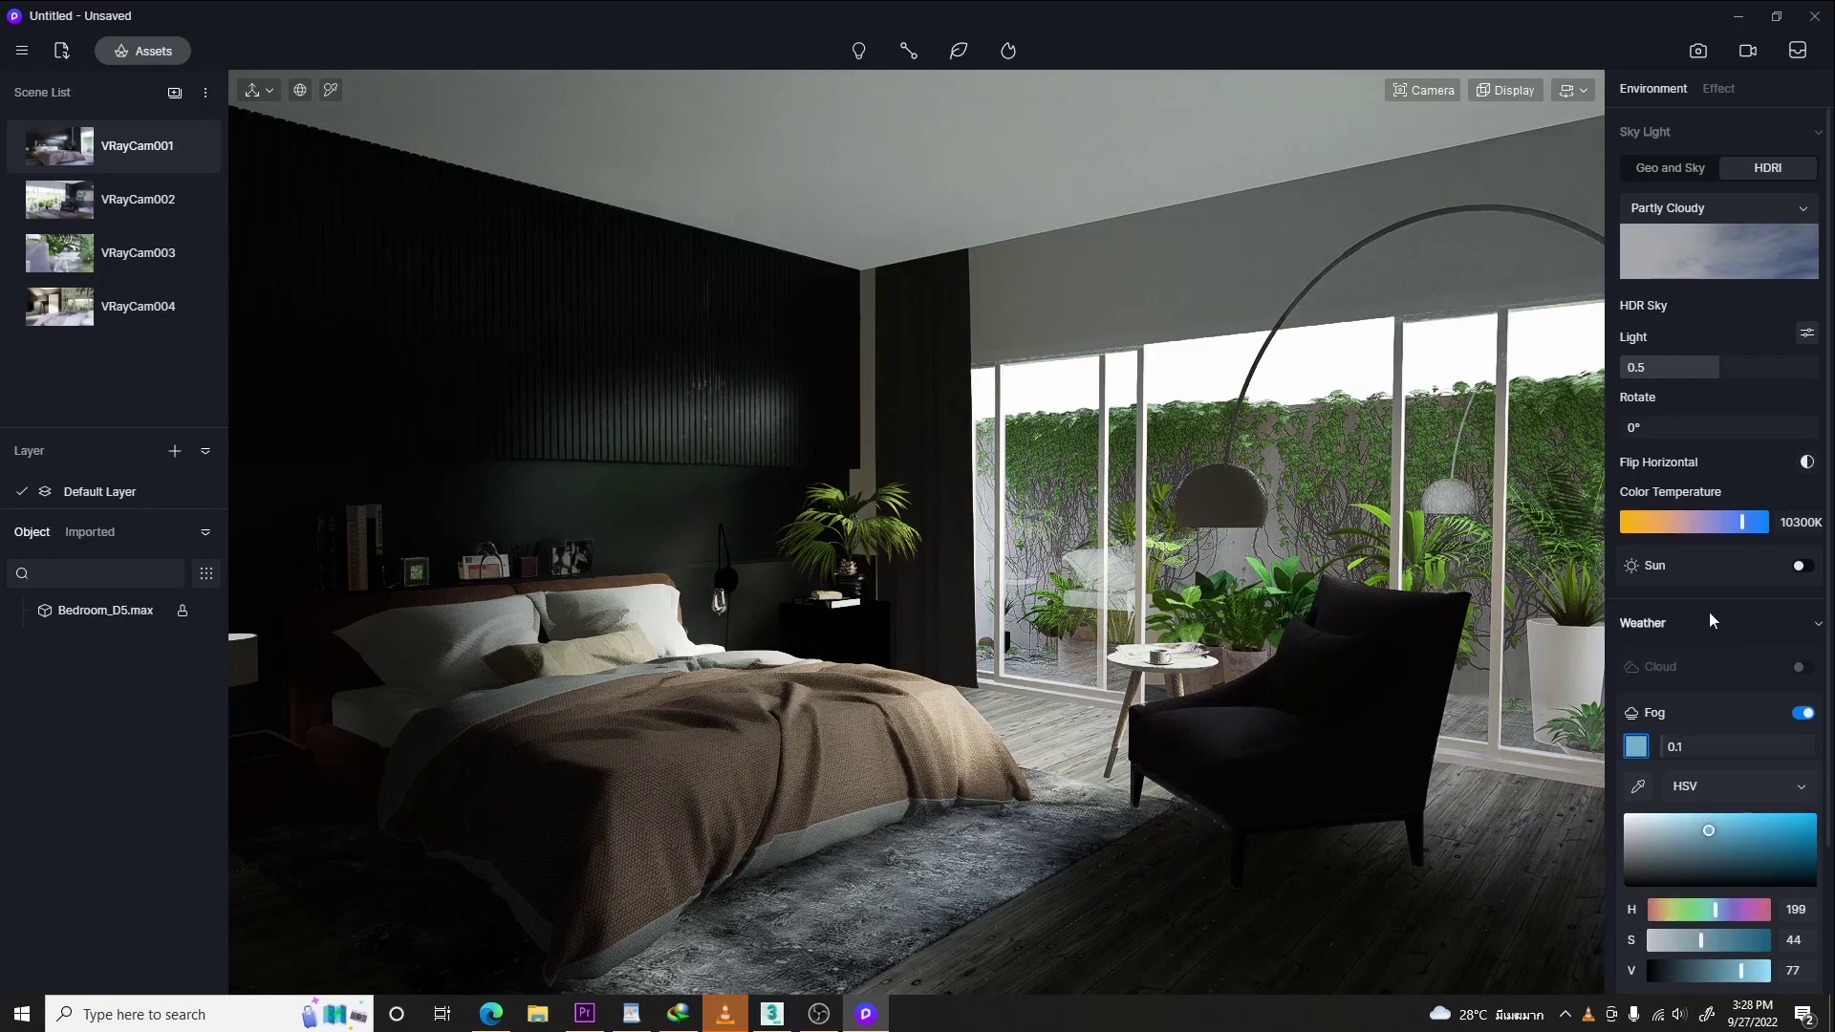
pyautogui.moveTo(1667, 748); pyautogui.dragTo(1704, 751)
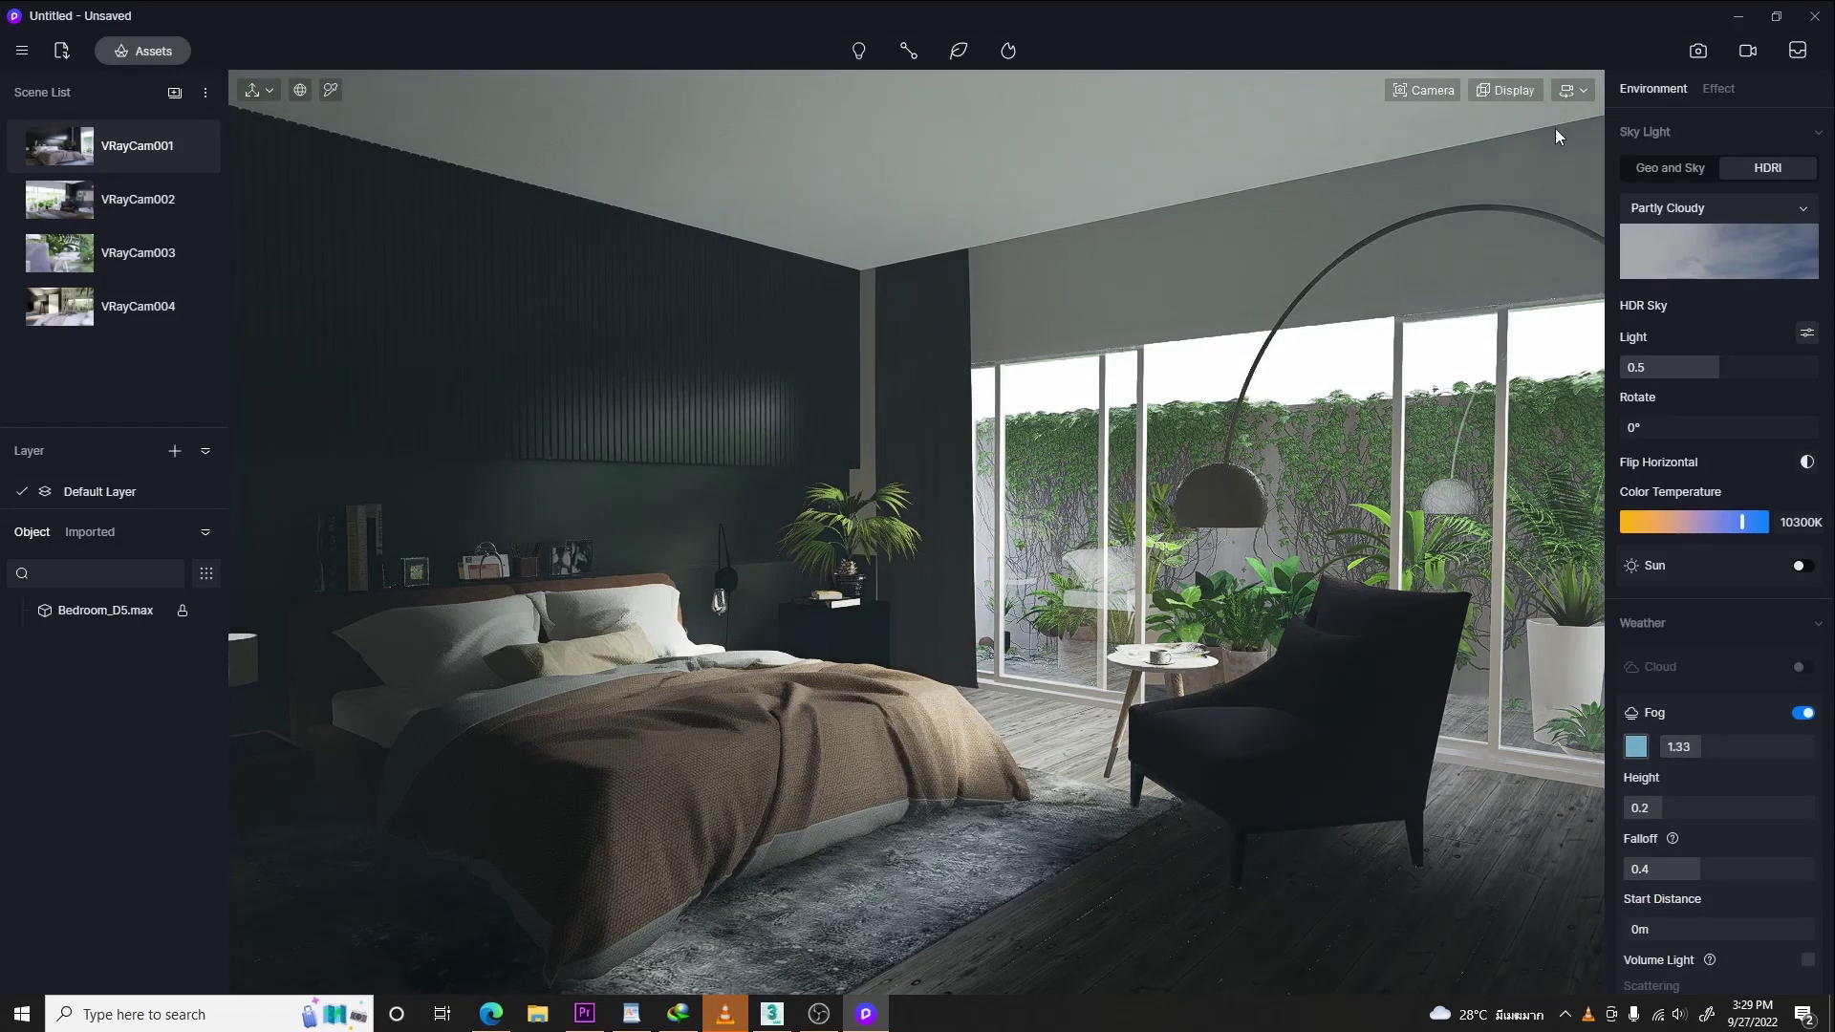
# - In the post-processing effects, set Contrast to 0.06, Highlight to 0.42 and Shadow to 0.47
pyautogui.click(1717, 88)
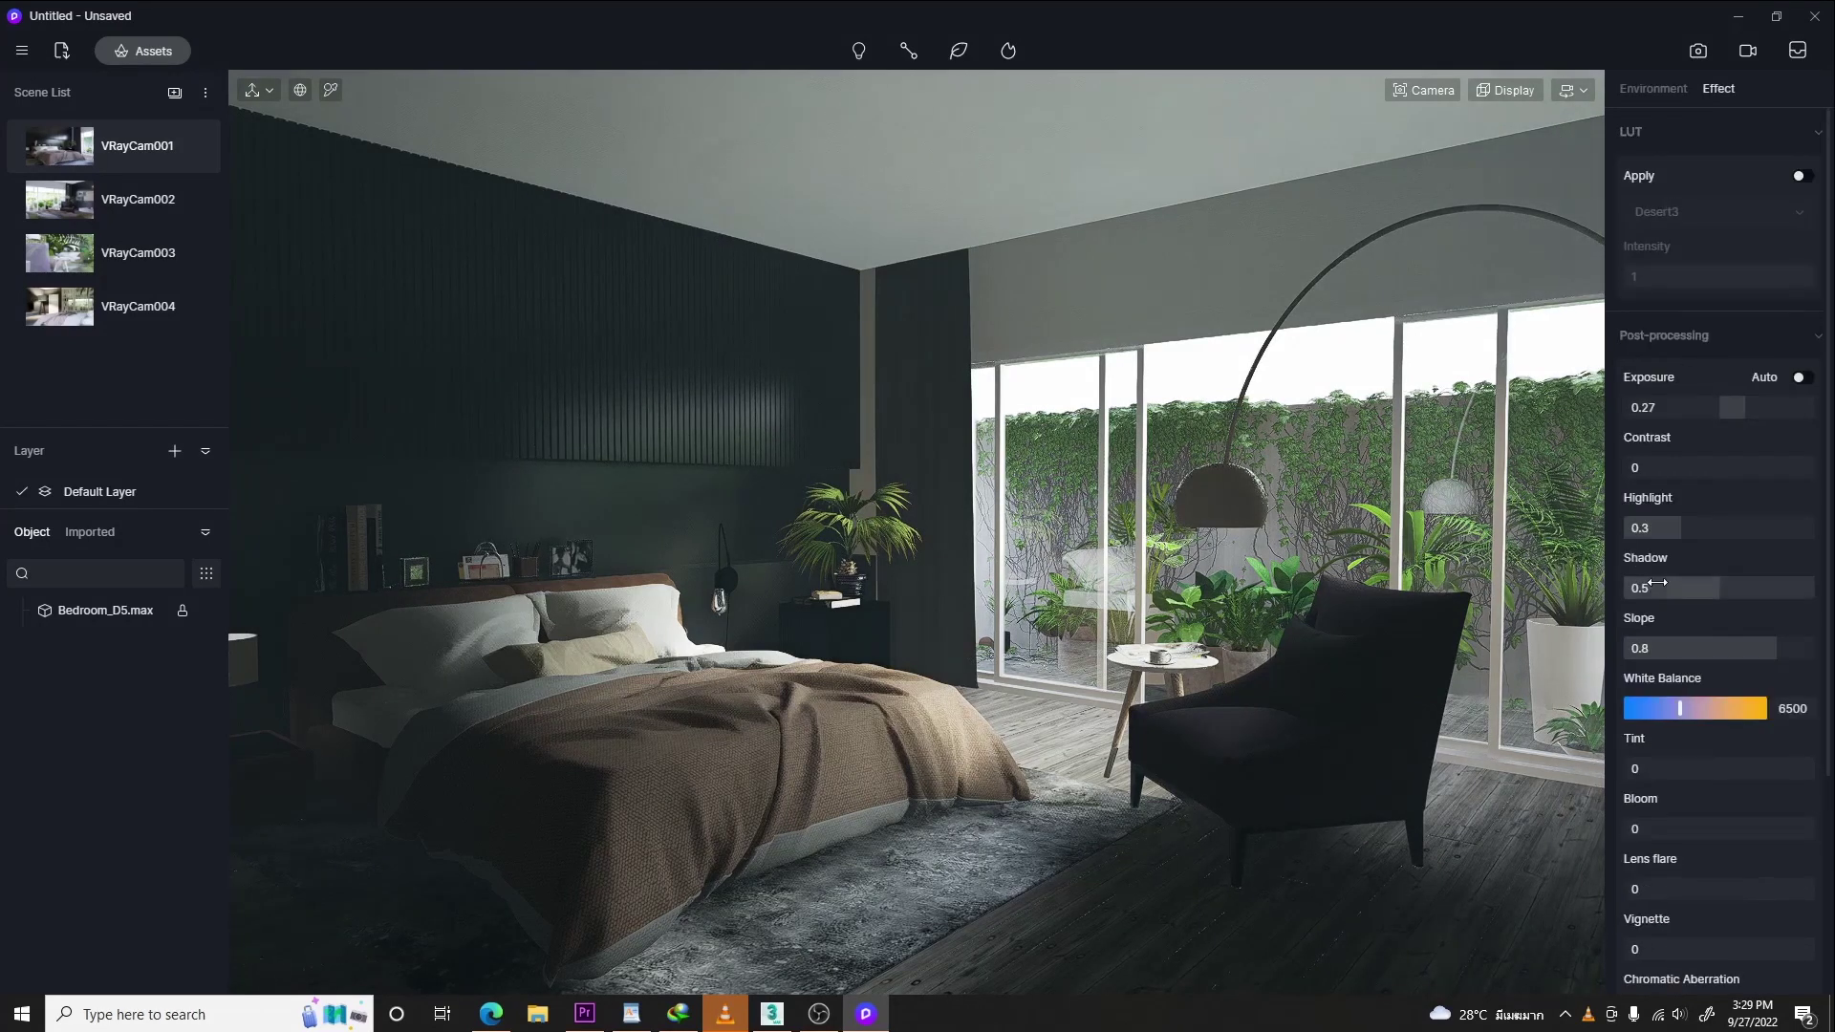
pyautogui.moveTo(1651, 478); pyautogui.dragTo(1725, 467)
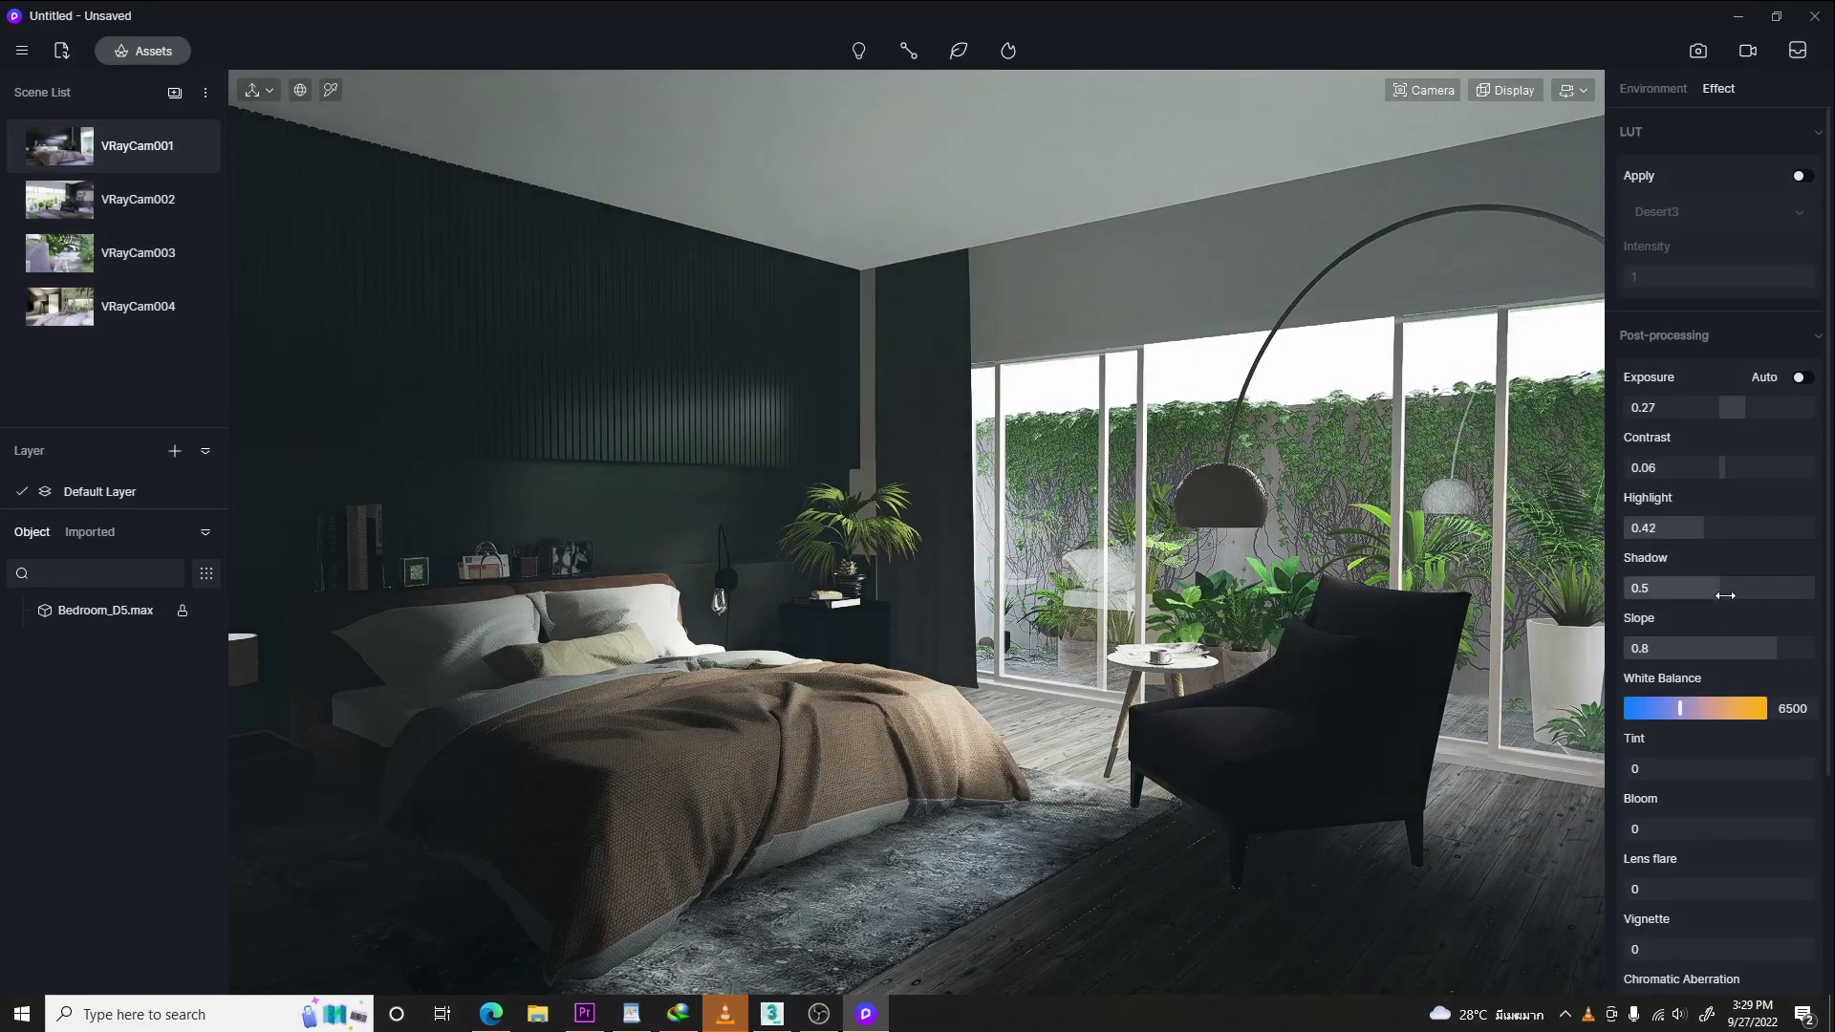
pyautogui.moveTo(1707, 591); pyautogui.dragTo(1721, 591)
pyautogui.moveTo(1764, 644); pyautogui.dragTo(1787, 643)
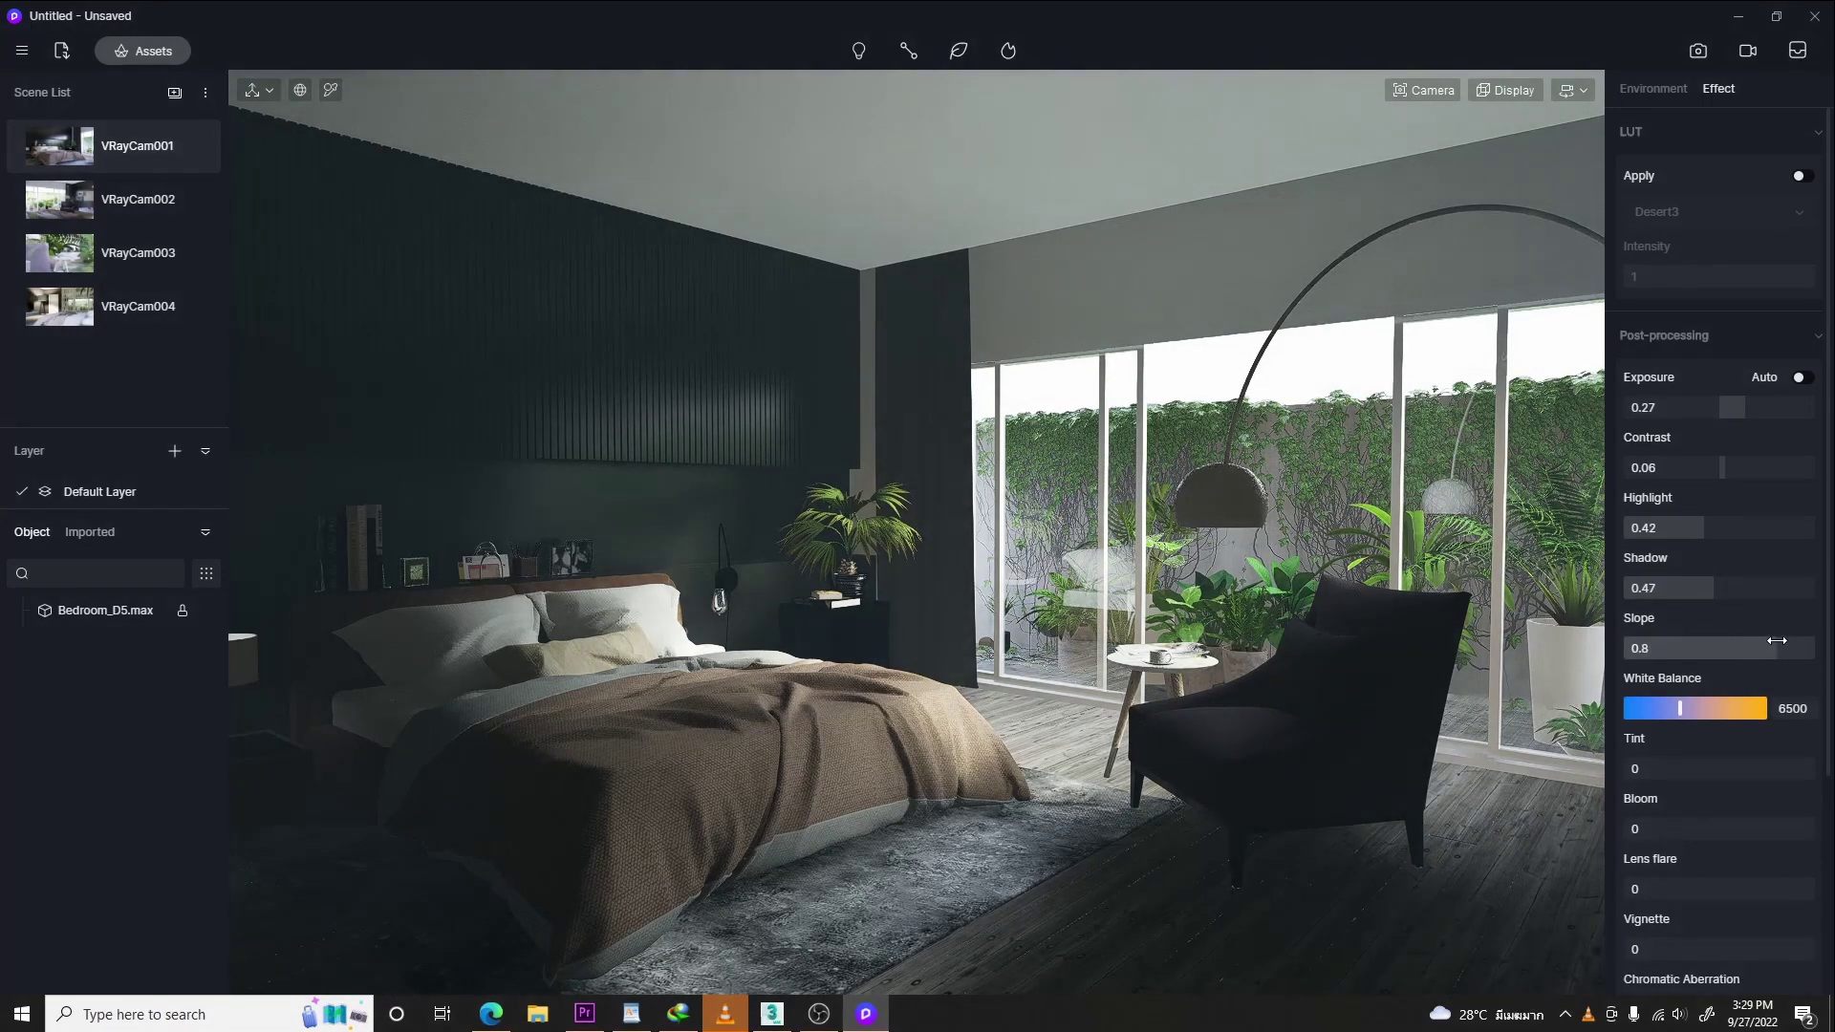
# - Set the post-processing Bloom to 0.22 and review the remaining effect and style options
pyautogui.scroll(-3, 1828, 674)
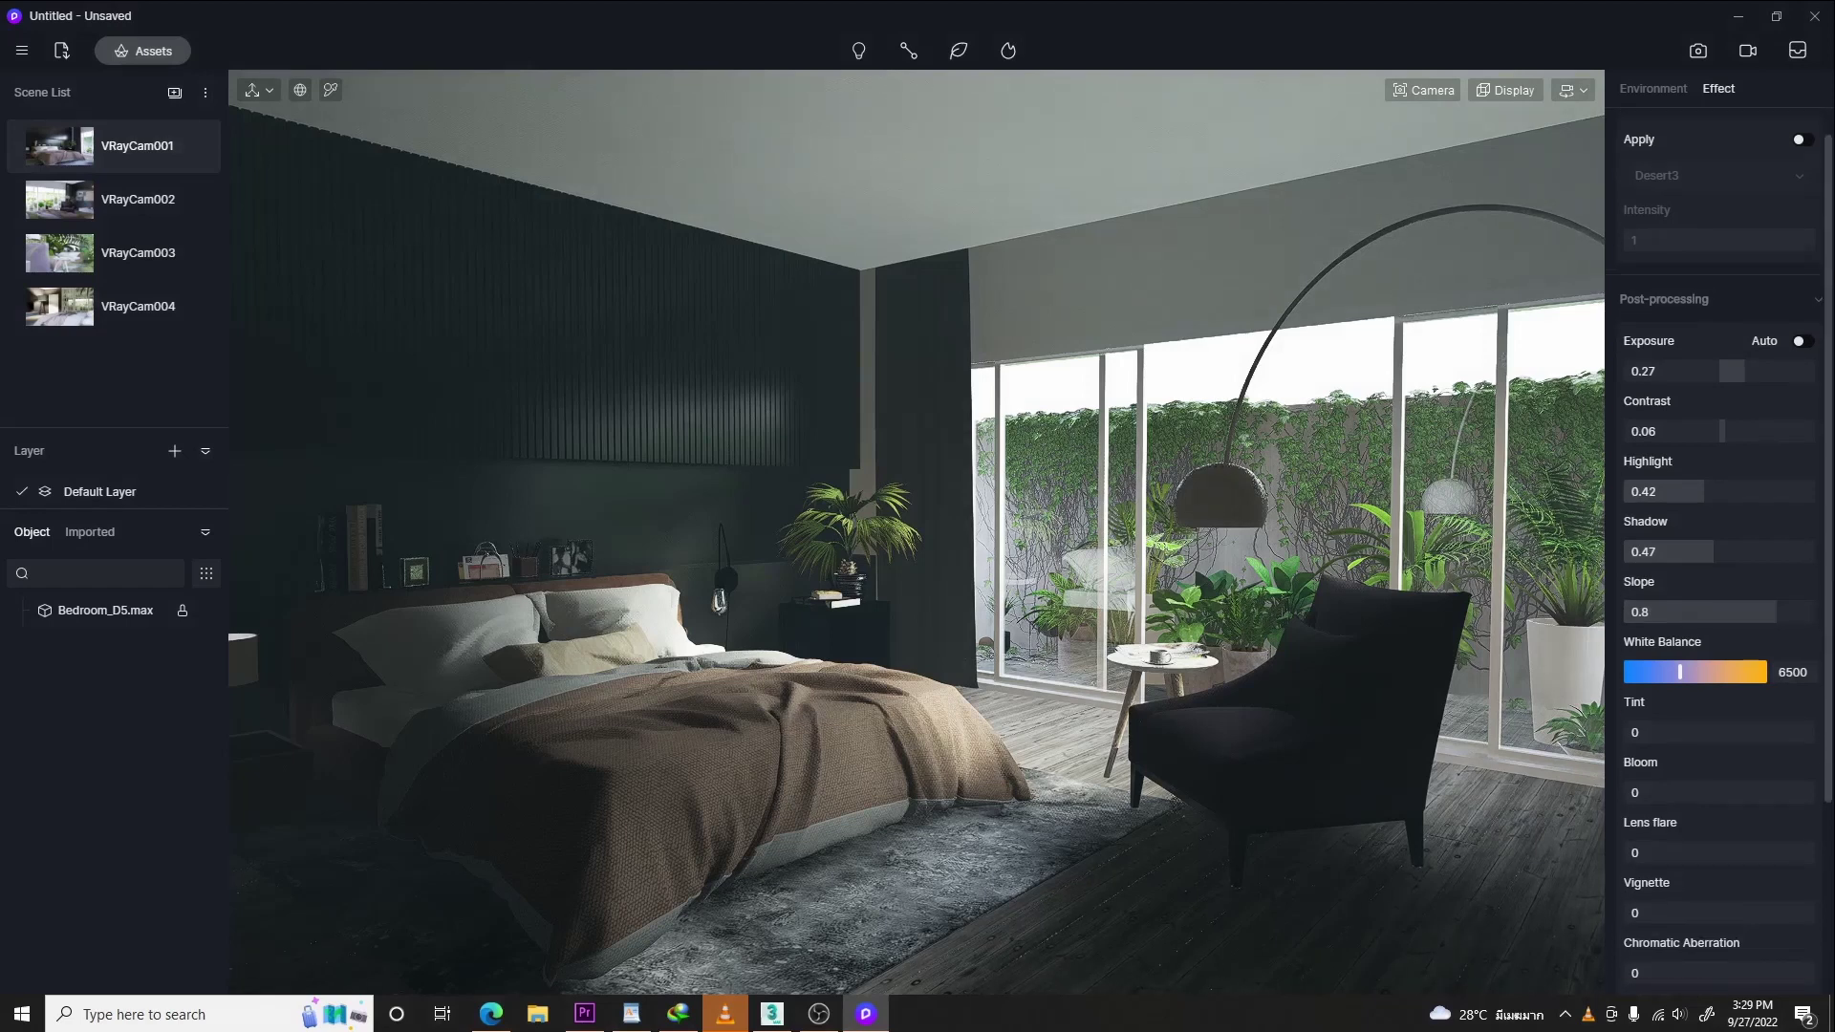
pyautogui.moveTo(1646, 706); pyautogui.dragTo(1666, 707)
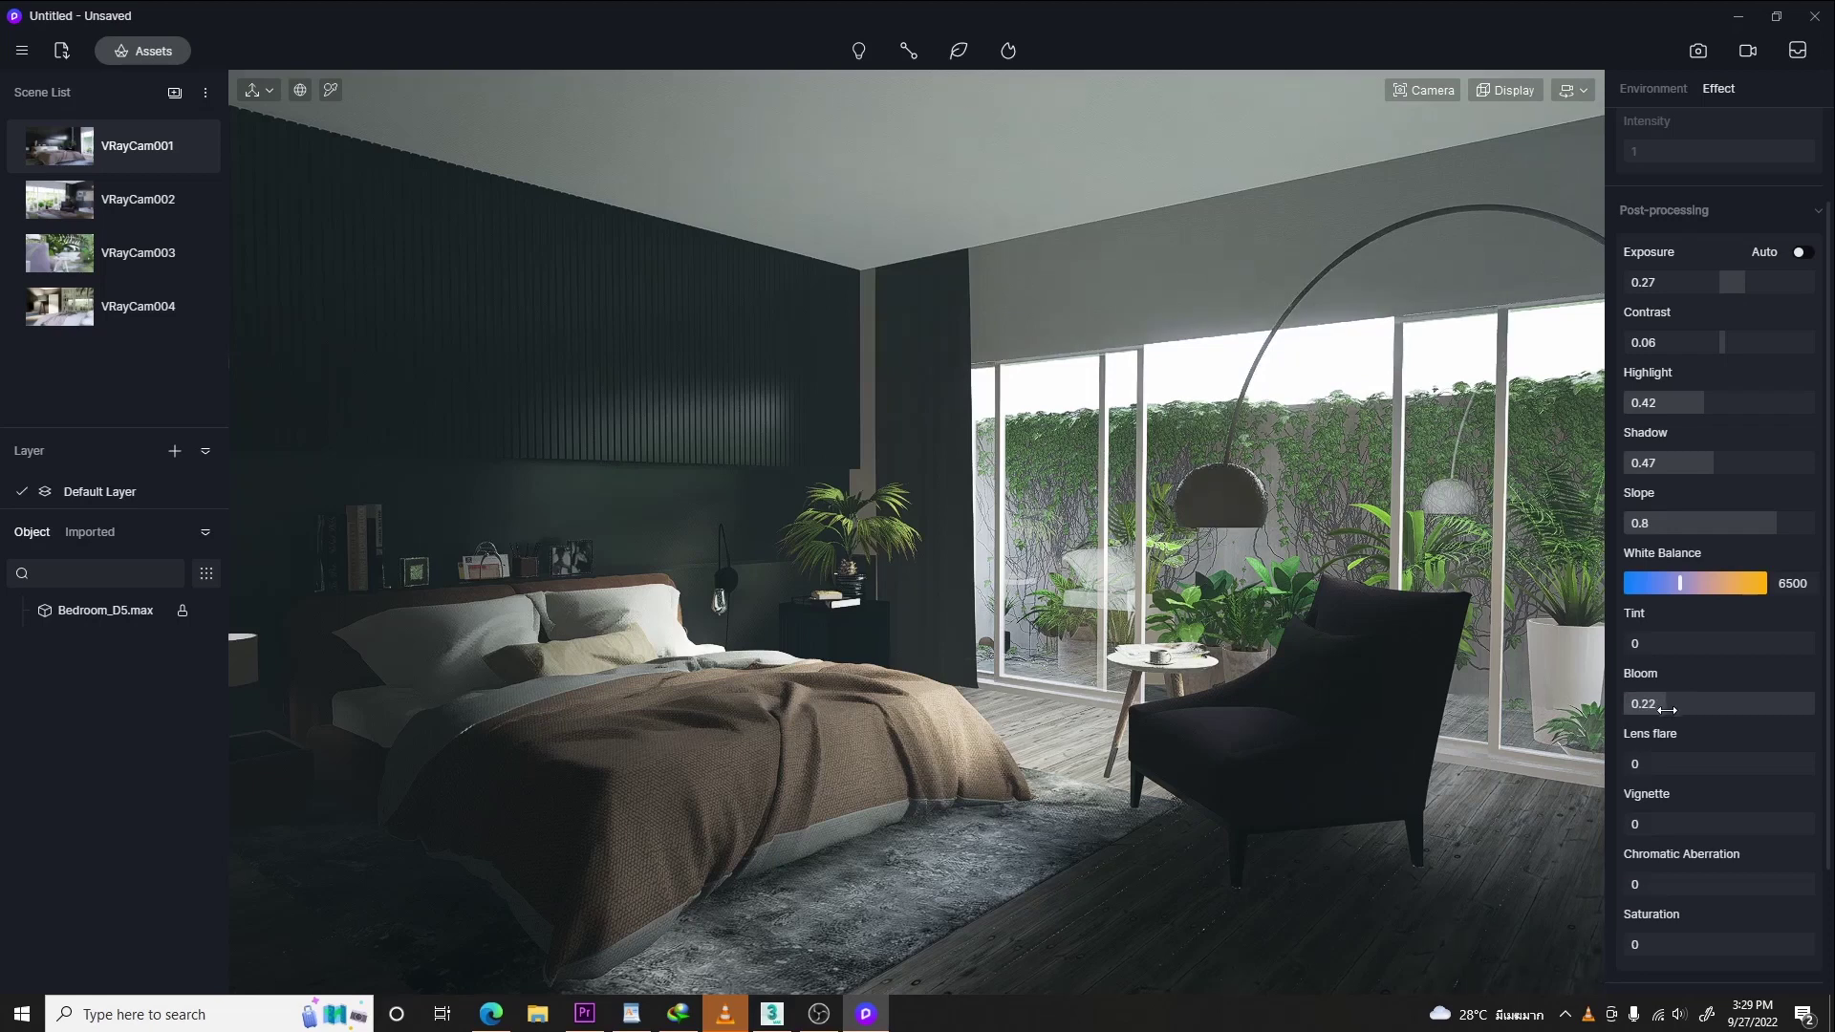
pyautogui.scroll(-2, 1828, 746)
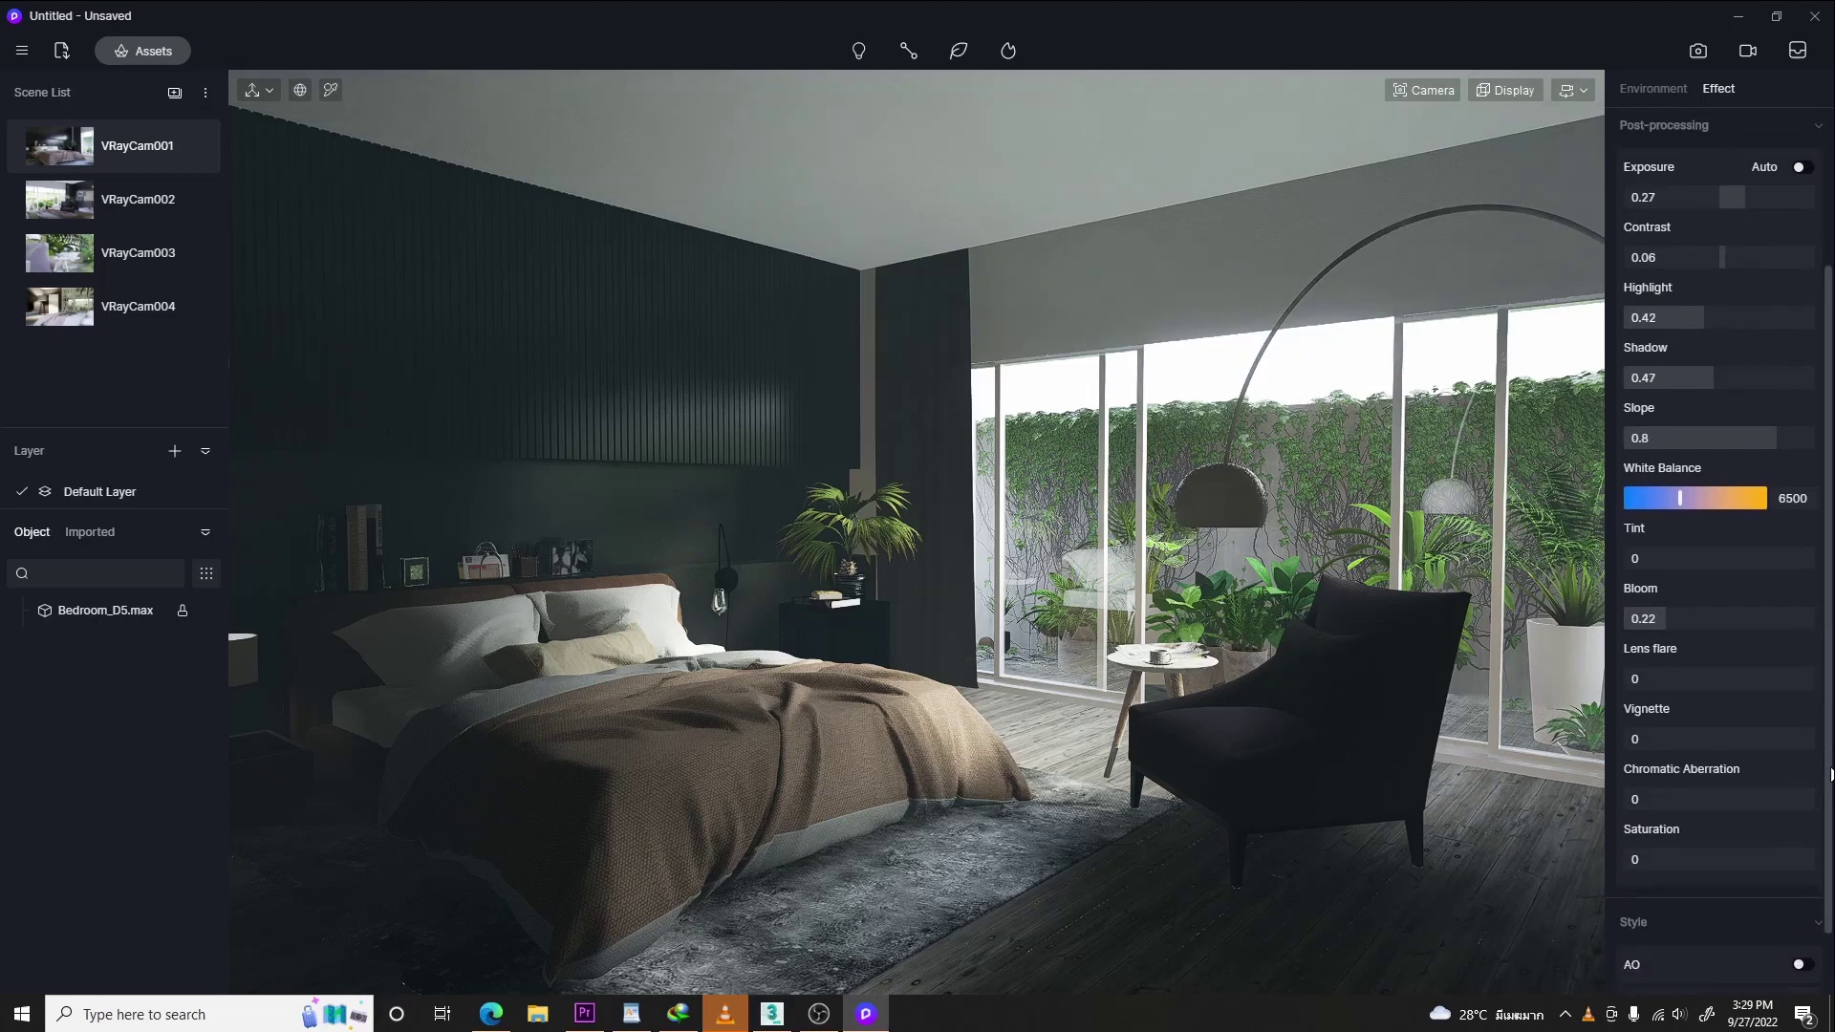
pyautogui.scroll(-1, 1830, 774)
pyautogui.scroll(5, 1707, 550)
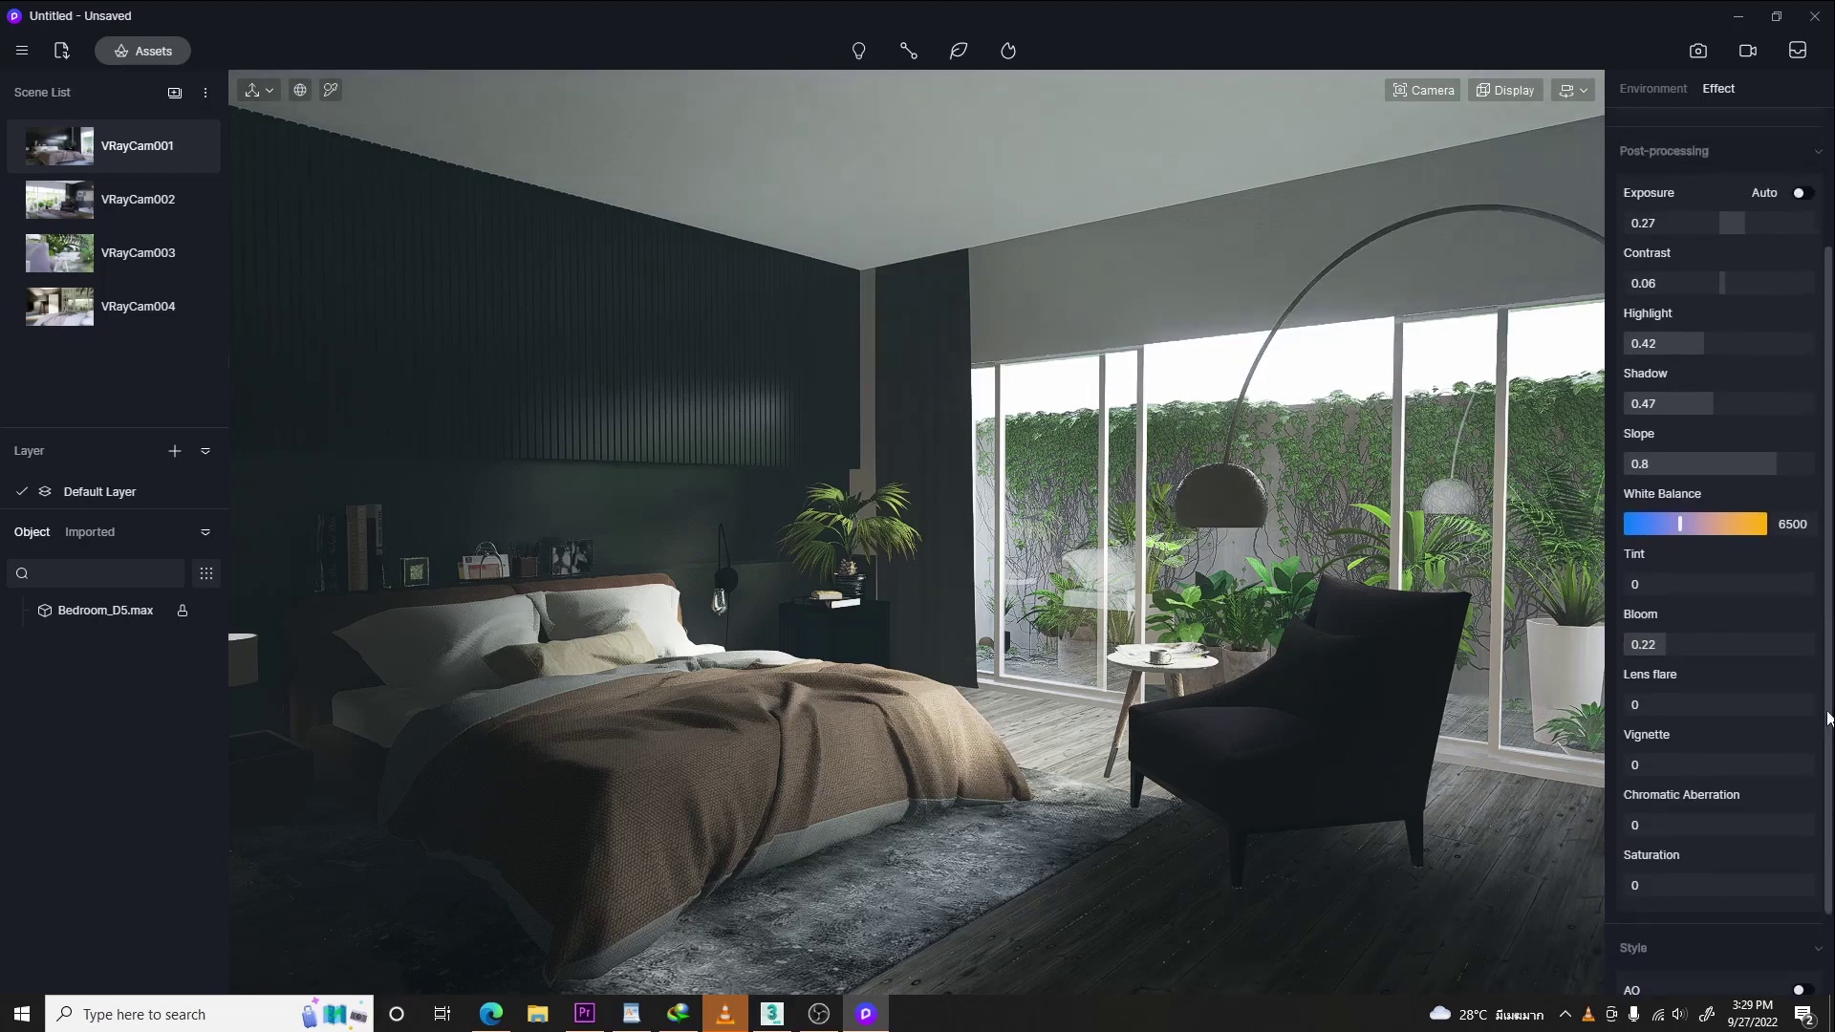
# - Lower the camera exposure to 0.16EV and raise the fog amount to 2.31
pyautogui.click(1425, 86)
pyautogui.moveTo(1439, 181); pyautogui.dragTo(1434, 181)
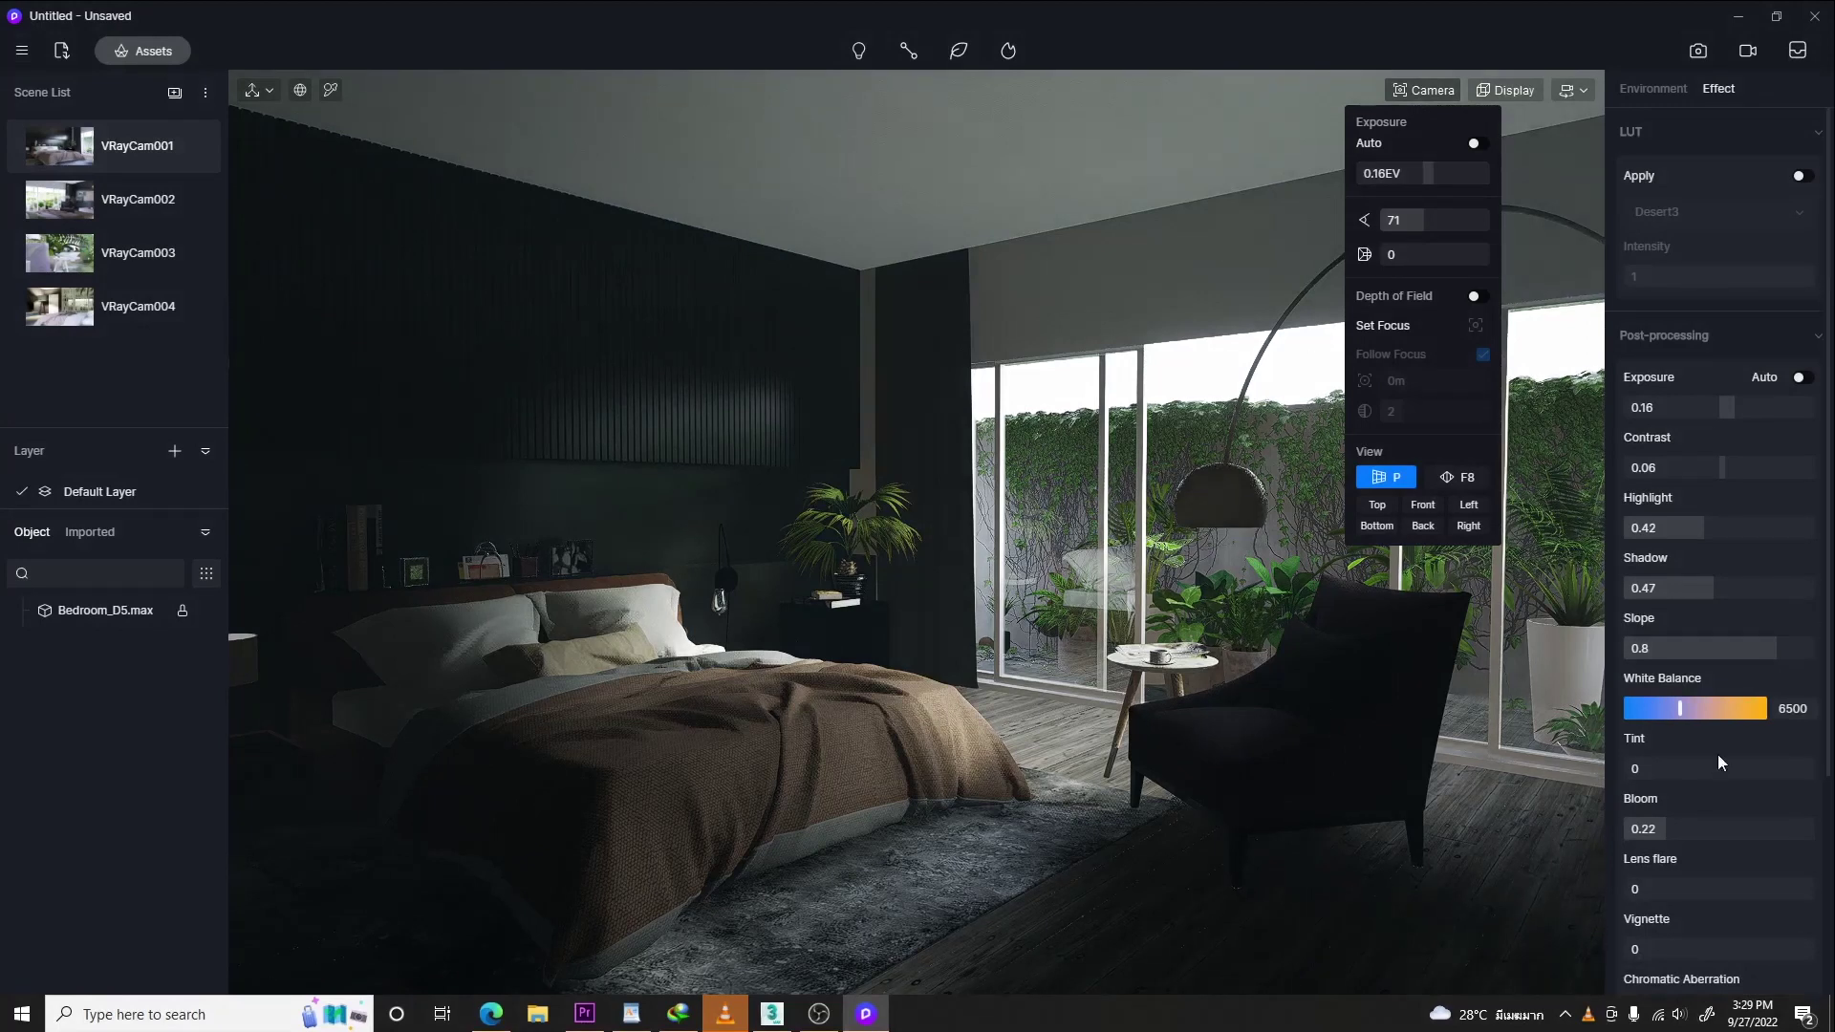
pyautogui.scroll(-5, 1768, 573)
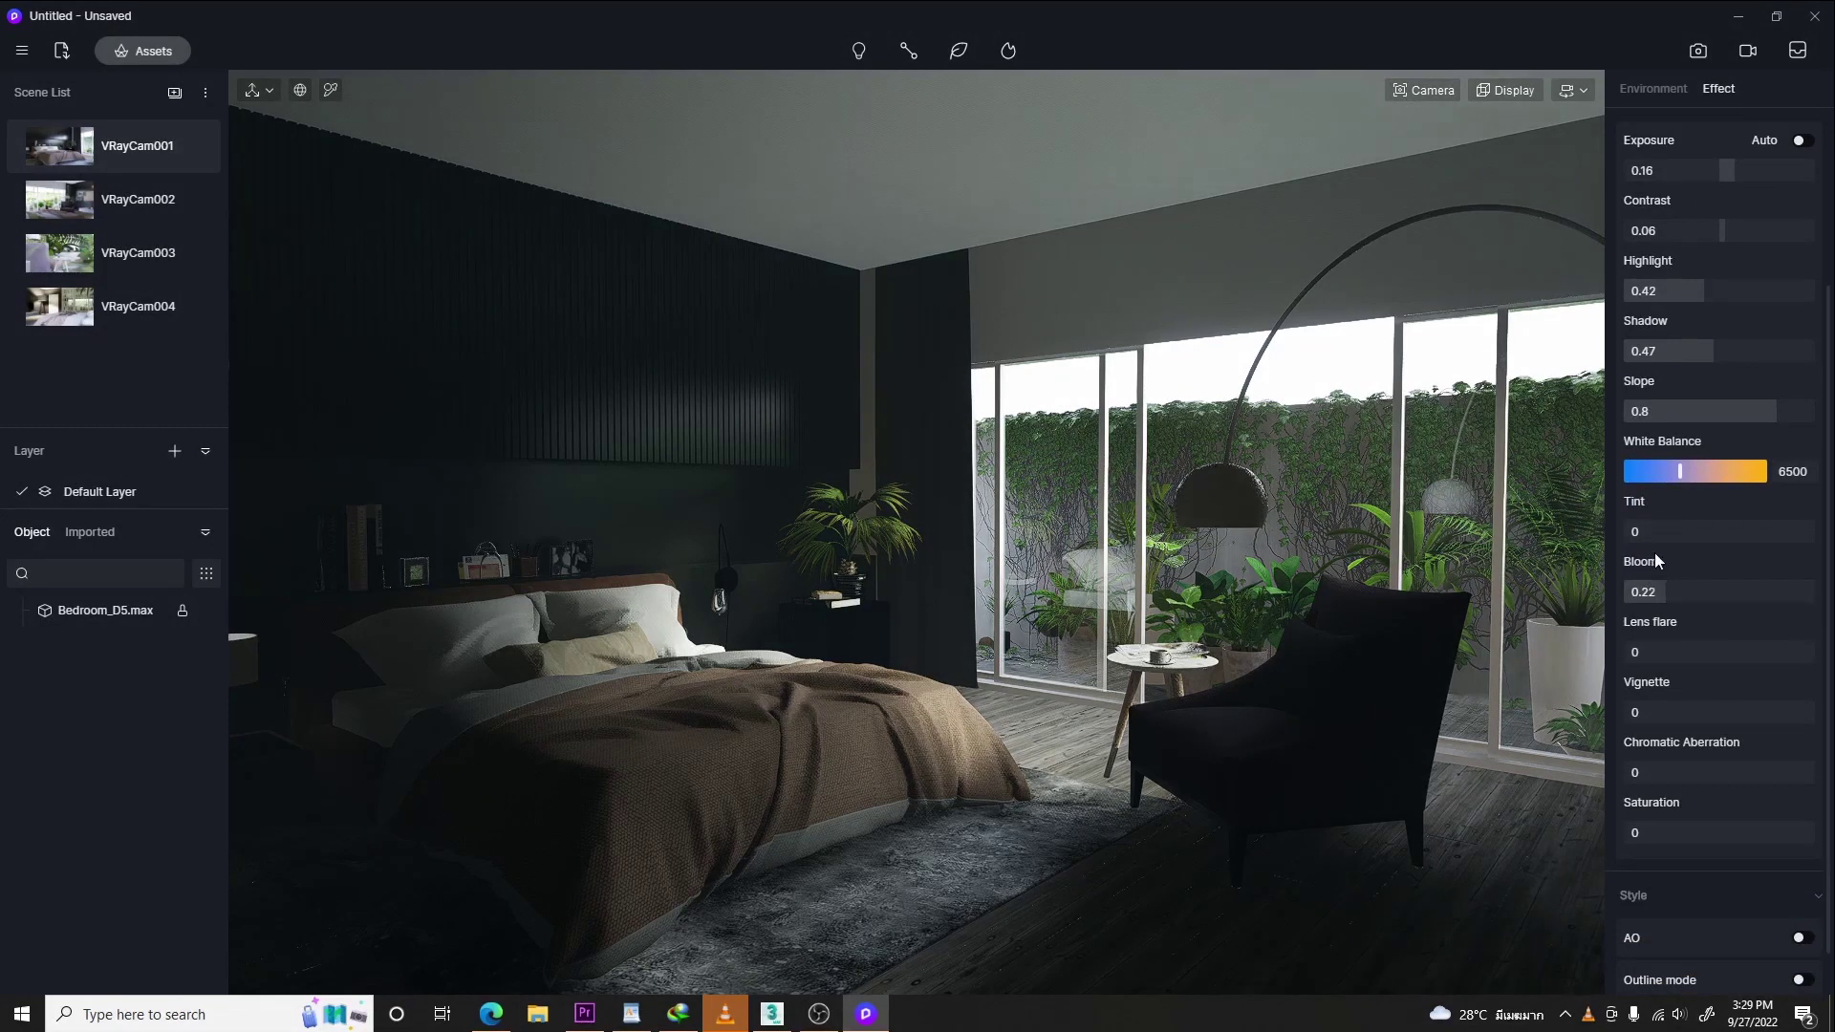
pyautogui.click(1653, 88)
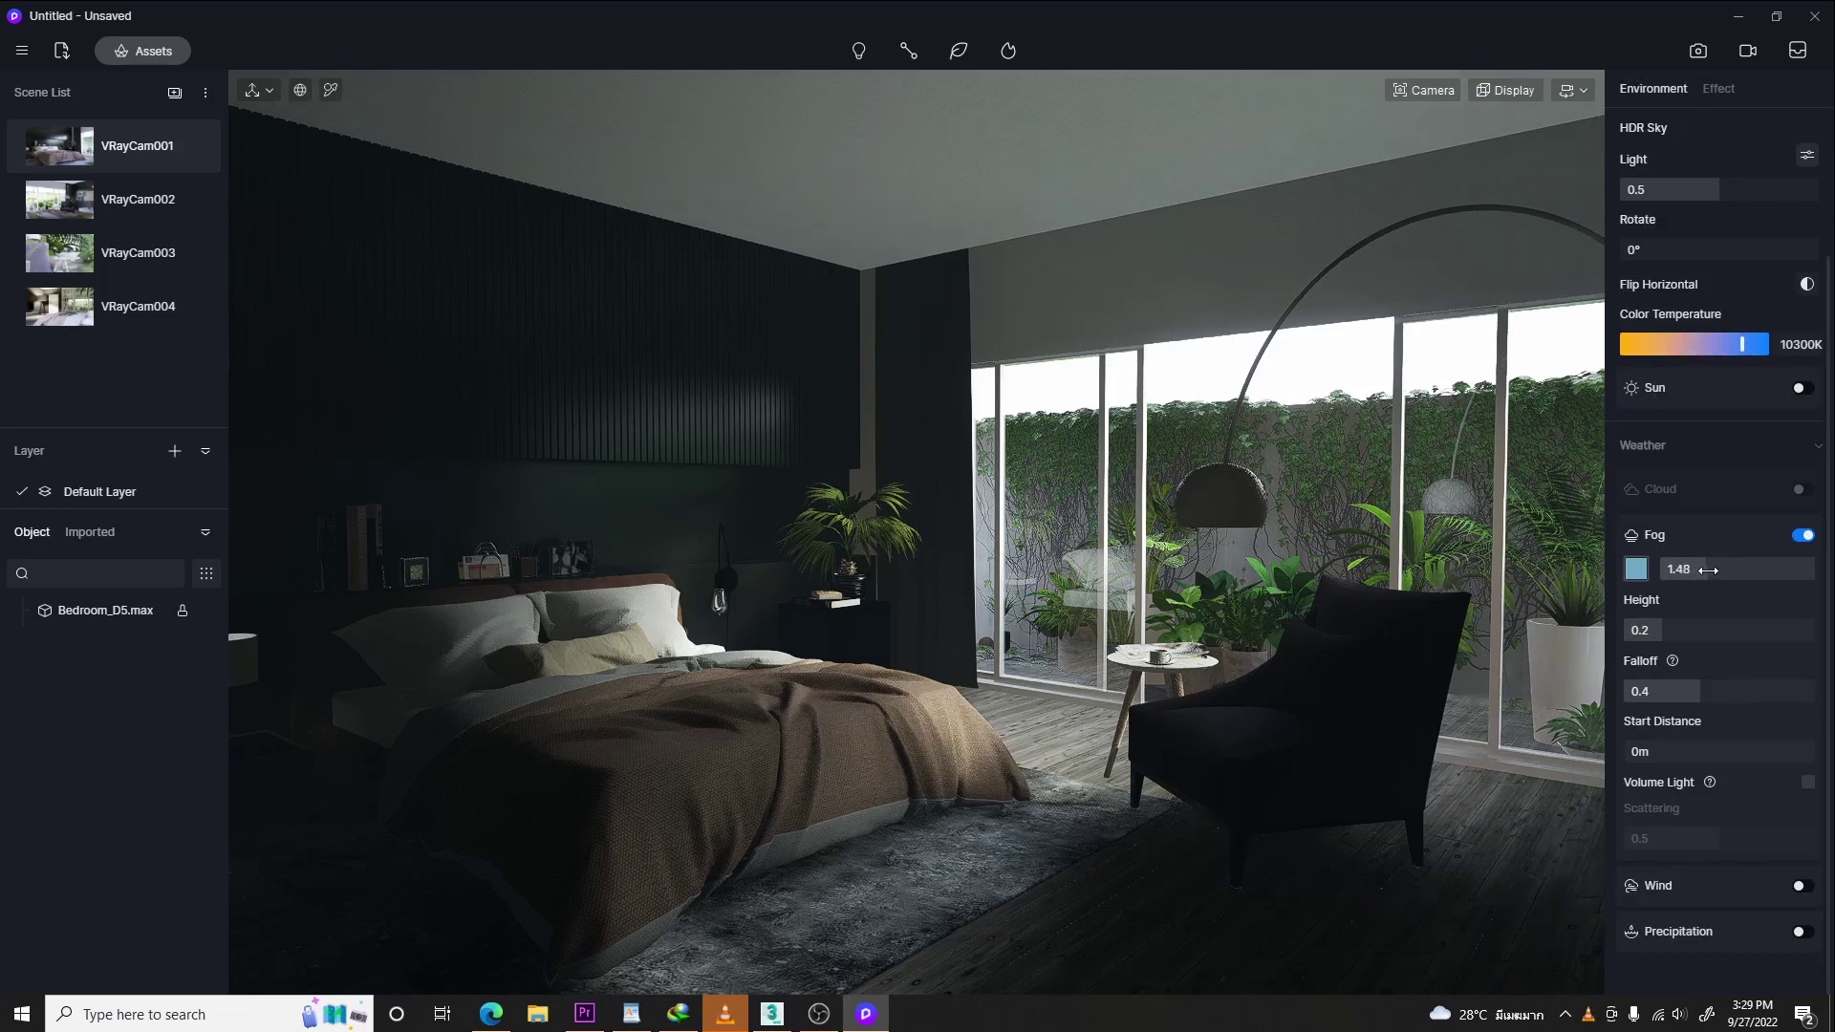
pyautogui.moveTo(1700, 570); pyautogui.dragTo(1729, 574)
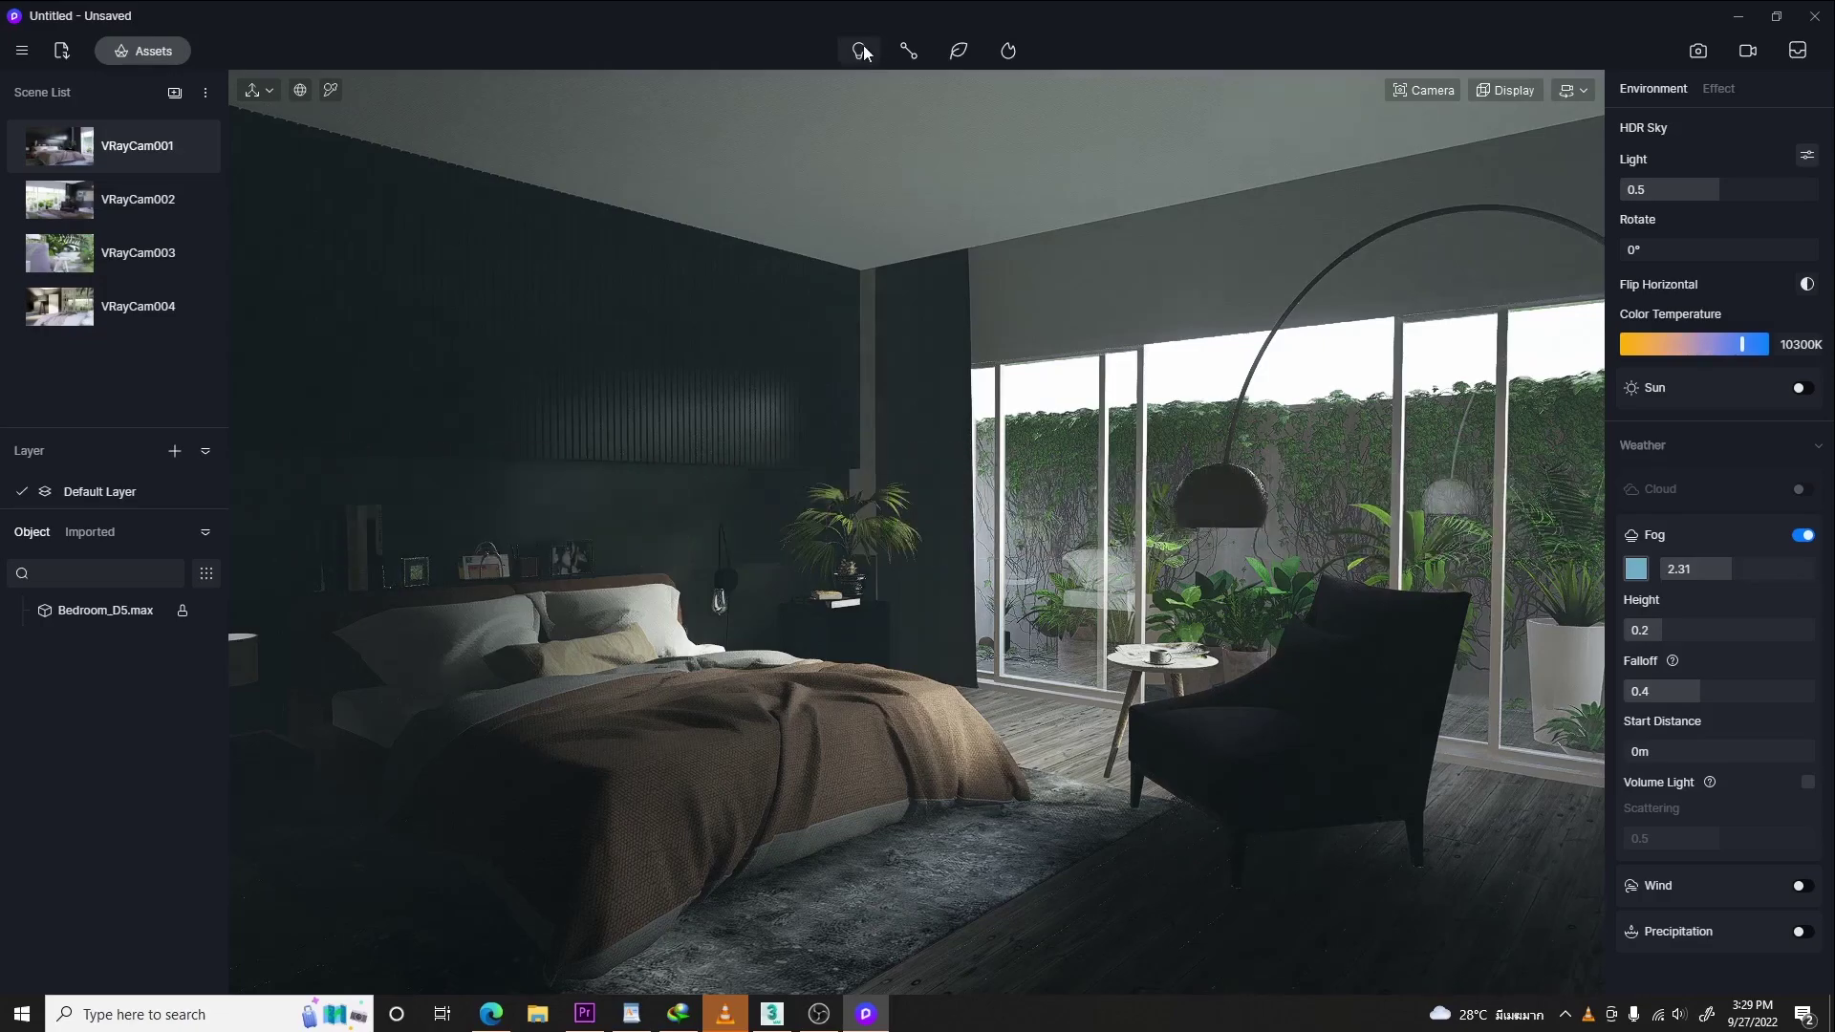
# - Add a point light at the hanging wall lamp's bulb beside the bed, on the window side
pyautogui.click(858, 52)
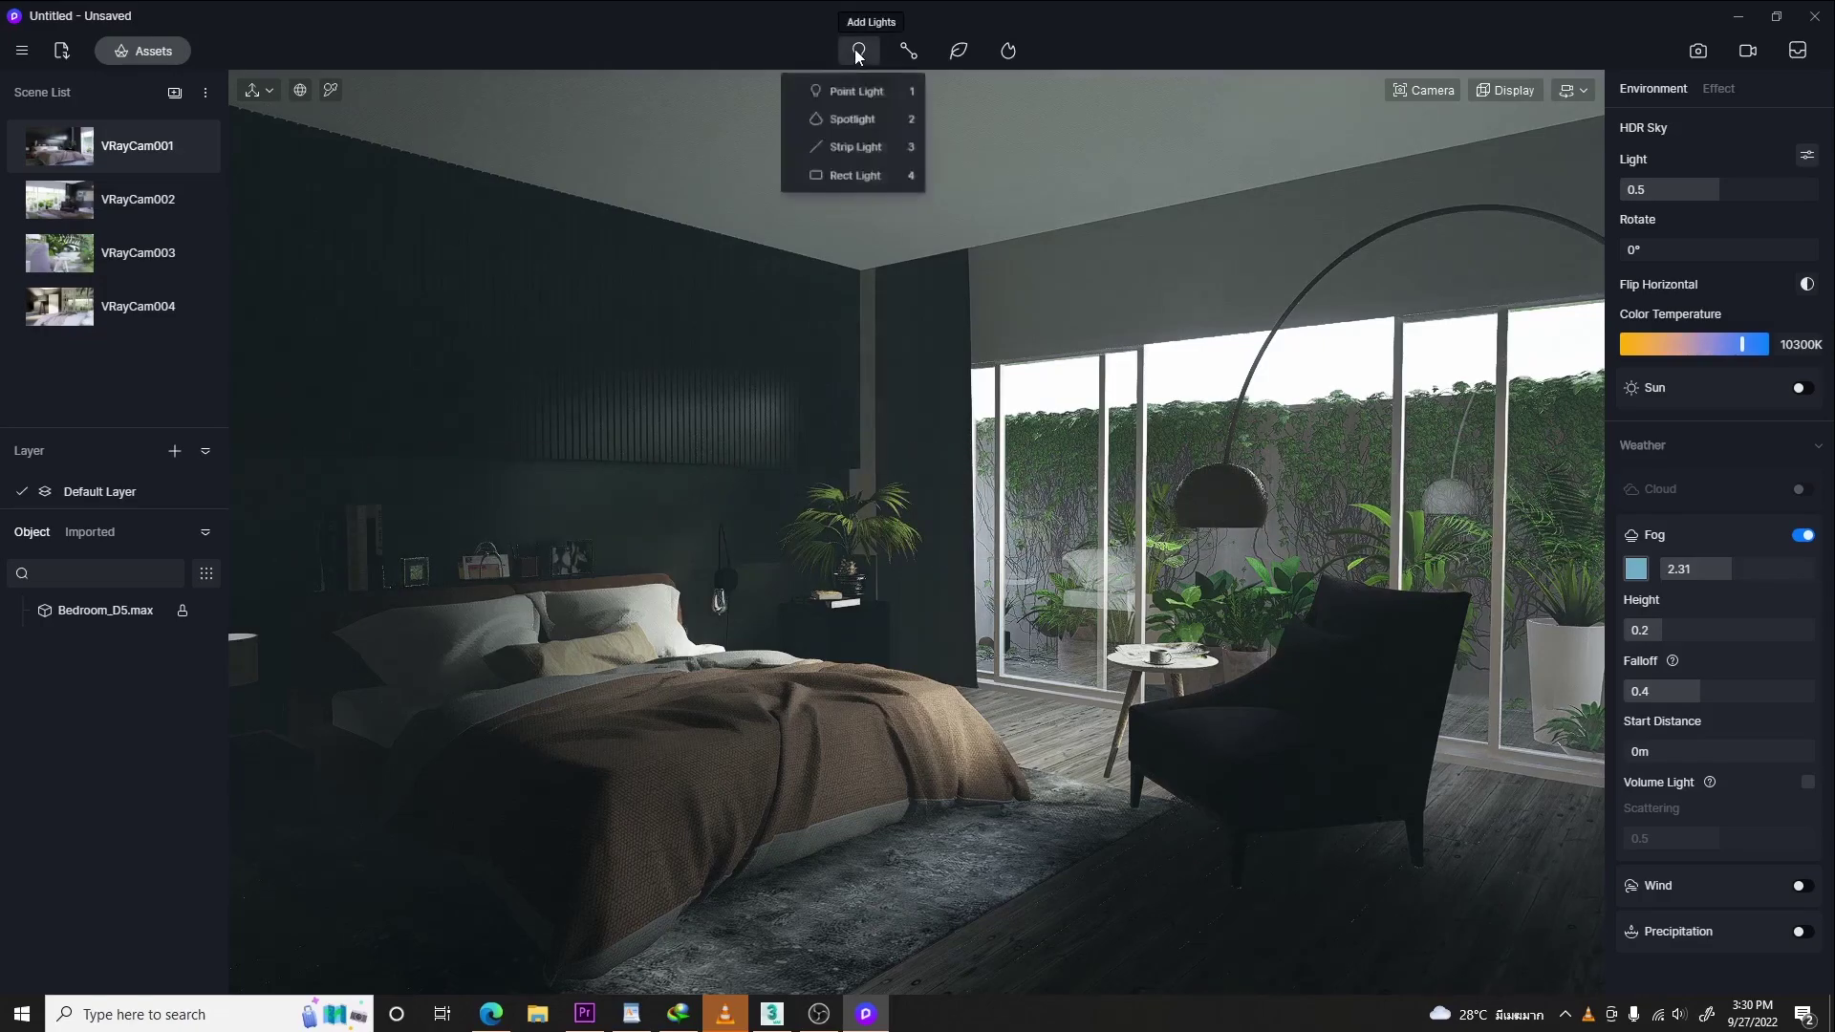
pyautogui.click(845, 93)
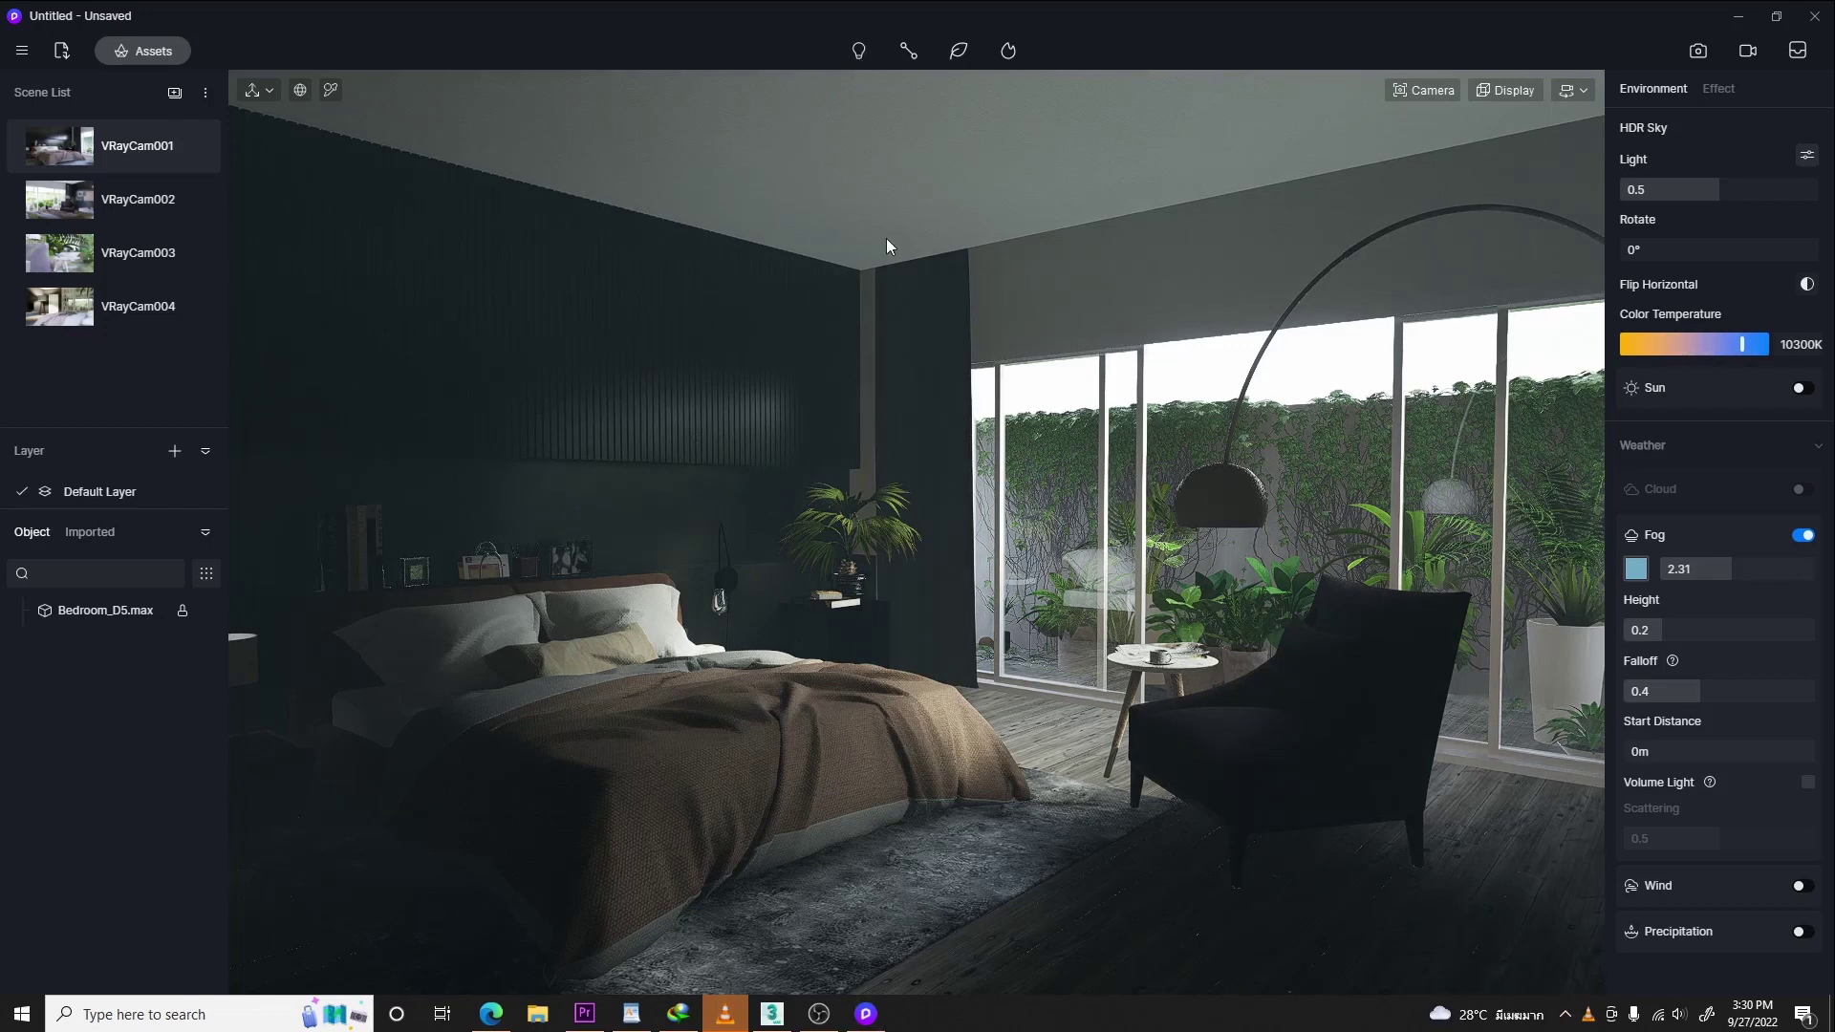
pyautogui.click(855, 53)
pyautogui.click(857, 92)
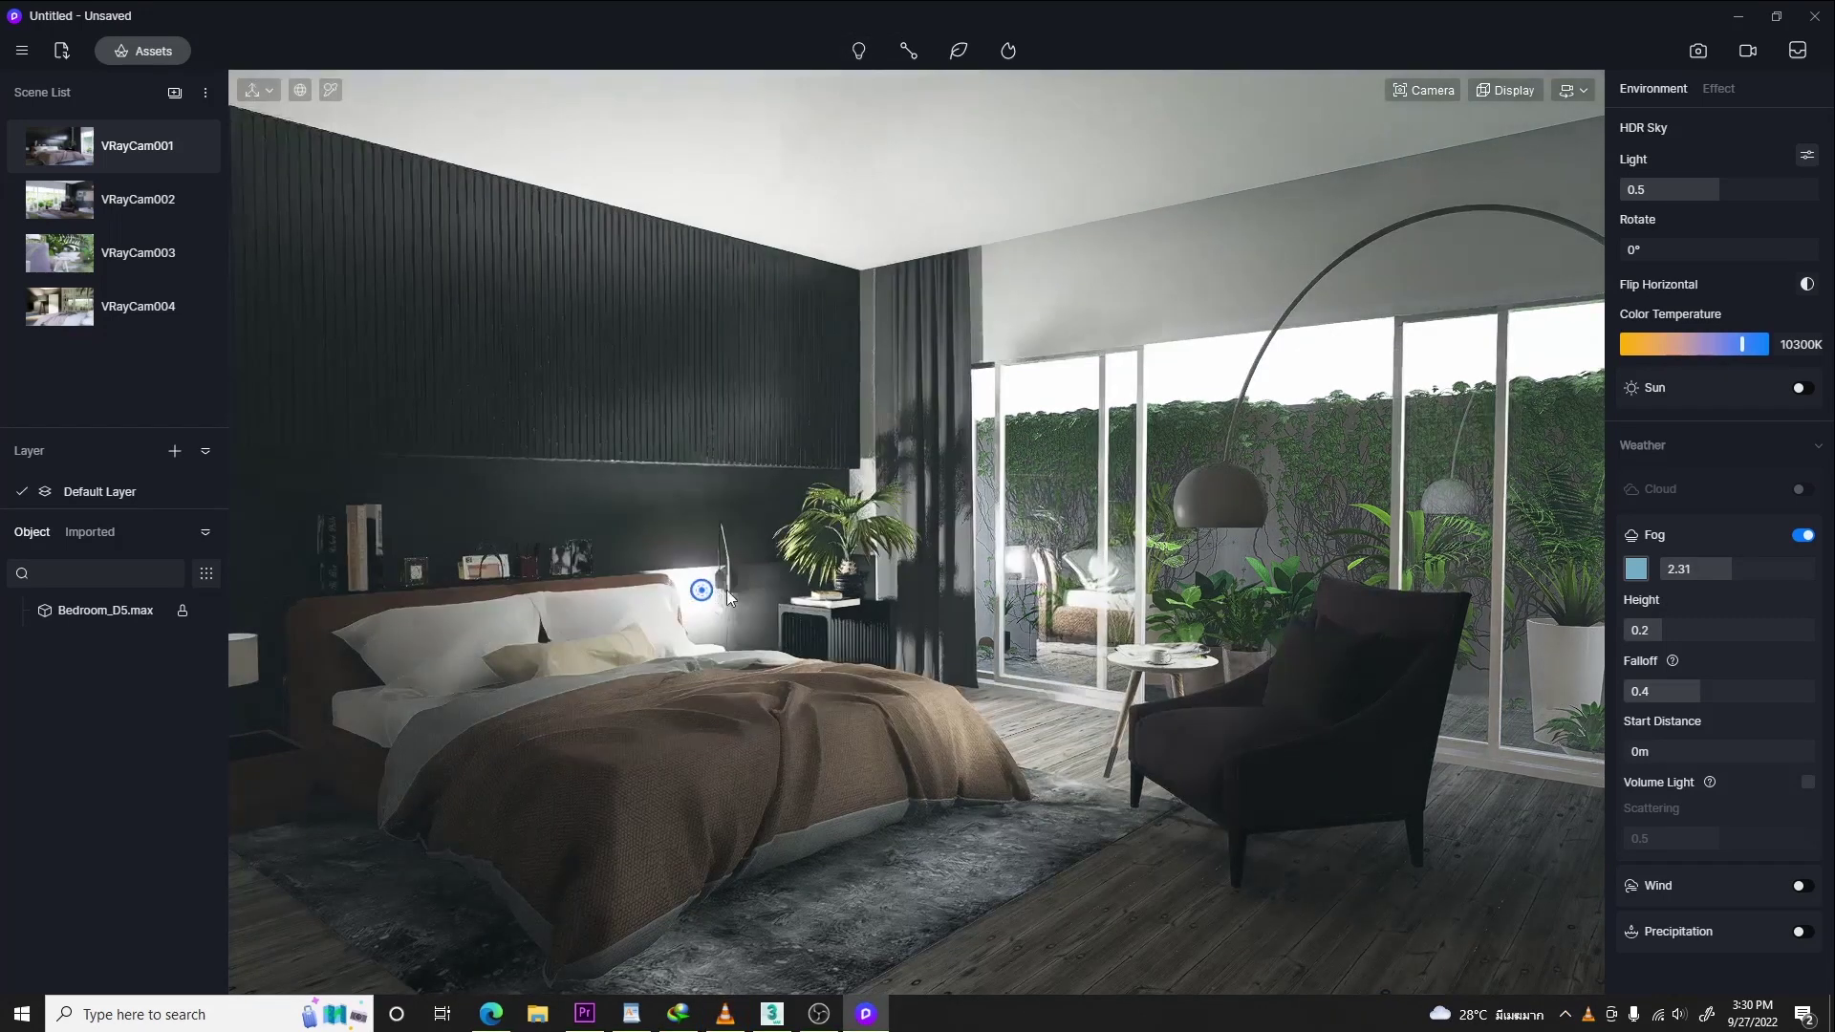
pyautogui.click(724, 612)
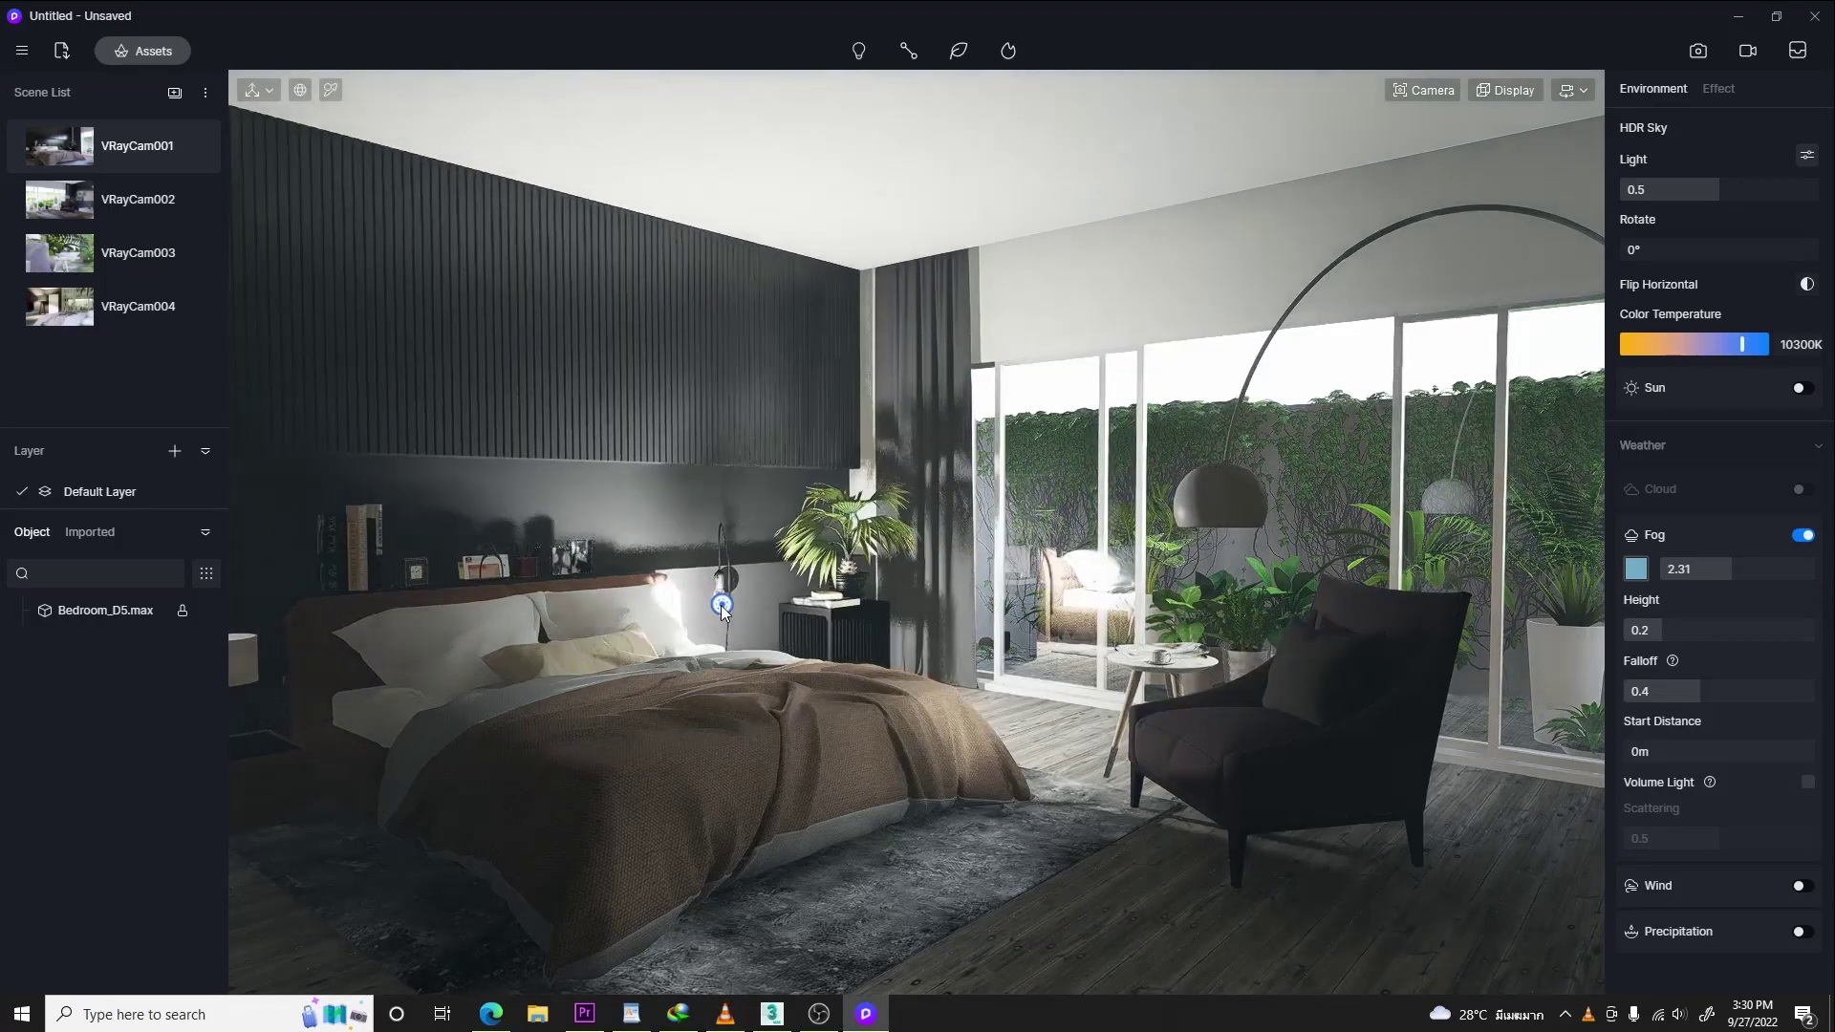
pyautogui.click(722, 605)
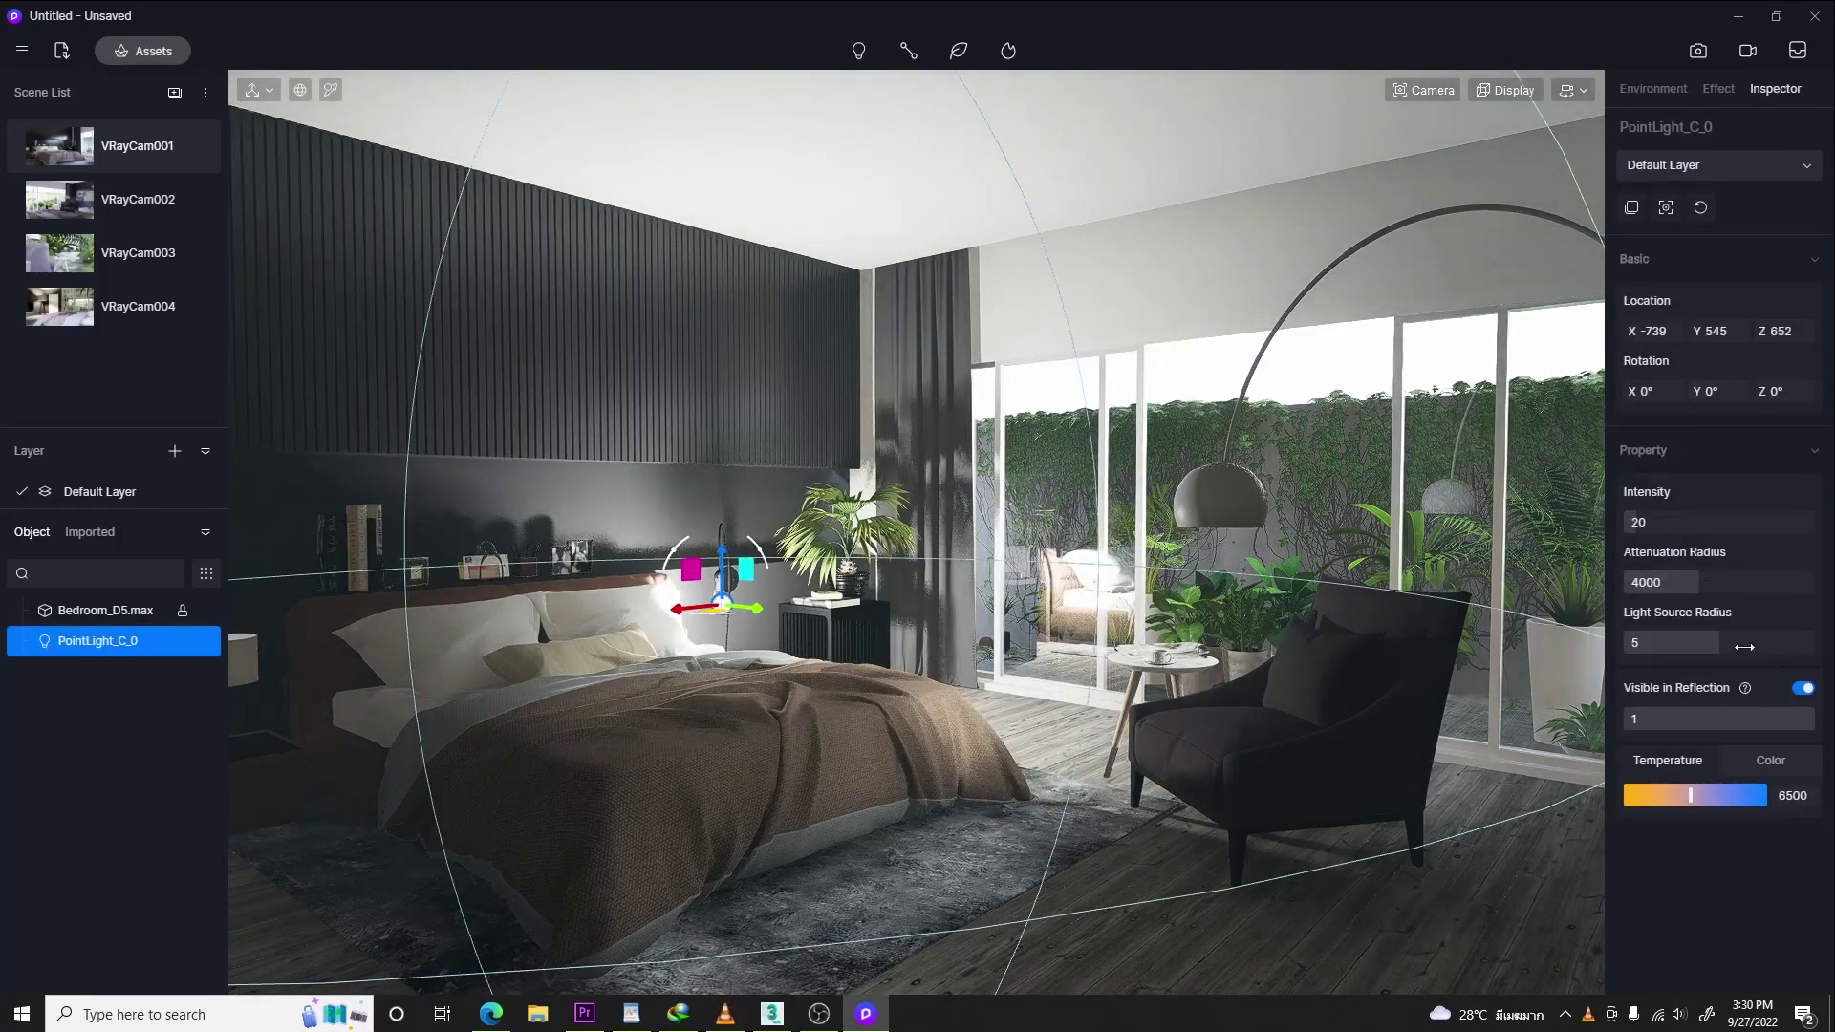
# - Set the point light's Intensity to 5, Attenuation Radius to 1270 and Light Source Radius to 4.7
pyautogui.moveTo(1641, 519); pyautogui.dragTo(1630, 520)
pyautogui.click(1735, 514)
pyautogui.press('BackSpace')
pyautogui.write('5')
pyautogui.press('Return')
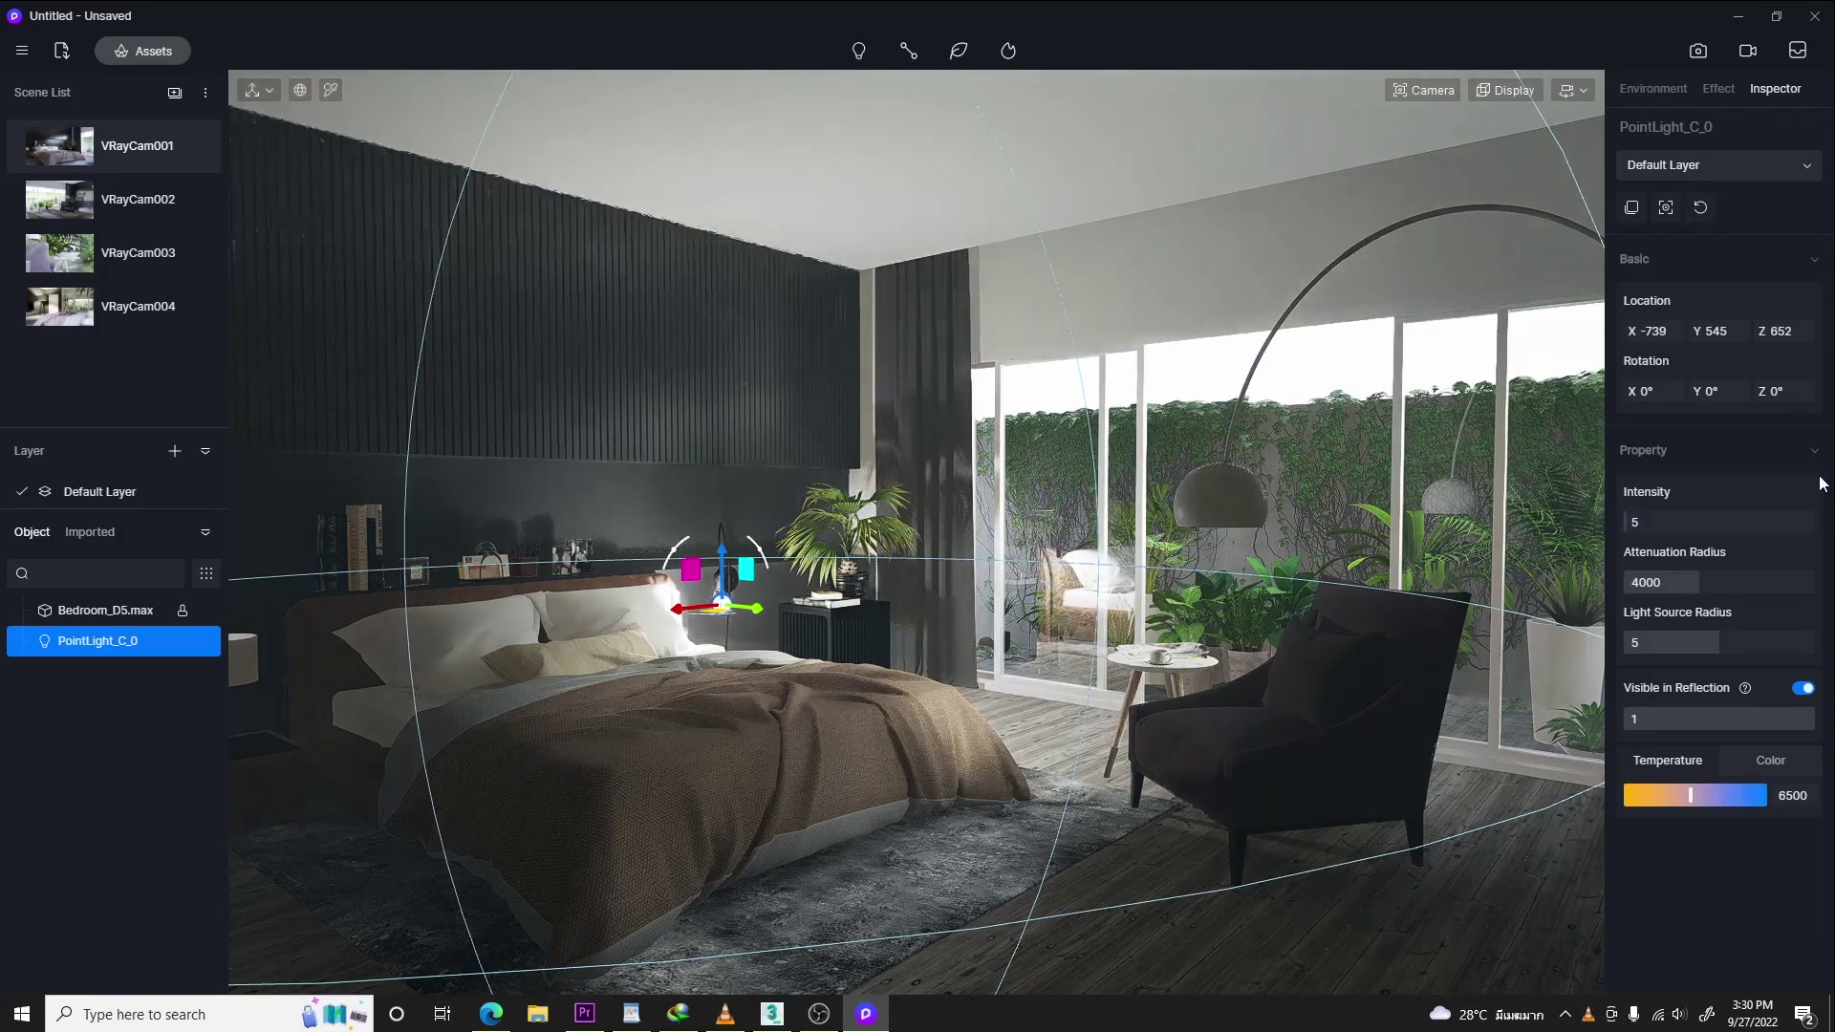
pyautogui.moveTo(1718, 643)
pyautogui.mouseDown()
pyautogui.moveTo(1646, 647)
pyautogui.moveTo(1713, 647)
pyautogui.mouseUp()
pyautogui.moveTo(1697, 583); pyautogui.dragTo(1660, 582)
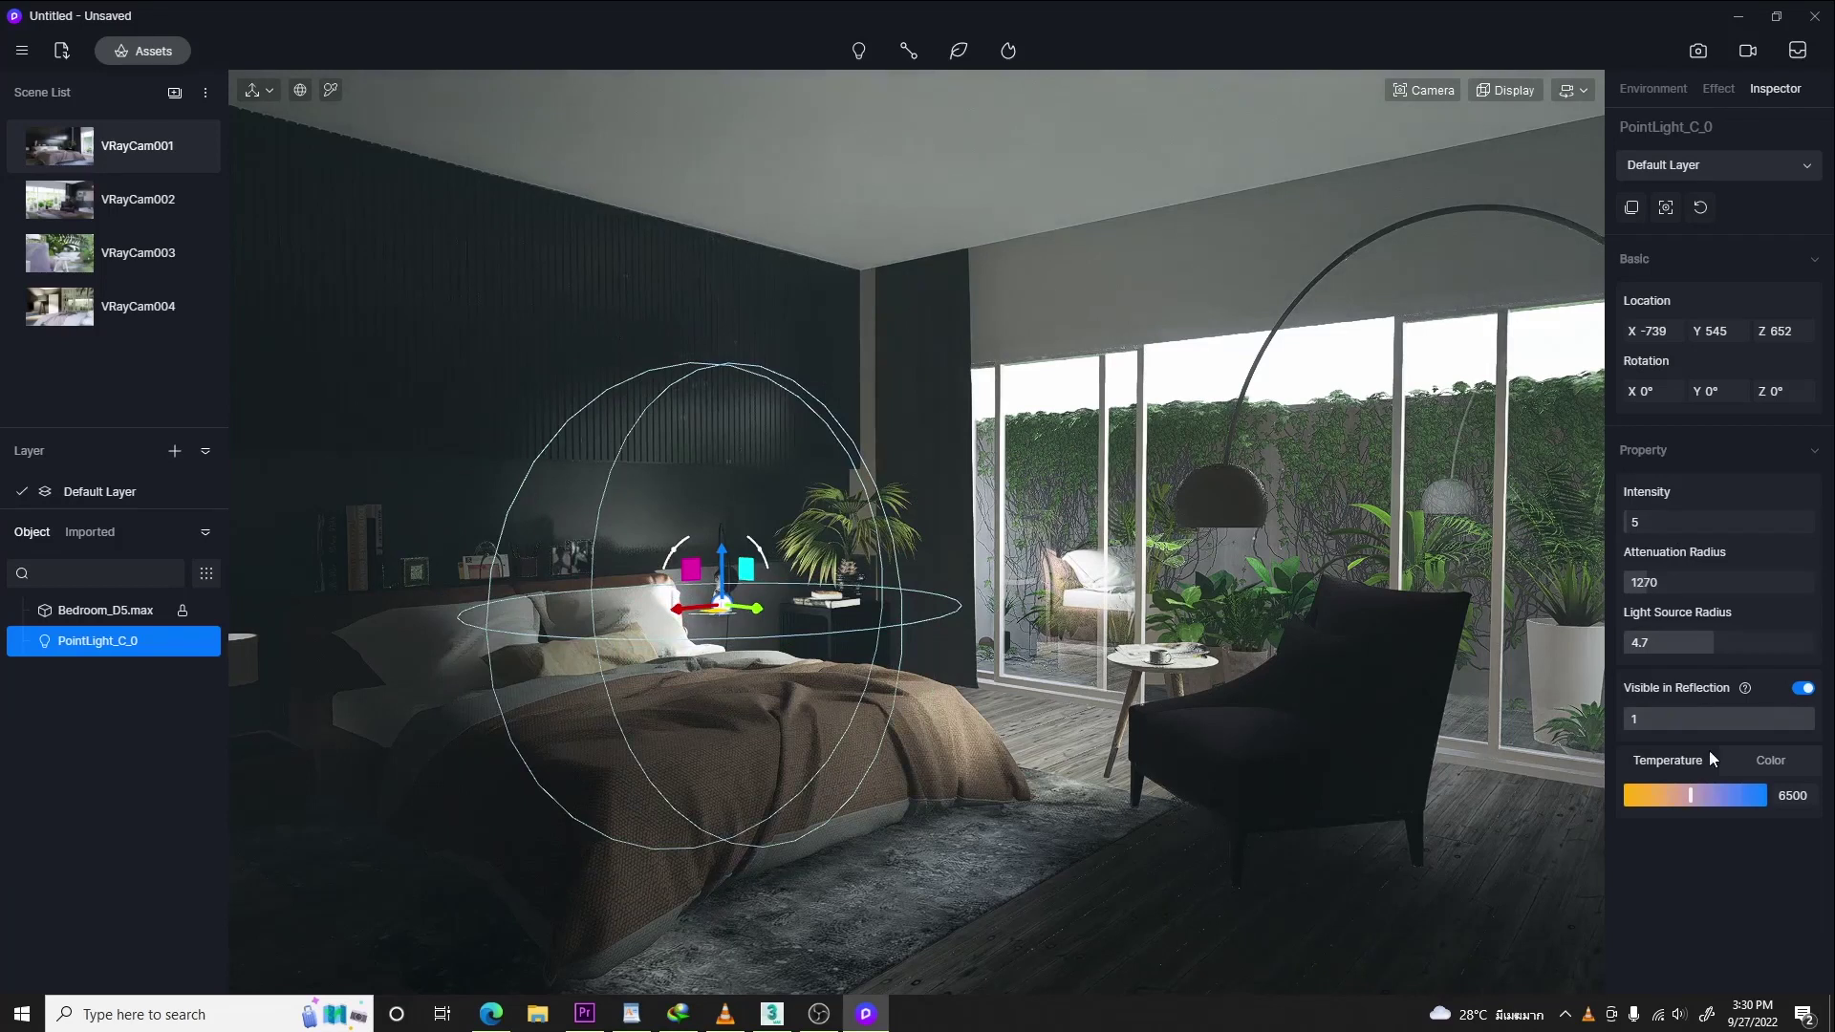
# - Warm the point light to a temperature of 2800 and reduce its Intensity to 3
pyautogui.moveTo(1792, 794); pyautogui.dragTo(1797, 794)
pyautogui.click(1793, 795)
pyautogui.write('3200')
pyautogui.press('Return')
pyautogui.click(1803, 797)
pyautogui.write('2800')
pyautogui.press('Return')
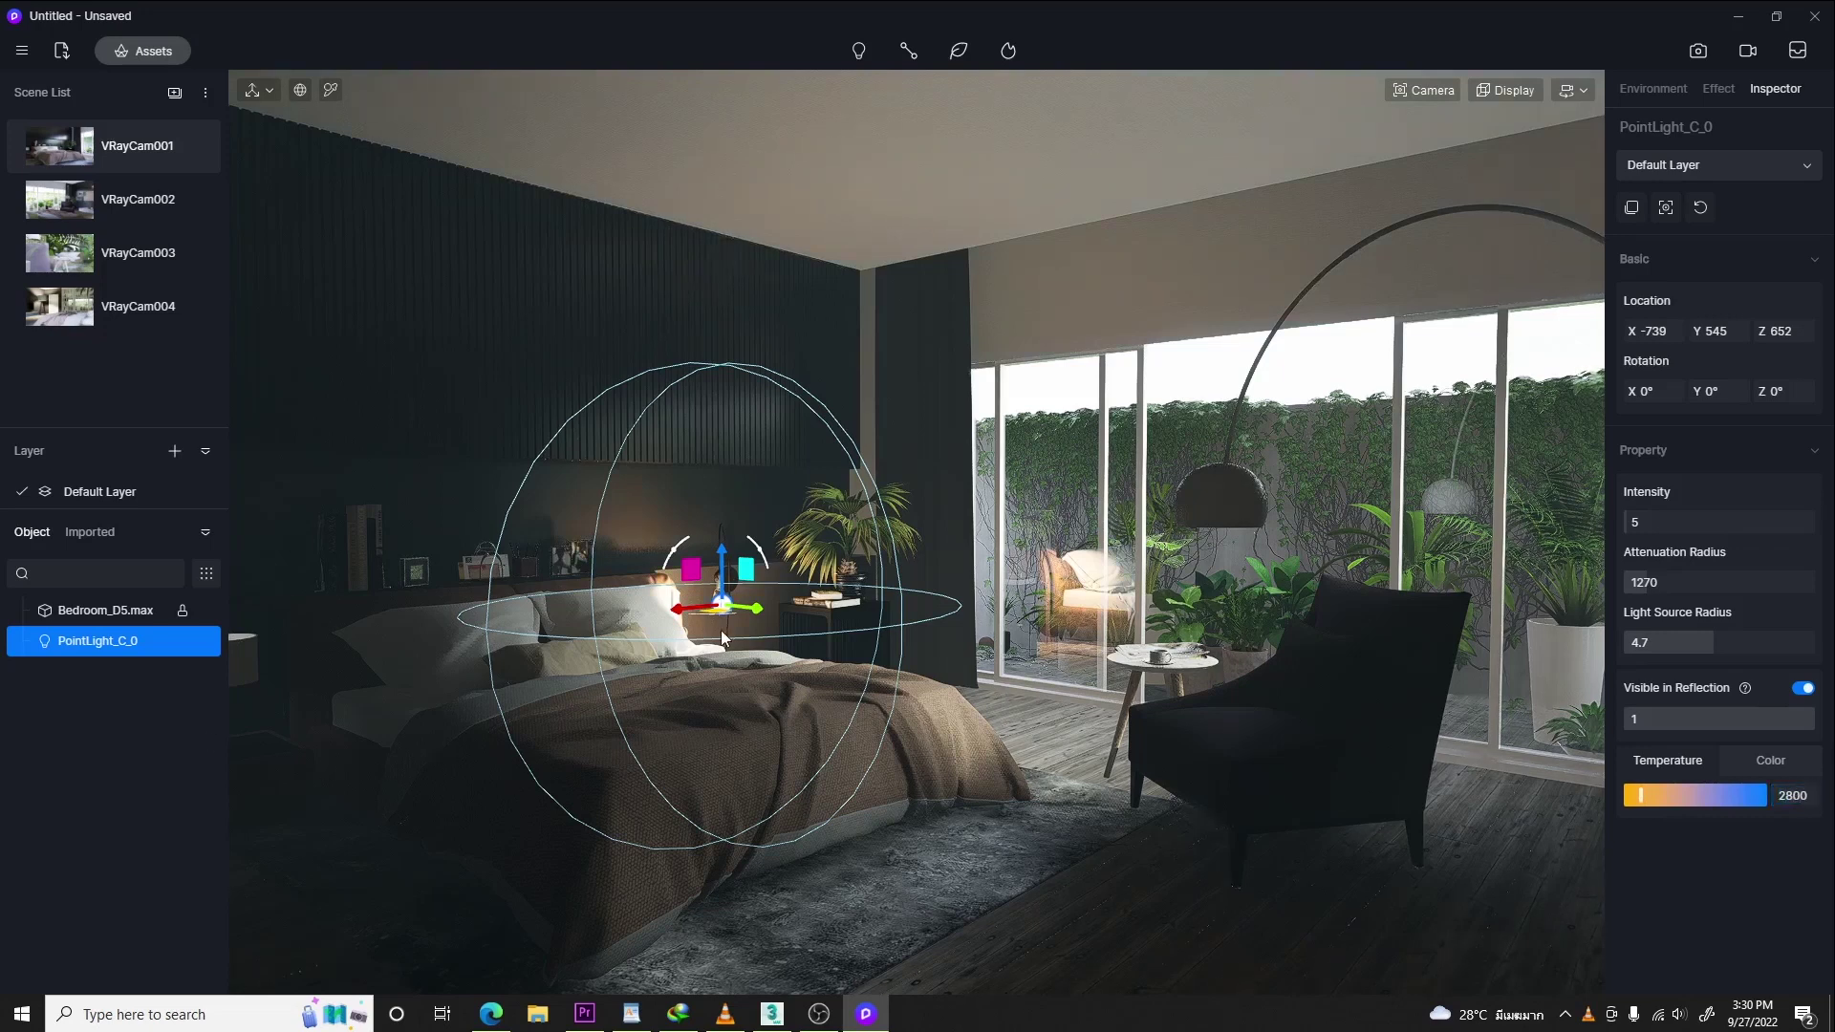
pyautogui.click(1630, 522)
pyautogui.write('3')
pyautogui.press('Return')
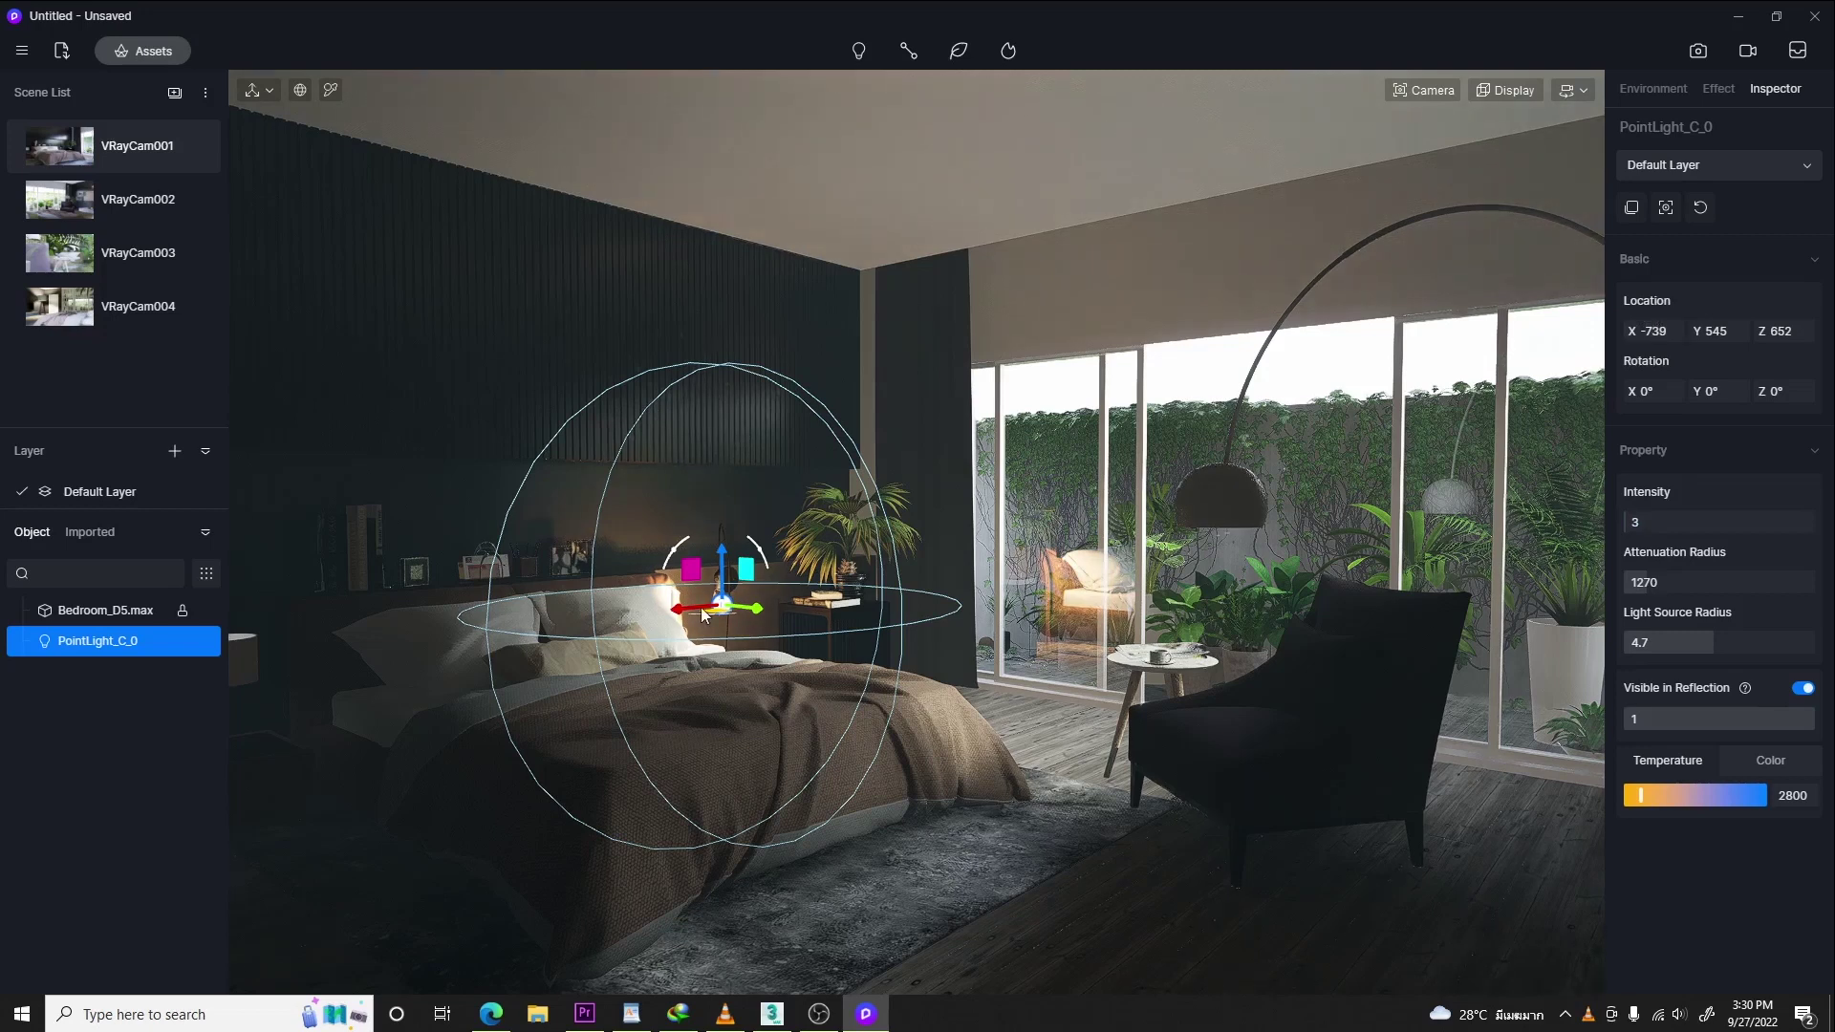
# - Duplicate the point light and place the copy in the table lamp's shade on the opposite nightstand, at X 1434, Y 788, Z 542
pyautogui.moveTo(684, 616); pyautogui.dragTo(205, 648)
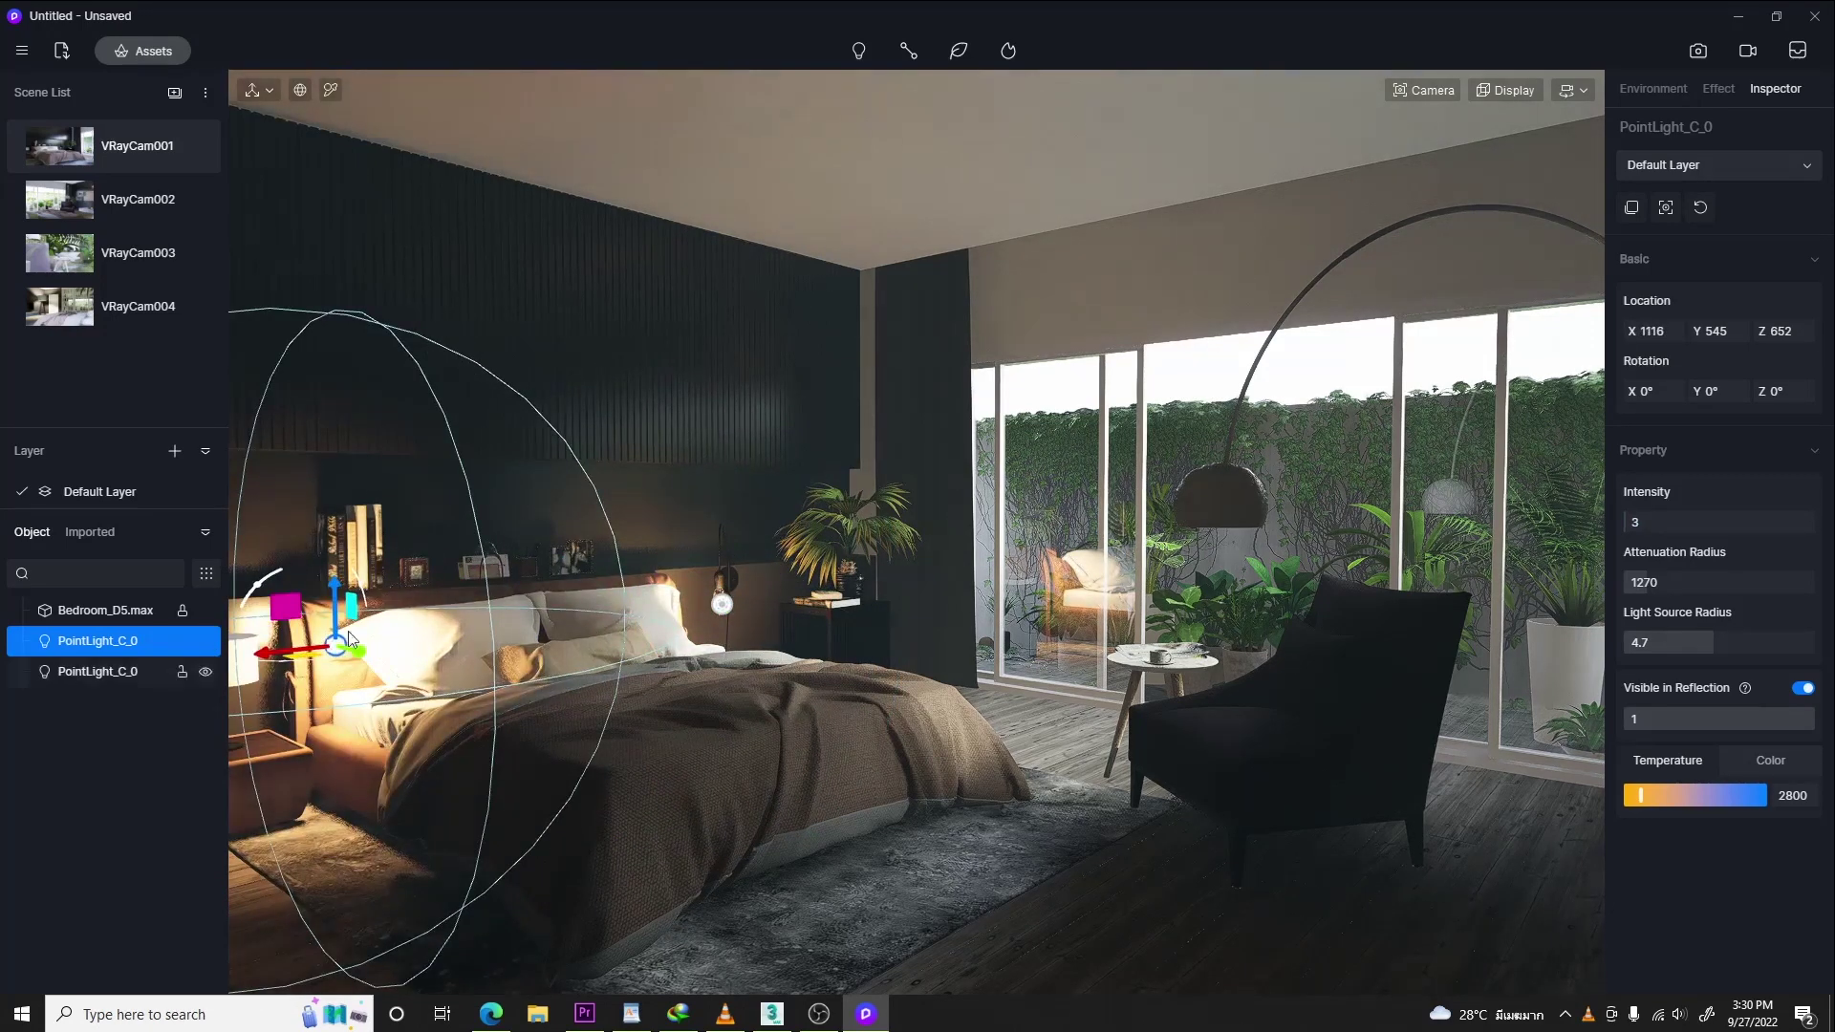
pyautogui.moveTo(508, 644); pyautogui.dragTo(644, 554, button='right')
pyautogui.moveTo(643, 554); pyautogui.dragTo(658, 598, button='middle')
pyautogui.scroll(5, 655, 612)
pyautogui.moveTo(656, 612); pyautogui.dragTo(736, 893, button='right')
pyautogui.press('q')
pyautogui.press('e')
pyautogui.moveTo(736, 719); pyautogui.dragTo(579, 656)
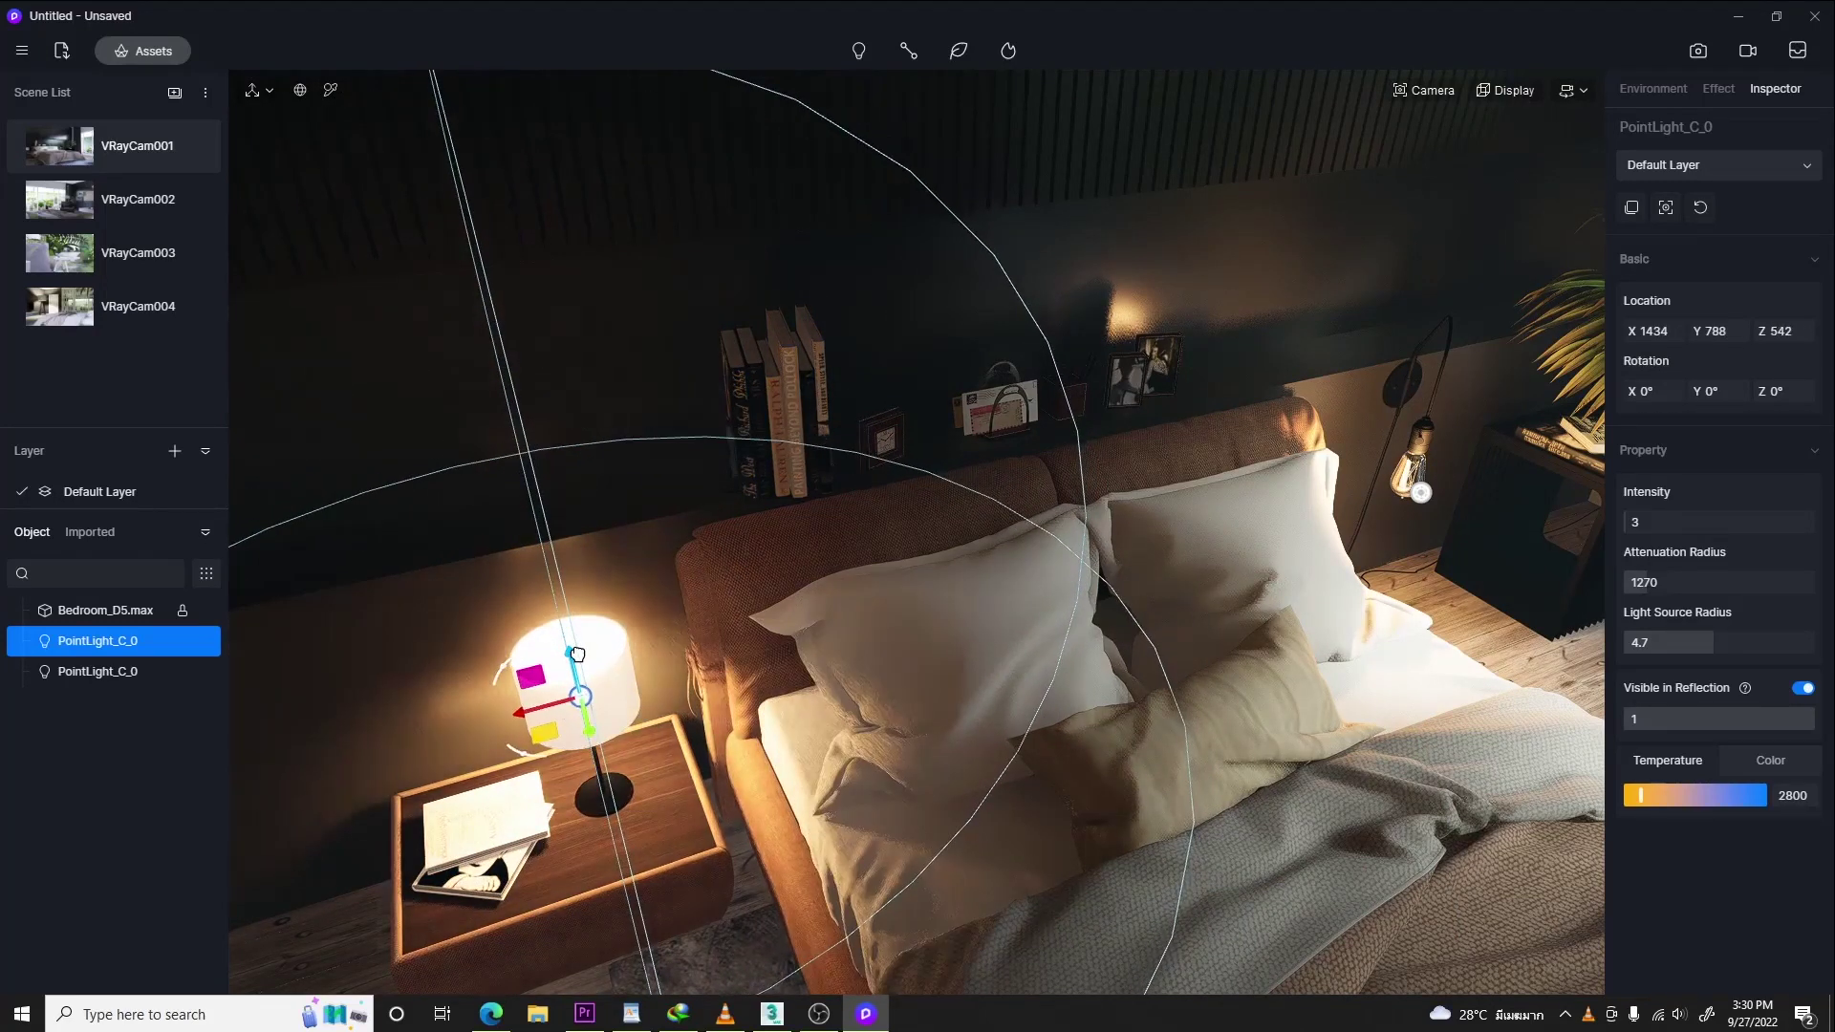
# - Fine-tune the copied point light's position inside the table lamp's shade and clear the selection
pyautogui.press('e')
pyautogui.press('q')
pyautogui.moveTo(830, 665); pyautogui.dragTo(841, 260, button='right')
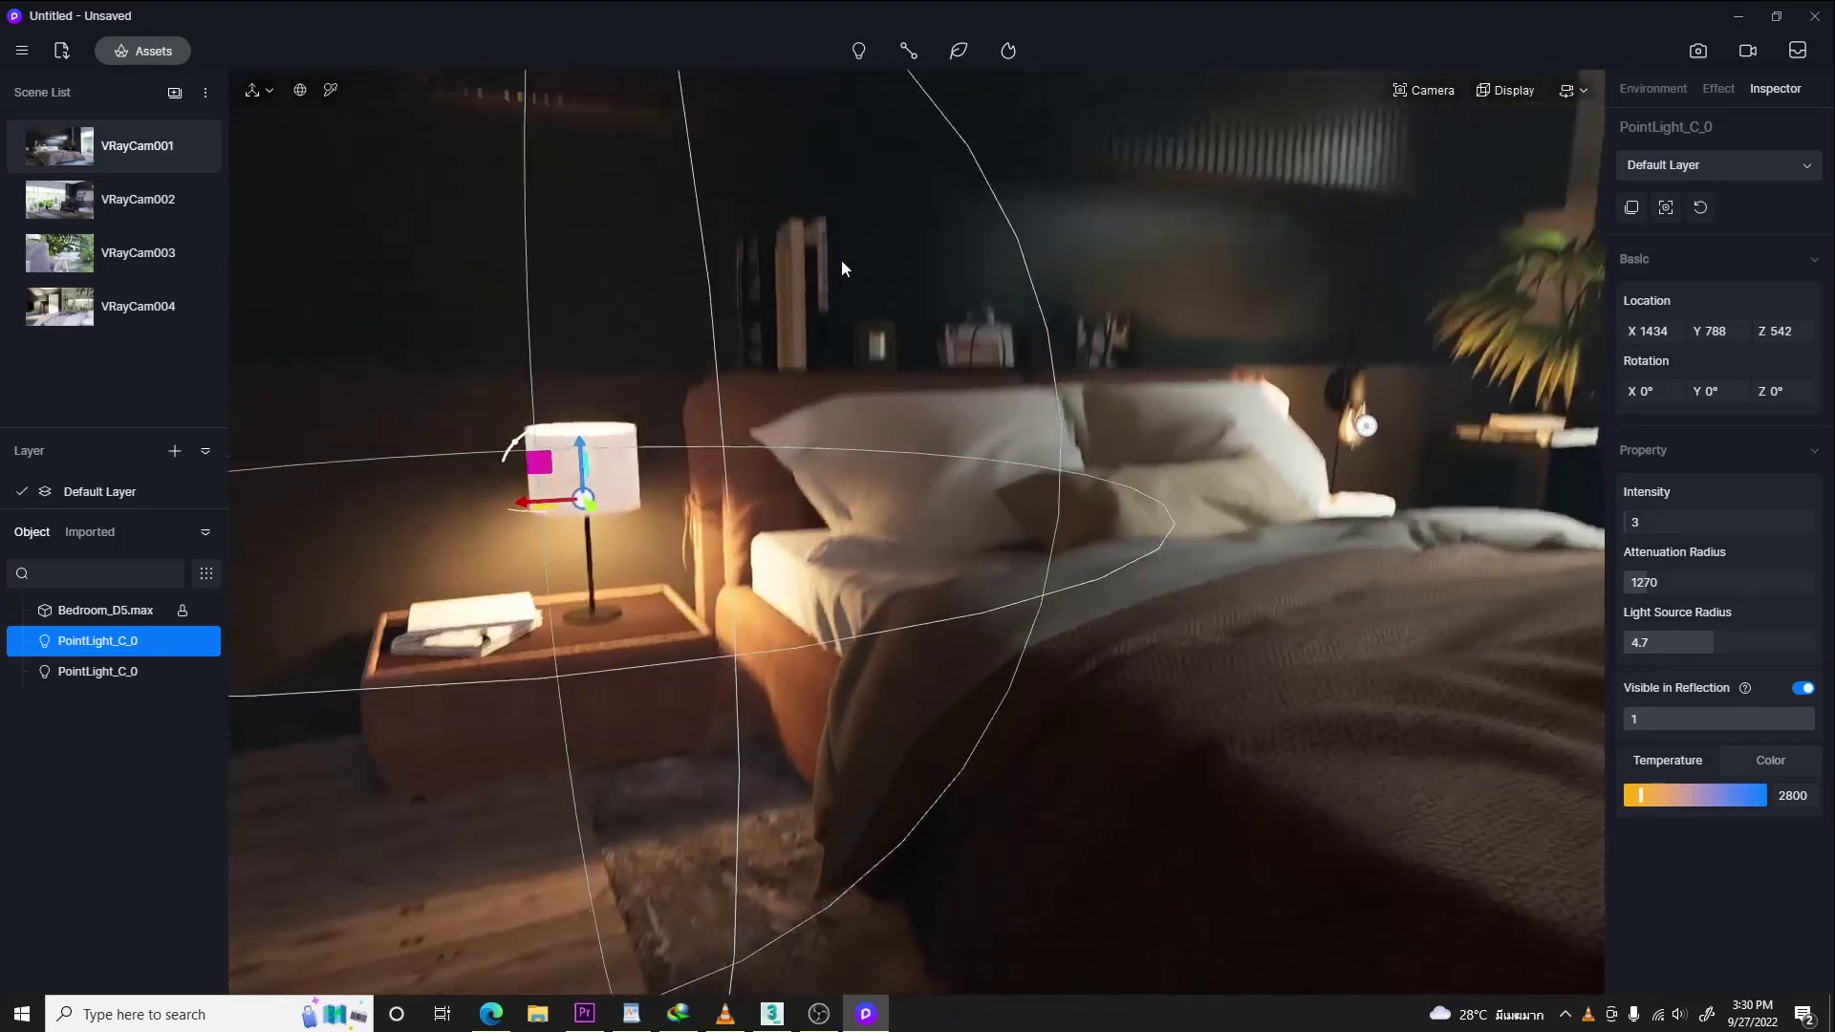
pyautogui.scroll(-3, 862, 276)
pyautogui.moveTo(709, 491)
pyautogui.mouseDown()
pyautogui.moveTo(702, 465)
pyautogui.moveTo(719, 518)
pyautogui.moveTo(678, 519)
pyautogui.moveTo(695, 516)
pyautogui.mouseUp()
pyautogui.click(738, 570)
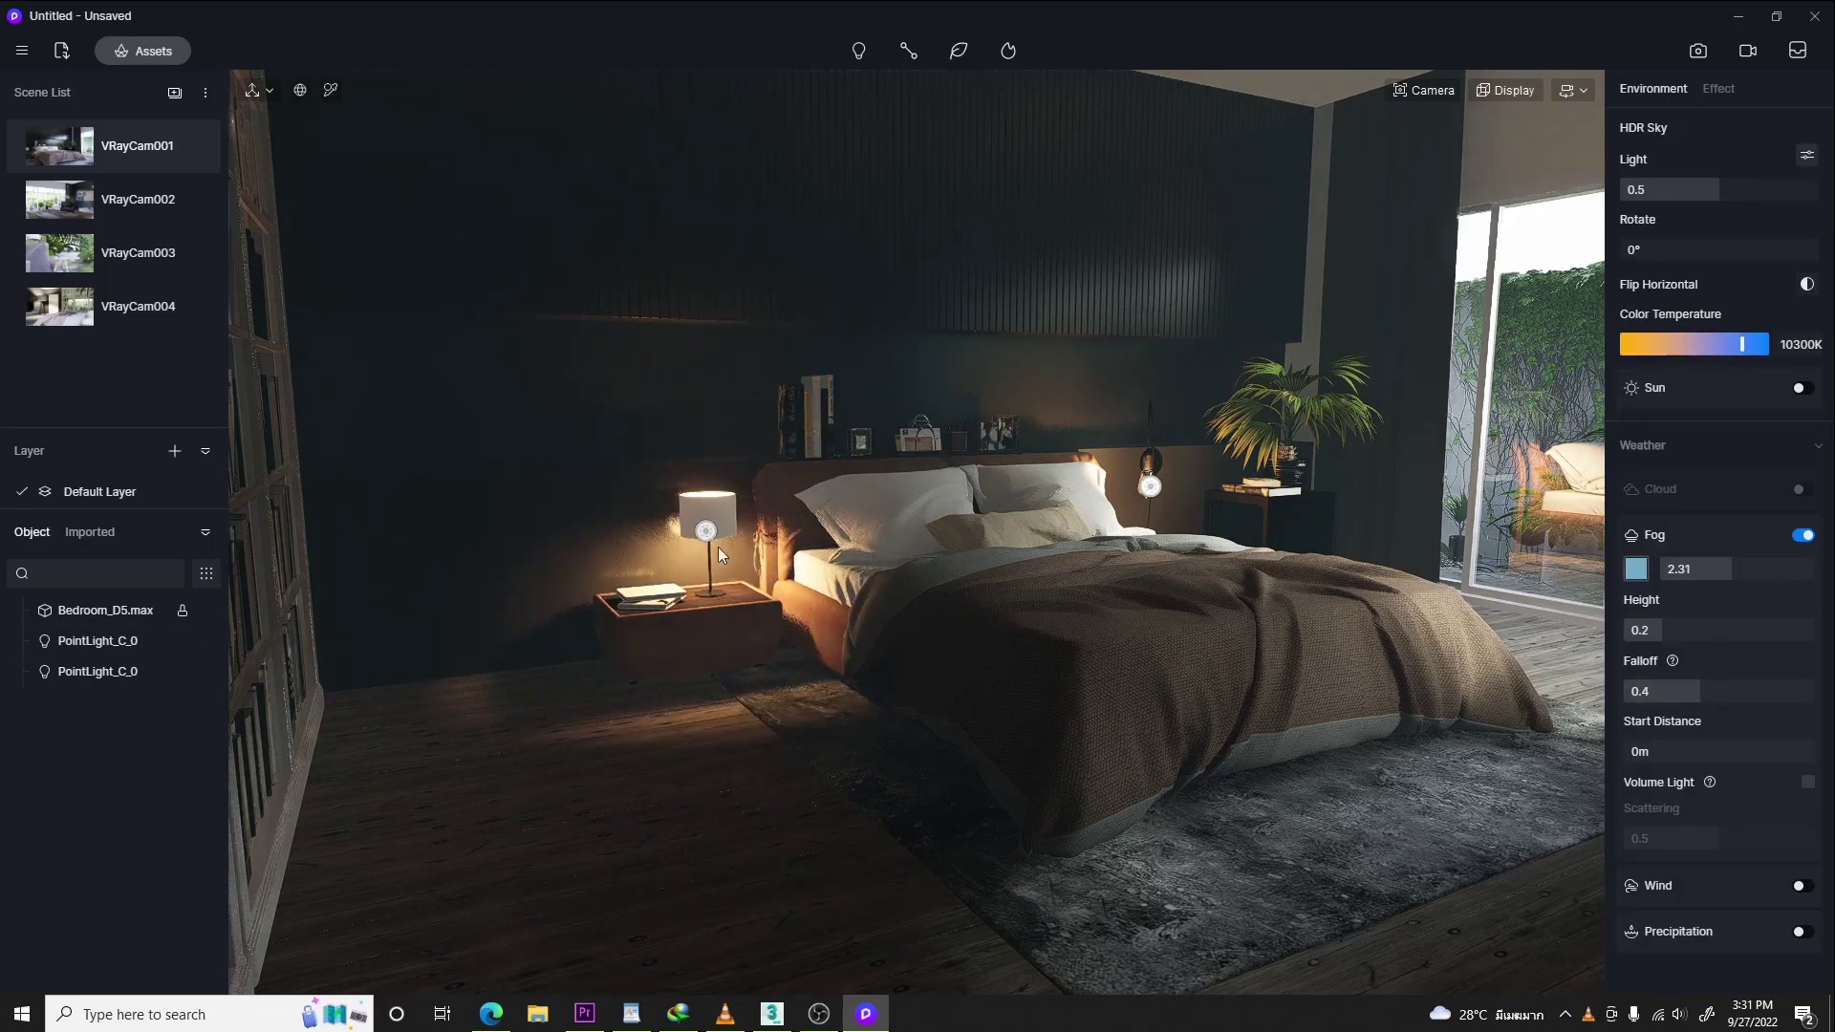
# - Duplicate the table lamp's point light into the tripod floor lamp's shade near the door, at X 2231, Y -3480, Z 1679
pyautogui.click(707, 531)
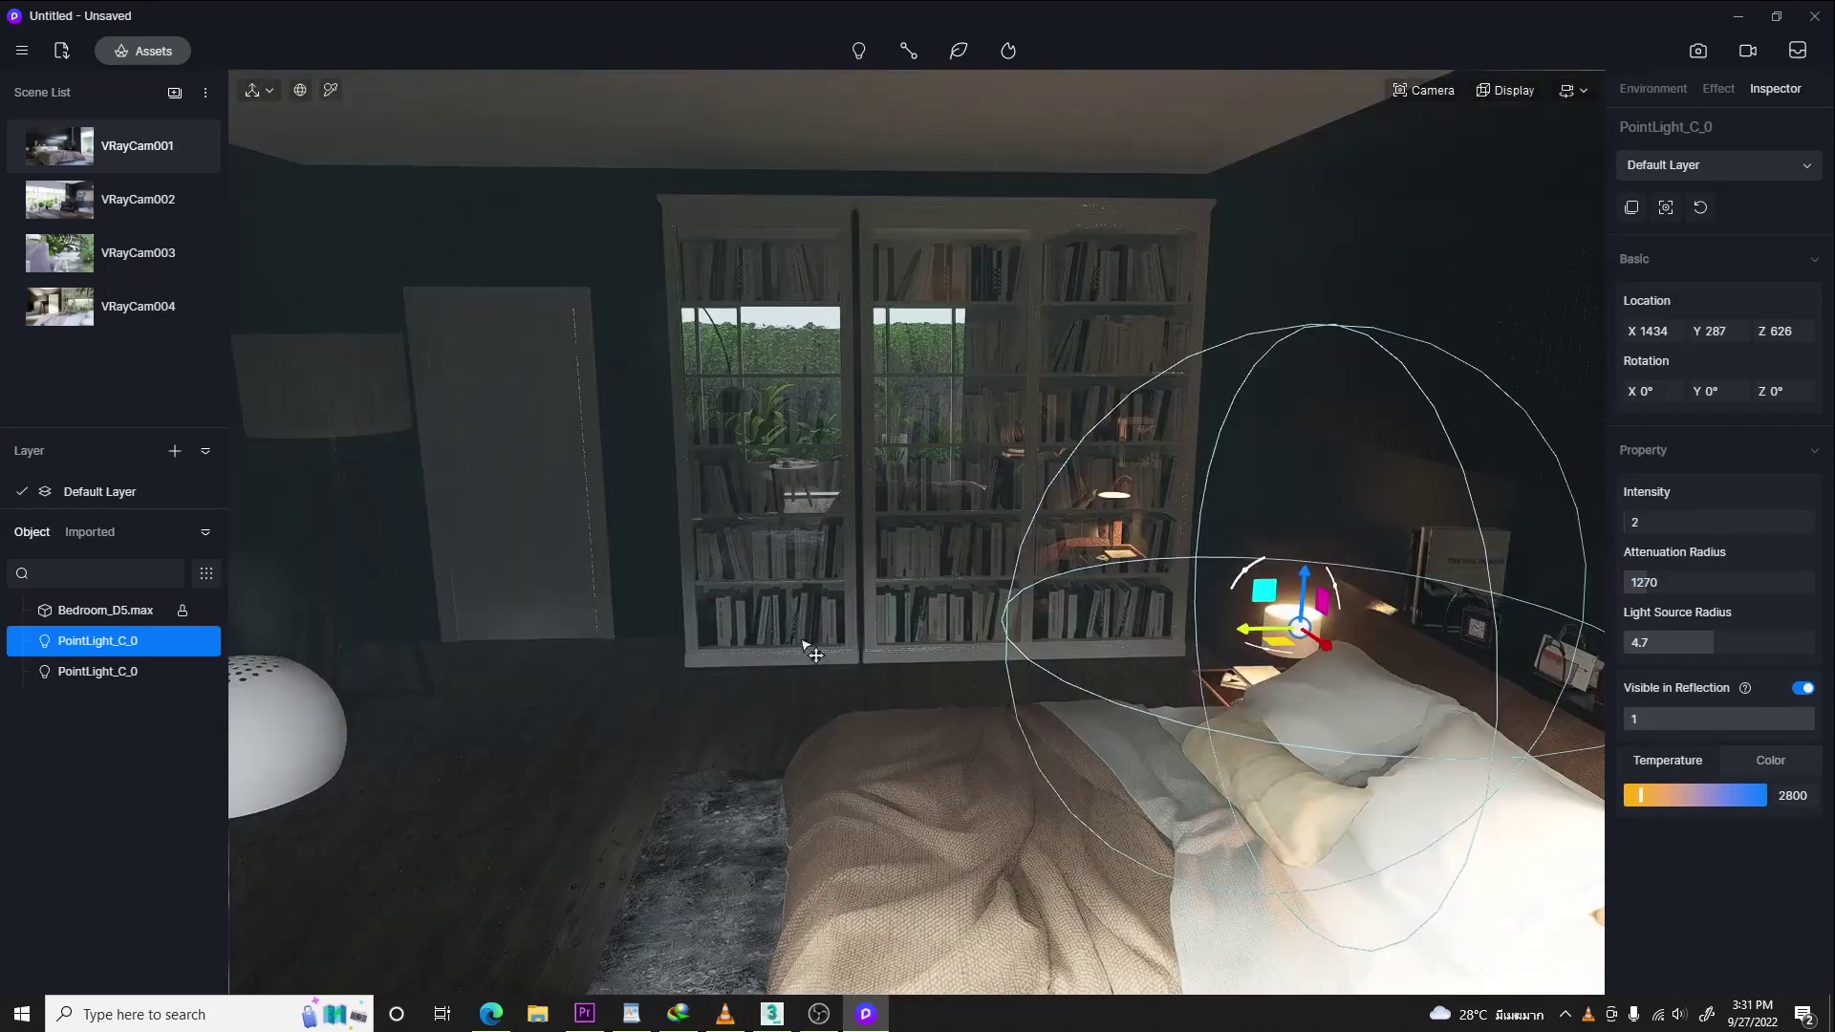
pyautogui.moveTo(1185, 638); pyautogui.dragTo(354, 617)
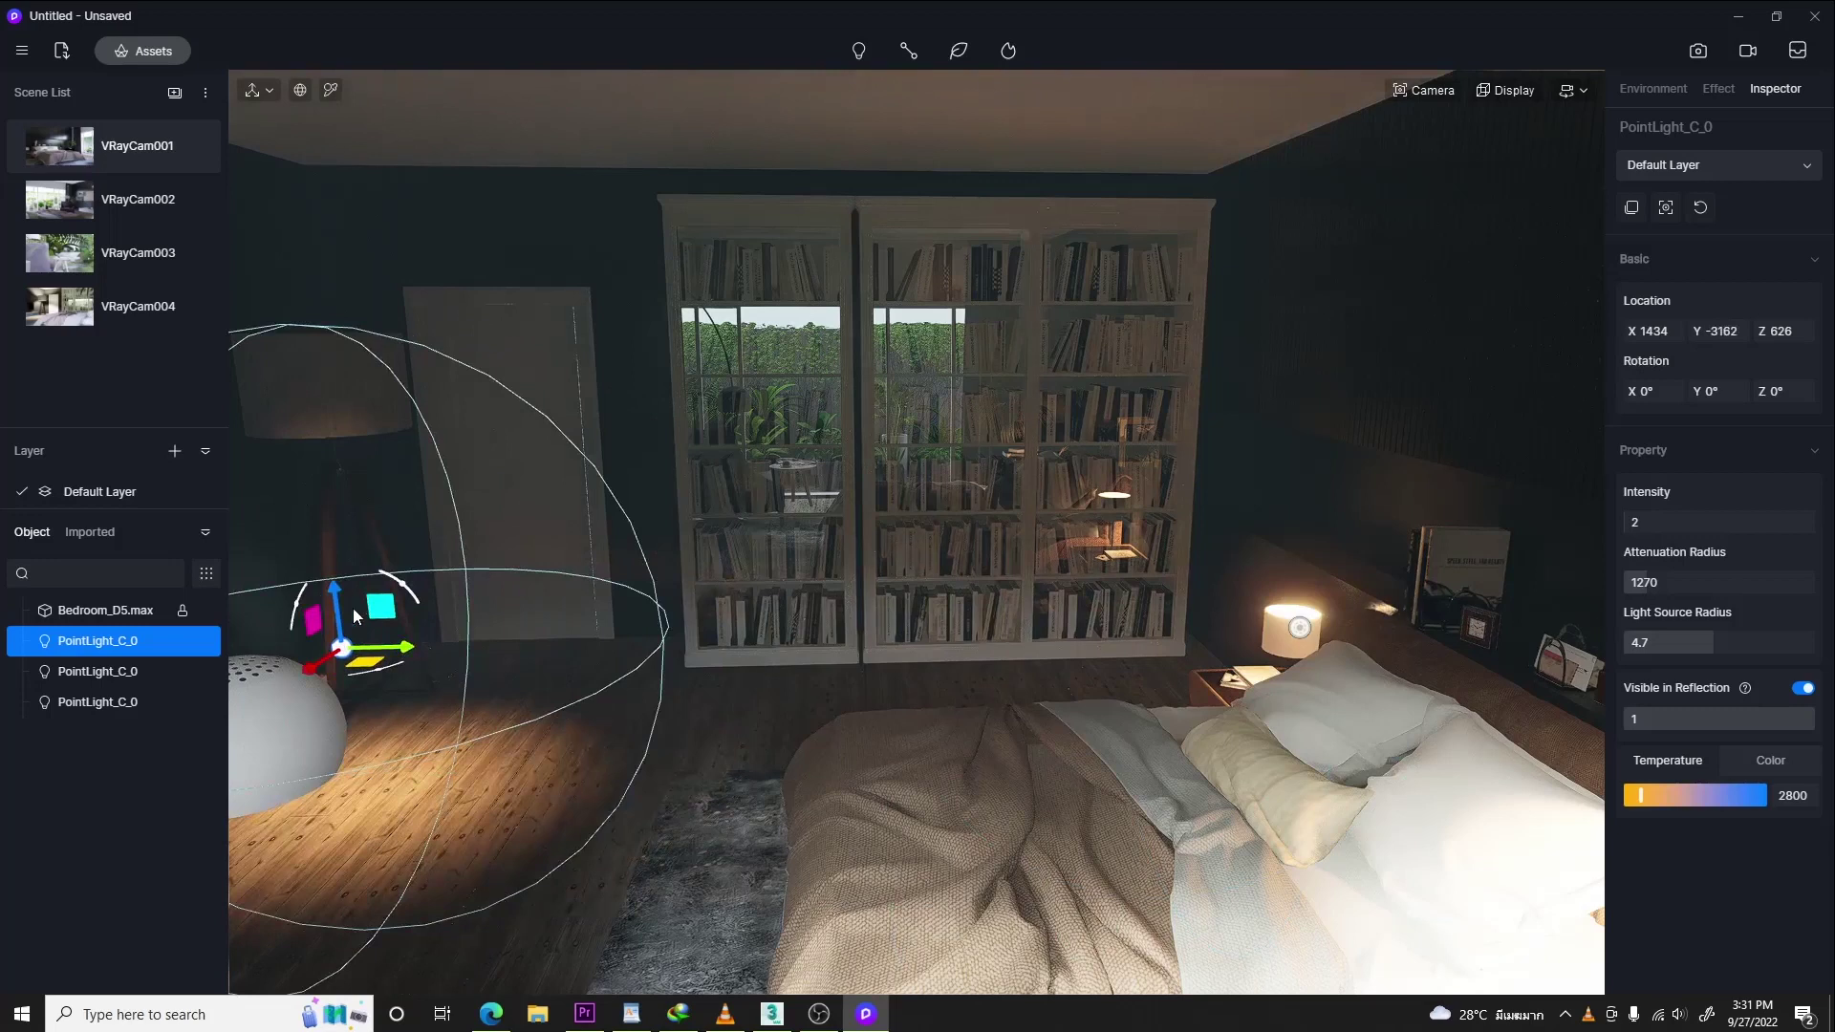
pyautogui.moveTo(355, 463); pyautogui.dragTo(348, 338)
pyautogui.moveTo(272, 388); pyautogui.dragTo(362, 375)
pyautogui.moveTo(780, 564); pyautogui.dragTo(407, 537, button='right')
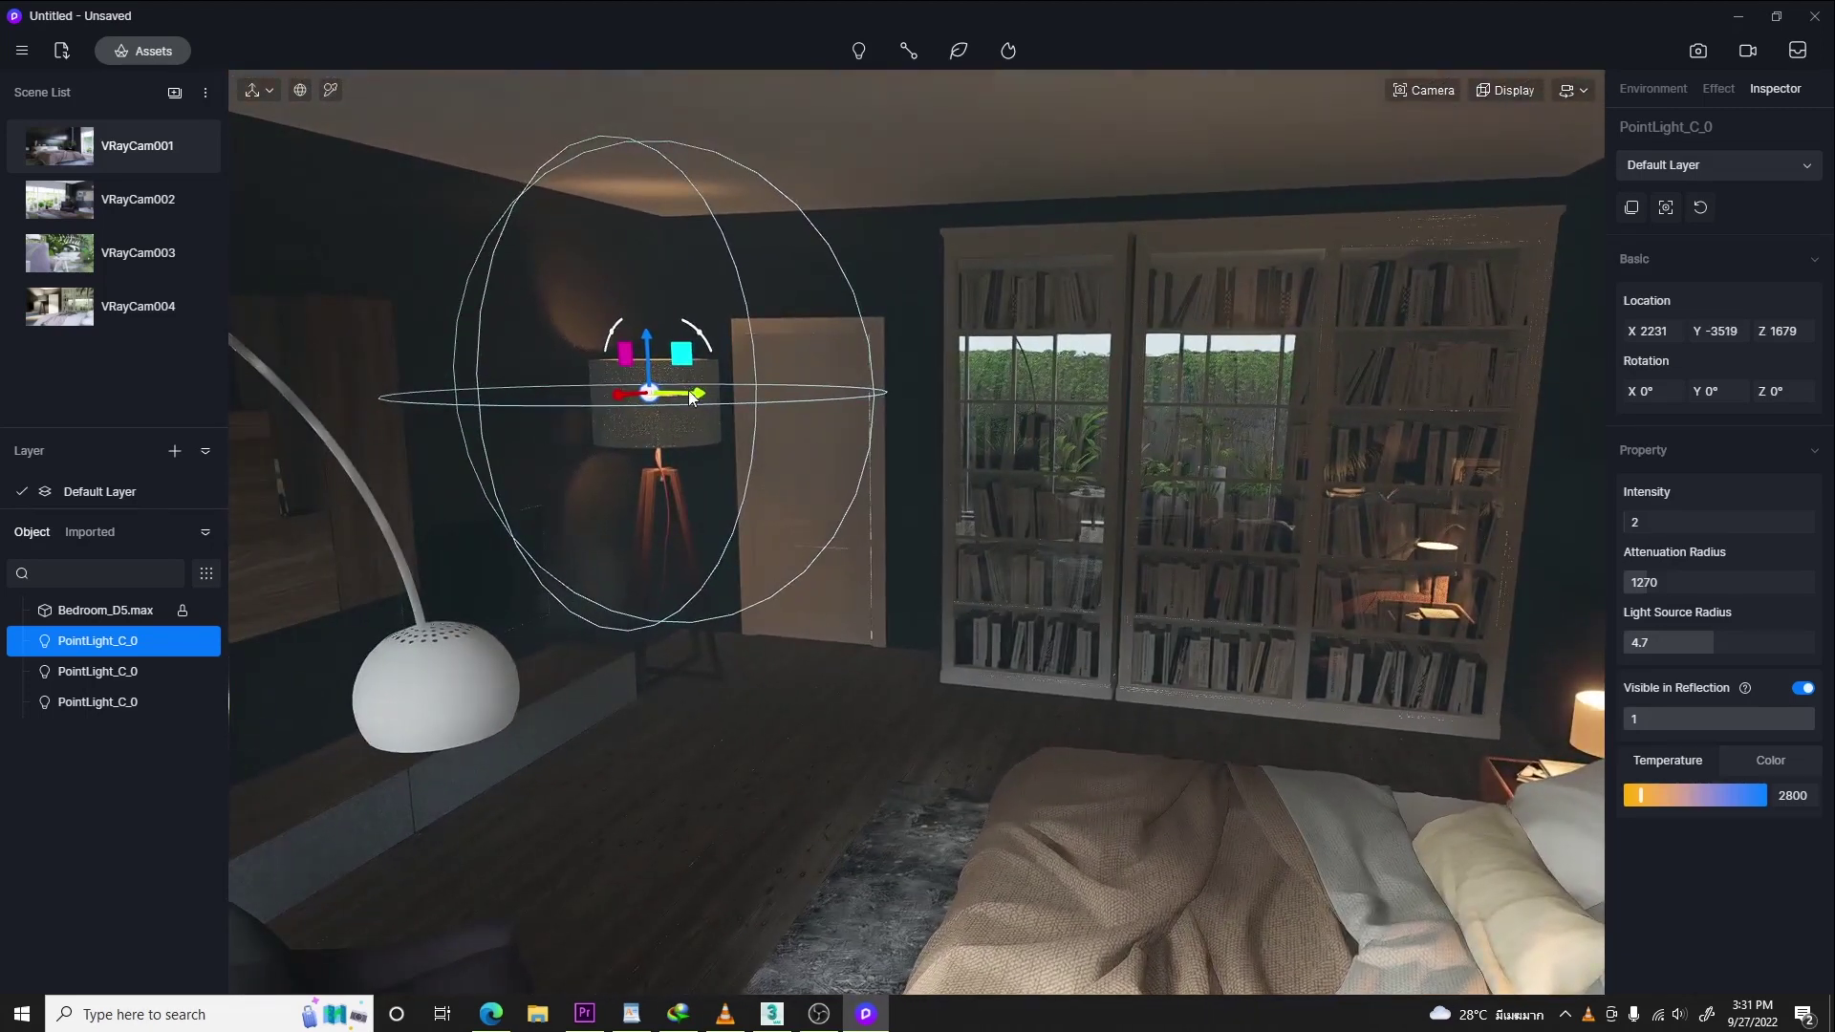
pyautogui.moveTo(691, 395); pyautogui.dragTo(696, 394)
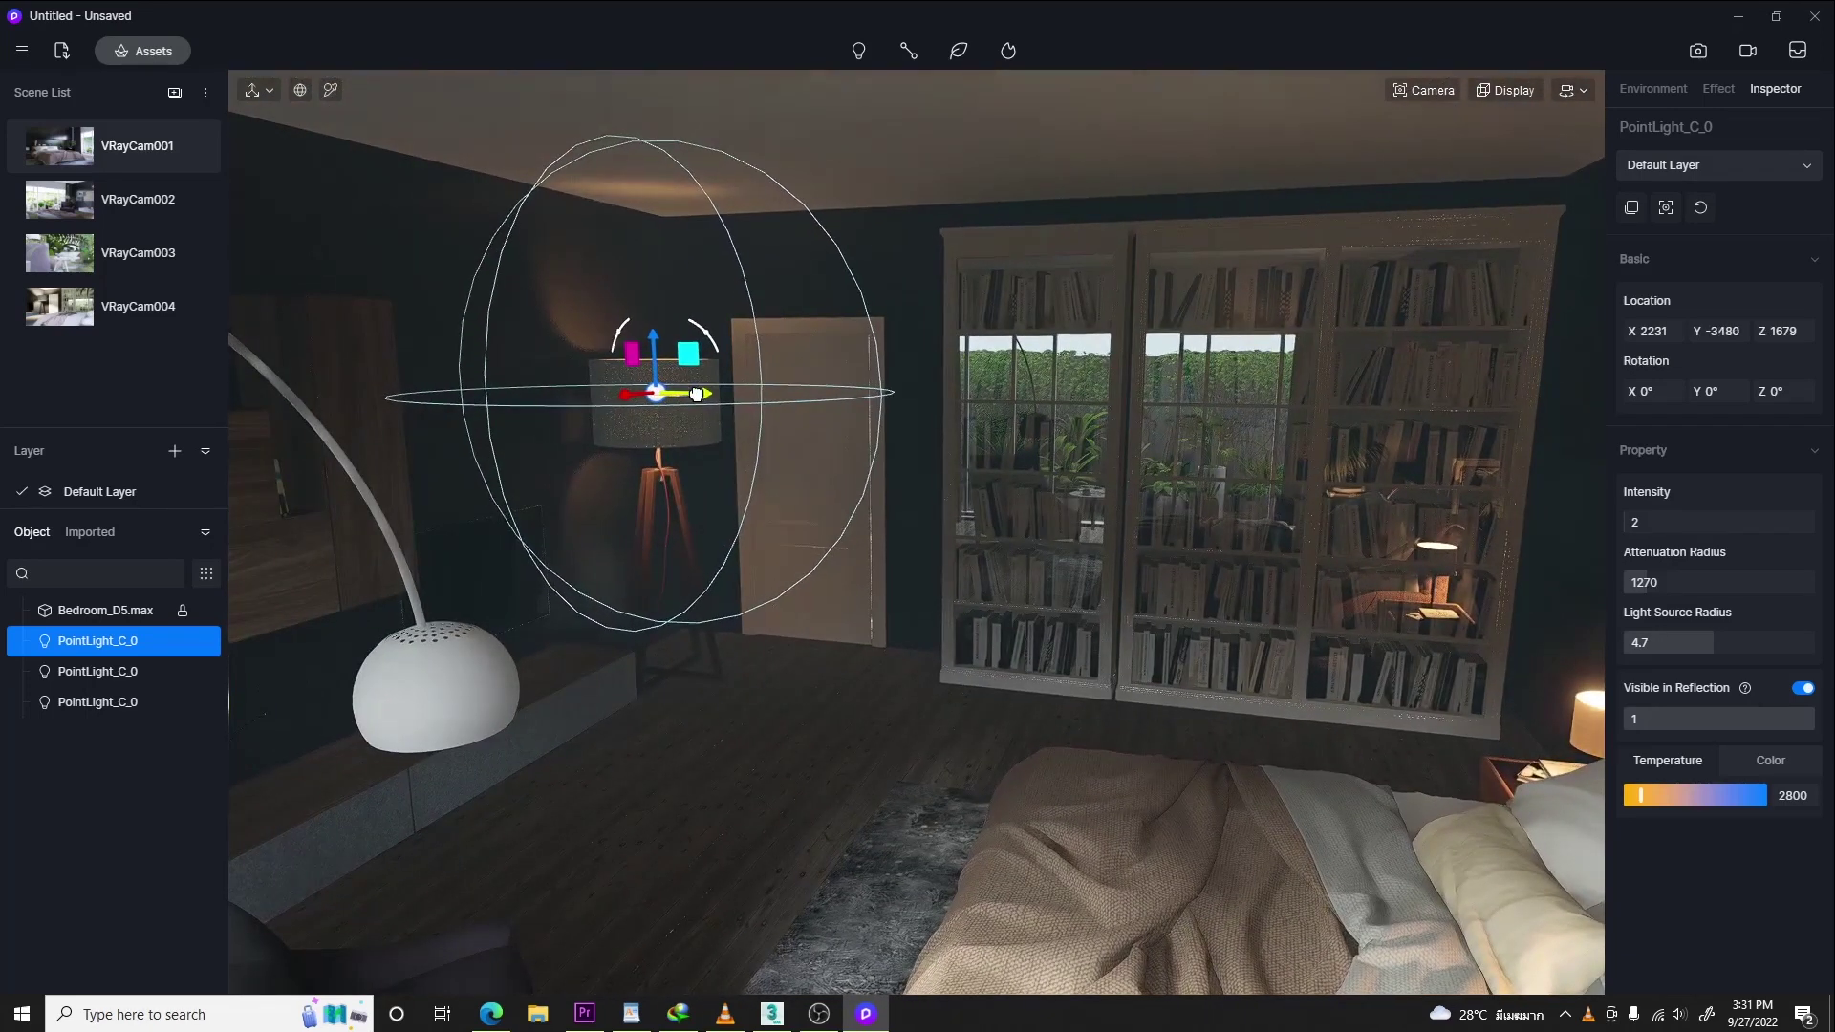
pyautogui.click(921, 753)
# - From the VRayCam001 view, duplicate the bedside wall lamp's point light into the arc floor lamp's shade at X -739, Y -2173, Z 1208
pyautogui.click(134, 151)
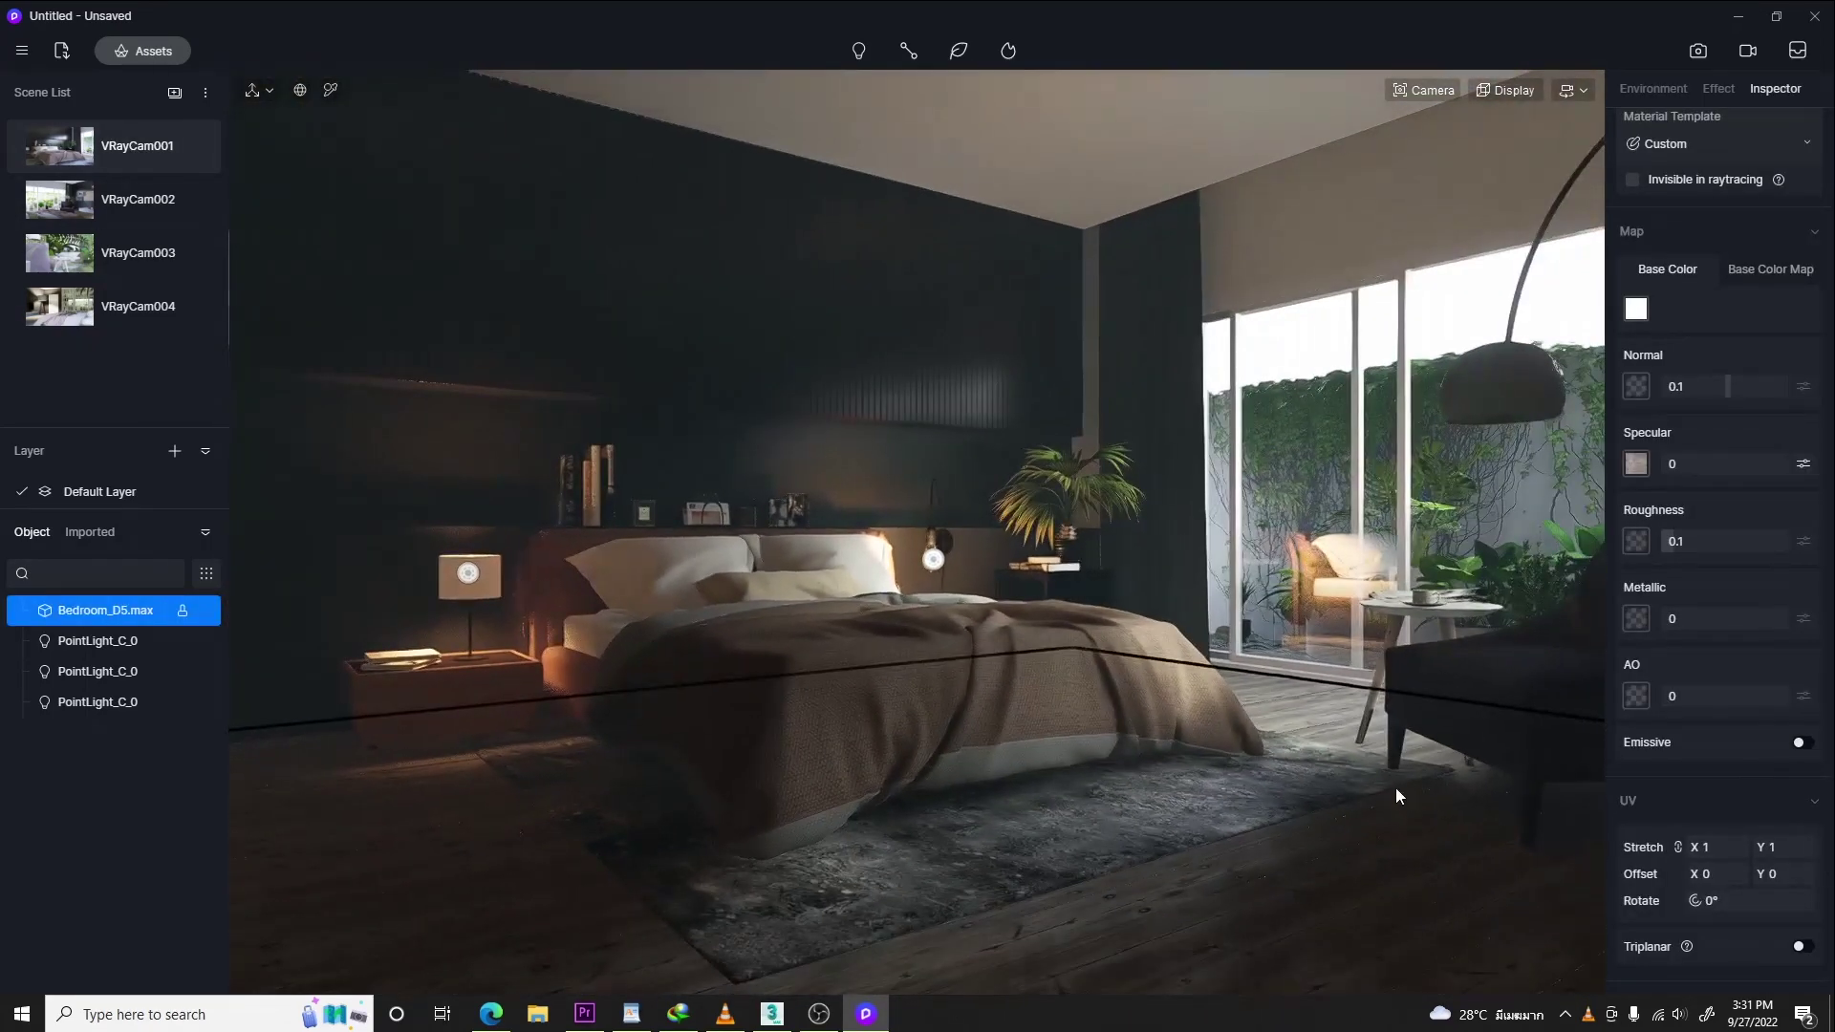
pyautogui.moveTo(1241, 827); pyautogui.dragTo(1253, 833, button='right')
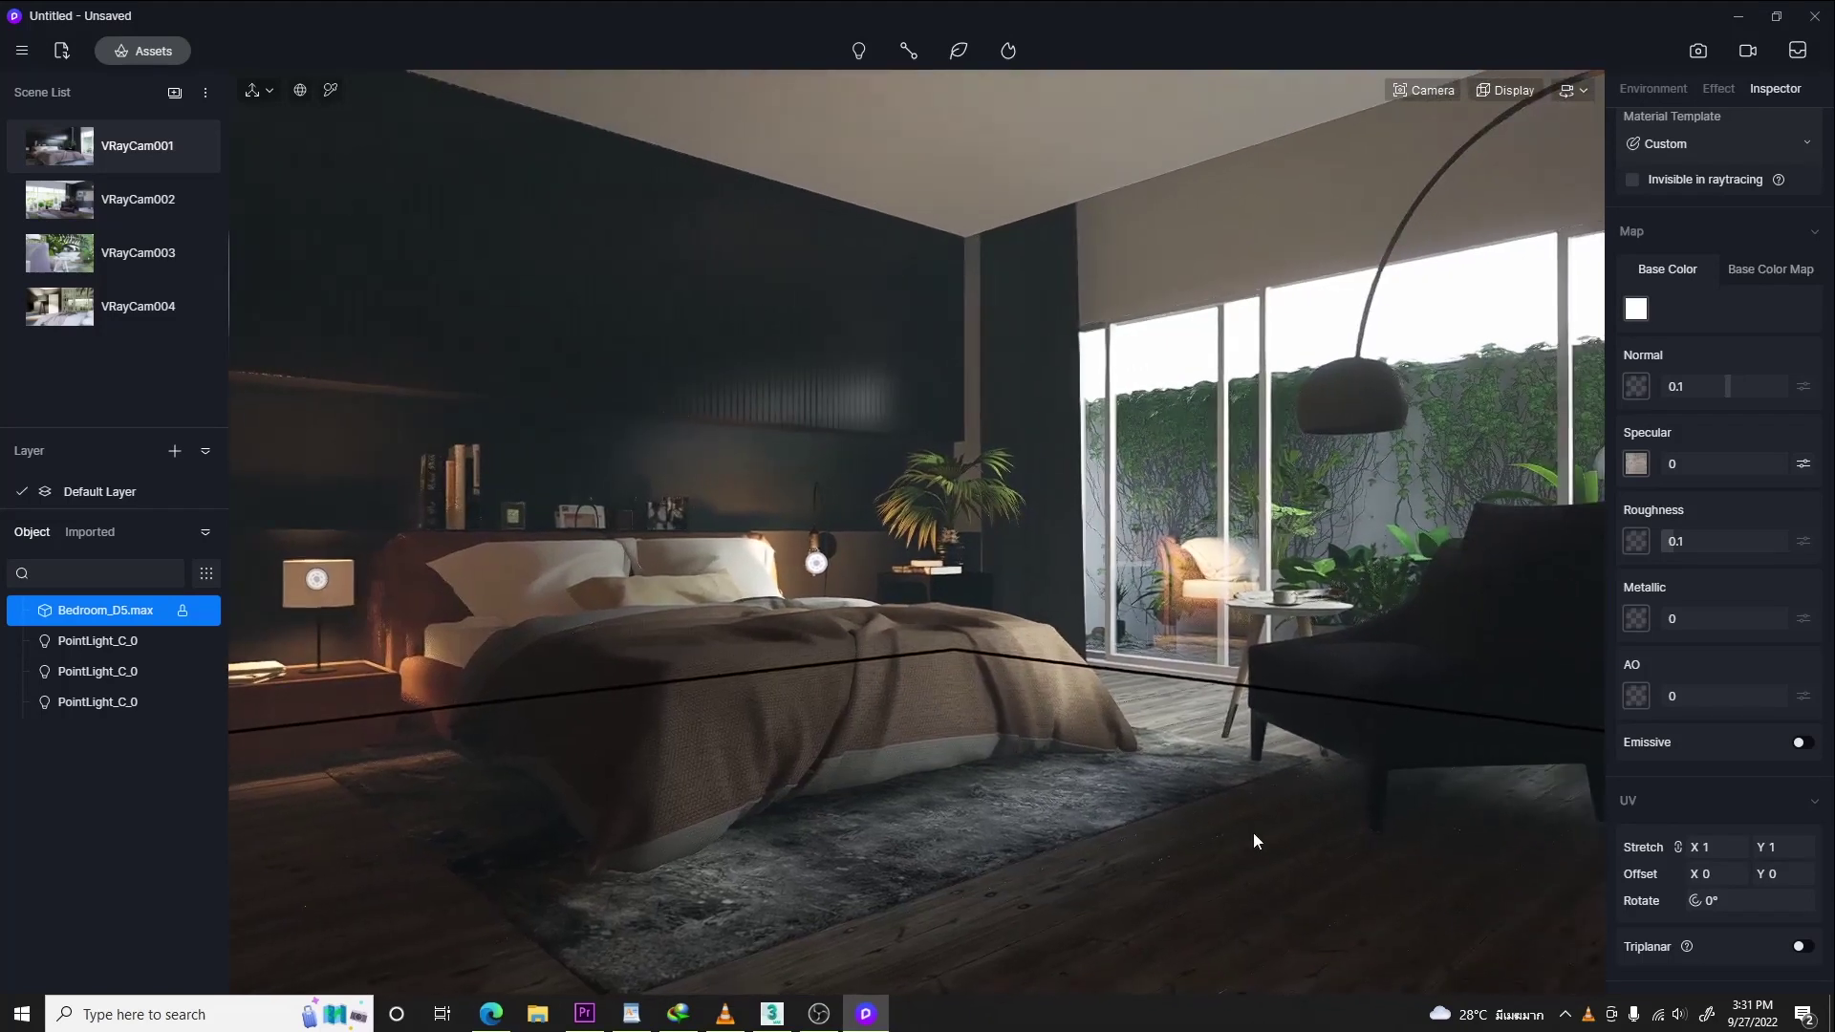
pyautogui.press('Escape')
pyautogui.moveTo(1155, 793); pyautogui.dragTo(1179, 788, button='right')
pyautogui.press('q')
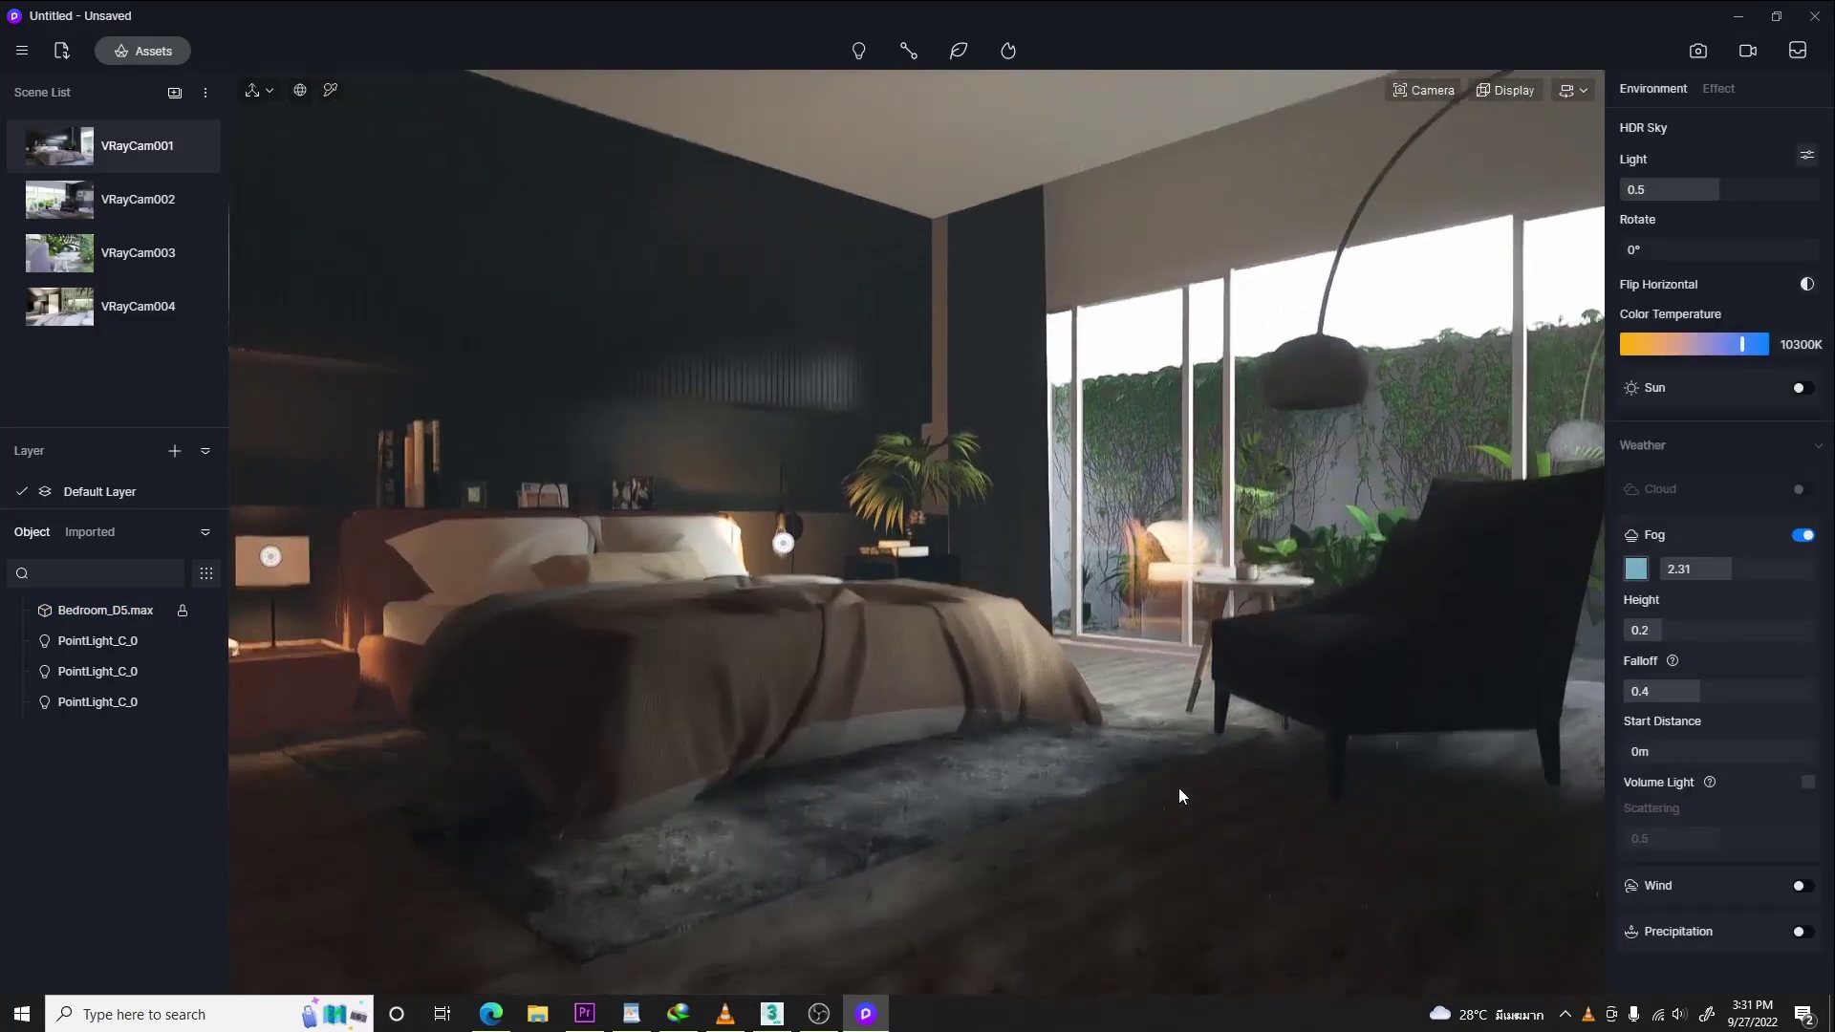
pyautogui.press('e')
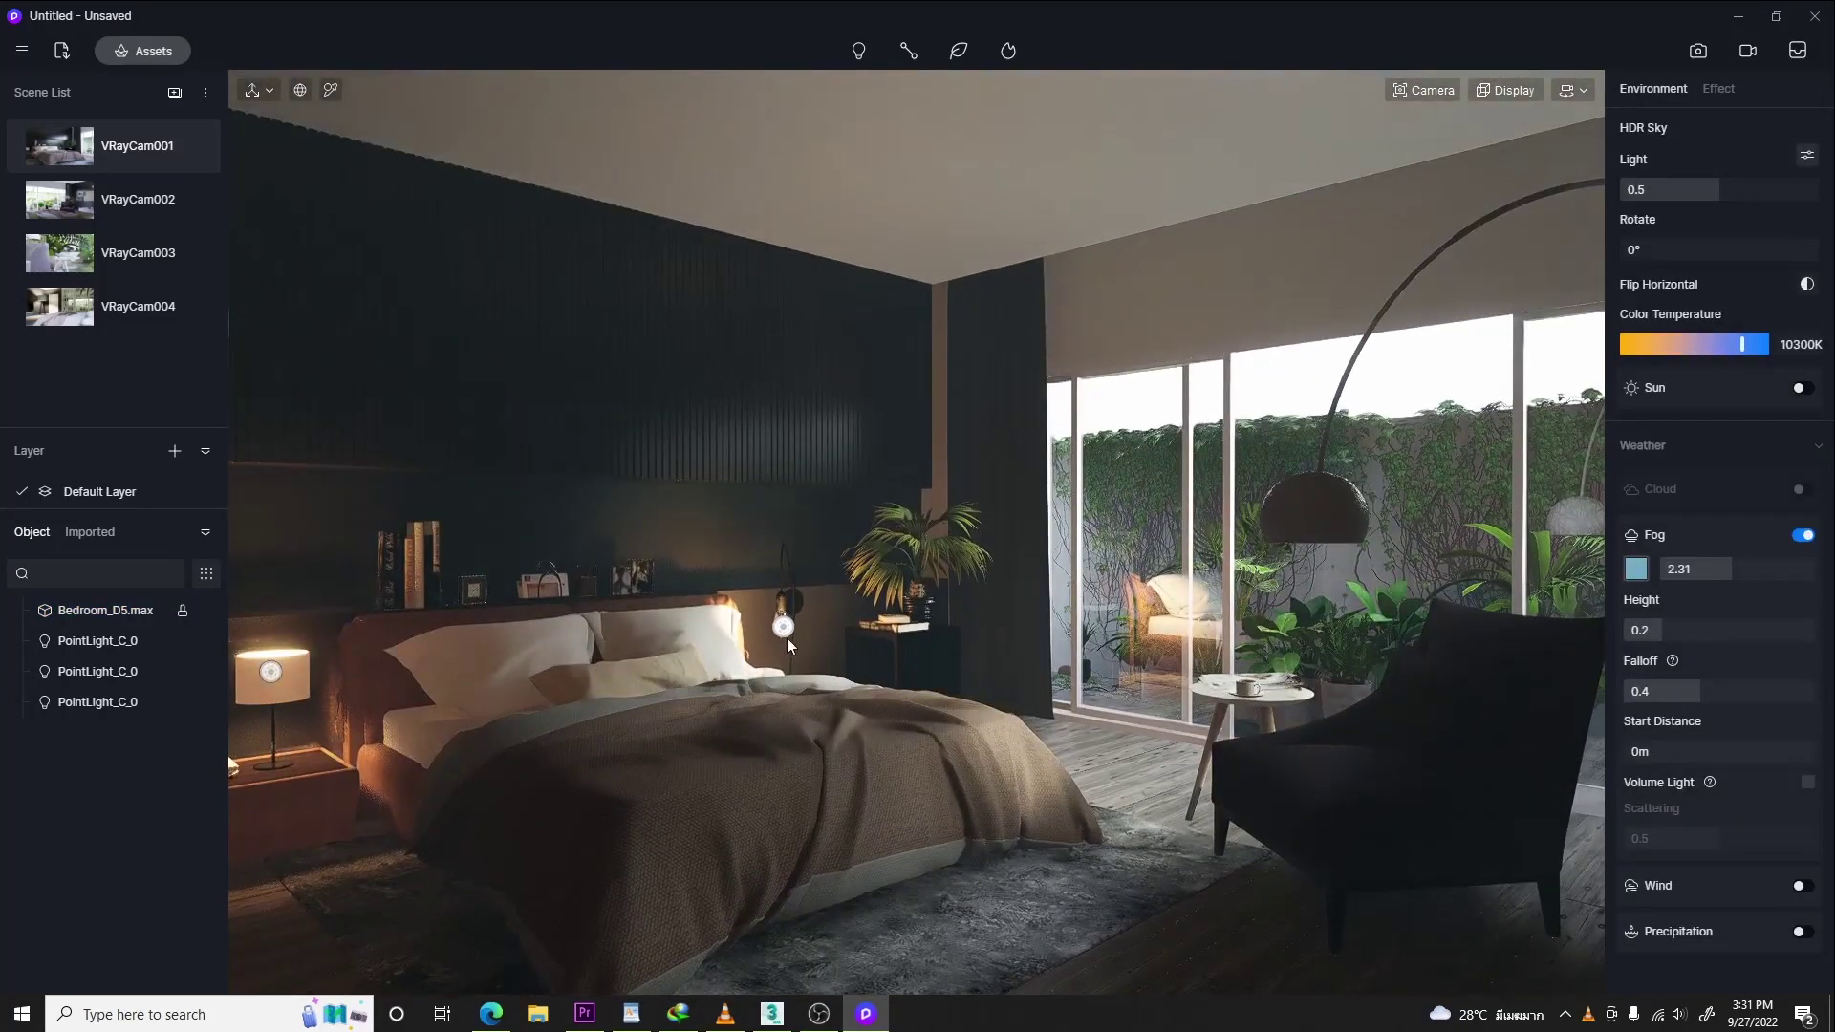
pyautogui.click(783, 628)
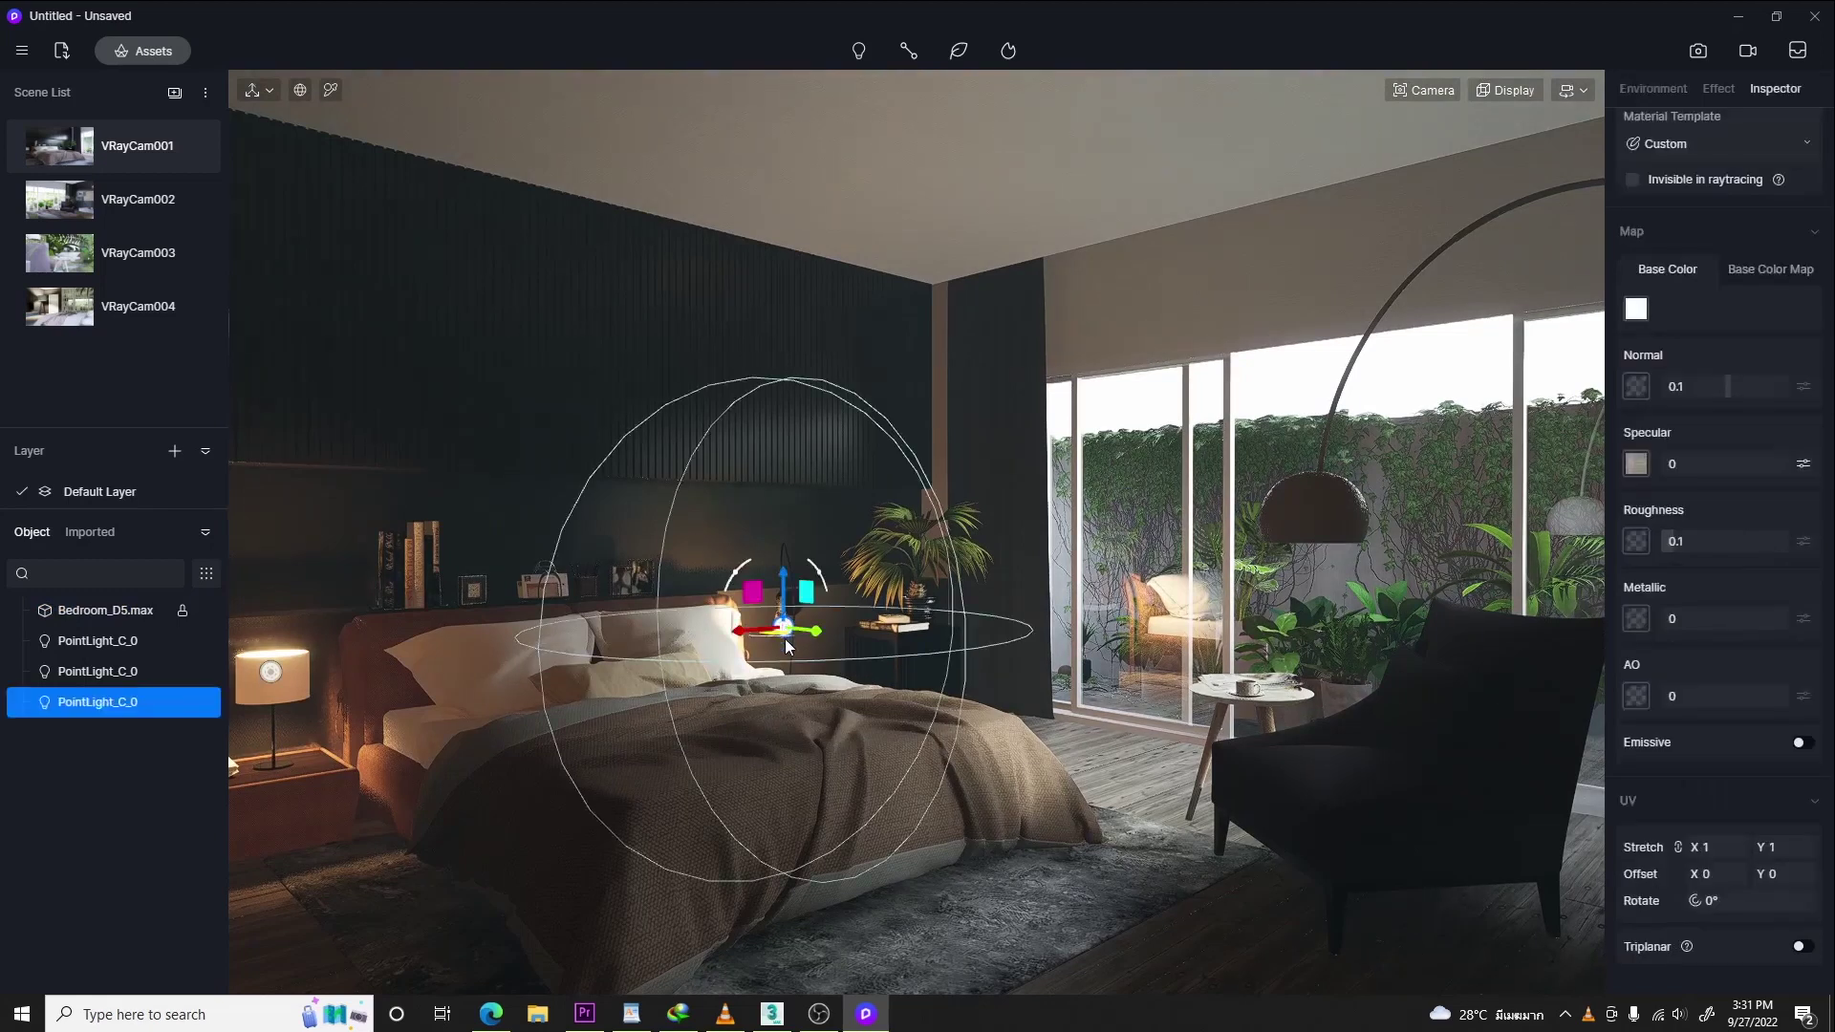
pyautogui.keyDown('alt'); pyautogui.moveTo(822, 637); pyautogui.dragTo(1325, 478); pyautogui.keyUp('alt')
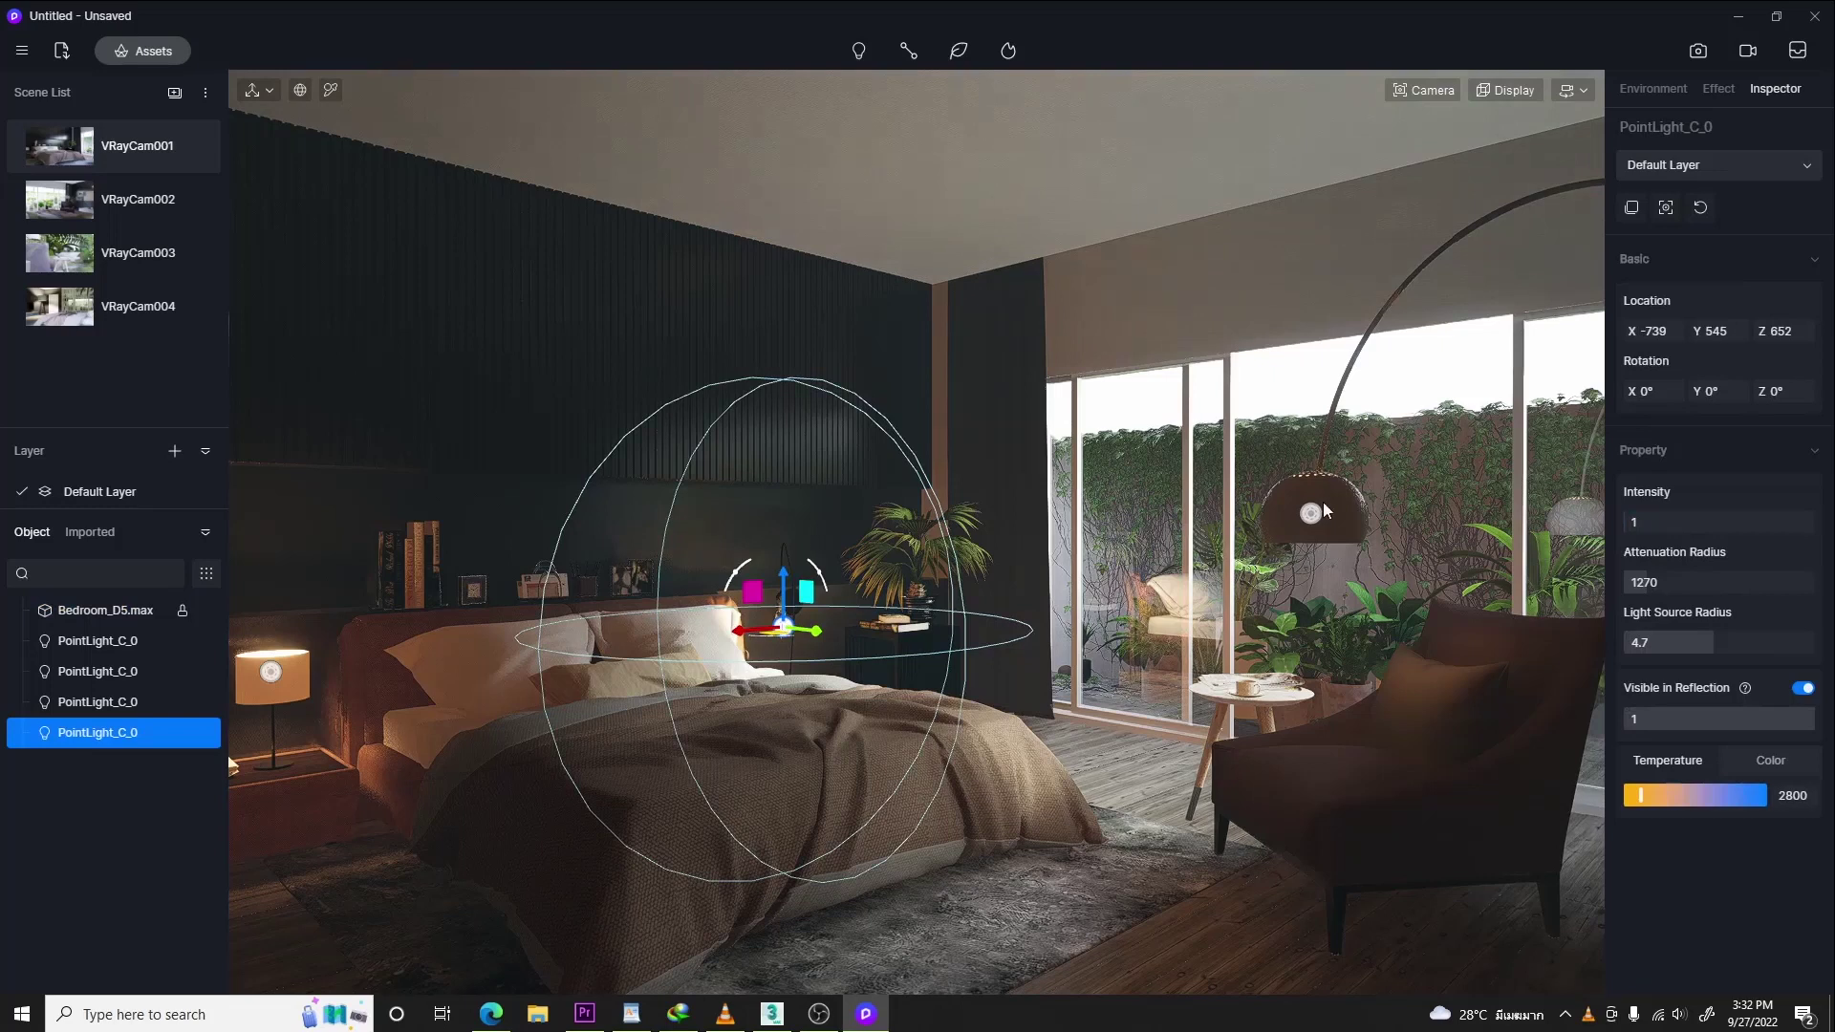
# - Set the temperature of the arc floor lamp's point light to 4800
pyautogui.click(1315, 513)
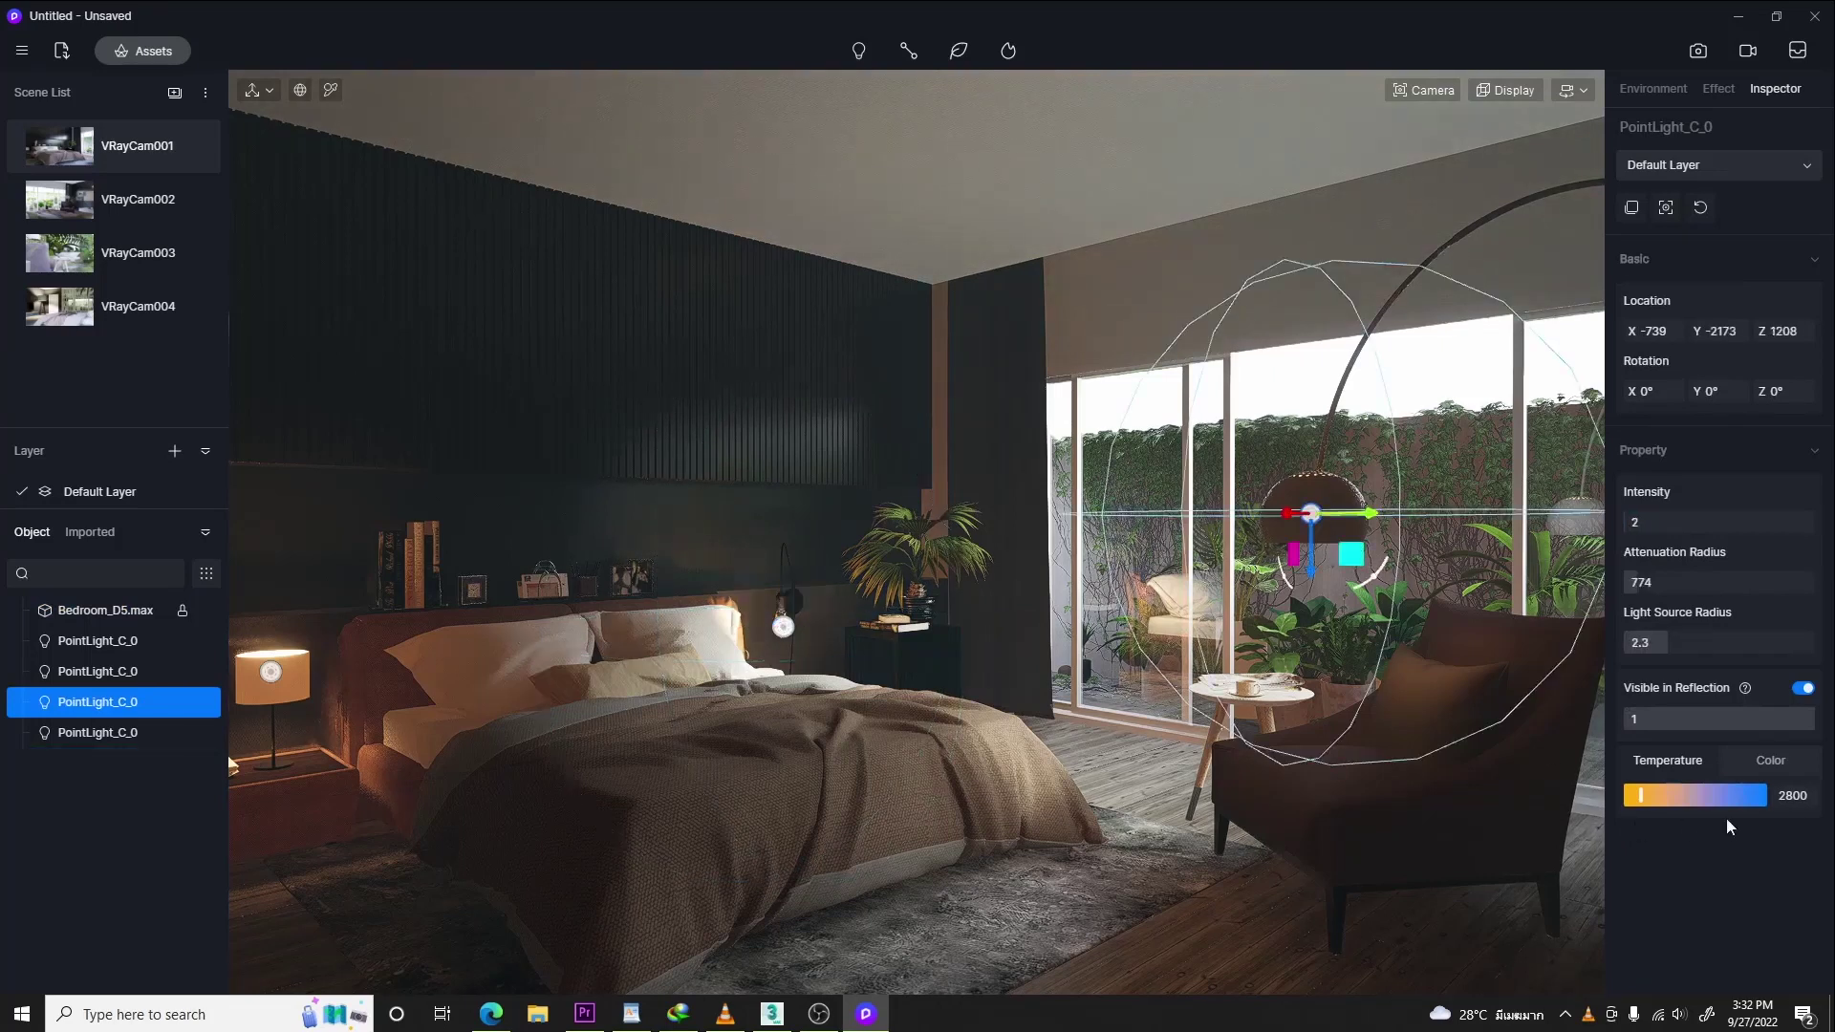
pyautogui.click(1809, 798)
pyautogui.write('4800')
pyautogui.press('Return')
pyautogui.click(1234, 953)
pyautogui.scroll(3, 1179, 854)
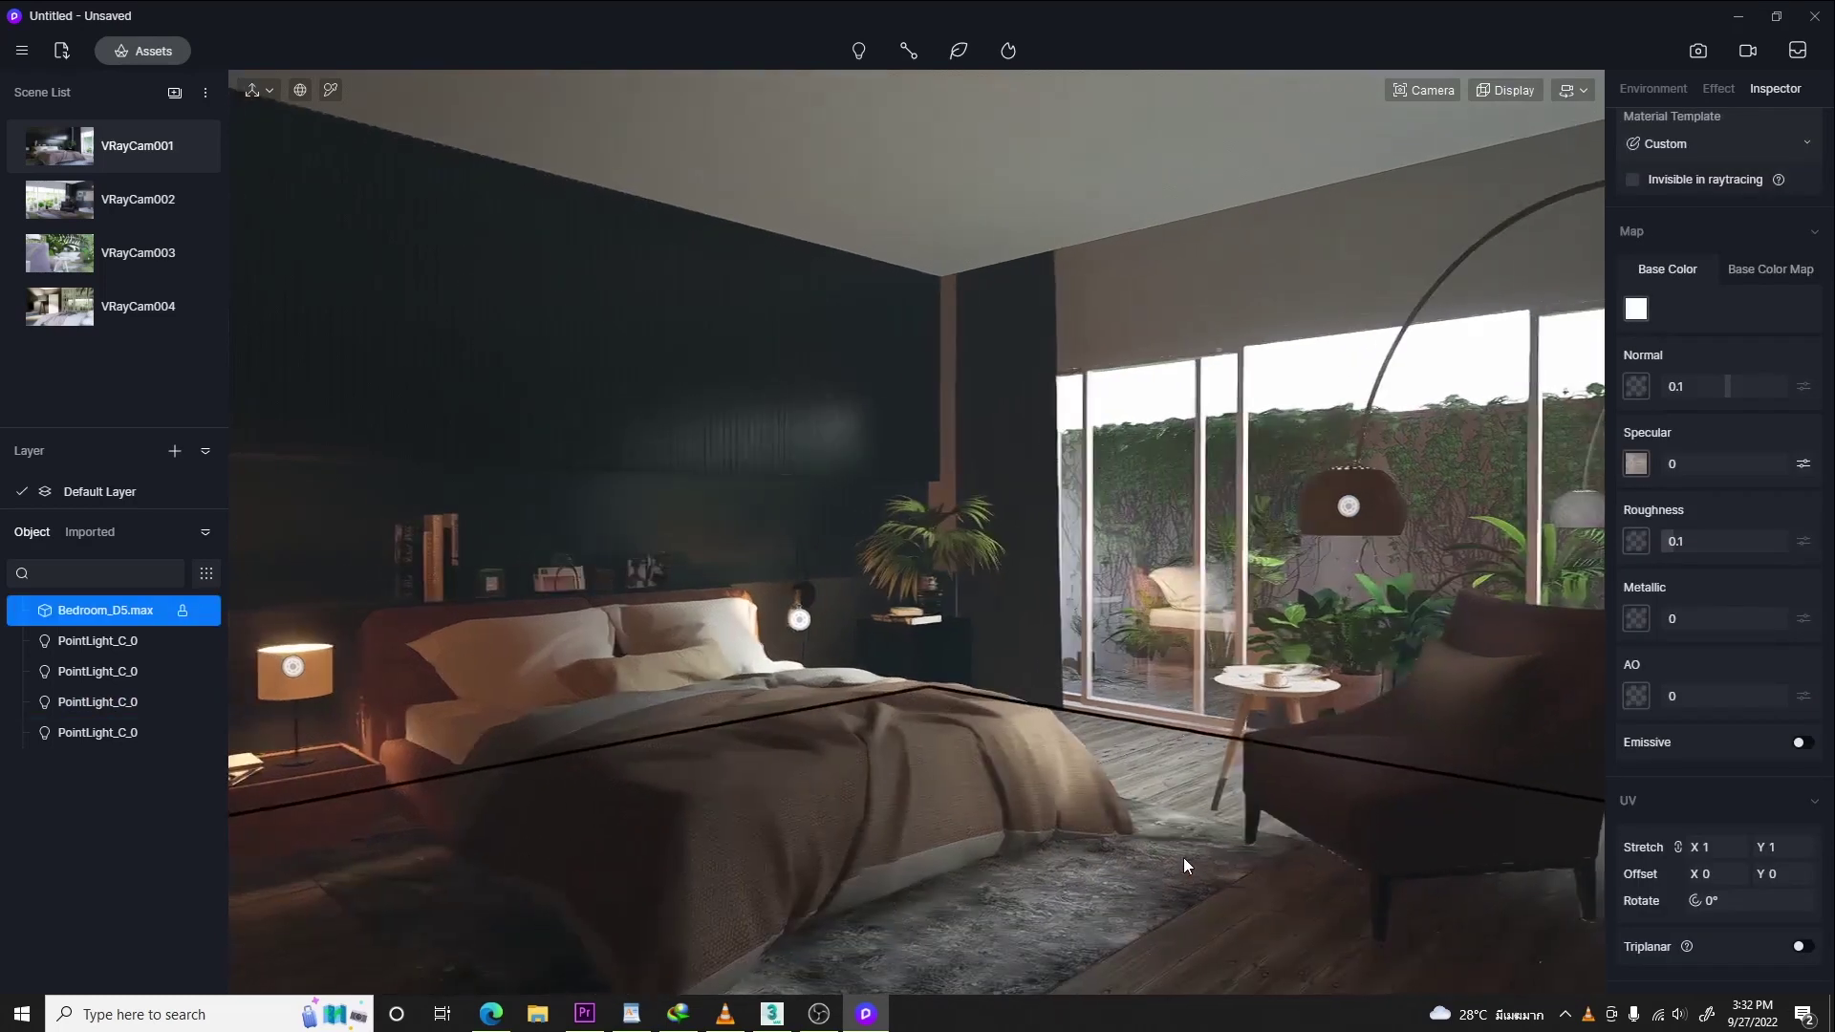
# - Lower the camera exposure to 0.04 EV and cool the post-processing white balance to about 5200
pyautogui.click(1426, 90)
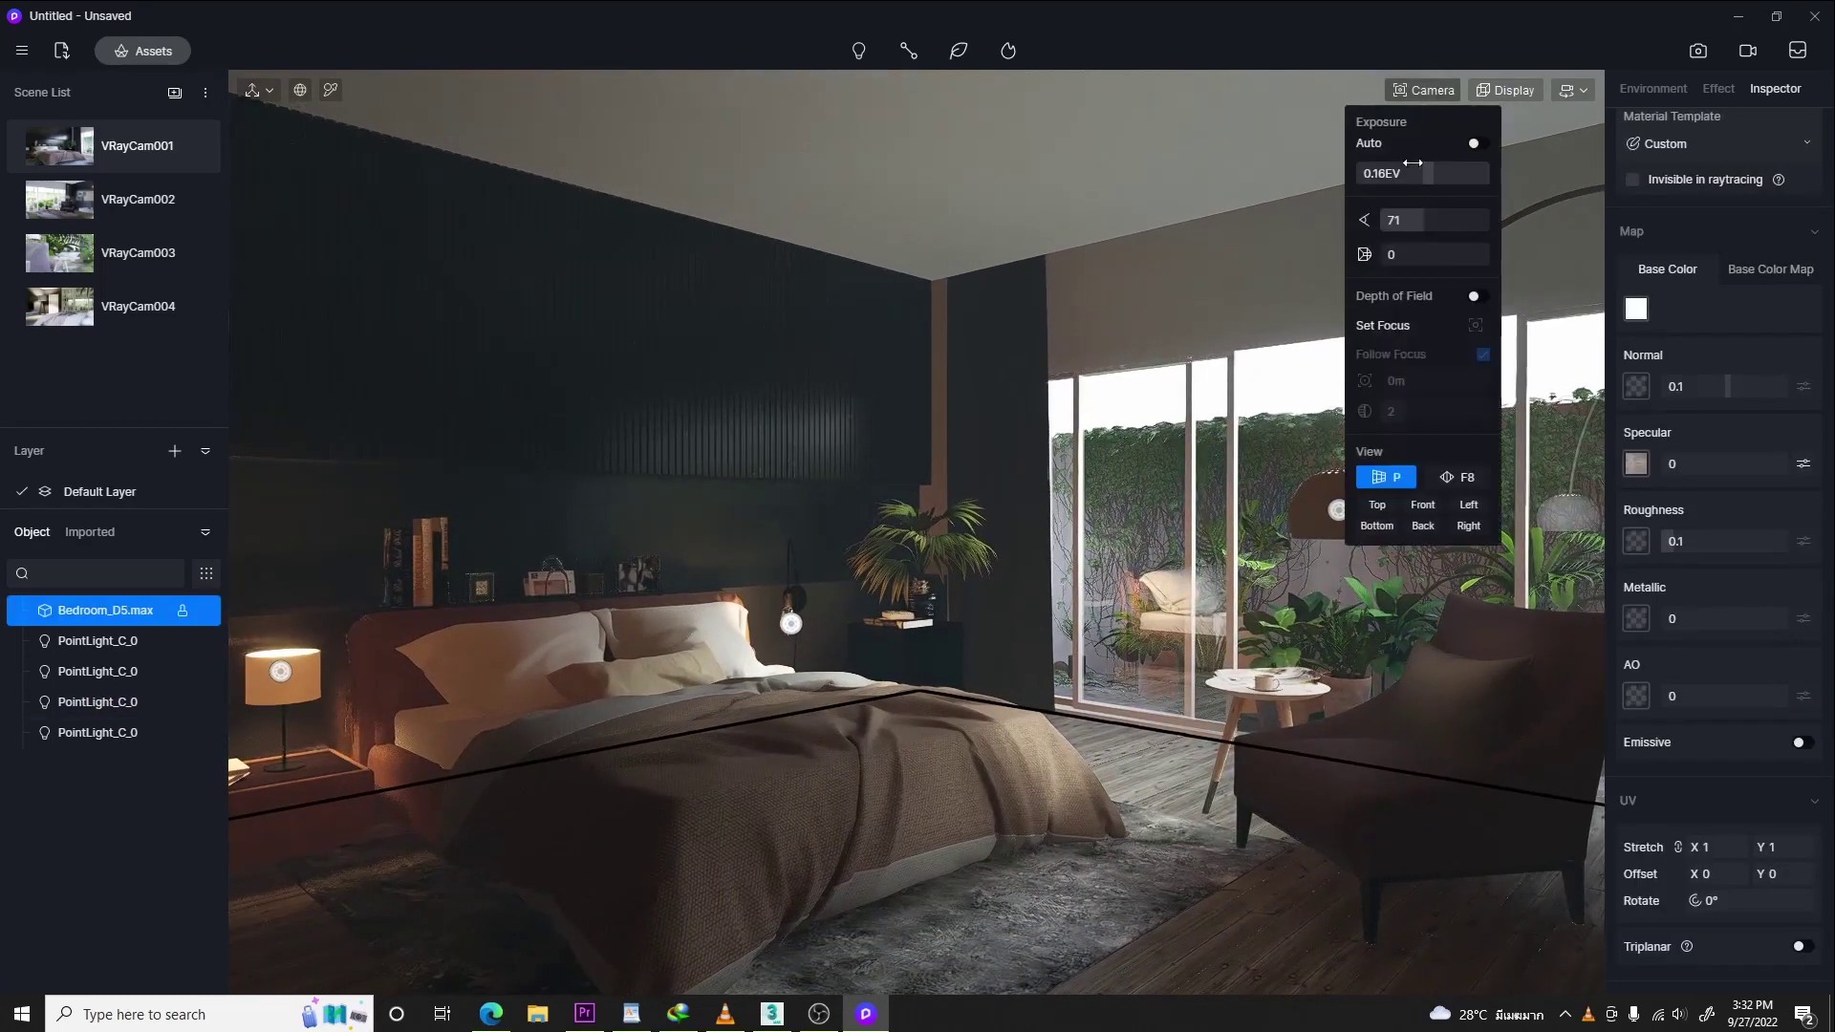
pyautogui.moveTo(1428, 174); pyautogui.dragTo(1426, 172)
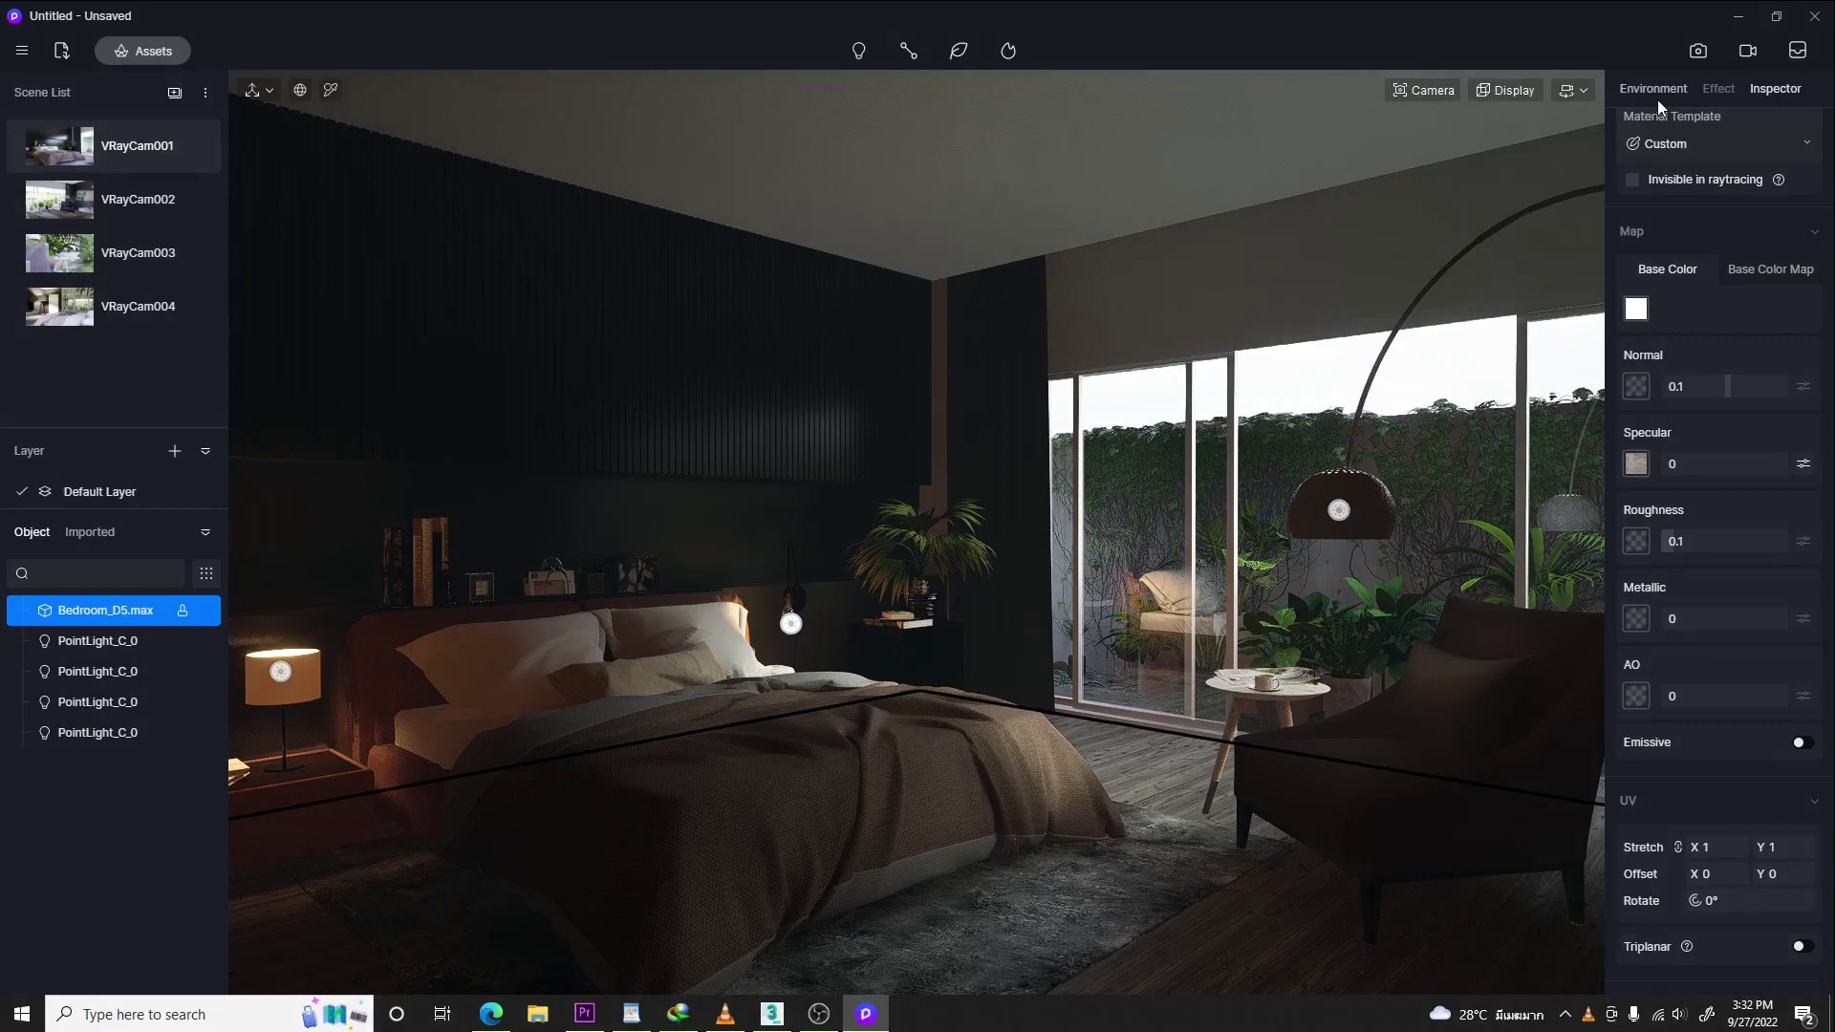
pyautogui.click(1720, 89)
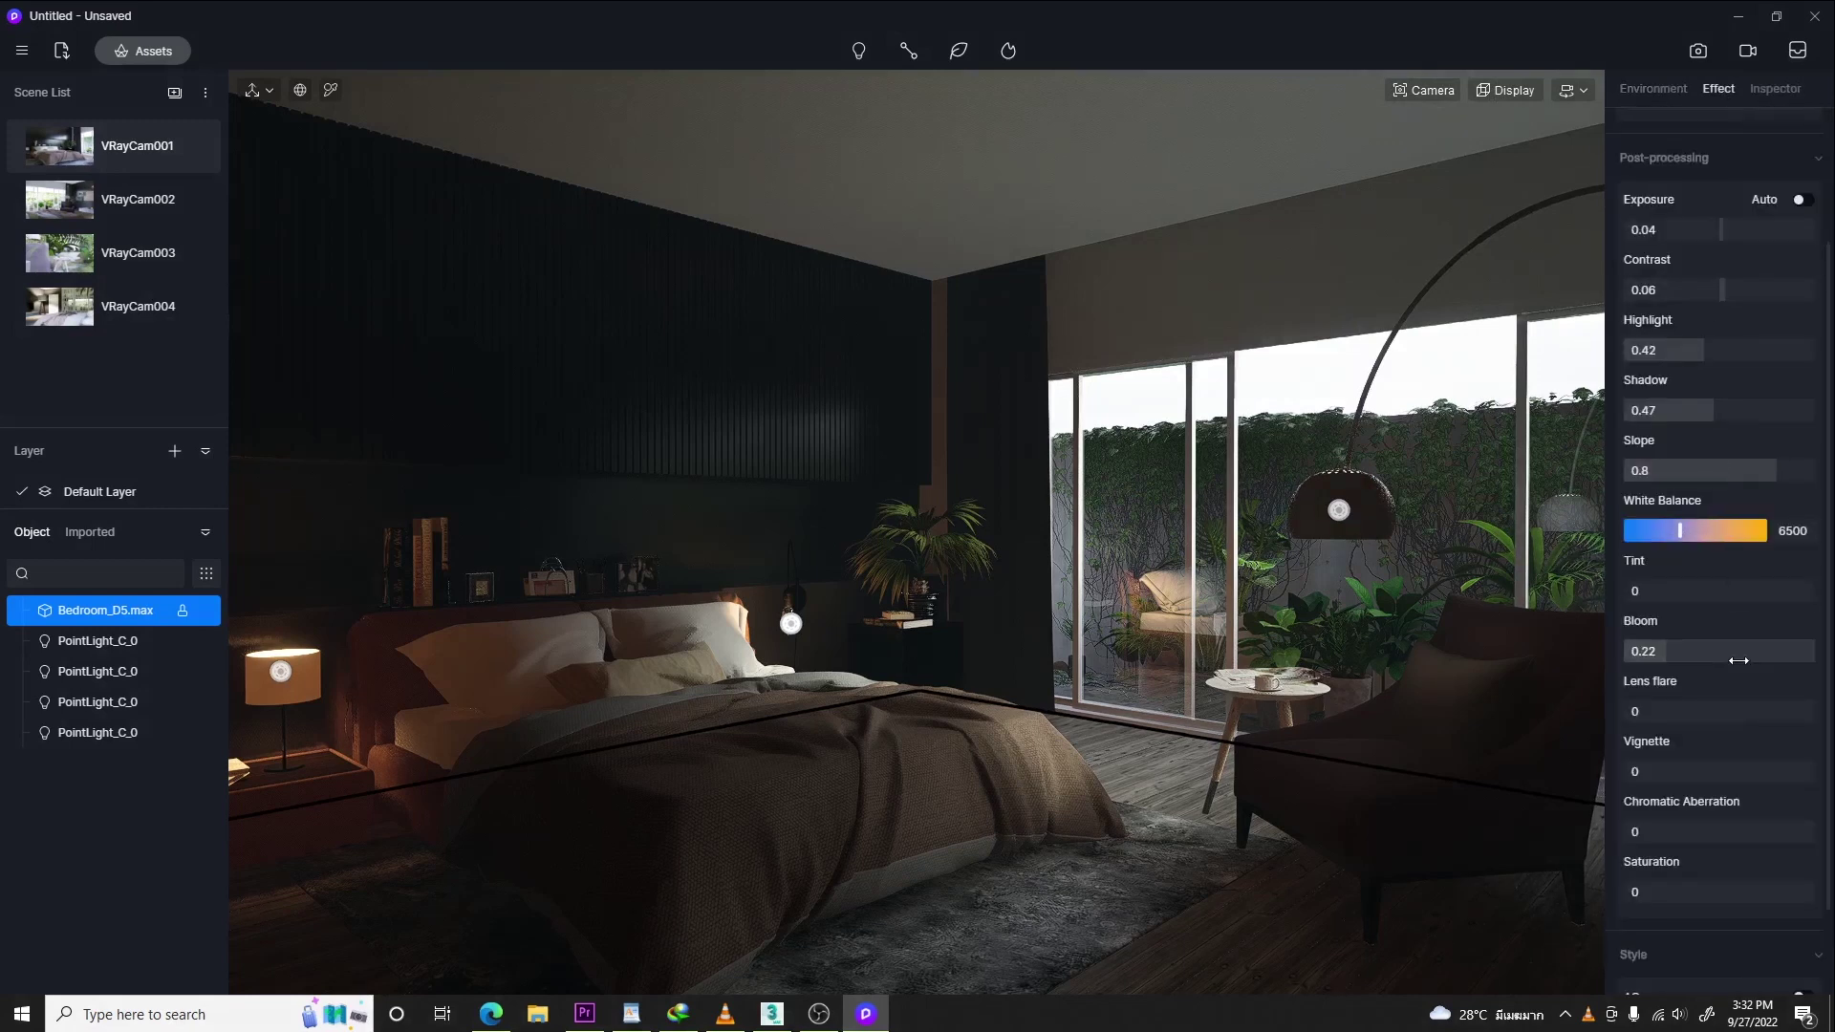
pyautogui.moveTo(1683, 531); pyautogui.dragTo(1665, 532)
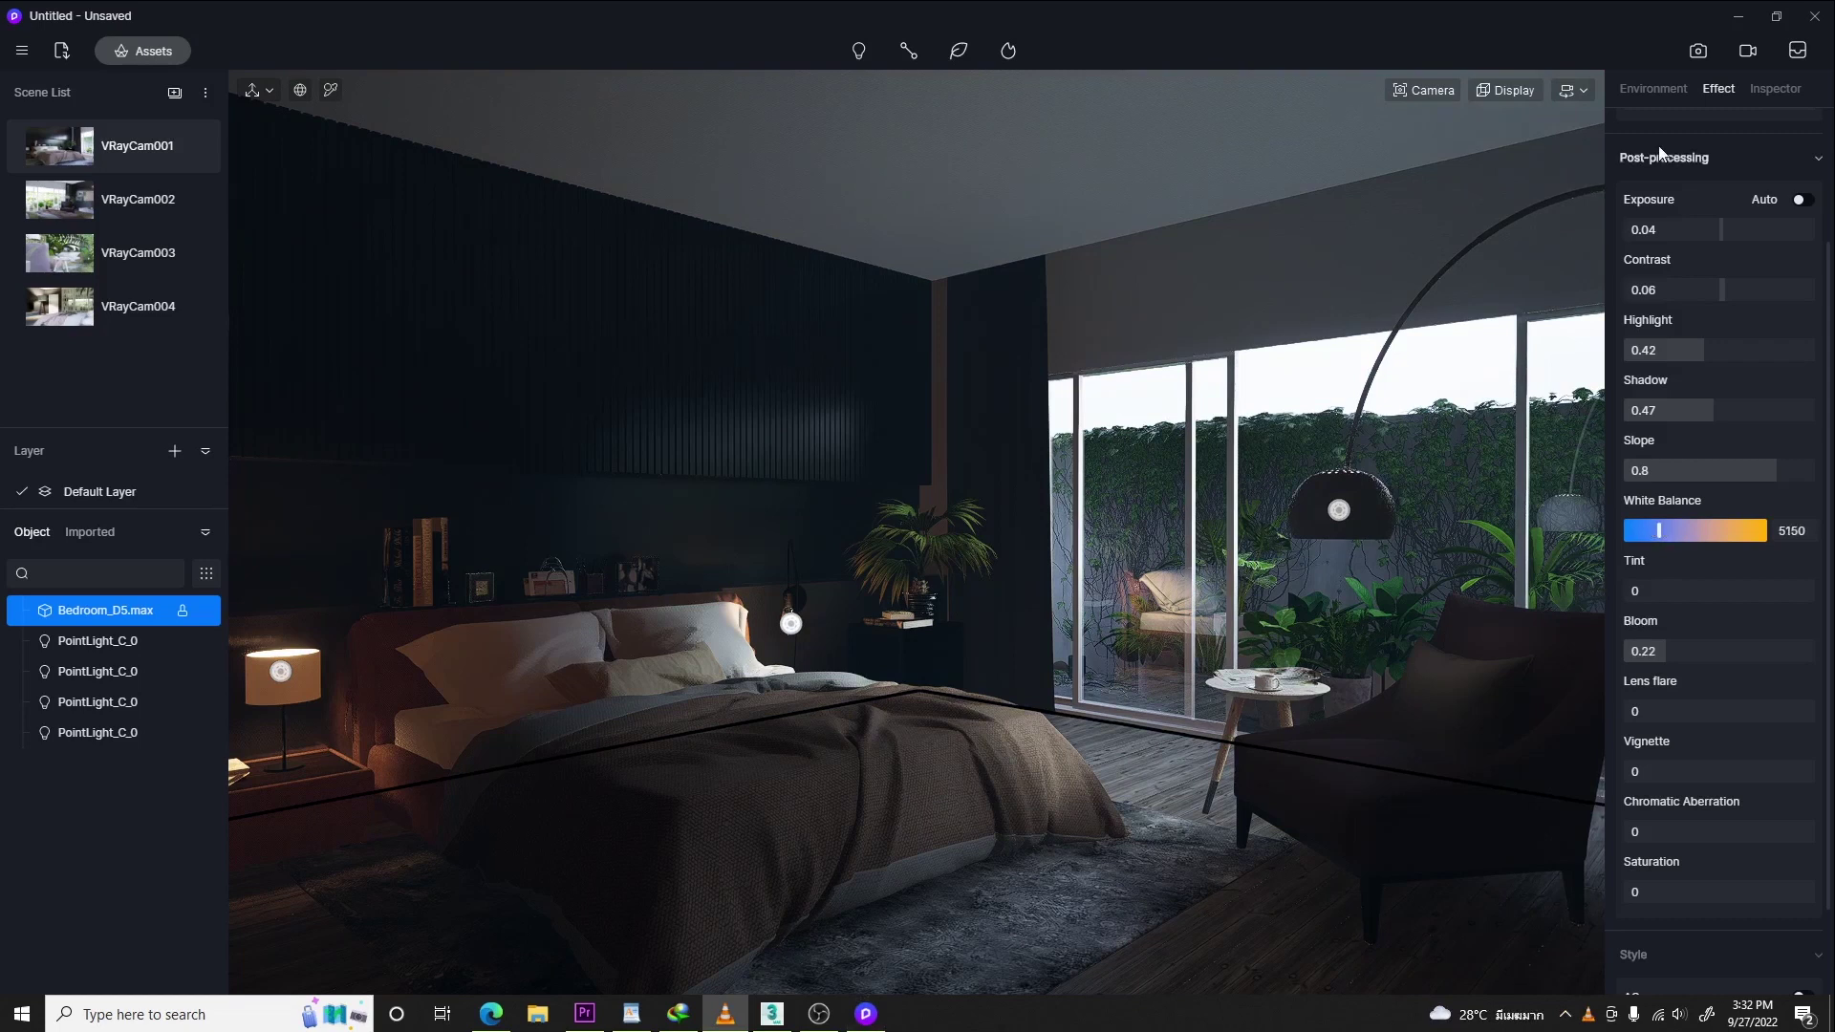
# - Increase the fog density to 3.95 and change its colour to a teal blue with H 190, S 54, V 83
pyautogui.click(1653, 88)
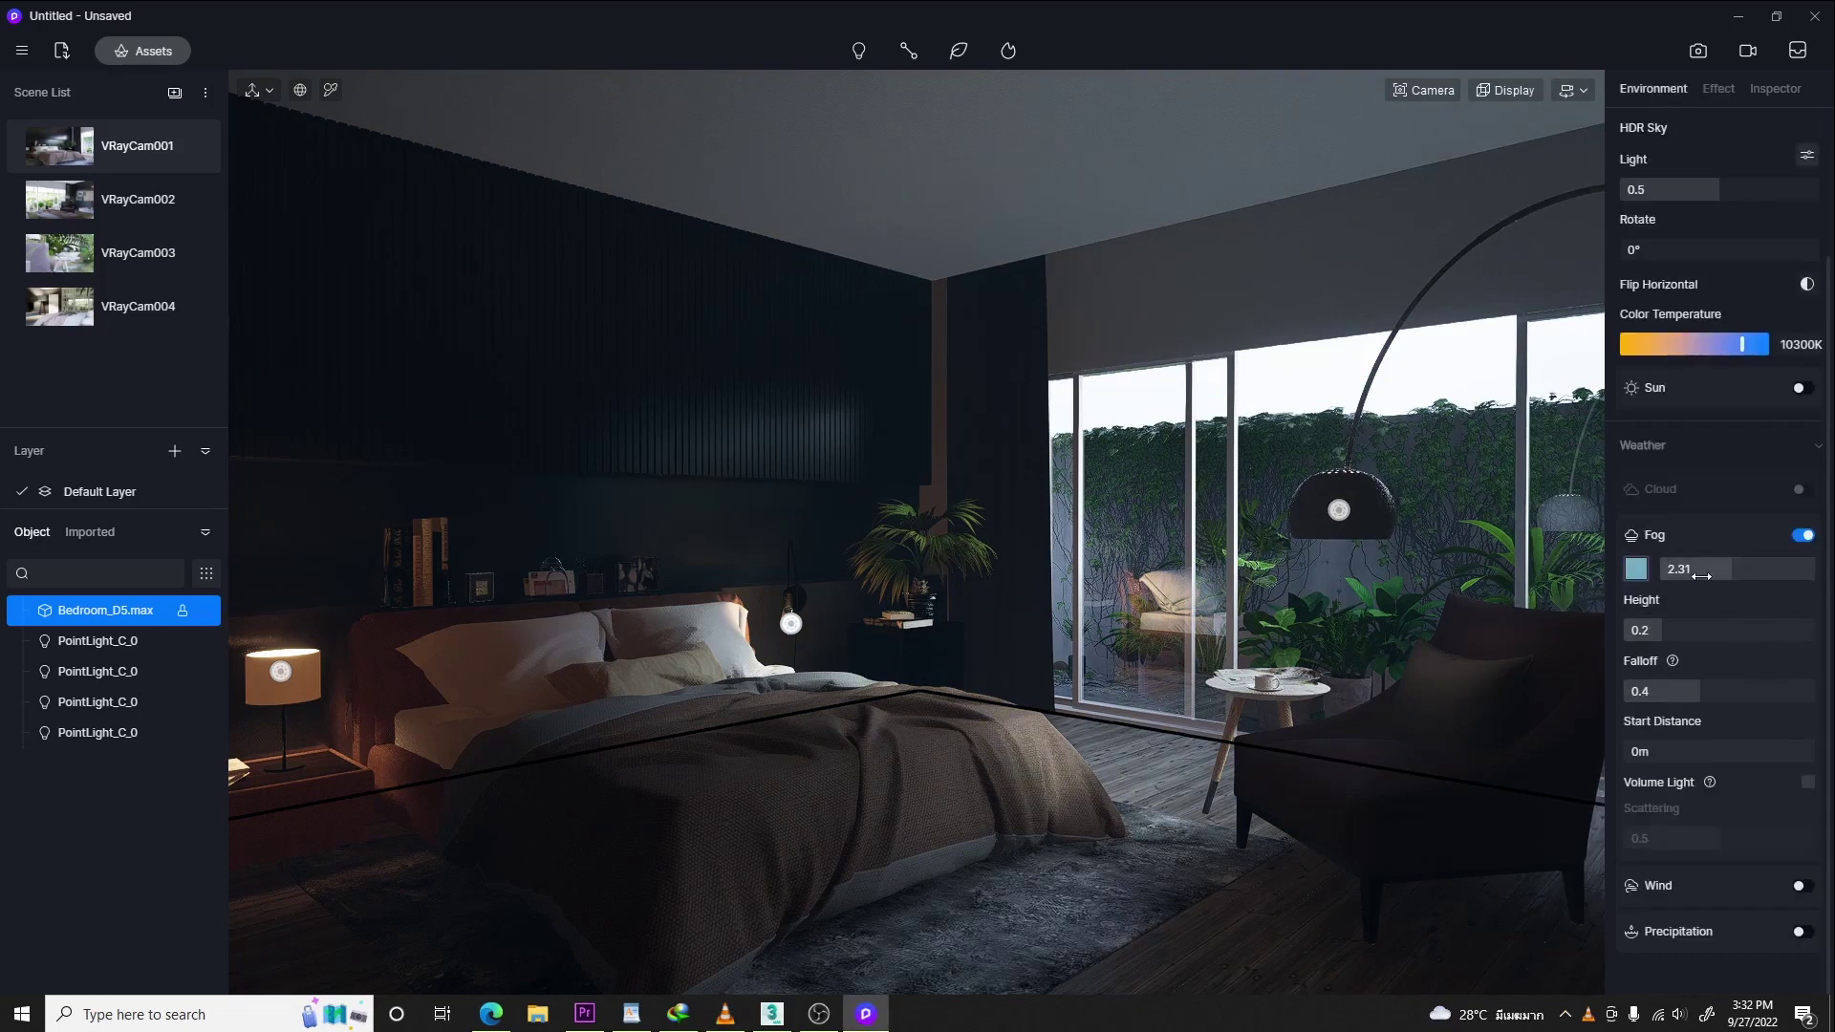
pyautogui.moveTo(1742, 574)
pyautogui.mouseDown()
pyautogui.moveTo(1797, 562)
pyautogui.moveTo(1769, 559)
pyautogui.mouseUp()
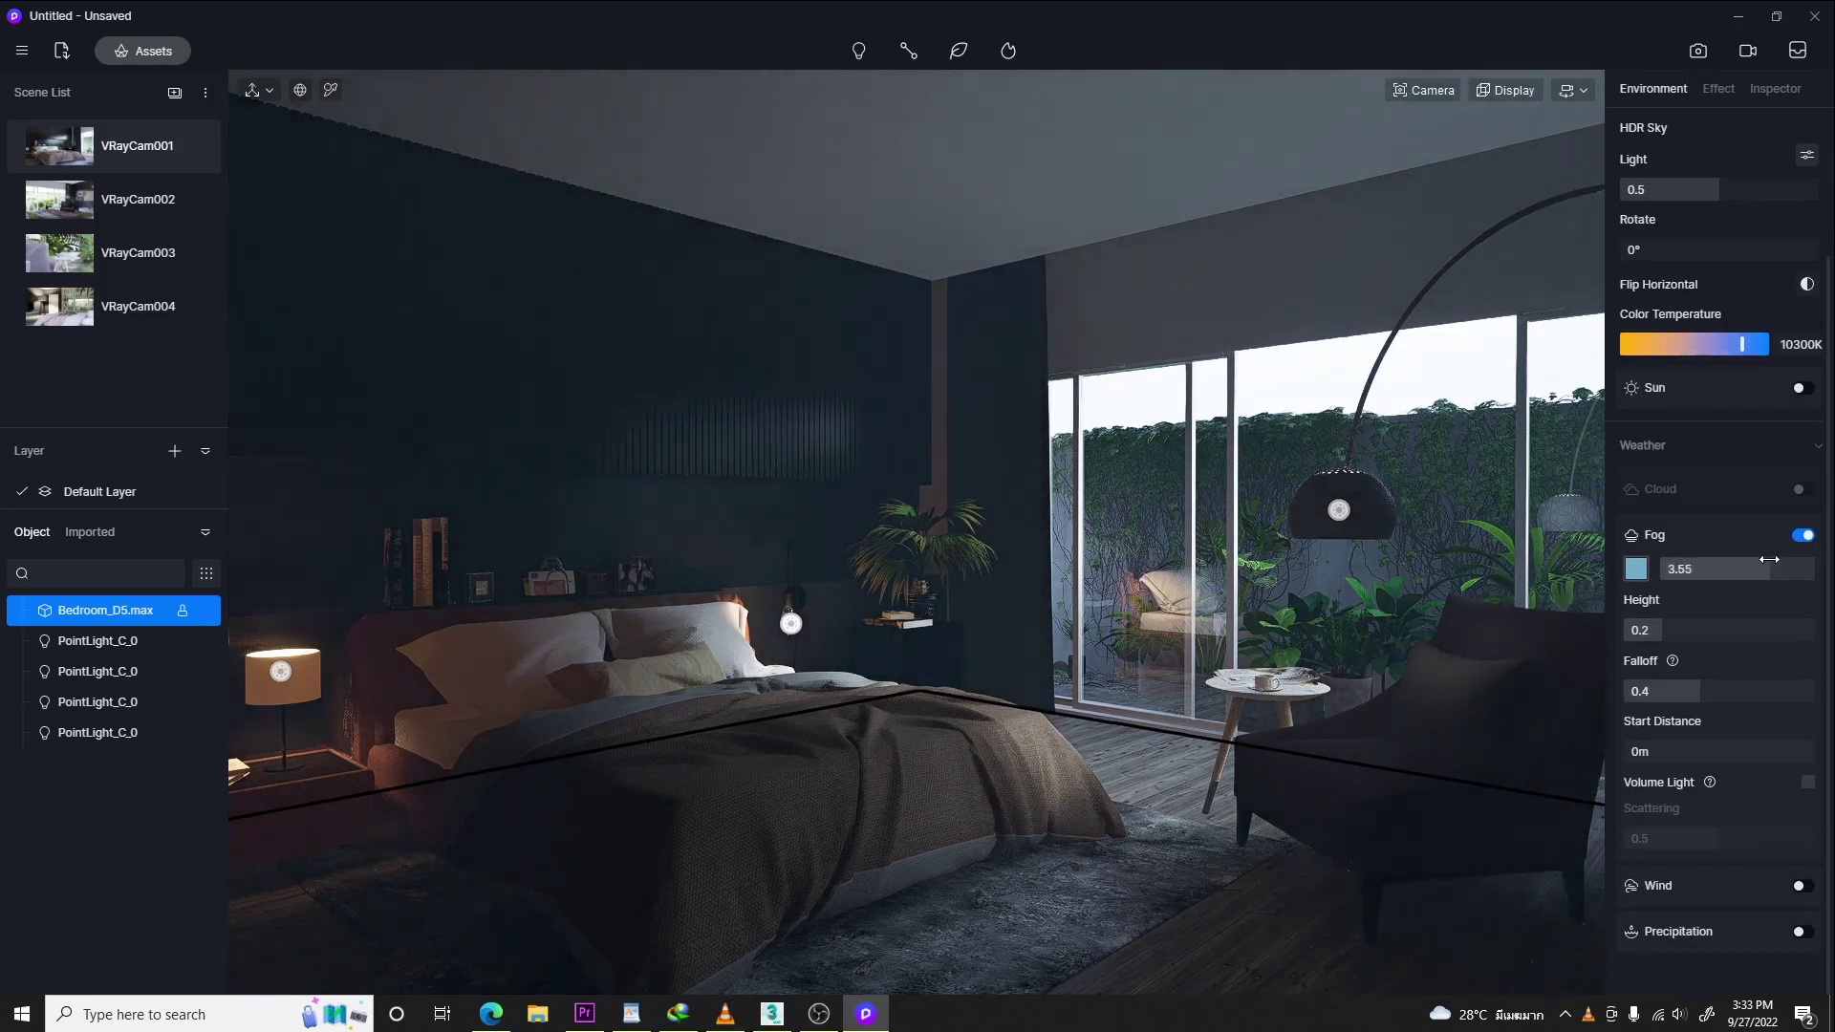
pyautogui.click(1638, 570)
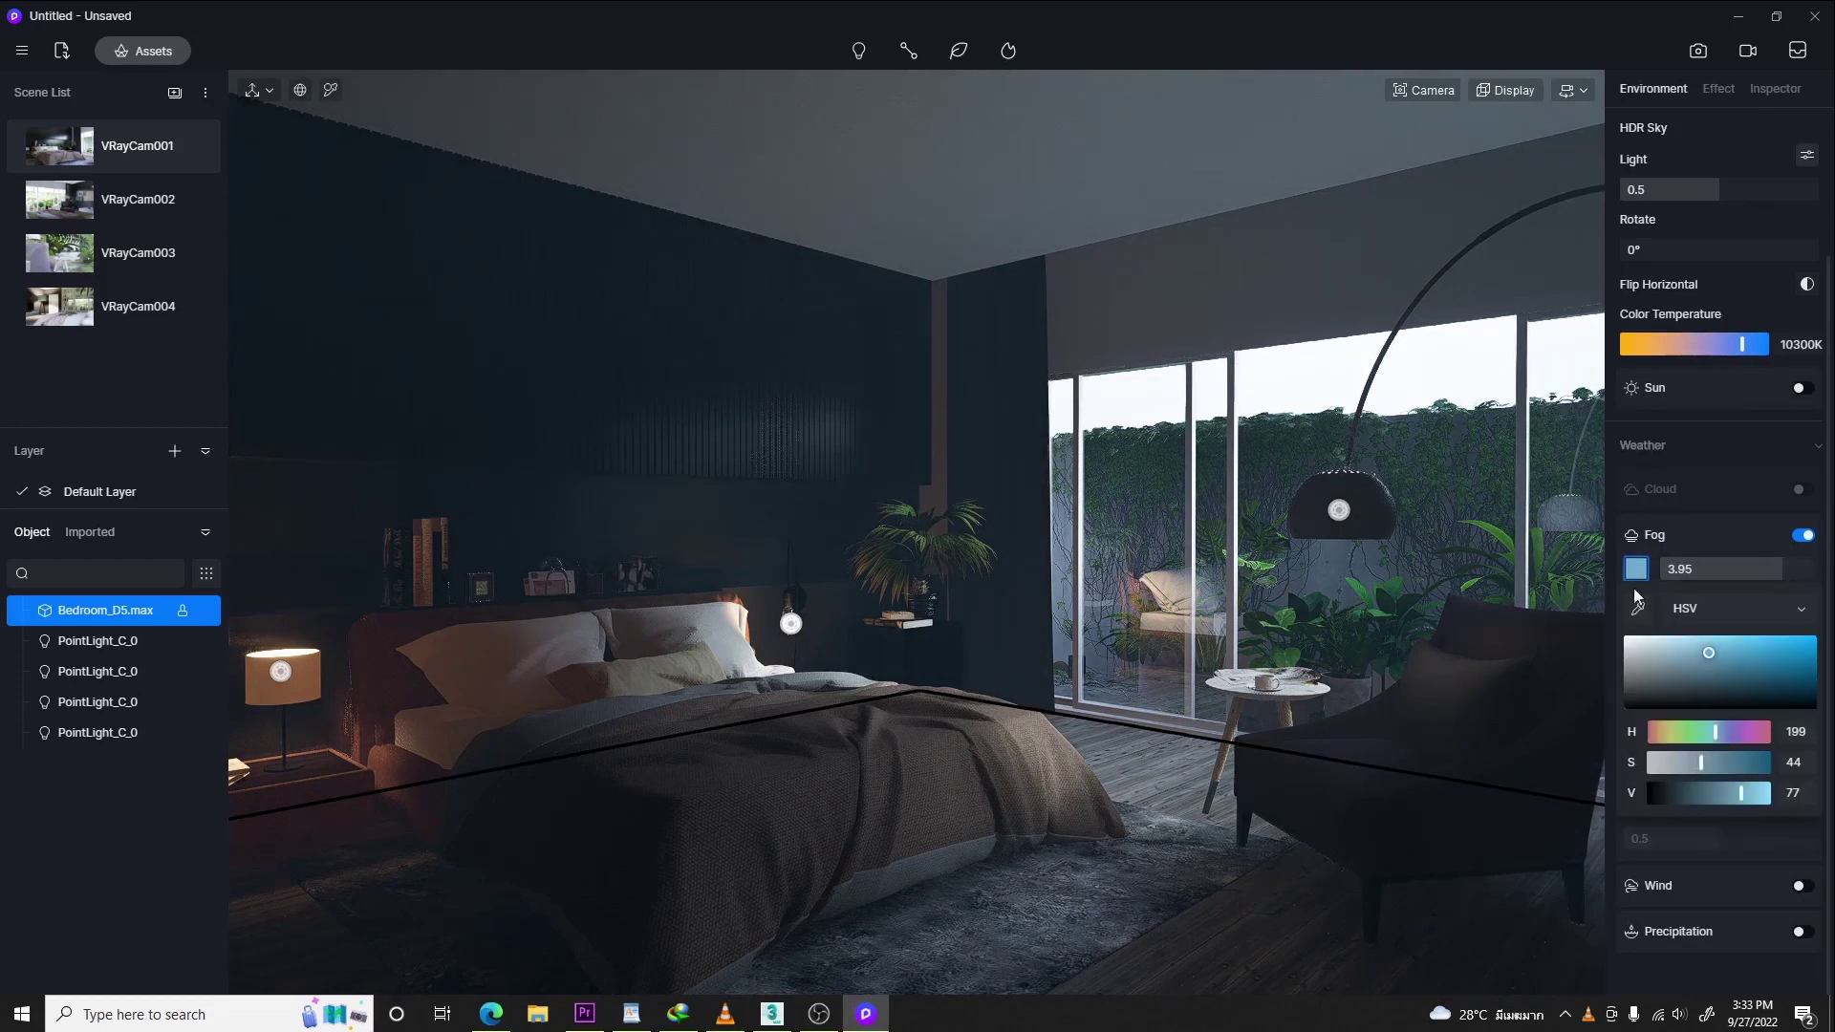
pyautogui.click(1730, 650)
pyautogui.moveTo(1720, 732); pyautogui.dragTo(1713, 727)
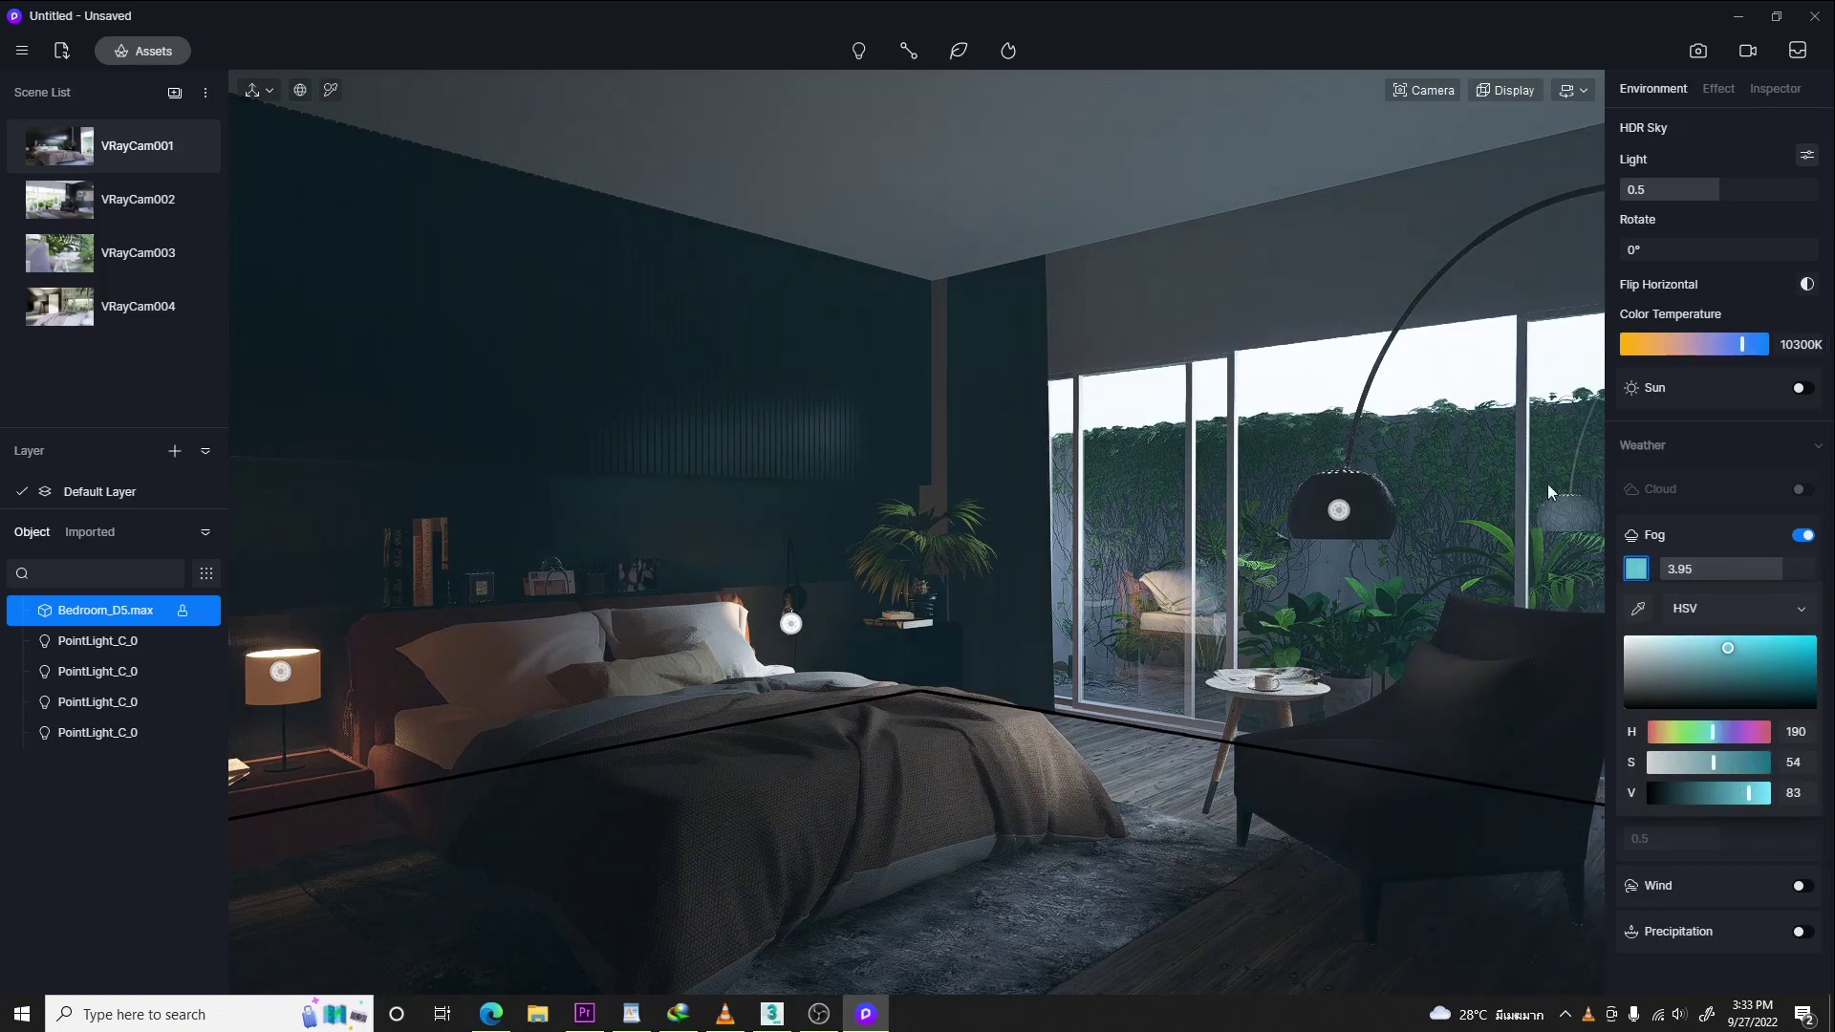
pyautogui.click(1103, 794)
pyautogui.moveTo(1103, 794); pyautogui.dragTo(1103, 795, button='right')
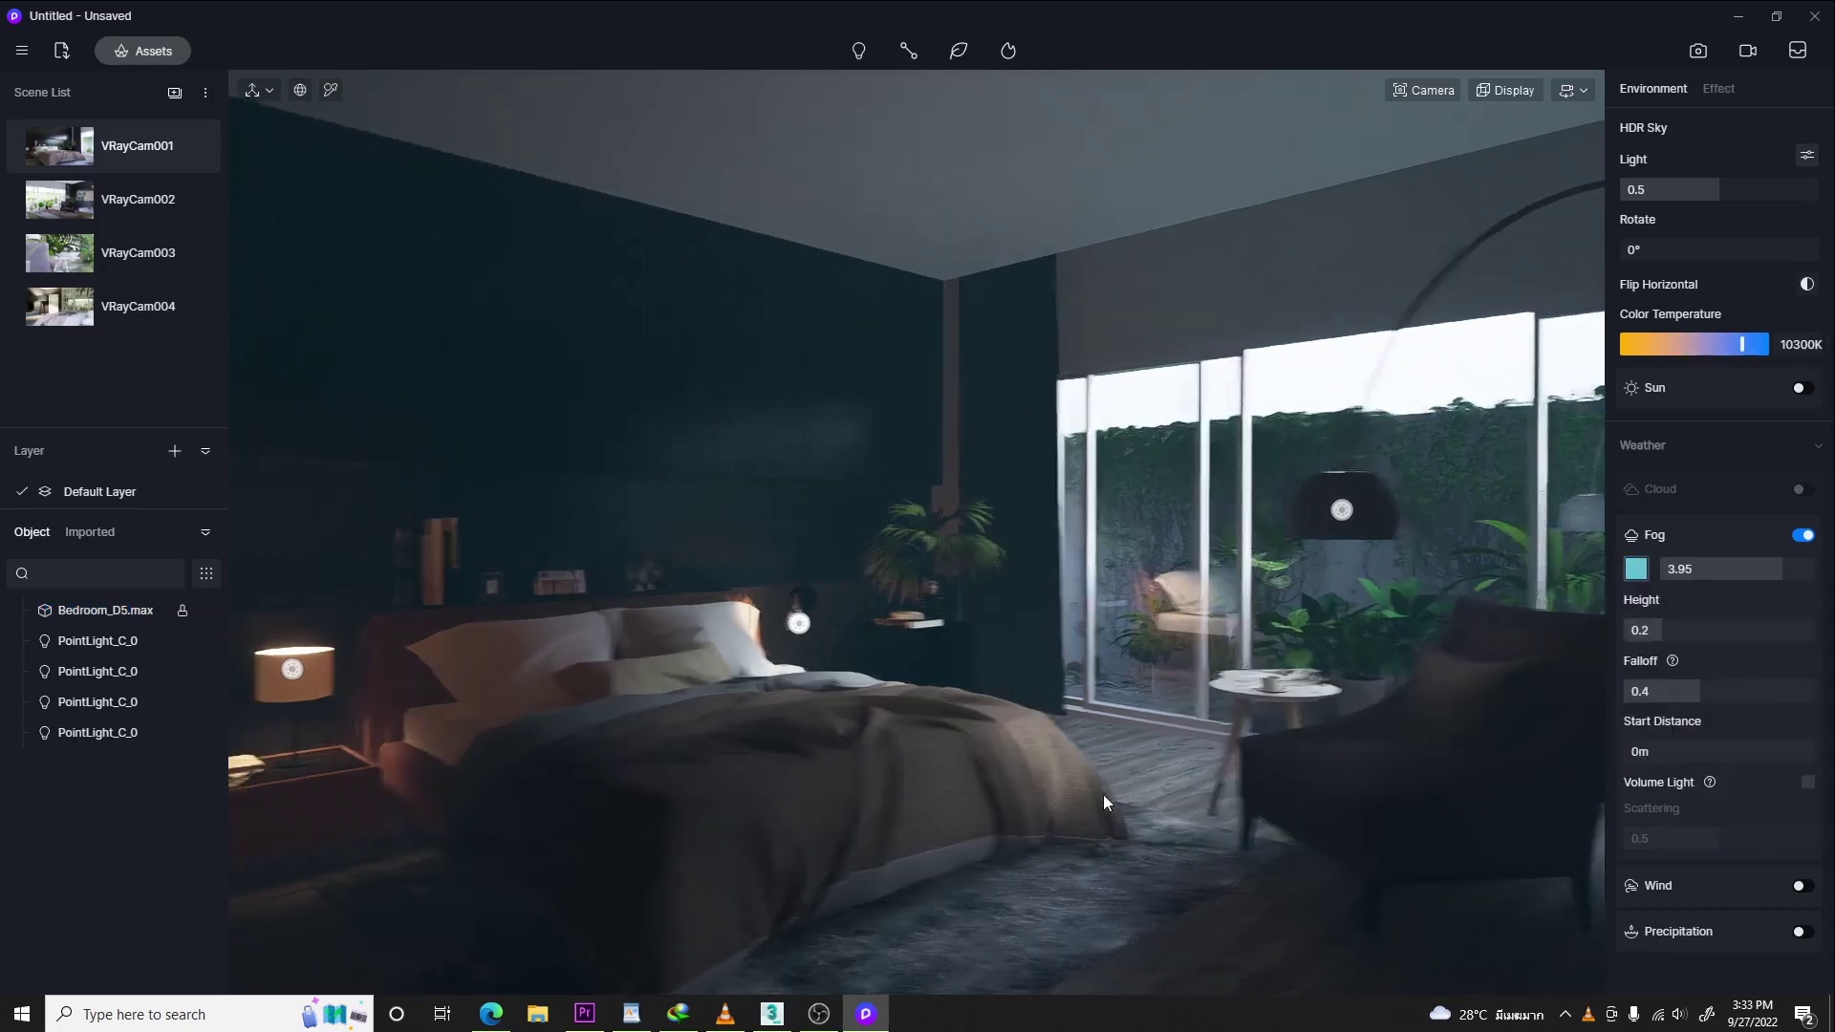
# - Apply the Desert3 LUT to the scene at an Intensity of 0.38
pyautogui.click(1718, 88)
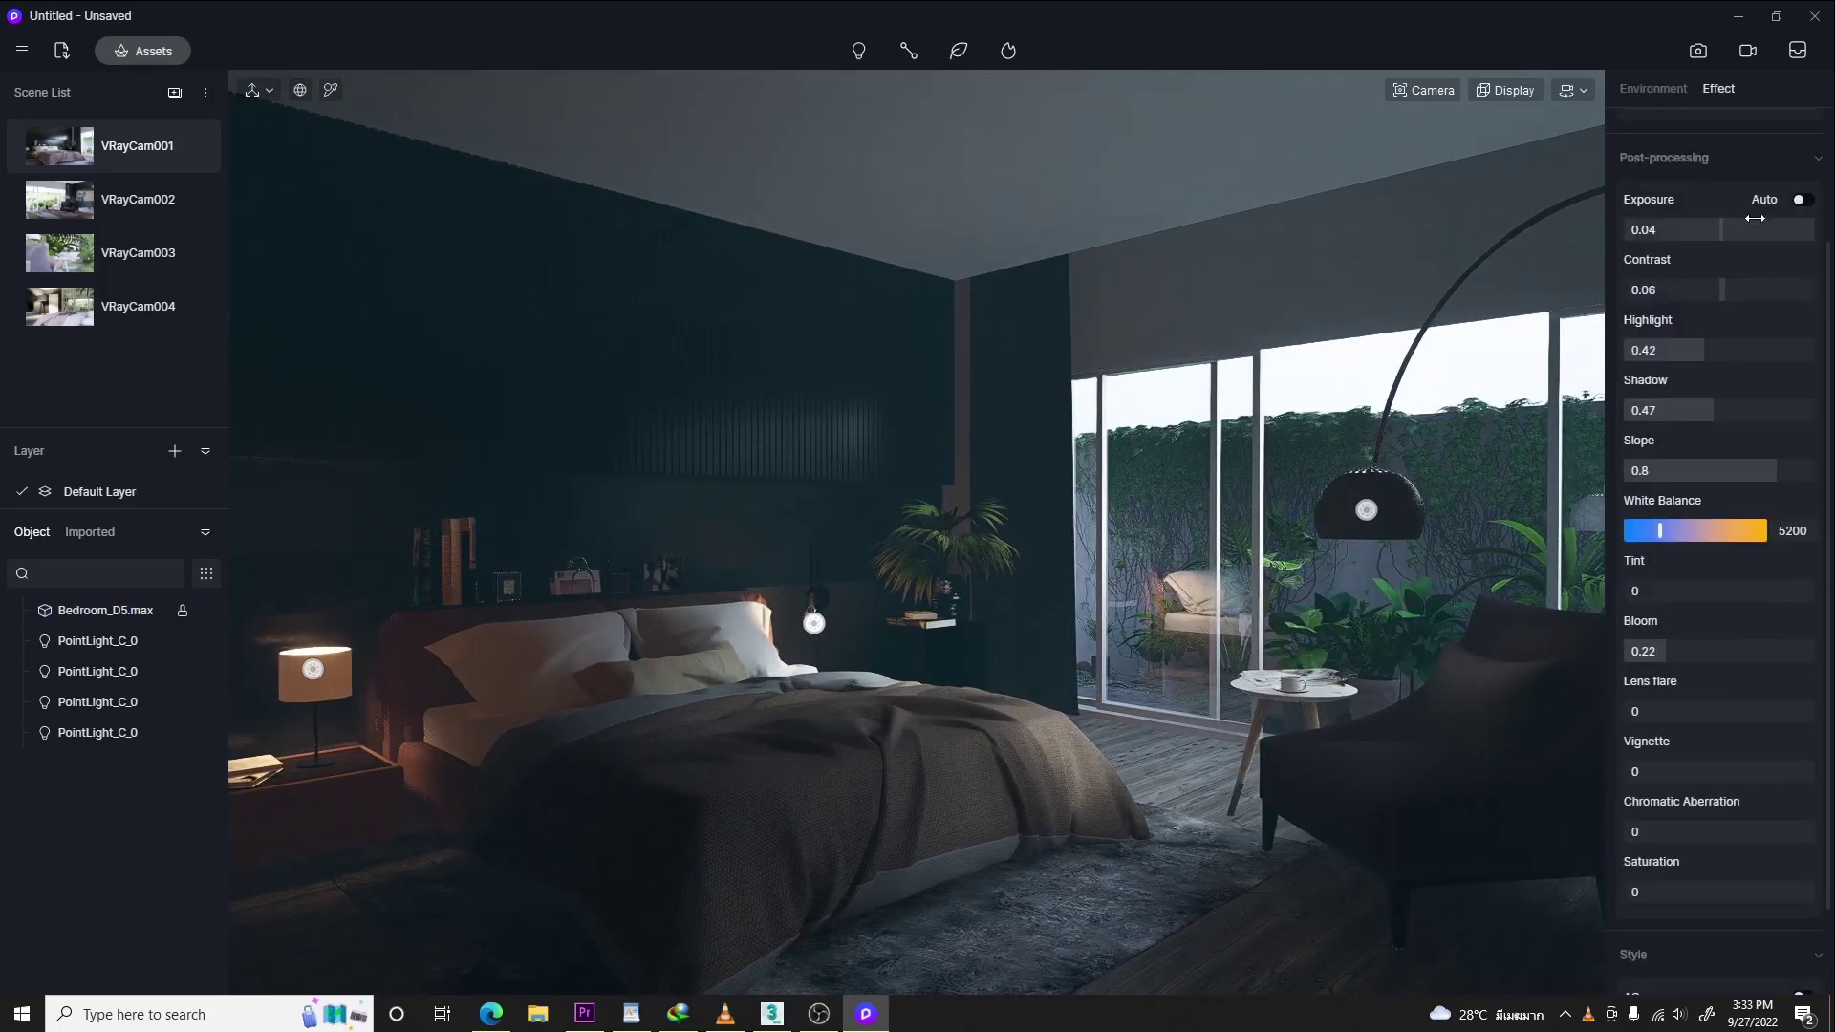
pyautogui.scroll(2, 1785, 189)
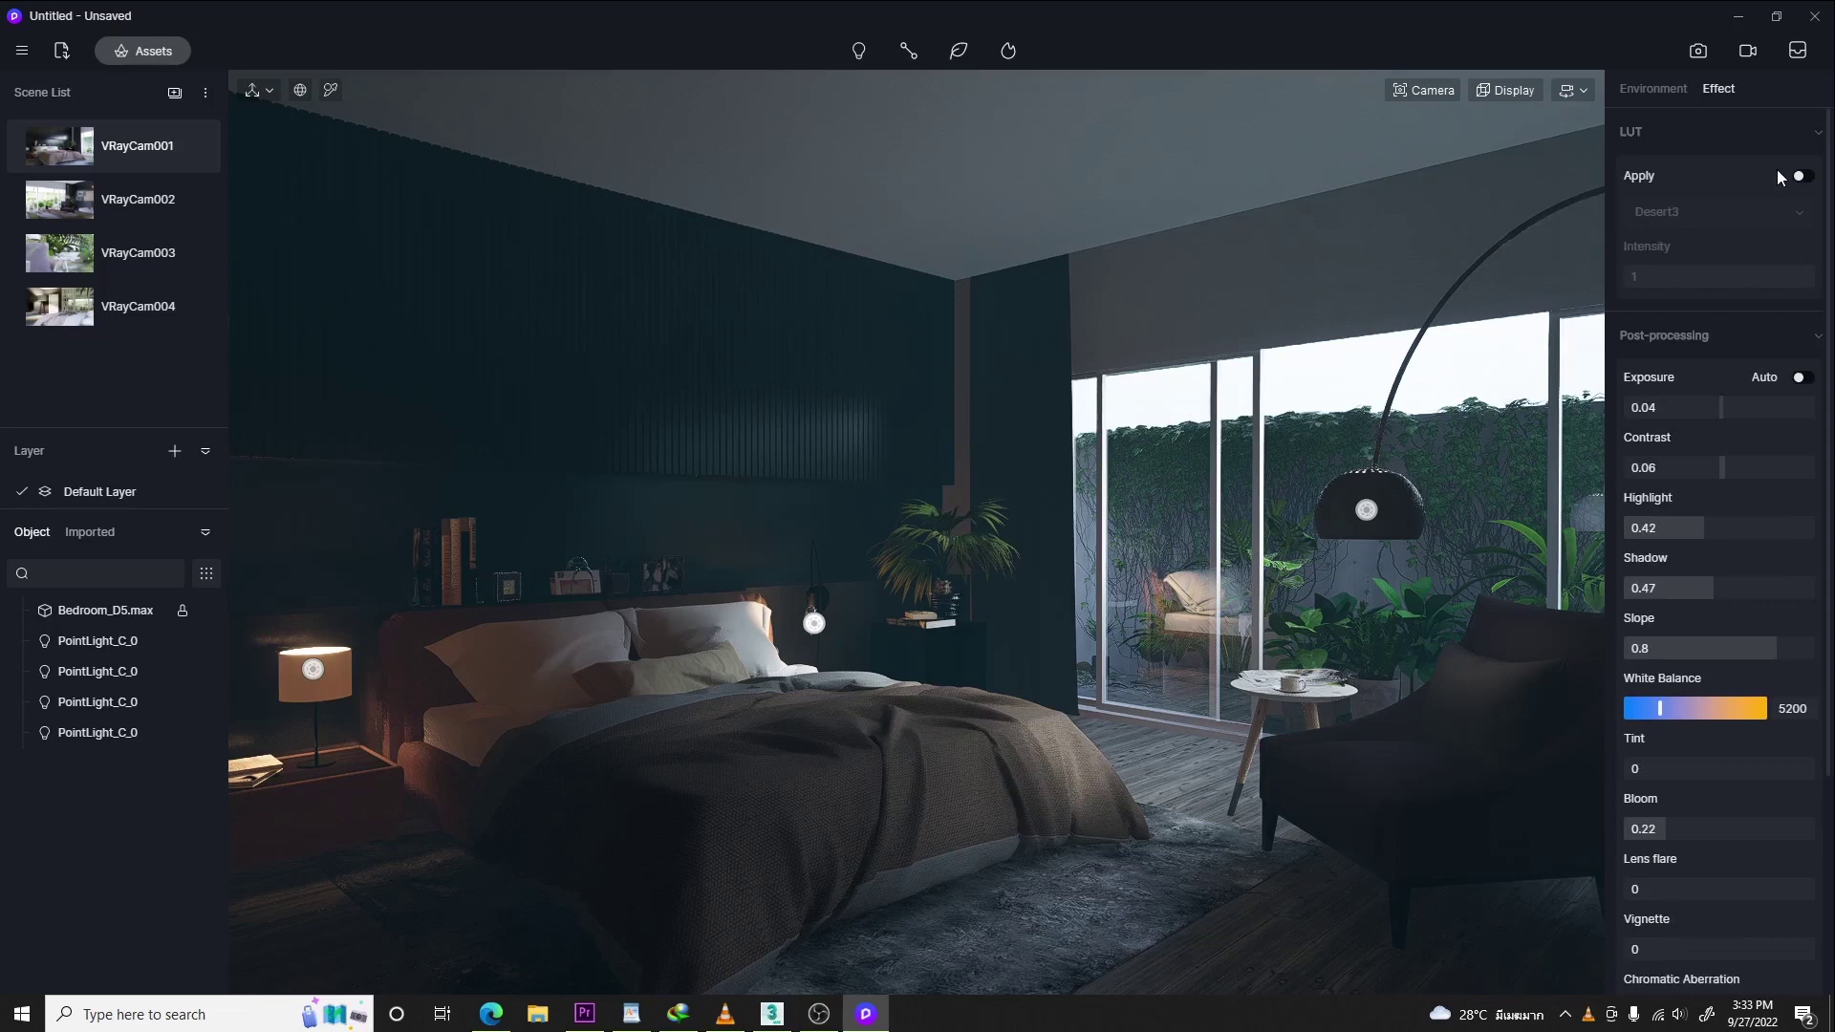
pyautogui.click(1802, 176)
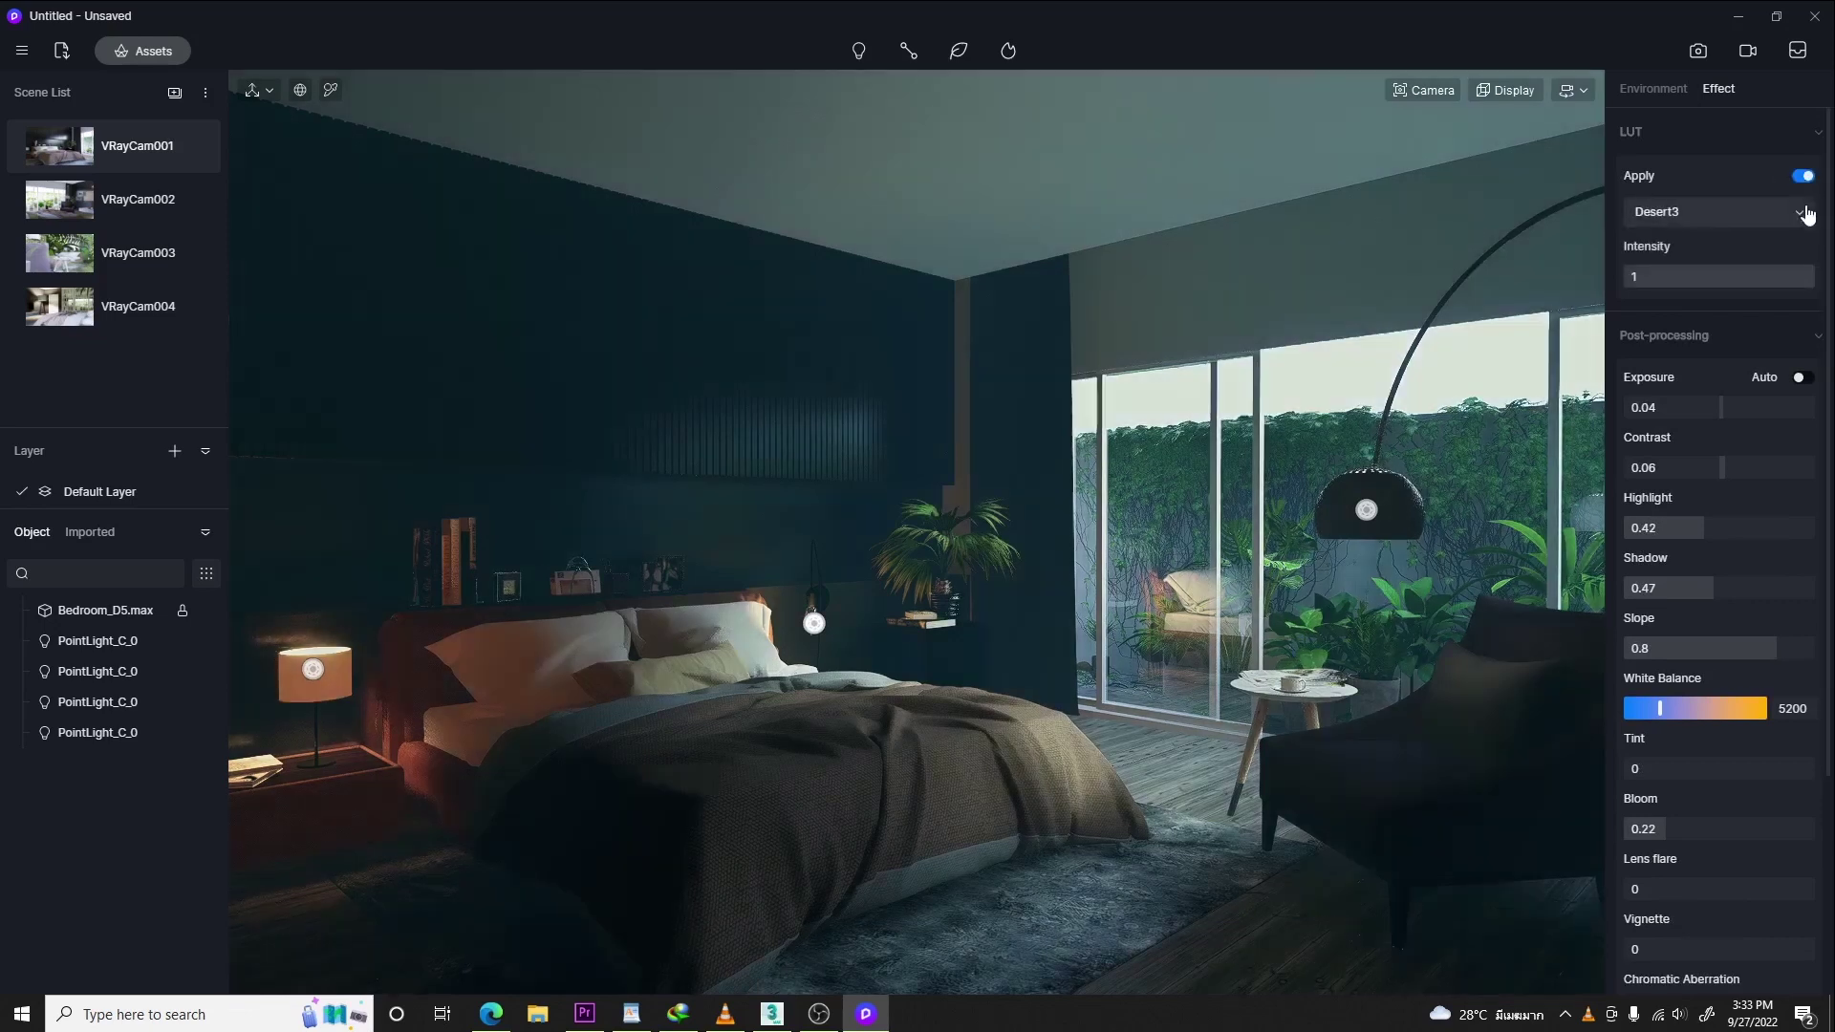
pyautogui.click(1800, 212)
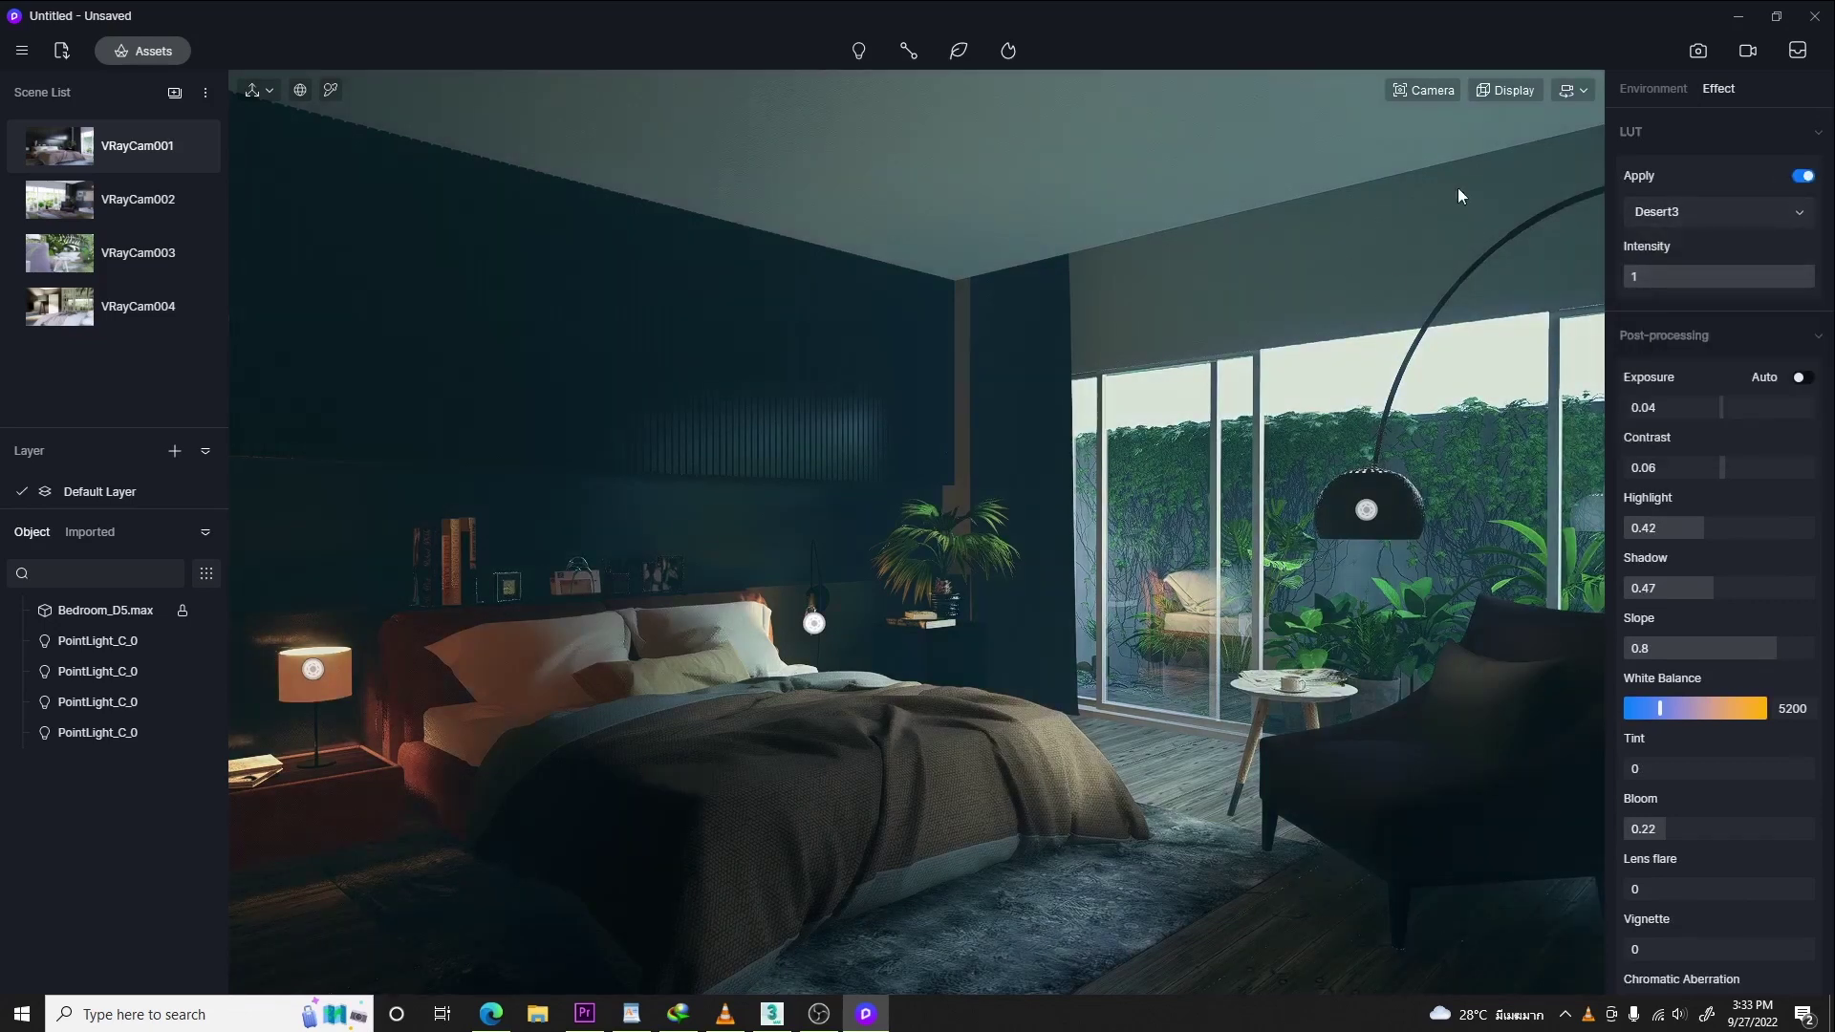
pyautogui.moveTo(1768, 276); pyautogui.dragTo(1707, 273)
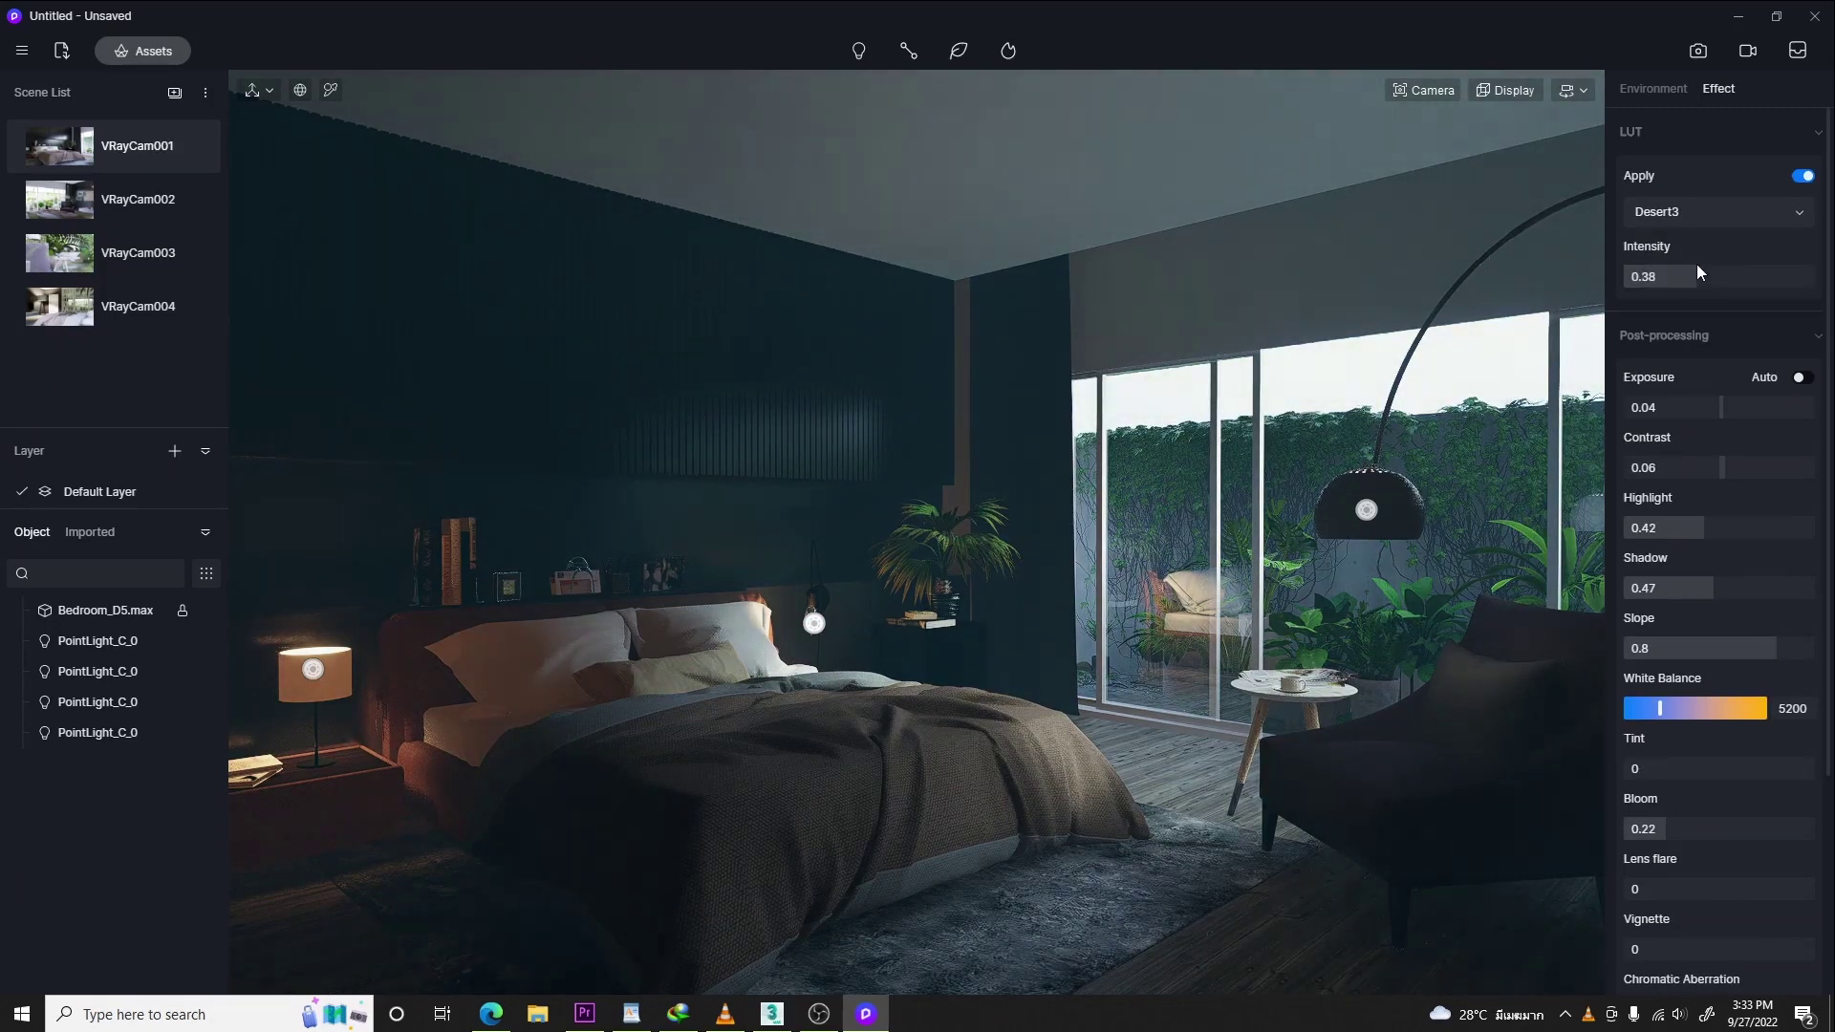
pyautogui.moveTo(1128, 630)
pyautogui.mouseDown(button='right')
pyautogui.moveTo(1176, 628)
pyautogui.moveTo(1094, 628)
pyautogui.moveTo(1122, 629)
pyautogui.mouseUp(button='right')
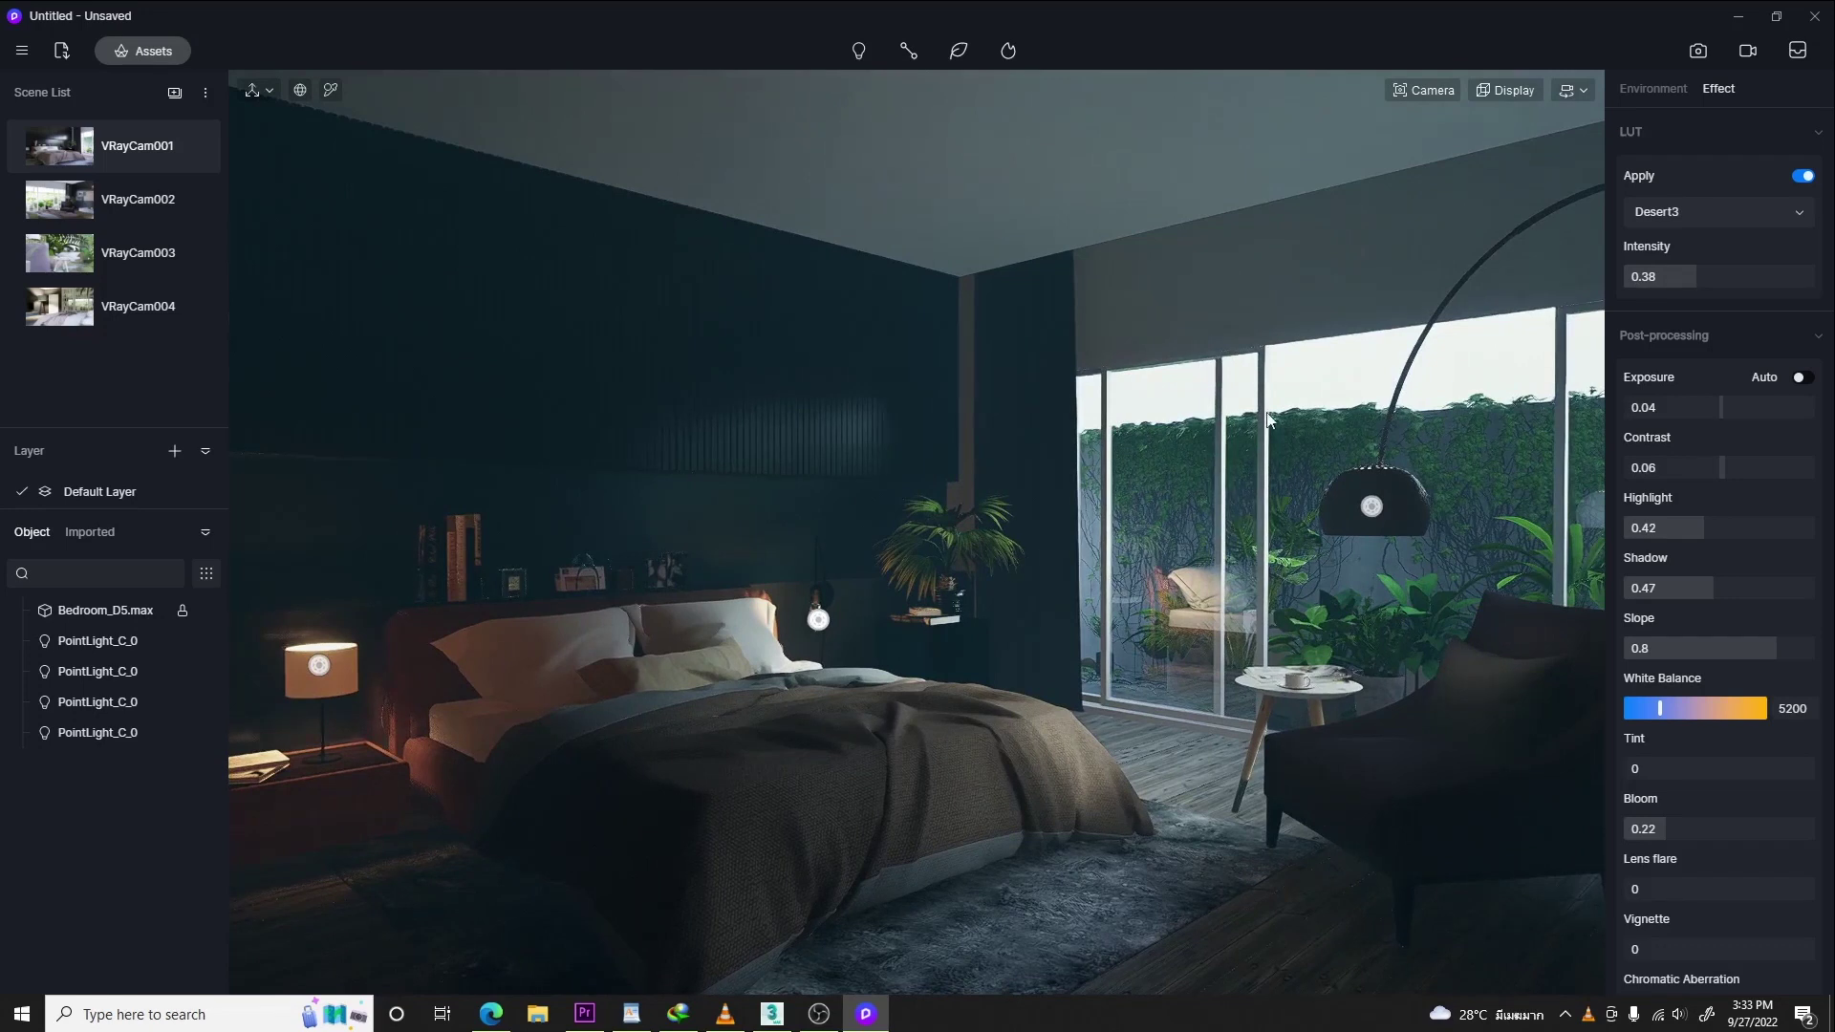
# - Reposition the point light inside the nightstand table lamp's shade to X 1413, Y 787, Z 640 and clear the selection
pyautogui.click(1290, 399)
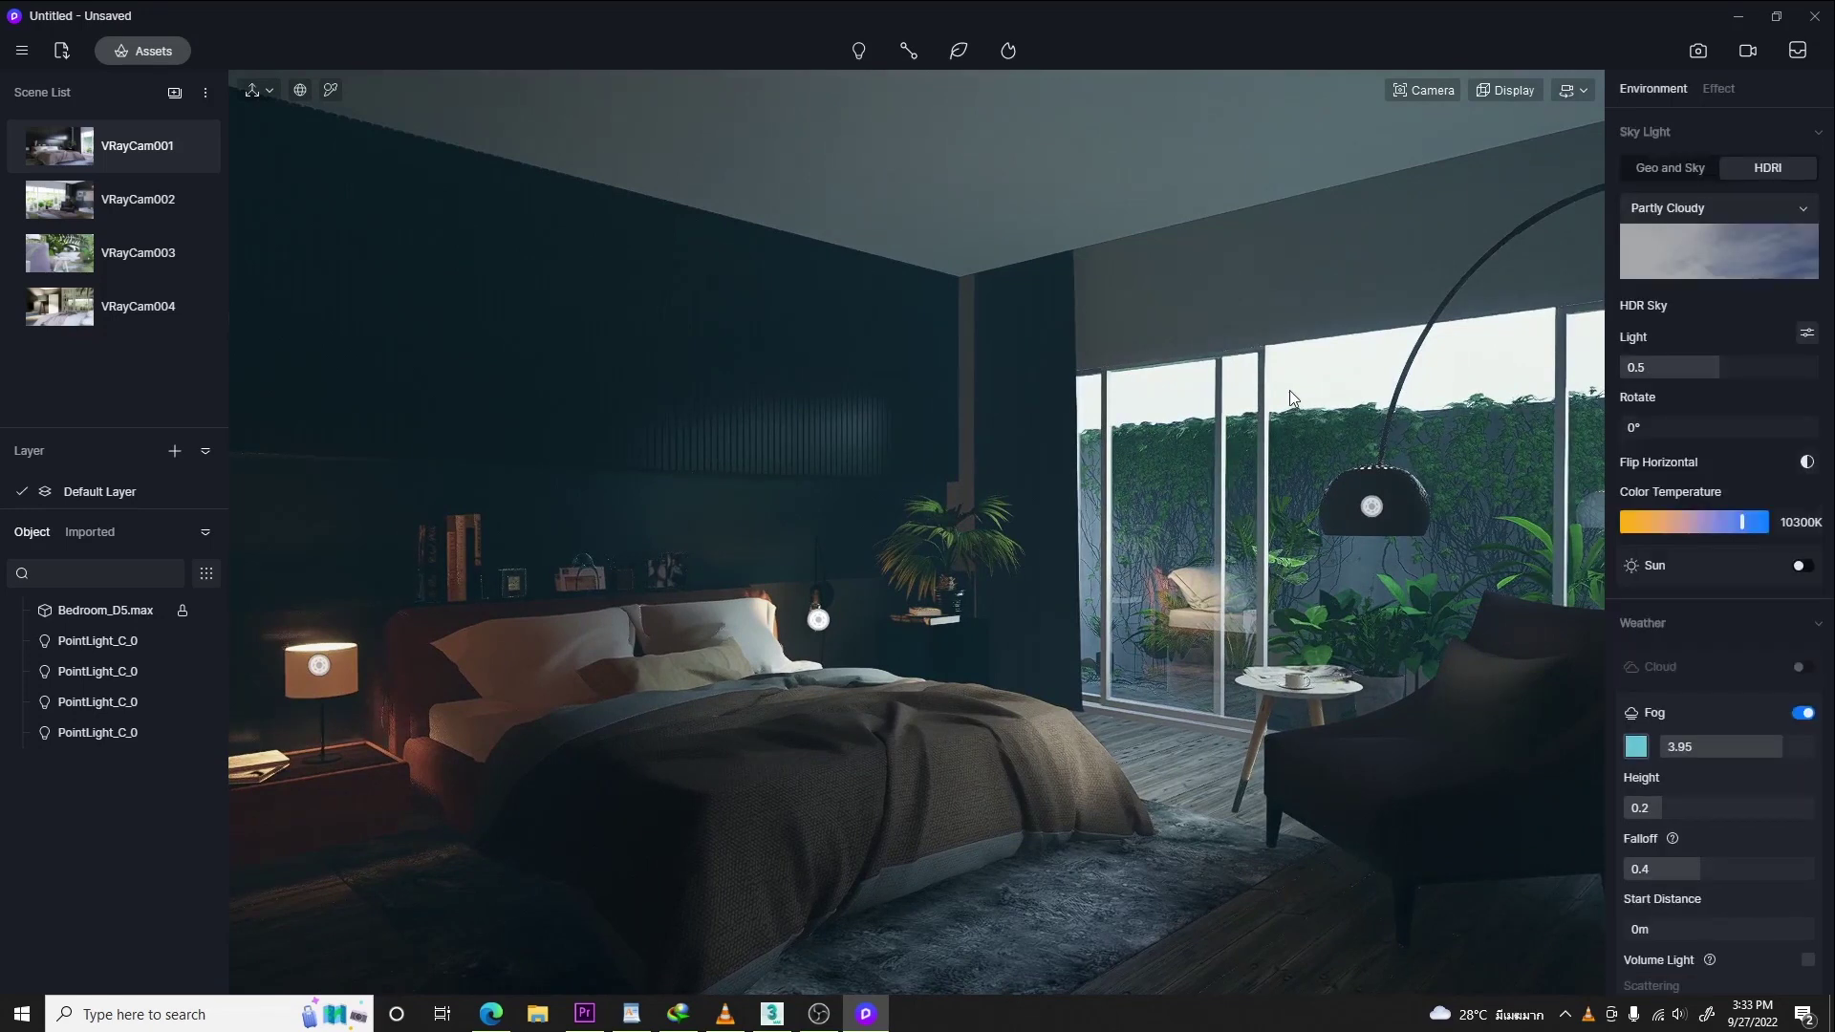
pyautogui.click(324, 668)
pyautogui.moveTo(321, 612); pyautogui.dragTo(328, 620)
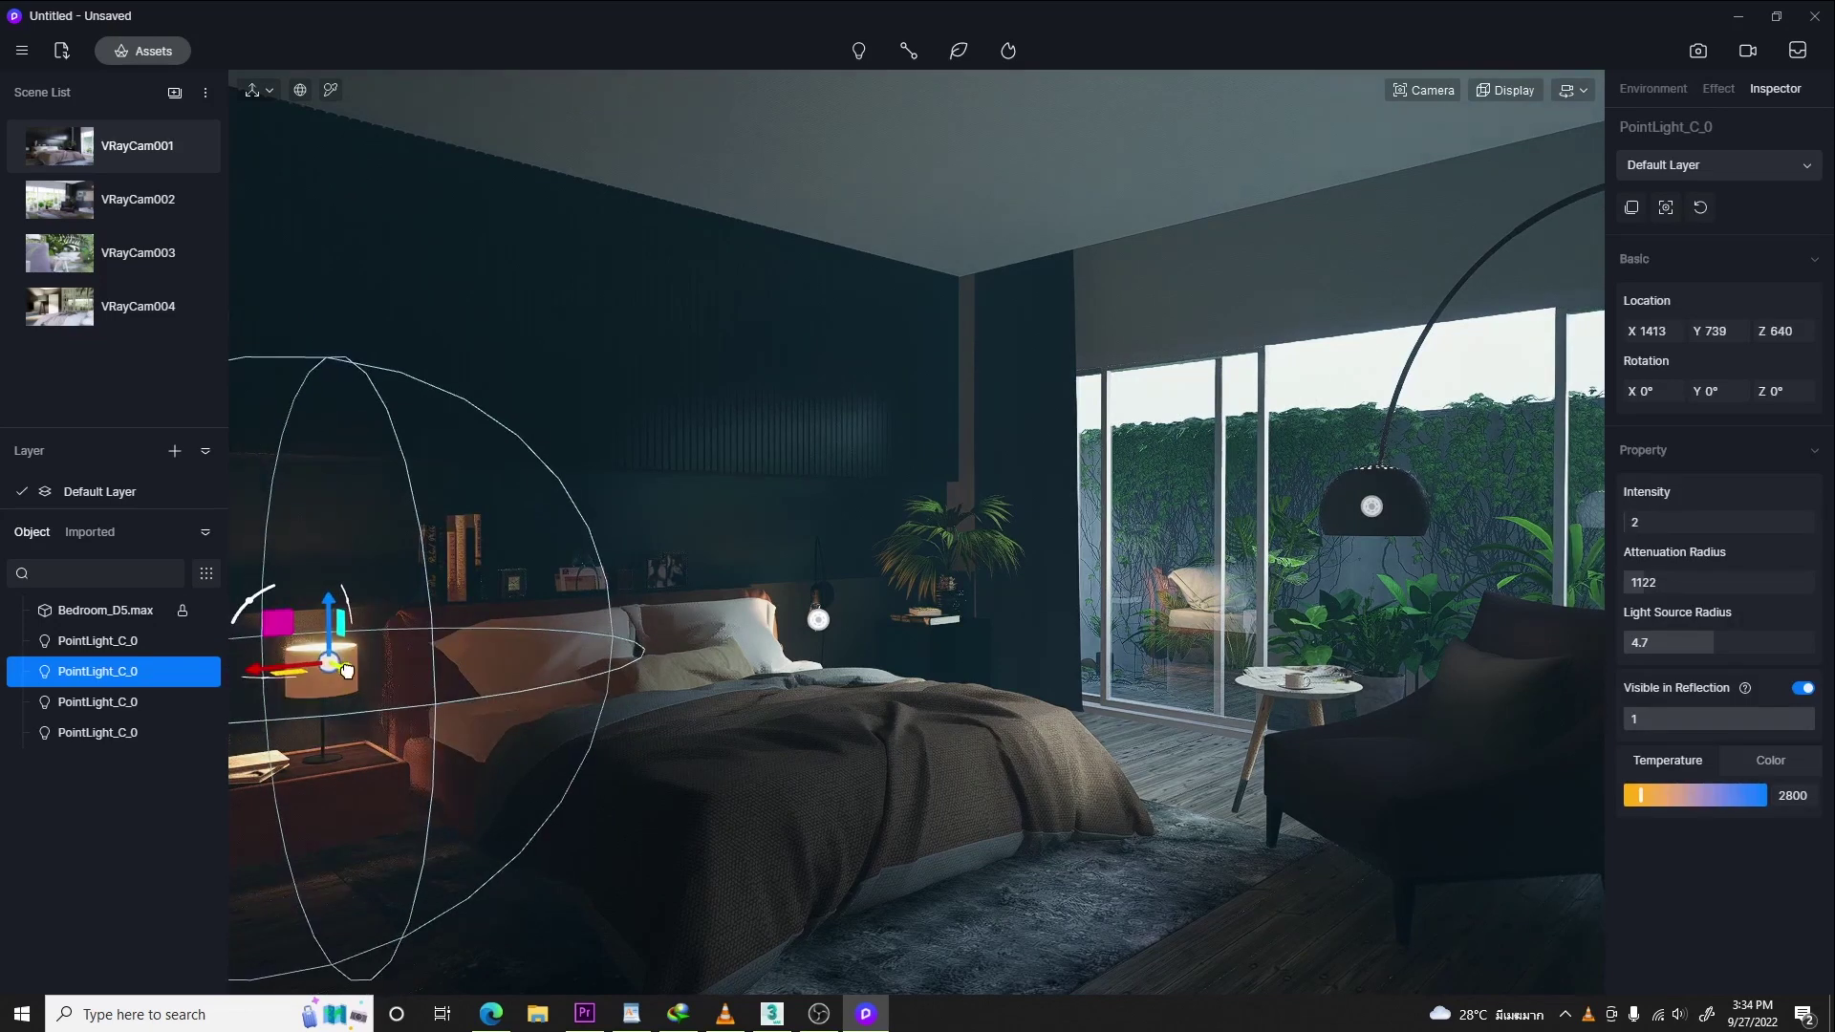
pyautogui.moveTo(342, 666); pyautogui.dragTo(346, 673)
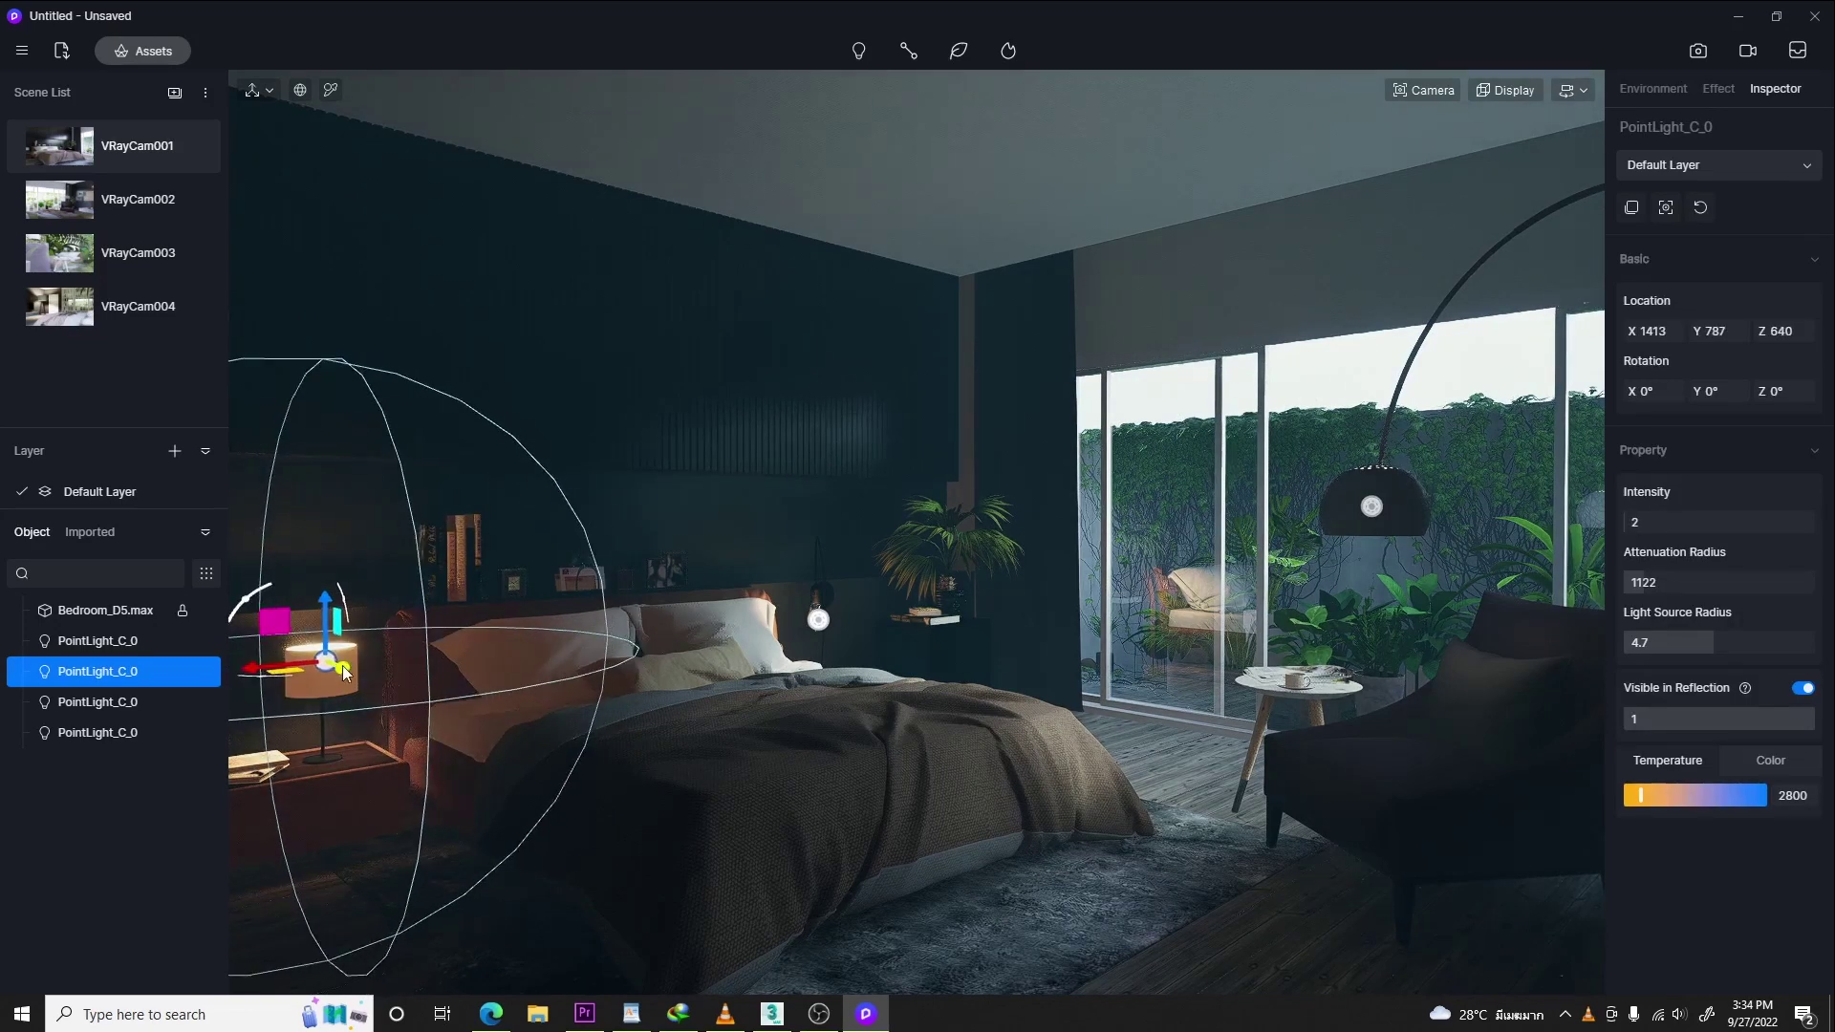
pyautogui.click(1299, 386)
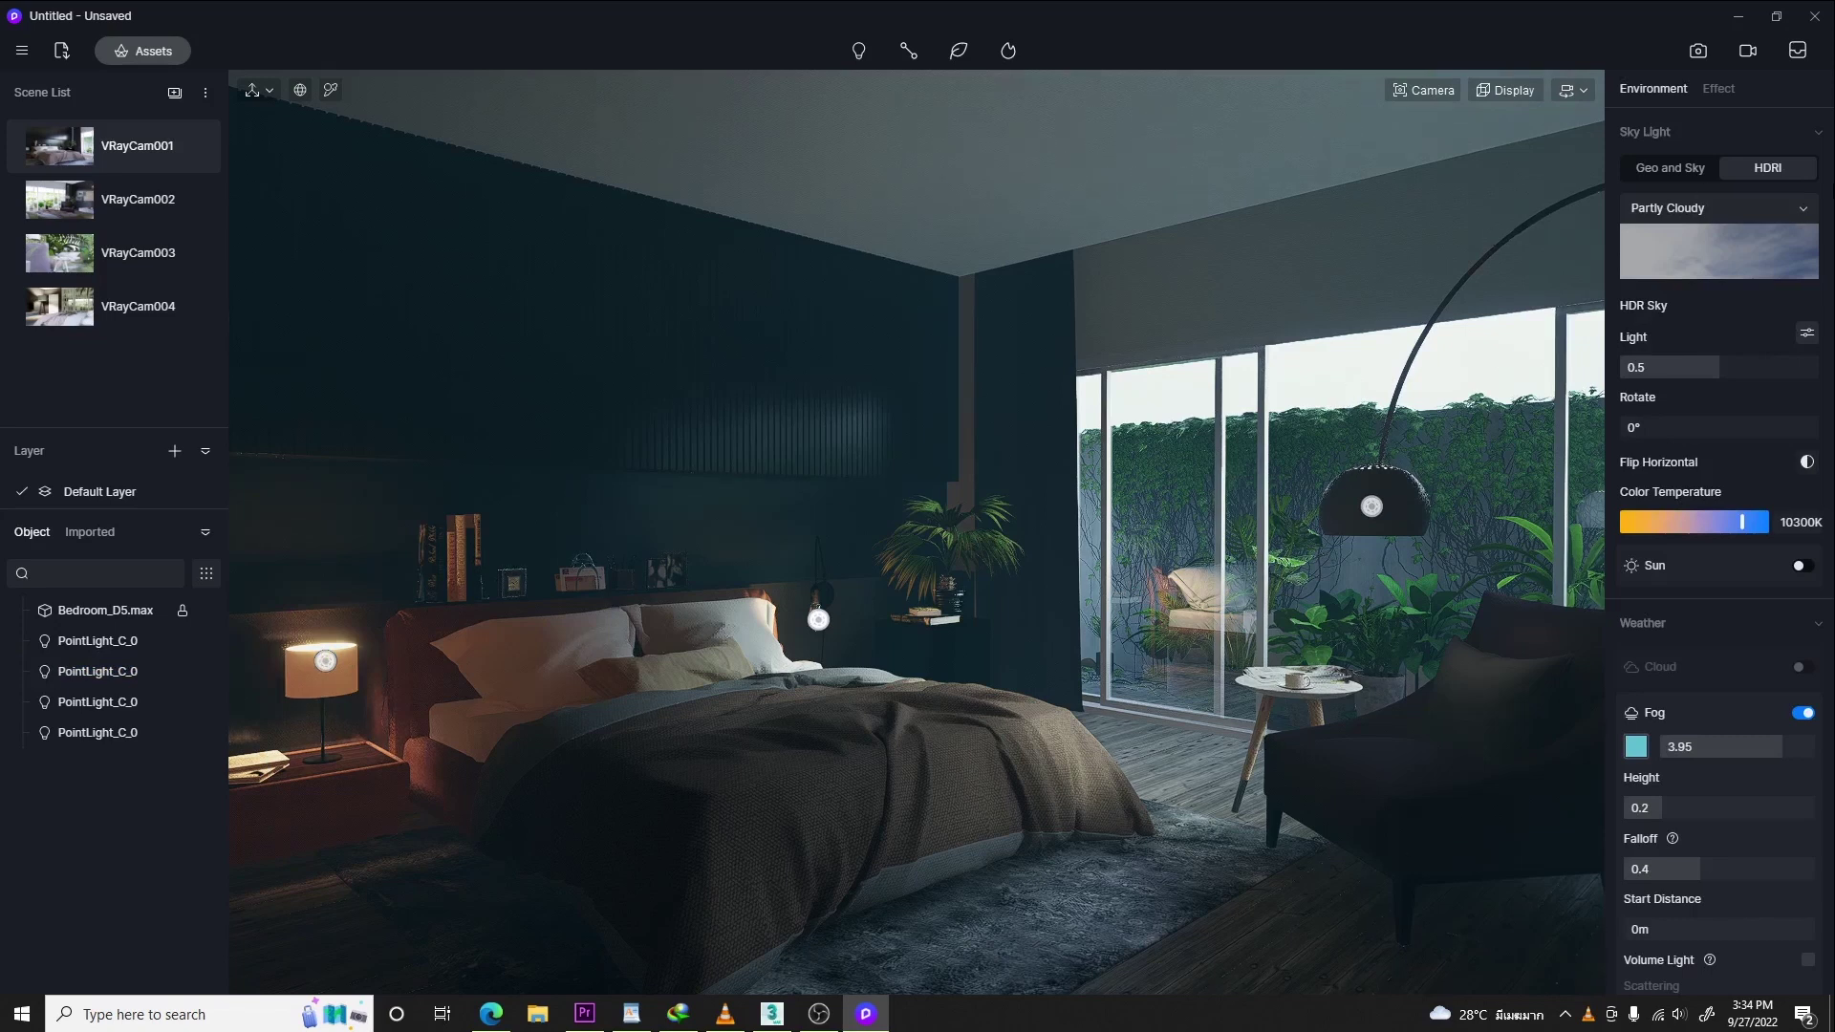
# - Add a Rect Light near the ceiling at X 177, Y -1468, Z 2619 and disable its Visible in Reflection option
pyautogui.moveTo(859, 51)
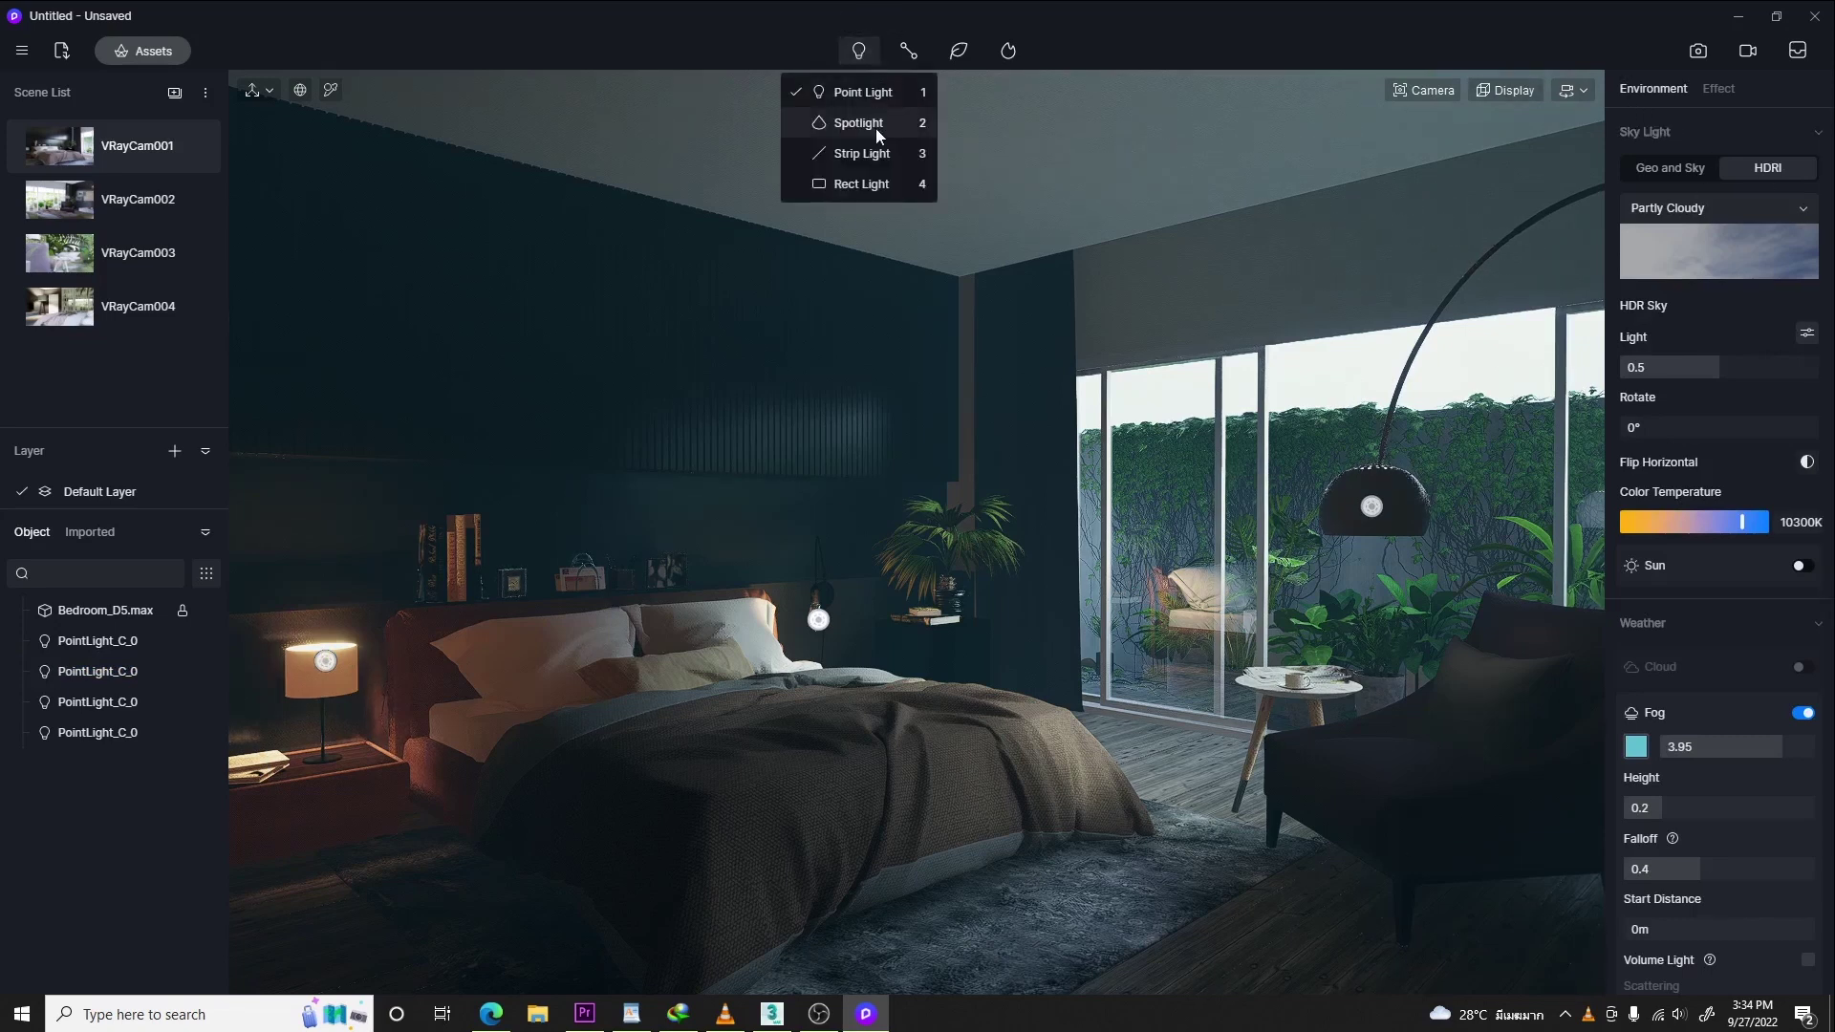
pyautogui.click(877, 185)
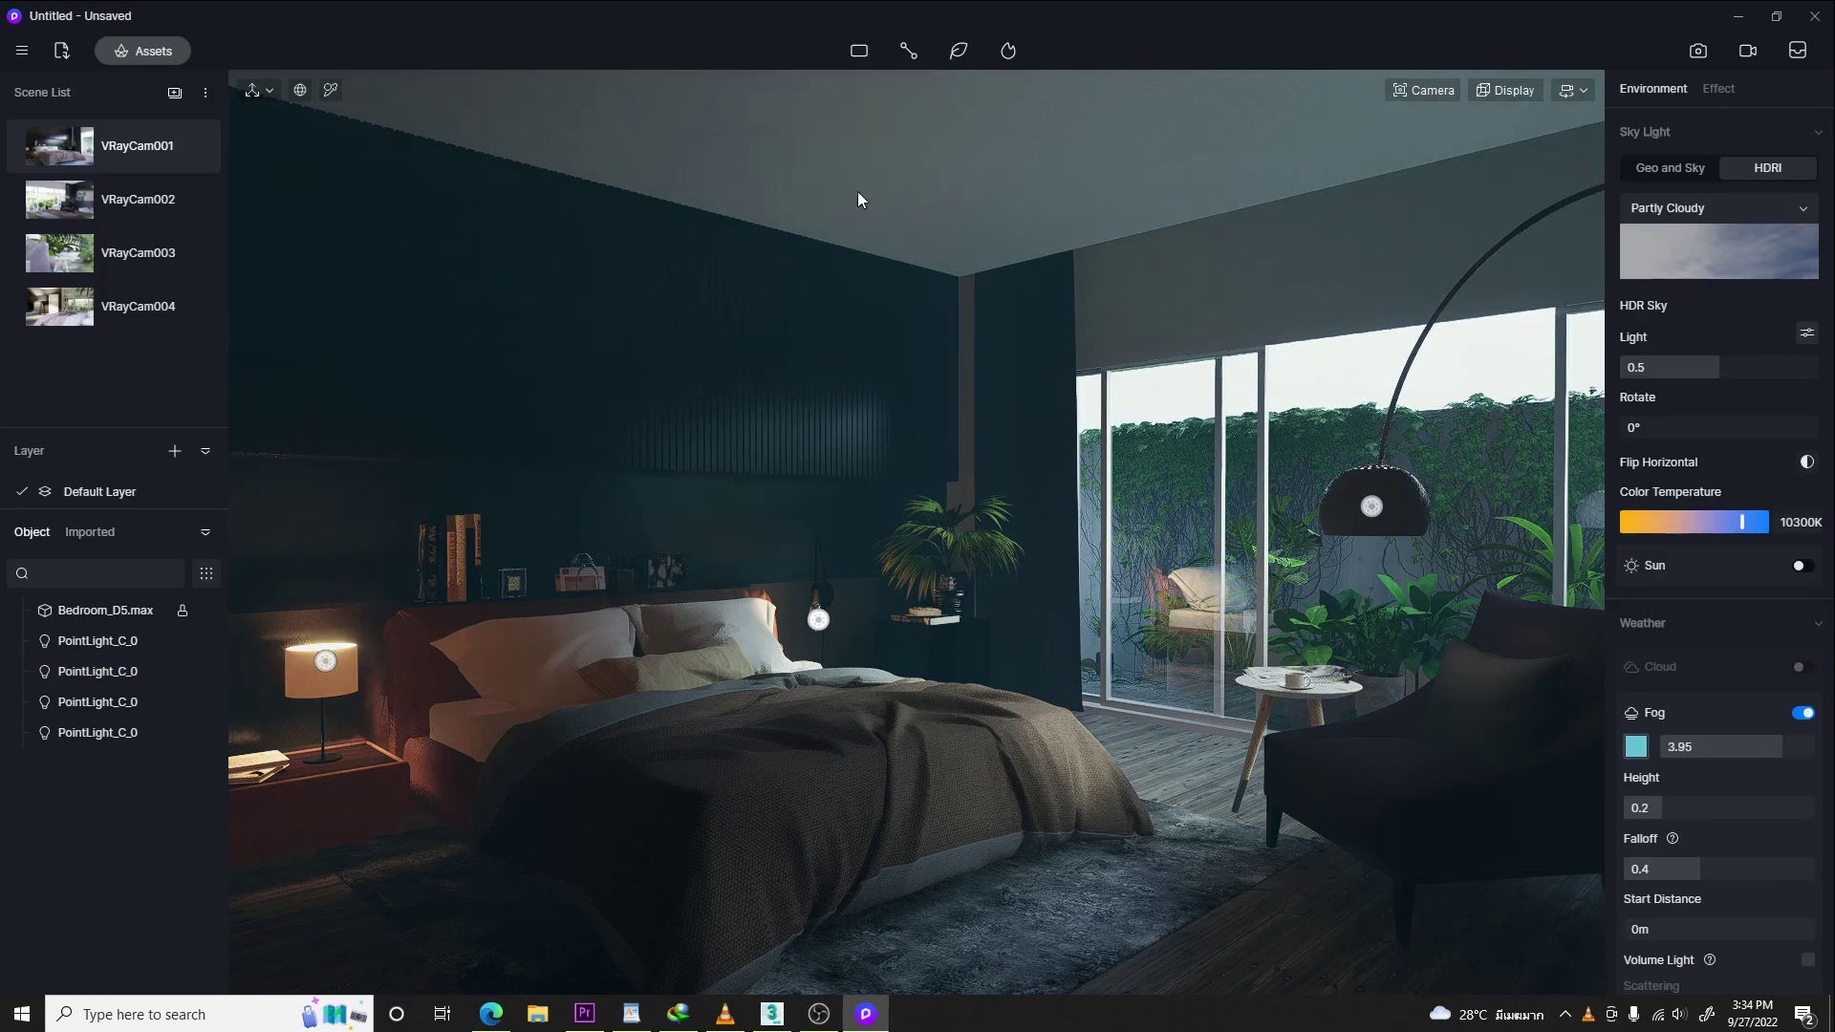
pyautogui.click(1007, 908)
pyautogui.moveTo(997, 786); pyautogui.dragTo(1000, 88)
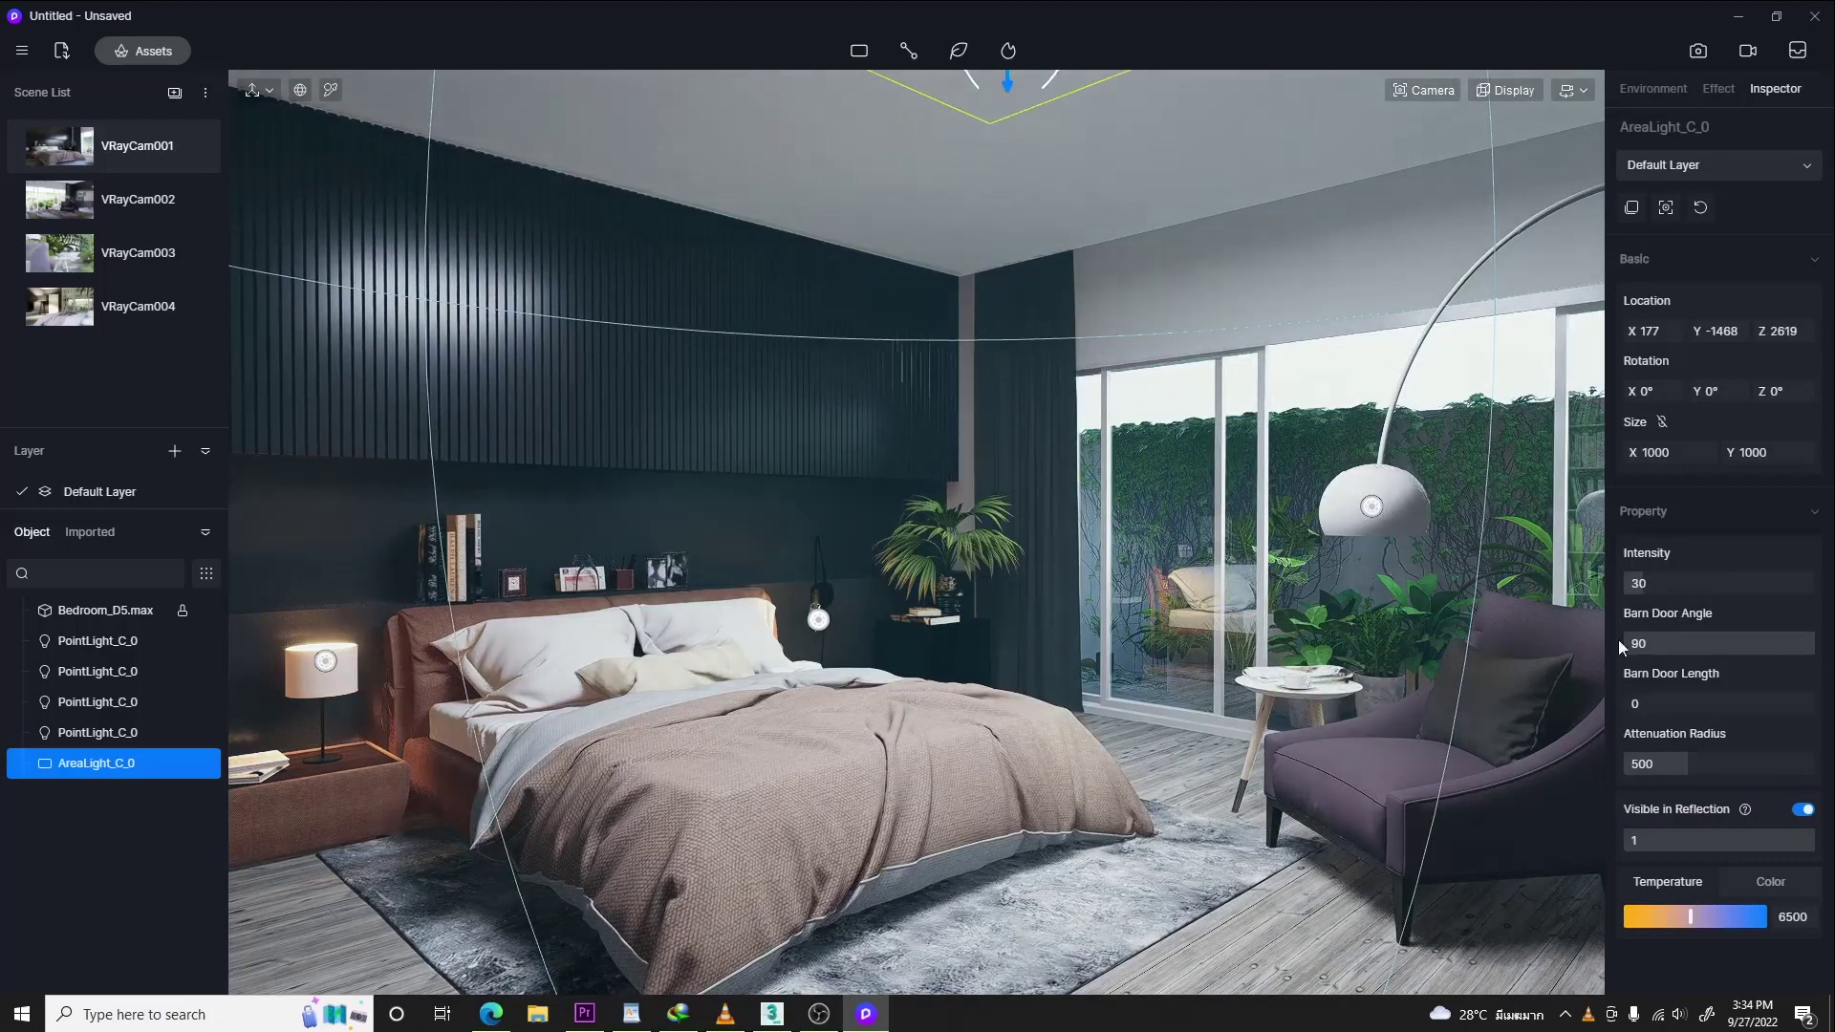
pyautogui.click(1803, 810)
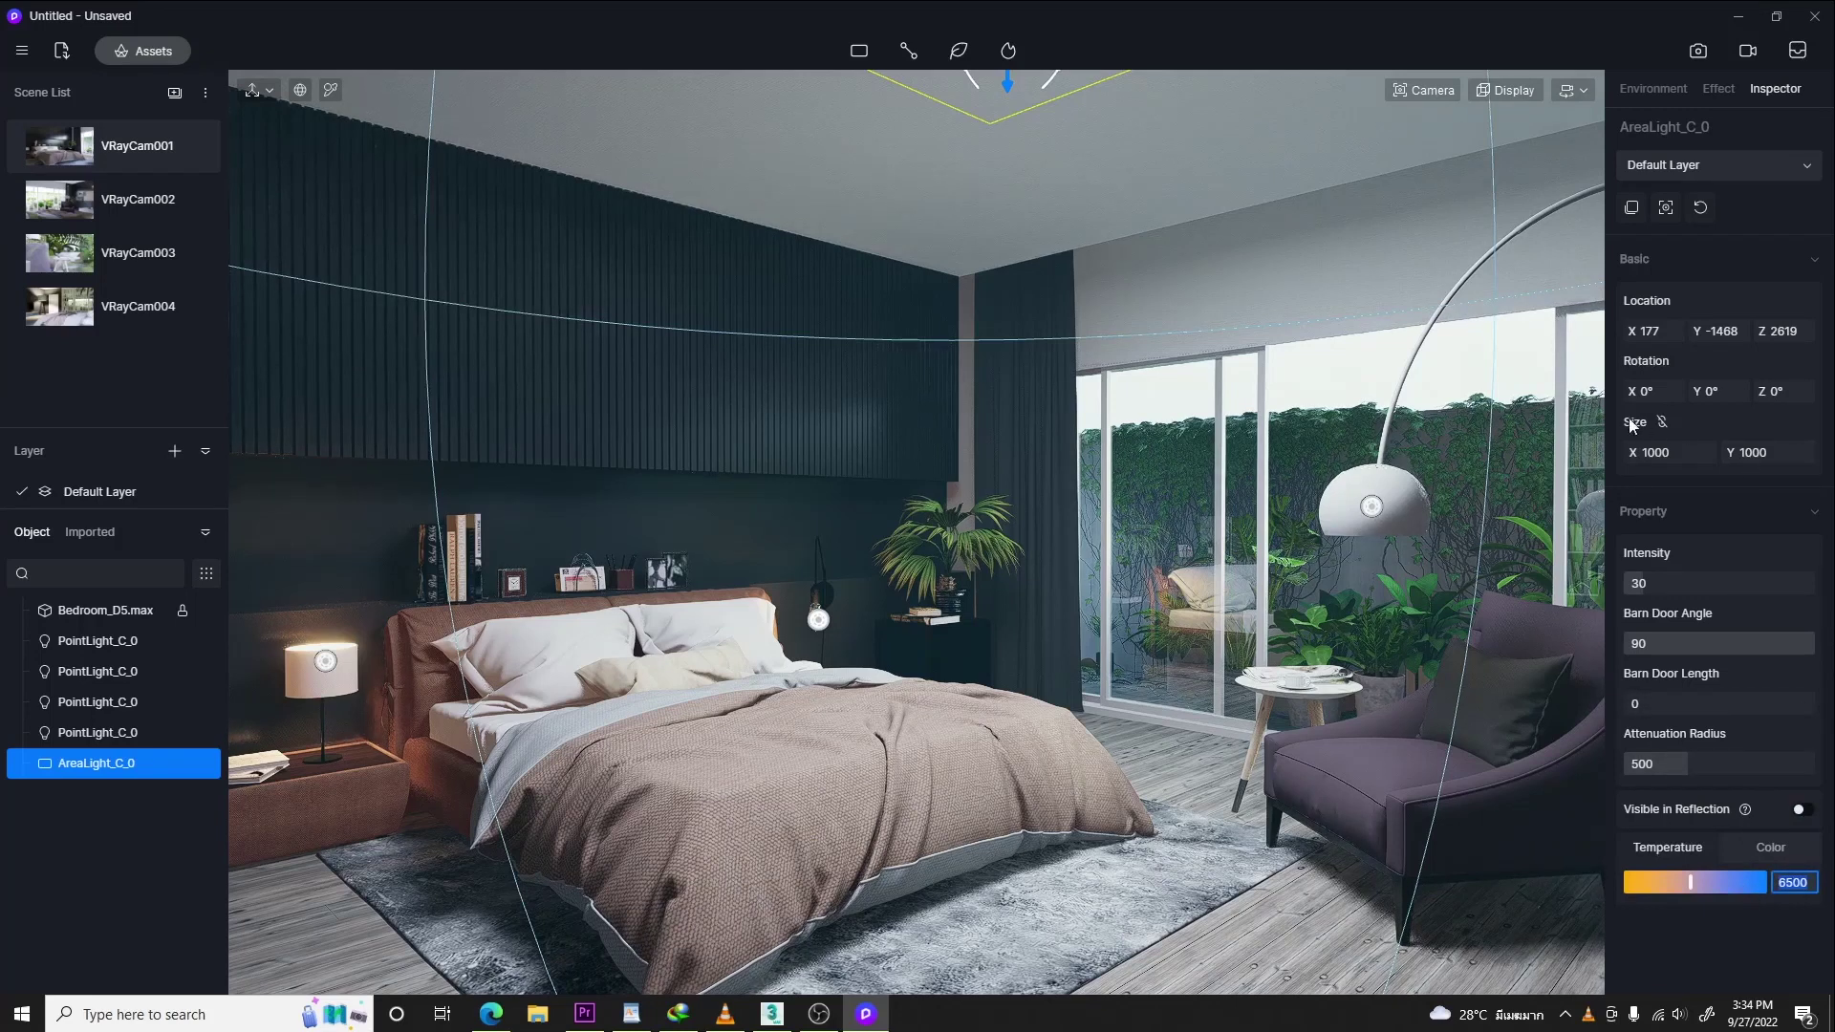
# - Set the ceiling rect light's temperature to 4800 and lower its intensity to 1
pyautogui.press('Return')
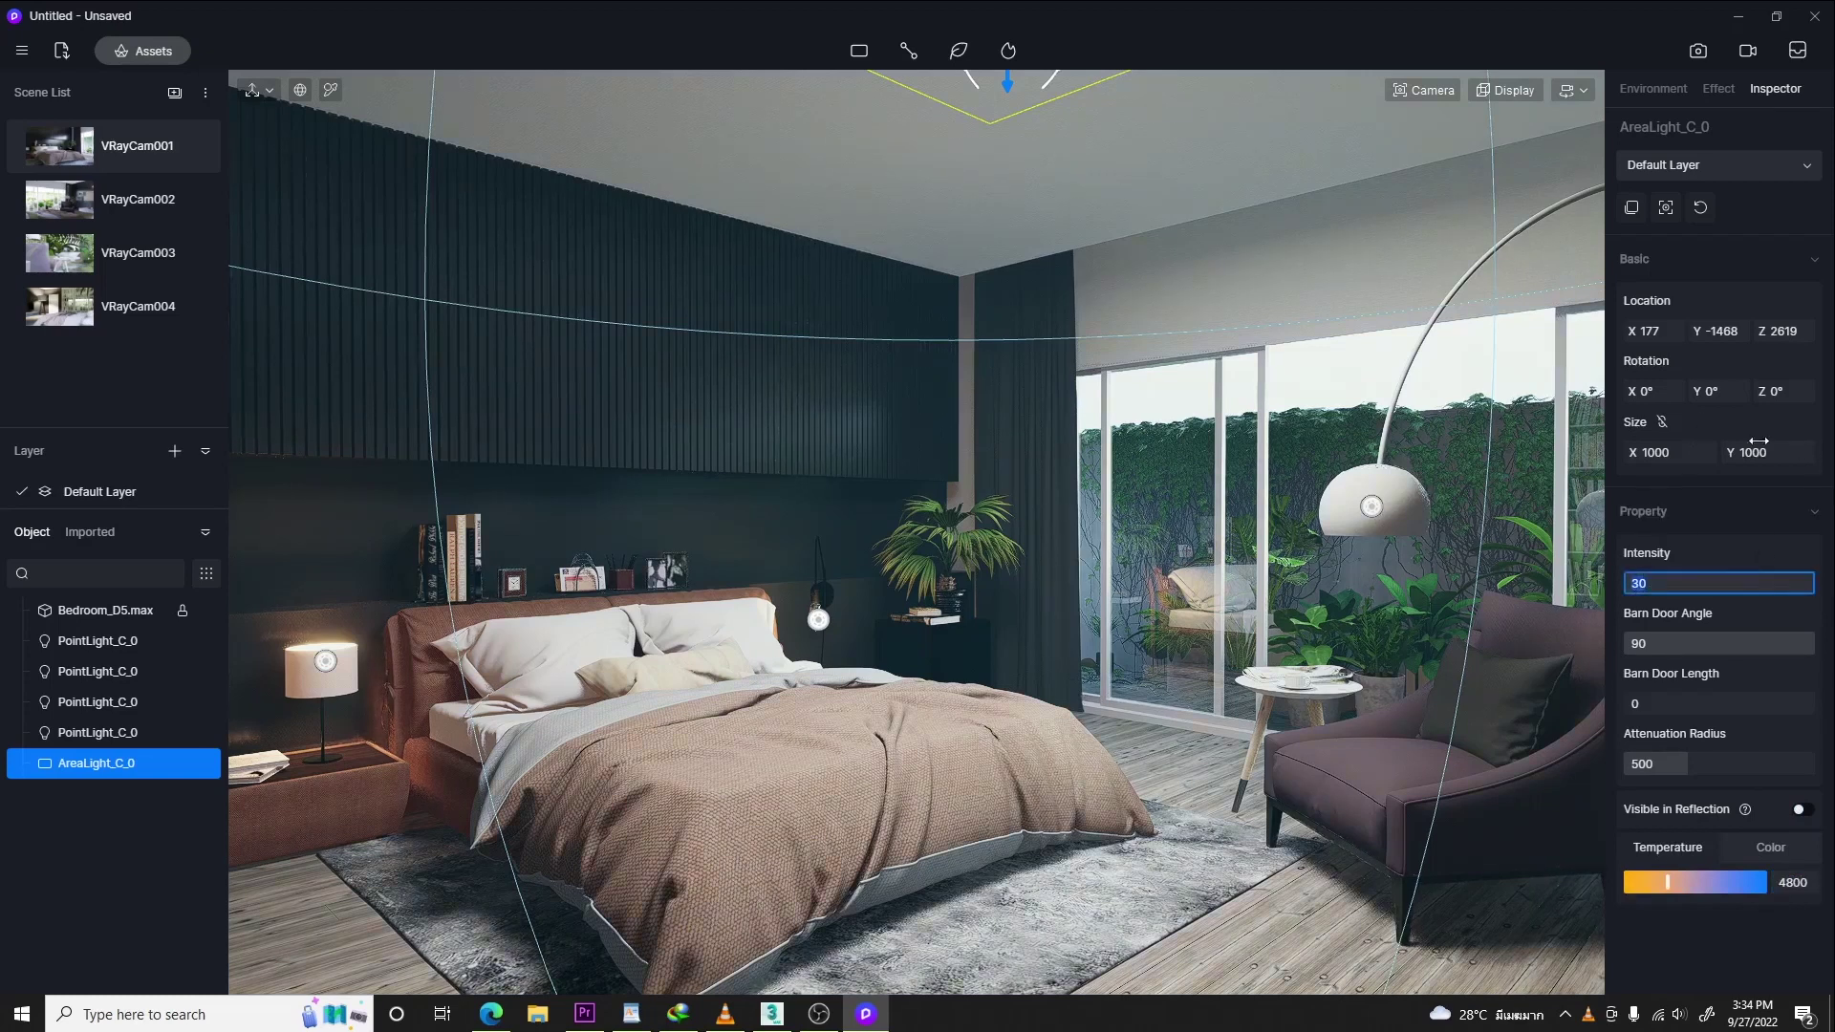
pyautogui.write('2')
pyautogui.press('Return')
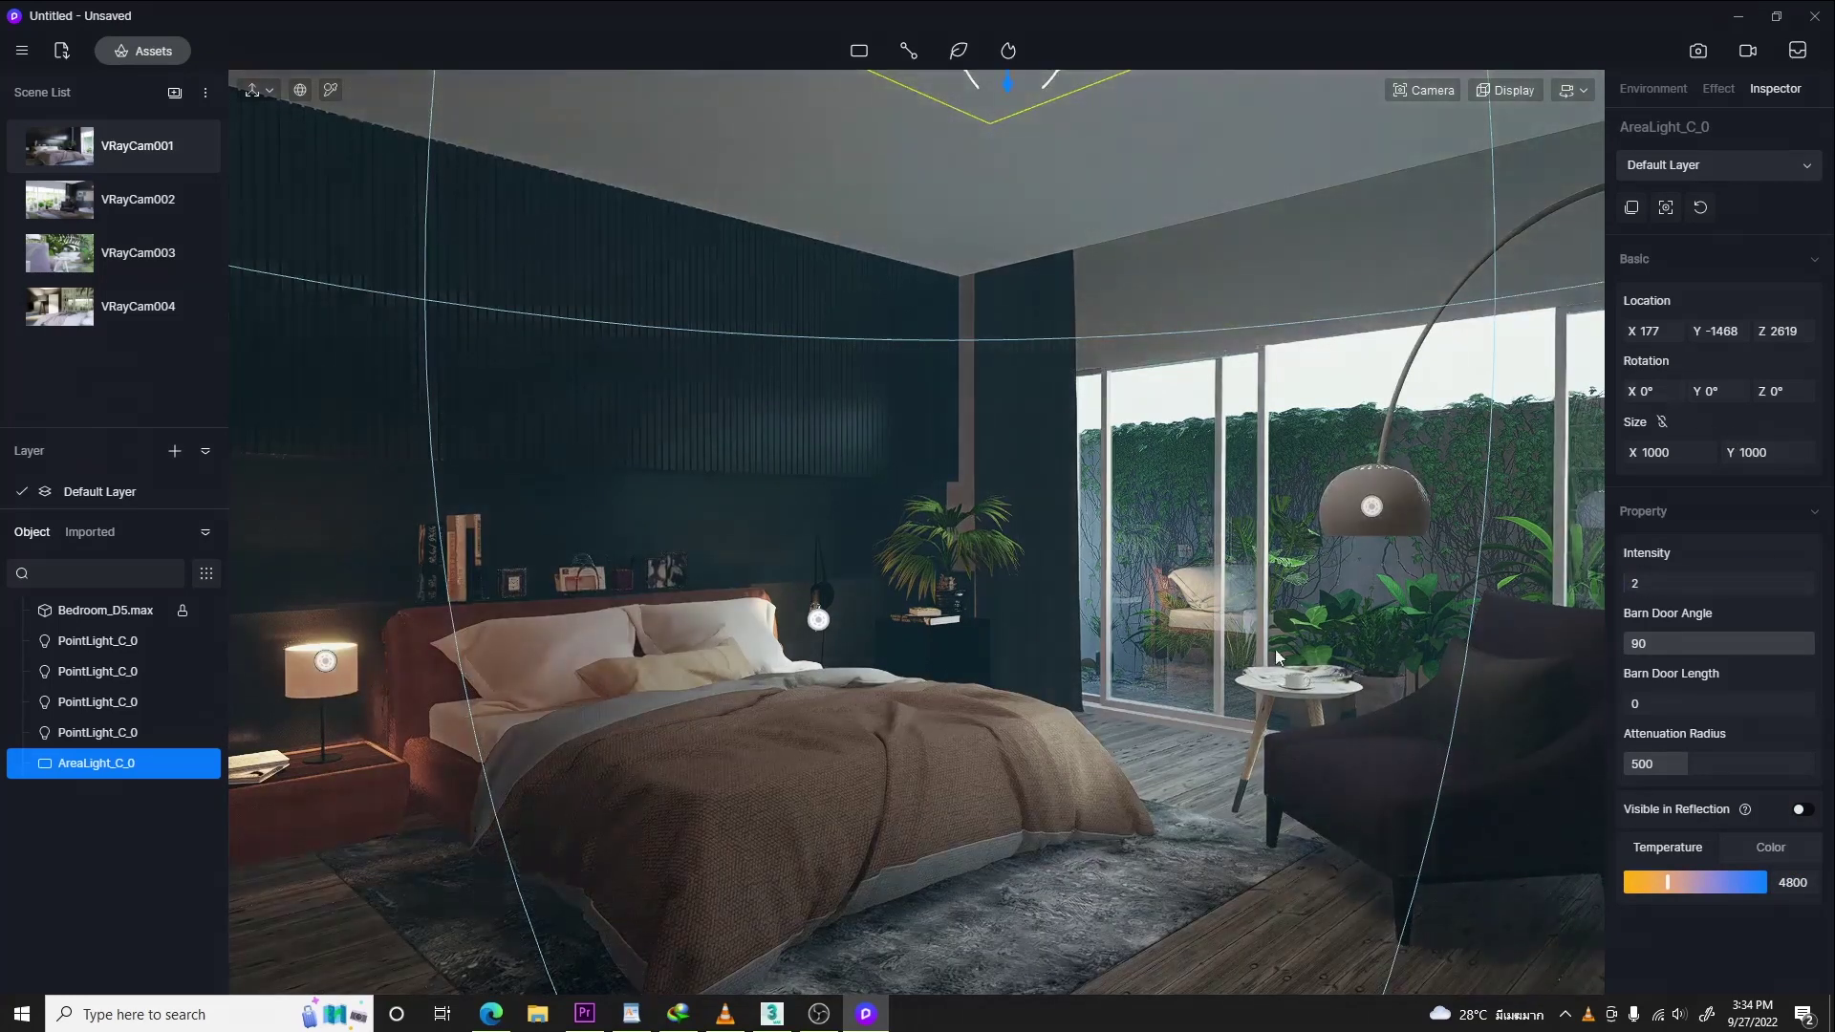
pyautogui.write('1')
pyautogui.press('Return')
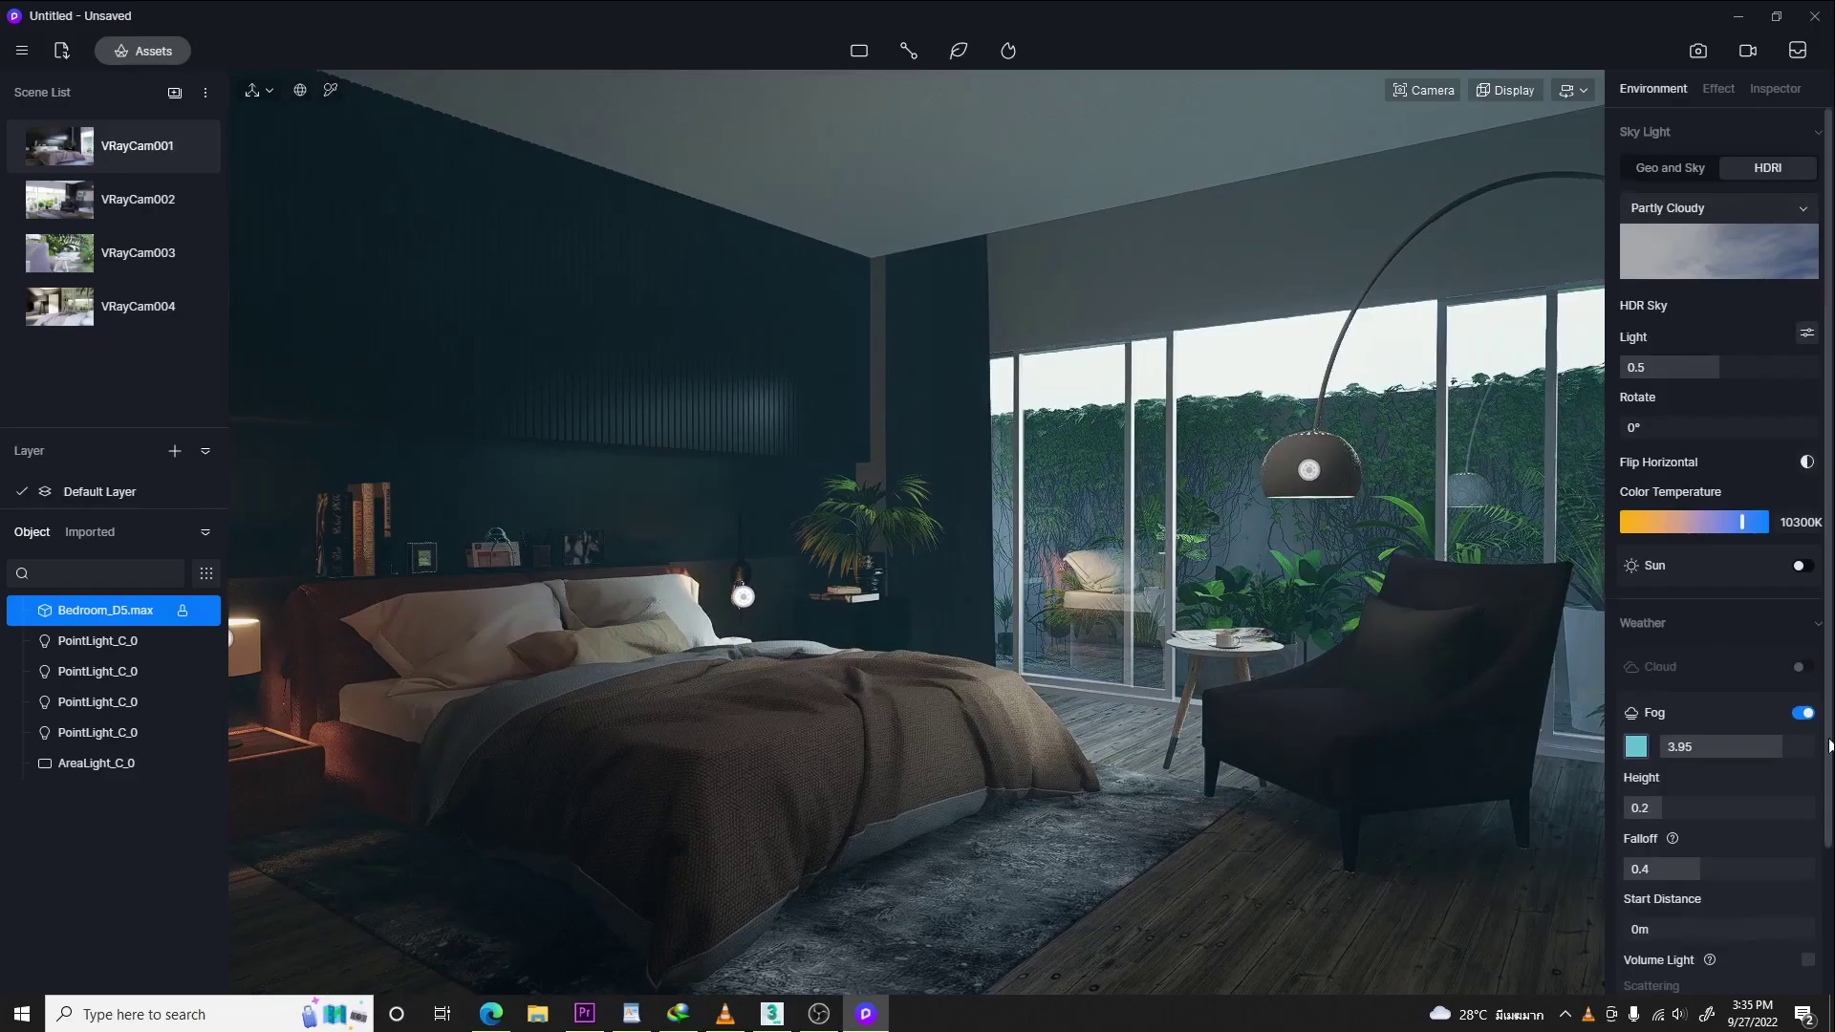
# - Turn on Precipitation in the weather settings while viewing the courtyard through the sliding glass doors
pyautogui.scroll(-1, 1828, 745)
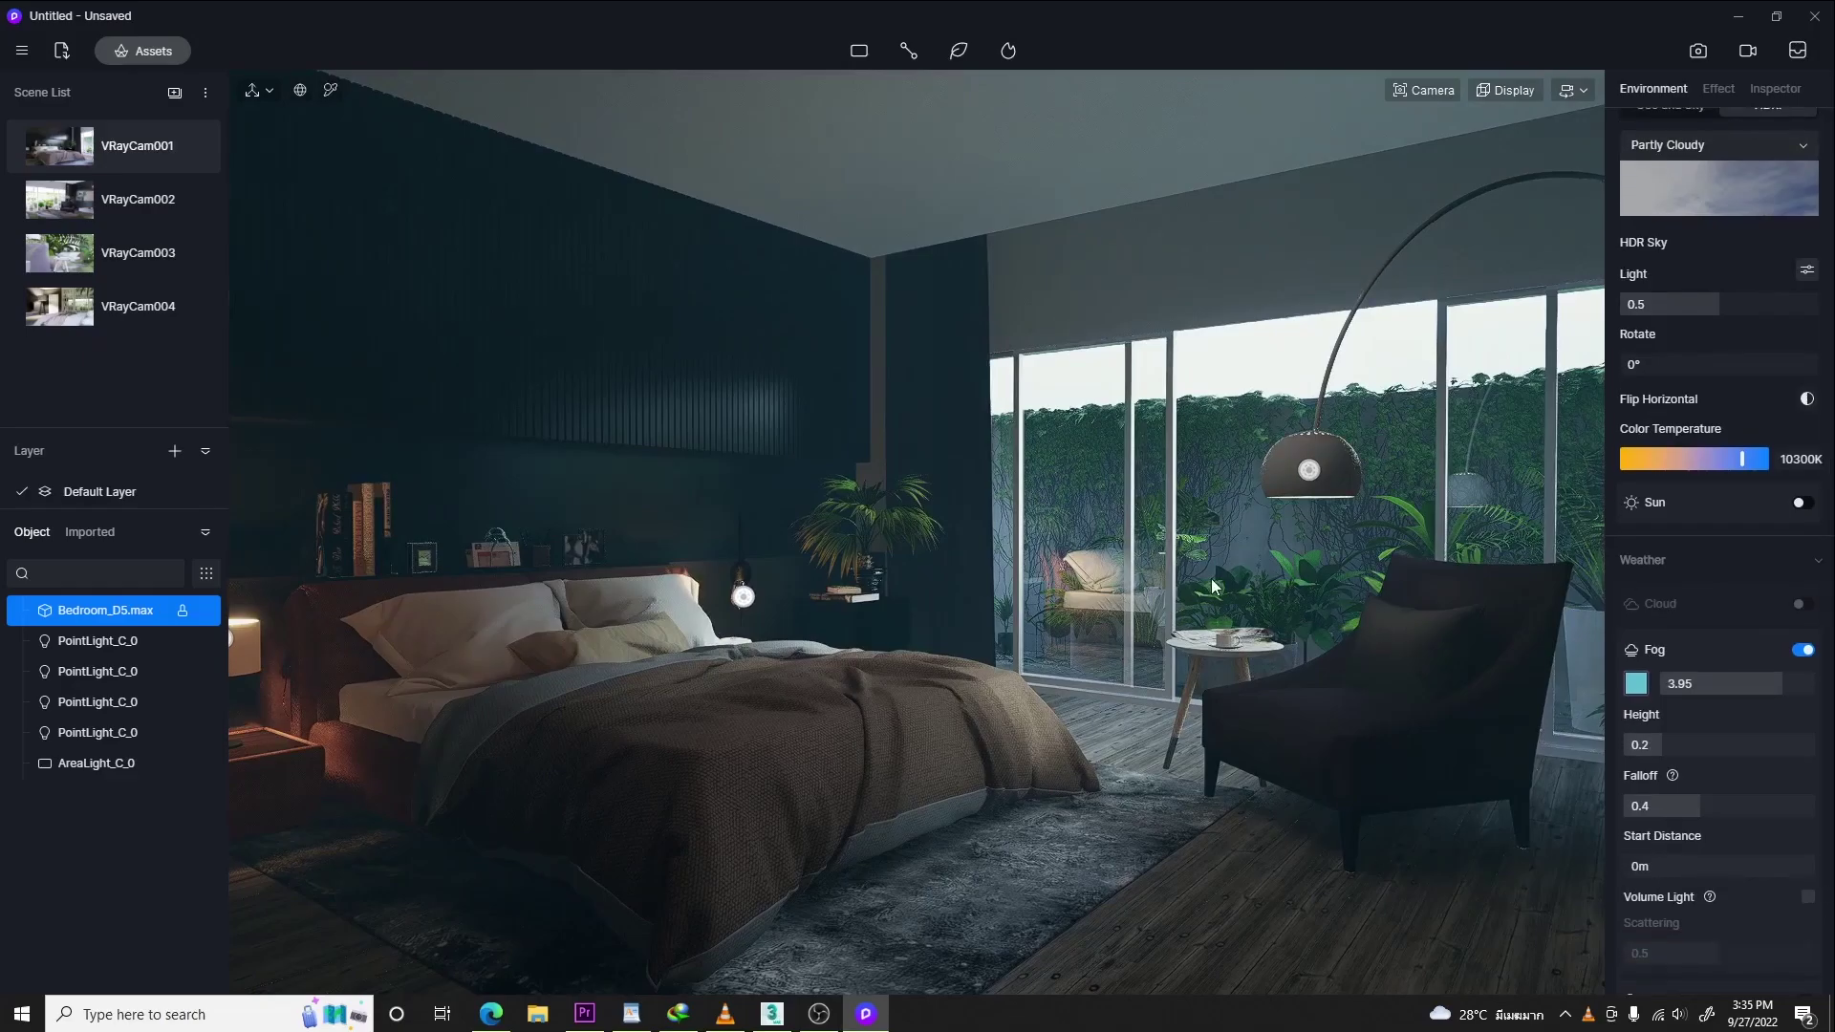
pyautogui.scroll(6, 1372, 583)
pyautogui.scroll(10, 1369, 583)
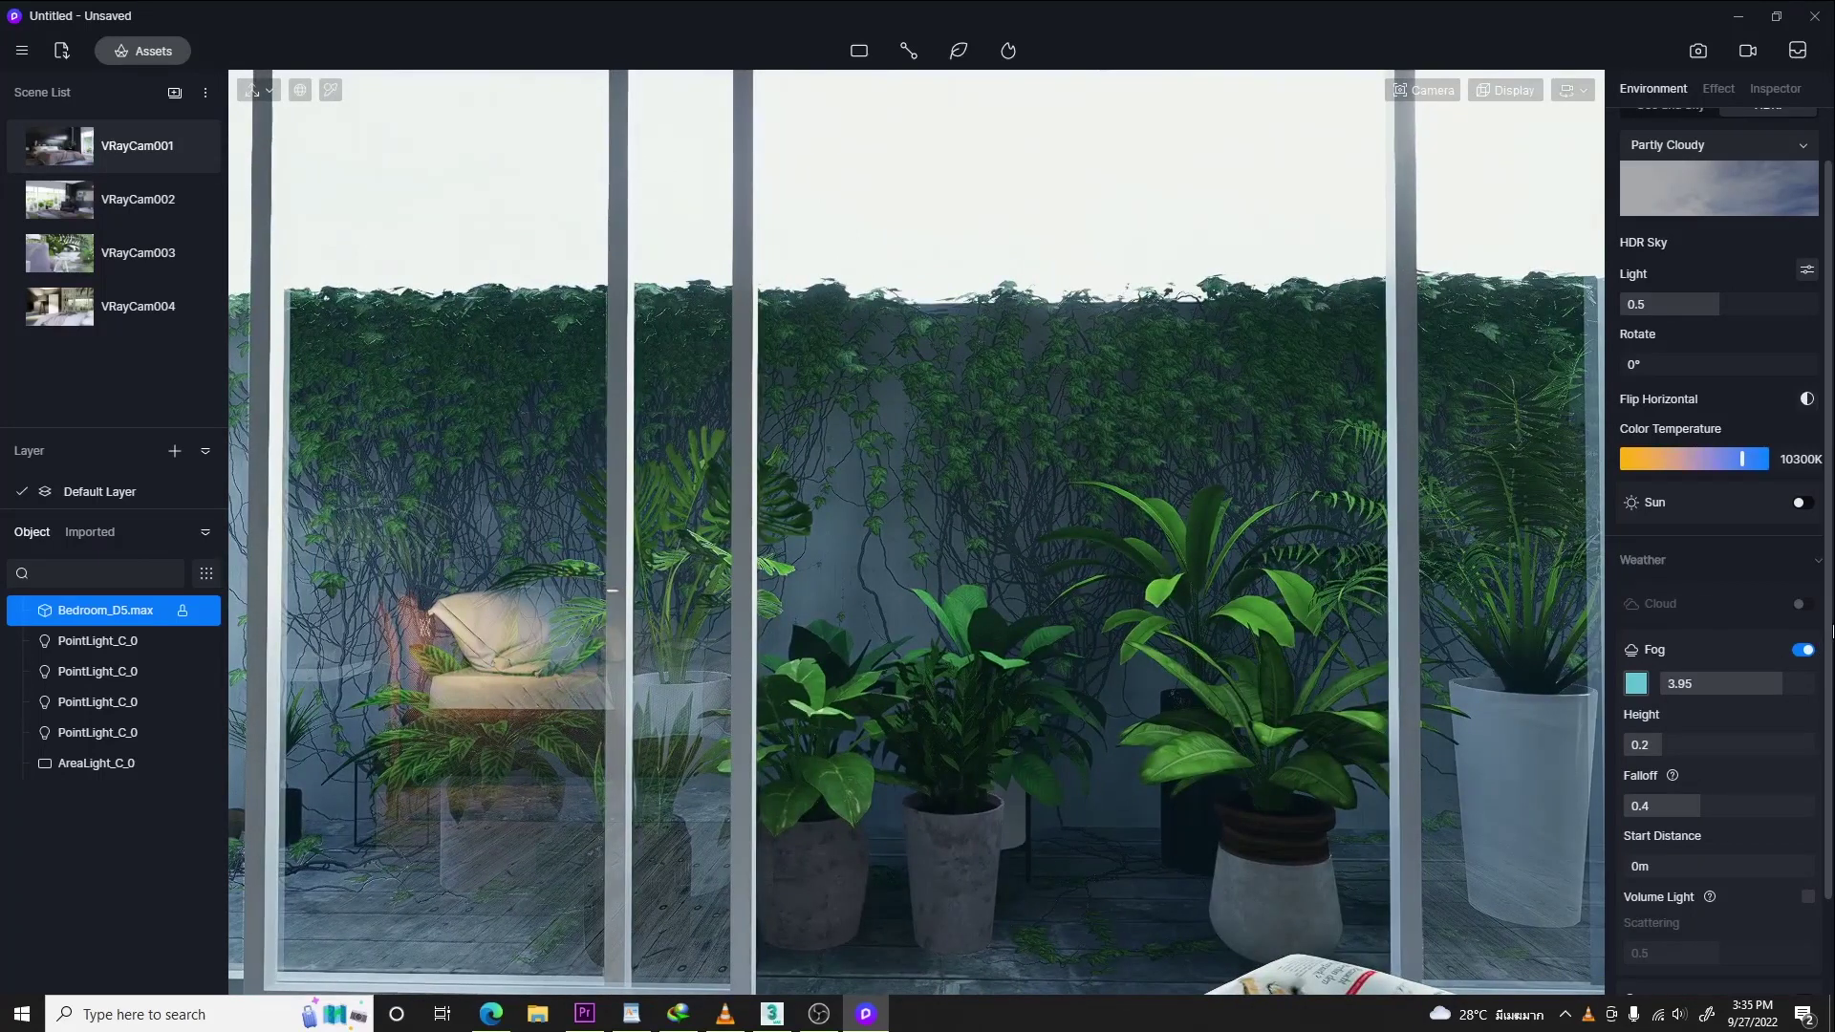
pyautogui.scroll(-2, 1832, 630)
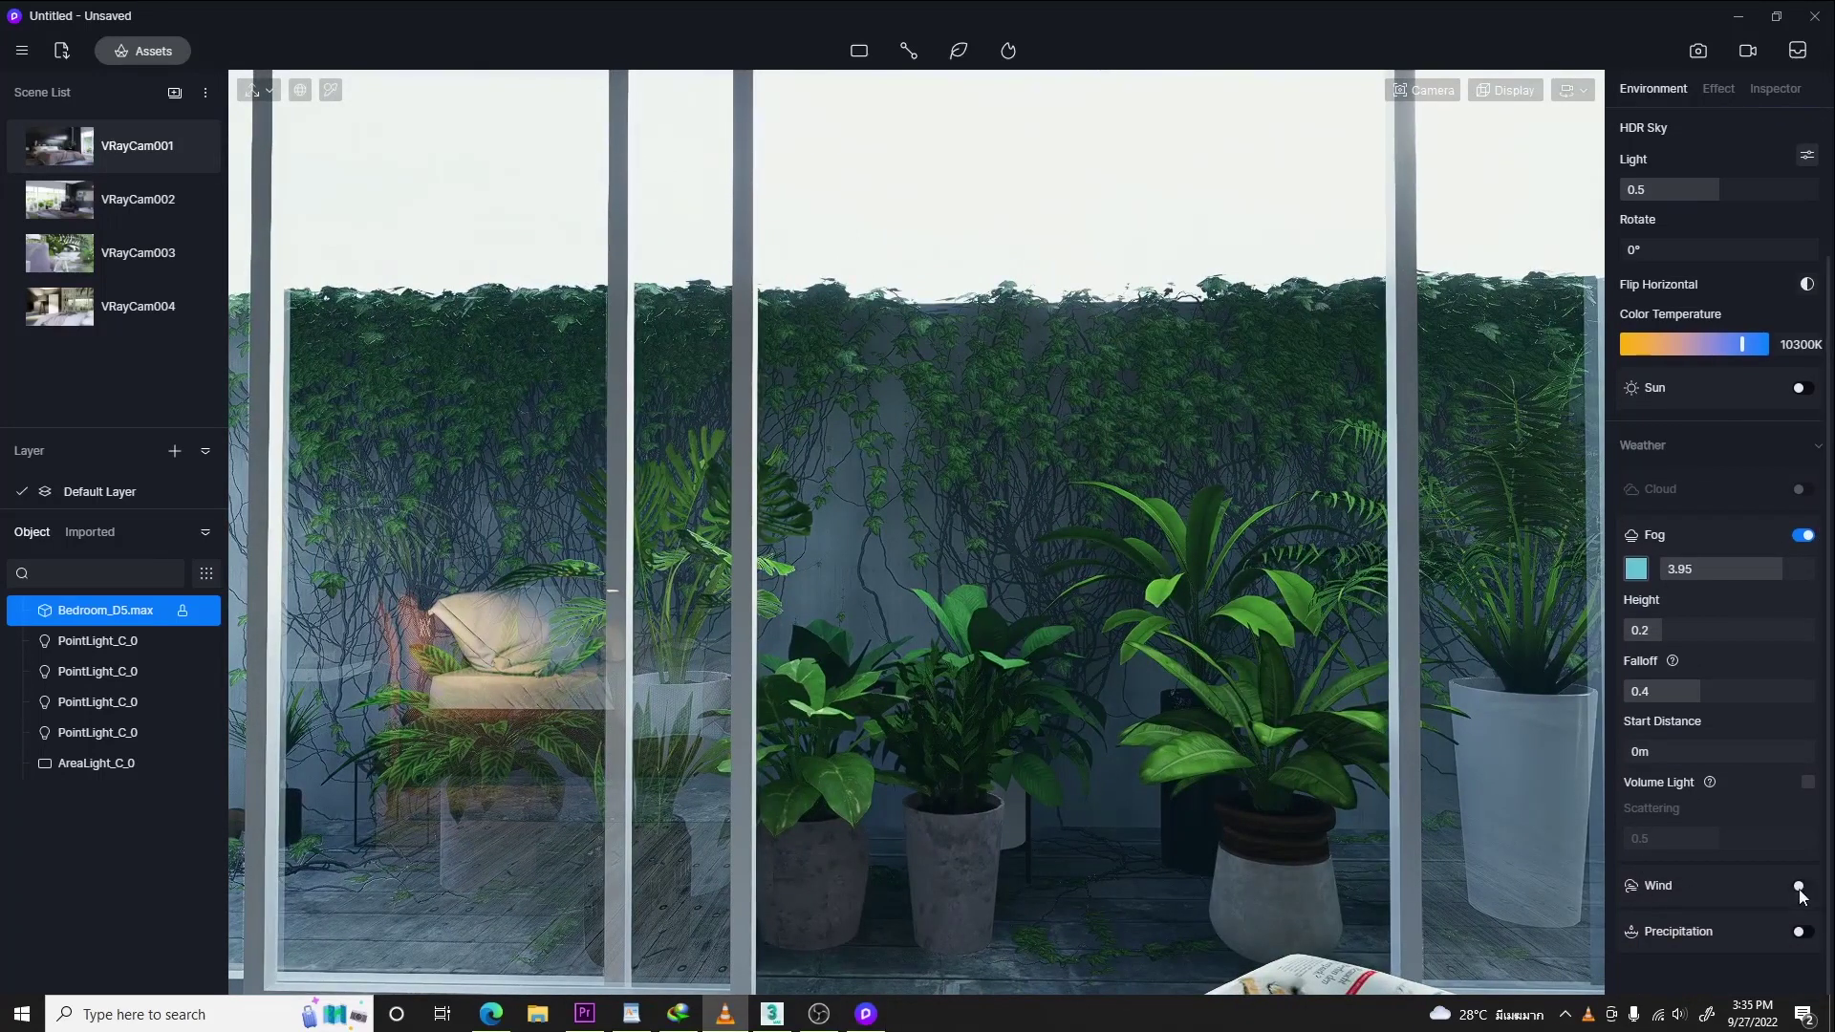
pyautogui.scroll(-3, 1829, 841)
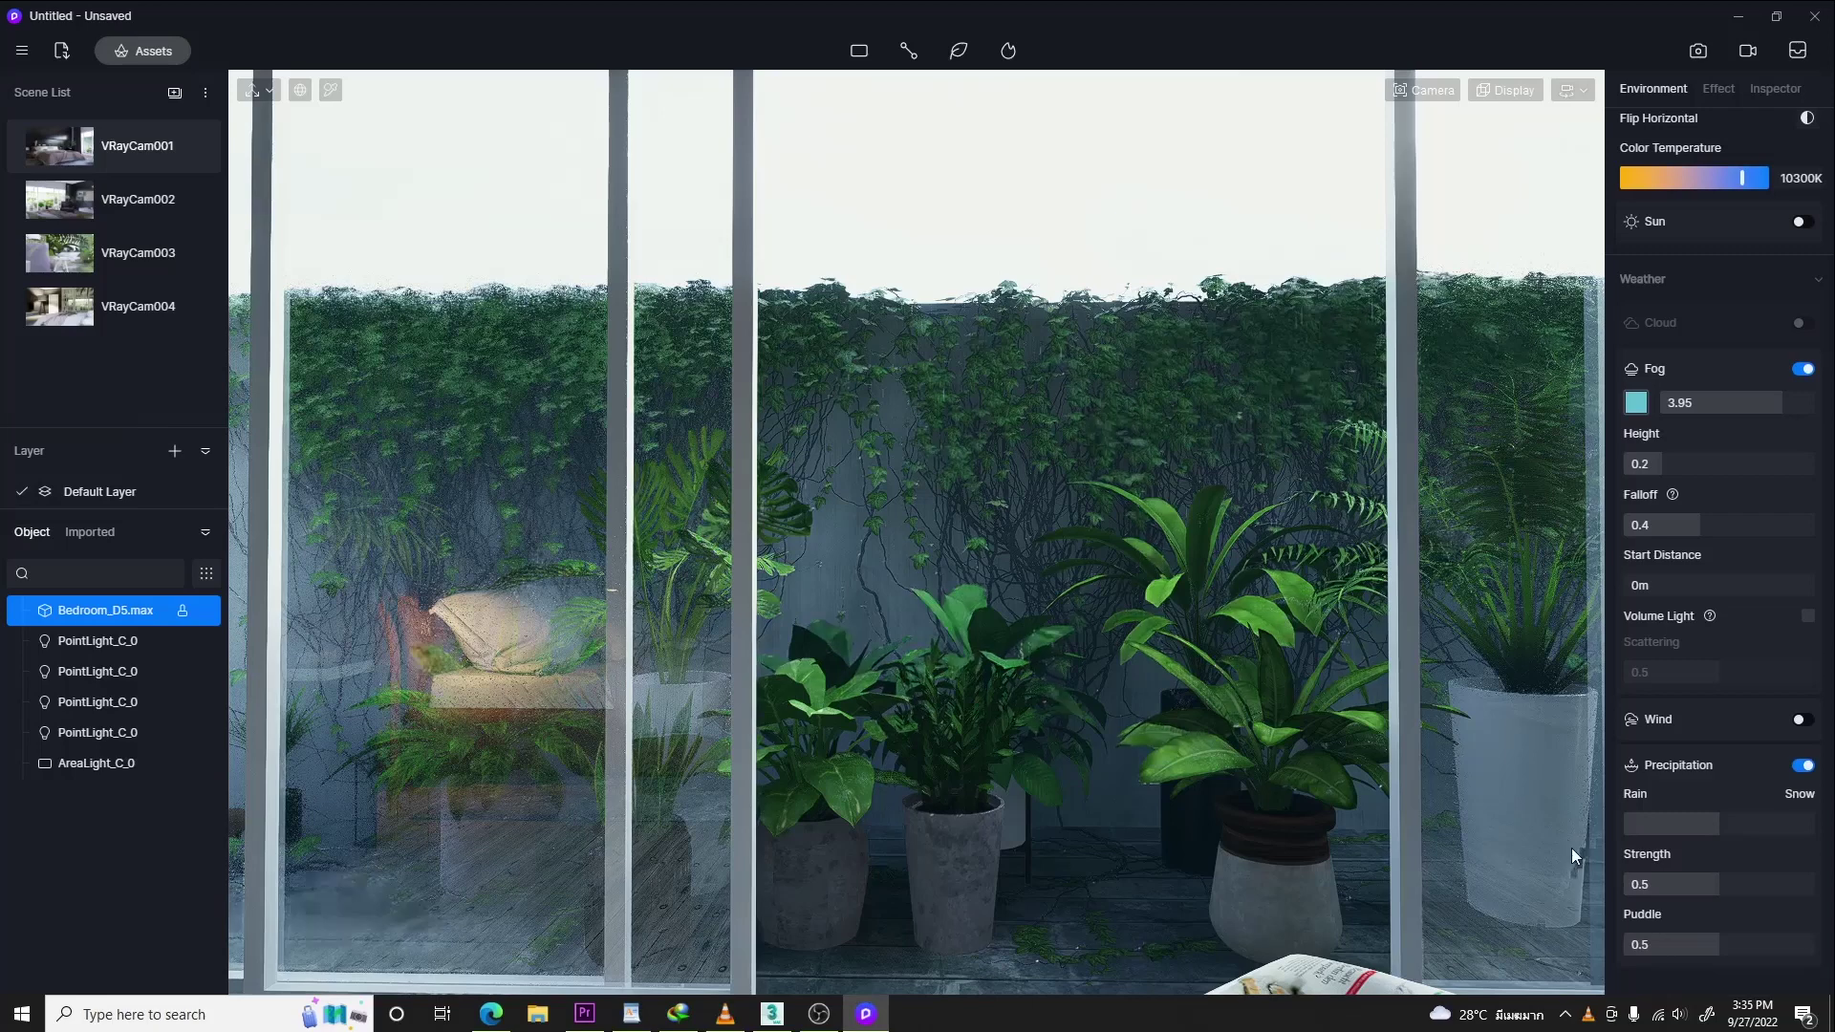
# - Examine how the rain affects the window glass, potted plants and ivy wall in the courtyard
pyautogui.scroll(5, 1092, 701)
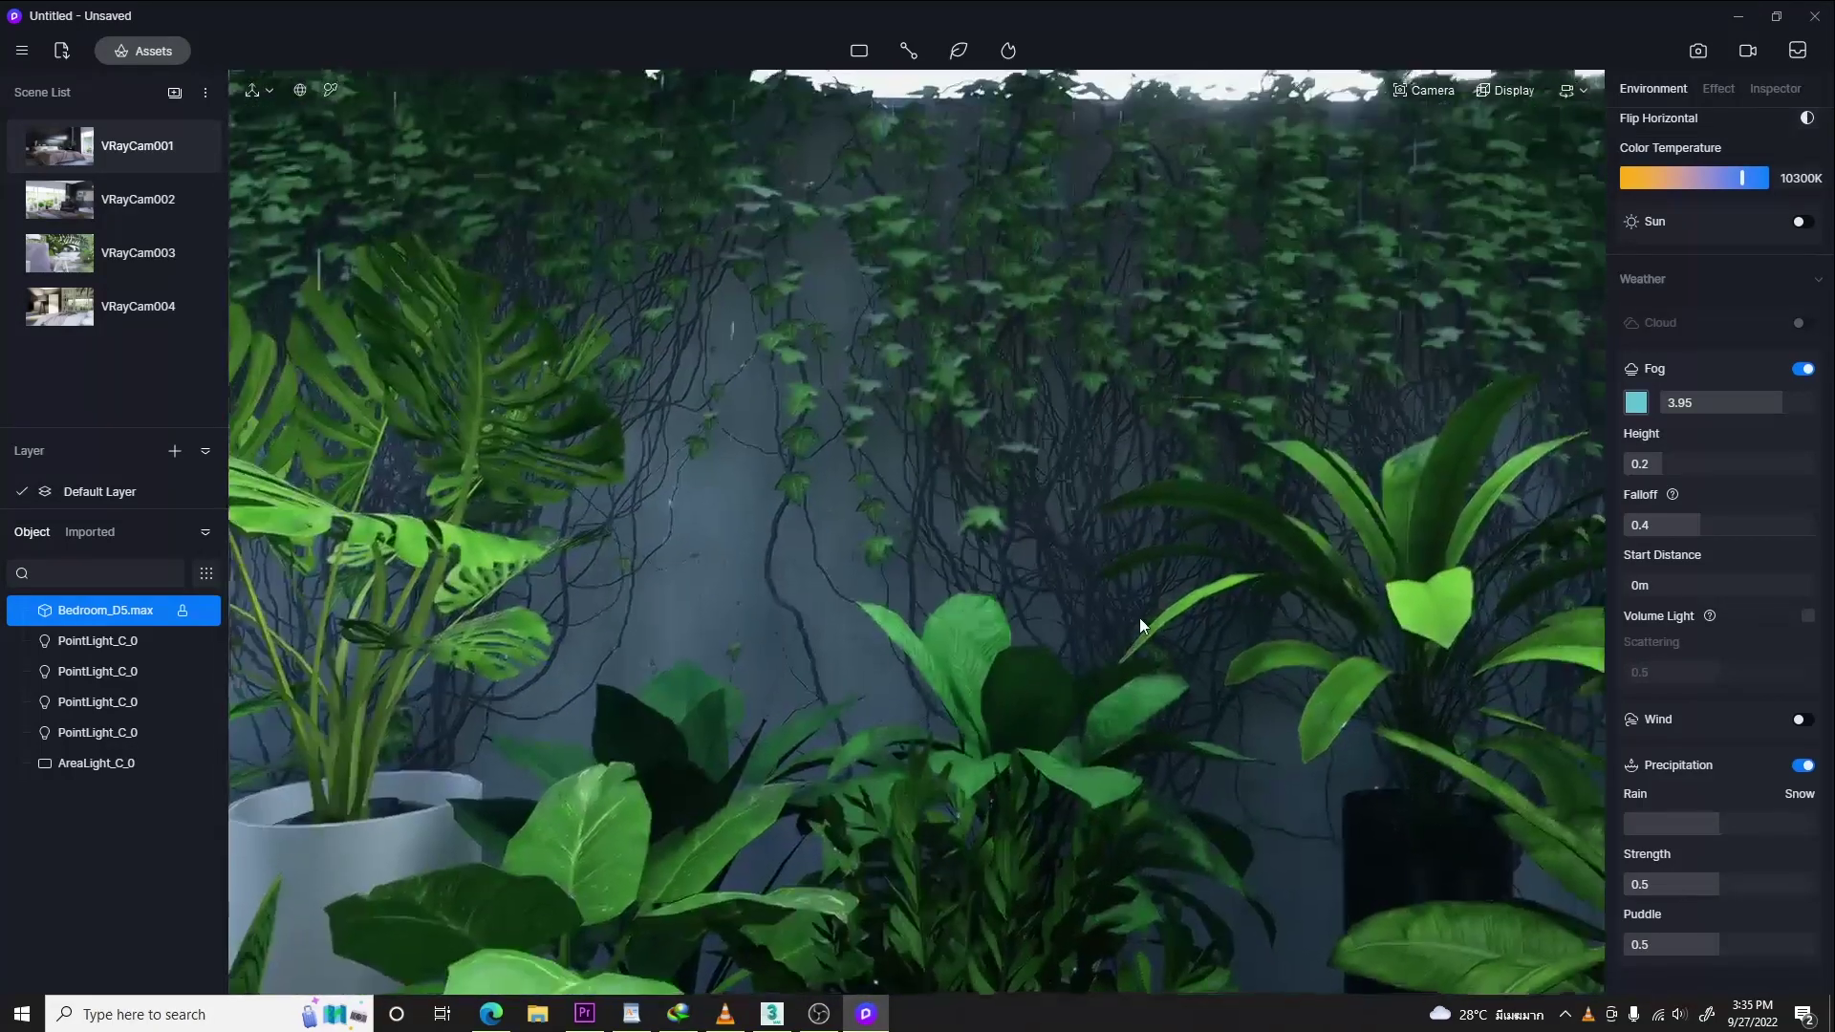
pyautogui.moveTo(1139, 617); pyautogui.dragTo(1189, 770, button='right')
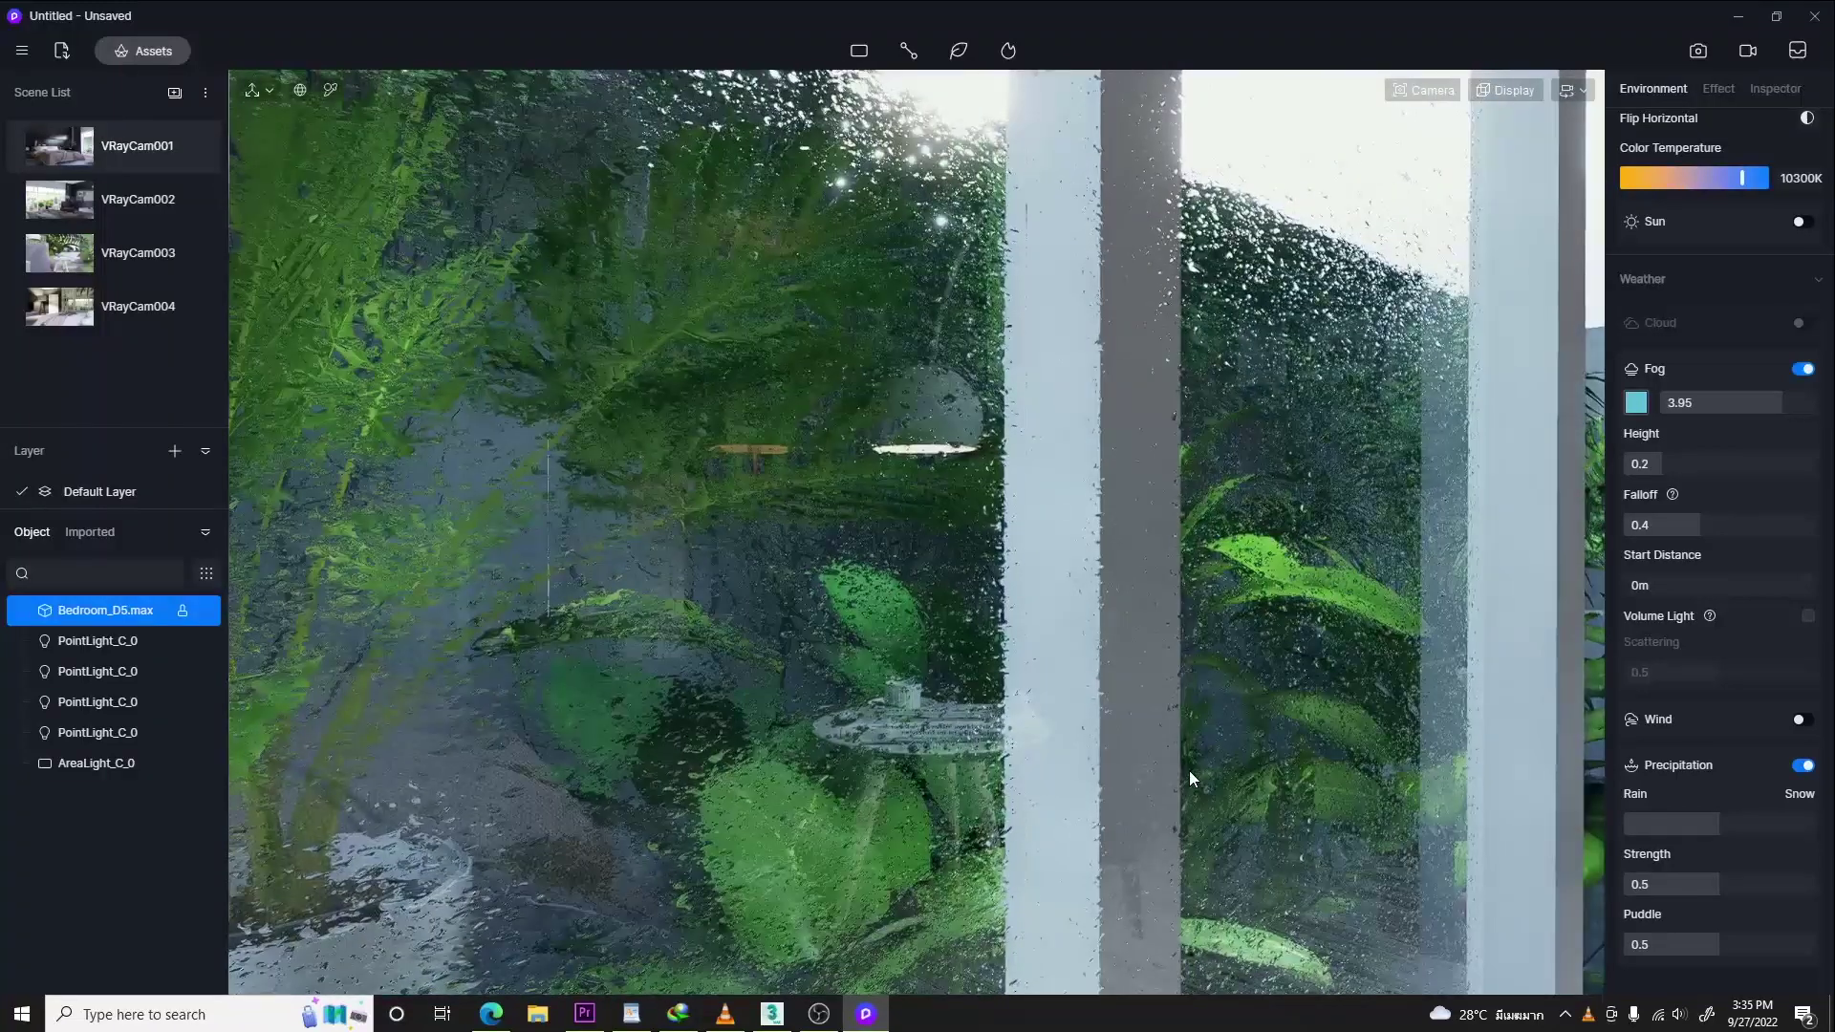
pyautogui.scroll(5, 1189, 770)
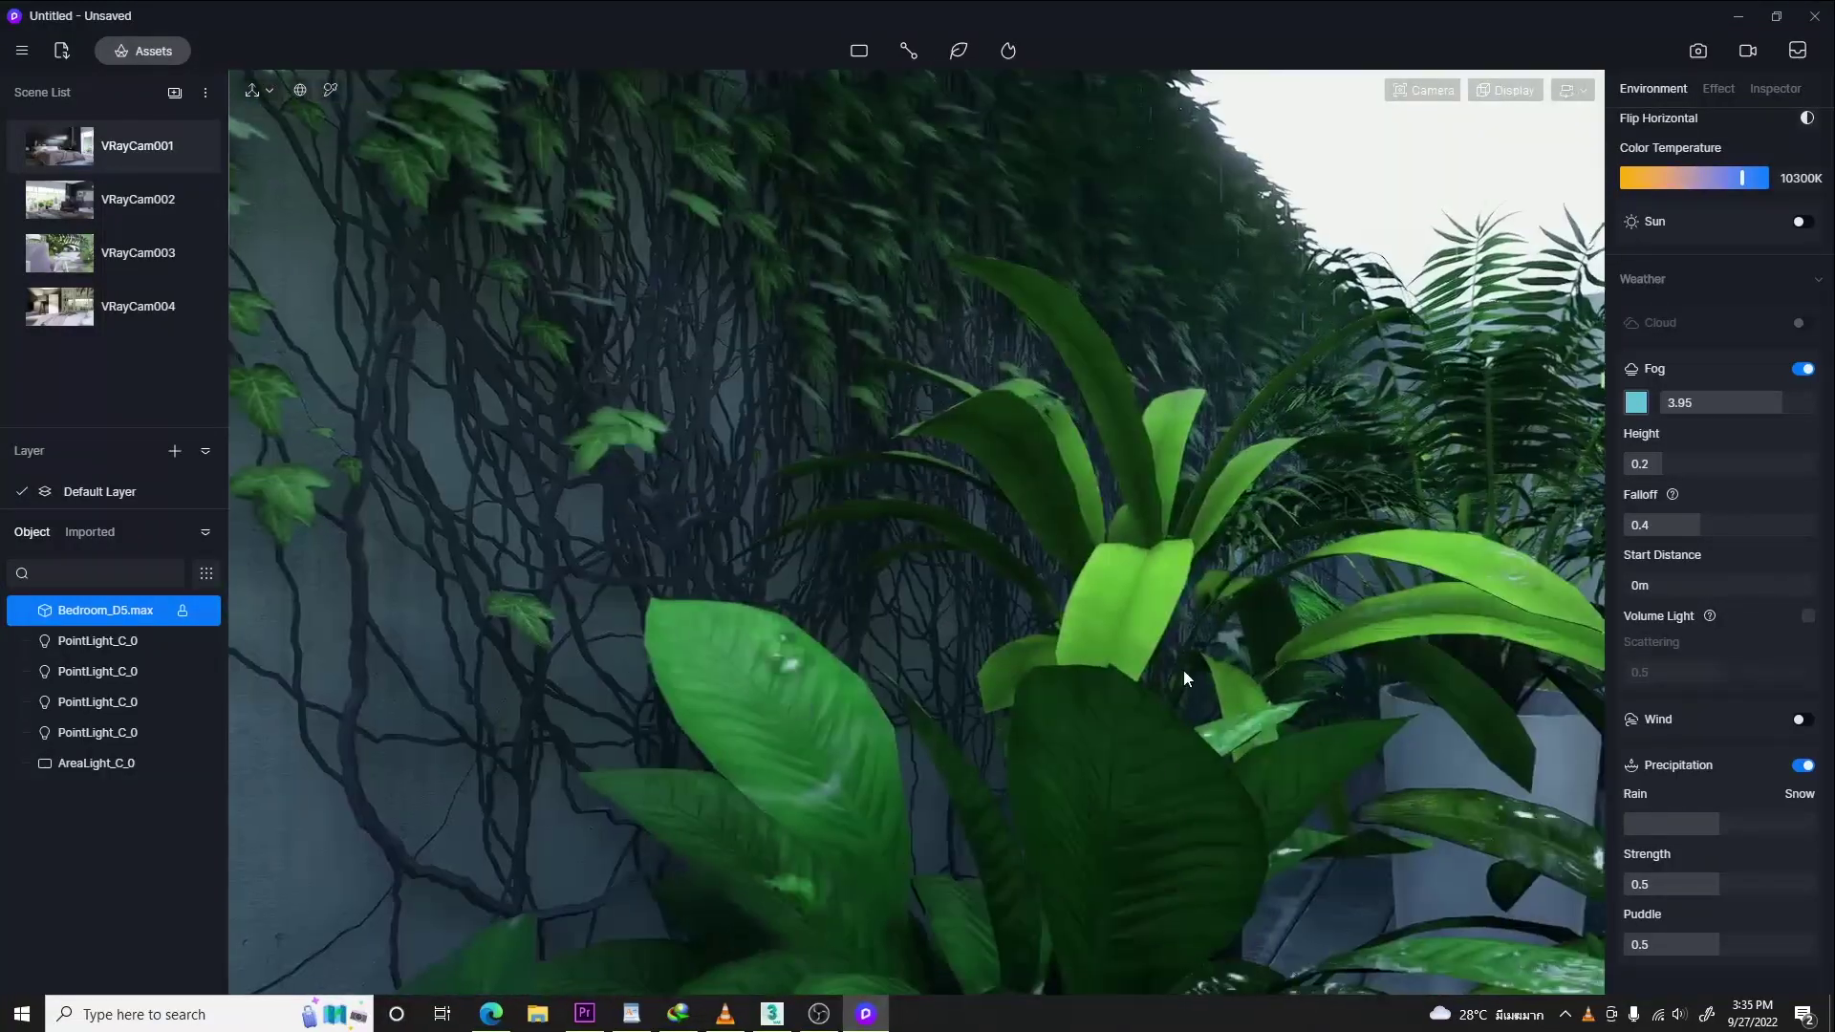
pyautogui.moveTo(1183, 669); pyautogui.dragTo(914, 628, button='middle')
pyautogui.scroll(-3, 1057, 665)
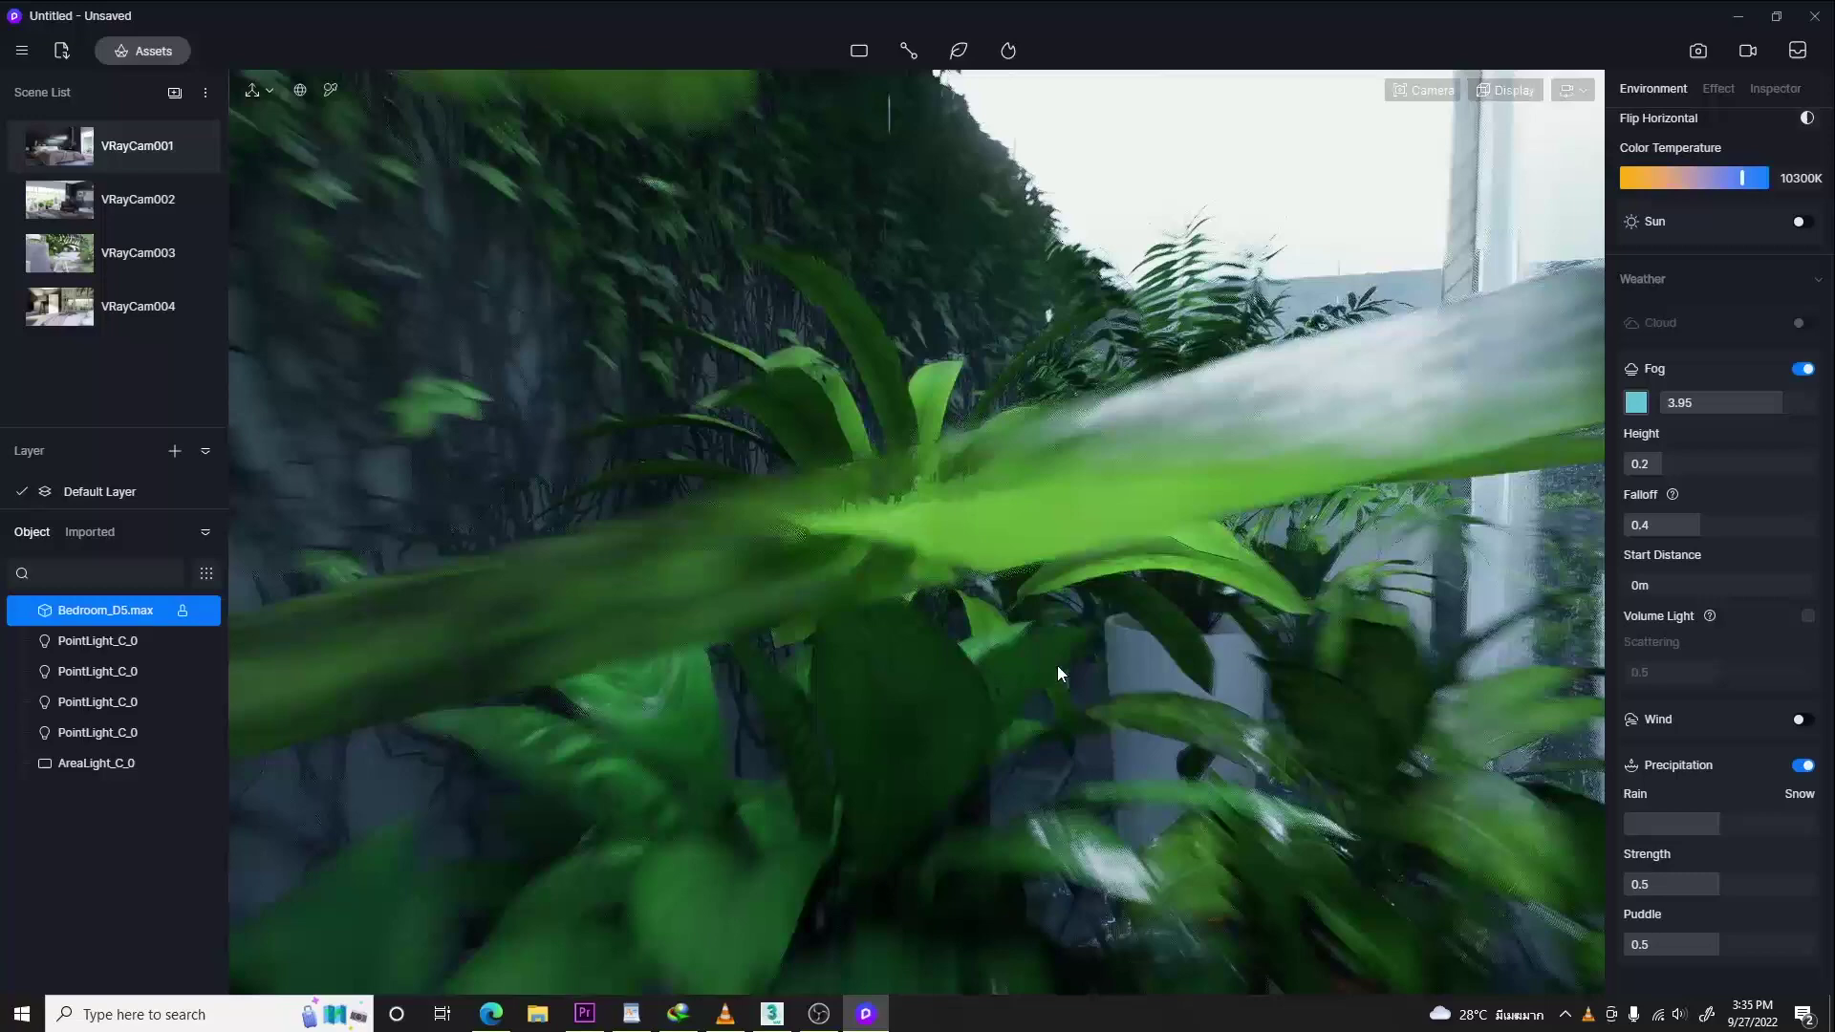
pyautogui.scroll(-2, 1057, 665)
pyautogui.scroll(-3, 1057, 665)
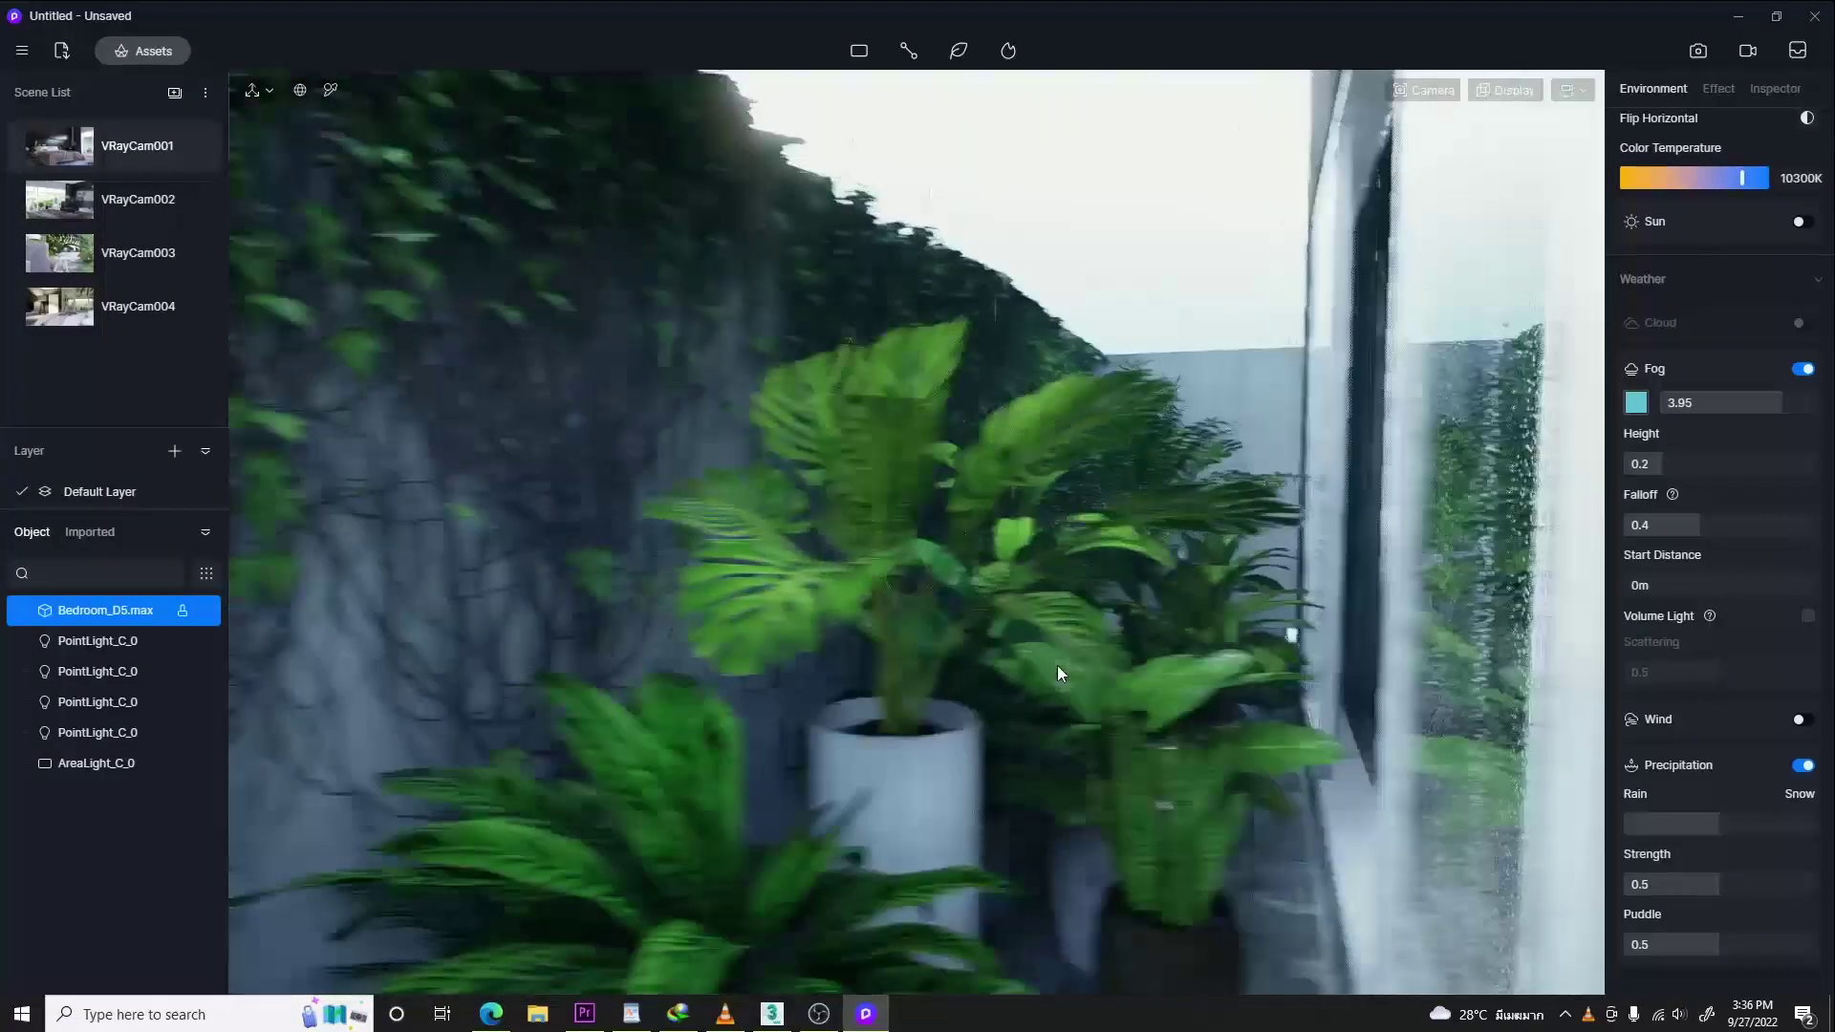
pyautogui.moveTo(1109, 724); pyautogui.dragTo(955, 975, button='right')
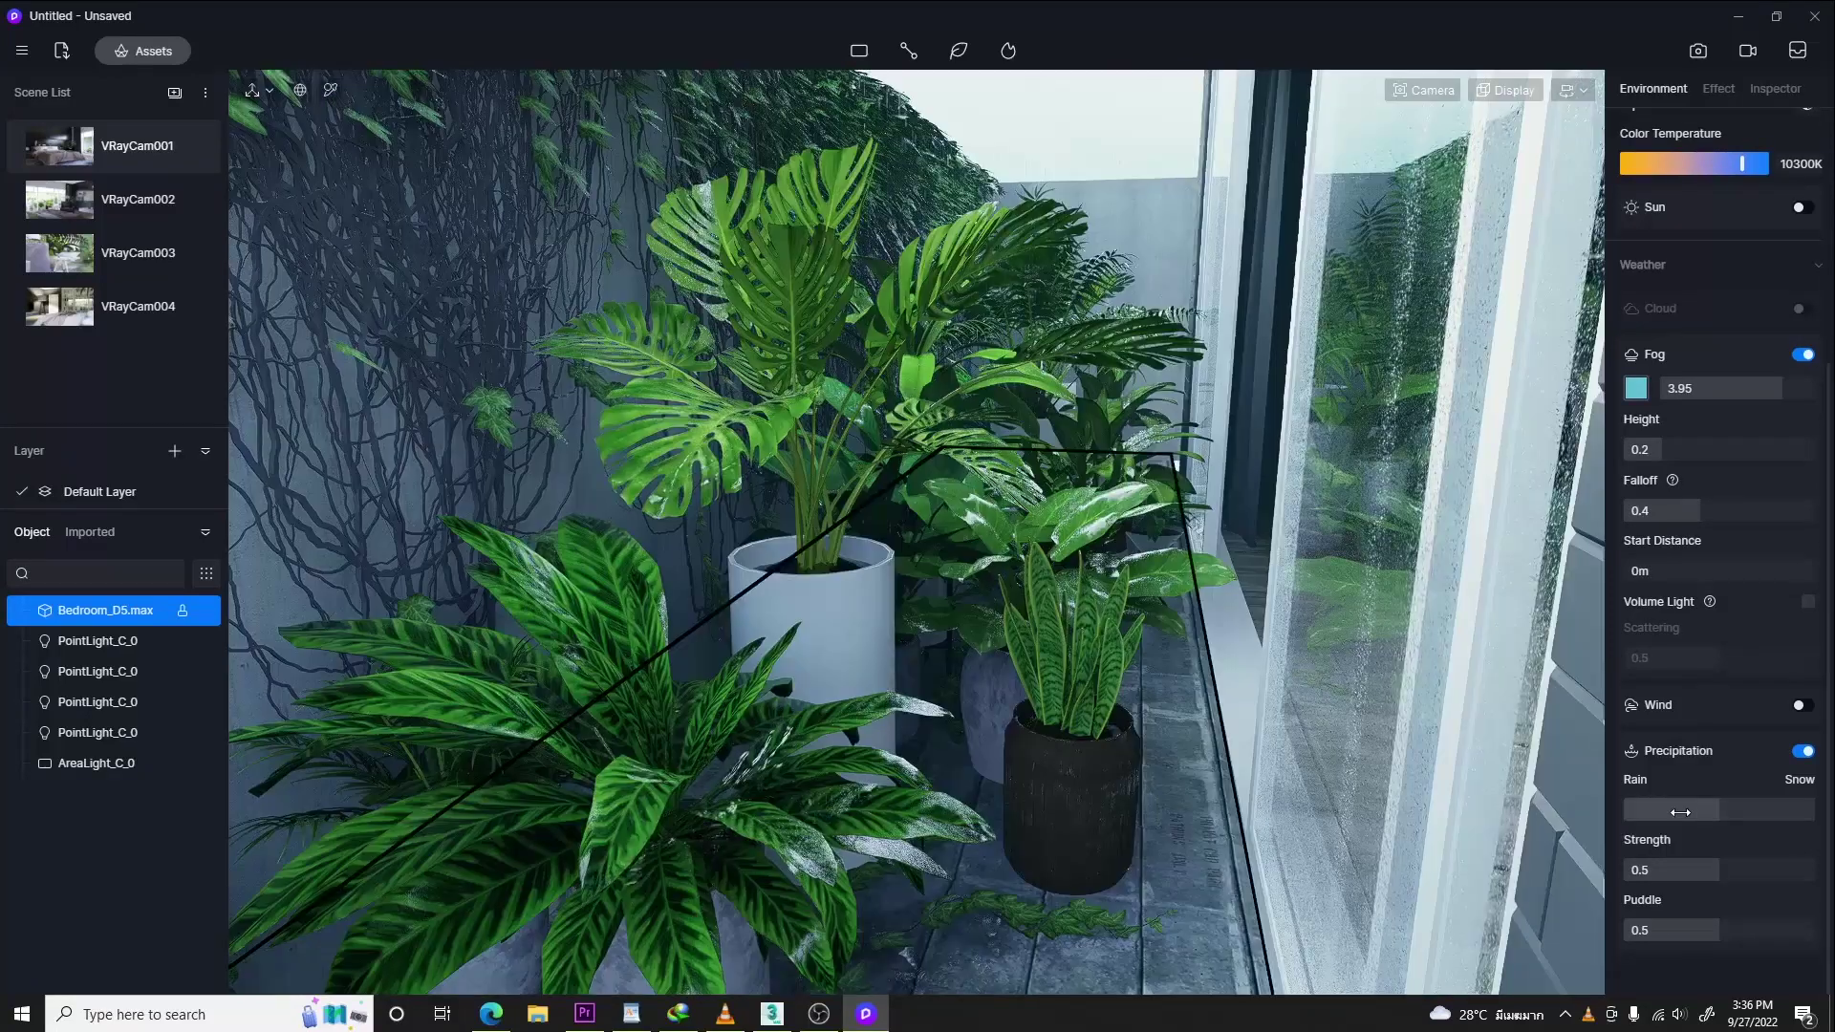
# - Set the precipitation Strength to 0.88 and Puddle to 1
pyautogui.moveTo(1679, 812); pyautogui.dragTo(1719, 811)
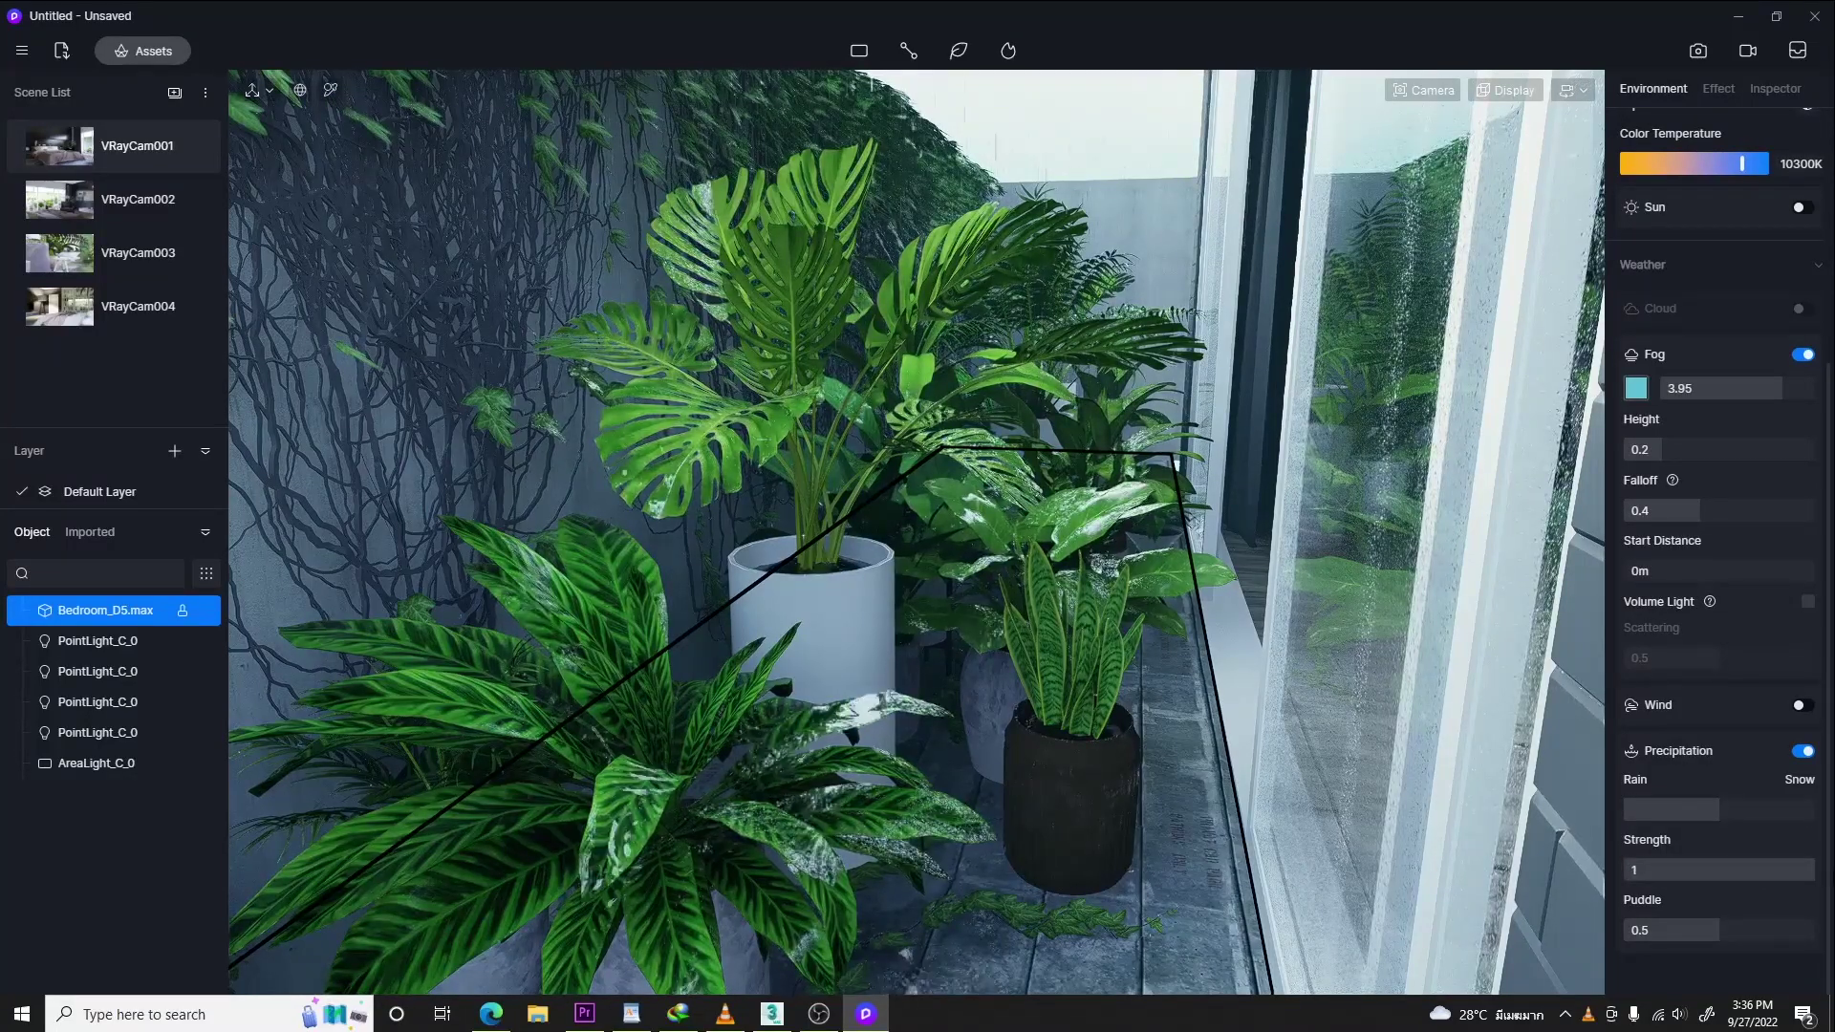
pyautogui.click(1718, 865)
pyautogui.moveTo(1728, 939); pyautogui.dragTo(1825, 921)
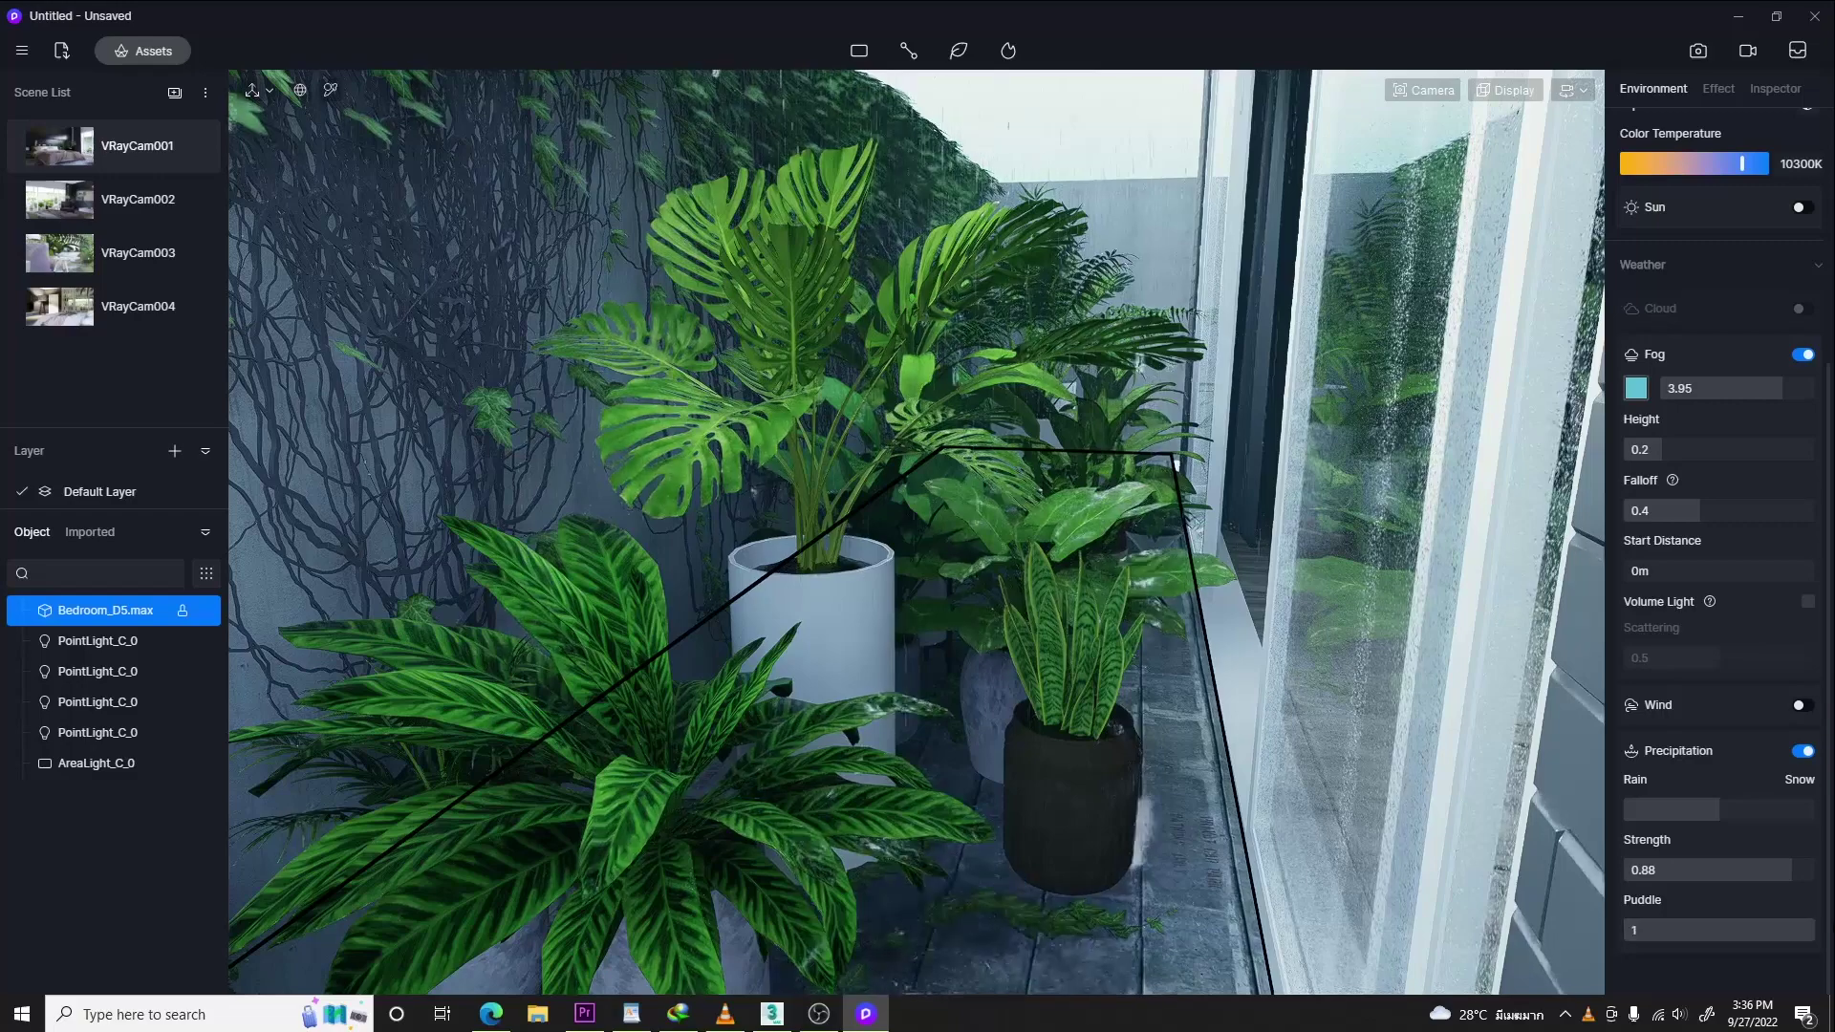
# - Inspect the puddles on the courtyard floor and the wet plants from low and raised viewpoints, clearing the selection
pyautogui.scroll(-3, 1189, 812)
pyautogui.scroll(2, 1189, 813)
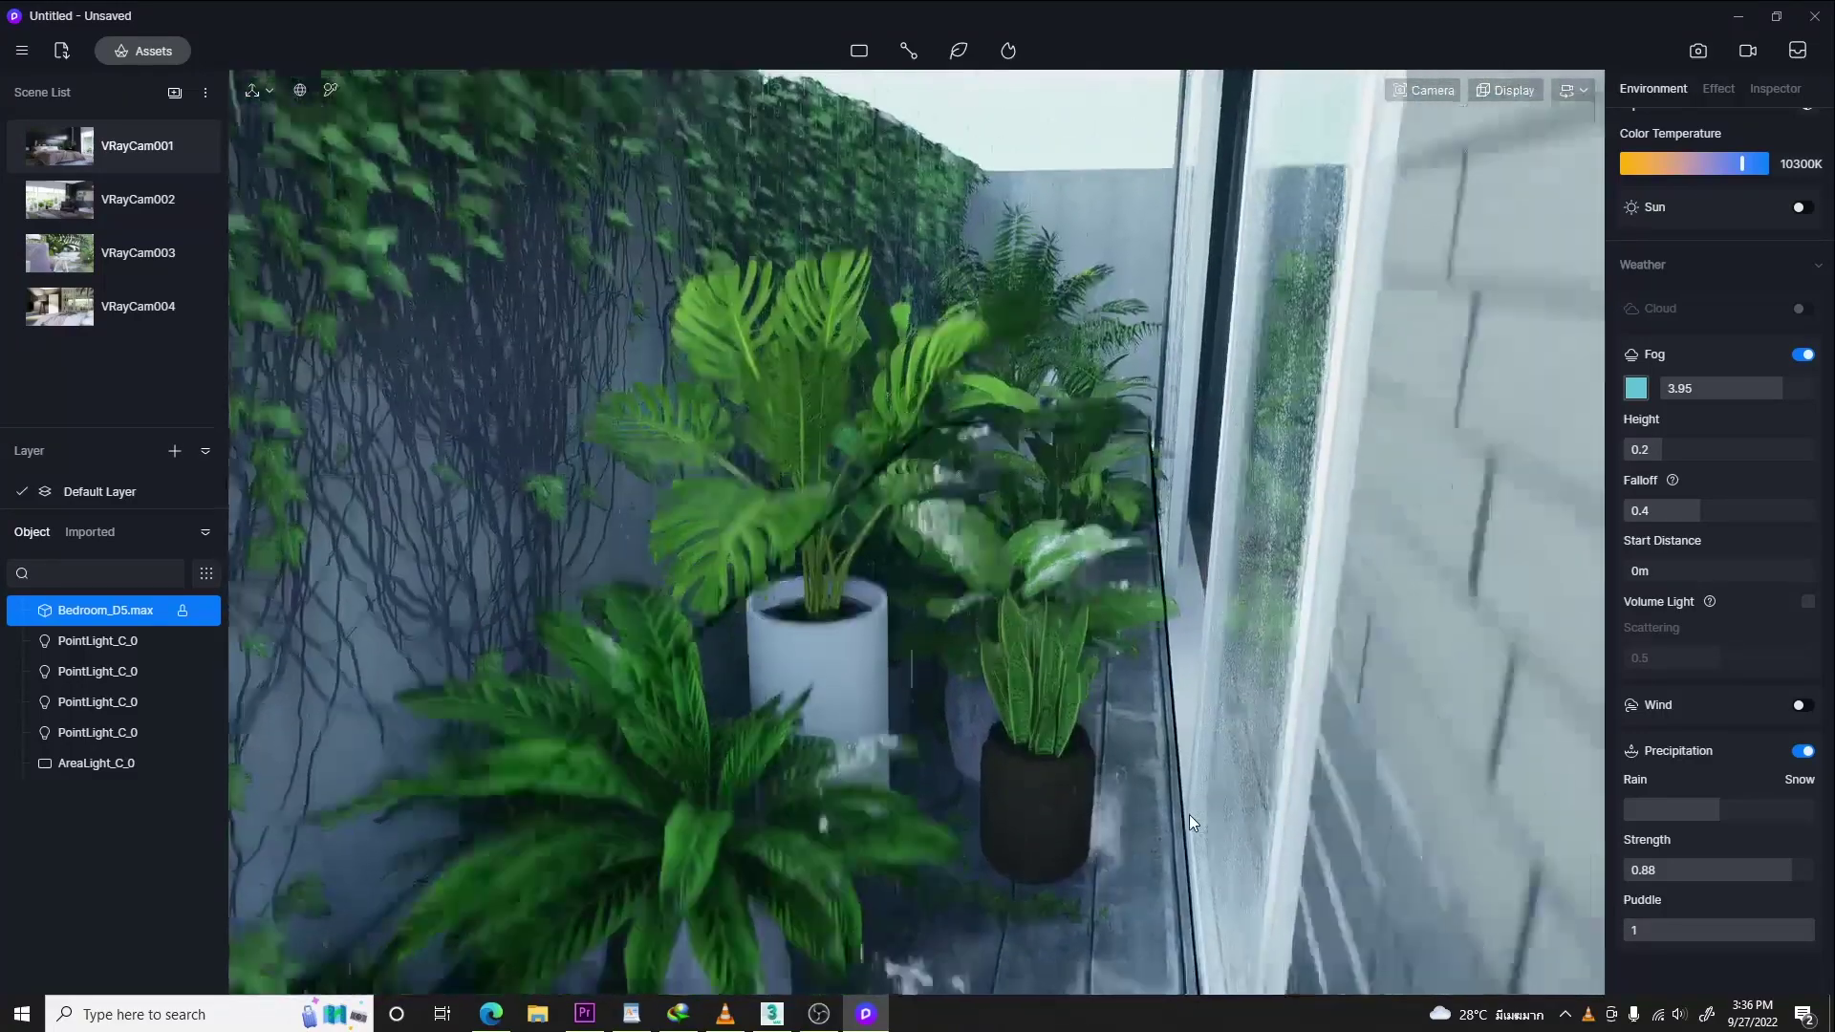
pyautogui.press('q')
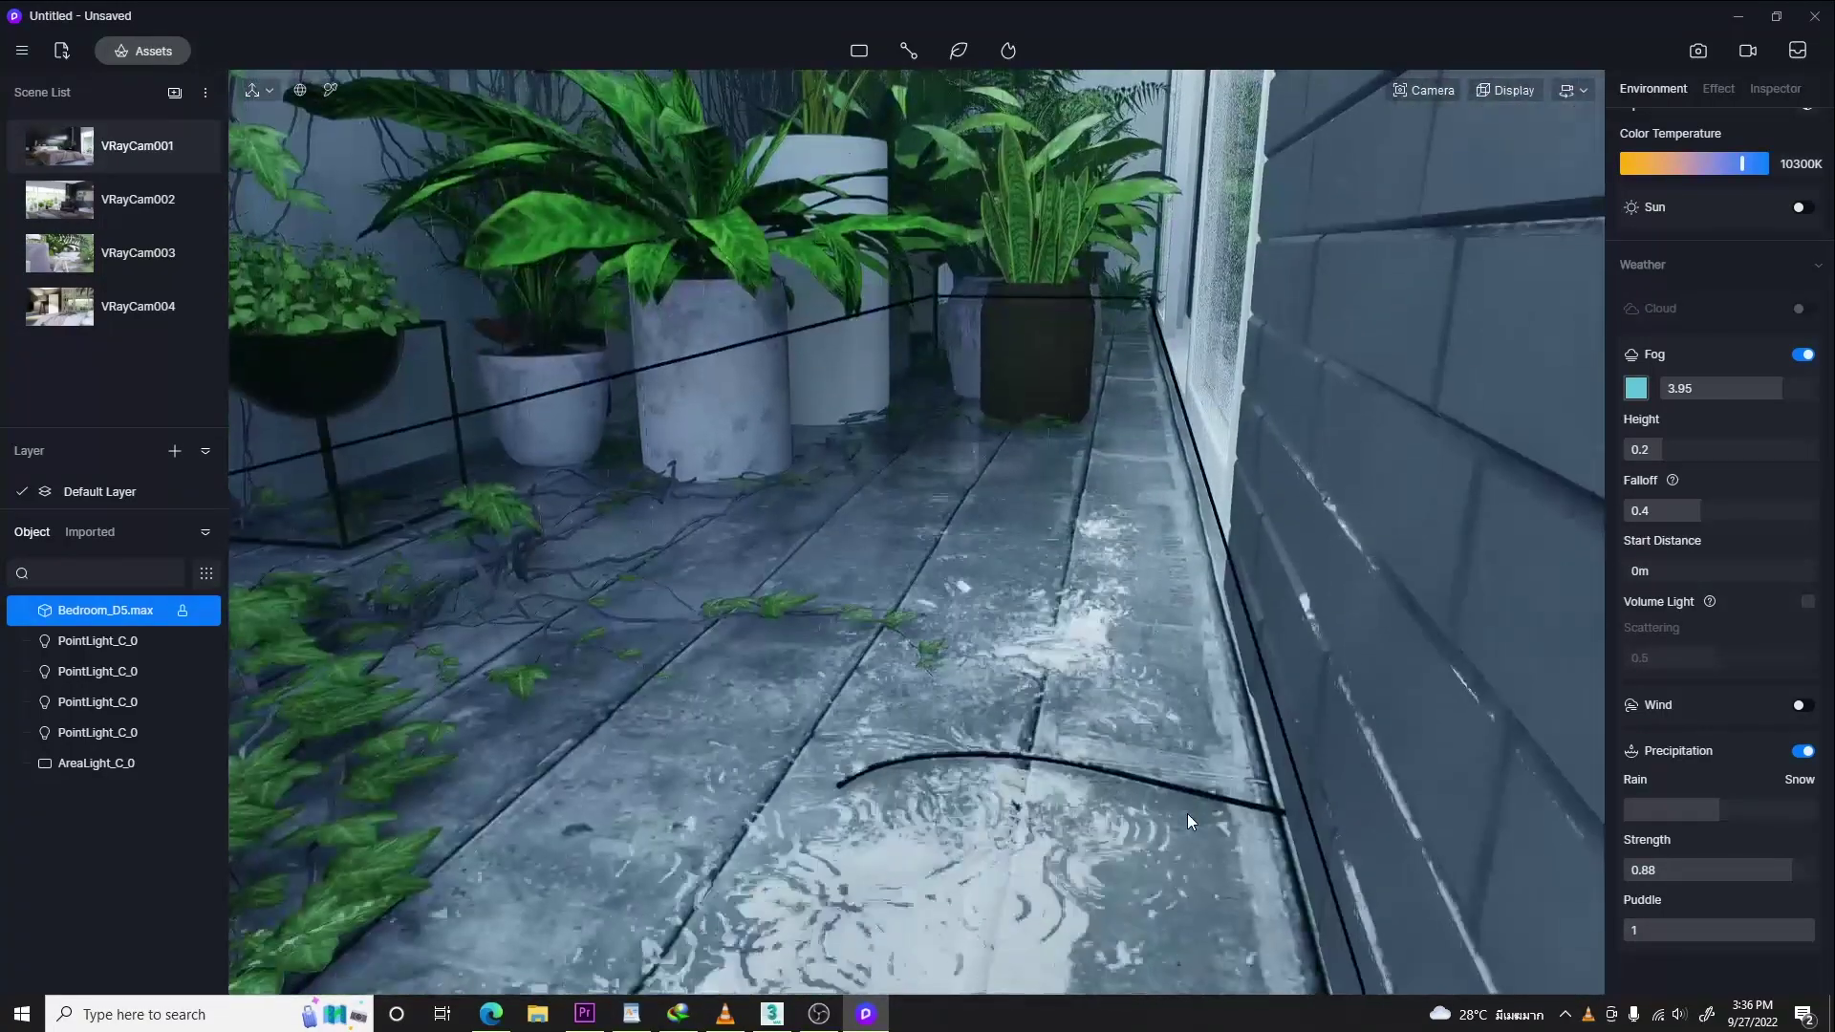
pyautogui.moveTo(1187, 813); pyautogui.dragTo(1195, 645, button='right')
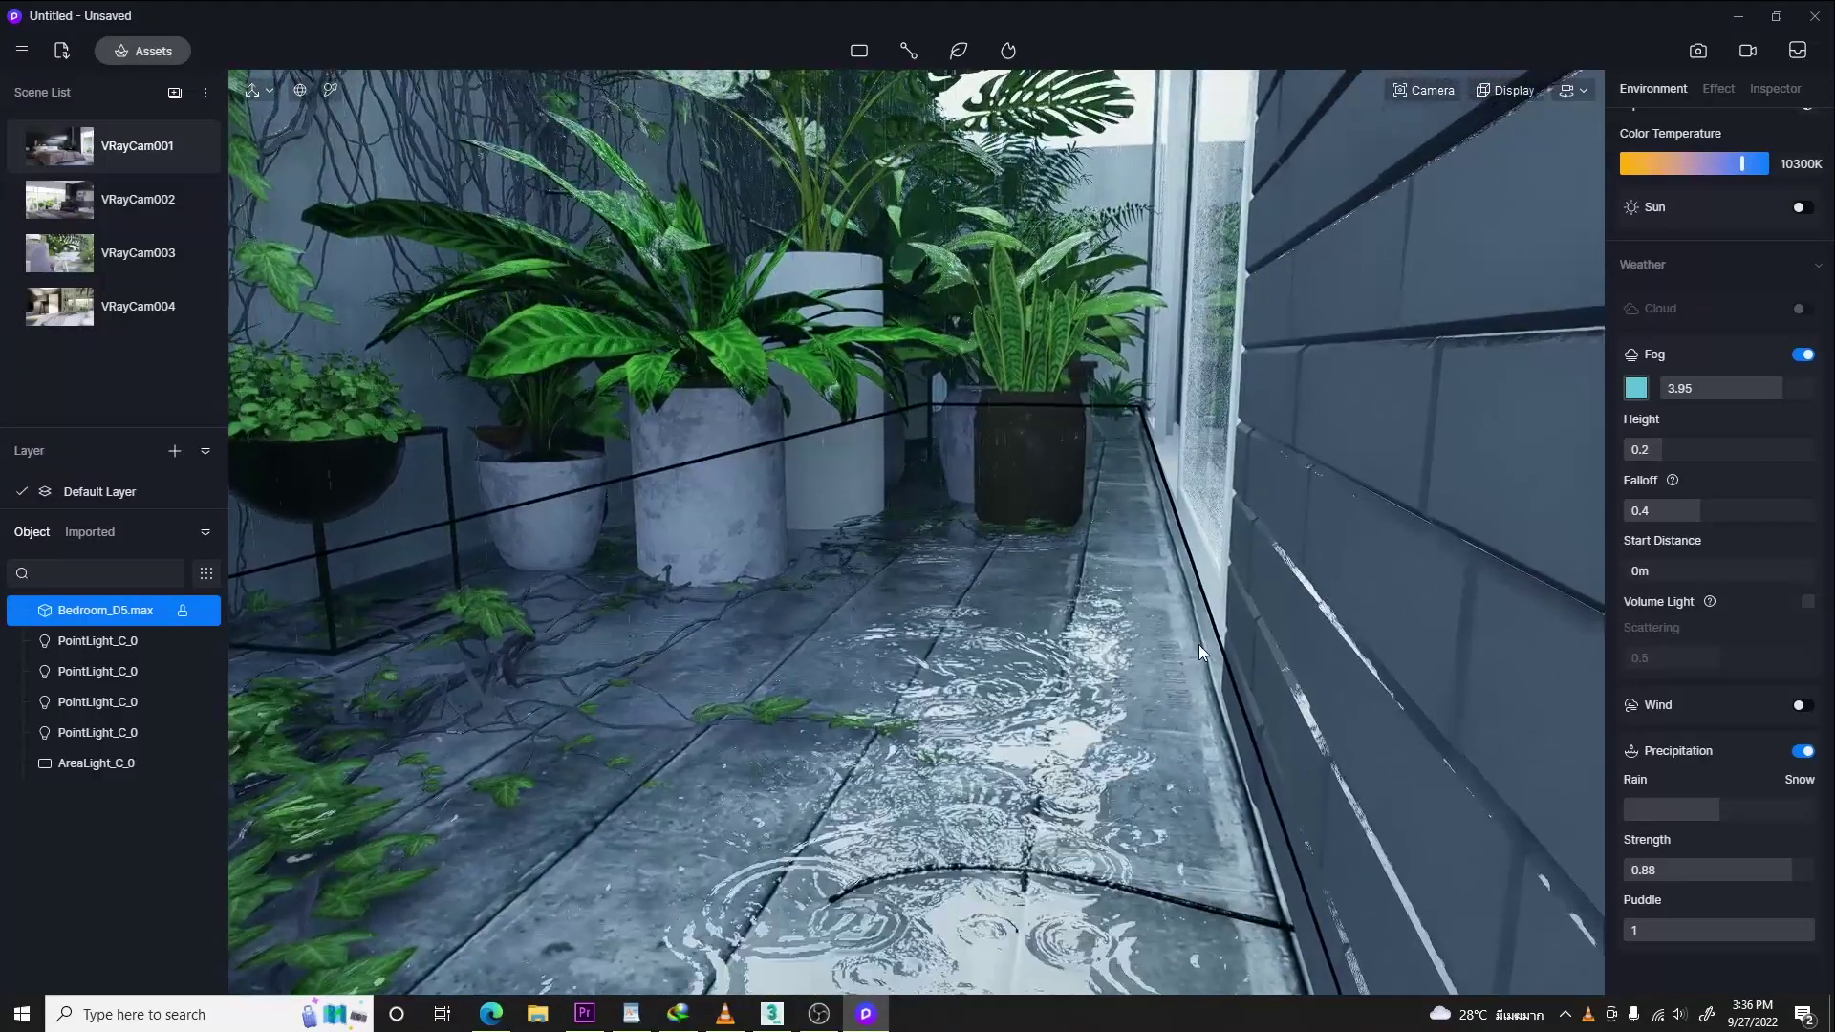
pyautogui.click(1055, 671)
pyautogui.press('a')
pyautogui.moveTo(1070, 662); pyautogui.dragTo(1166, 531, button='right')
pyautogui.press('d')
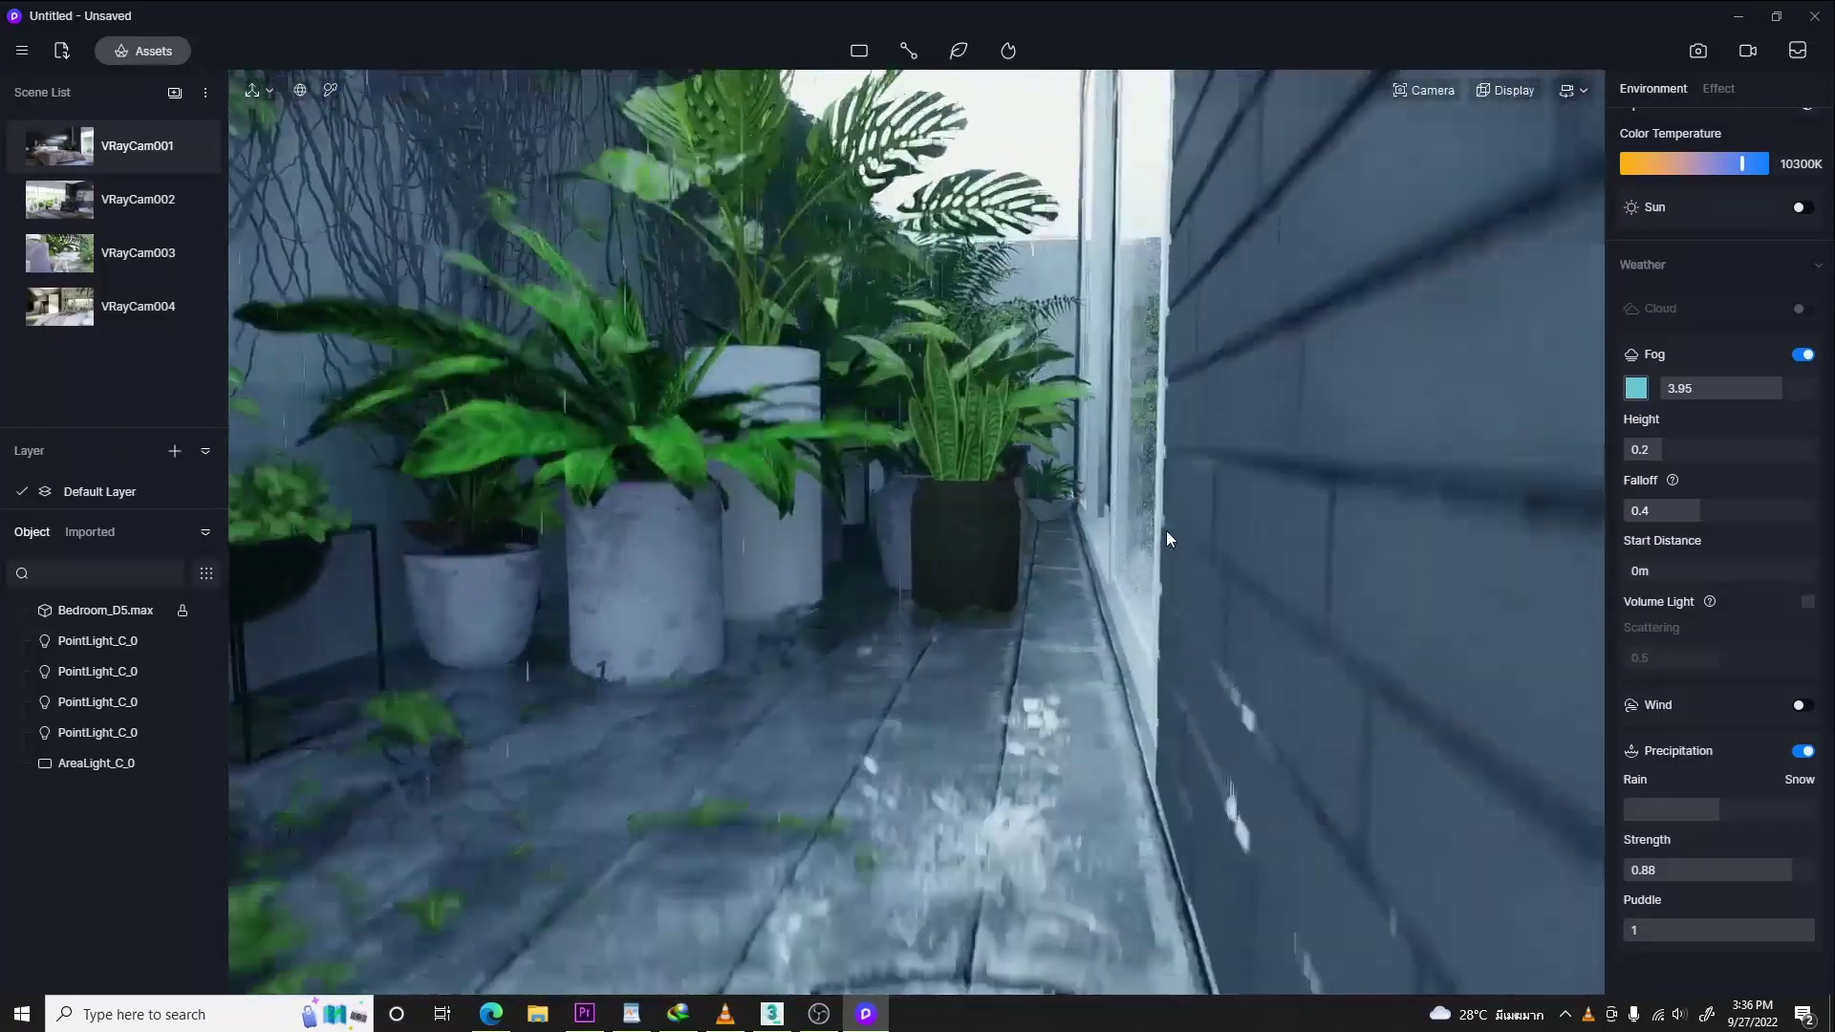
pyautogui.press('e')
pyautogui.press('q')
pyautogui.press('q')
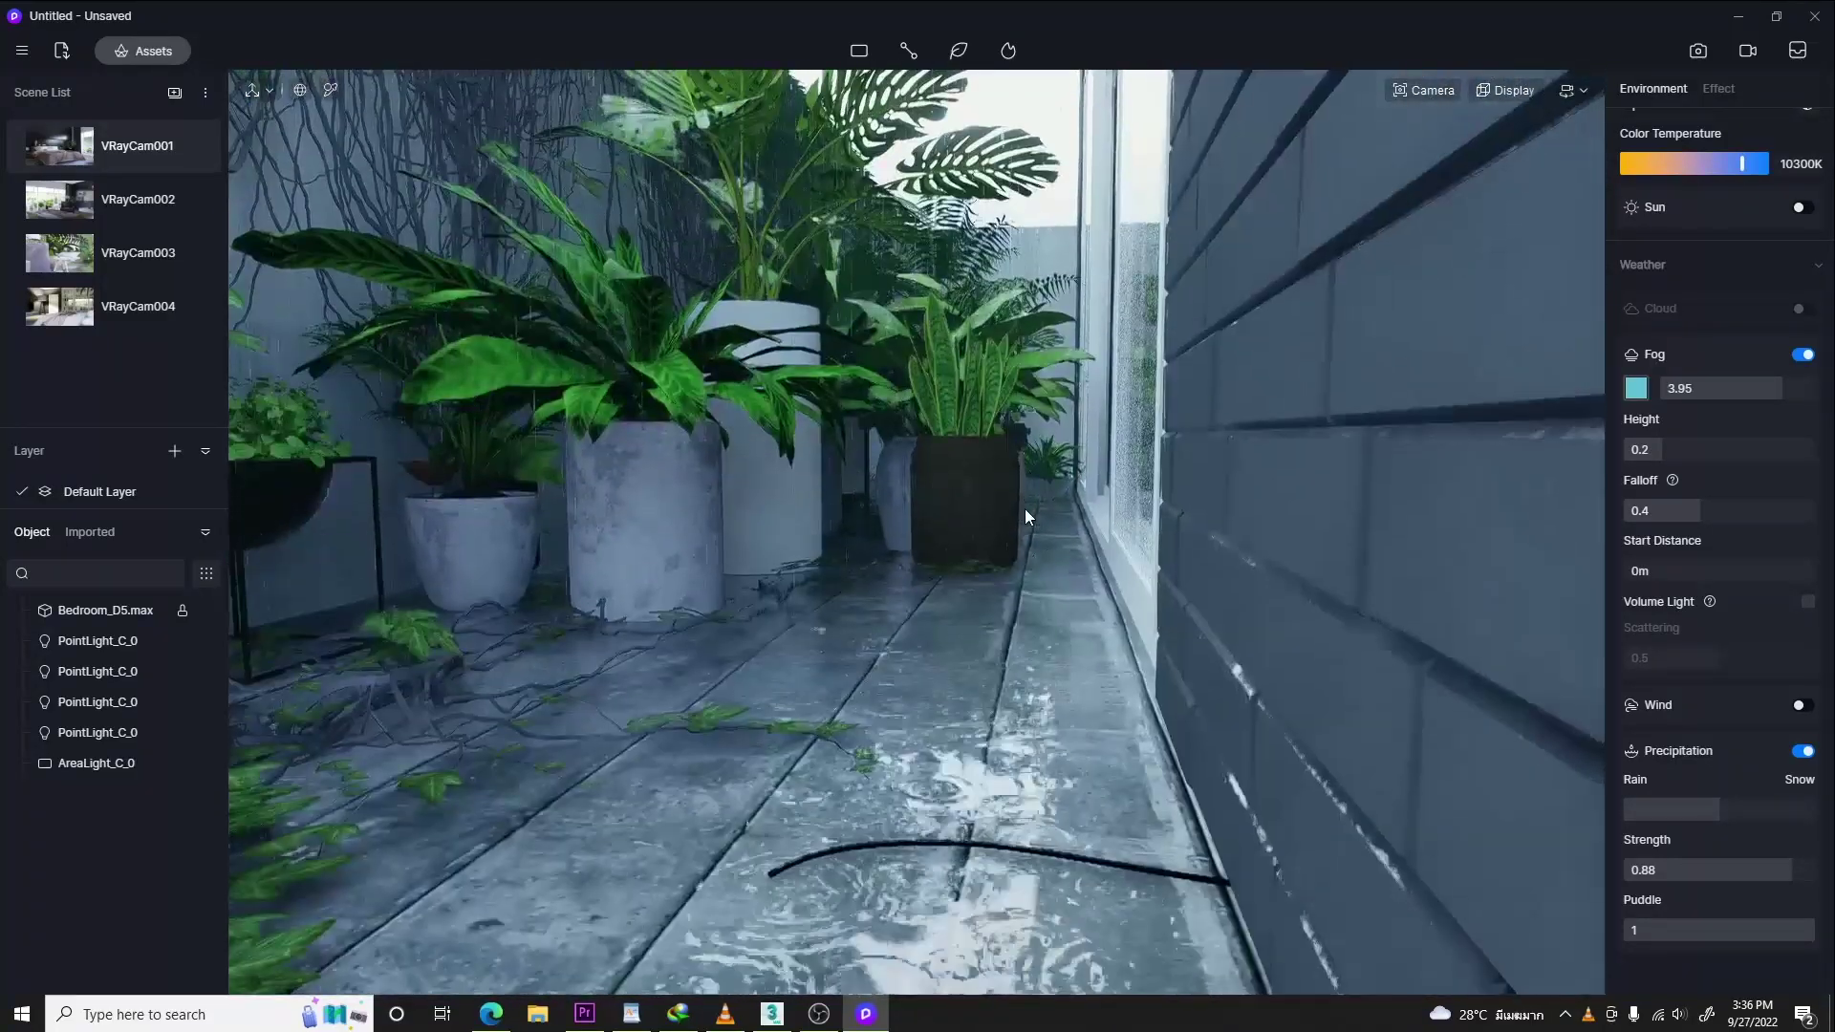
pyautogui.press('e')
pyautogui.press('a')
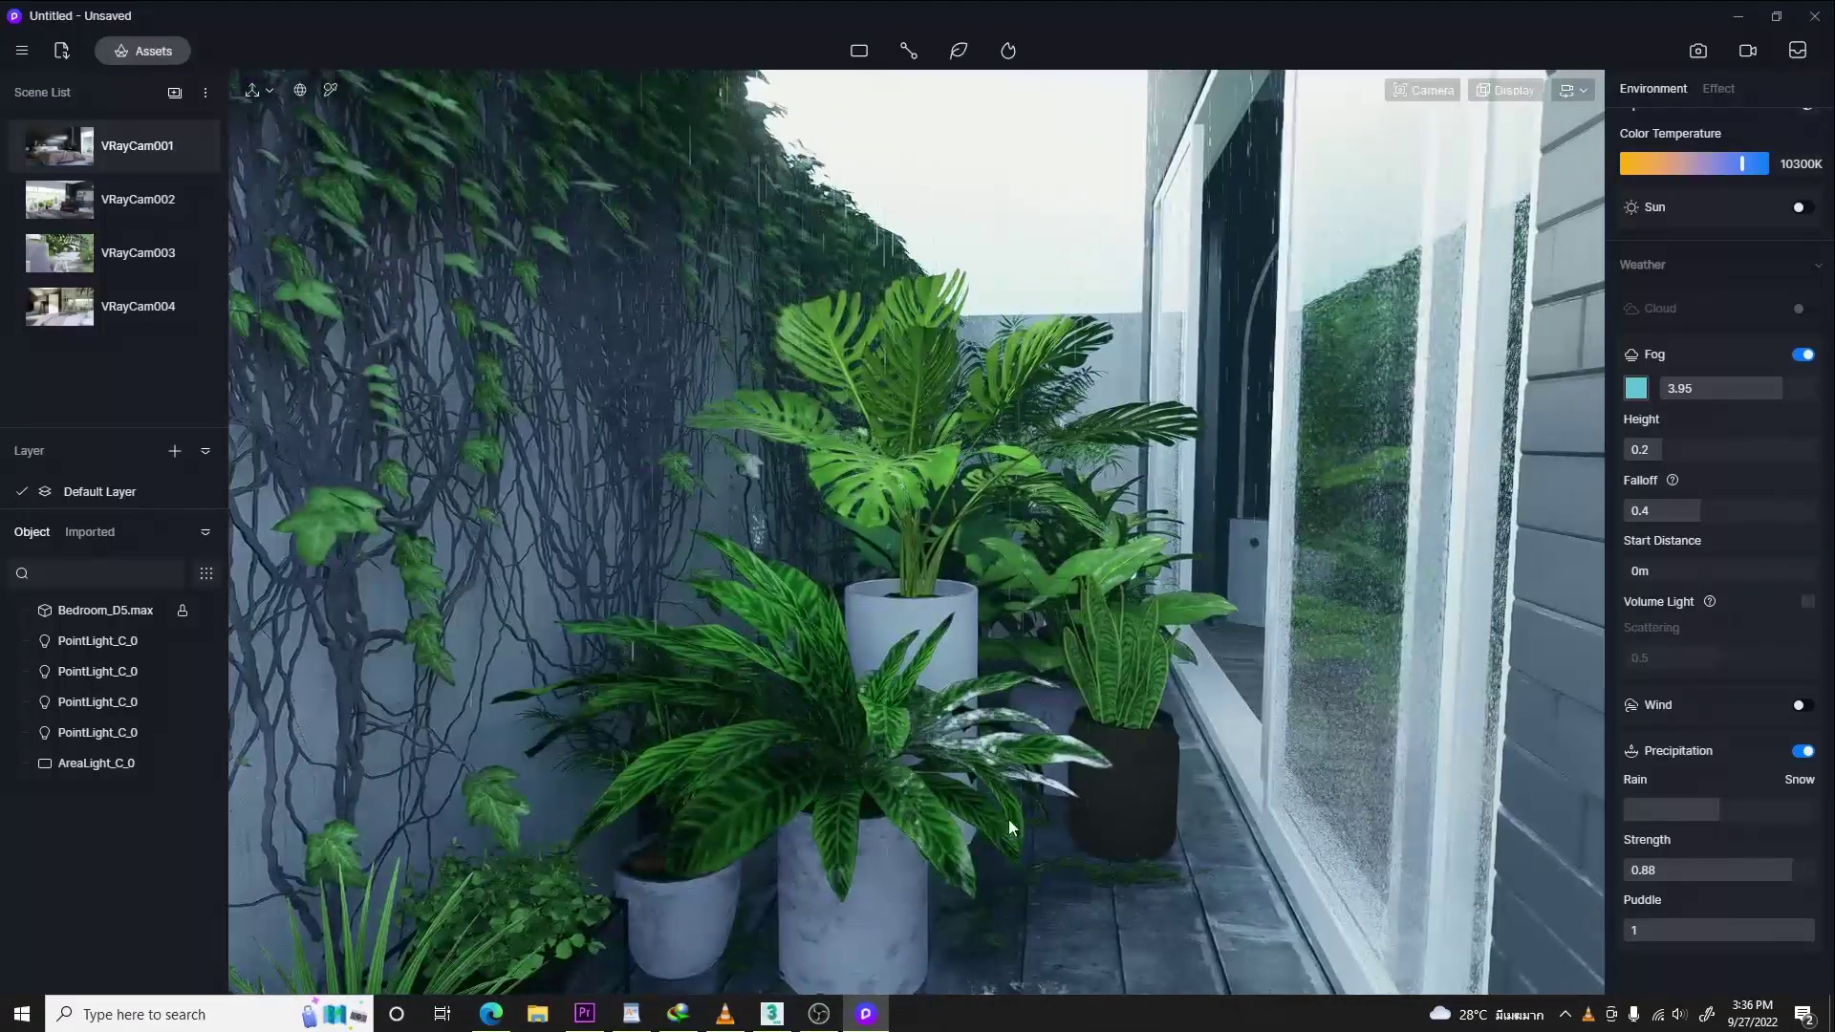
# - Change the material template of the large patterned-leaf plant in the concrete pot to Foliage
pyautogui.click(892, 754)
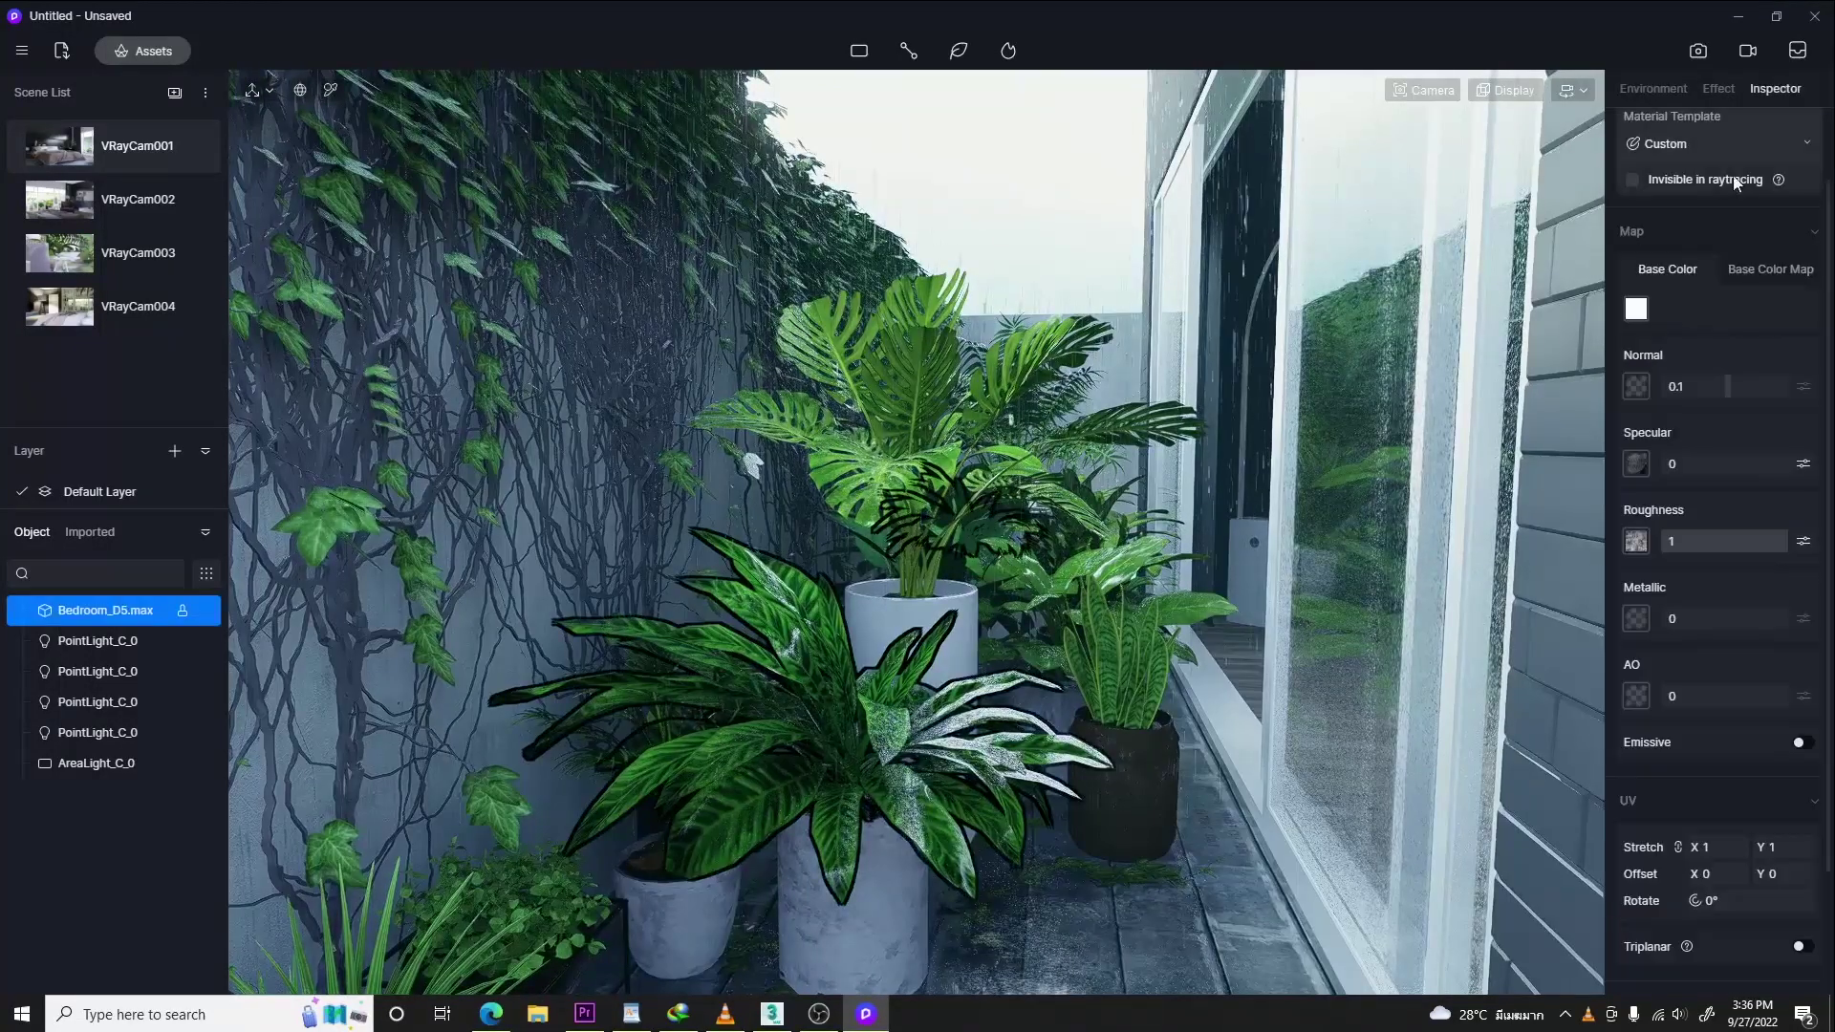
pyautogui.scroll(2, 1806, 239)
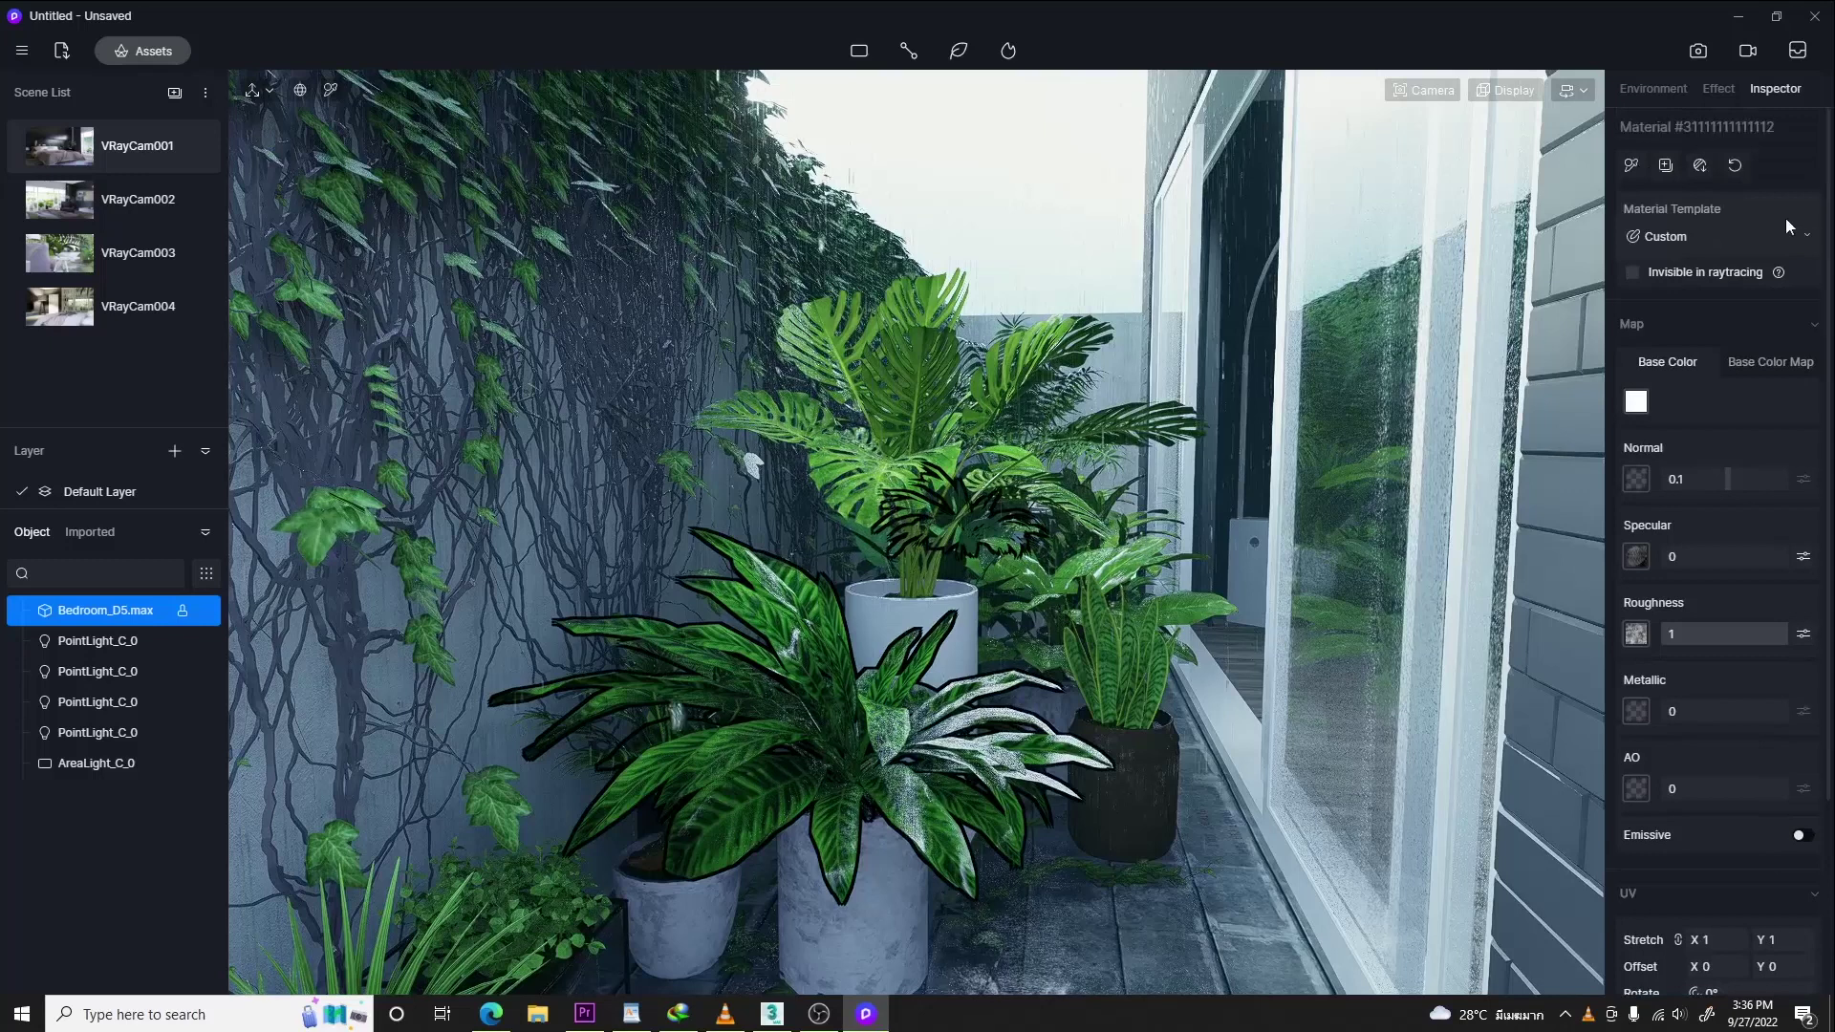
pyautogui.click(1760, 238)
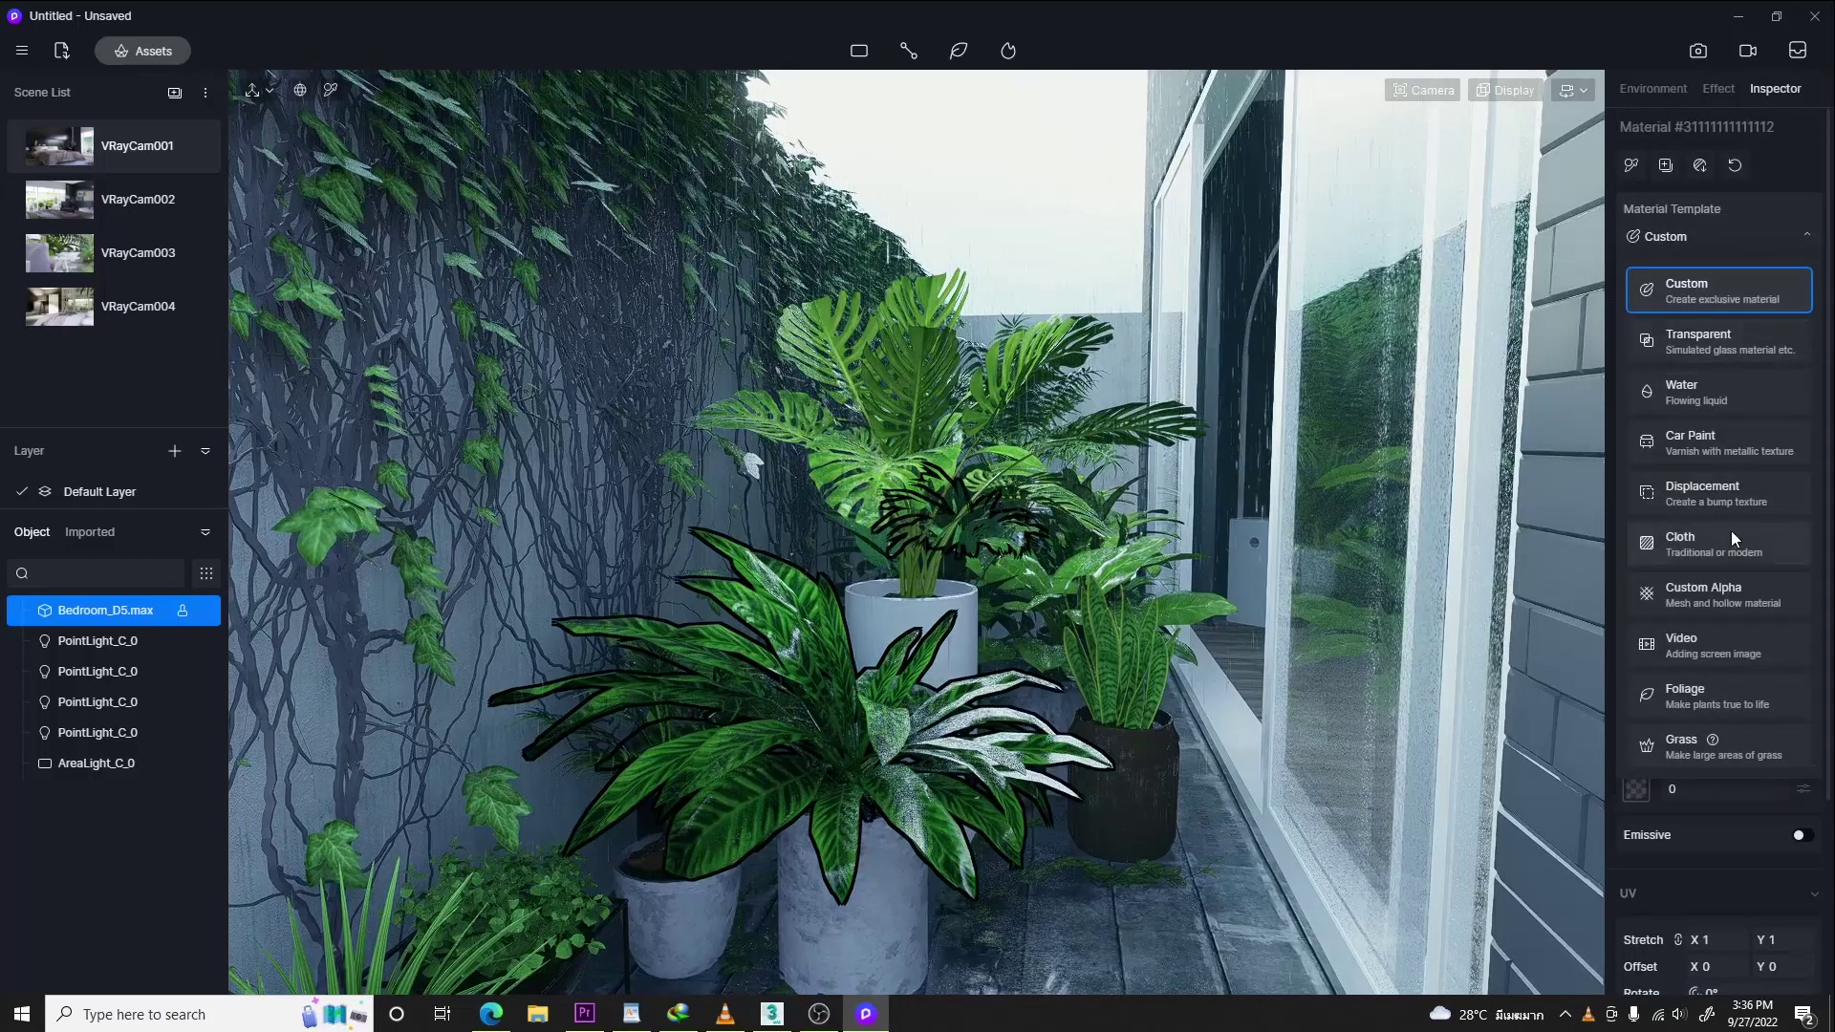
pyautogui.click(1701, 694)
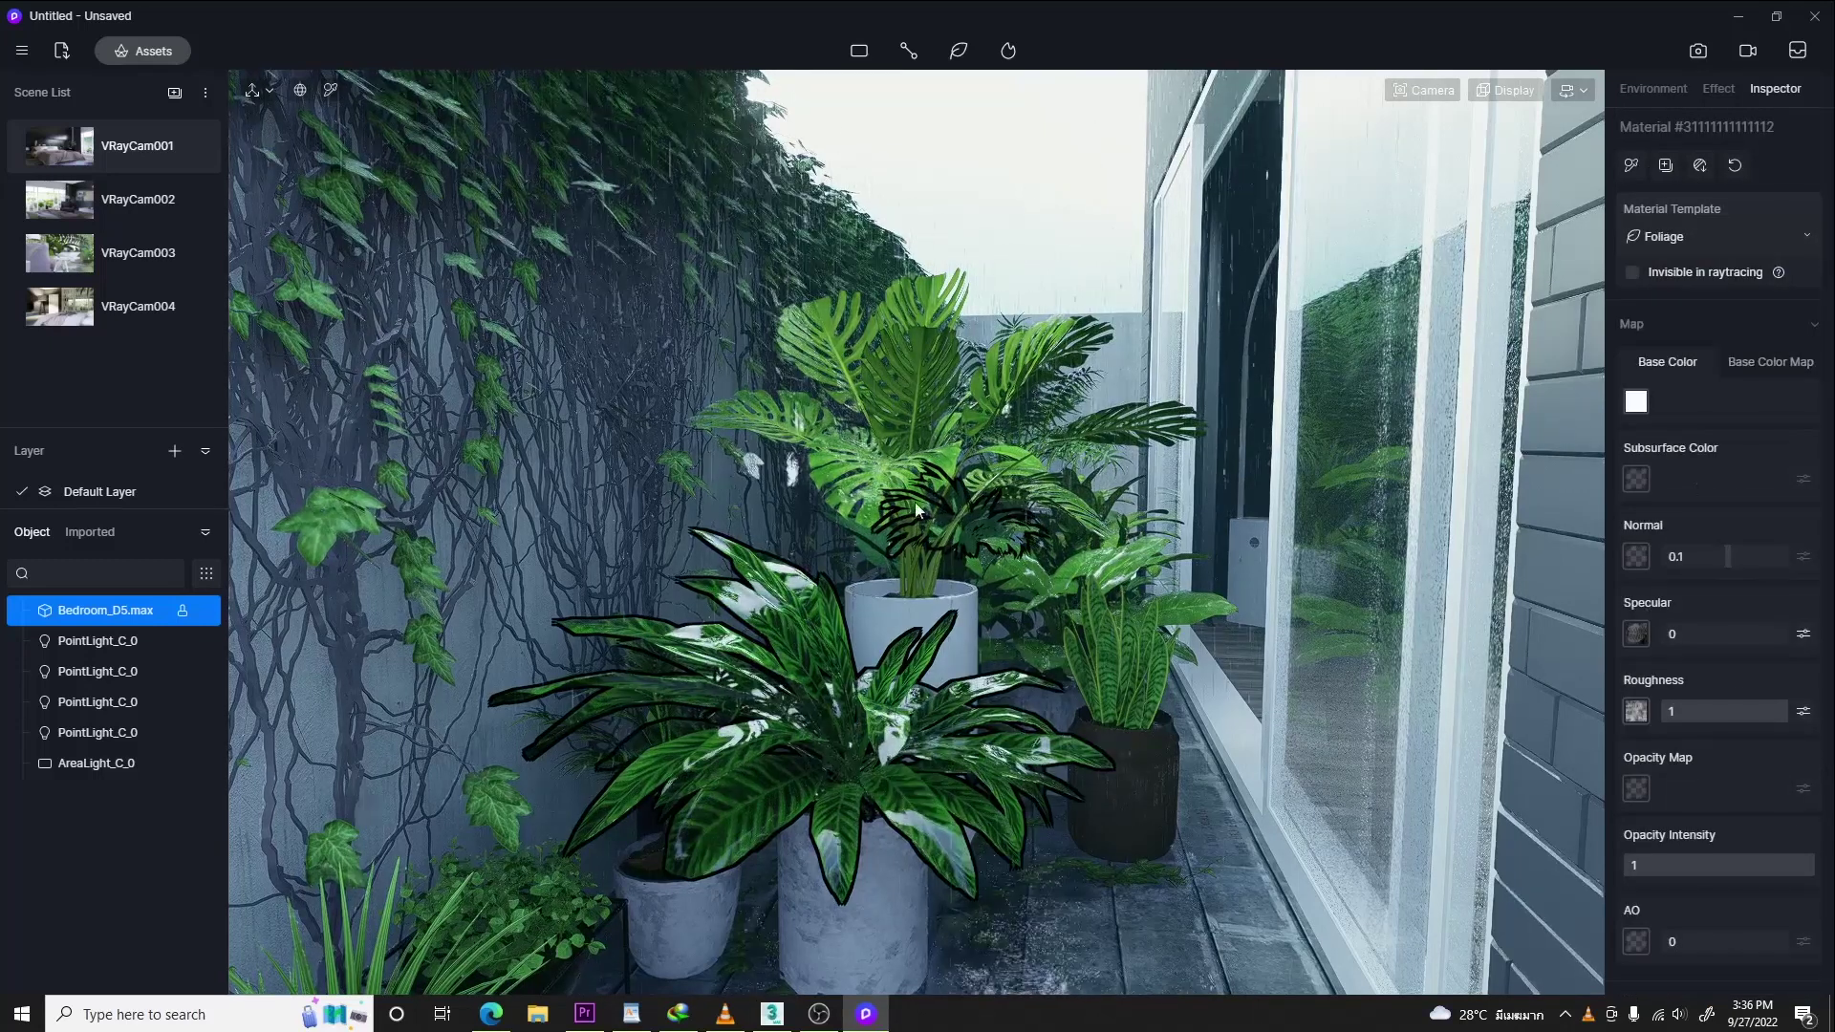
# - Apply the Foliage material template to the monstera leaves in the tall white pot
pyautogui.click(913, 445)
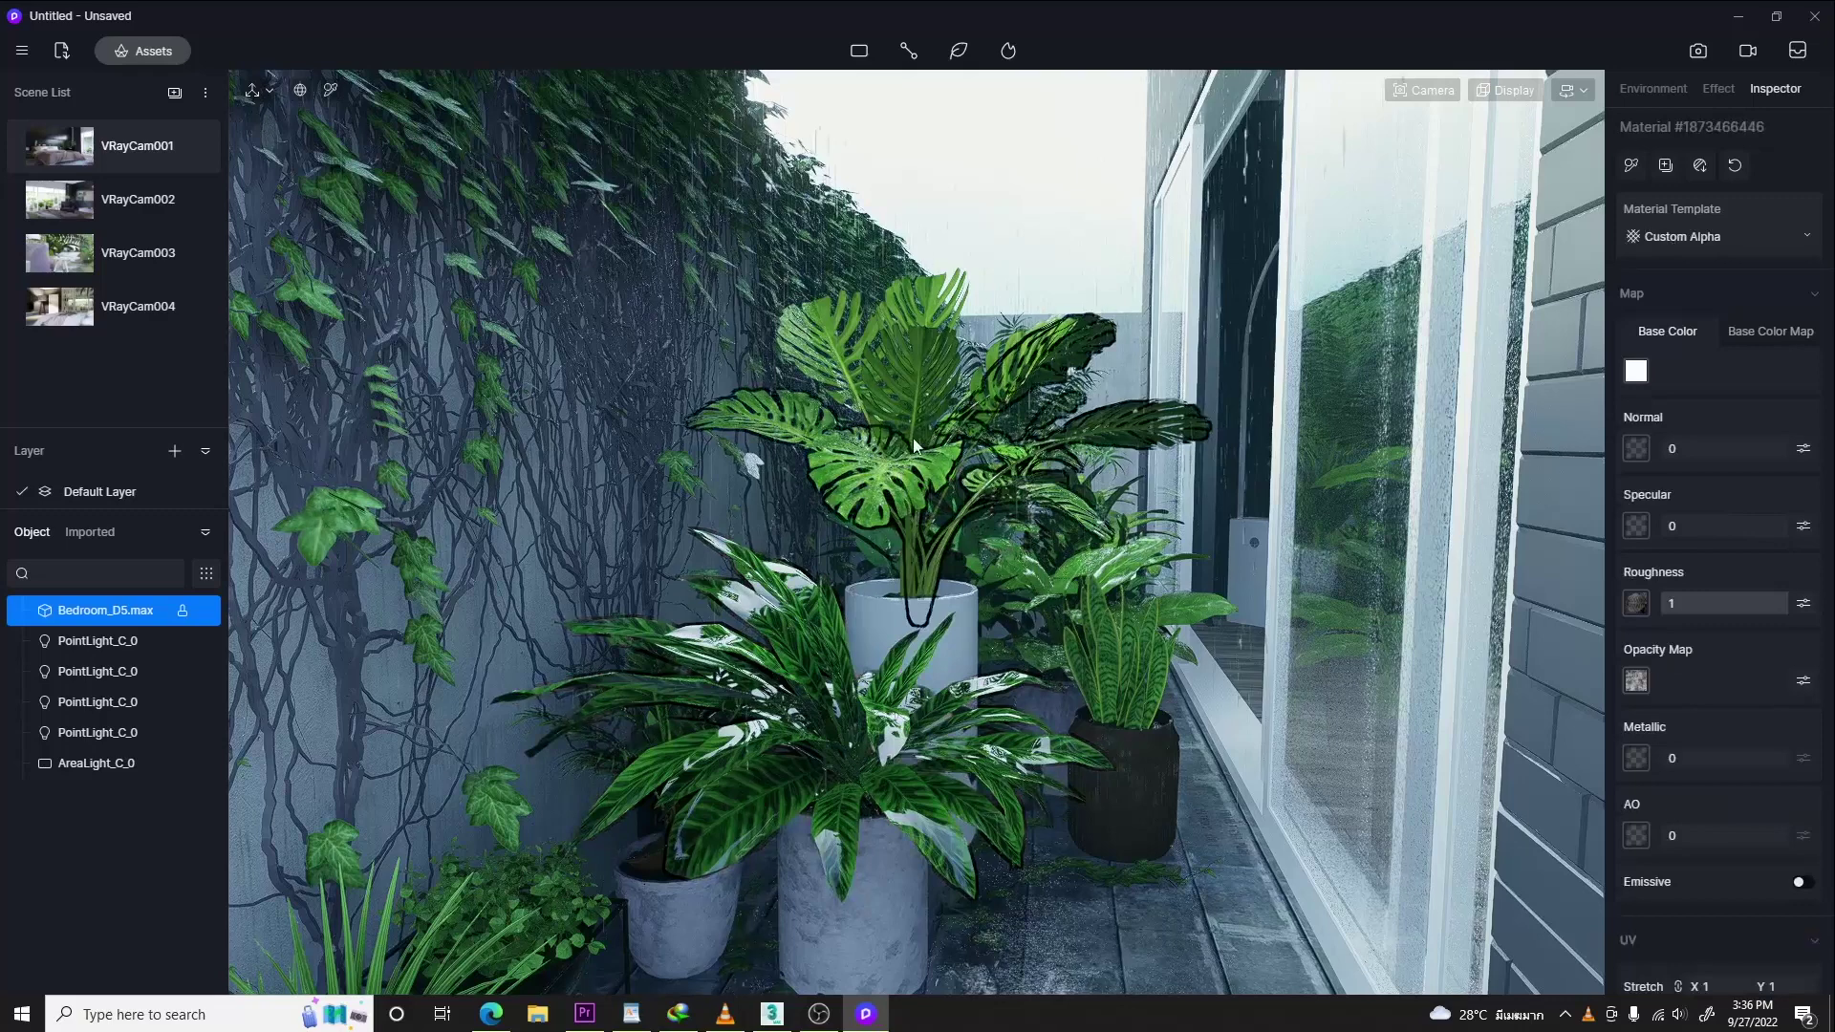
pyautogui.click(1749, 236)
pyautogui.click(1710, 696)
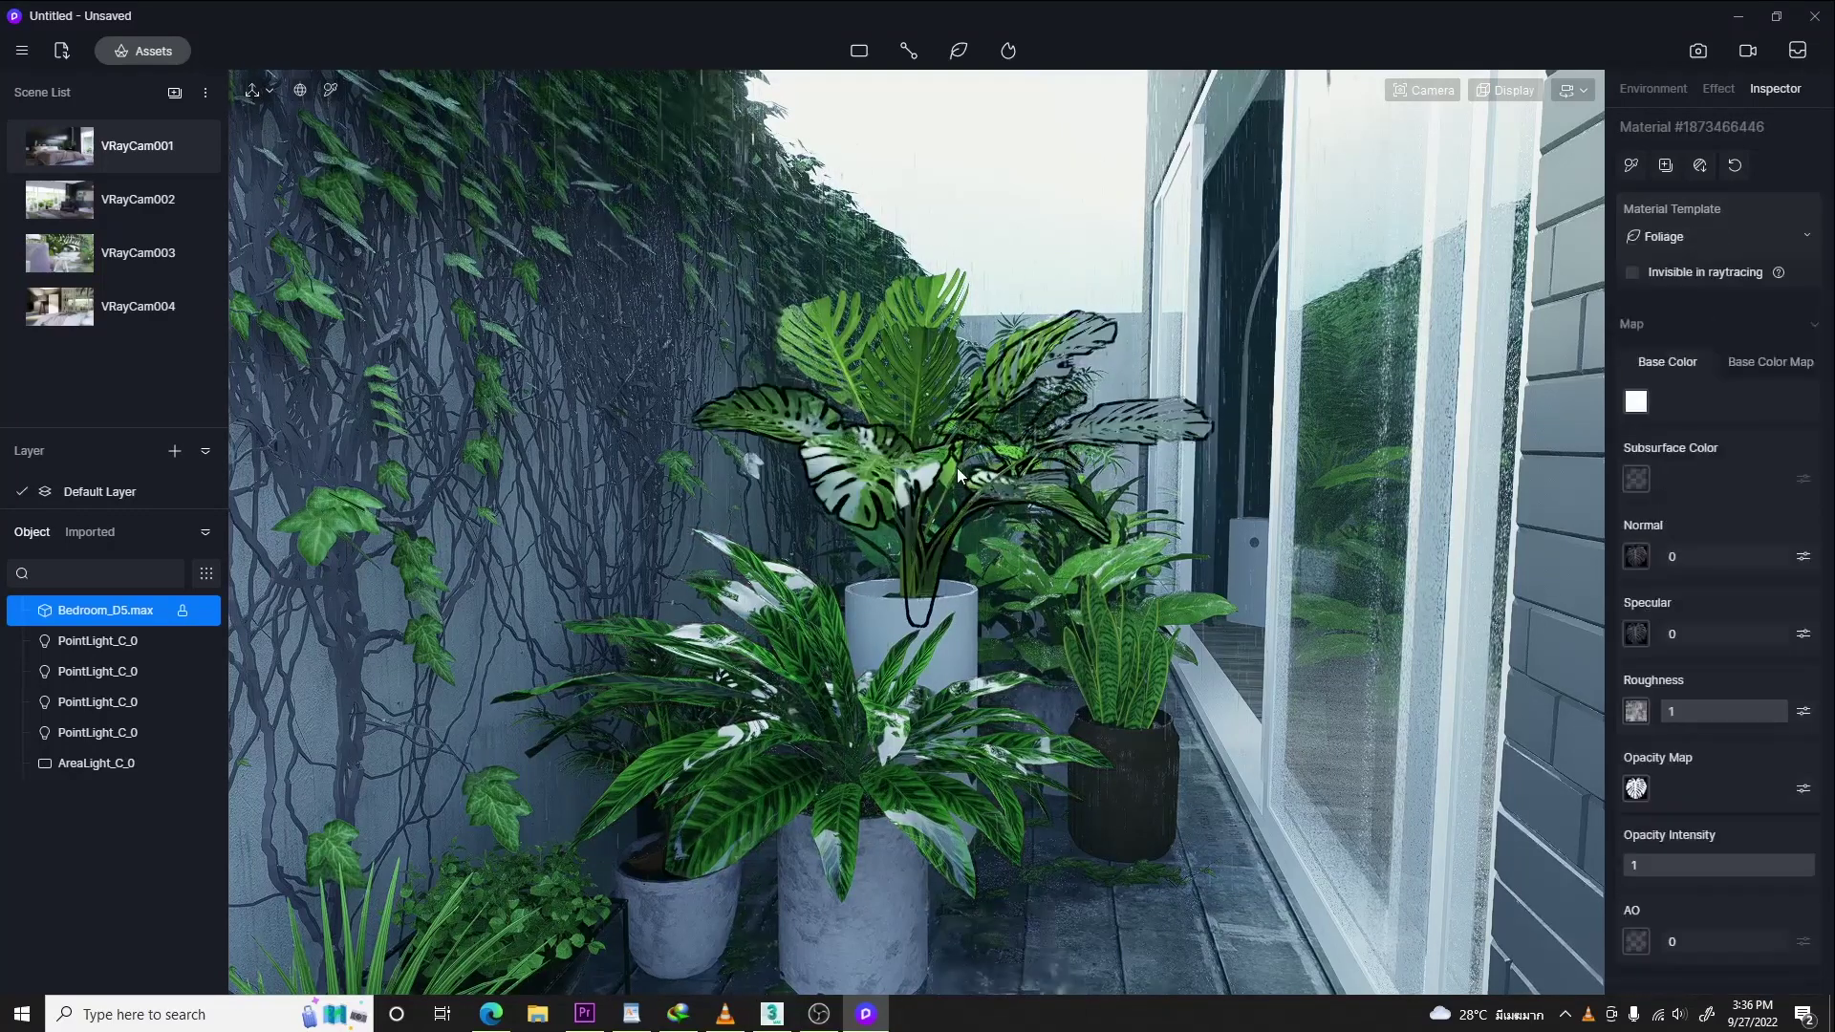
# - Switch the ivy leaves on the courtyard wall to the Foliage material template
pyautogui.press('s')
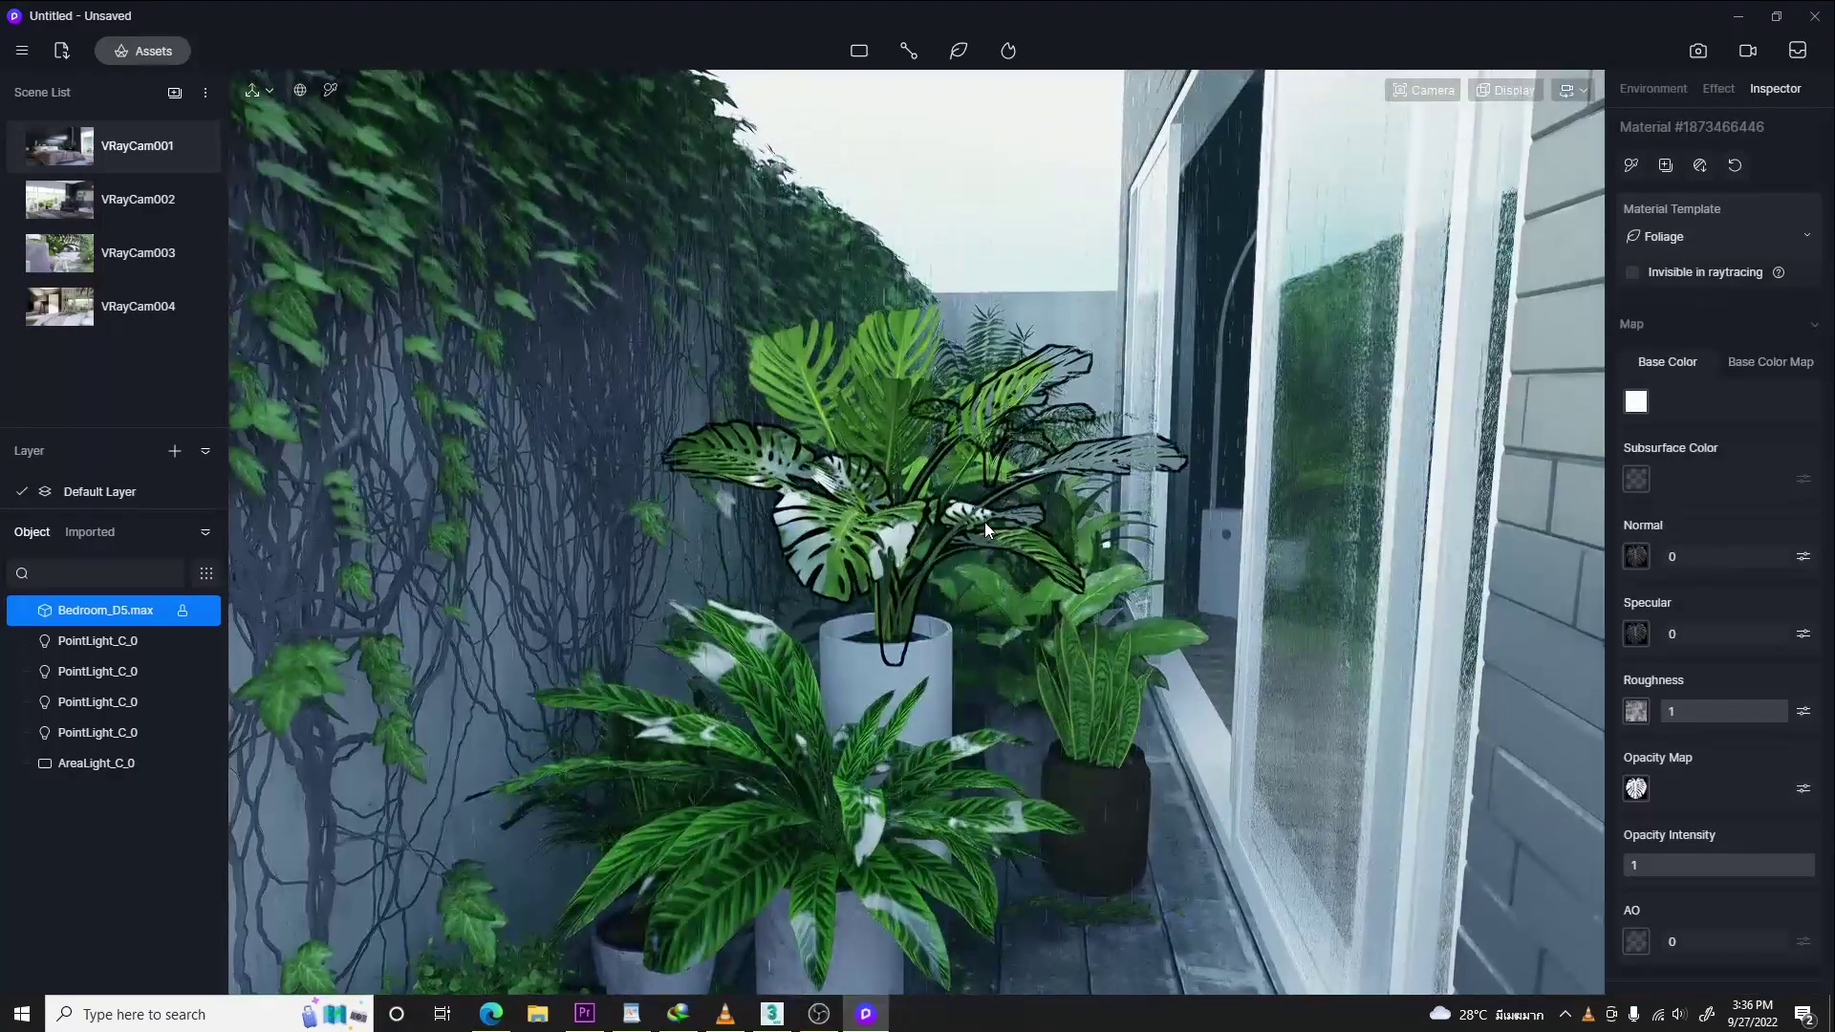
pyautogui.press('w')
pyautogui.press('a')
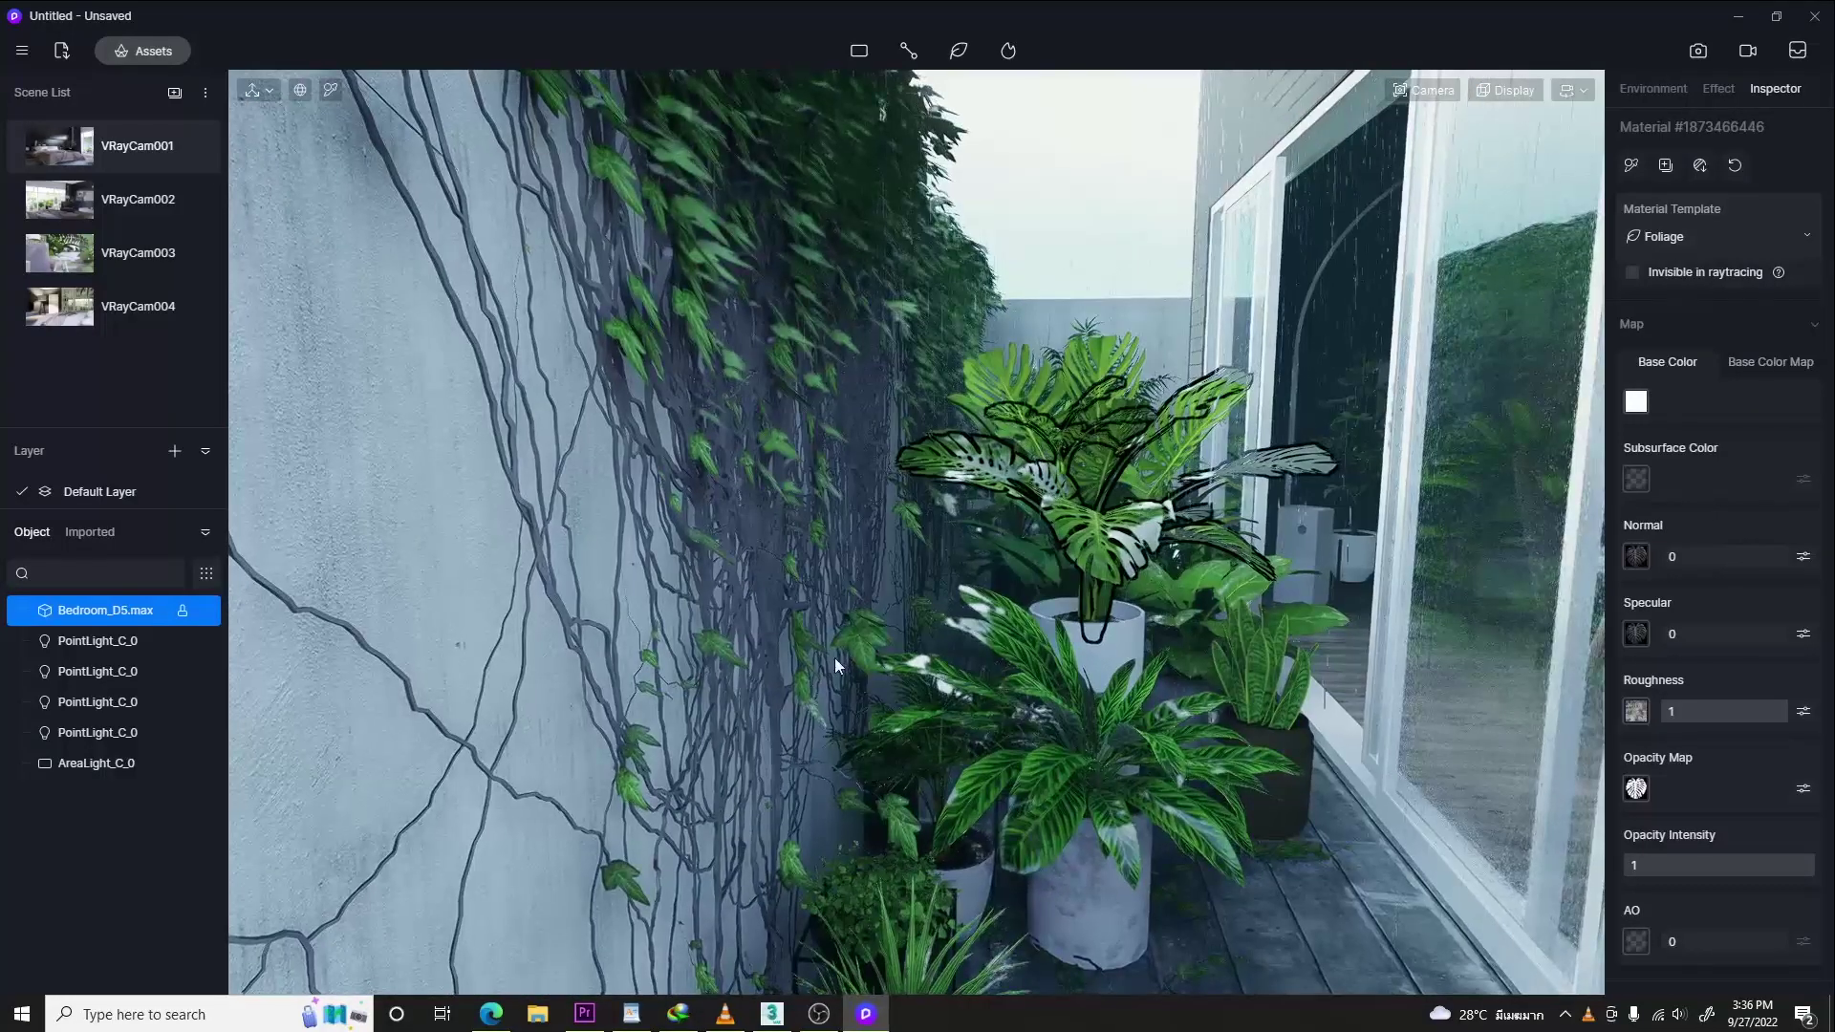
pyautogui.click(859, 650)
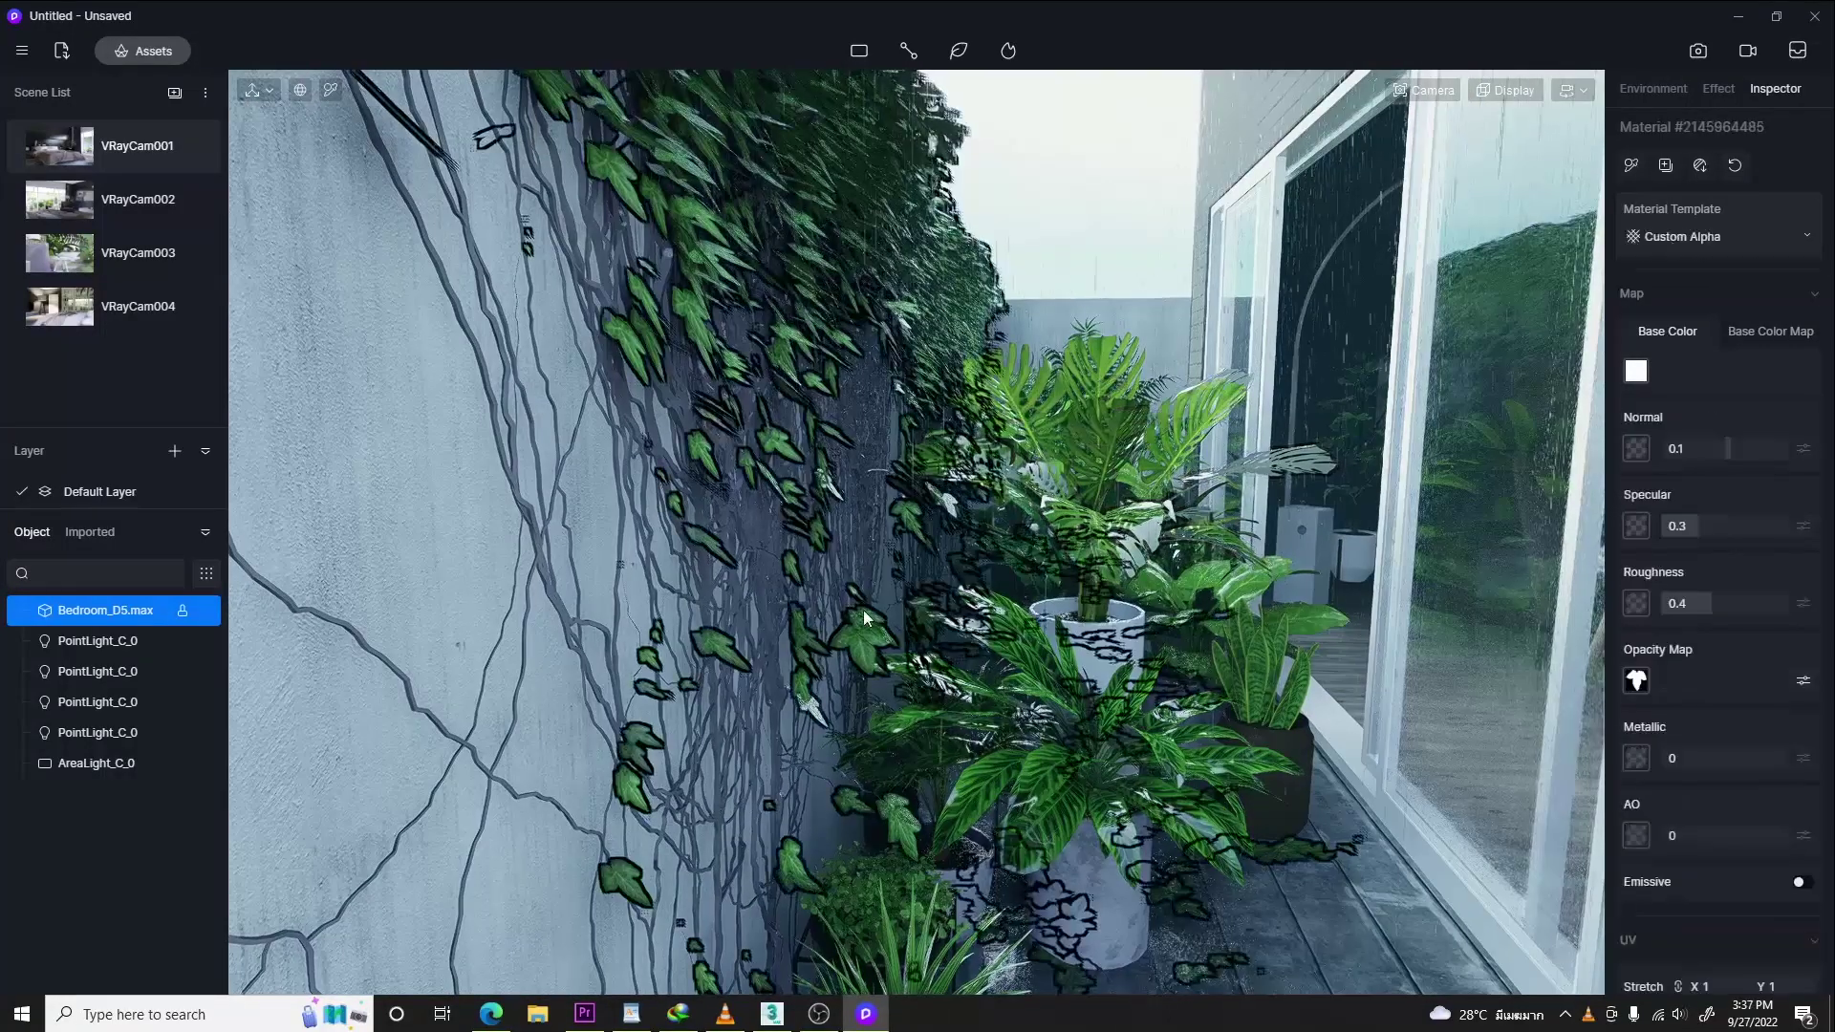
pyautogui.click(1753, 232)
pyautogui.click(1730, 696)
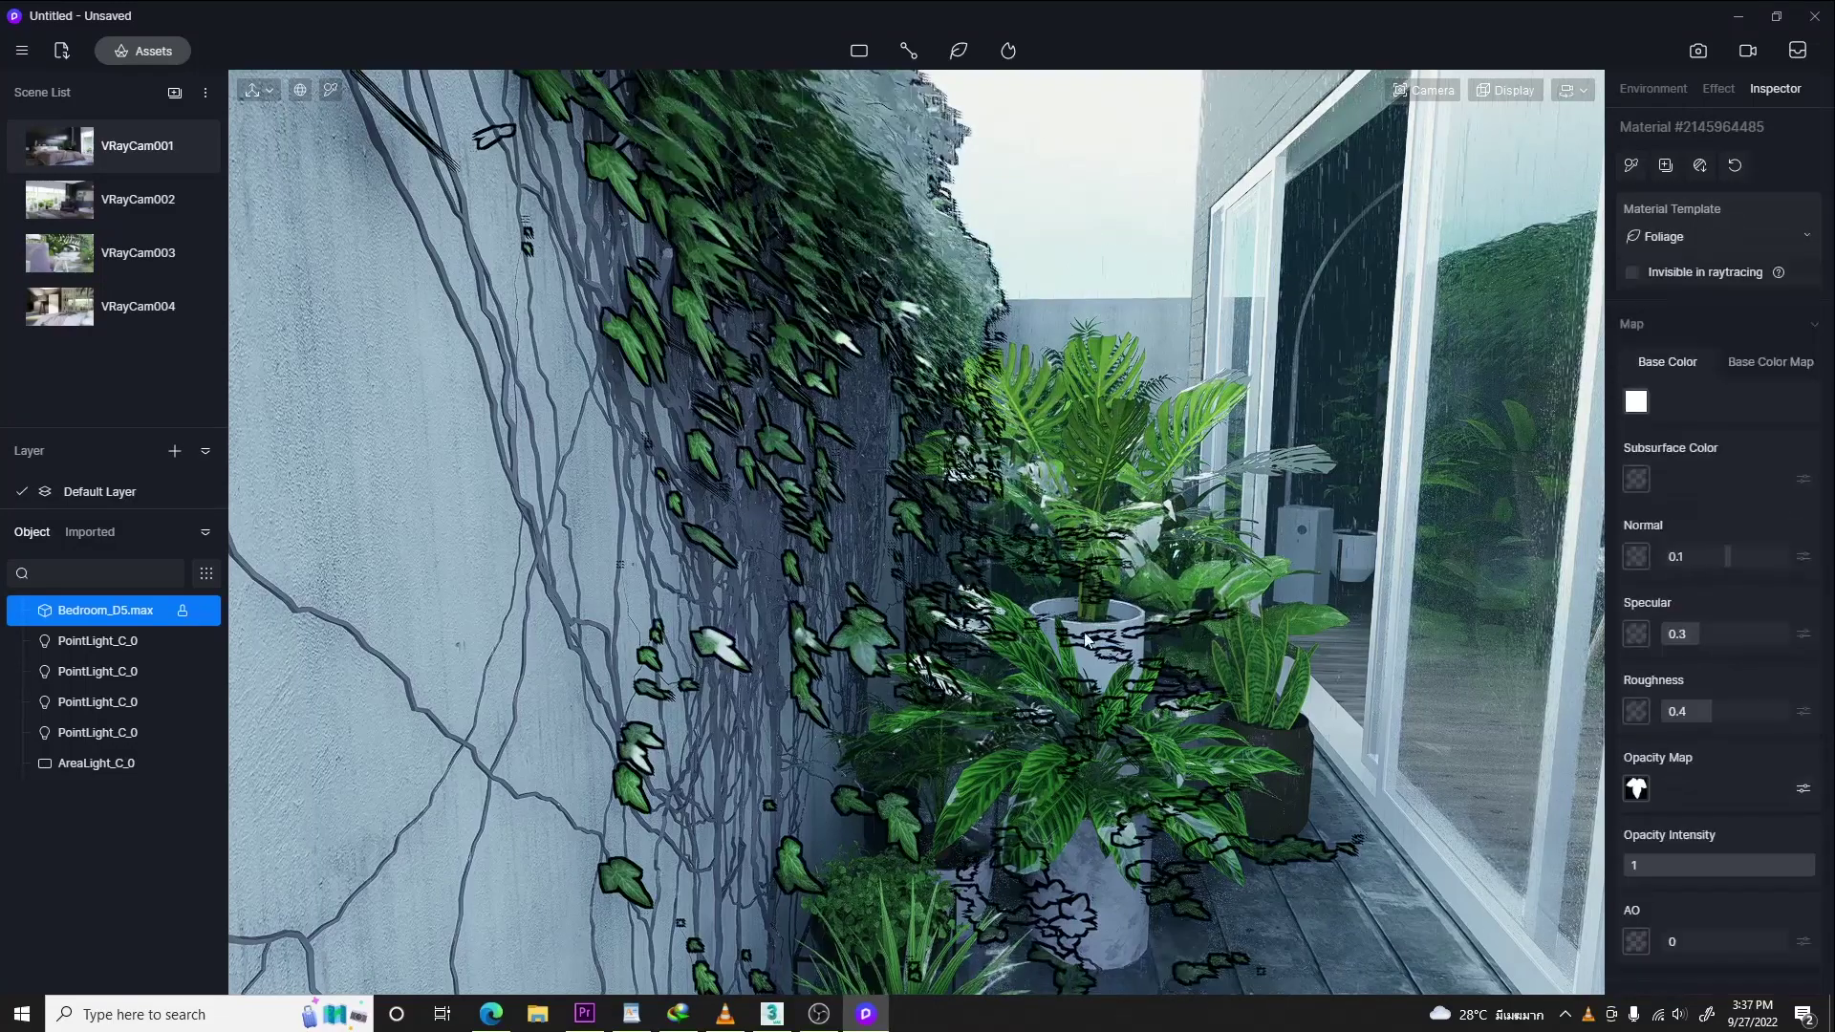
# - Check the material template options of the small-leaved plant in the black metal stand
pyautogui.press('q')
pyautogui.scroll(3, 933, 885)
pyautogui.moveTo(933, 879); pyautogui.dragTo(438, 687, button='right')
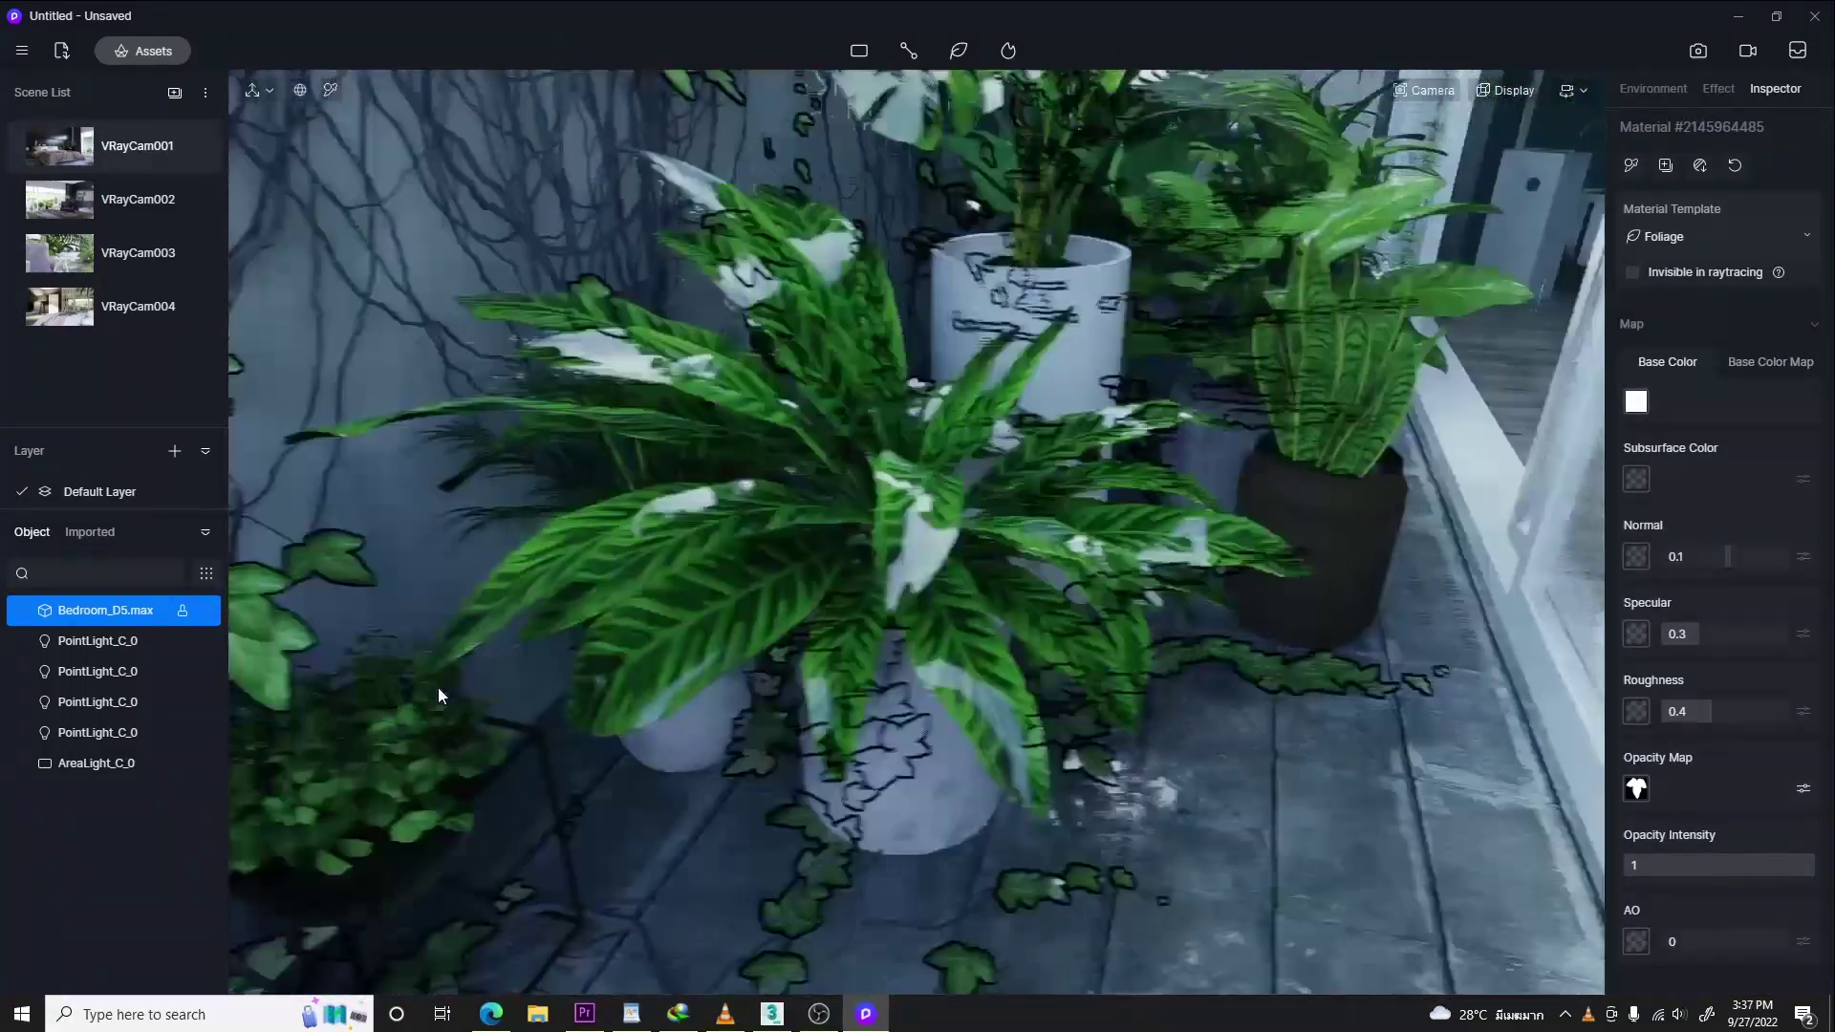
pyautogui.click(377, 767)
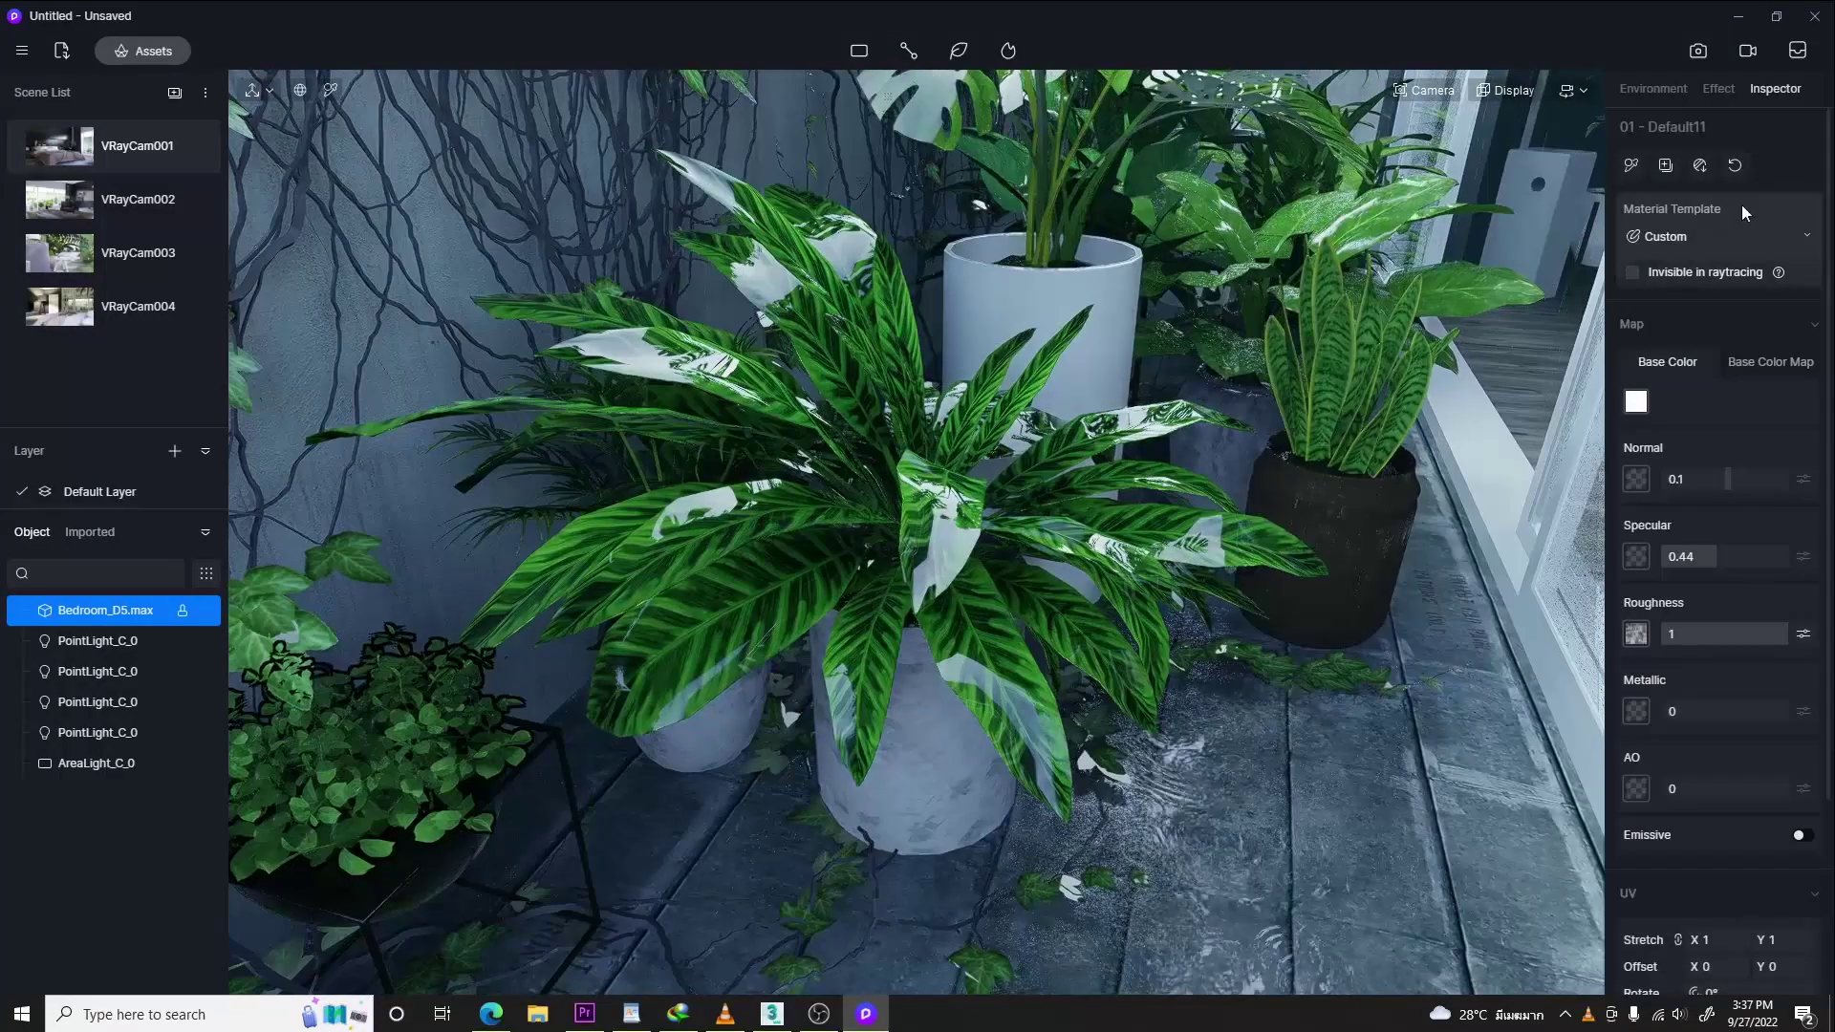
pyautogui.click(1723, 235)
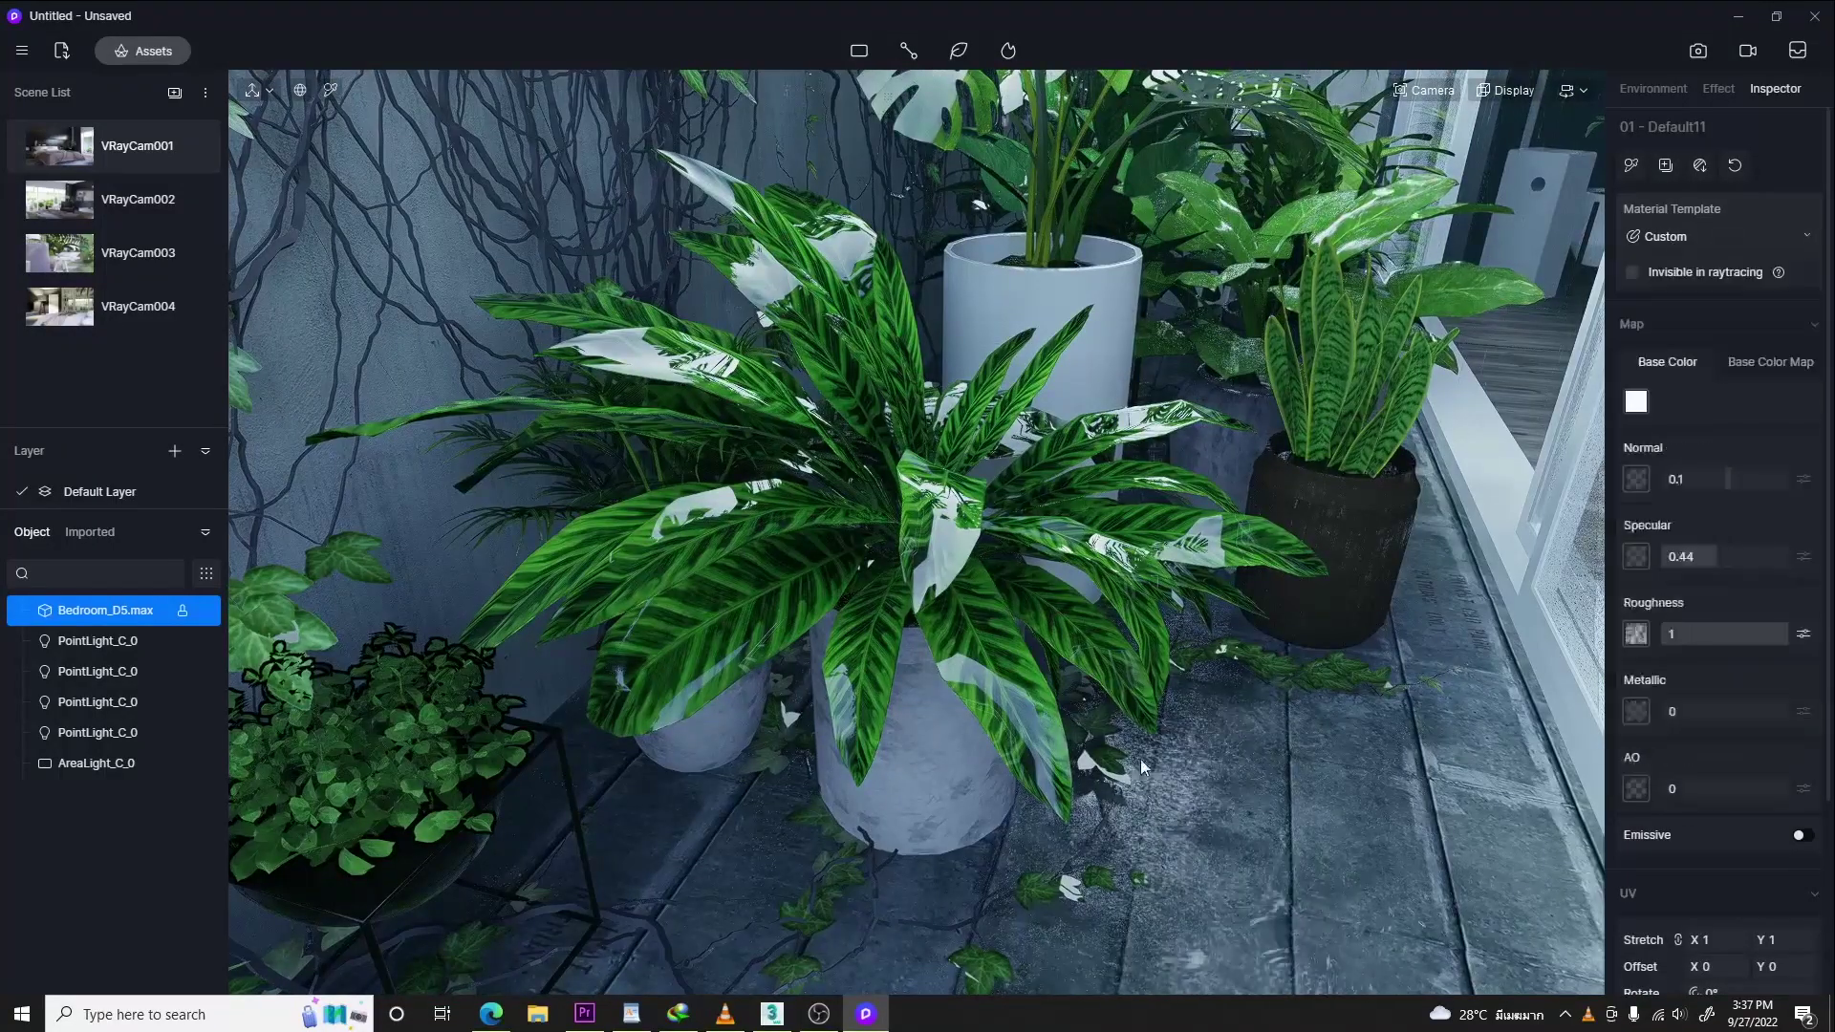
# - Apply the Foliage material template to the spiky-leaved plant in the black pot by the courtyard wall
pyautogui.scroll(-3, 772, 686)
pyautogui.click(466, 754)
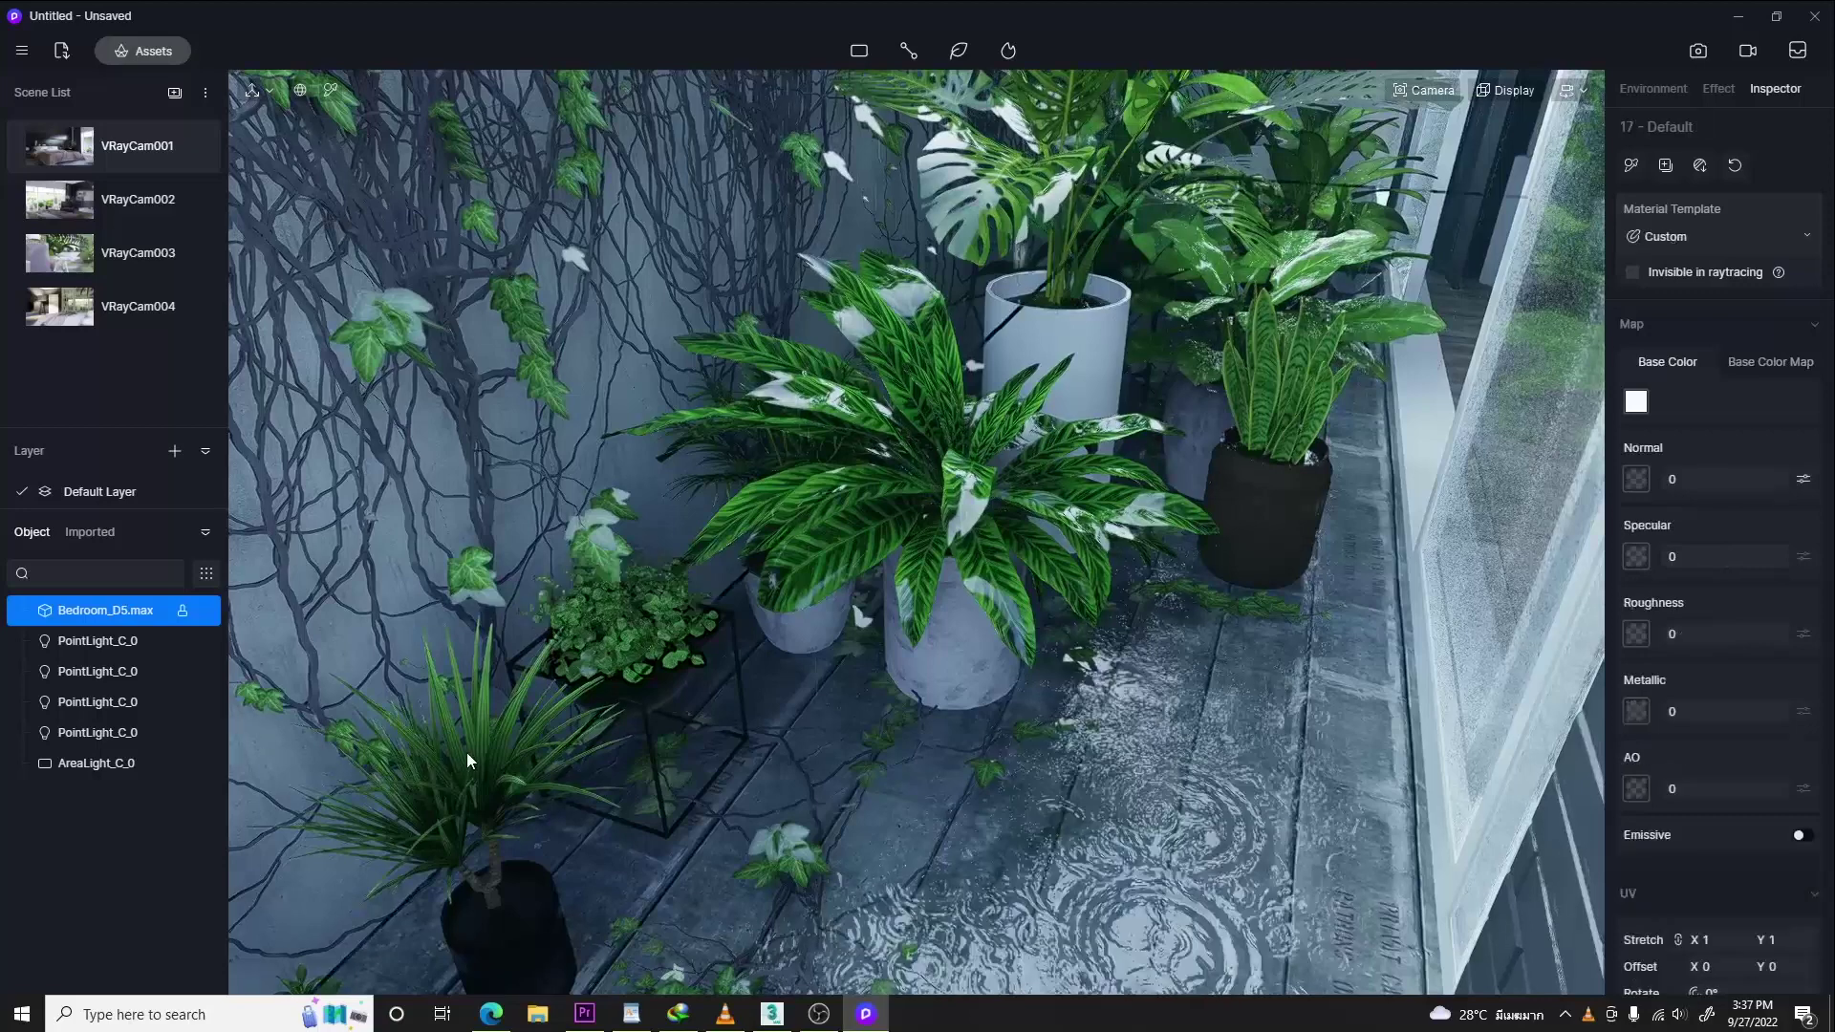
pyautogui.click(469, 806)
pyautogui.click(453, 833)
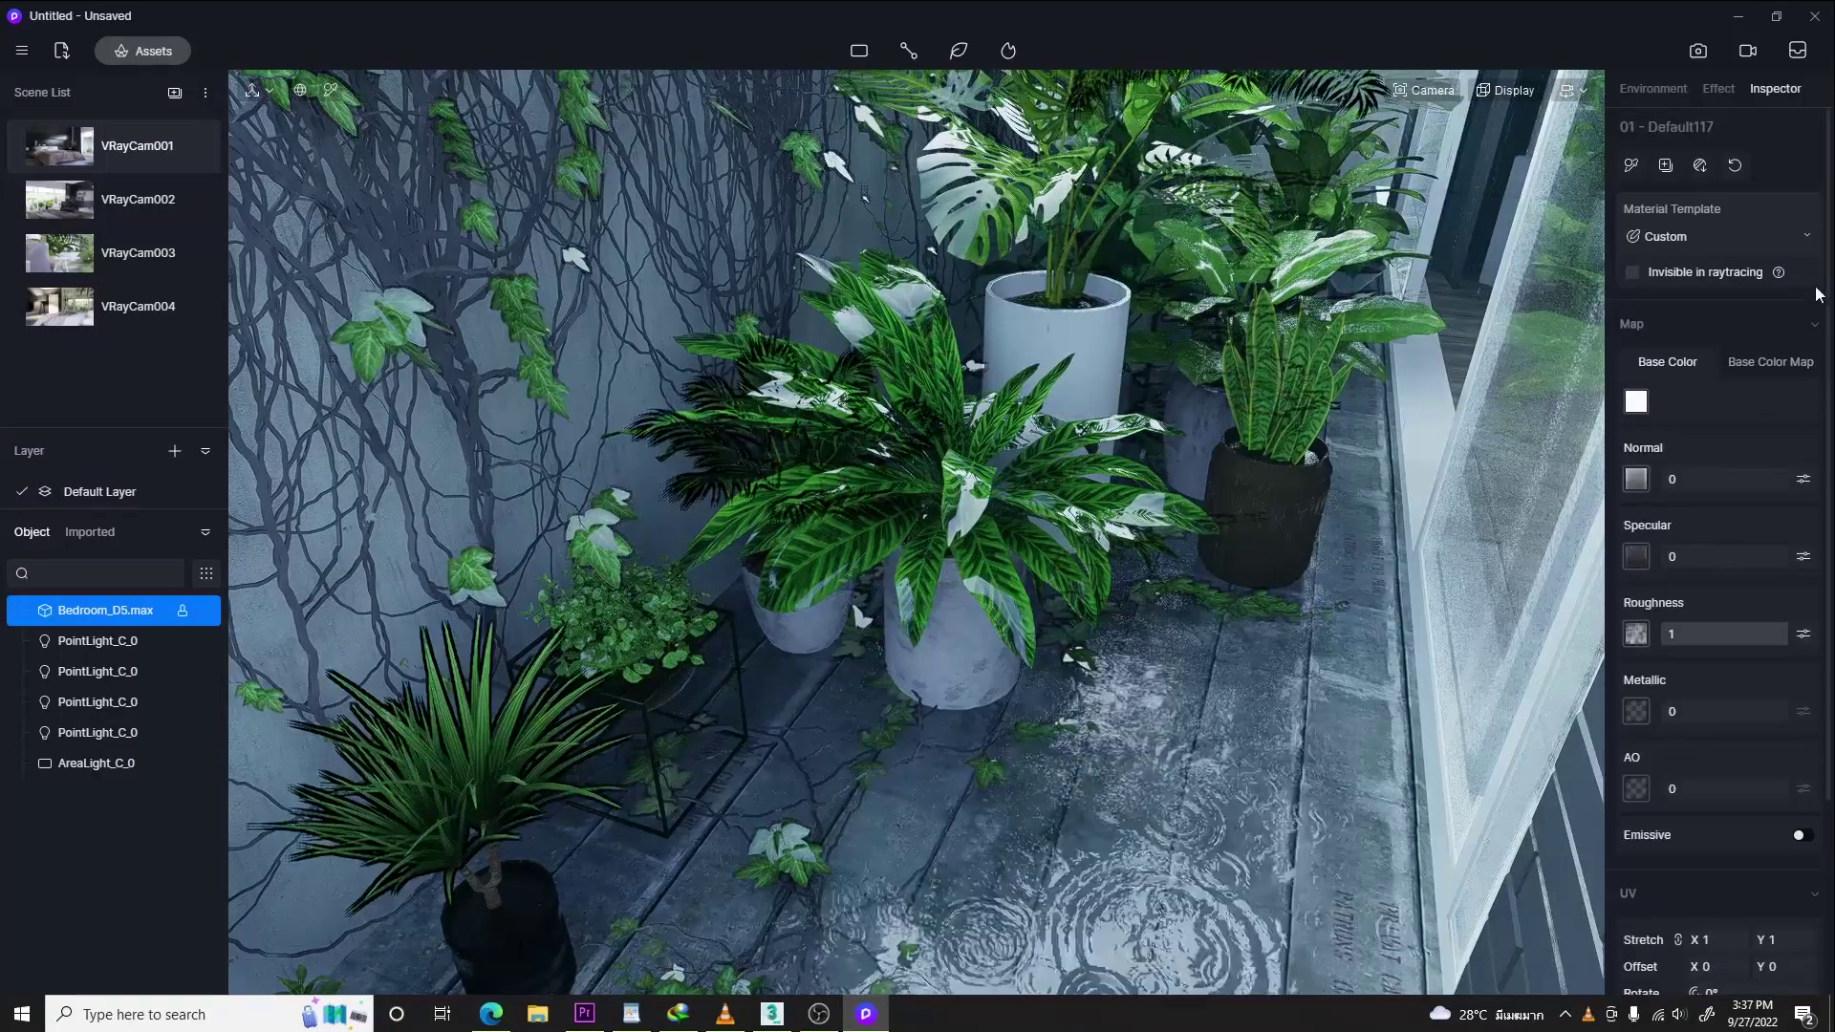
pyautogui.click(1772, 230)
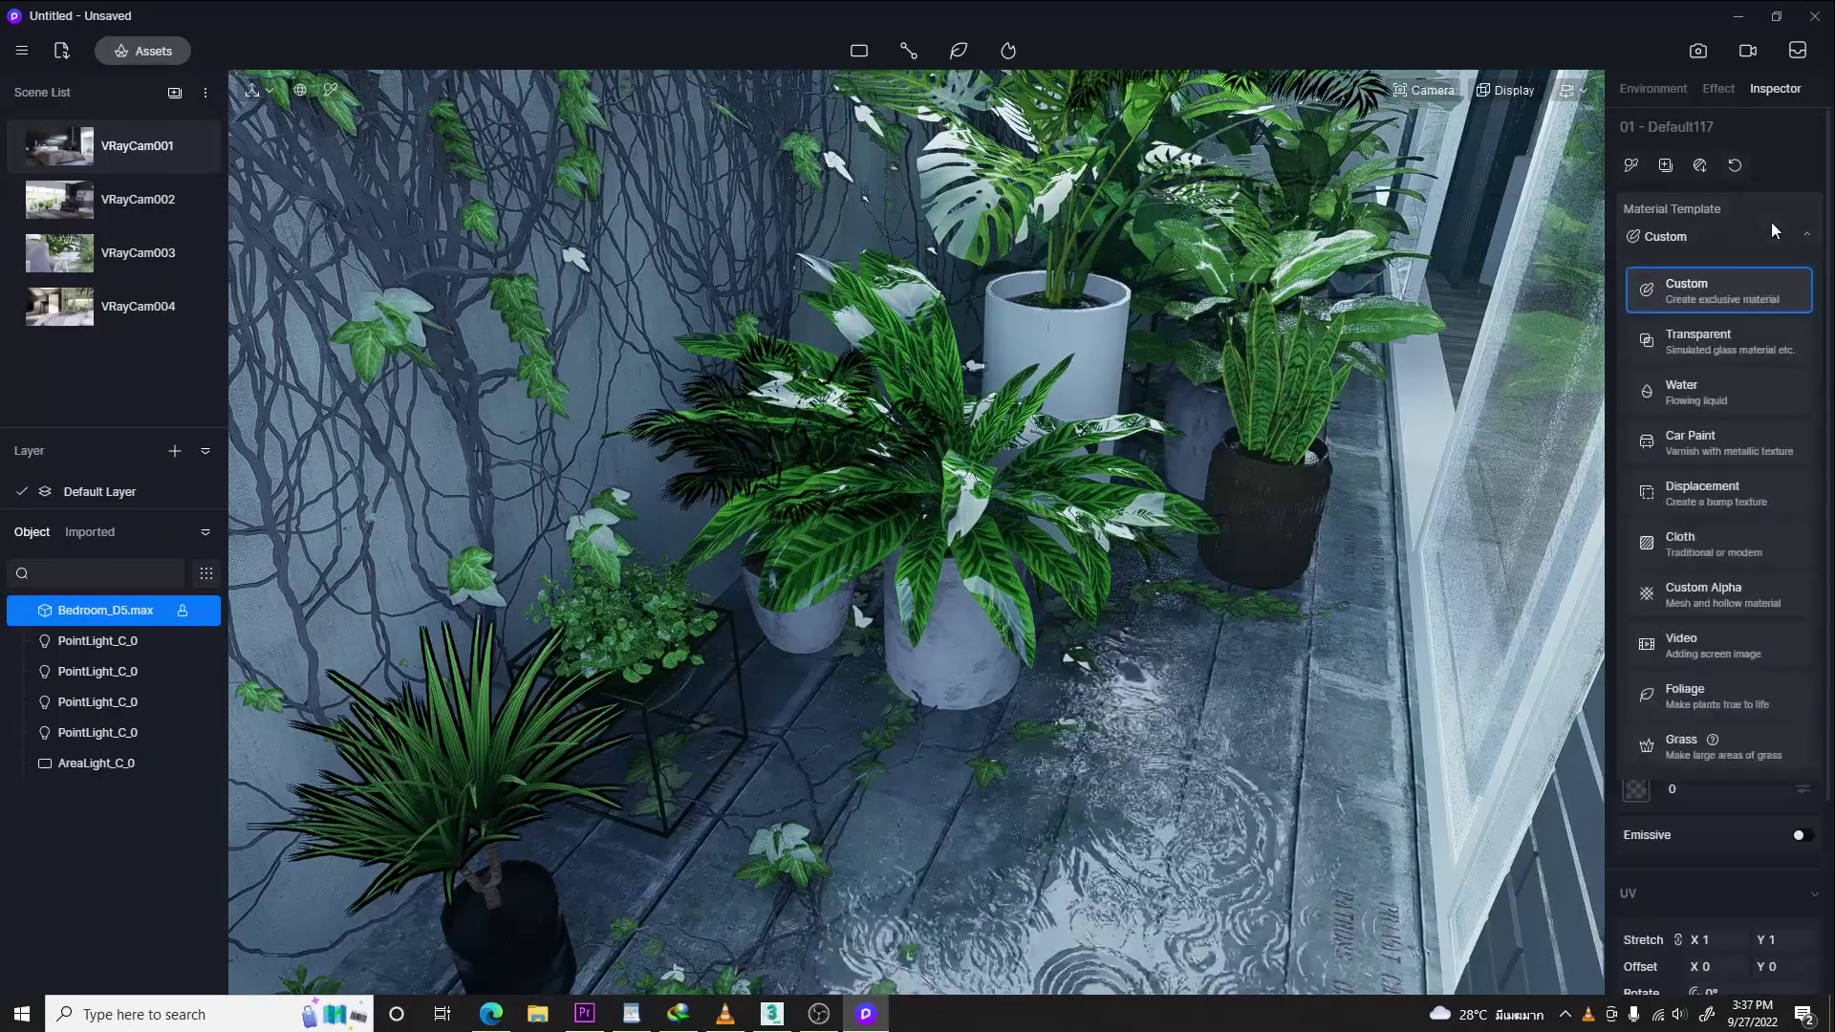
pyautogui.click(1723, 702)
# - Change the material template of the courtyard's plank floor to Grass
pyautogui.moveTo(742, 686); pyautogui.dragTo(1104, 348, button='right')
pyautogui.scroll(5, 1108, 360)
pyautogui.moveTo(1206, 422); pyautogui.dragTo(1019, 539, button='middle')
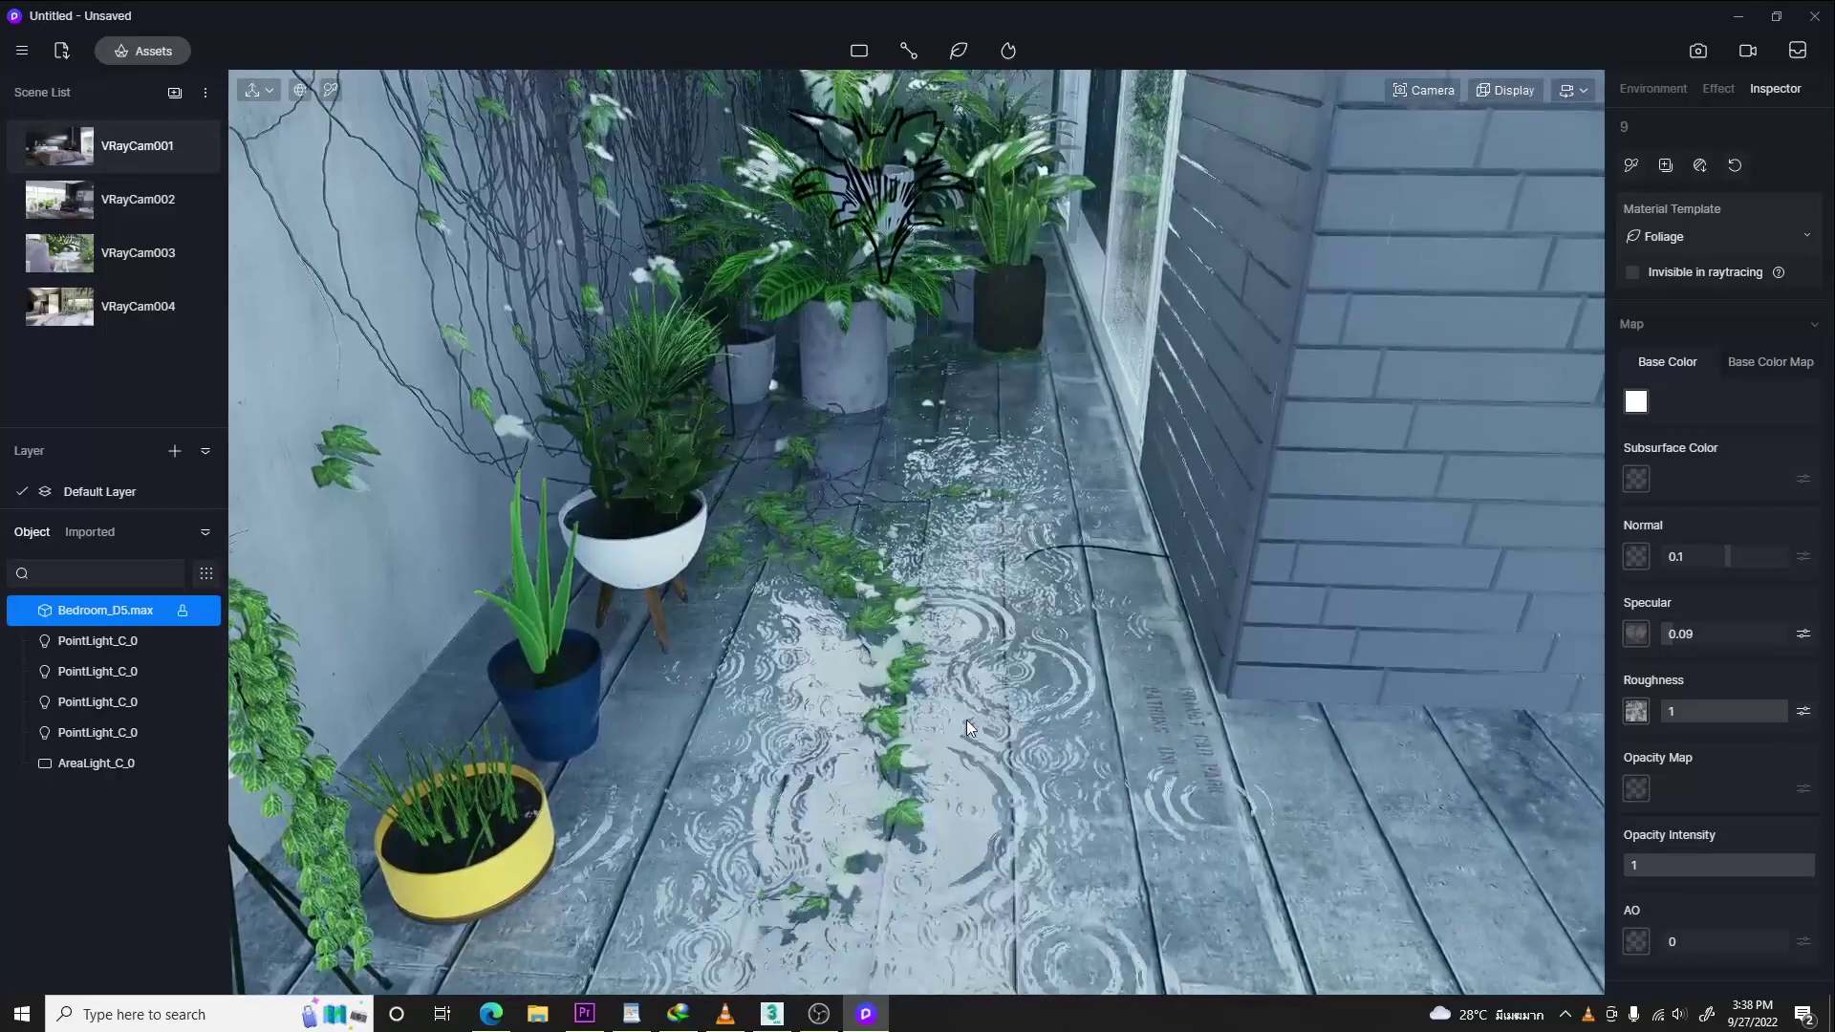
pyautogui.moveTo(966, 719); pyautogui.dragTo(992, 155, button='right')
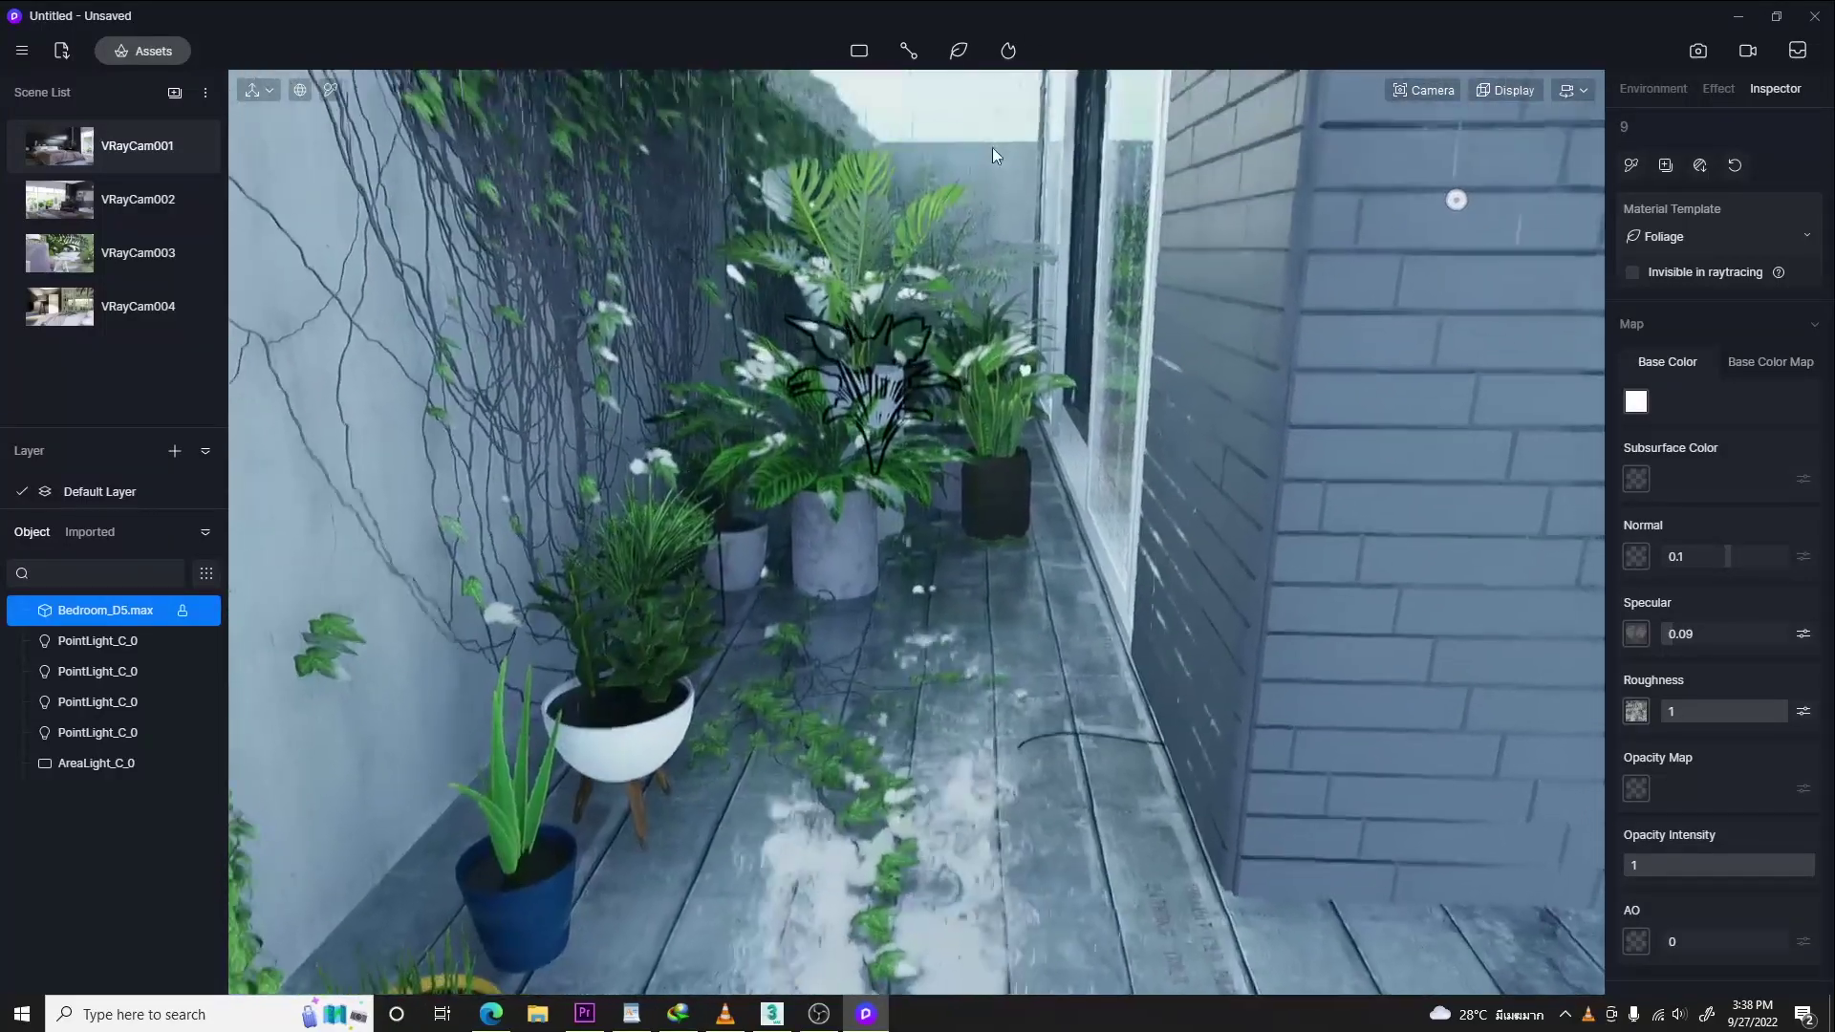
pyautogui.press('e')
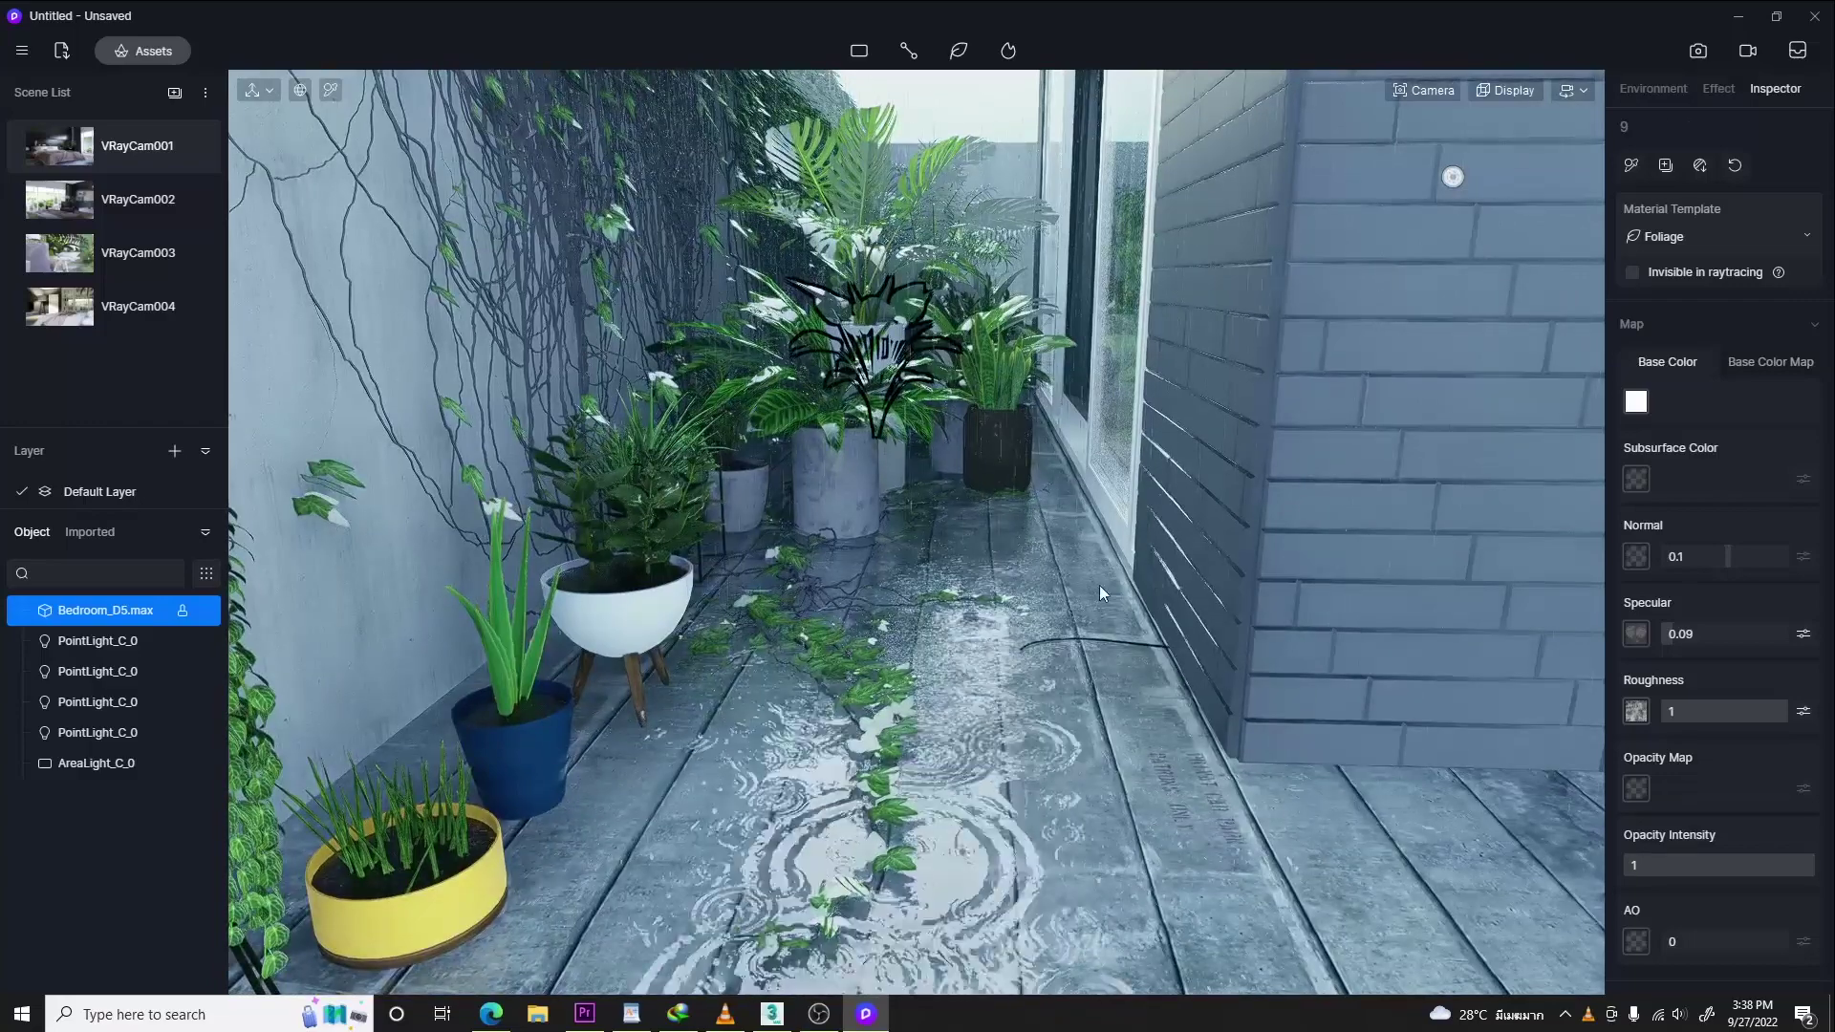
pyautogui.click(1097, 584)
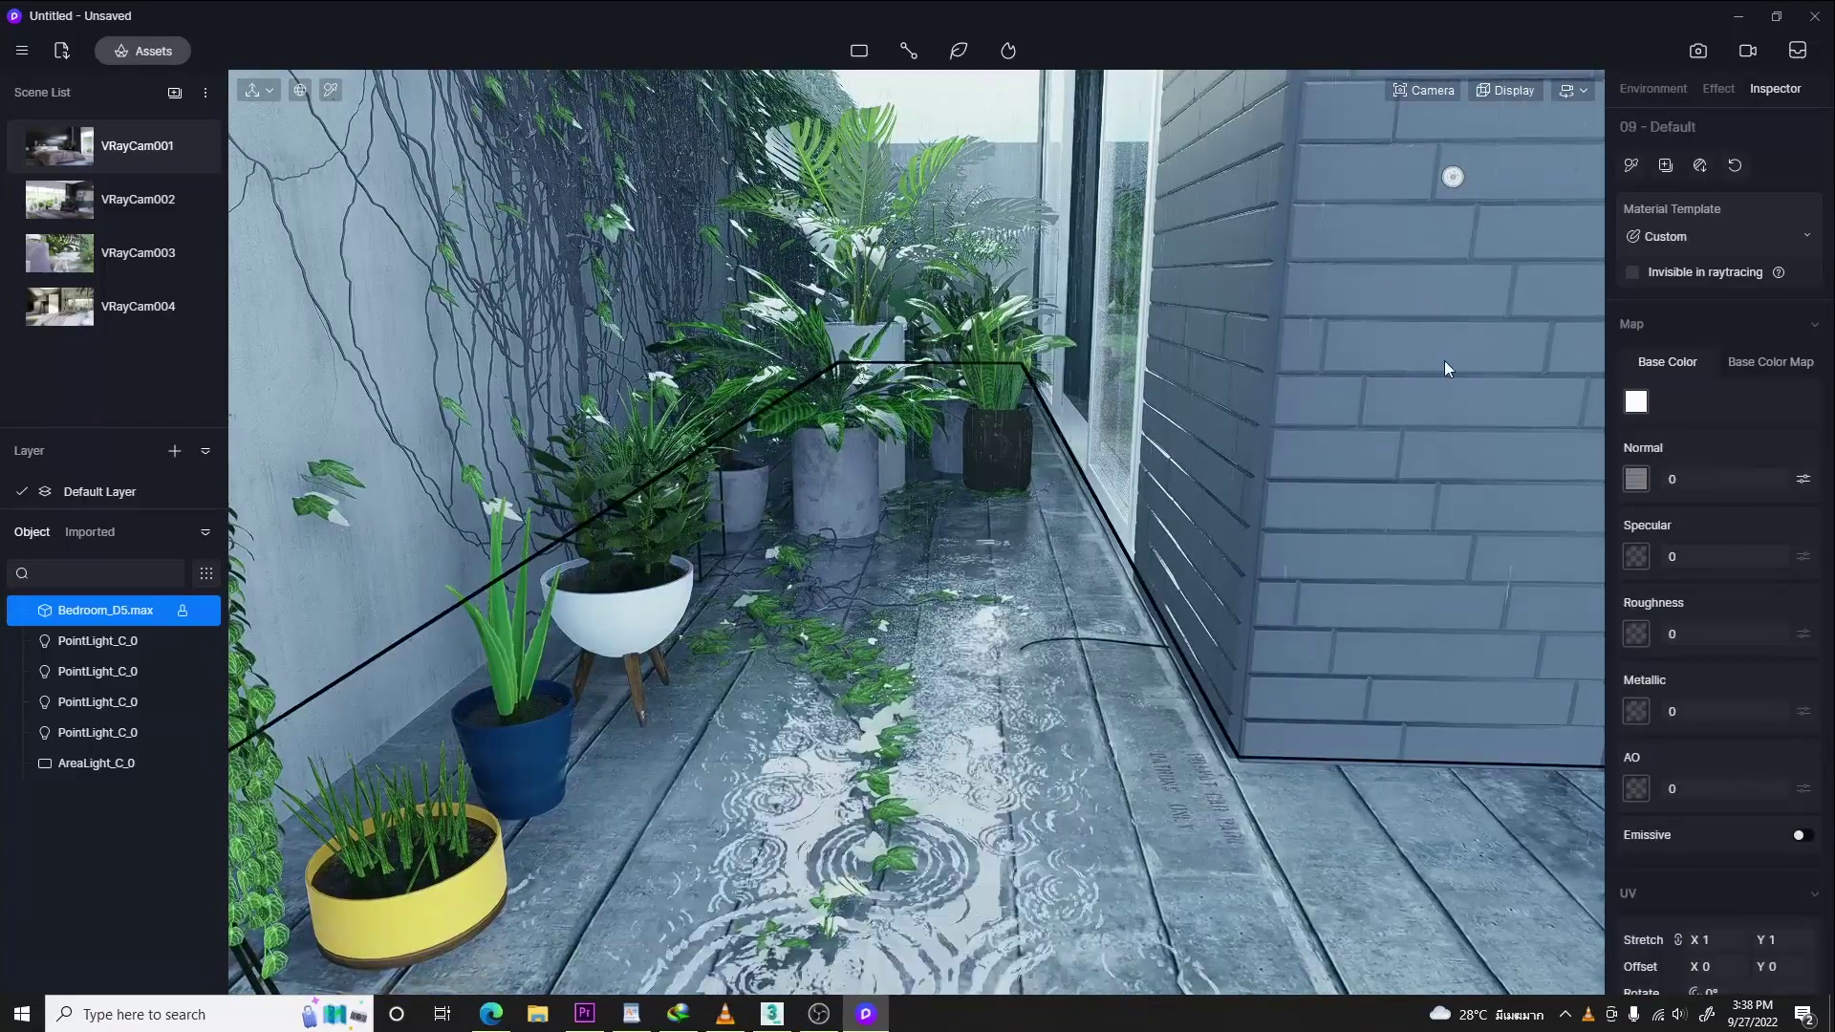
pyautogui.click(1705, 235)
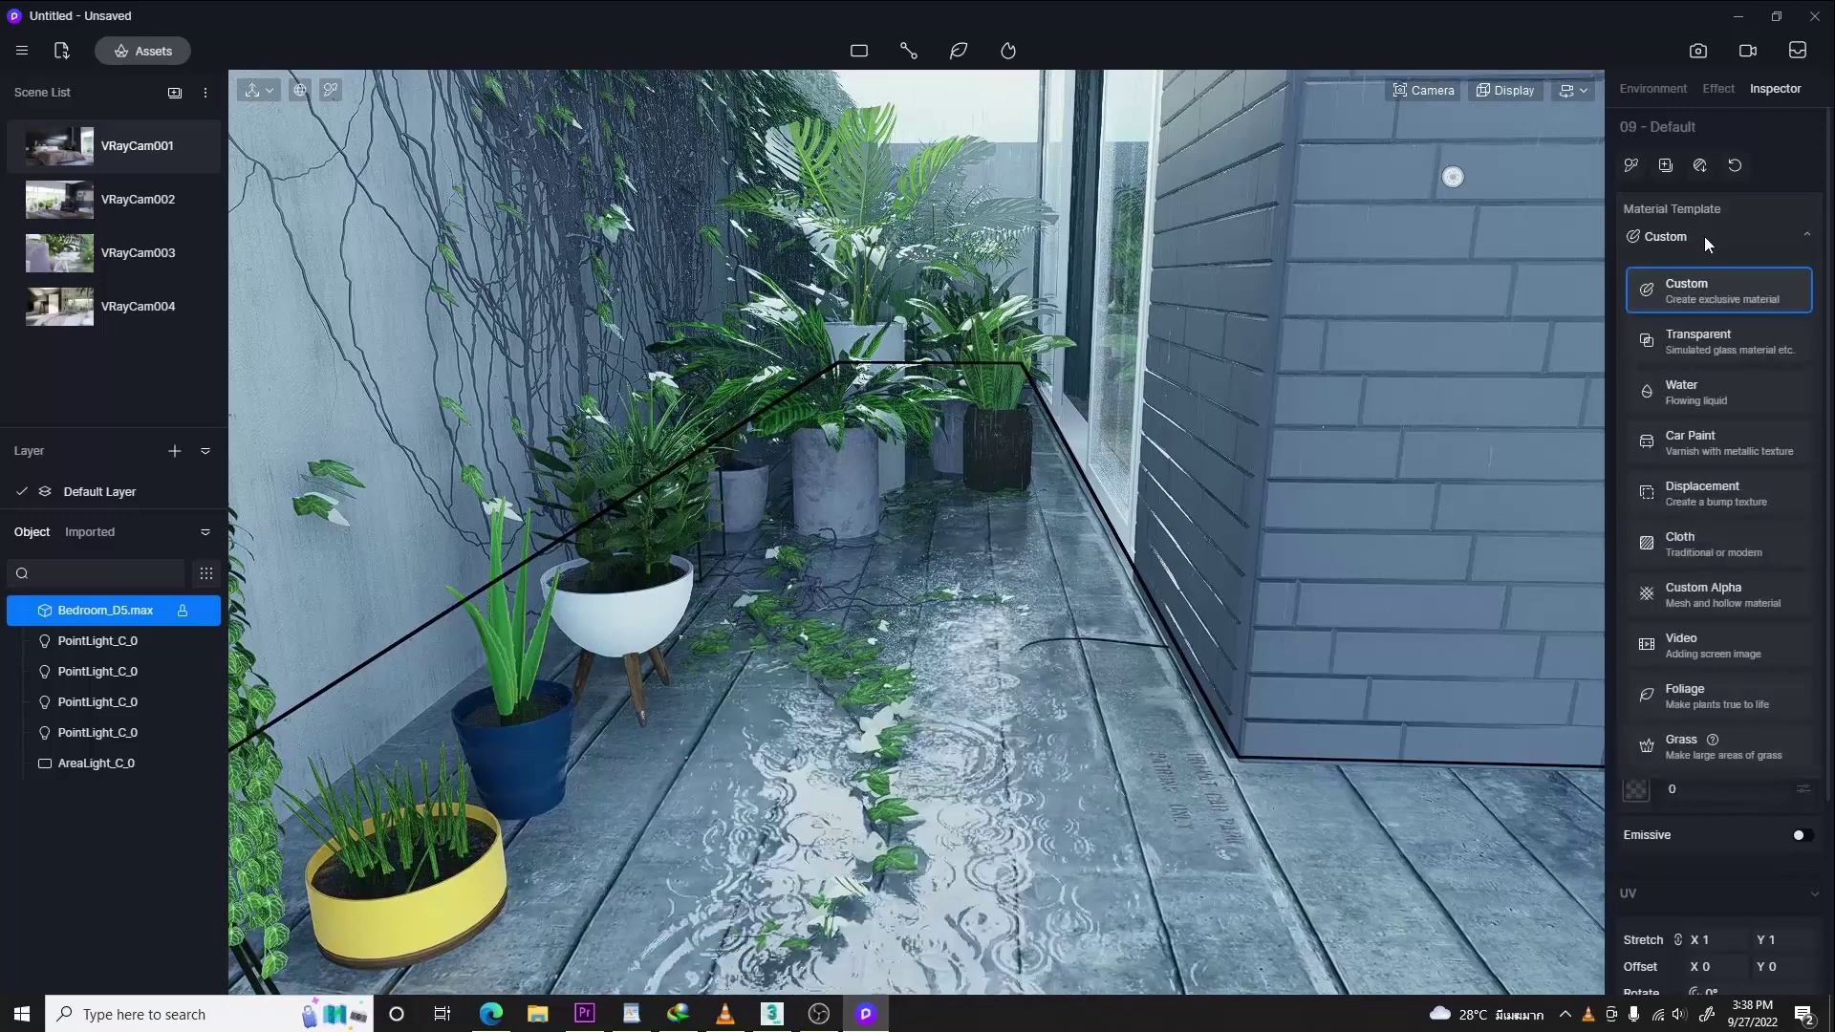
pyautogui.click(1724, 754)
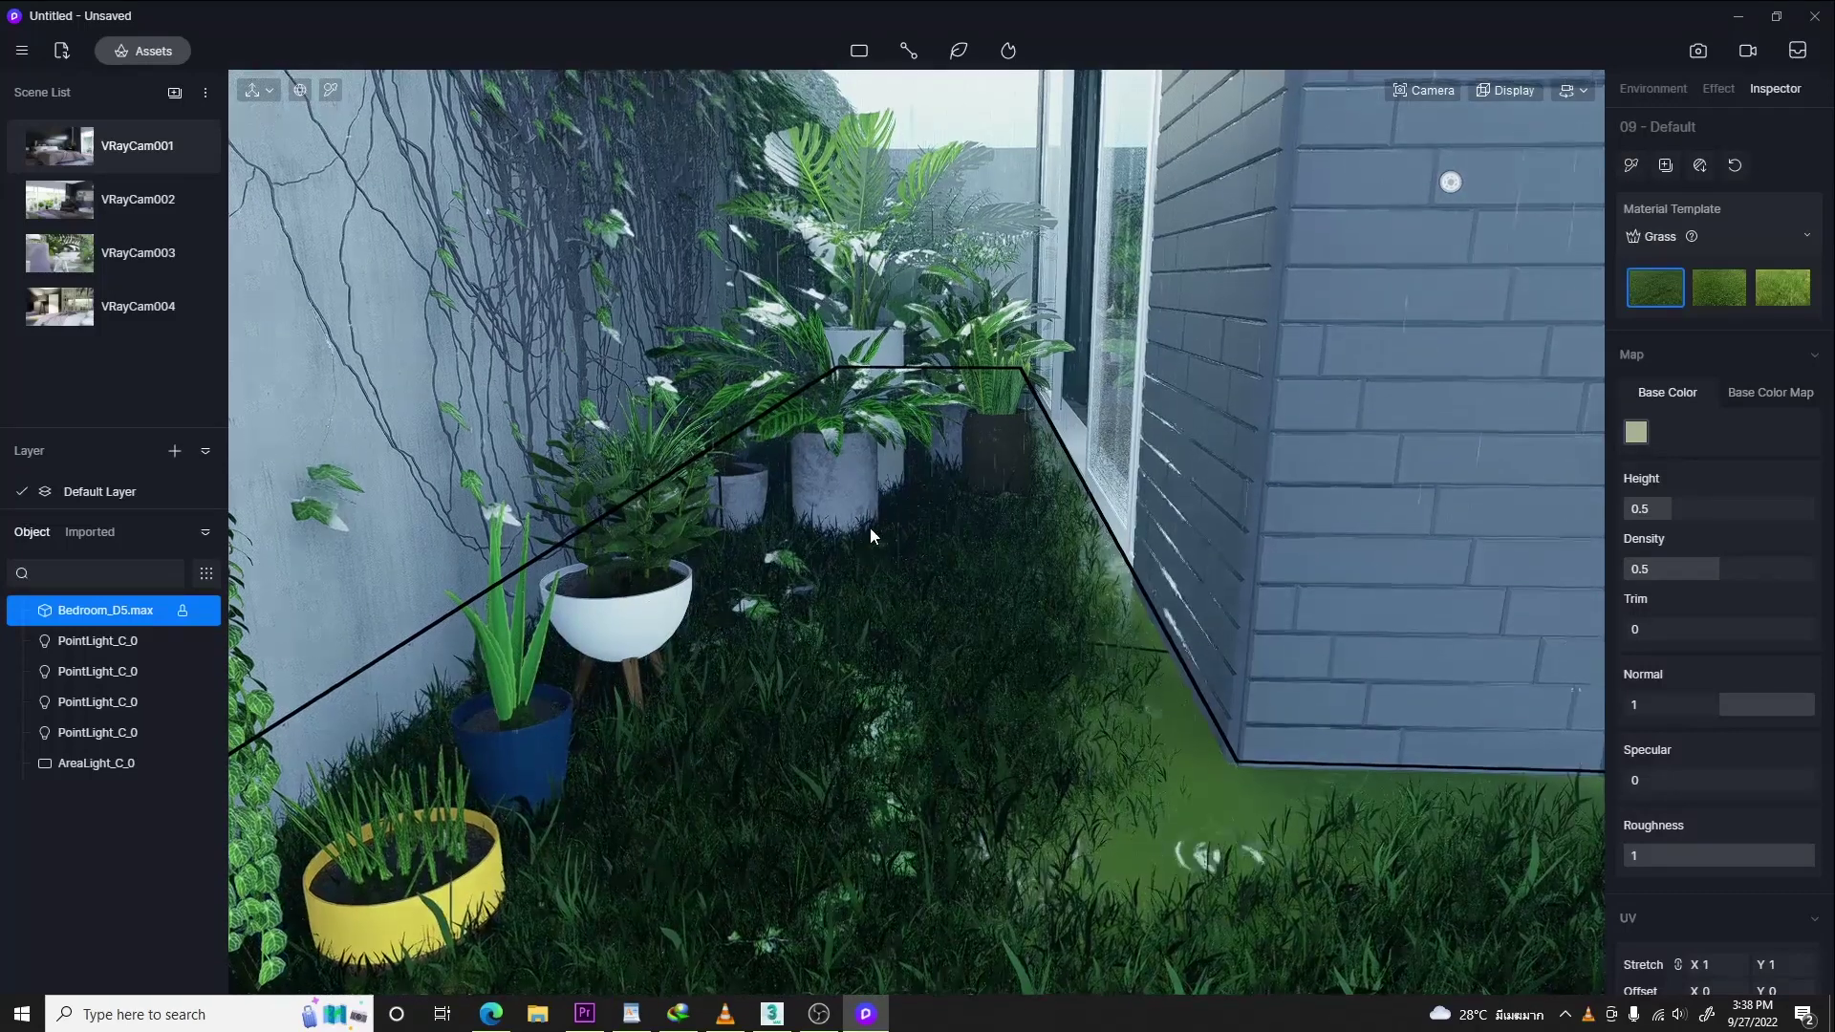
# - Set the UV stretch of the courtyard's grass material to 20 in both X and Y
pyautogui.scroll(3, 869, 529)
pyautogui.scroll(-1, 870, 529)
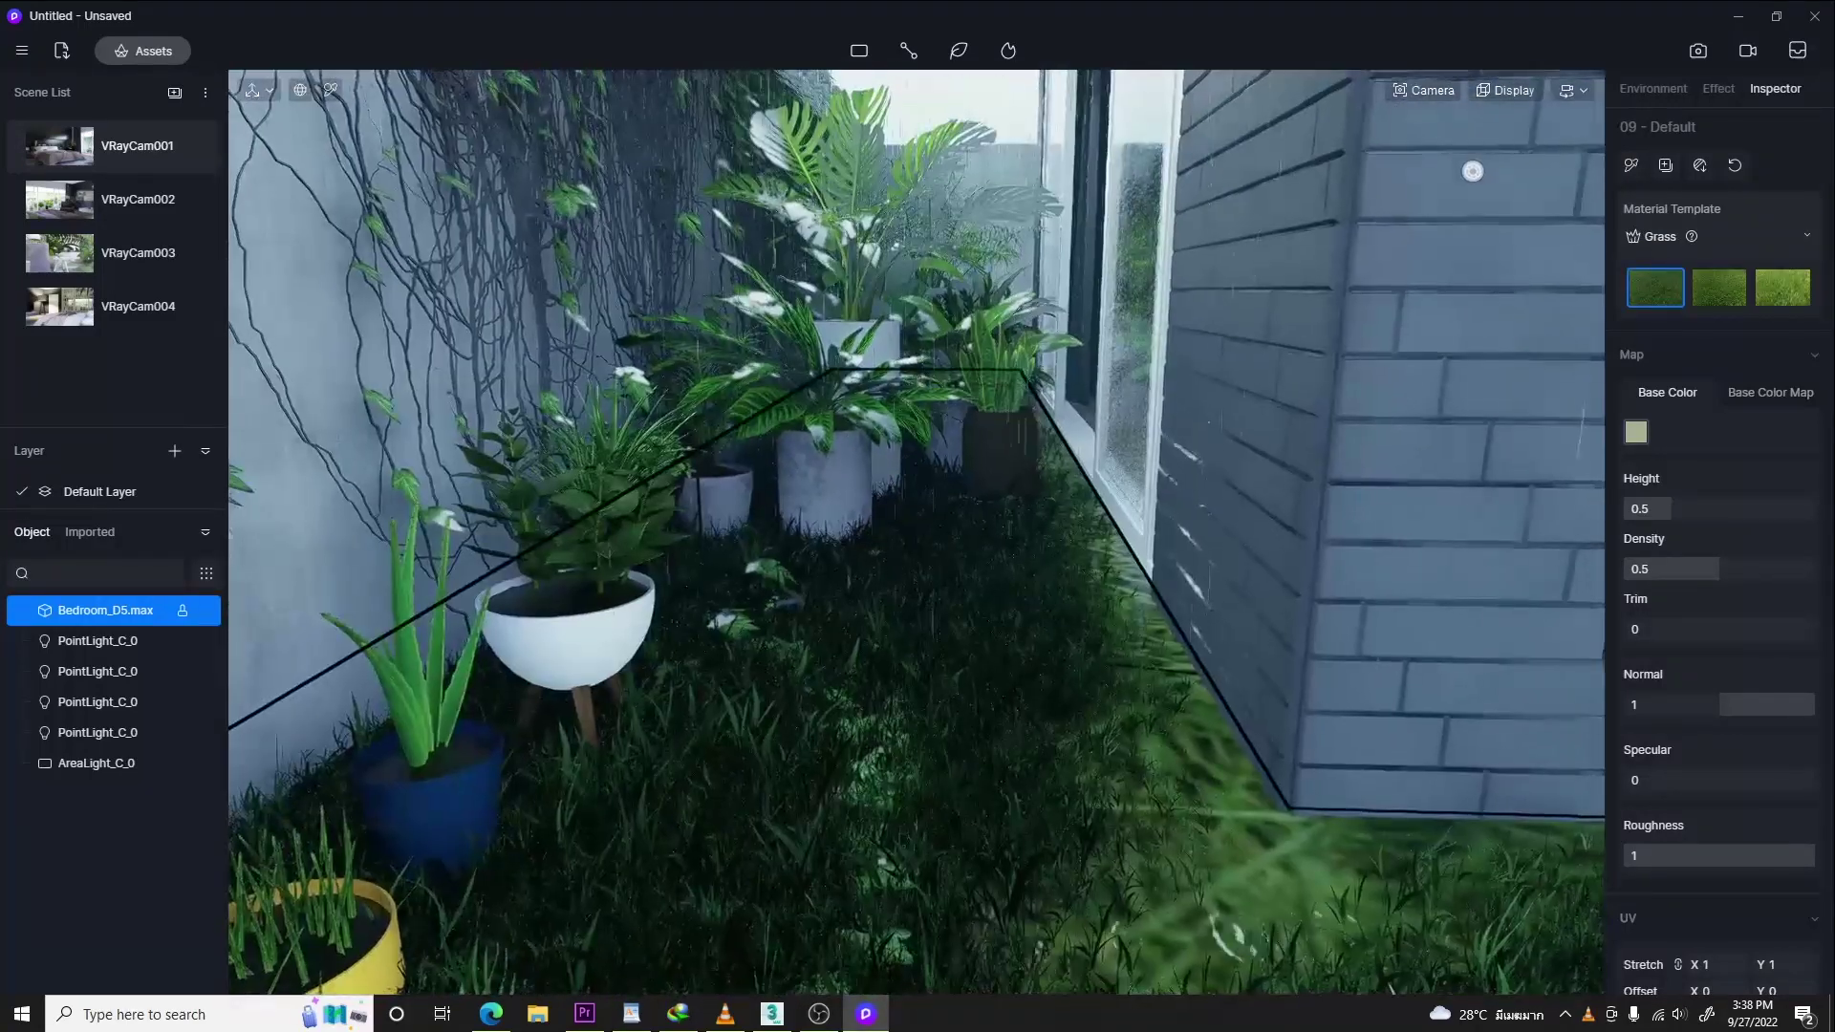
pyautogui.click(1207, 921)
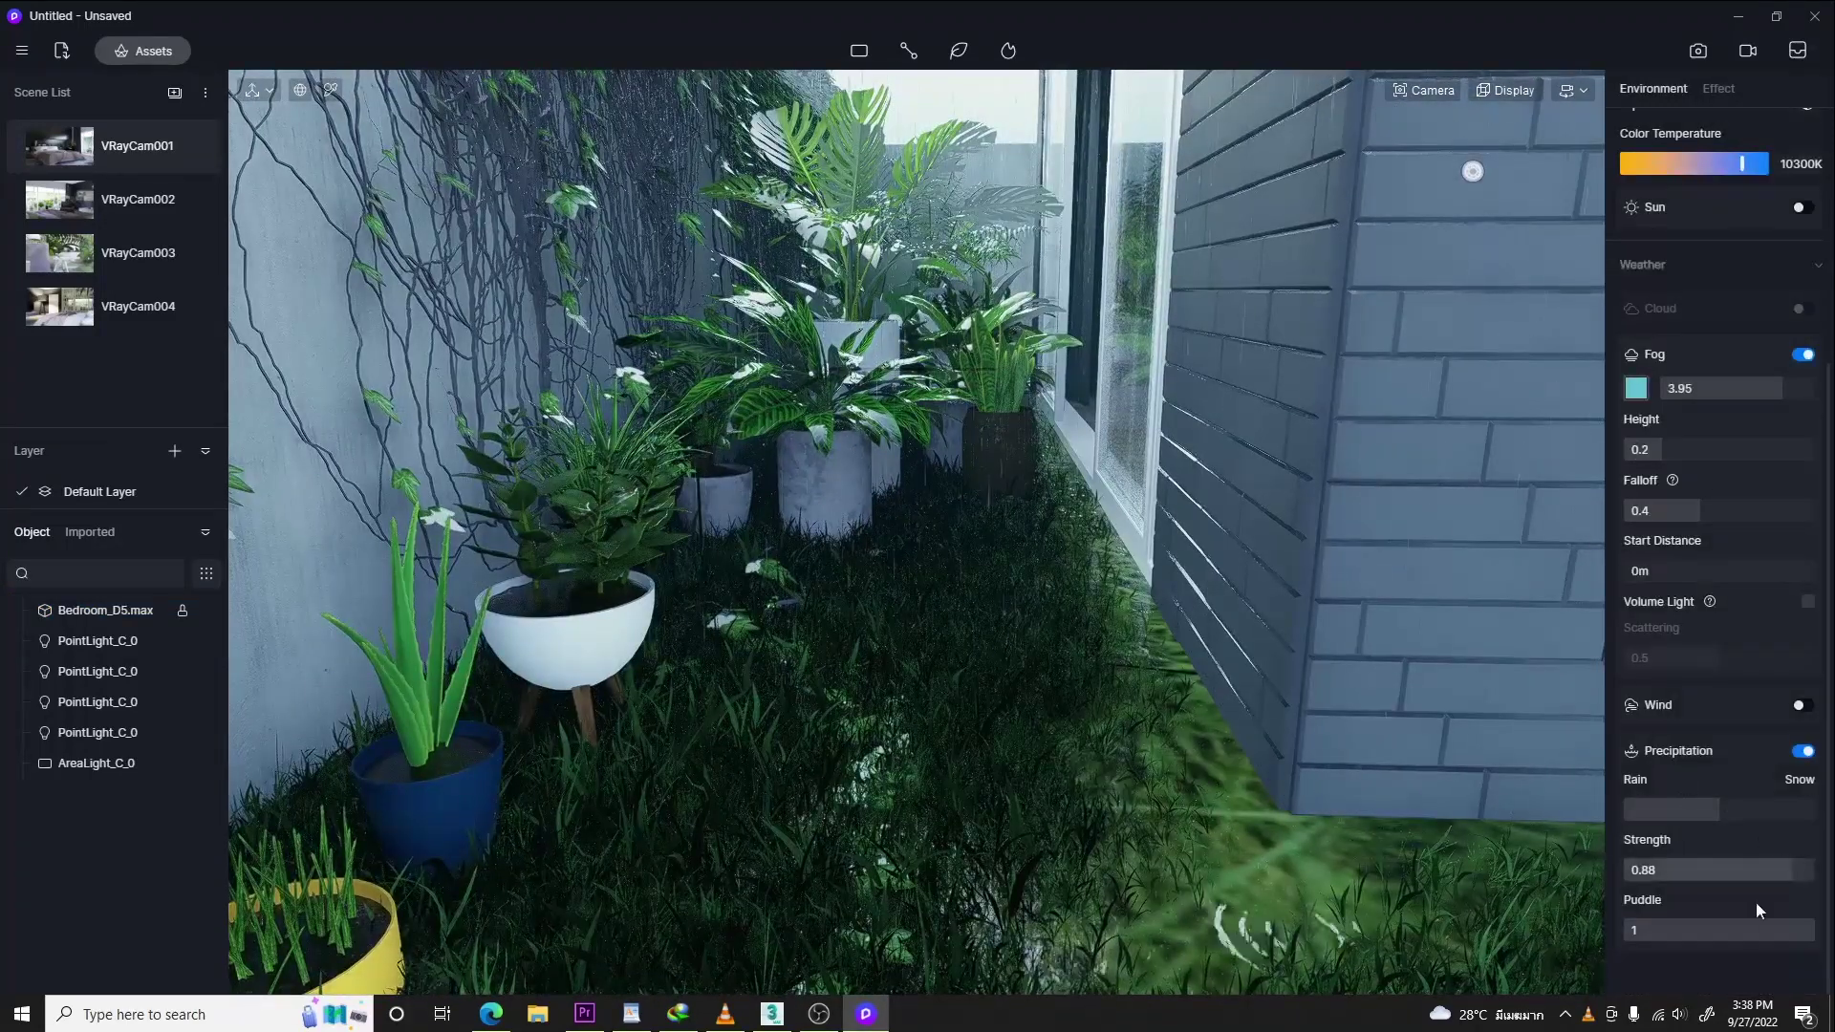
pyautogui.click(1253, 864)
pyautogui.scroll(-3, 1721, 536)
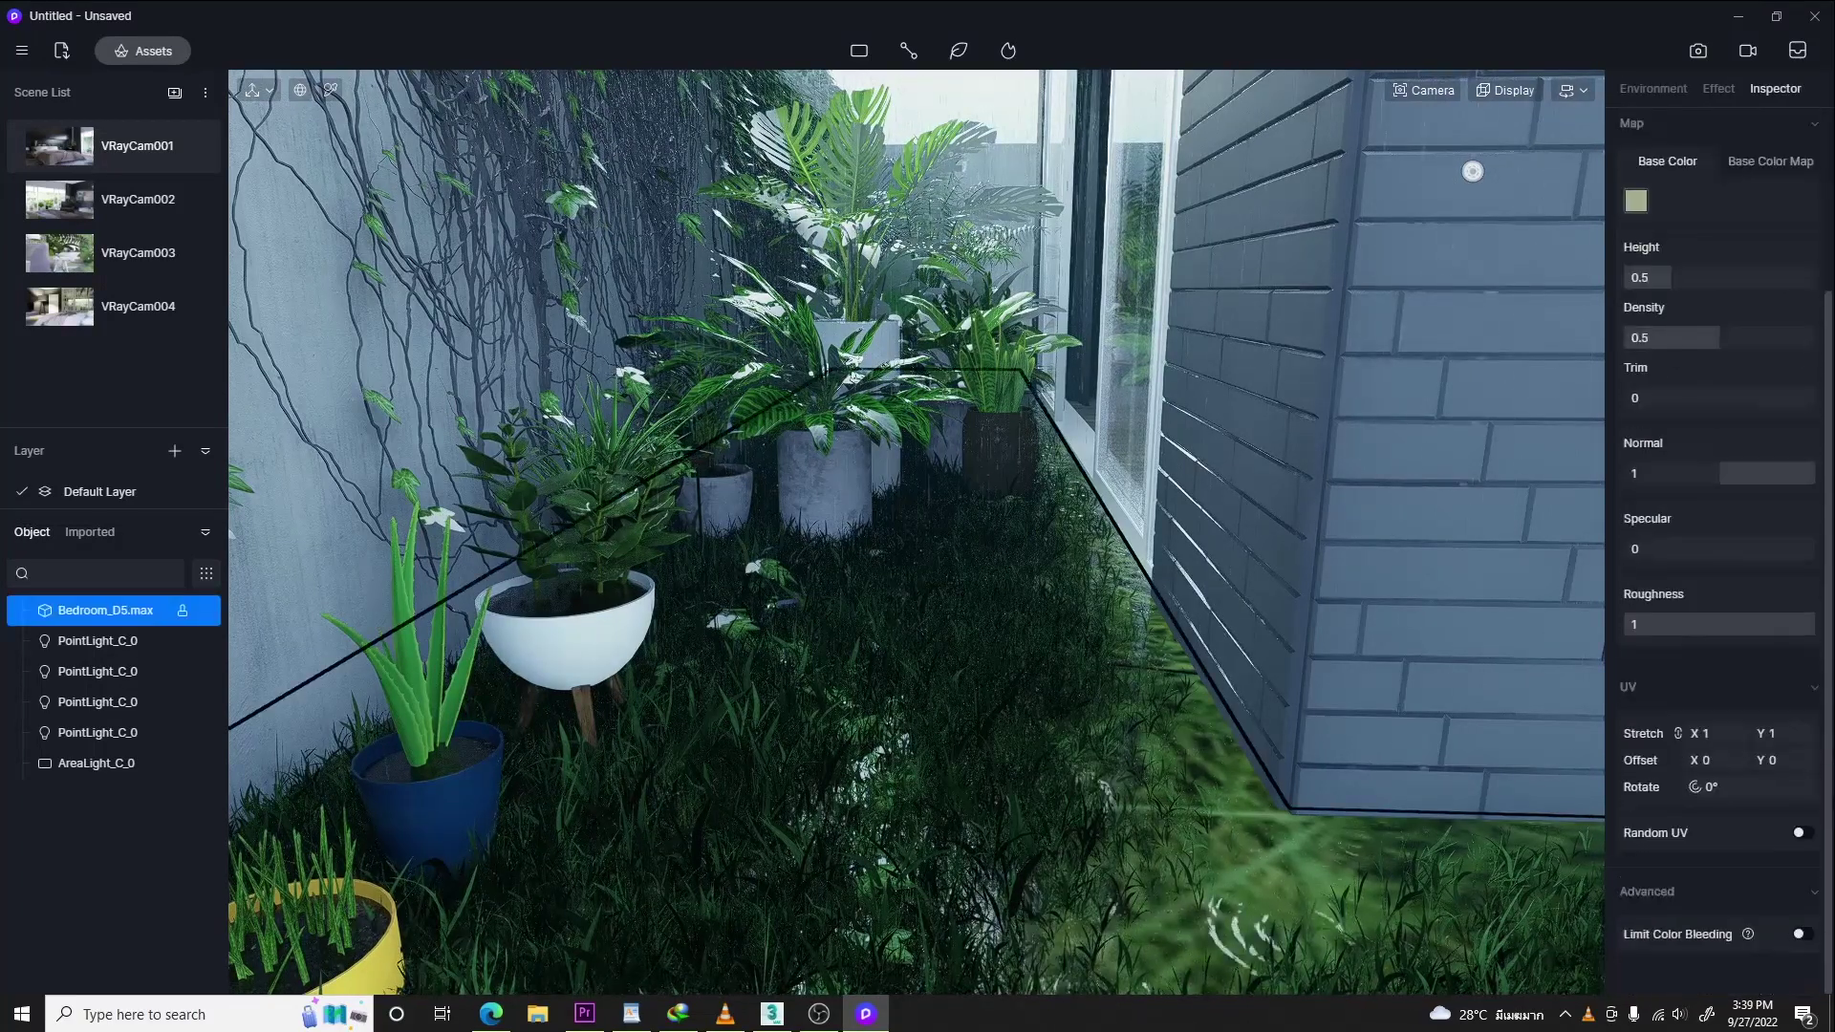
pyautogui.write('10')
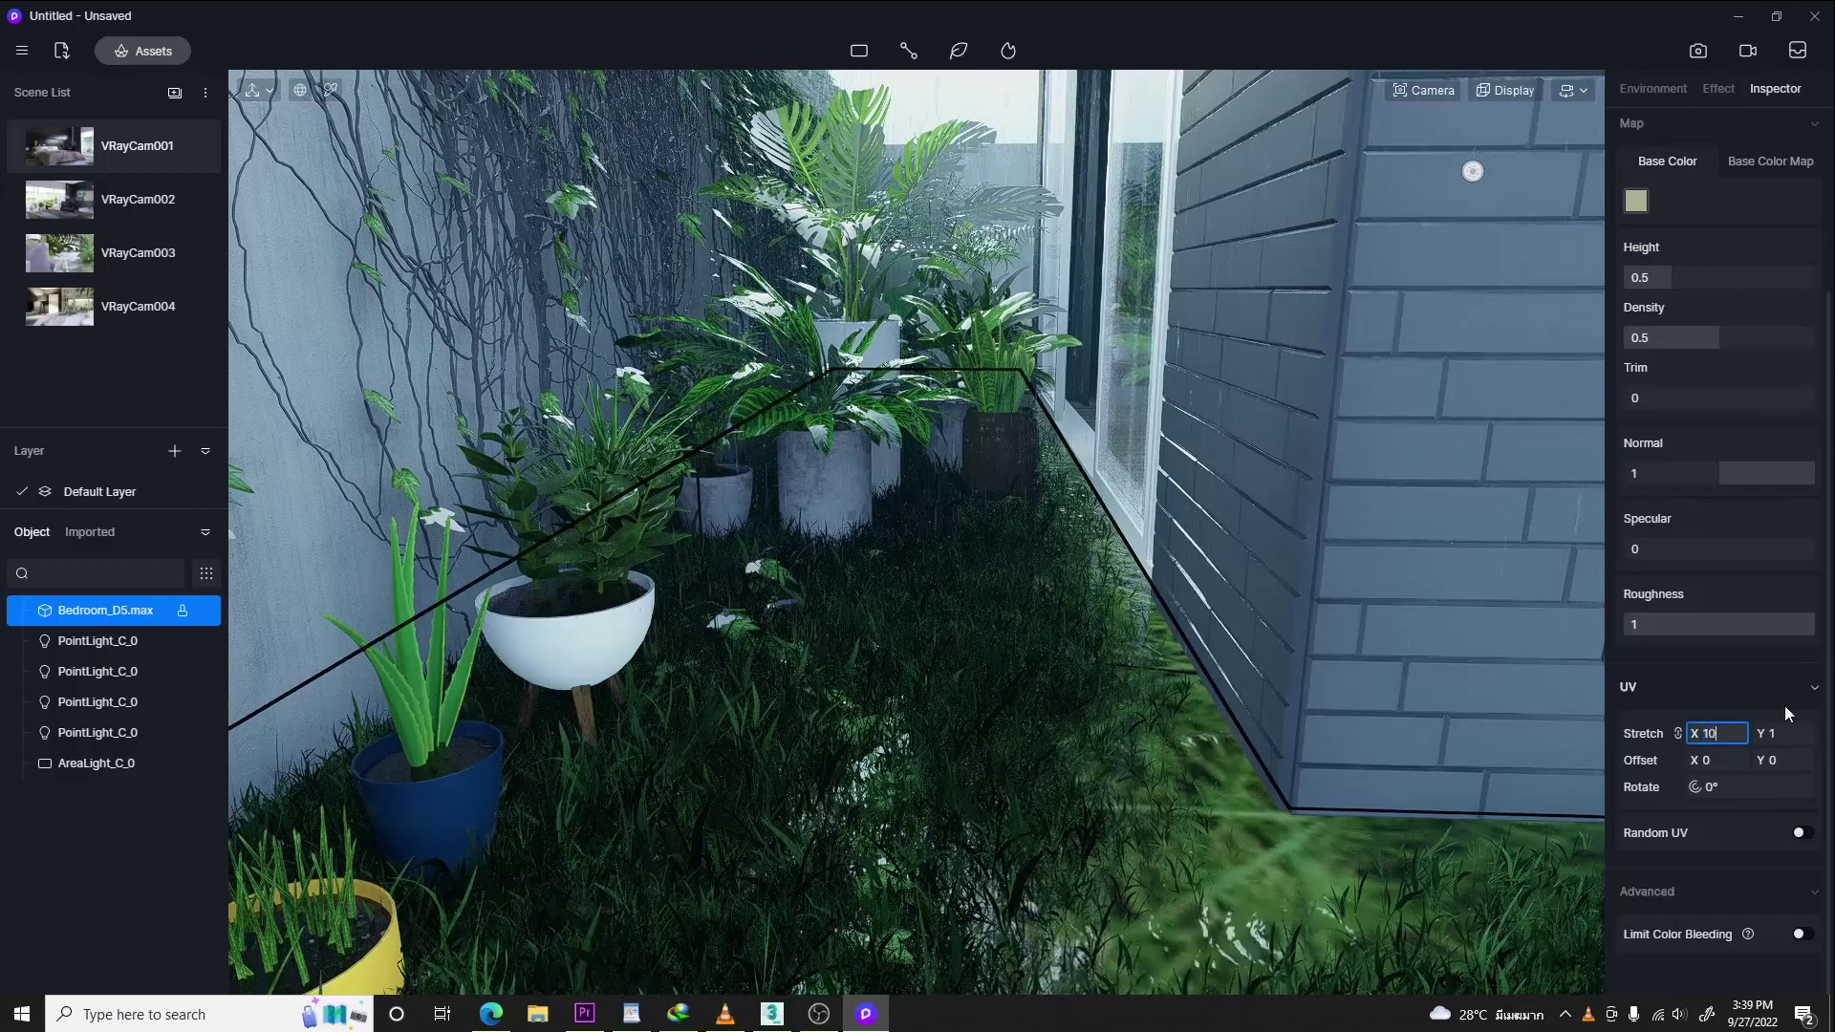
pyautogui.press('Tab')
pyautogui.write('10')
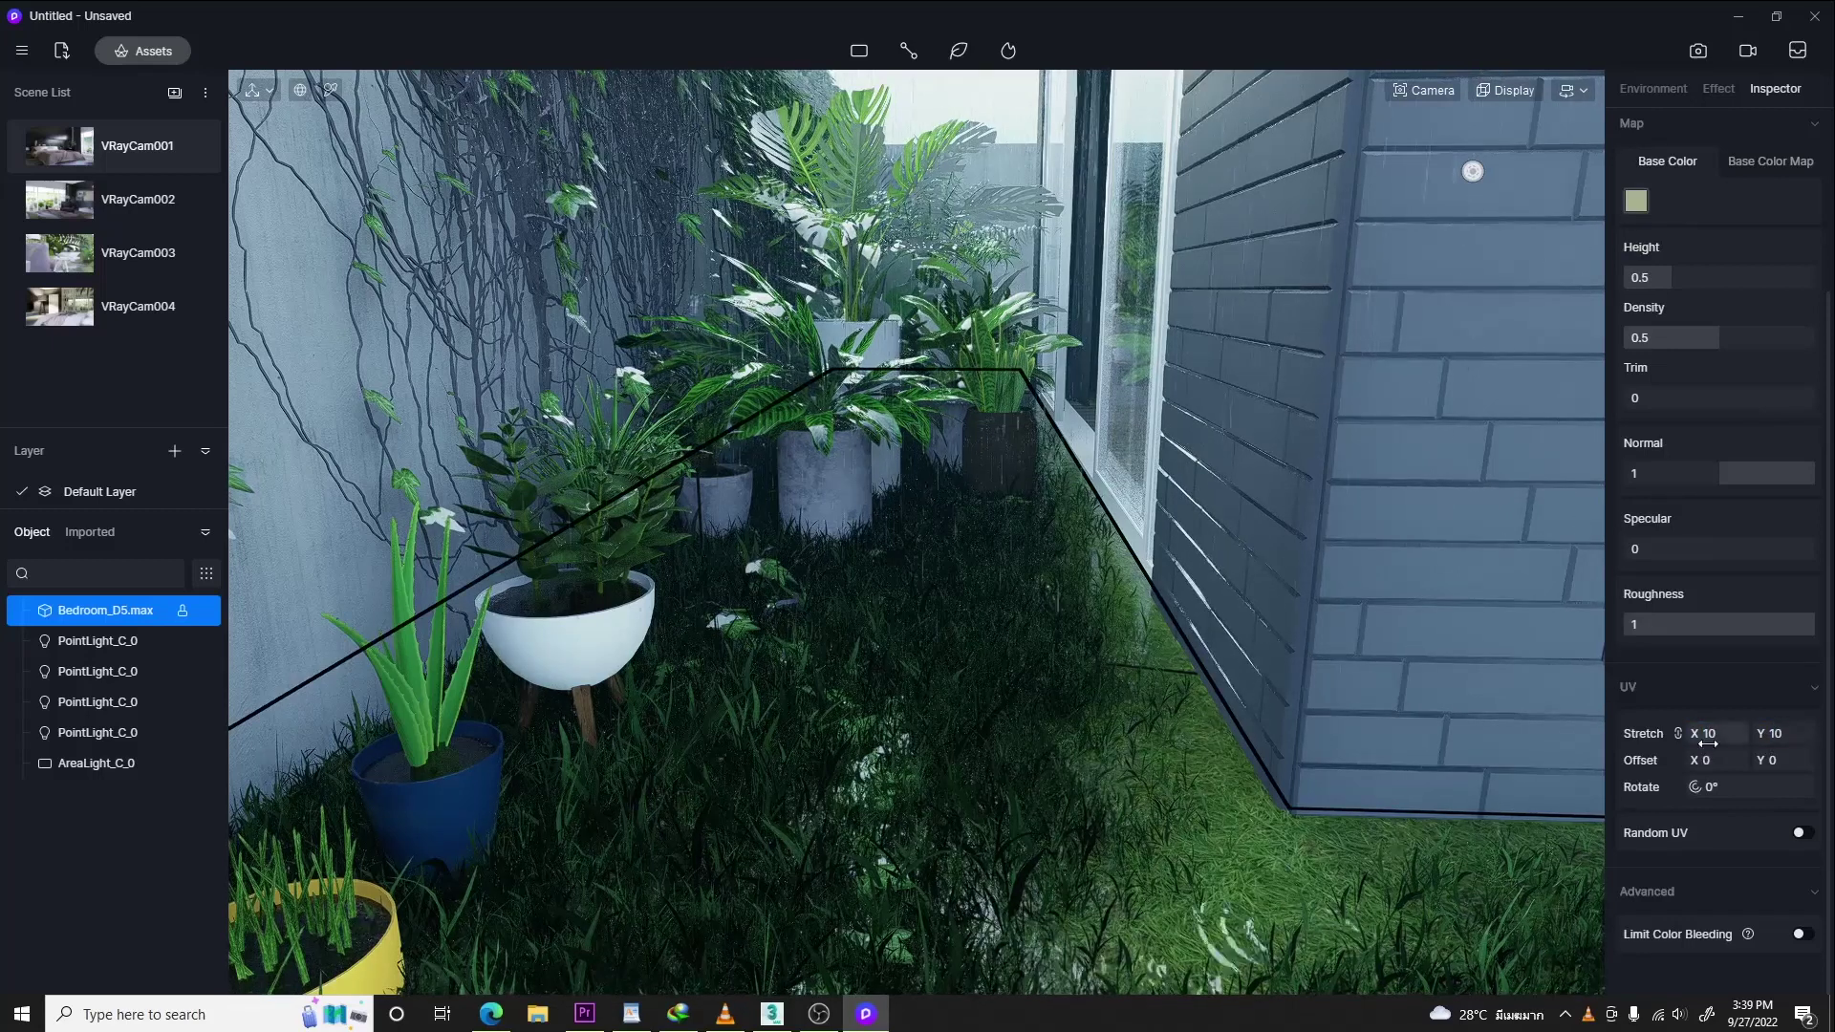
pyautogui.write('20')
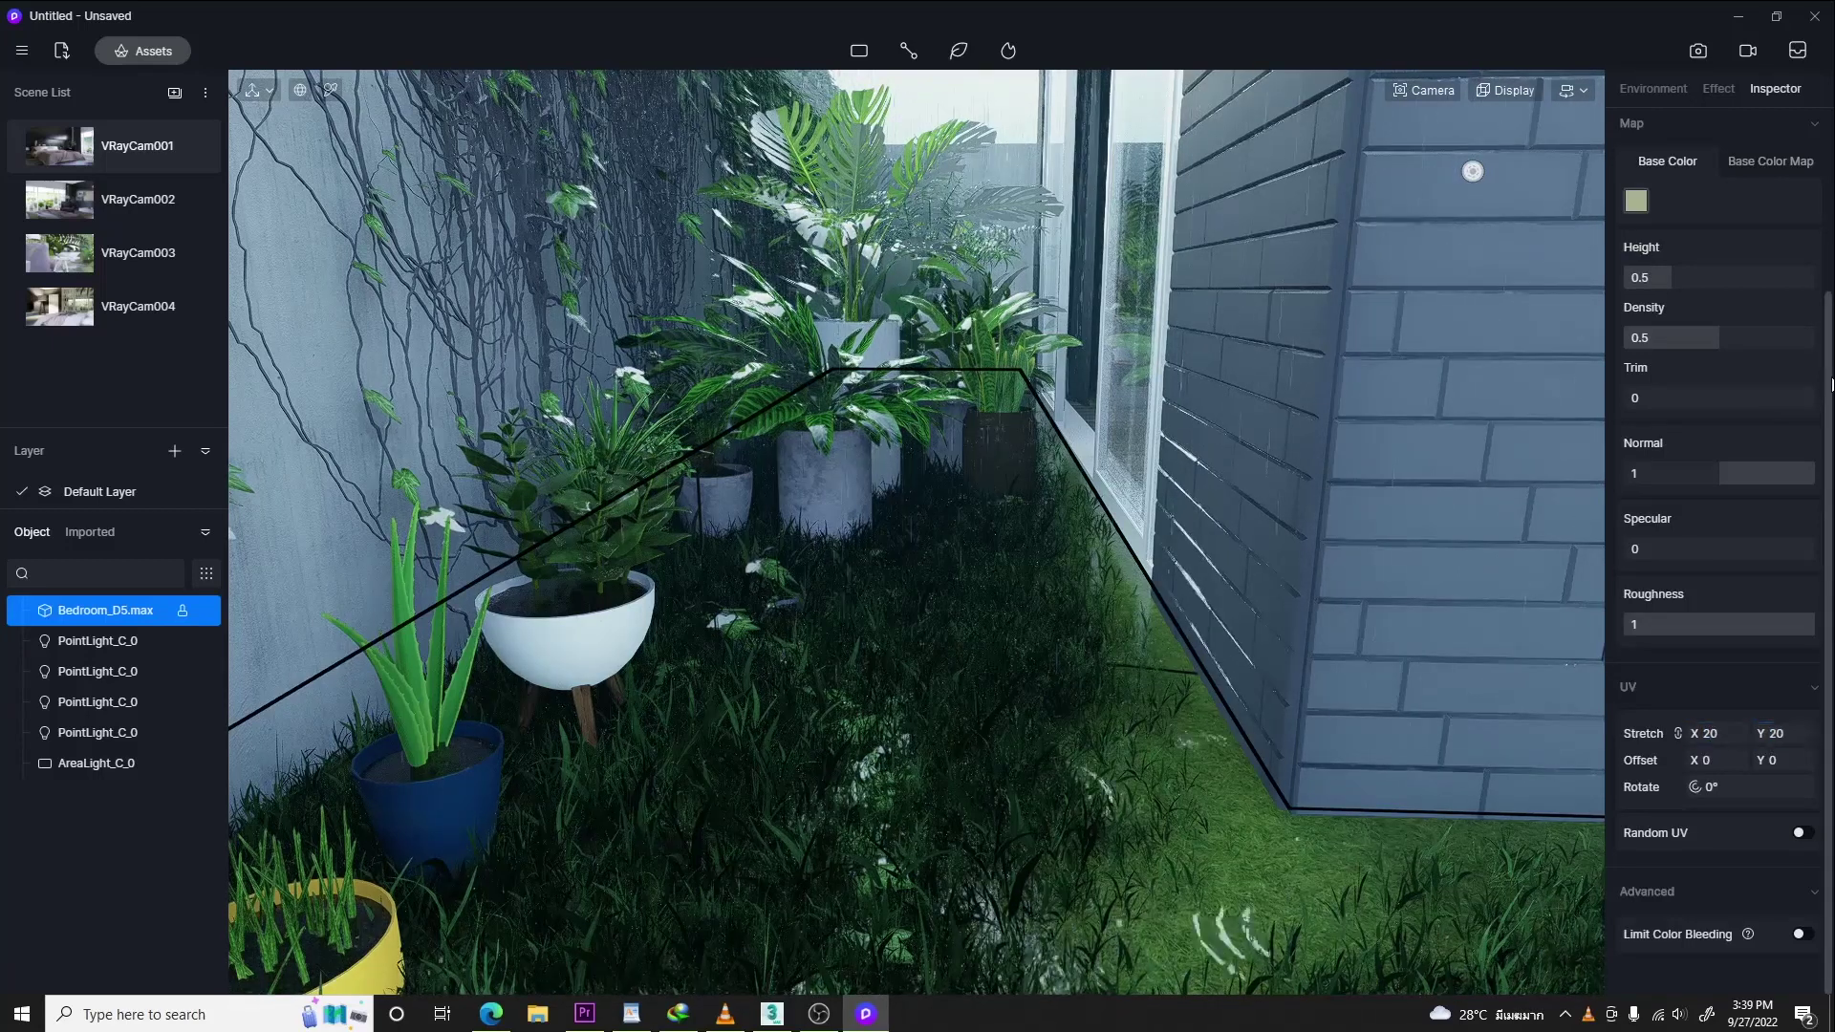
# - Set the courtyard grass height to 1.28, density to 1 and trim to 0.49
pyautogui.moveTo(844, 590); pyautogui.dragTo(809, 610, button='right')
pyautogui.scroll(-2, 783, 721)
pyautogui.scroll(4, 784, 722)
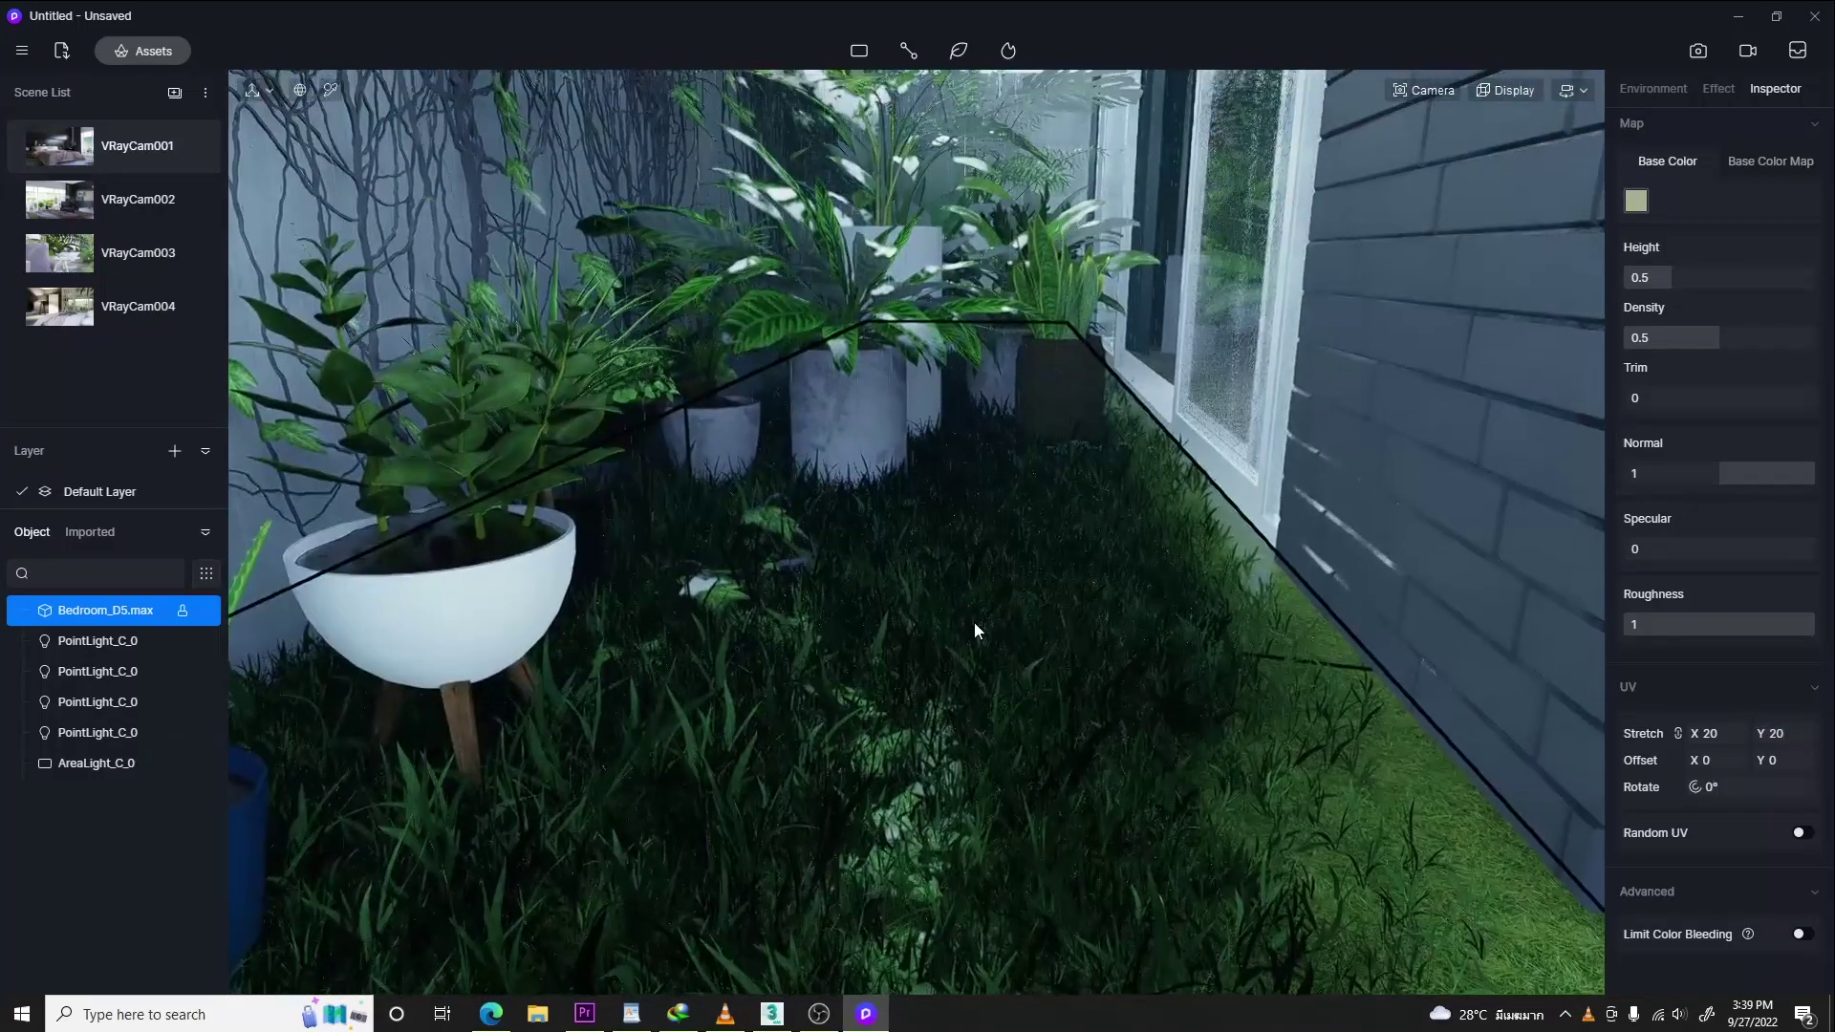
pyautogui.moveTo(1667, 282); pyautogui.dragTo(1746, 276)
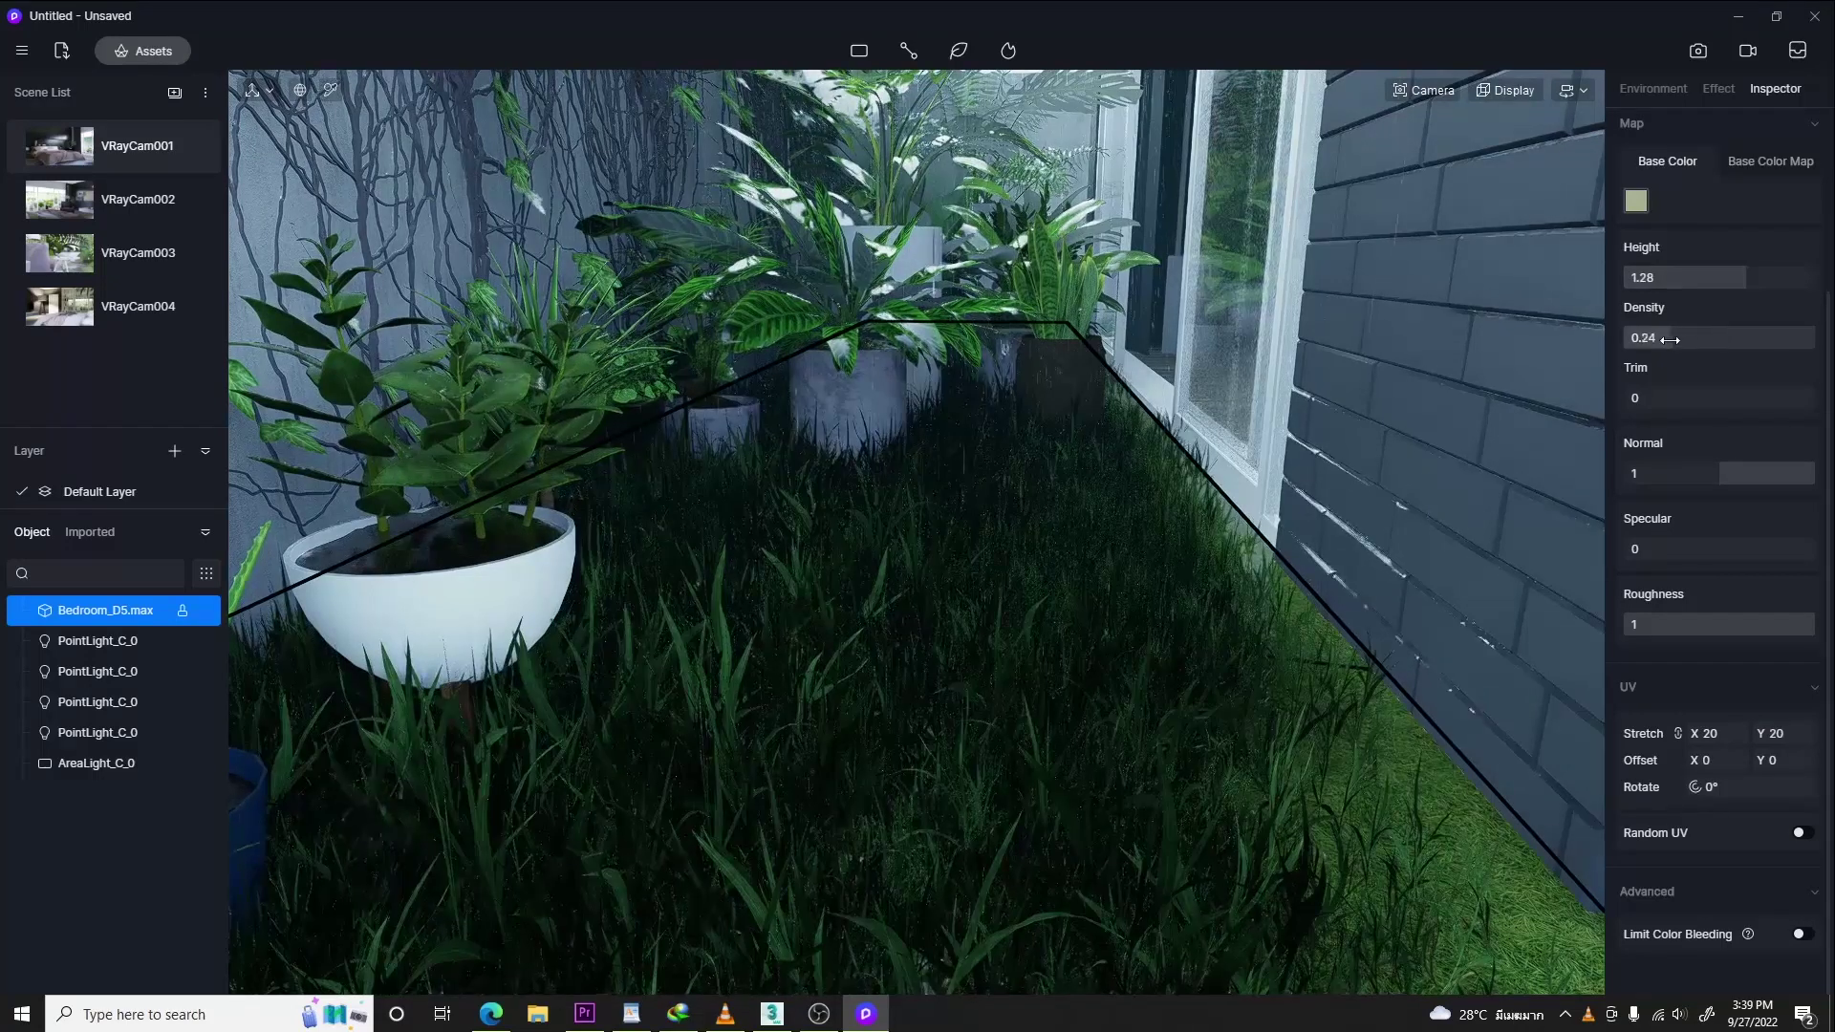
pyautogui.moveTo(1708, 337); pyautogui.dragTo(1797, 352)
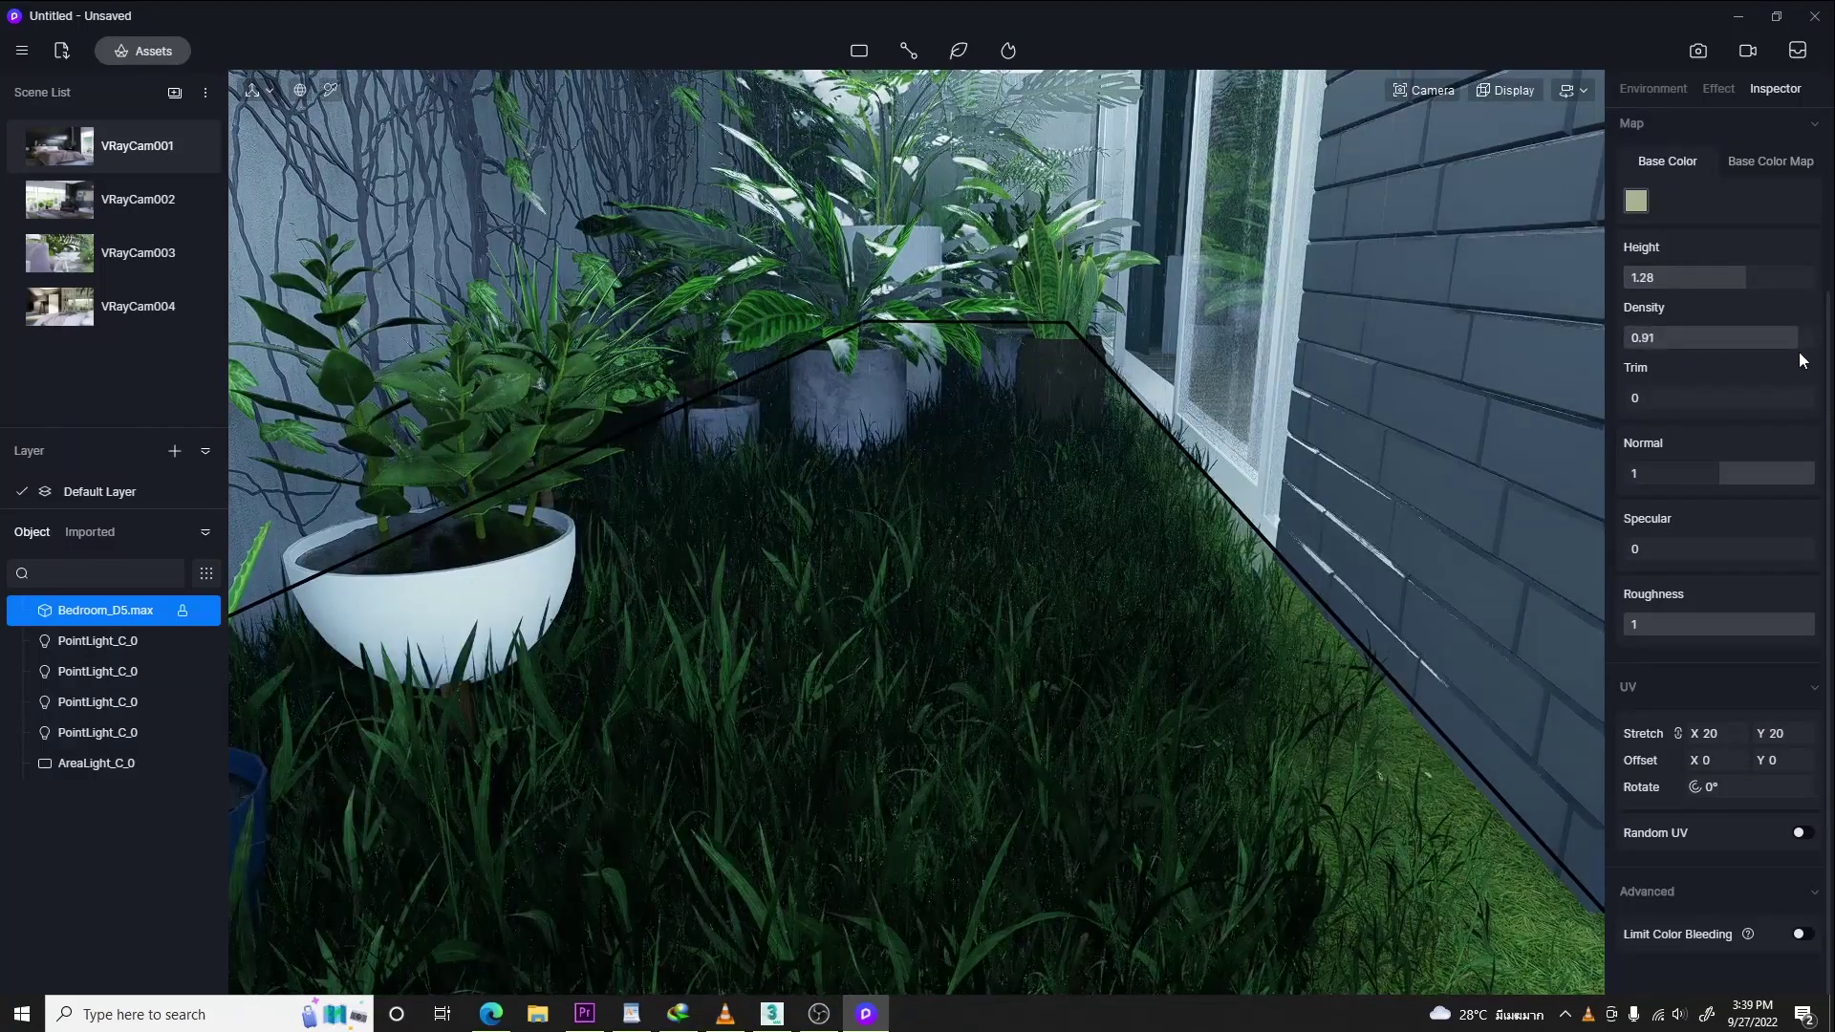
pyautogui.moveTo(1688, 400); pyautogui.dragTo(1697, 400)
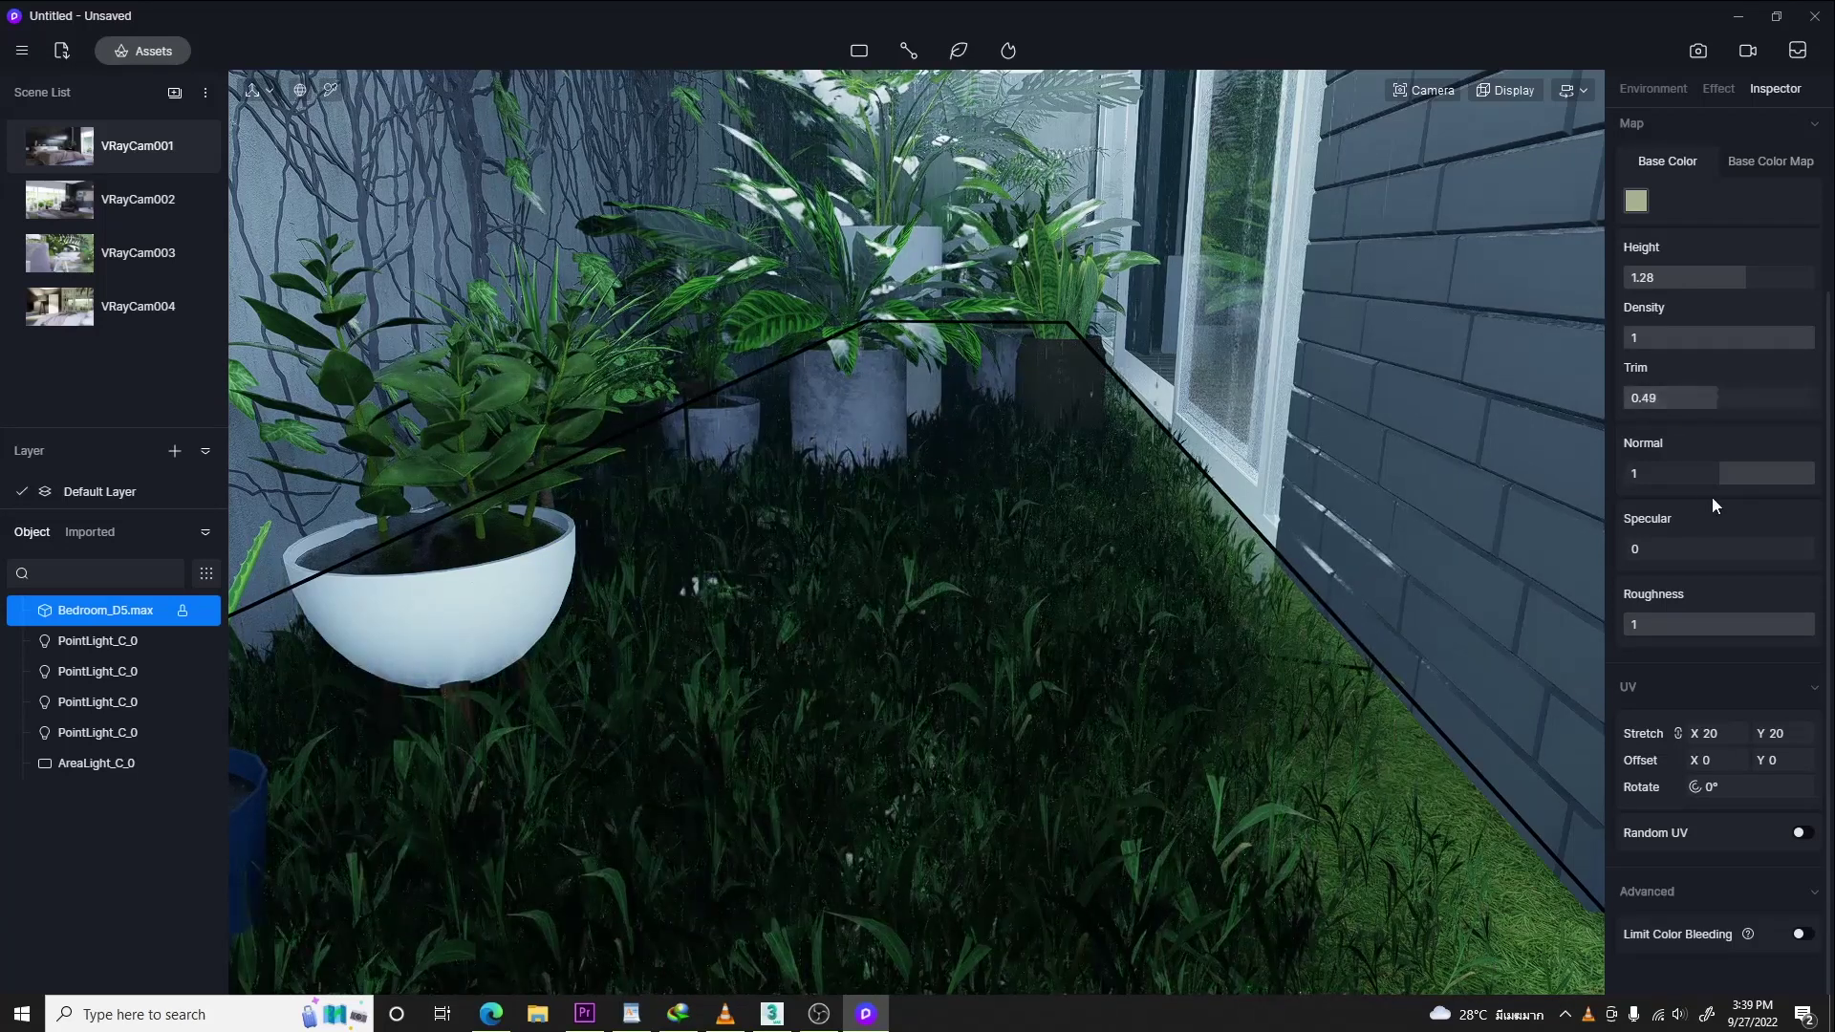
# - Look over the courtyard plants, and return to the VRayCam001 bedroom view, reframed to include the whole armchair
pyautogui.press('d')
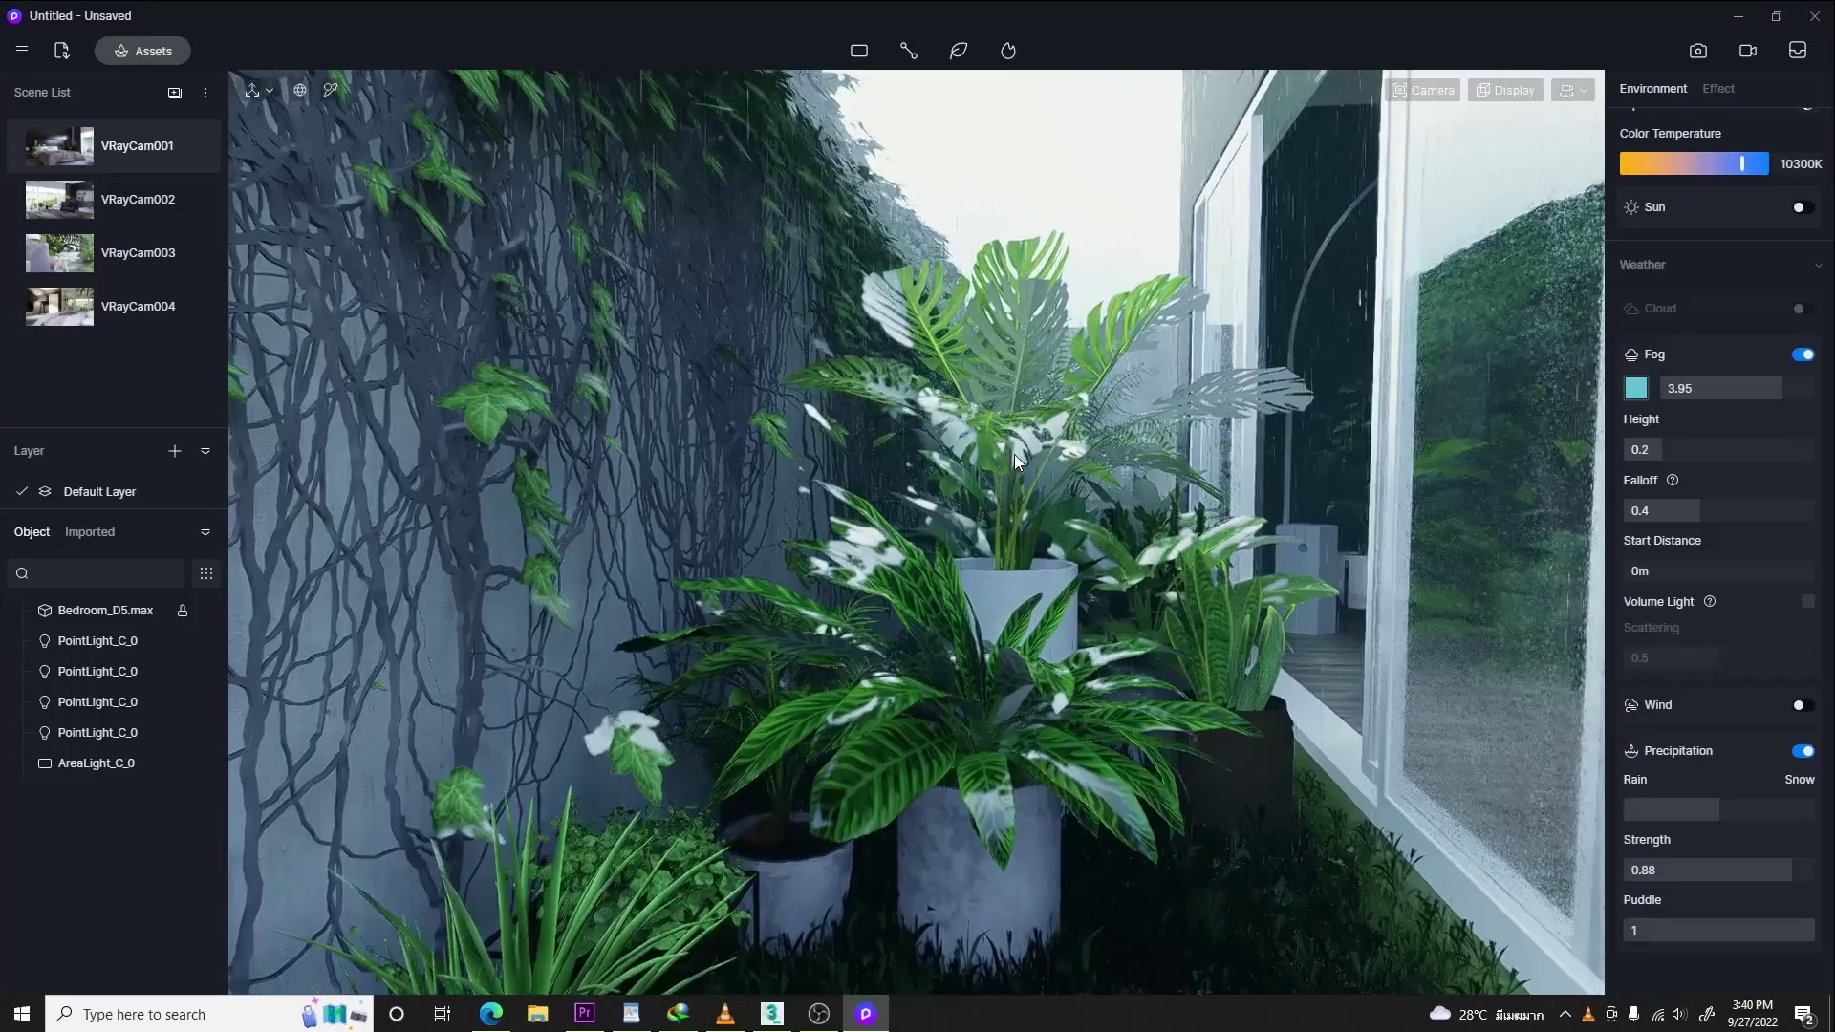
pyautogui.press('w')
pyautogui.press('q')
pyautogui.press('e')
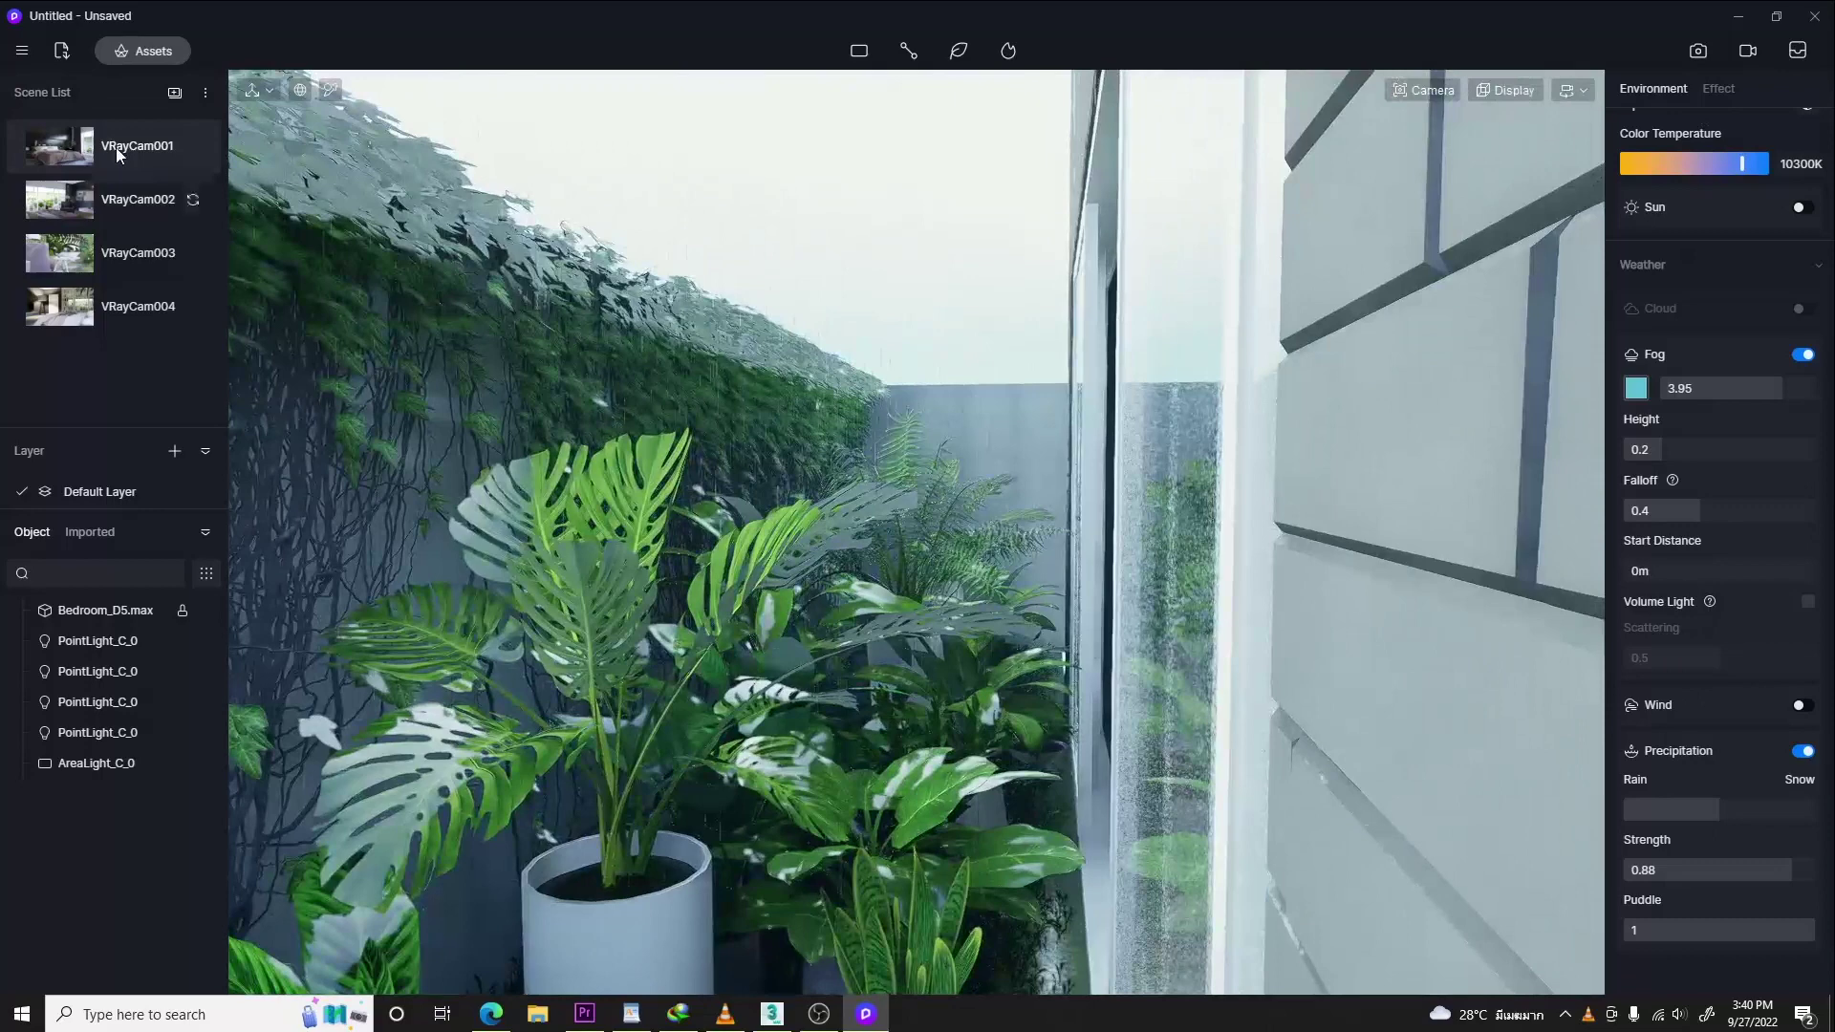
pyautogui.click(116, 147)
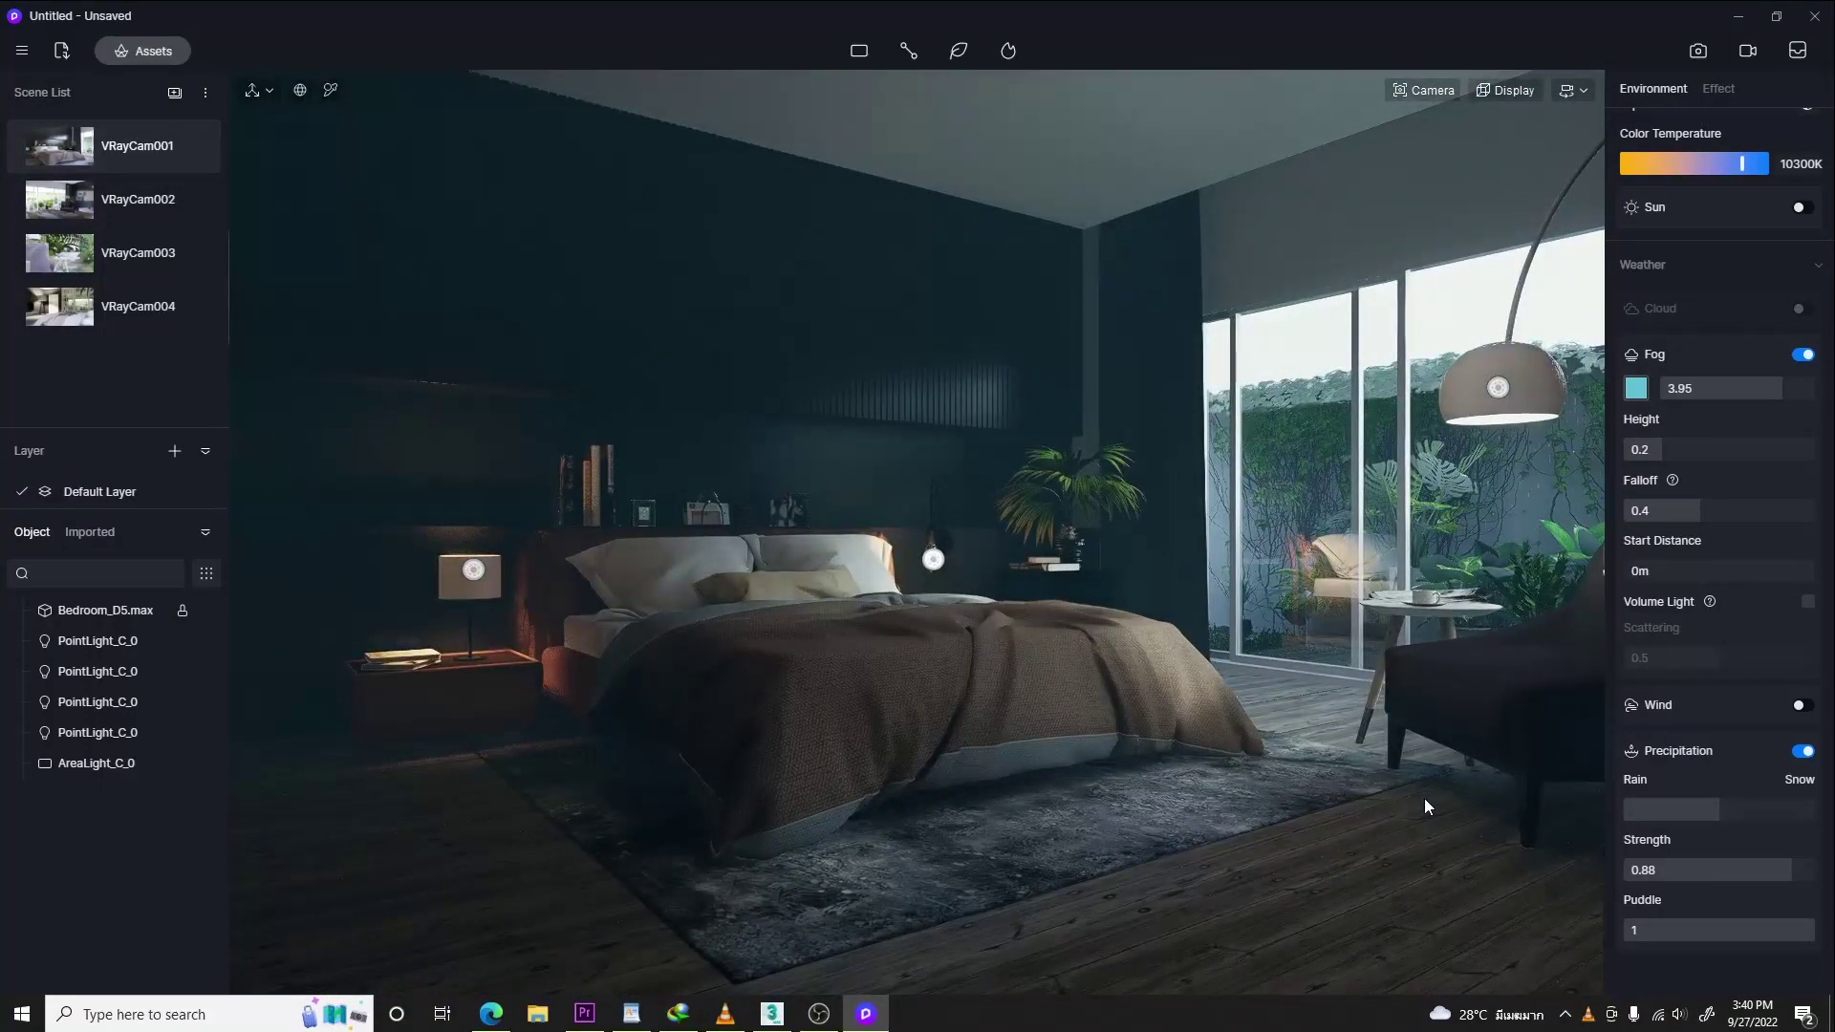
pyautogui.moveTo(1315, 701); pyautogui.dragTo(1464, 700, button='right')
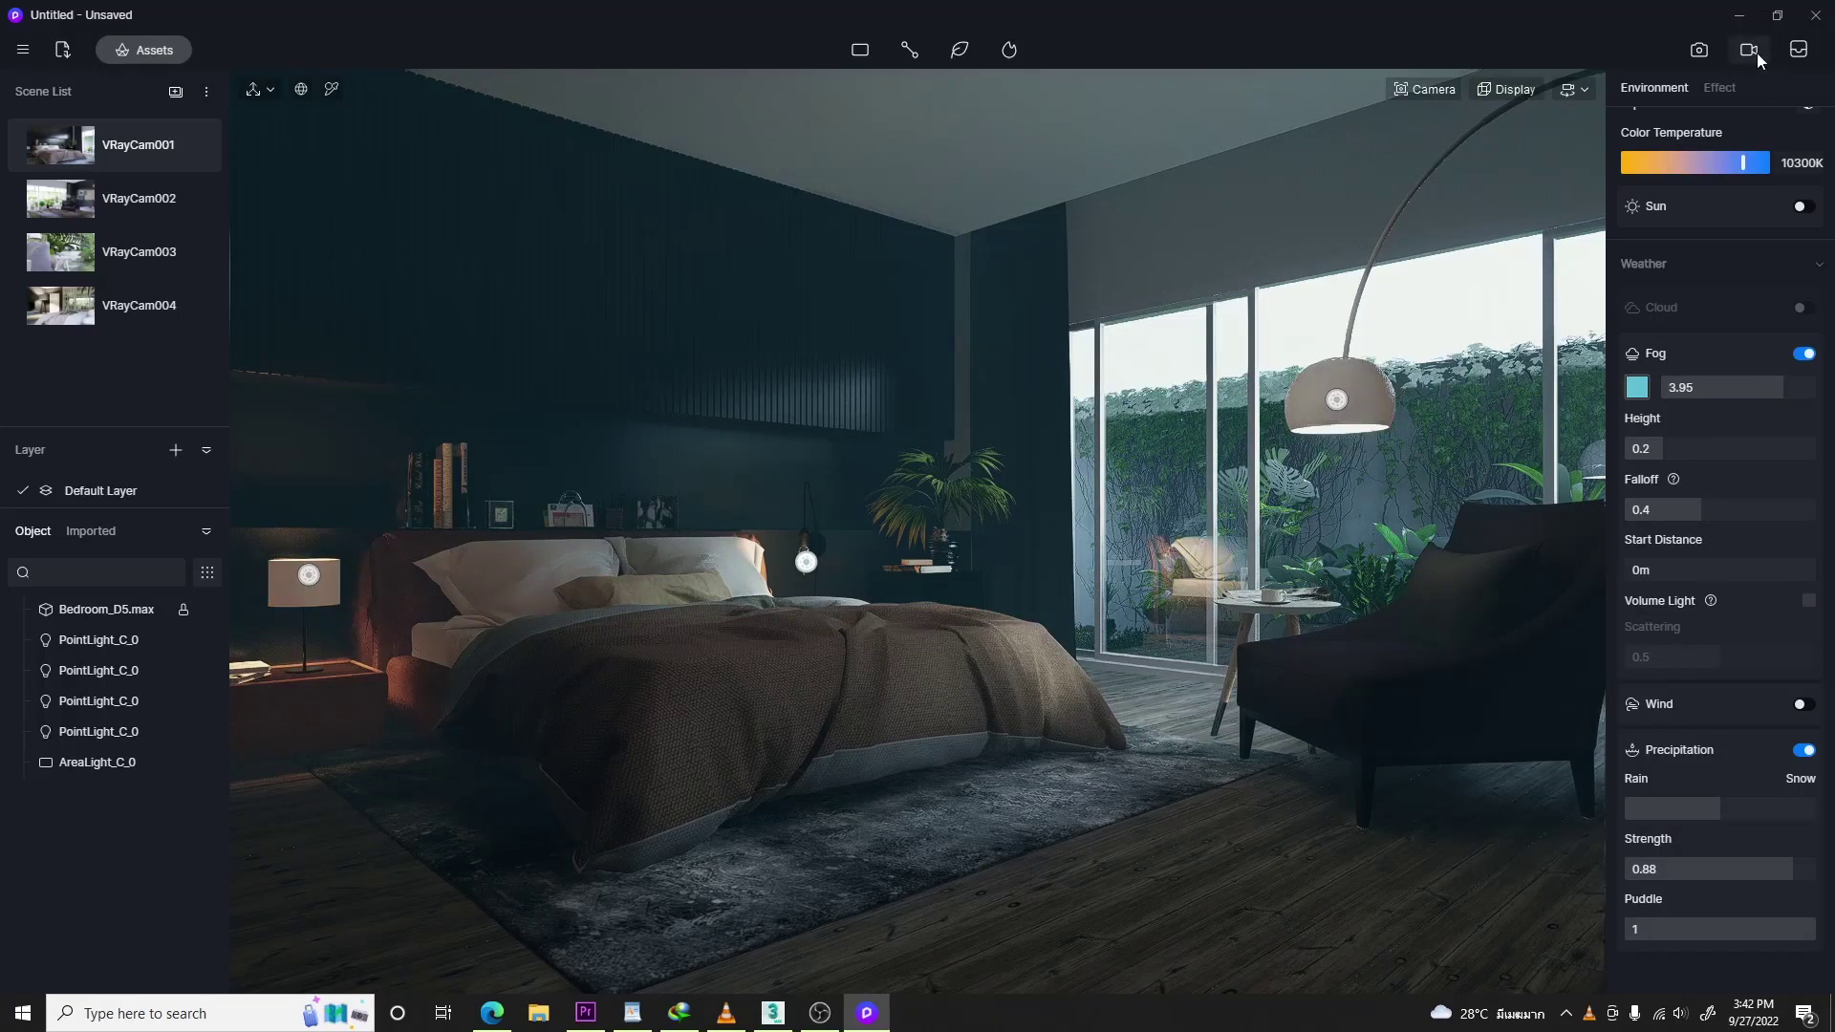
# - Enter video mode and adjust the camera height to frame the bedroom for the first shot
pyautogui.click(1749, 50)
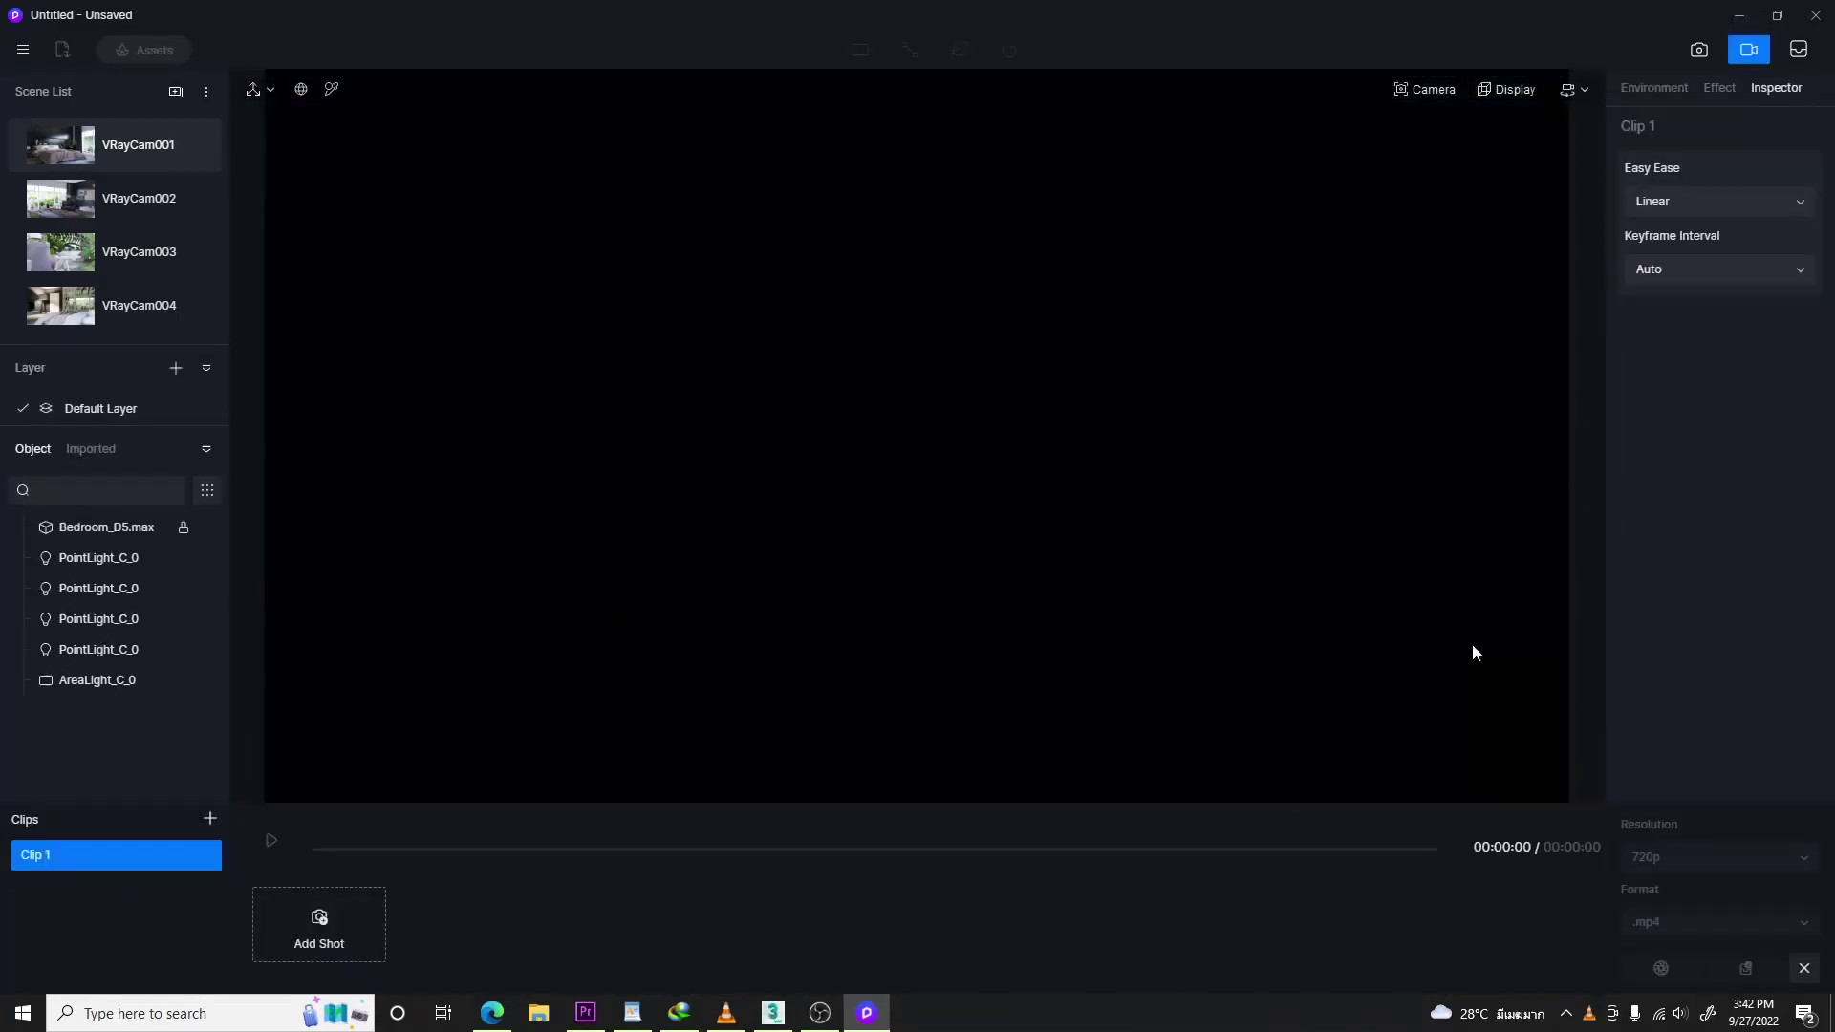
pyautogui.click(1434, 94)
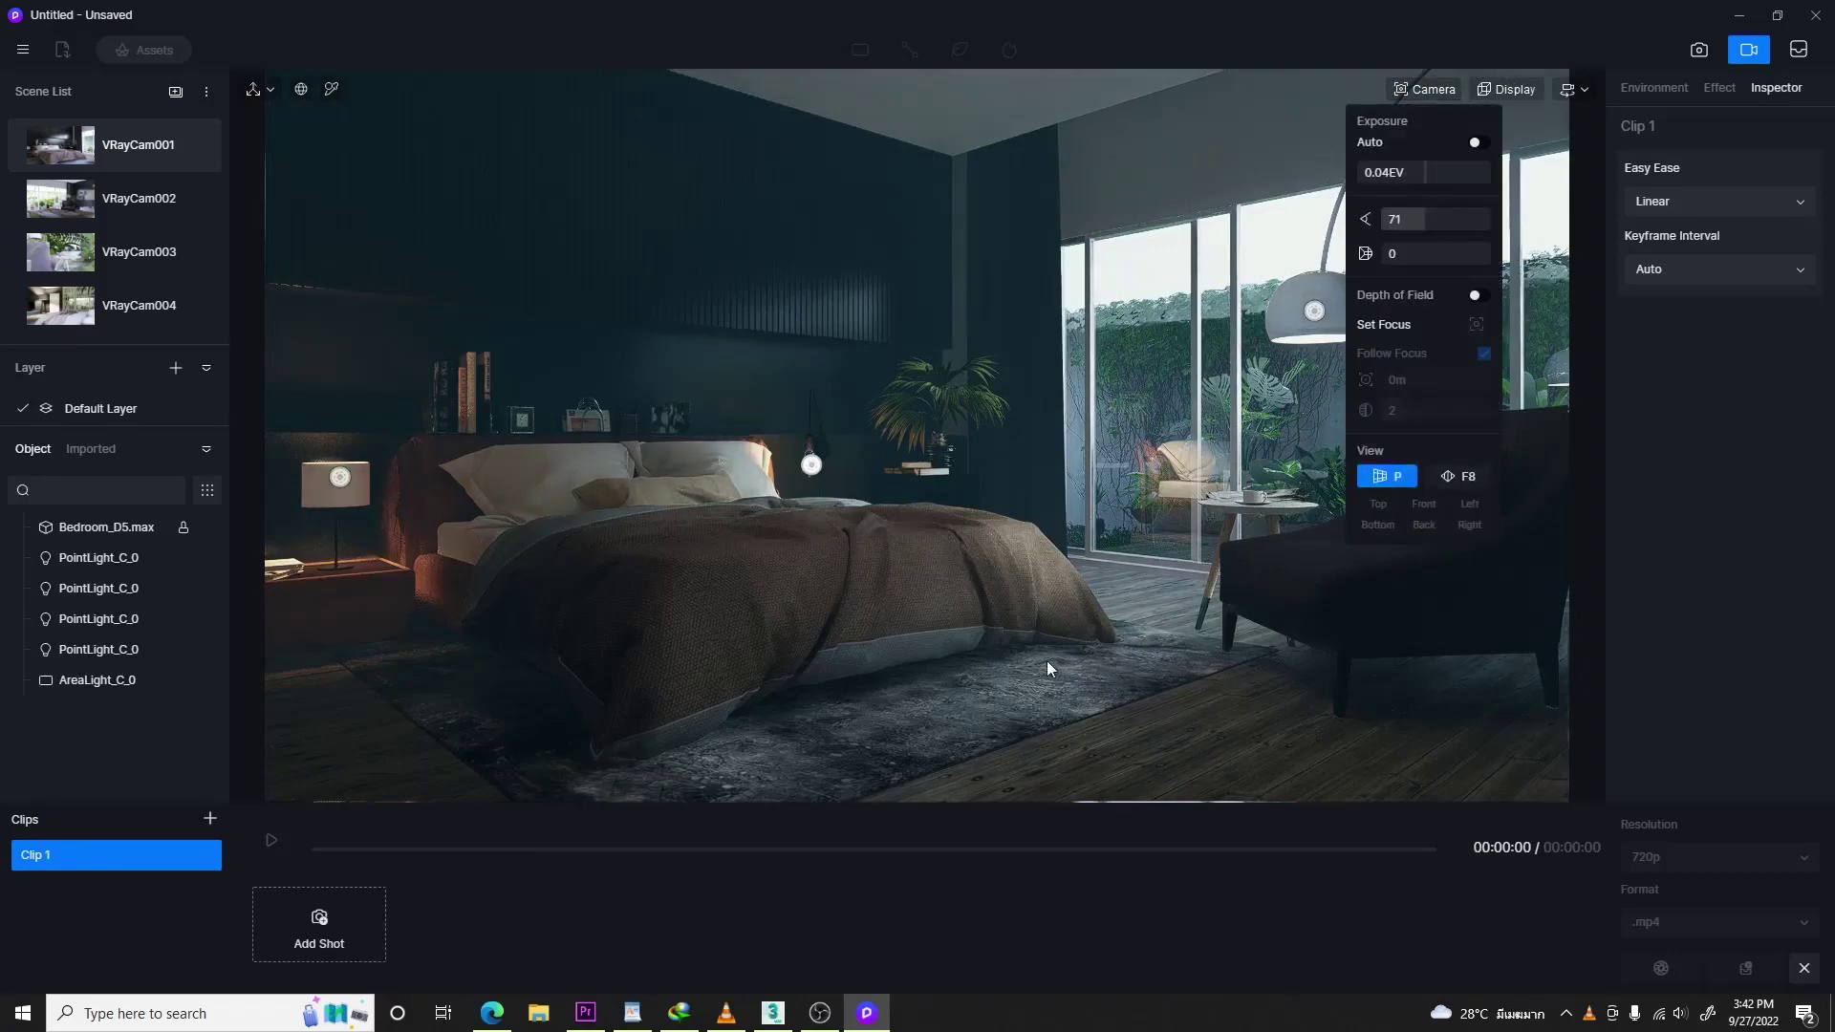
pyautogui.click(1159, 663)
pyautogui.press('e')
pyautogui.press('q')
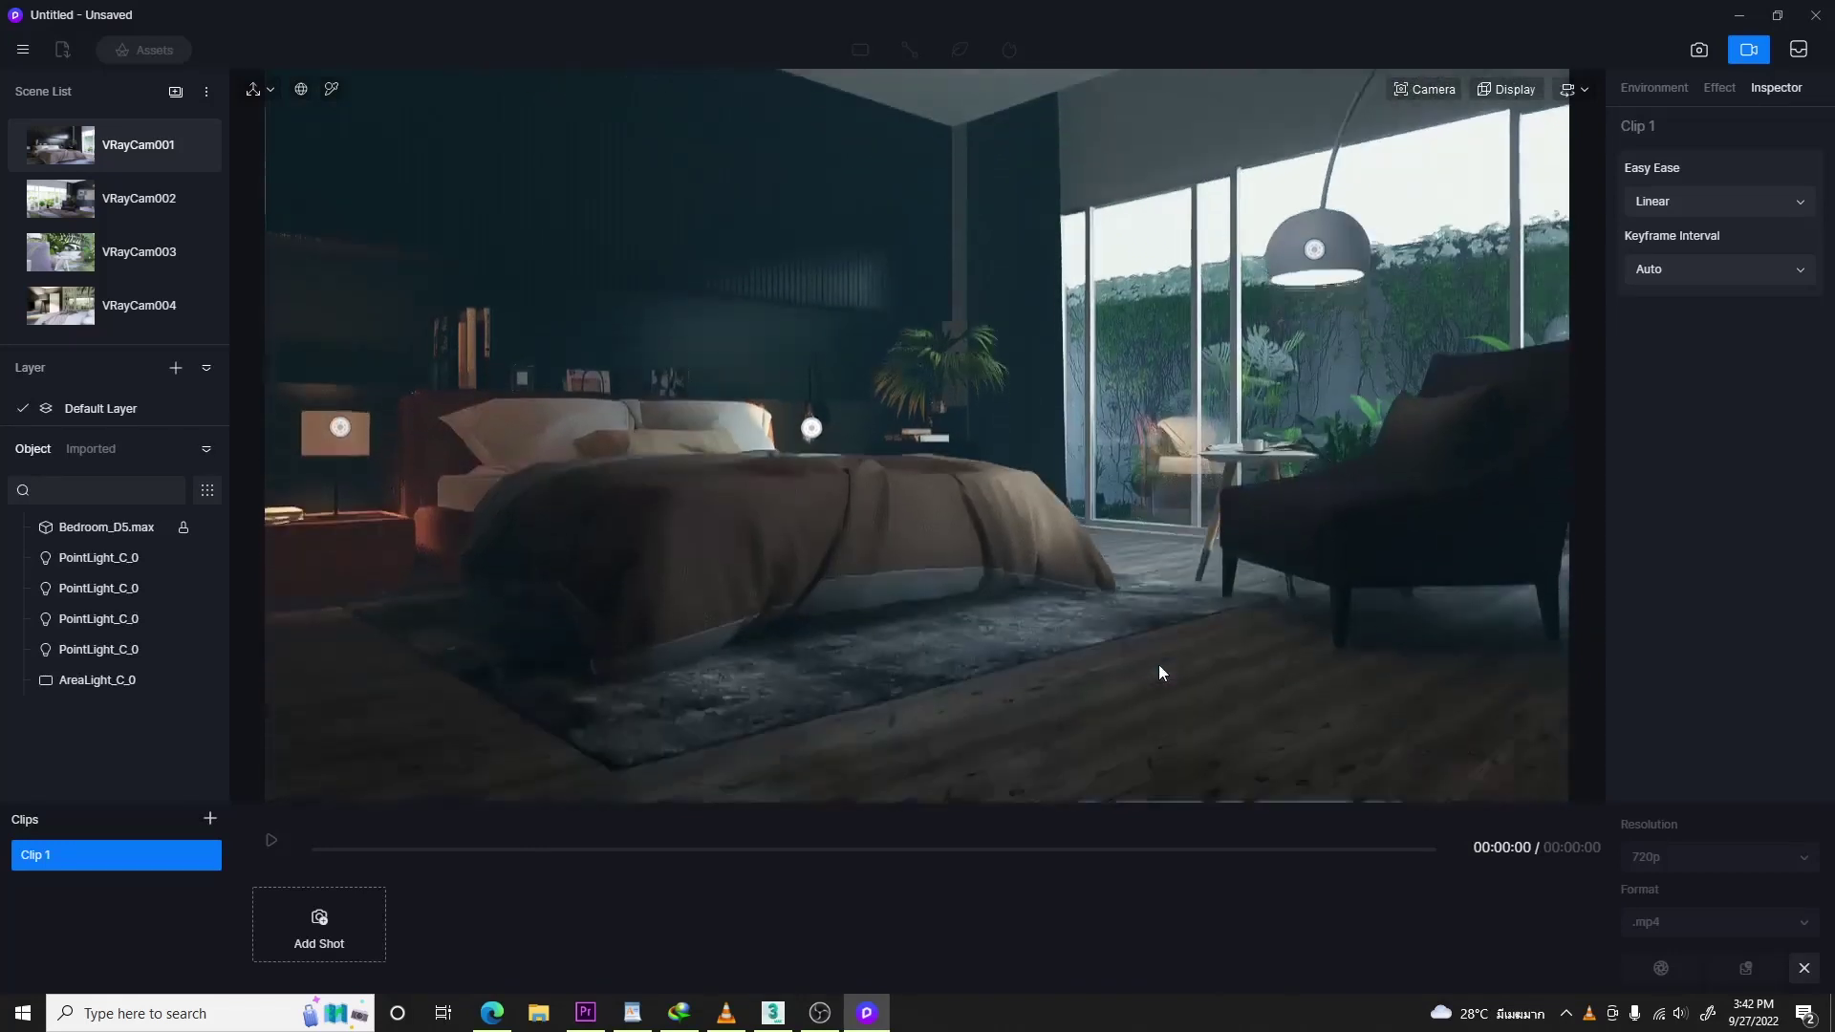
pyautogui.press('e')
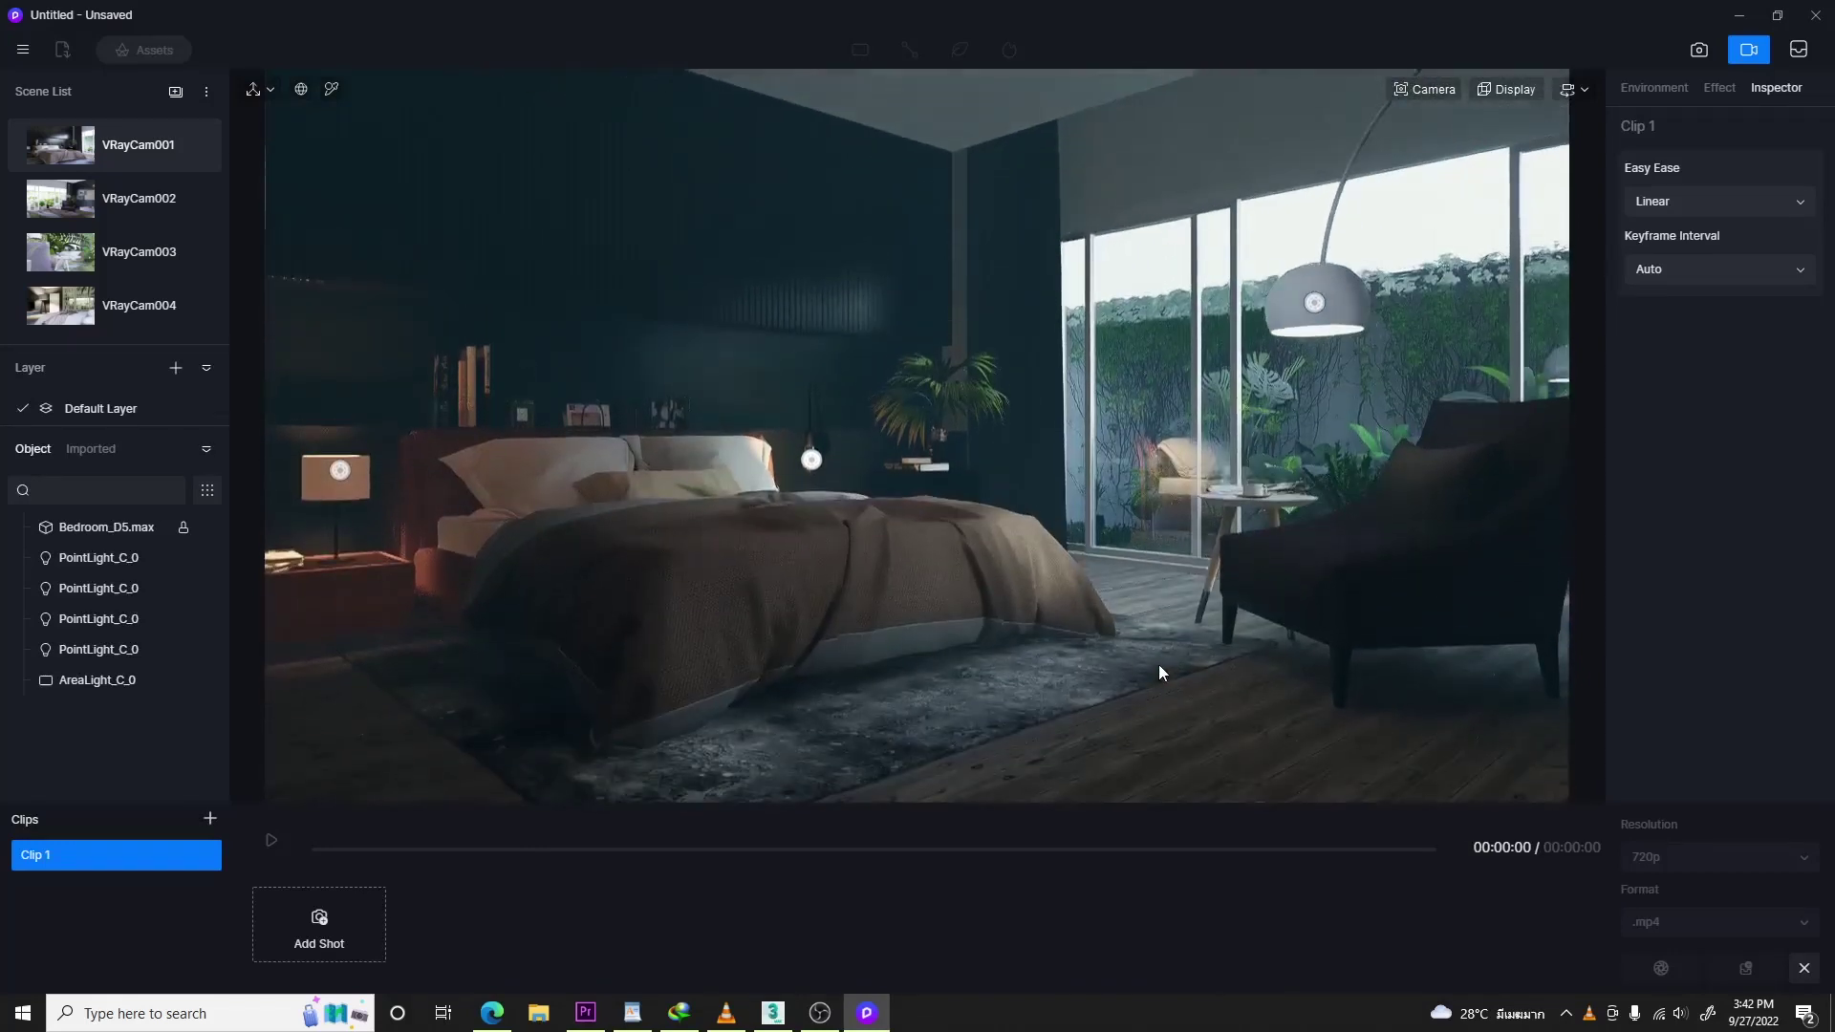
# - Enable depth of field focused on the bedspread with a blur value of 7.5, and switch to the F8 view mode
pyautogui.click(1430, 88)
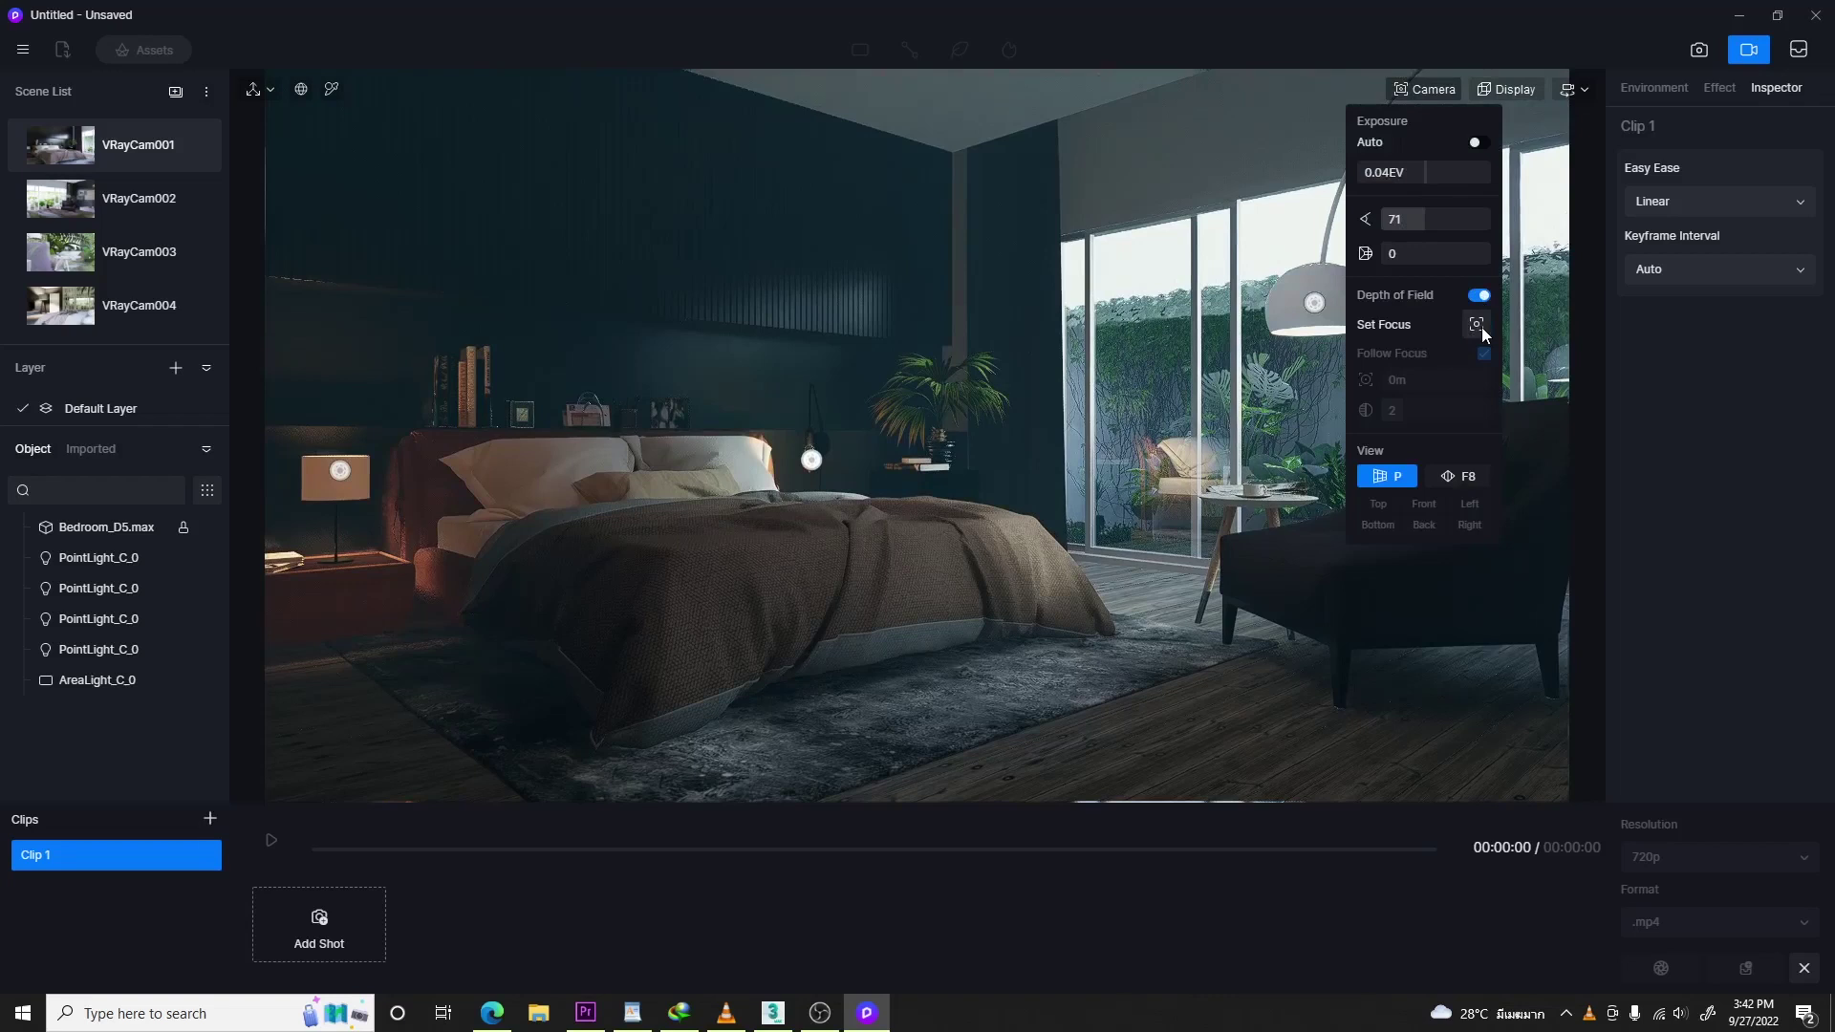
pyautogui.click(960, 516)
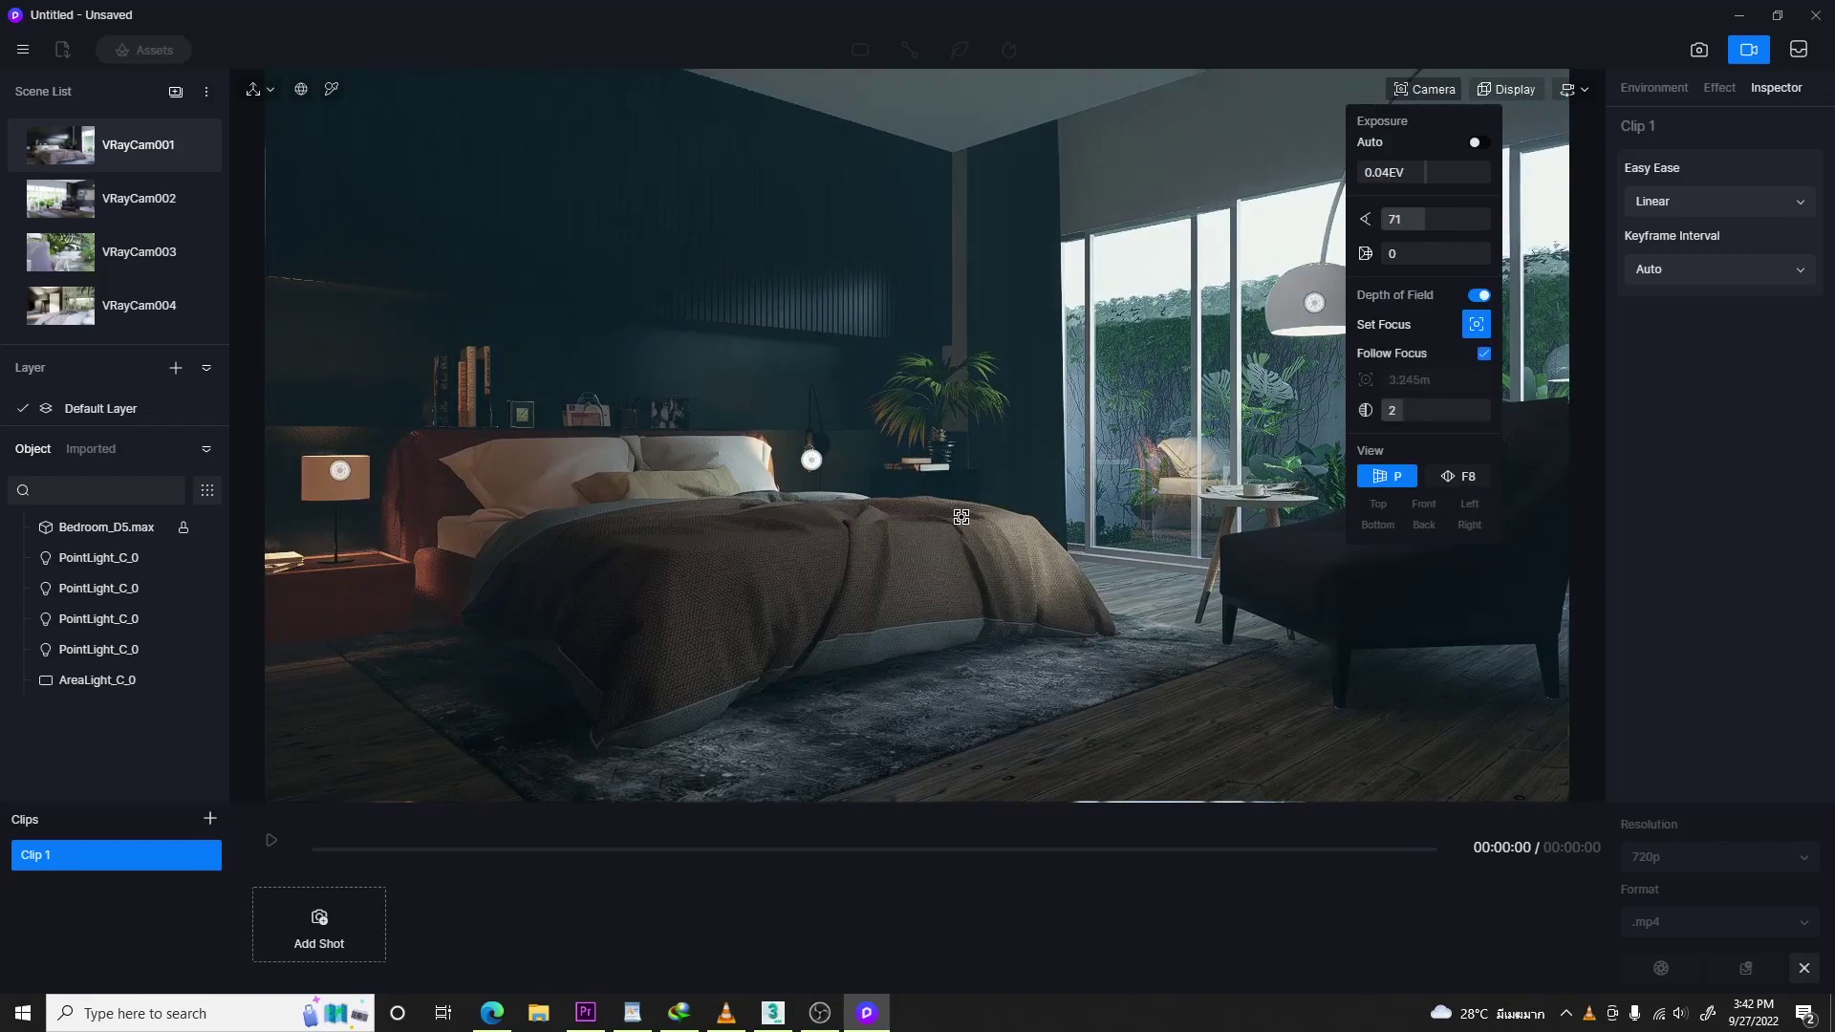
pyautogui.moveTo(1414, 410); pyautogui.dragTo(1461, 409)
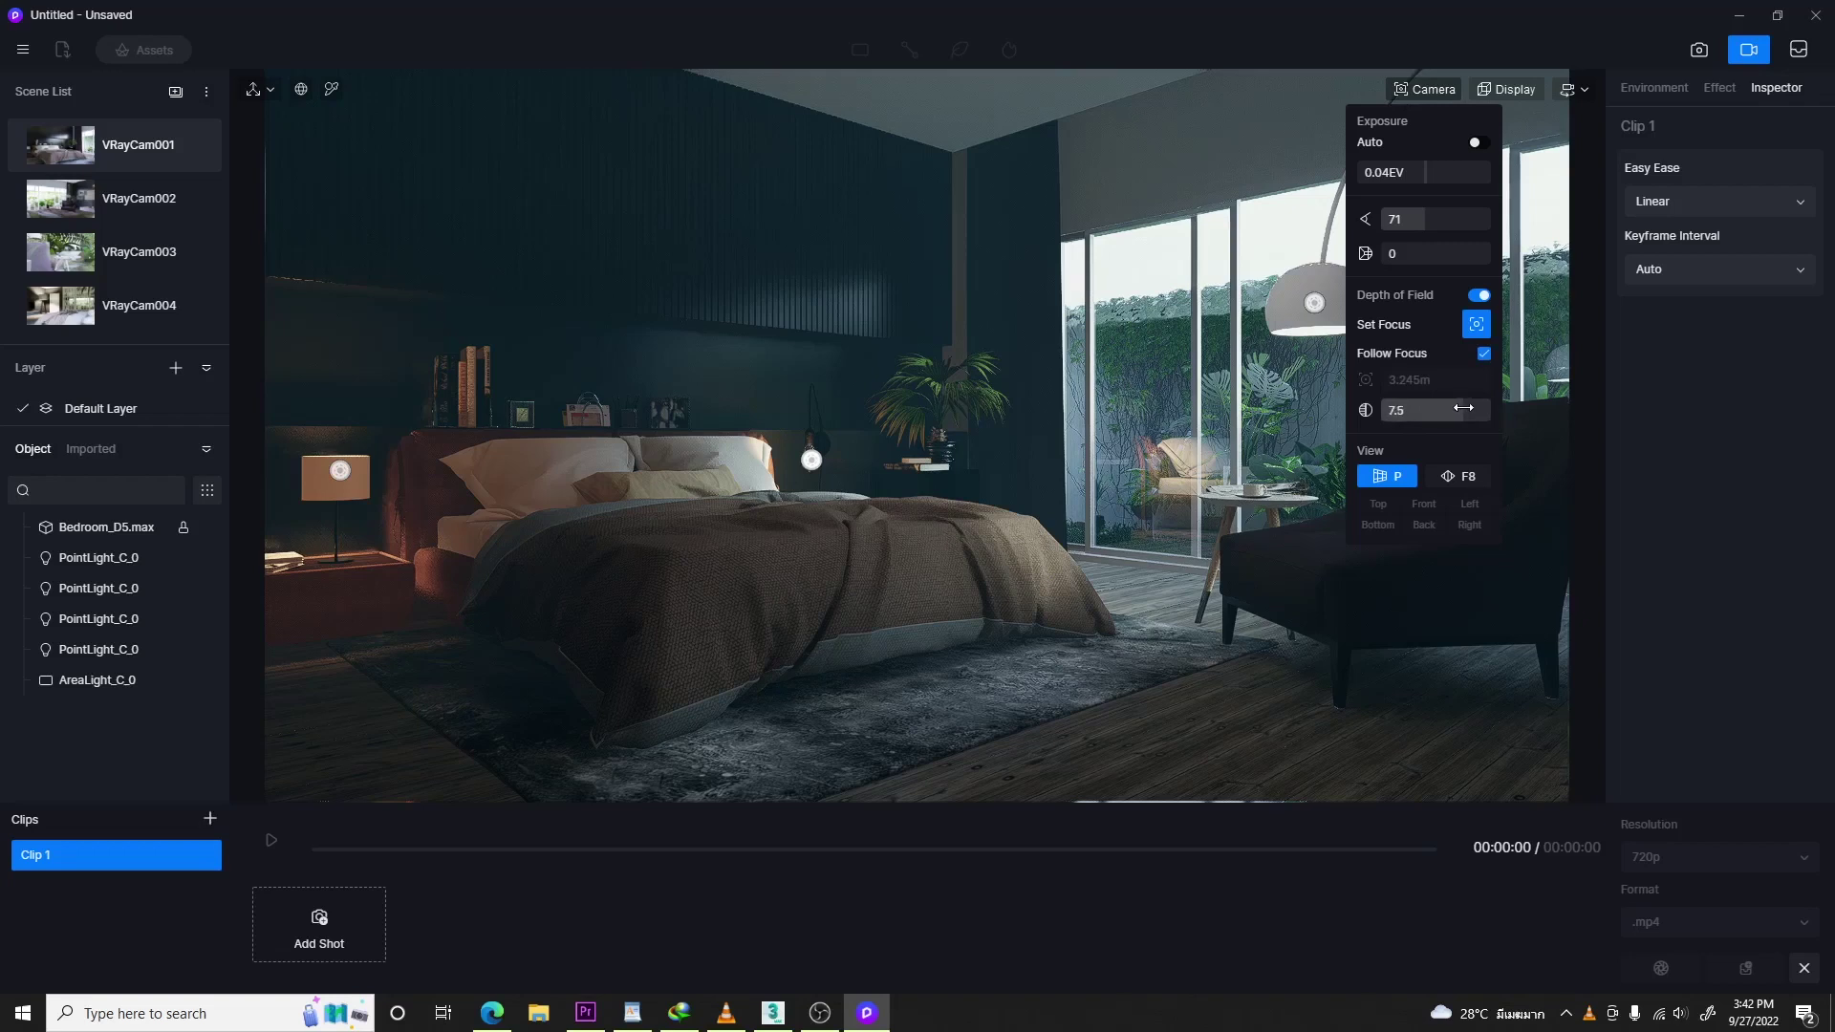
pyautogui.click(1459, 477)
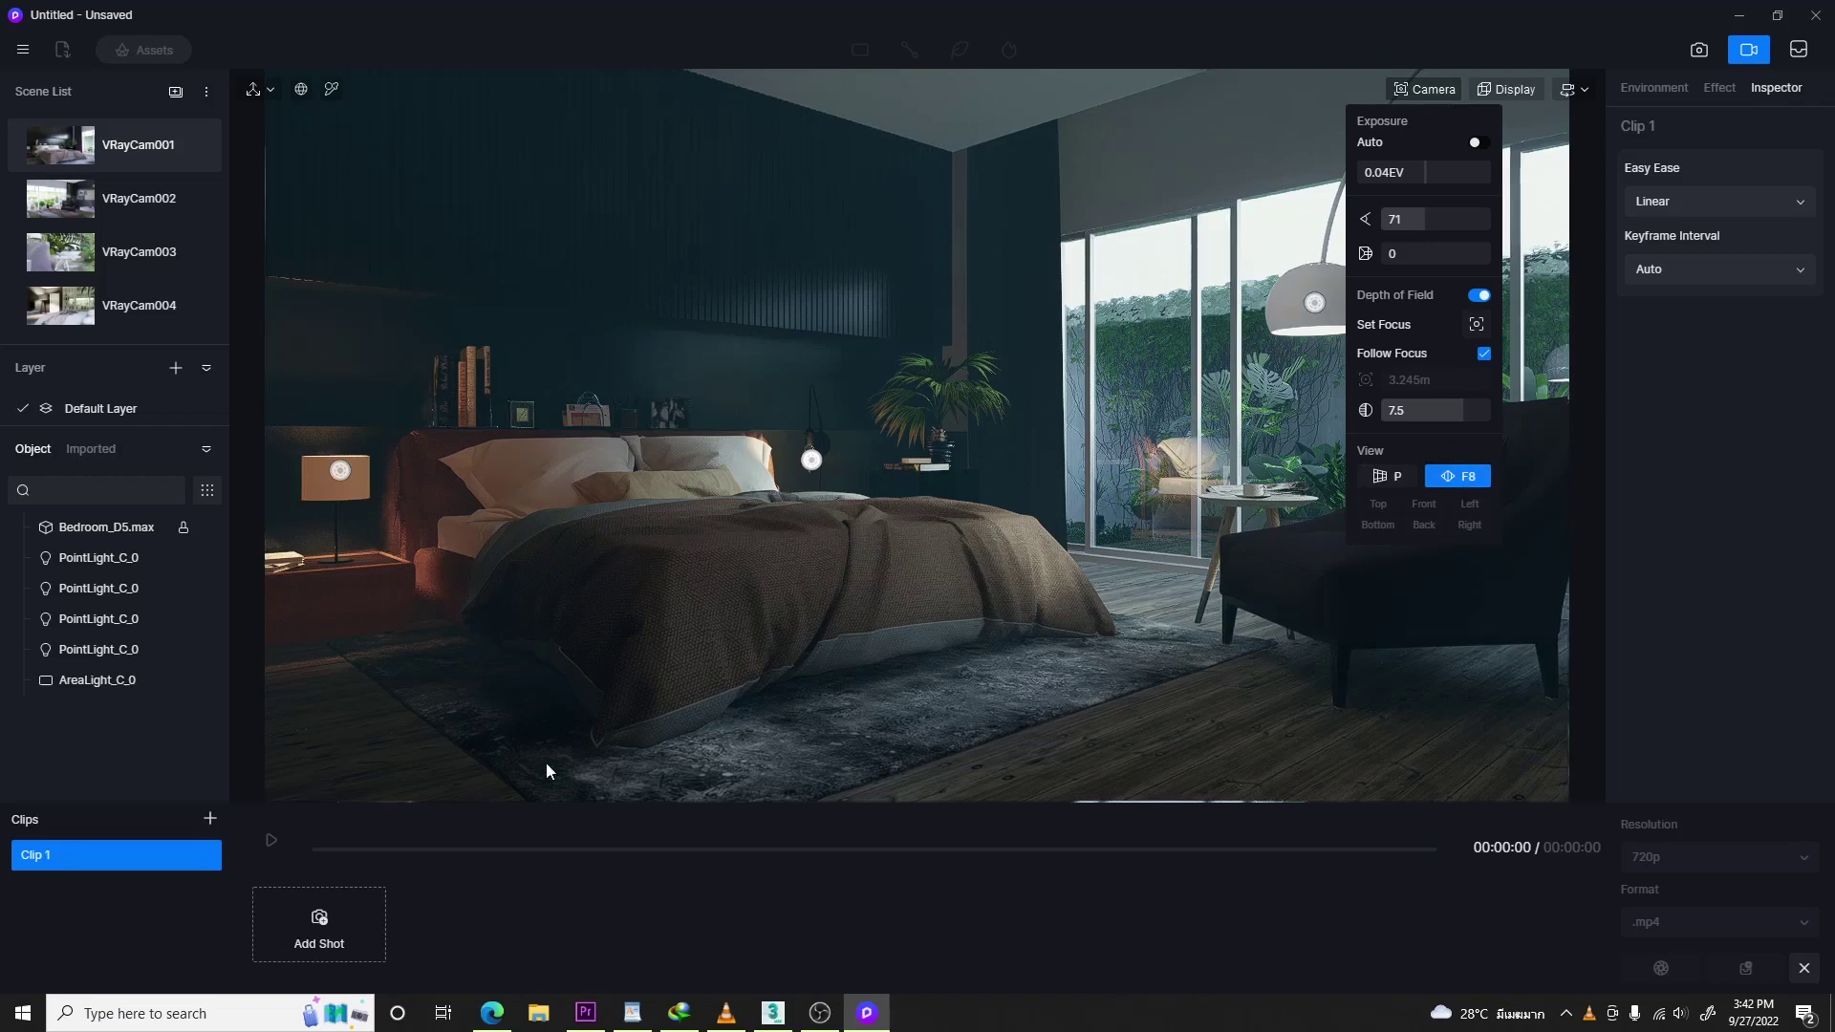
# - Add the current view as the first shot of Clip 1, and remove the duplicate second shot
pyautogui.click(317, 943)
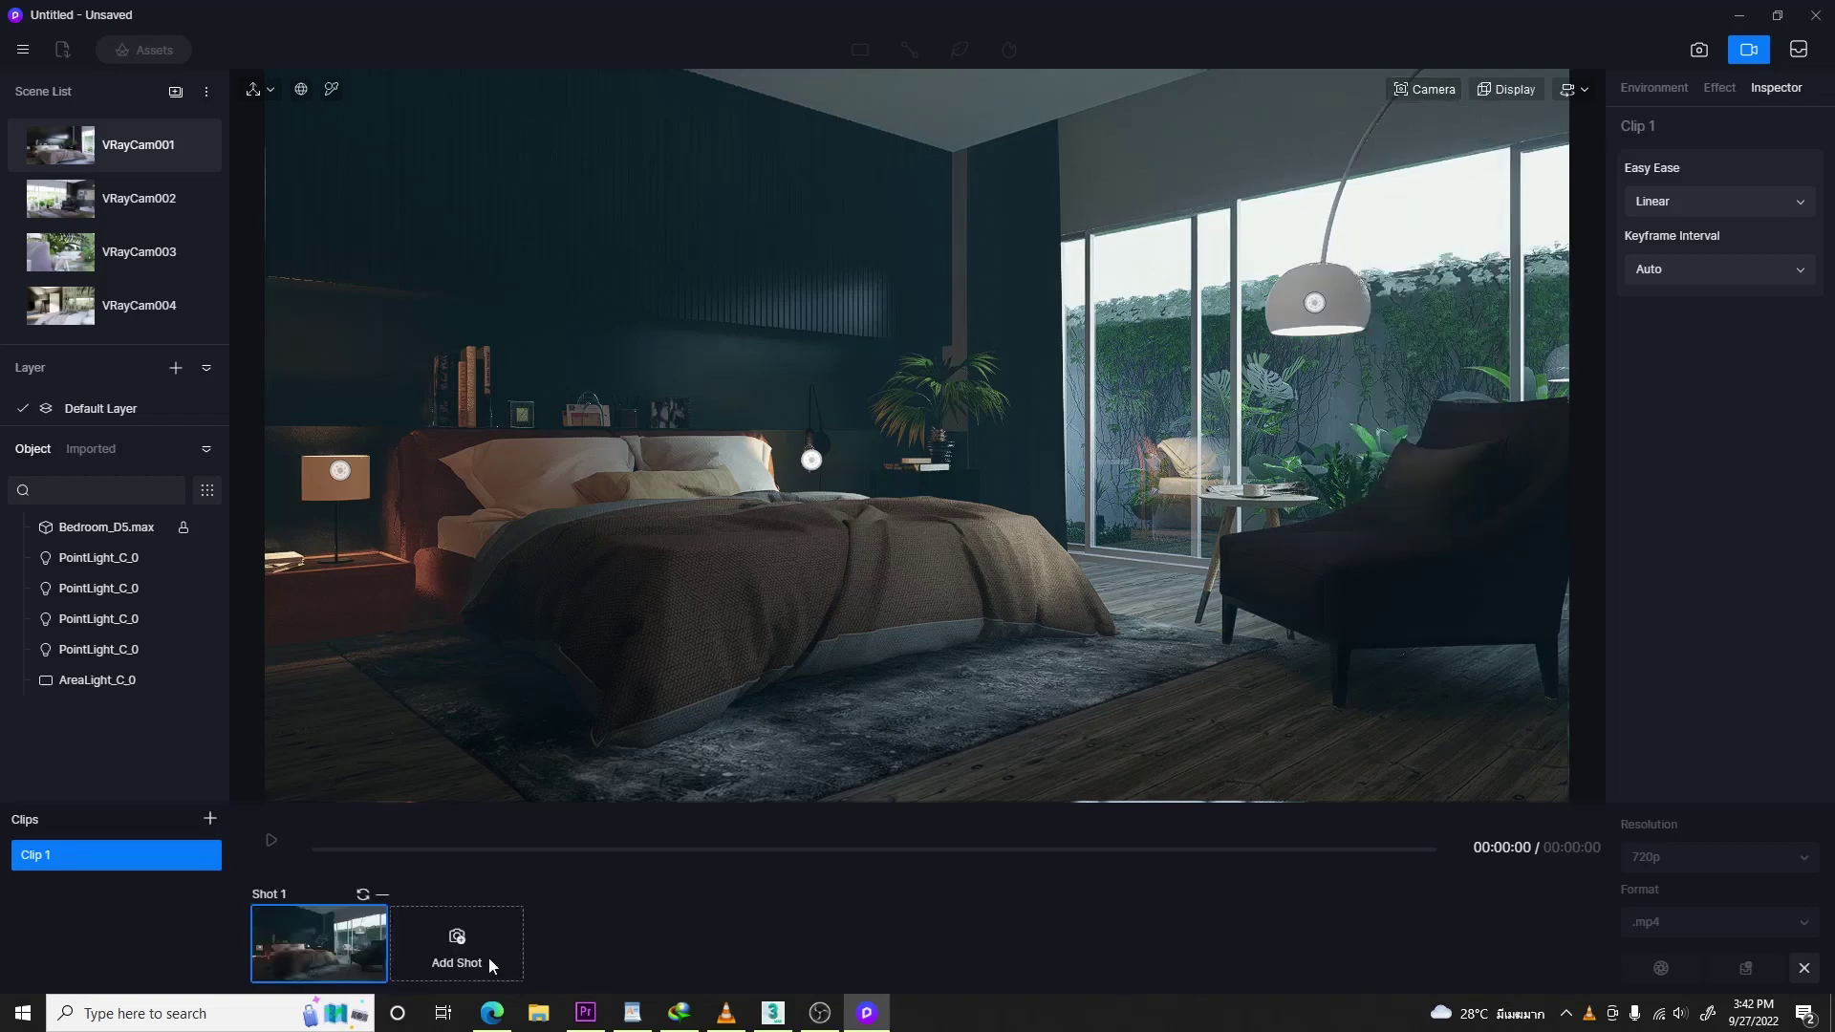
pyautogui.click(489, 960)
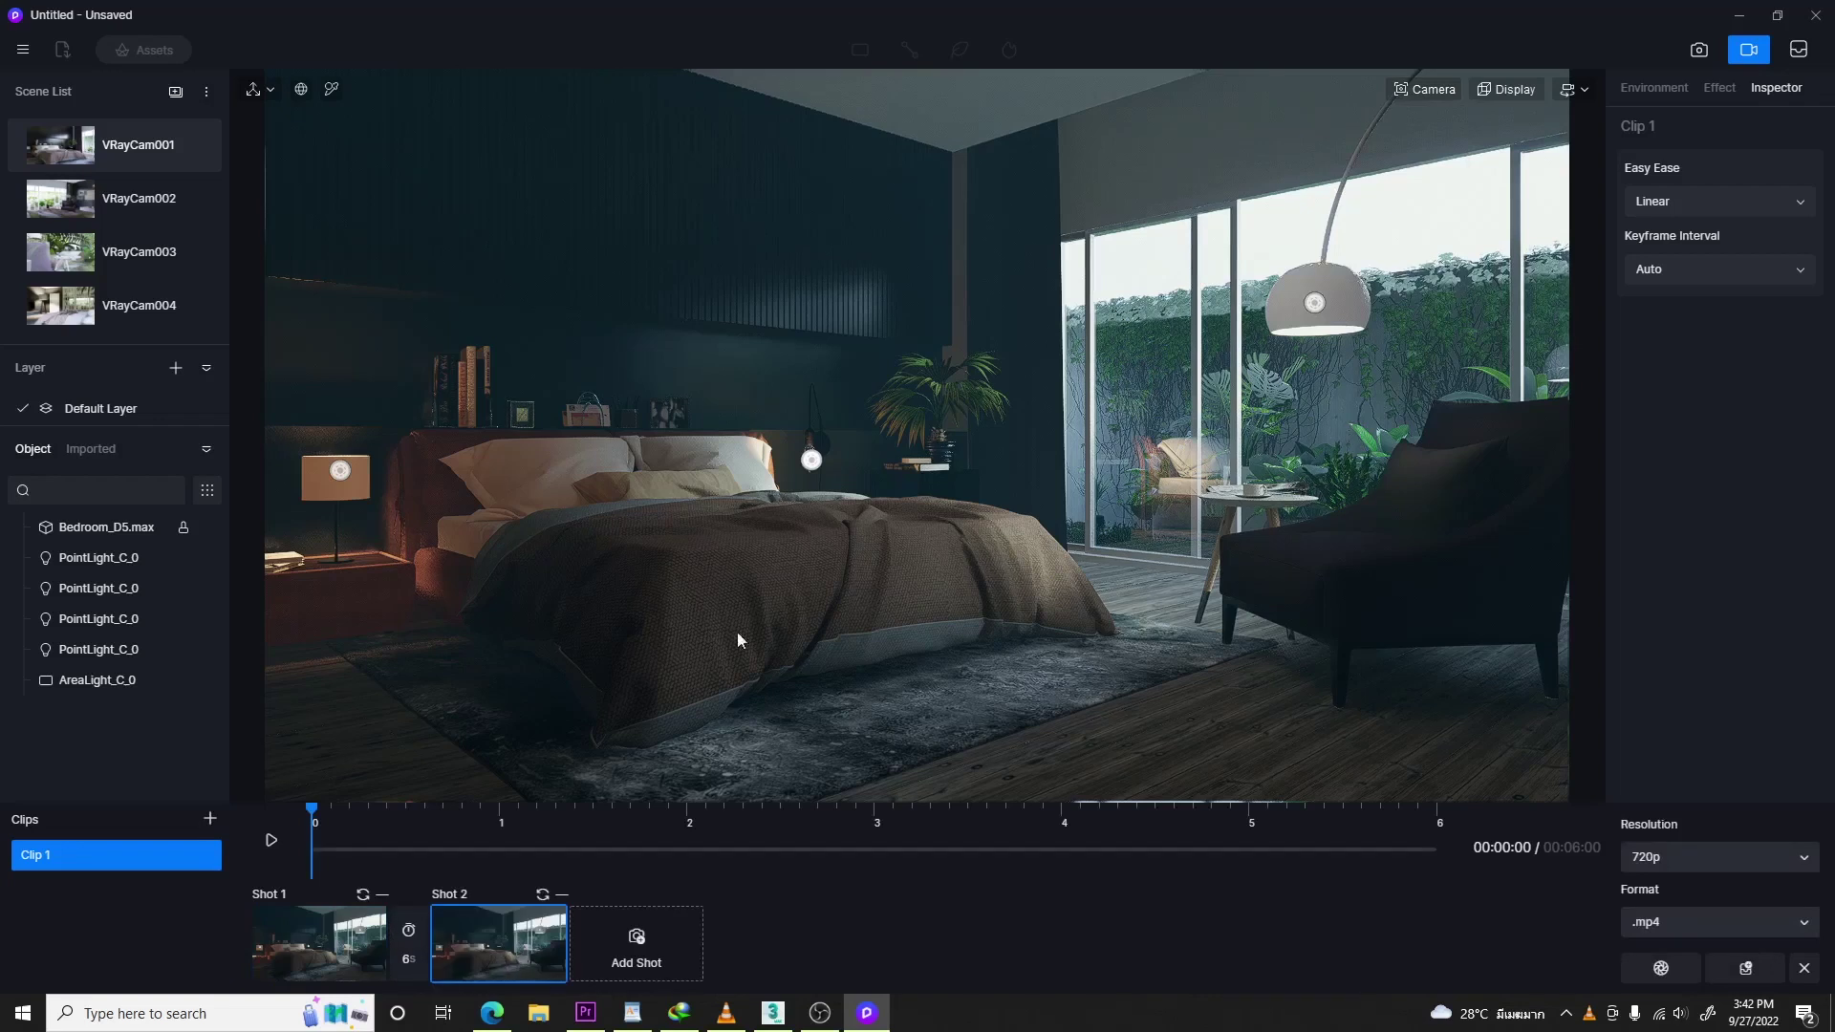
pyautogui.click(563, 895)
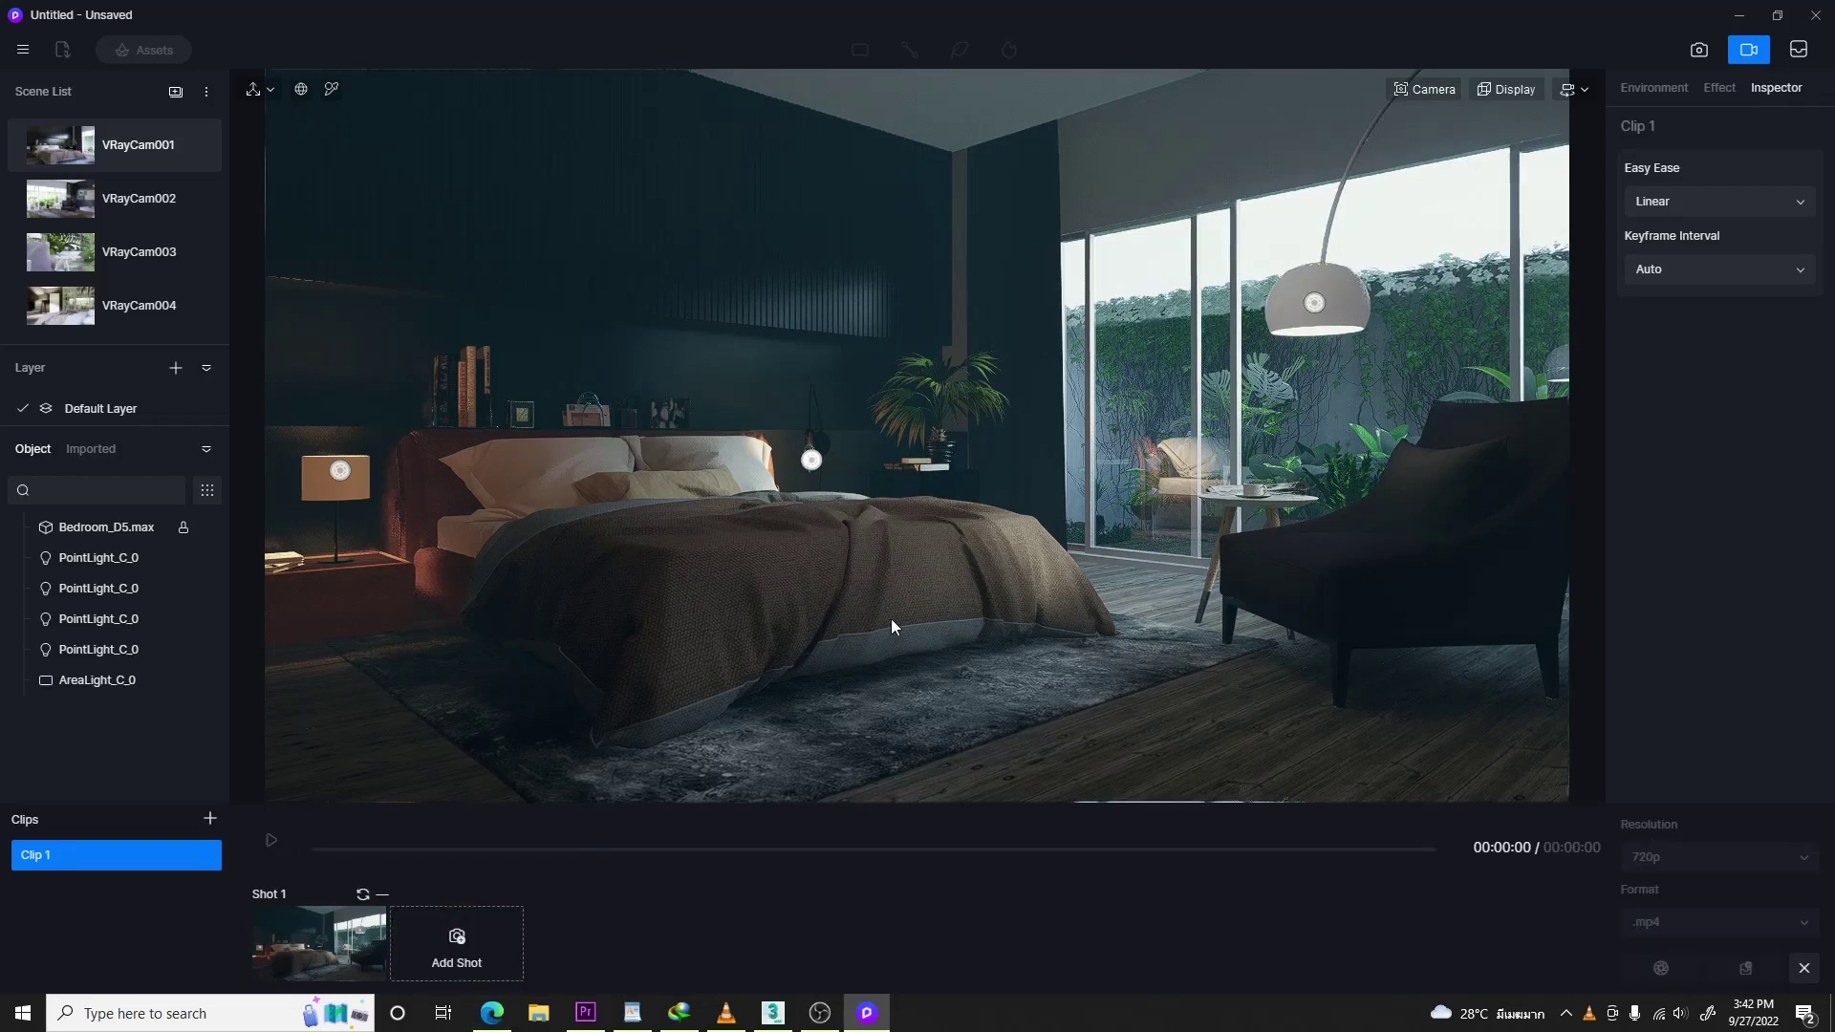
# - Raise the camera to look down over the bed, add this view as Clip 1's second shot, and play the clip
pyautogui.press('q')
pyautogui.press('e')
pyautogui.press('e')
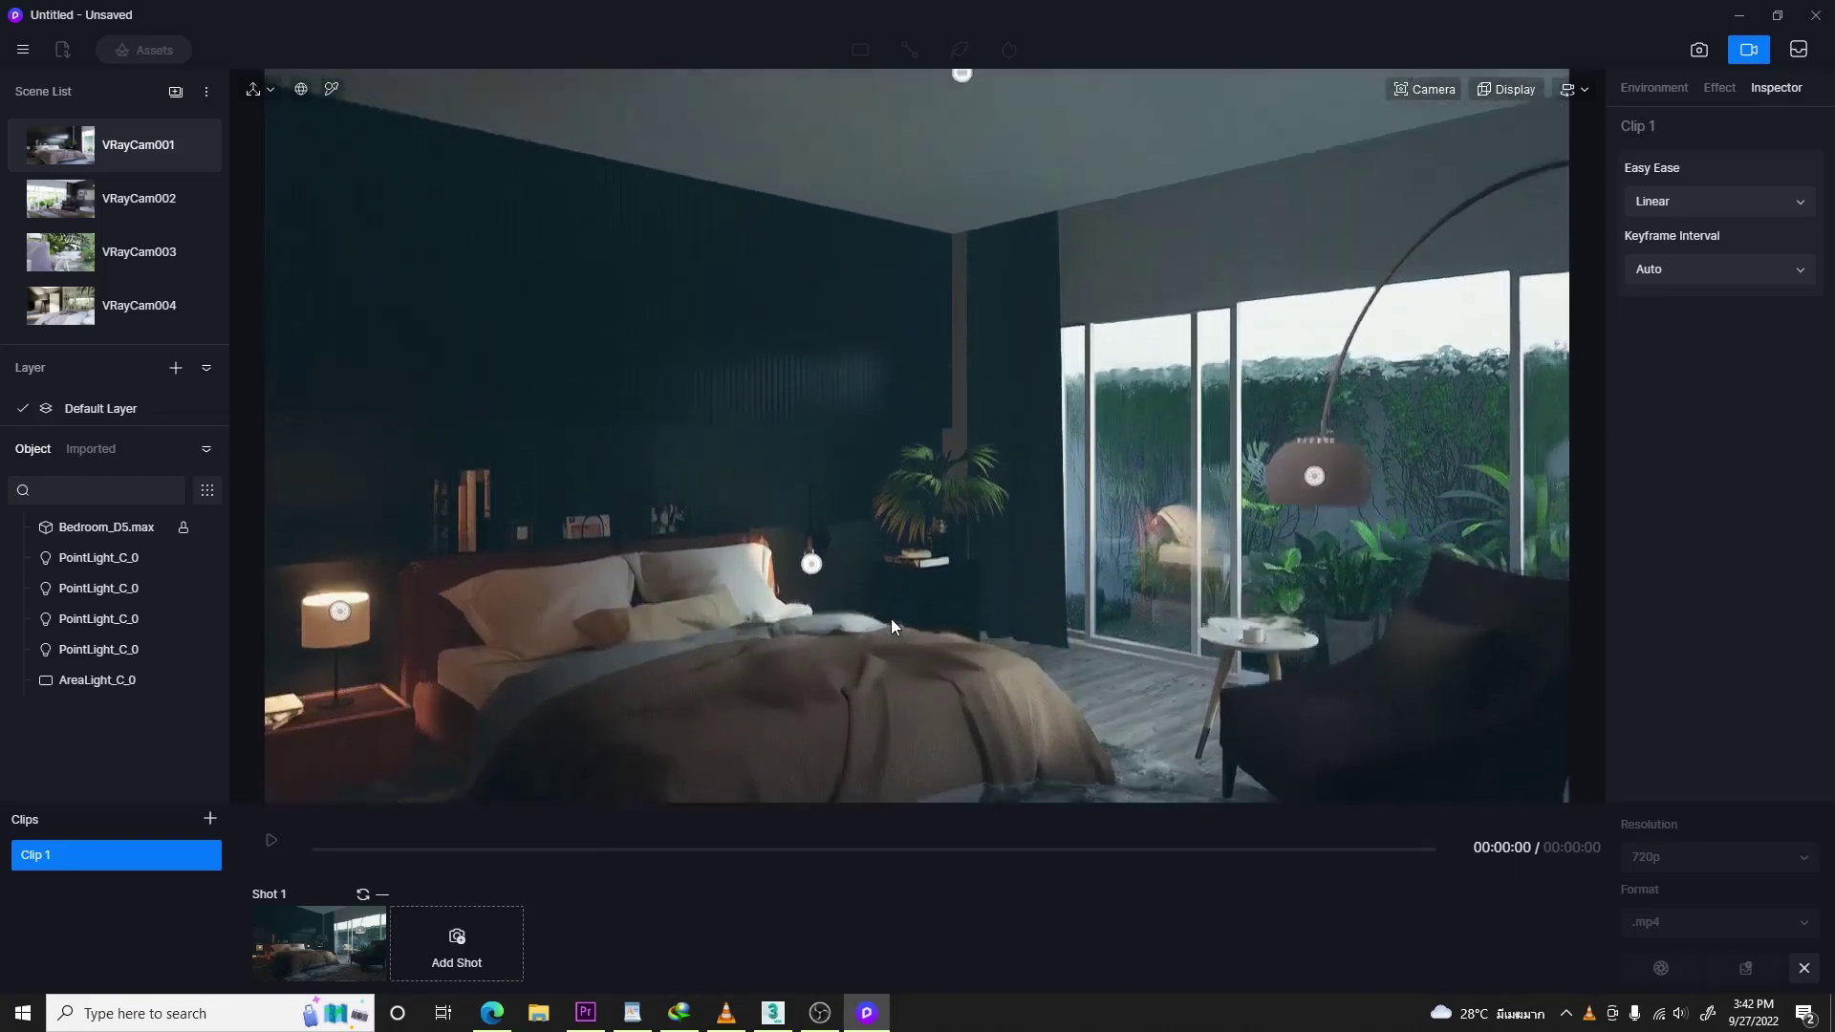
pyautogui.click(442, 951)
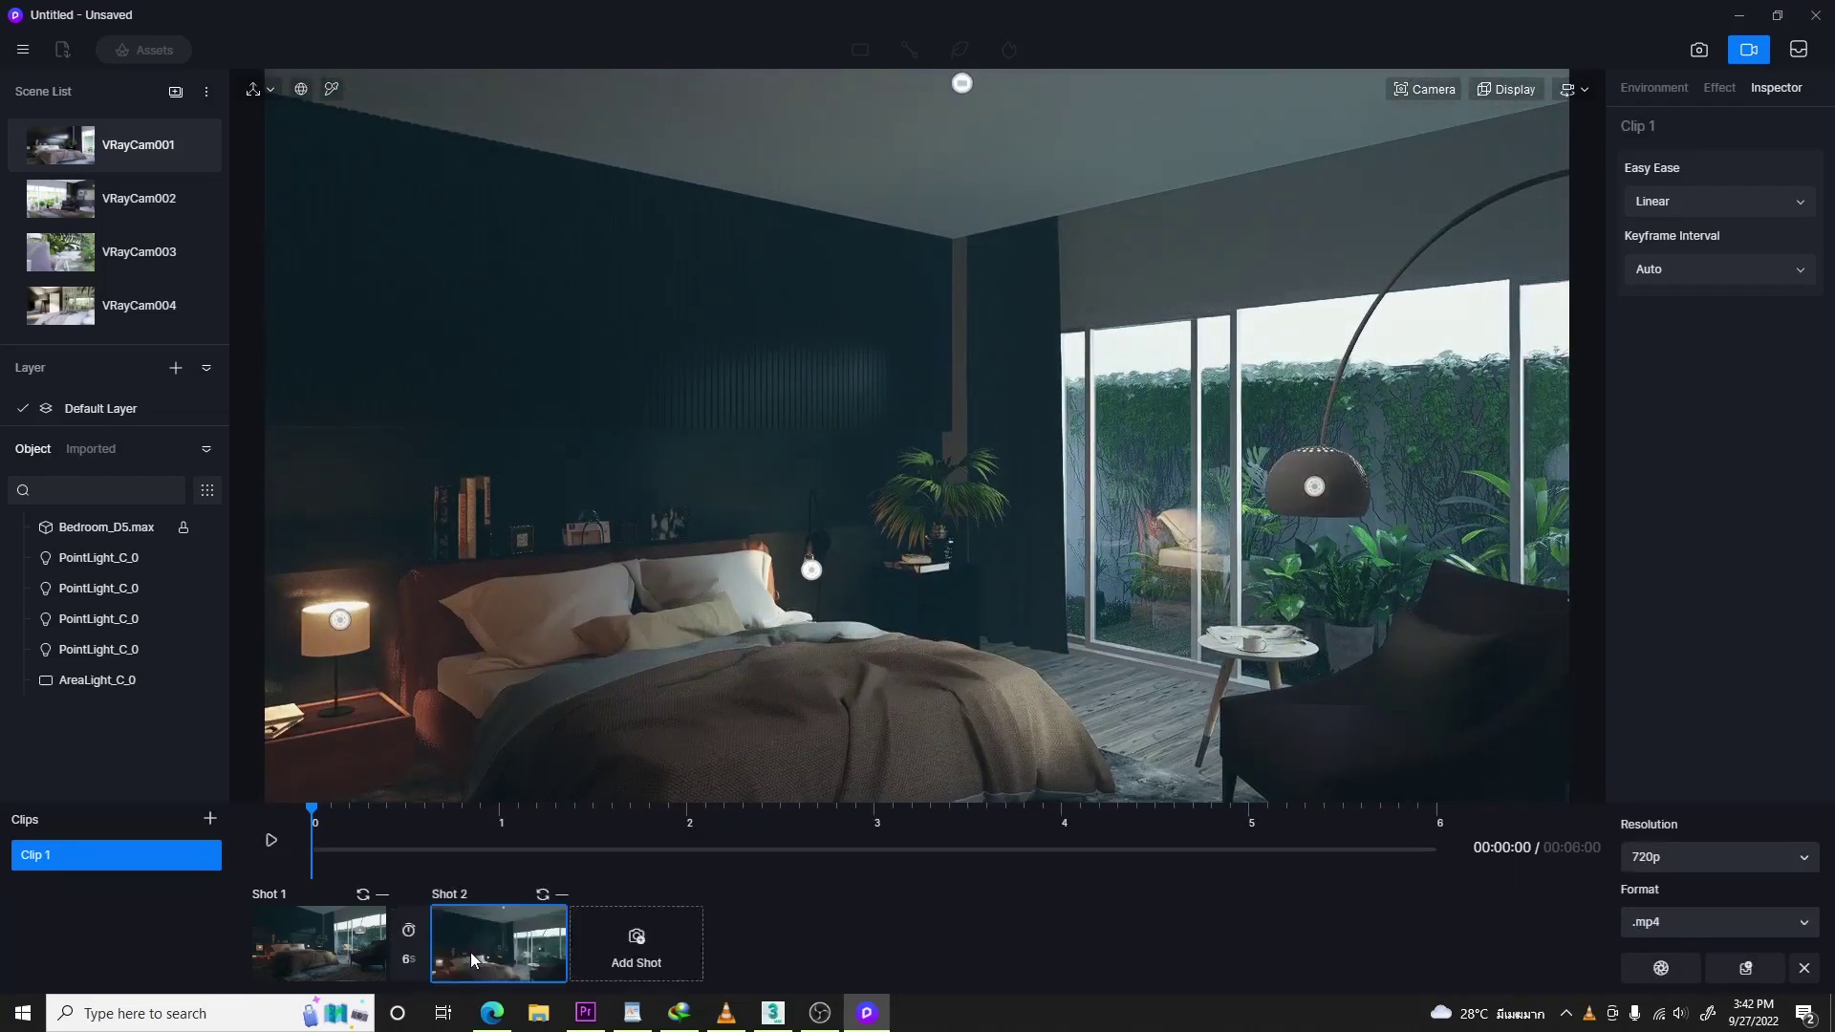
pyautogui.click(318, 951)
pyautogui.click(272, 839)
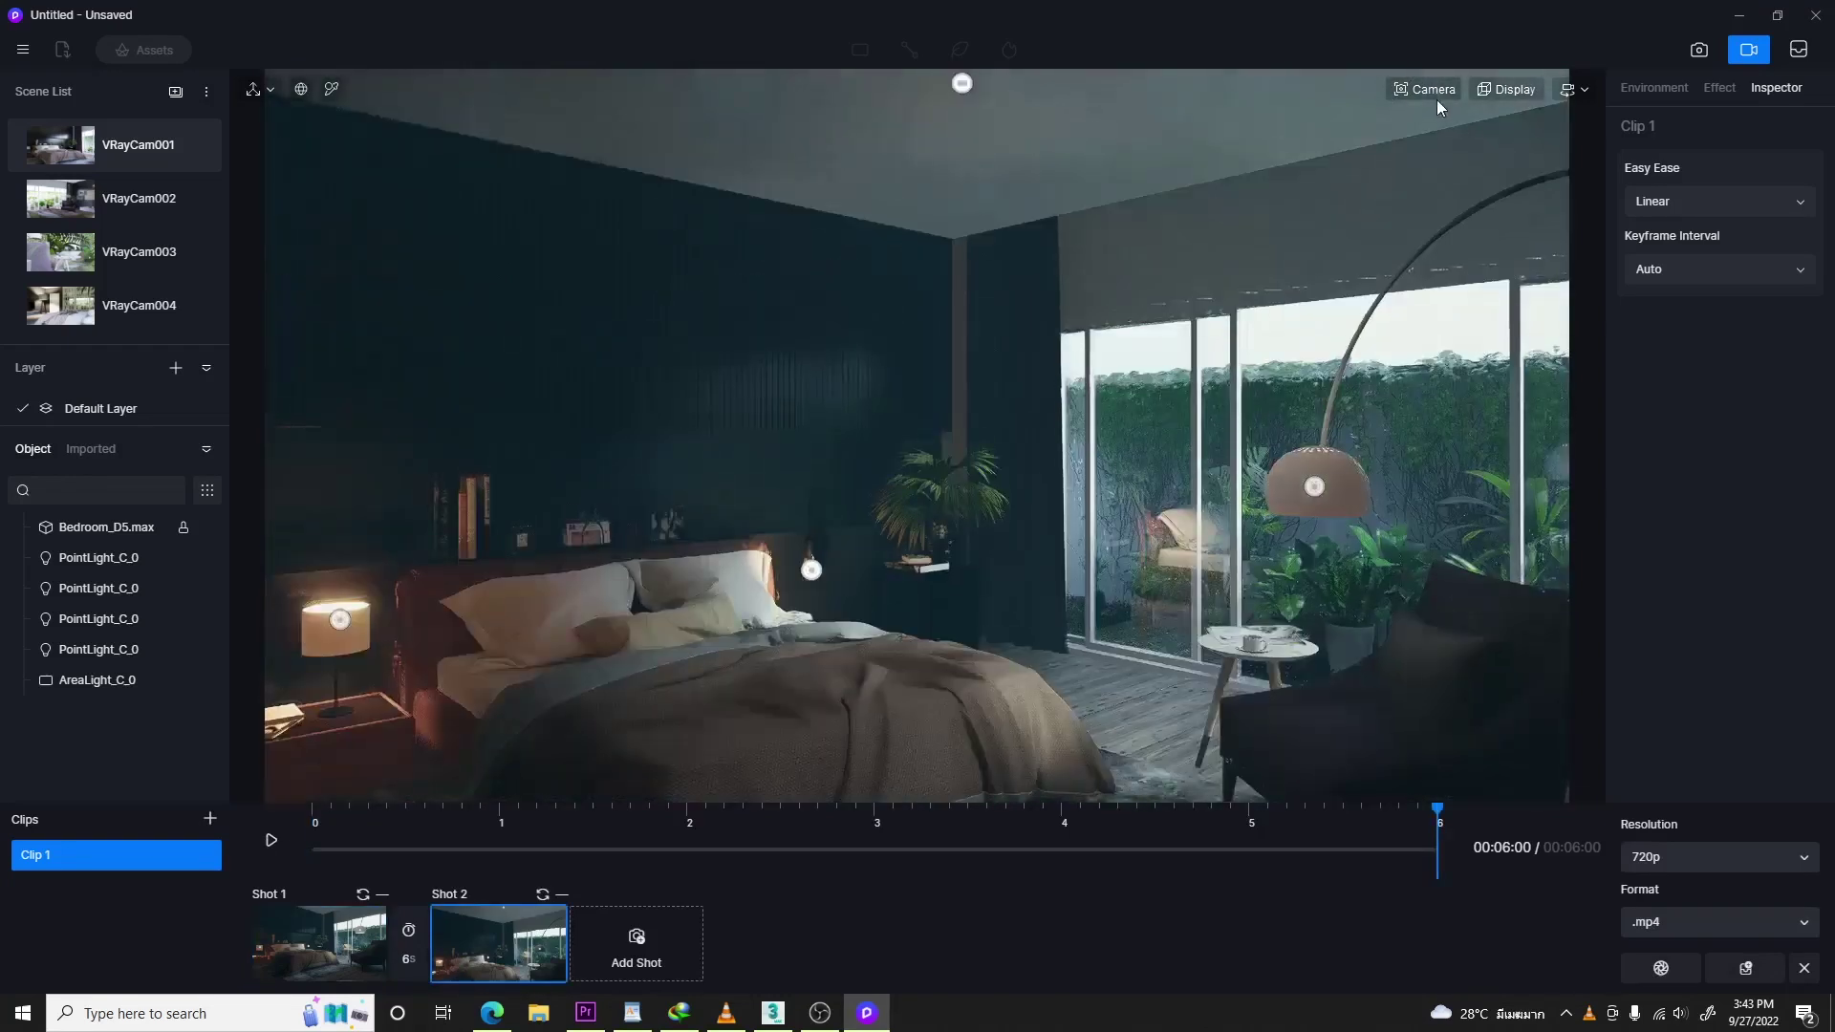
# - Switch the camera to the F8 view mode and update Shot 2 with it
pyautogui.click(1437, 91)
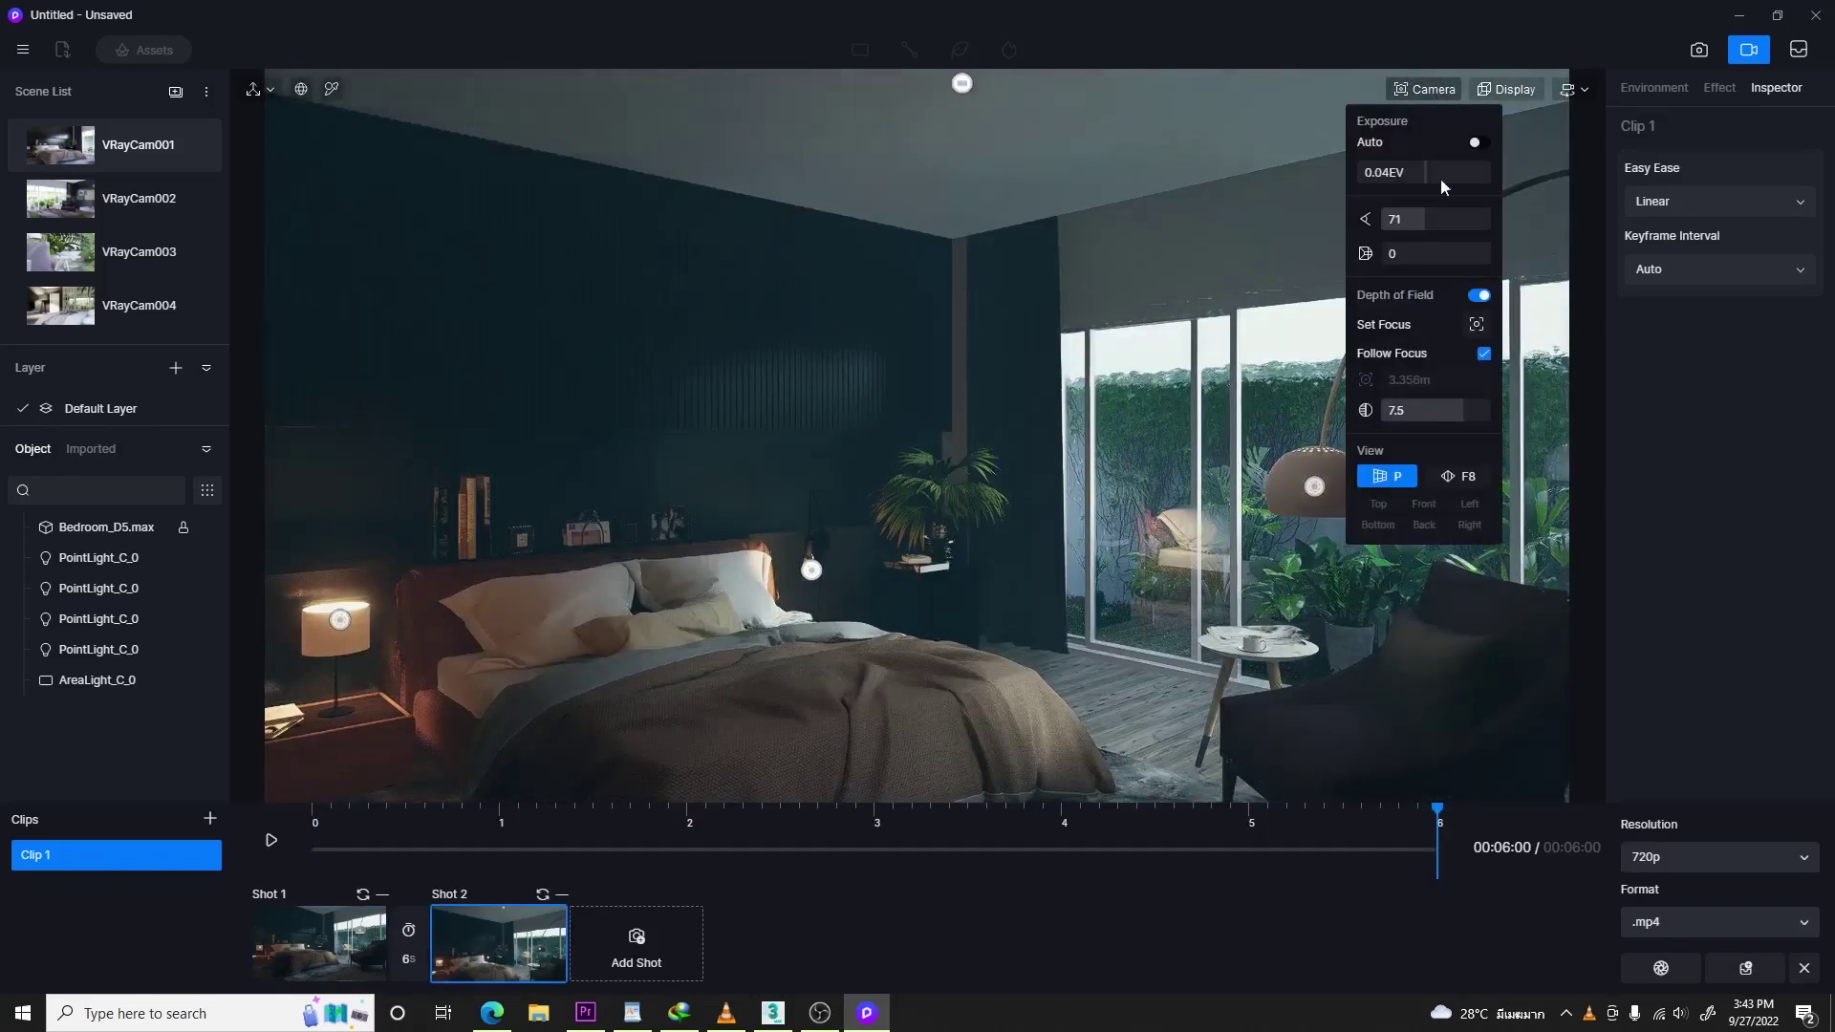
pyautogui.click(1471, 476)
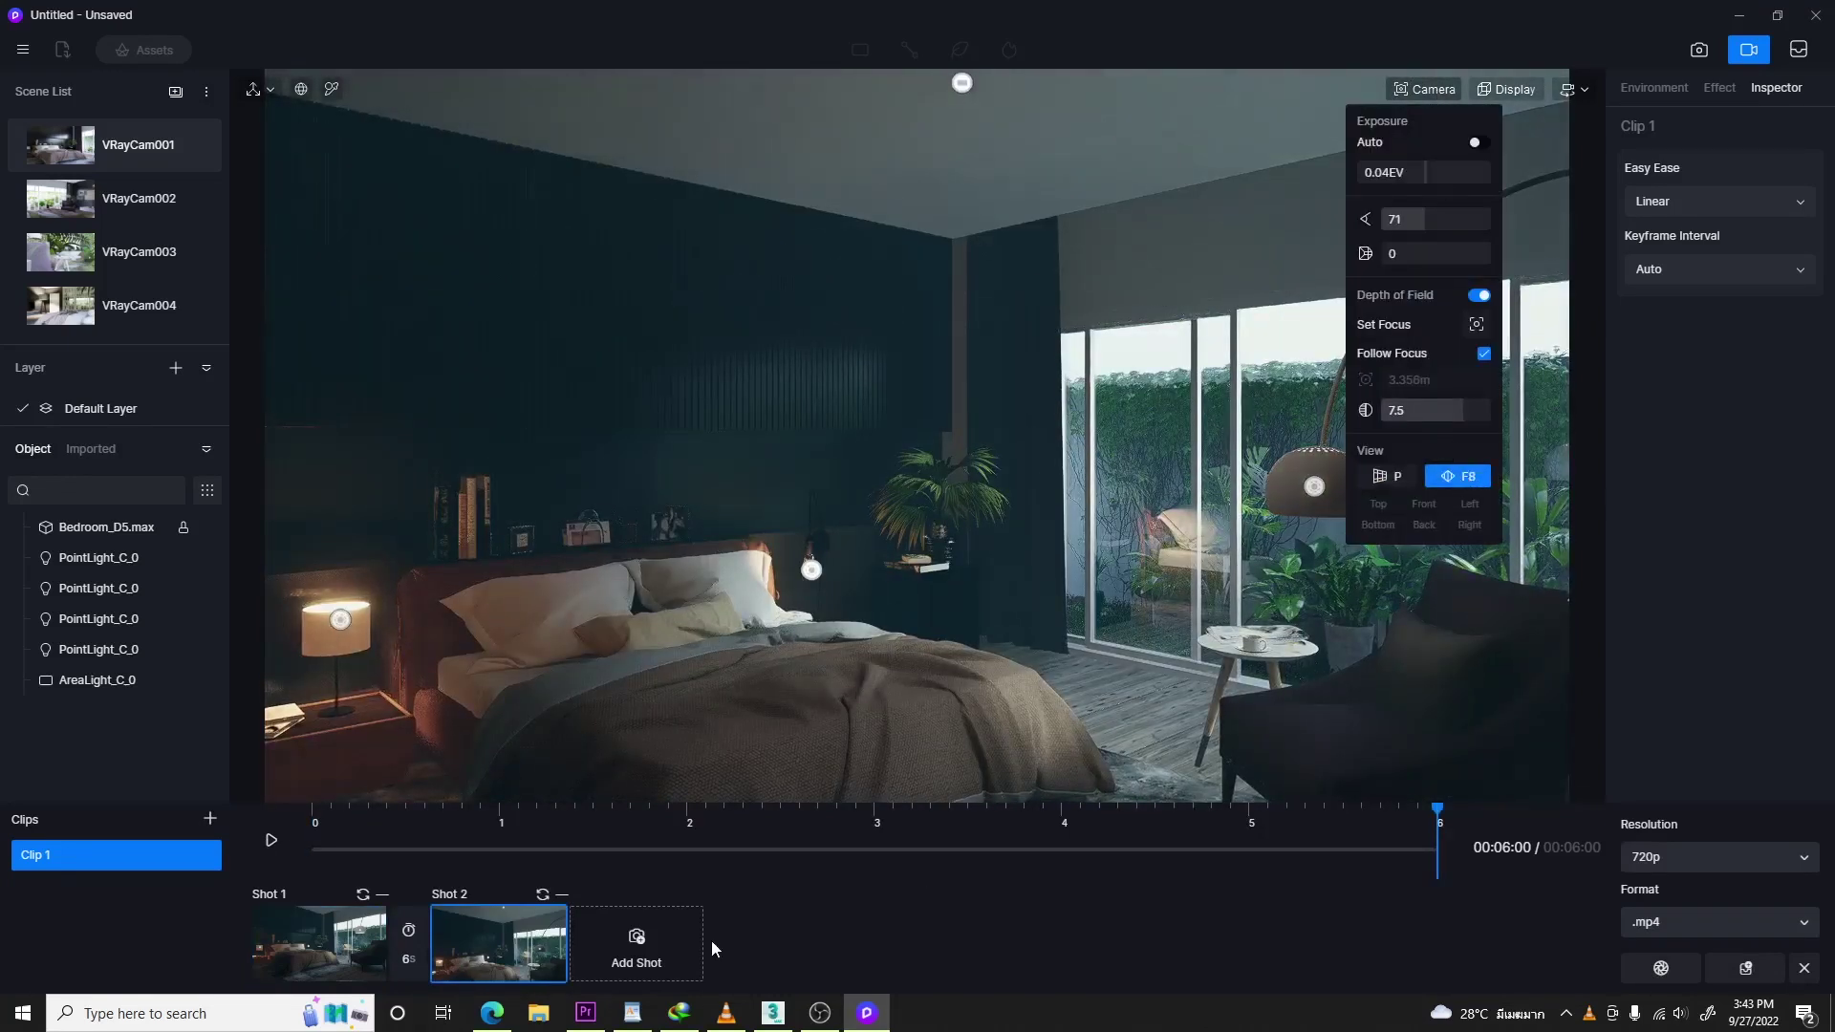
pyautogui.click(543, 897)
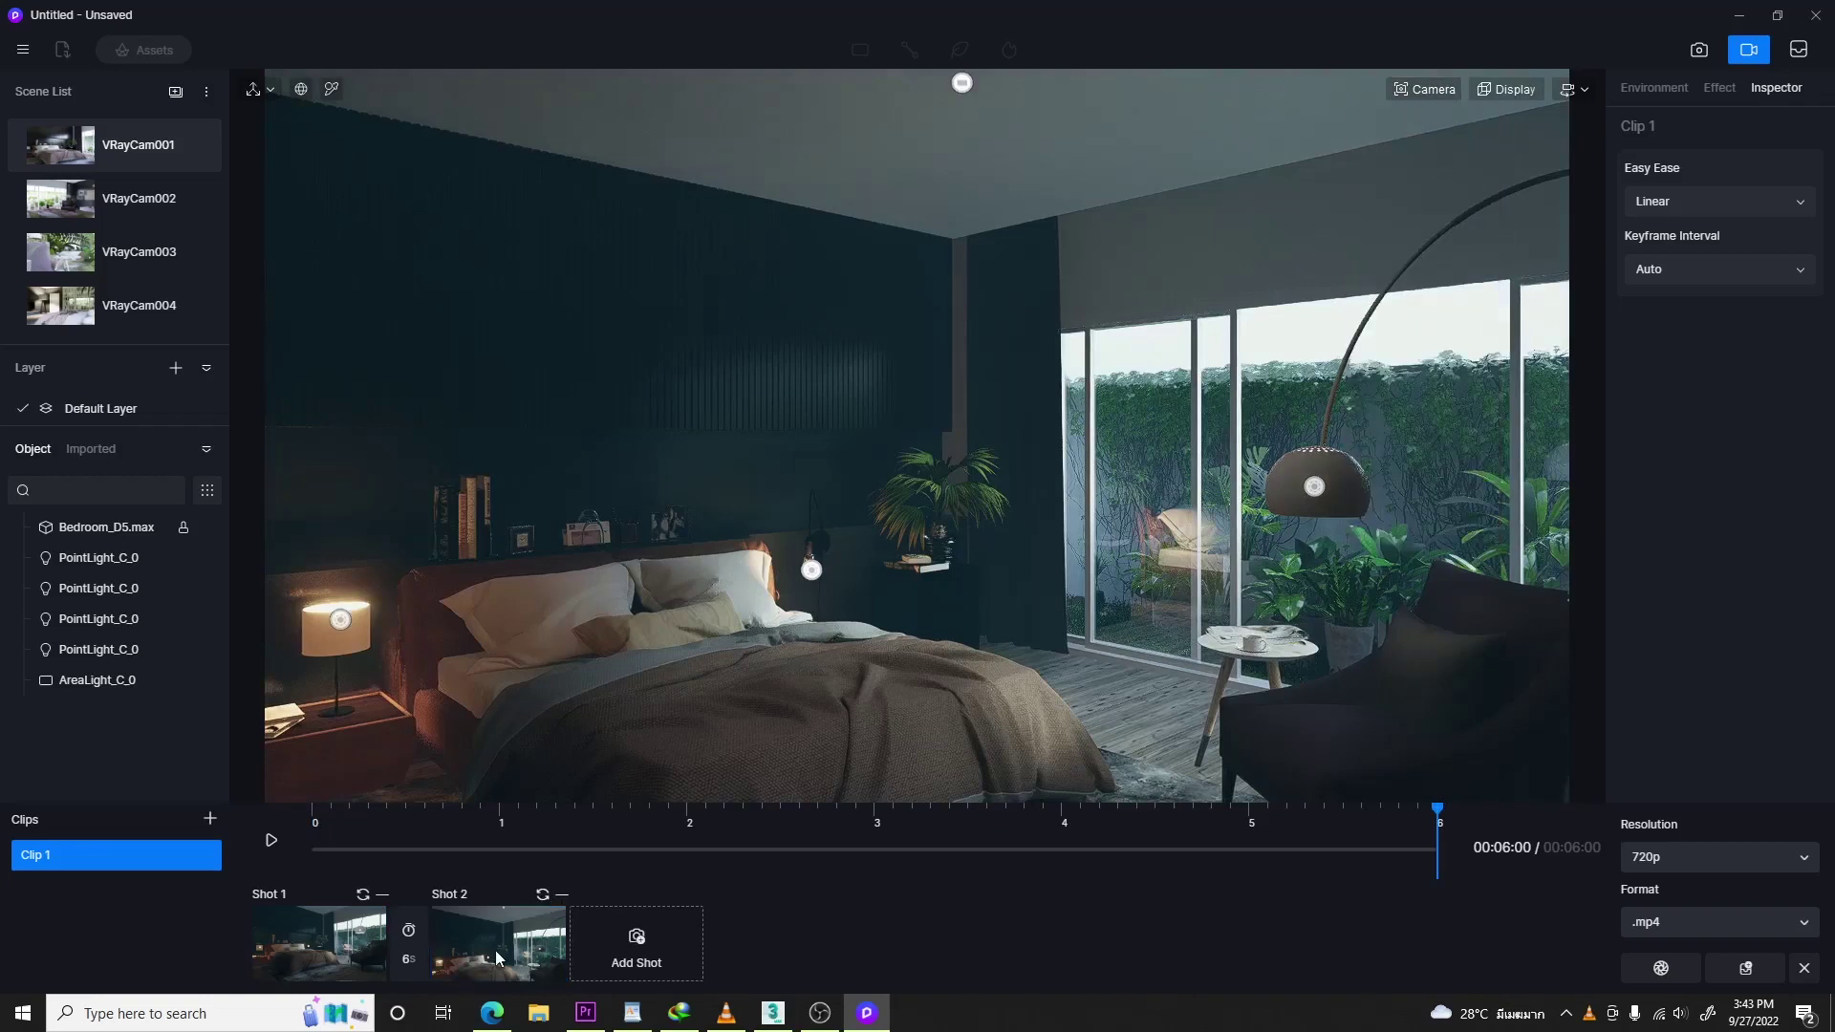
# - Check the camera settings of Clip 1's shots and play the clip from Shot 1
pyautogui.click(1403, 90)
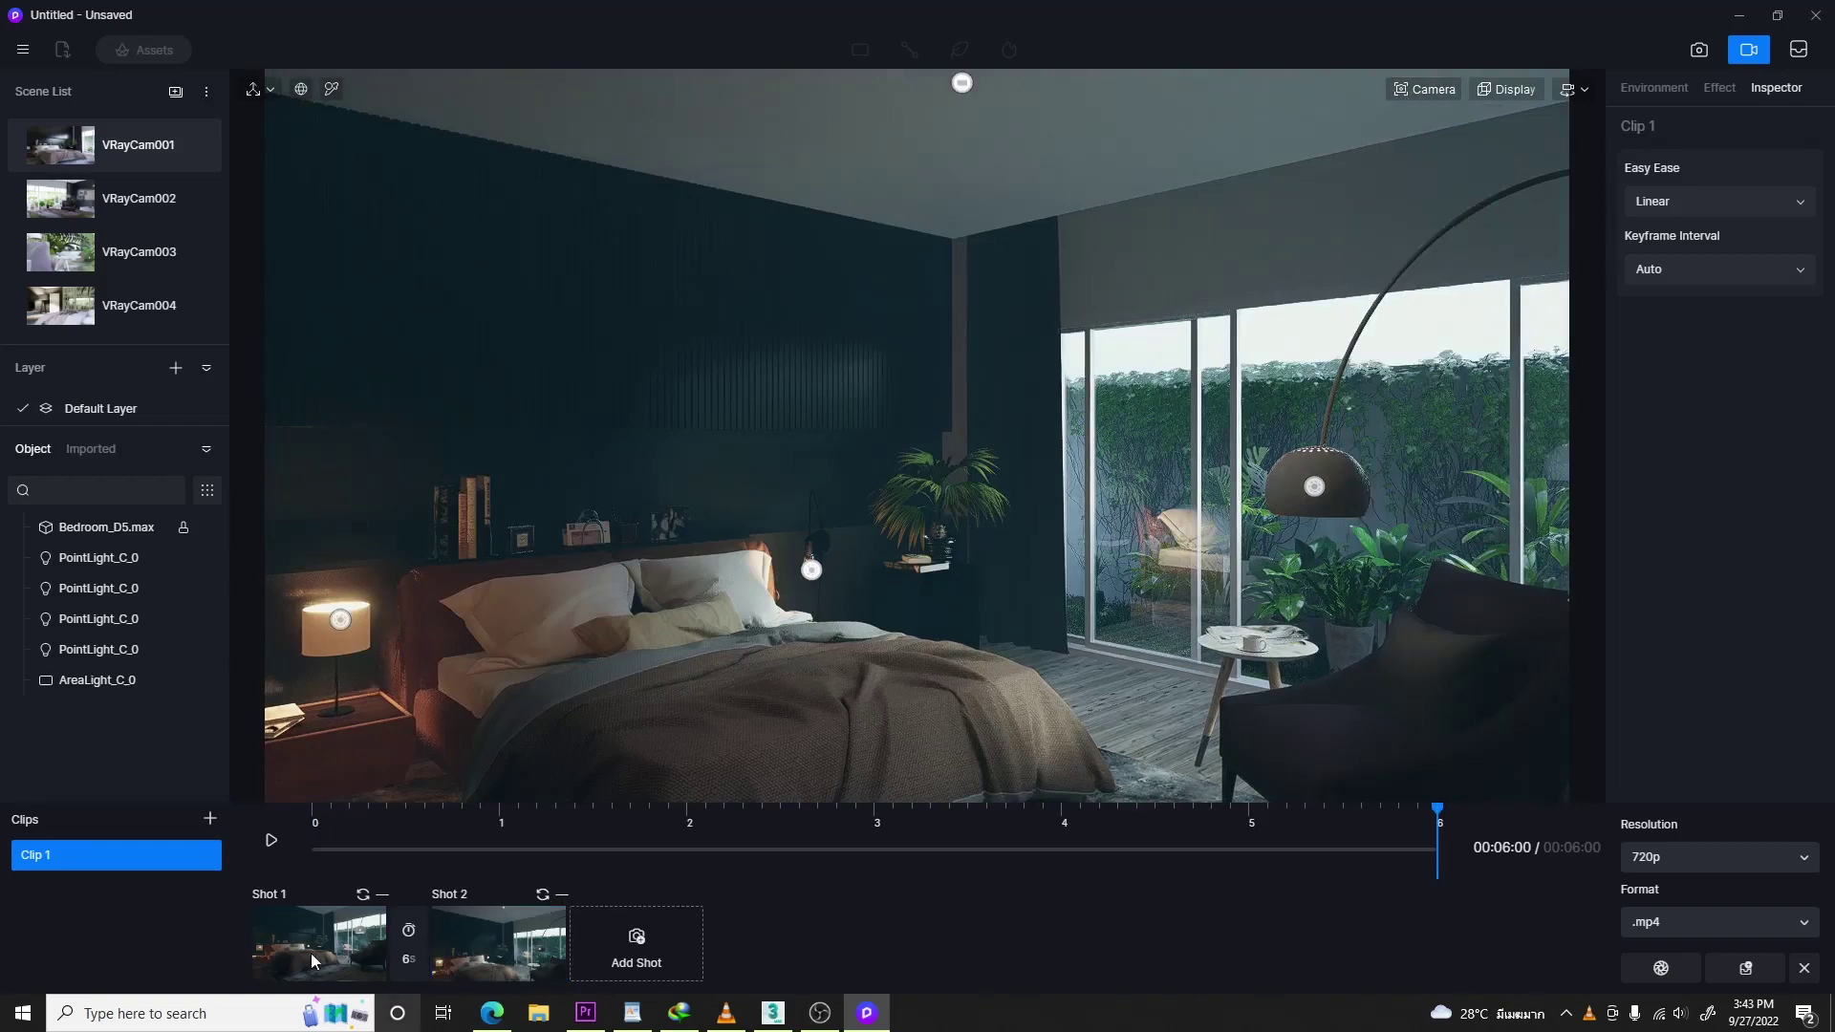
pyautogui.click(313, 956)
pyautogui.click(1447, 88)
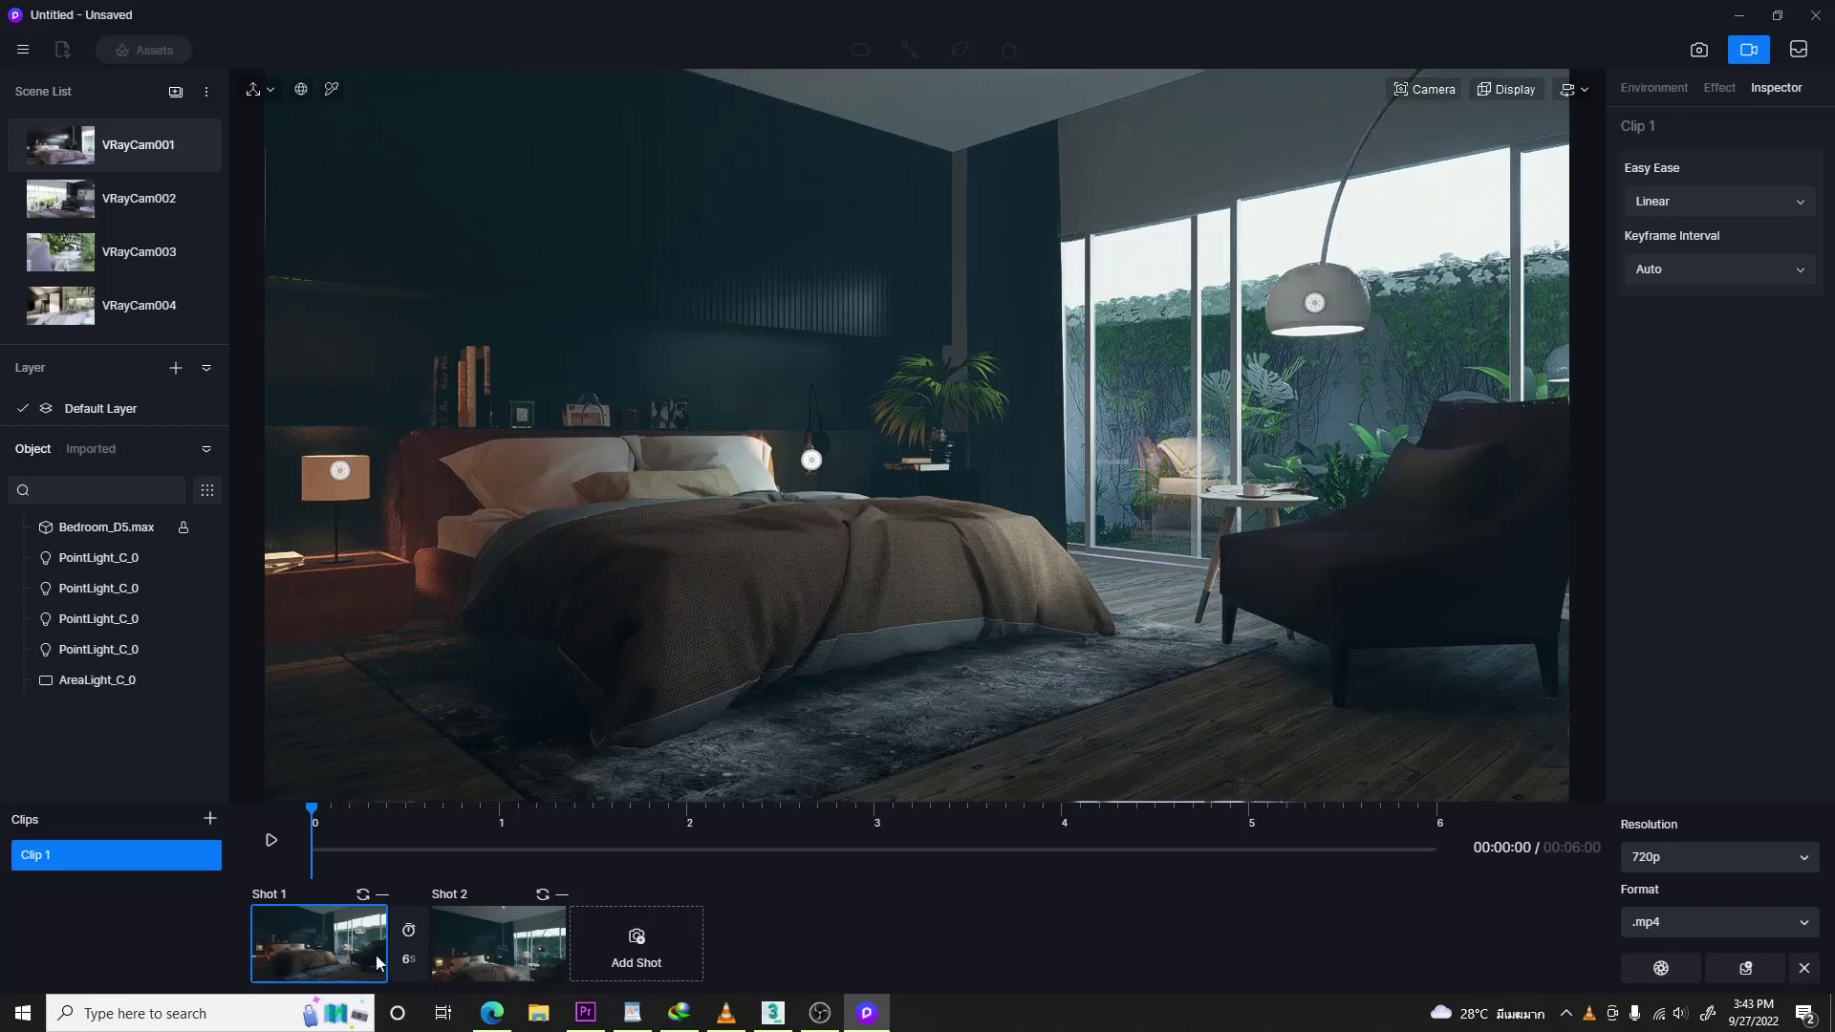
pyautogui.click(271, 843)
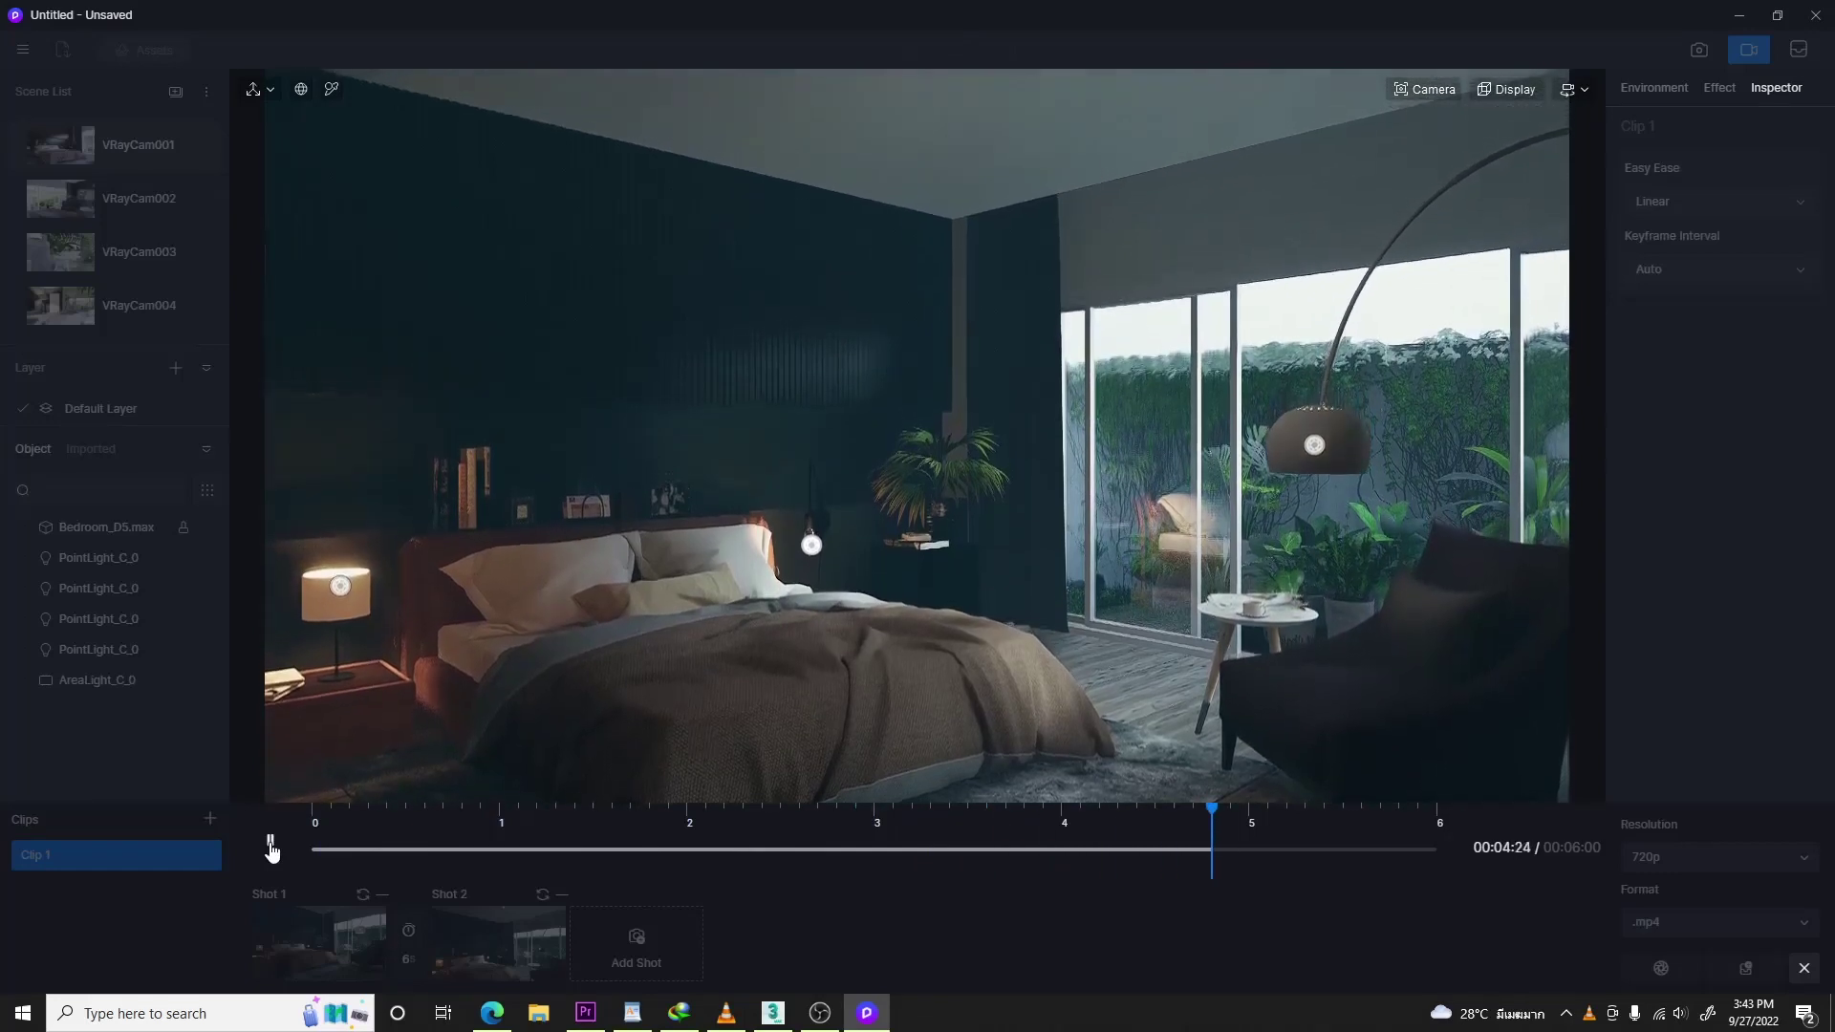
pyautogui.click(270, 844)
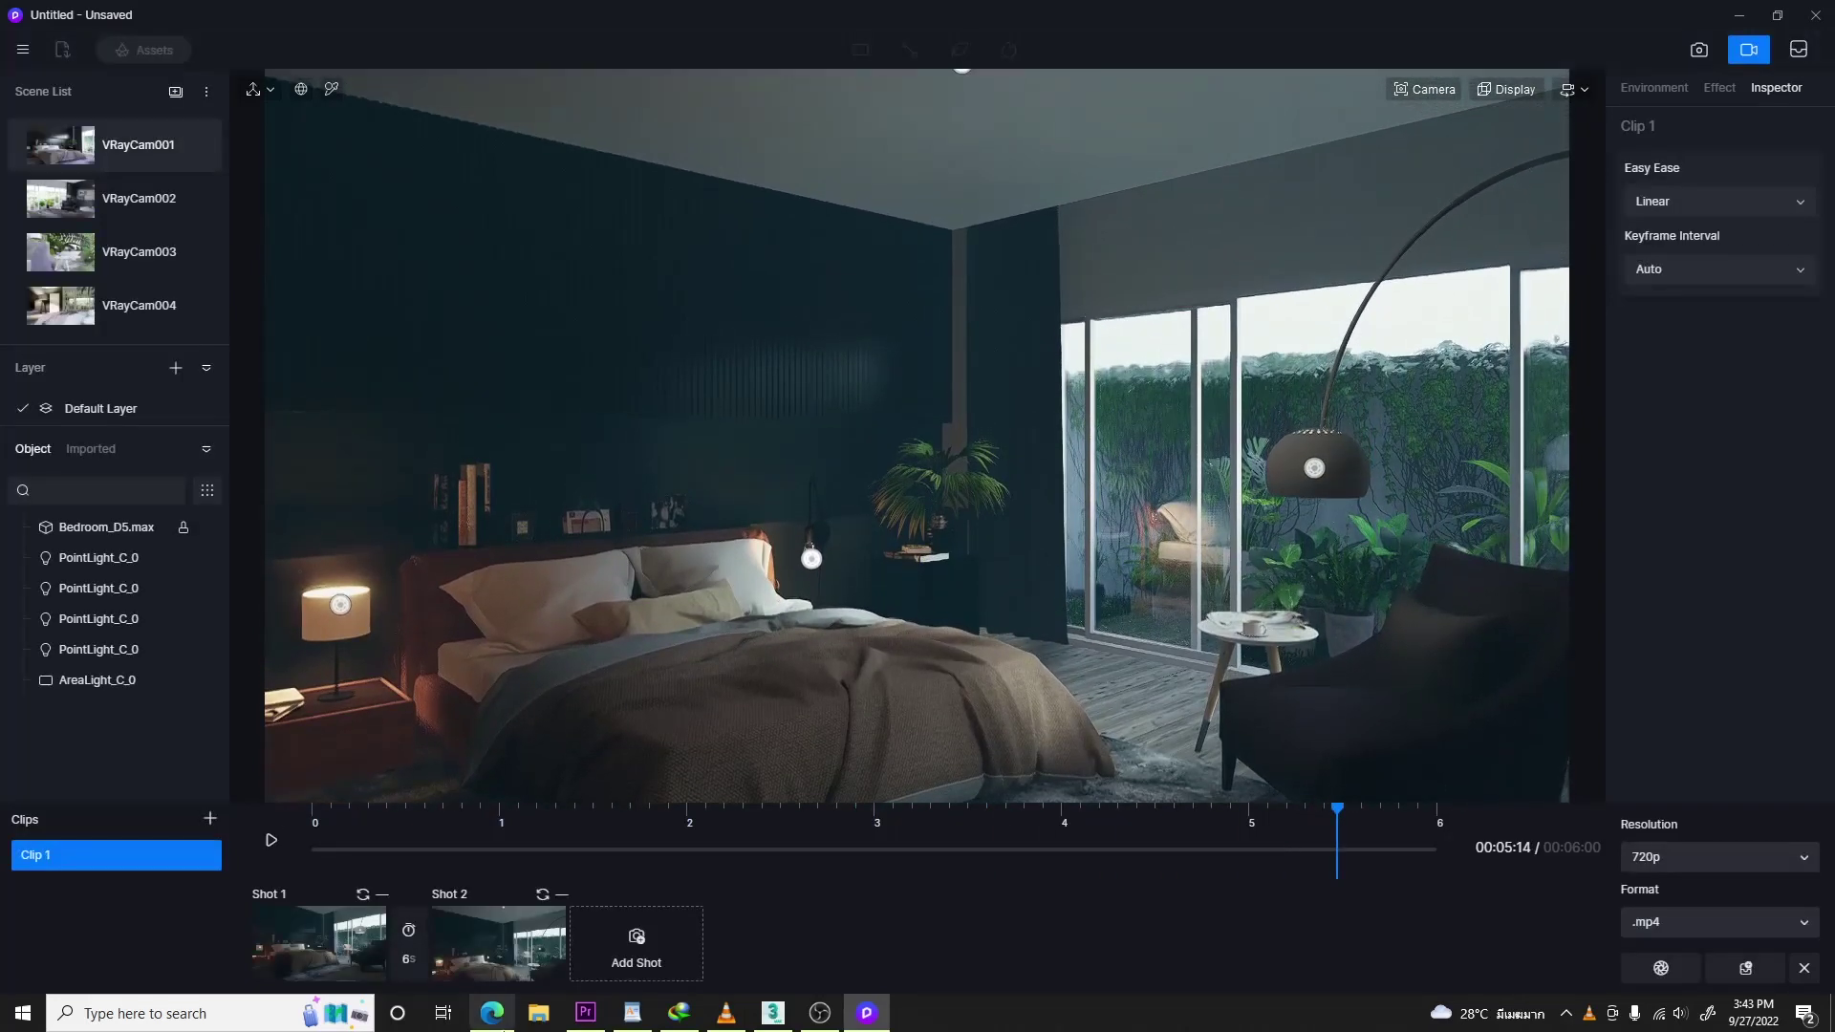
# - Keyframe the bedside table lamp, the hanging bulb and the arc floor lamp switched off at 00:00:00 of Clip 1
pyautogui.click(344, 949)
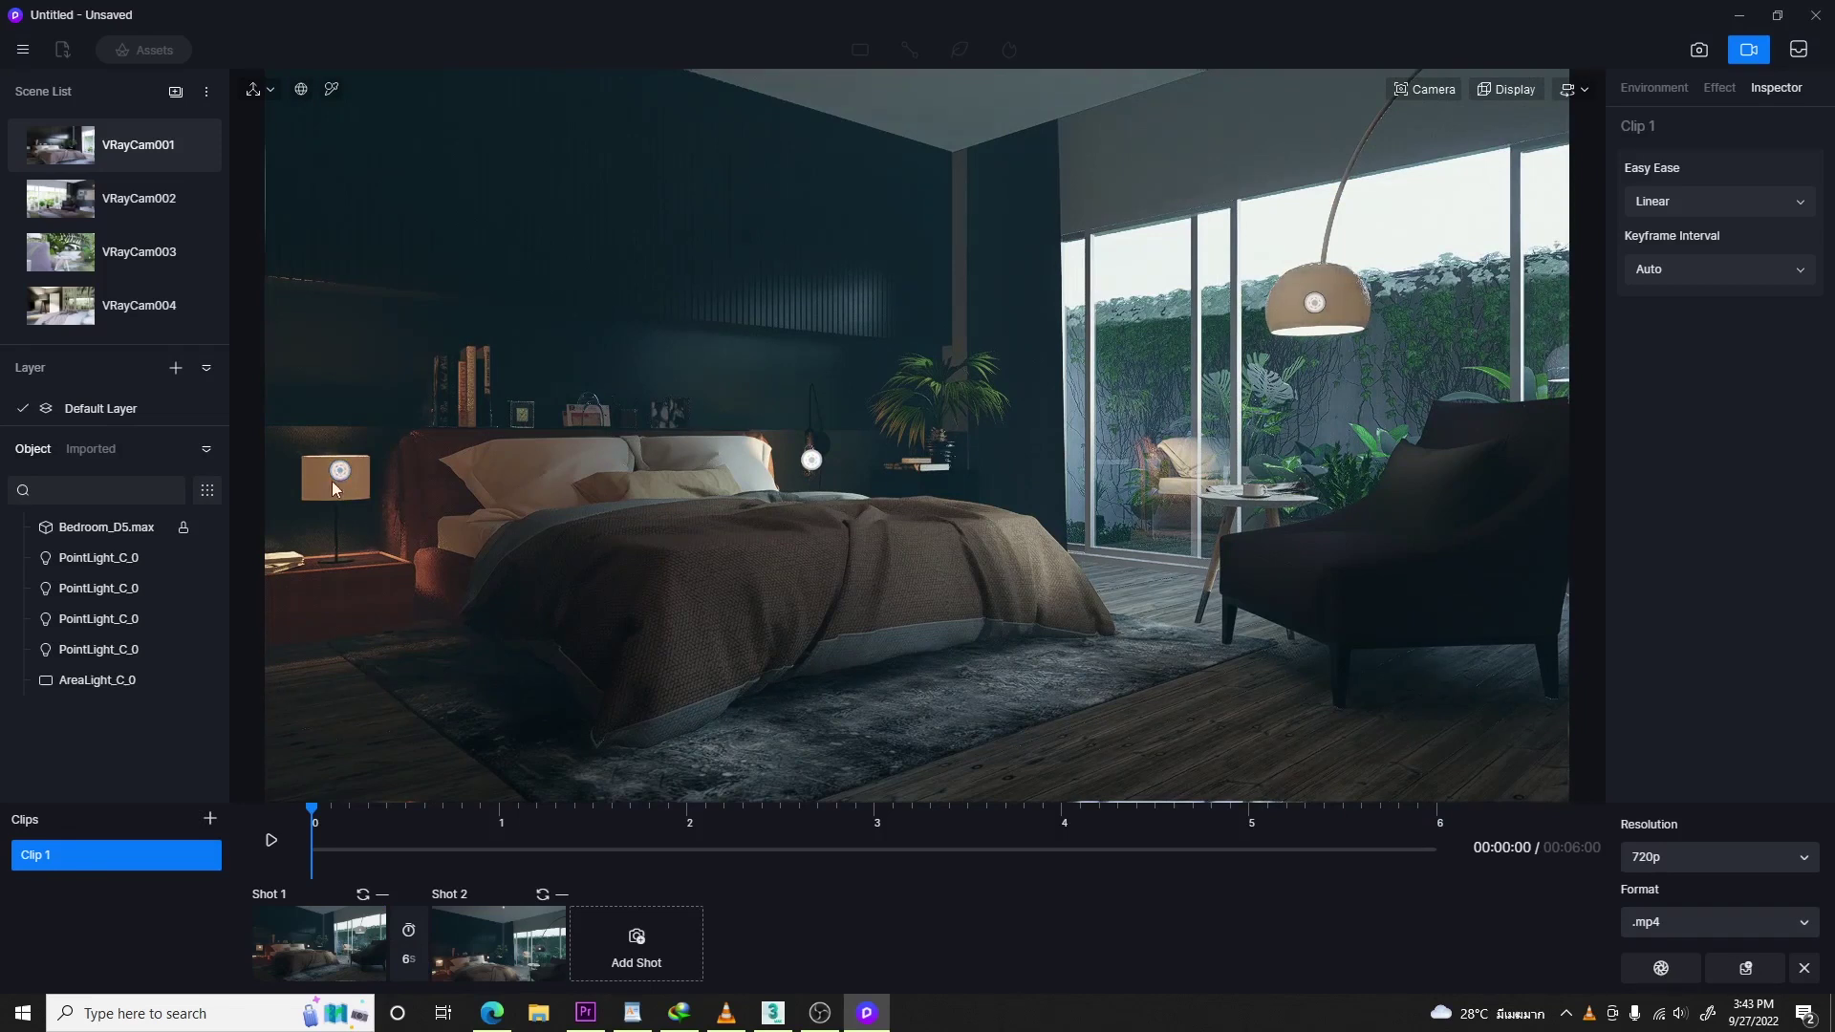
pyautogui.click(339, 472)
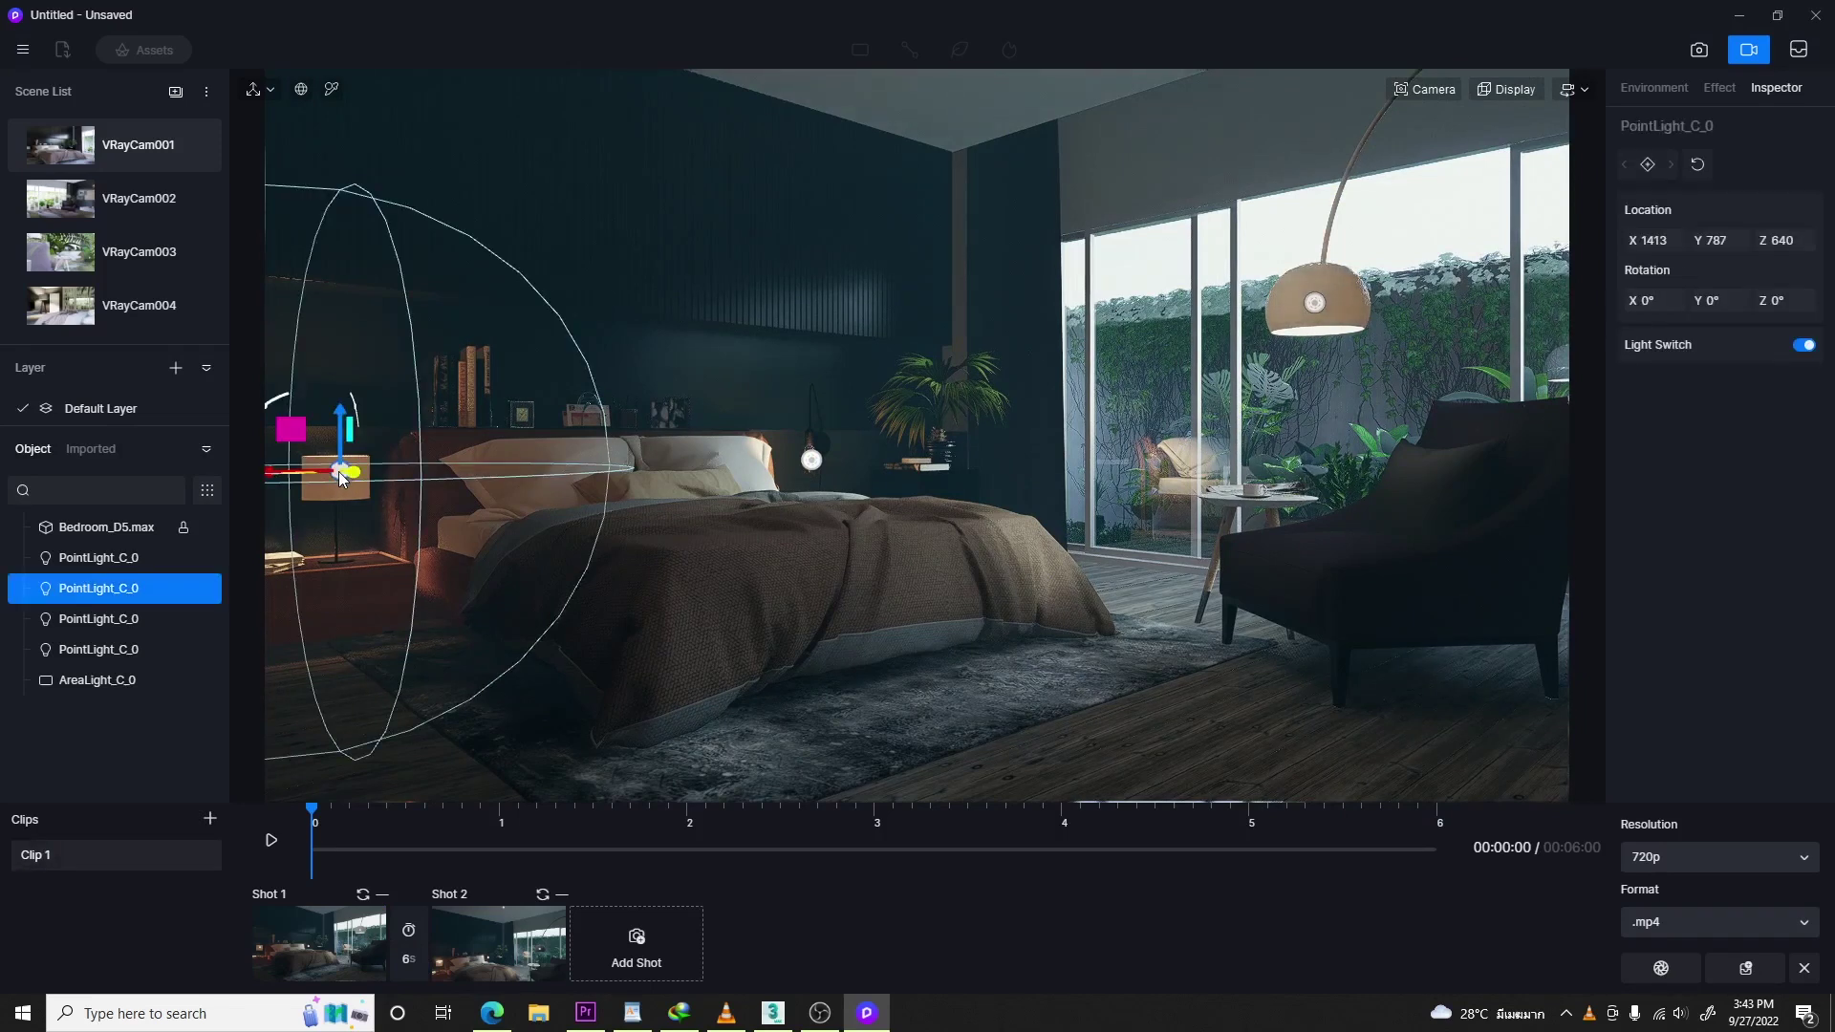
pyautogui.click(1801, 346)
pyautogui.moveTo(358, 806); pyautogui.dragTo(311, 805)
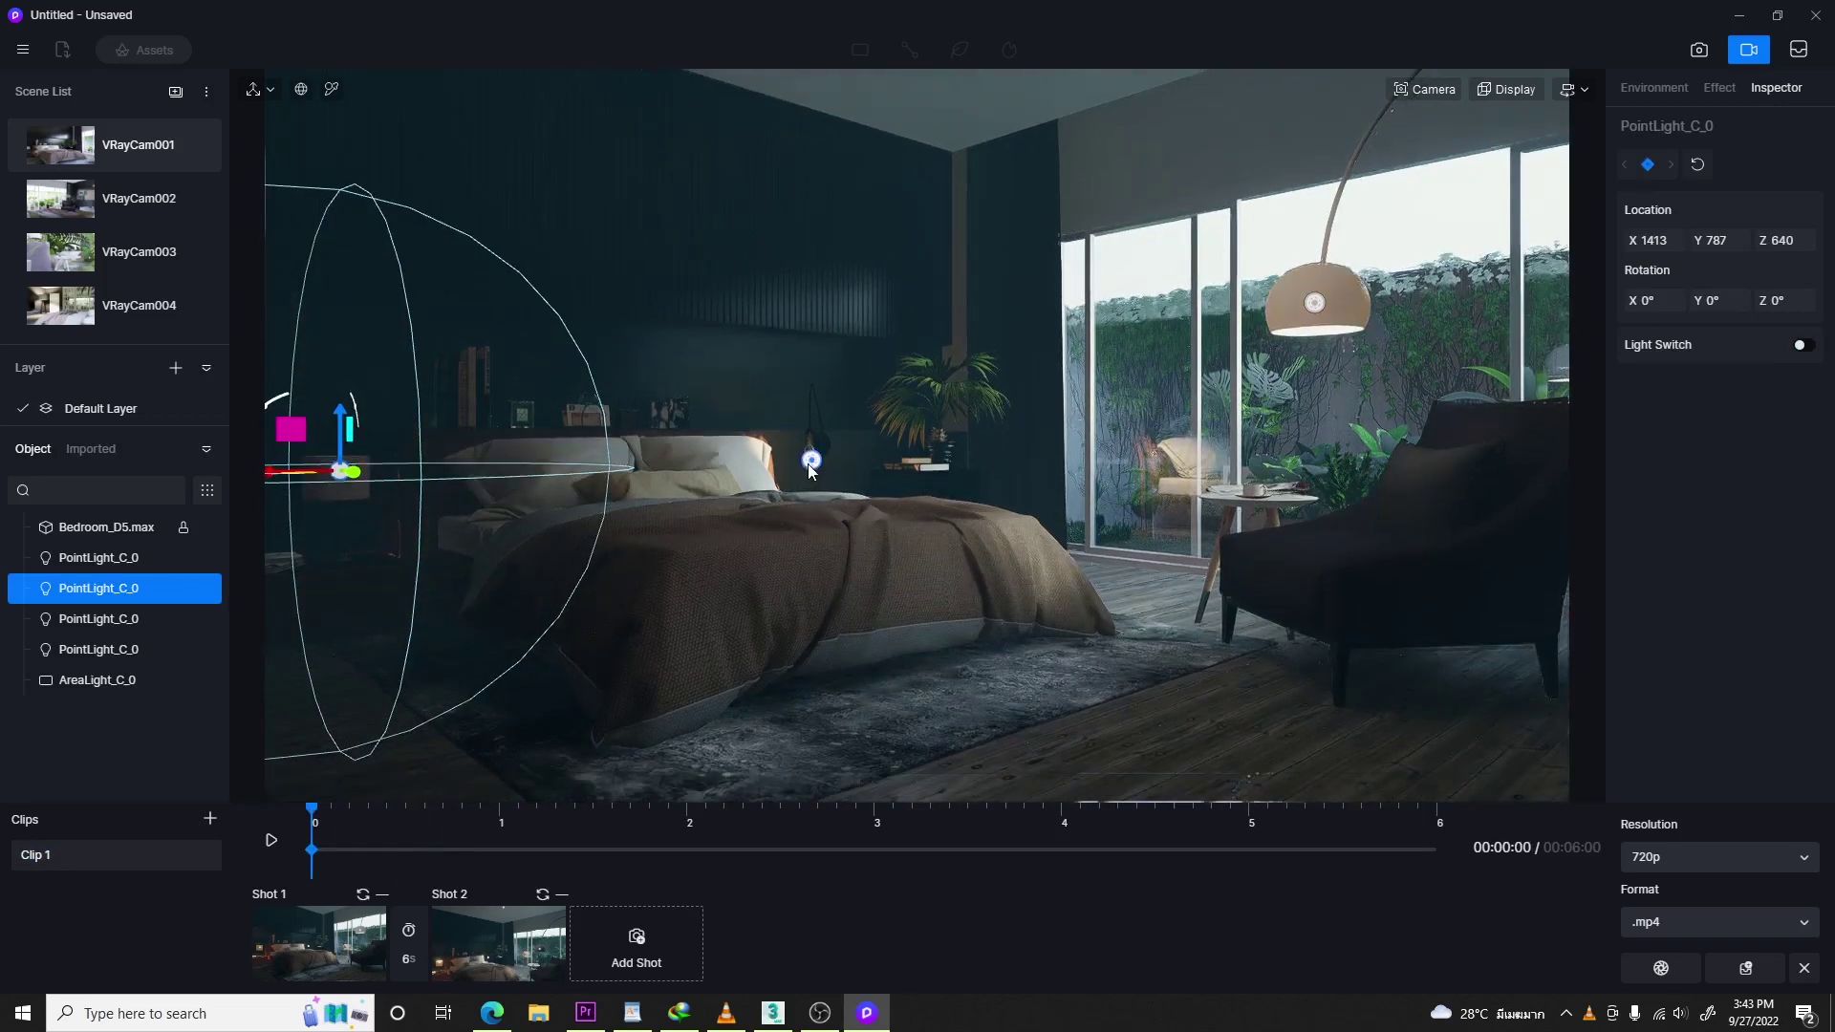
pyautogui.click(808, 462)
pyautogui.click(1803, 346)
pyautogui.click(1801, 346)
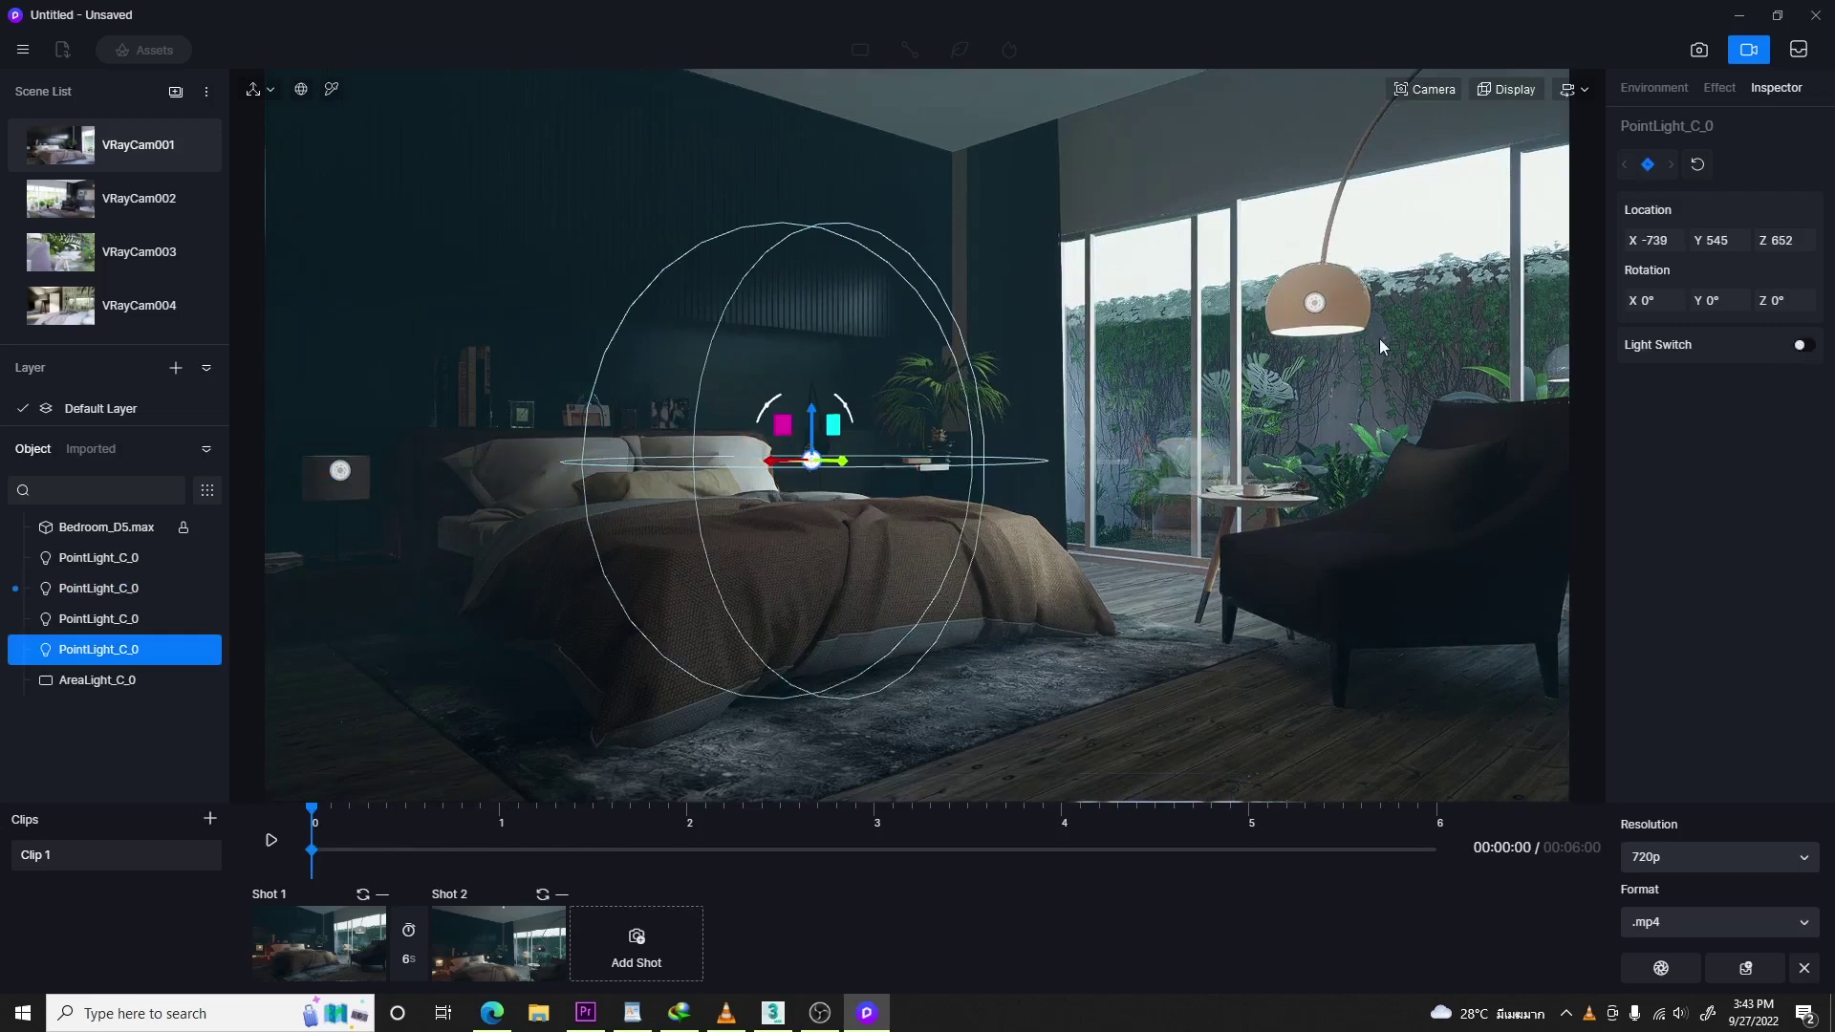
pyautogui.click(1315, 304)
pyautogui.click(1804, 346)
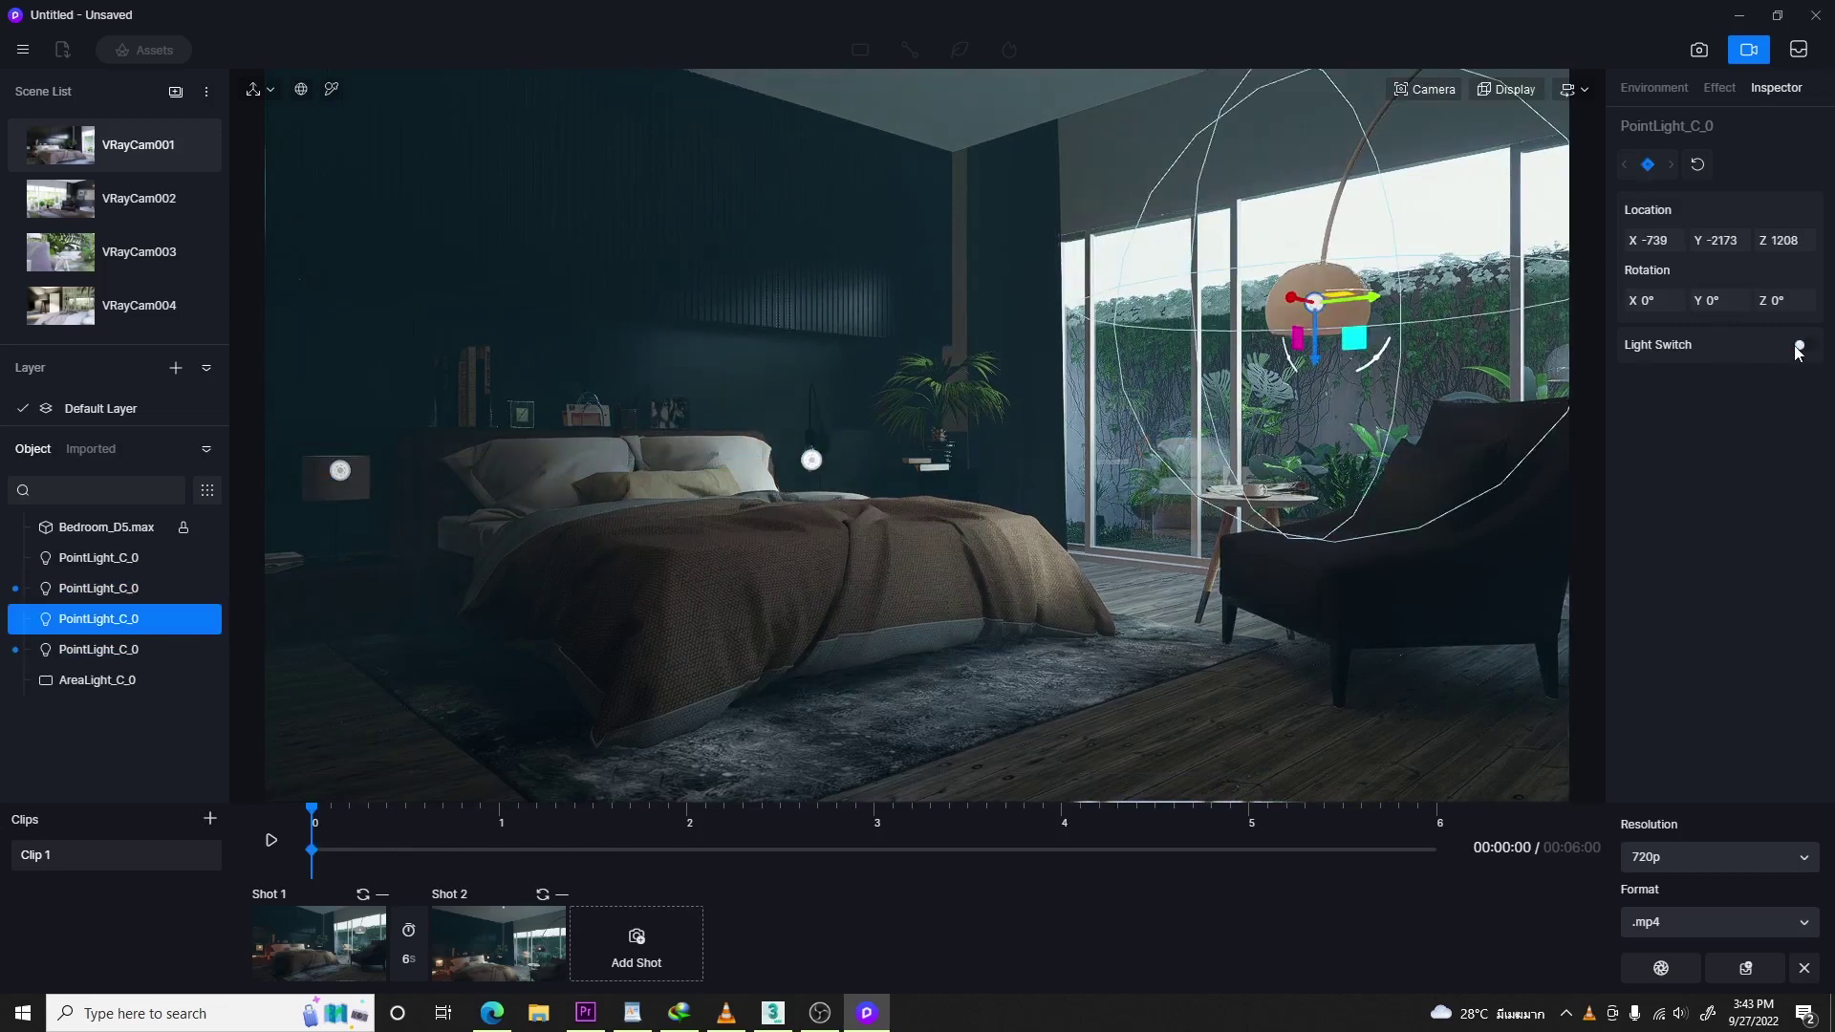
# - Keyframe the lights on in turn: table lamp at 00:00:26, hanging bulb at 00:01:05, arc floor lamp at 00:01:13
pyautogui.moveTo(313, 812); pyautogui.dragTo(472, 812)
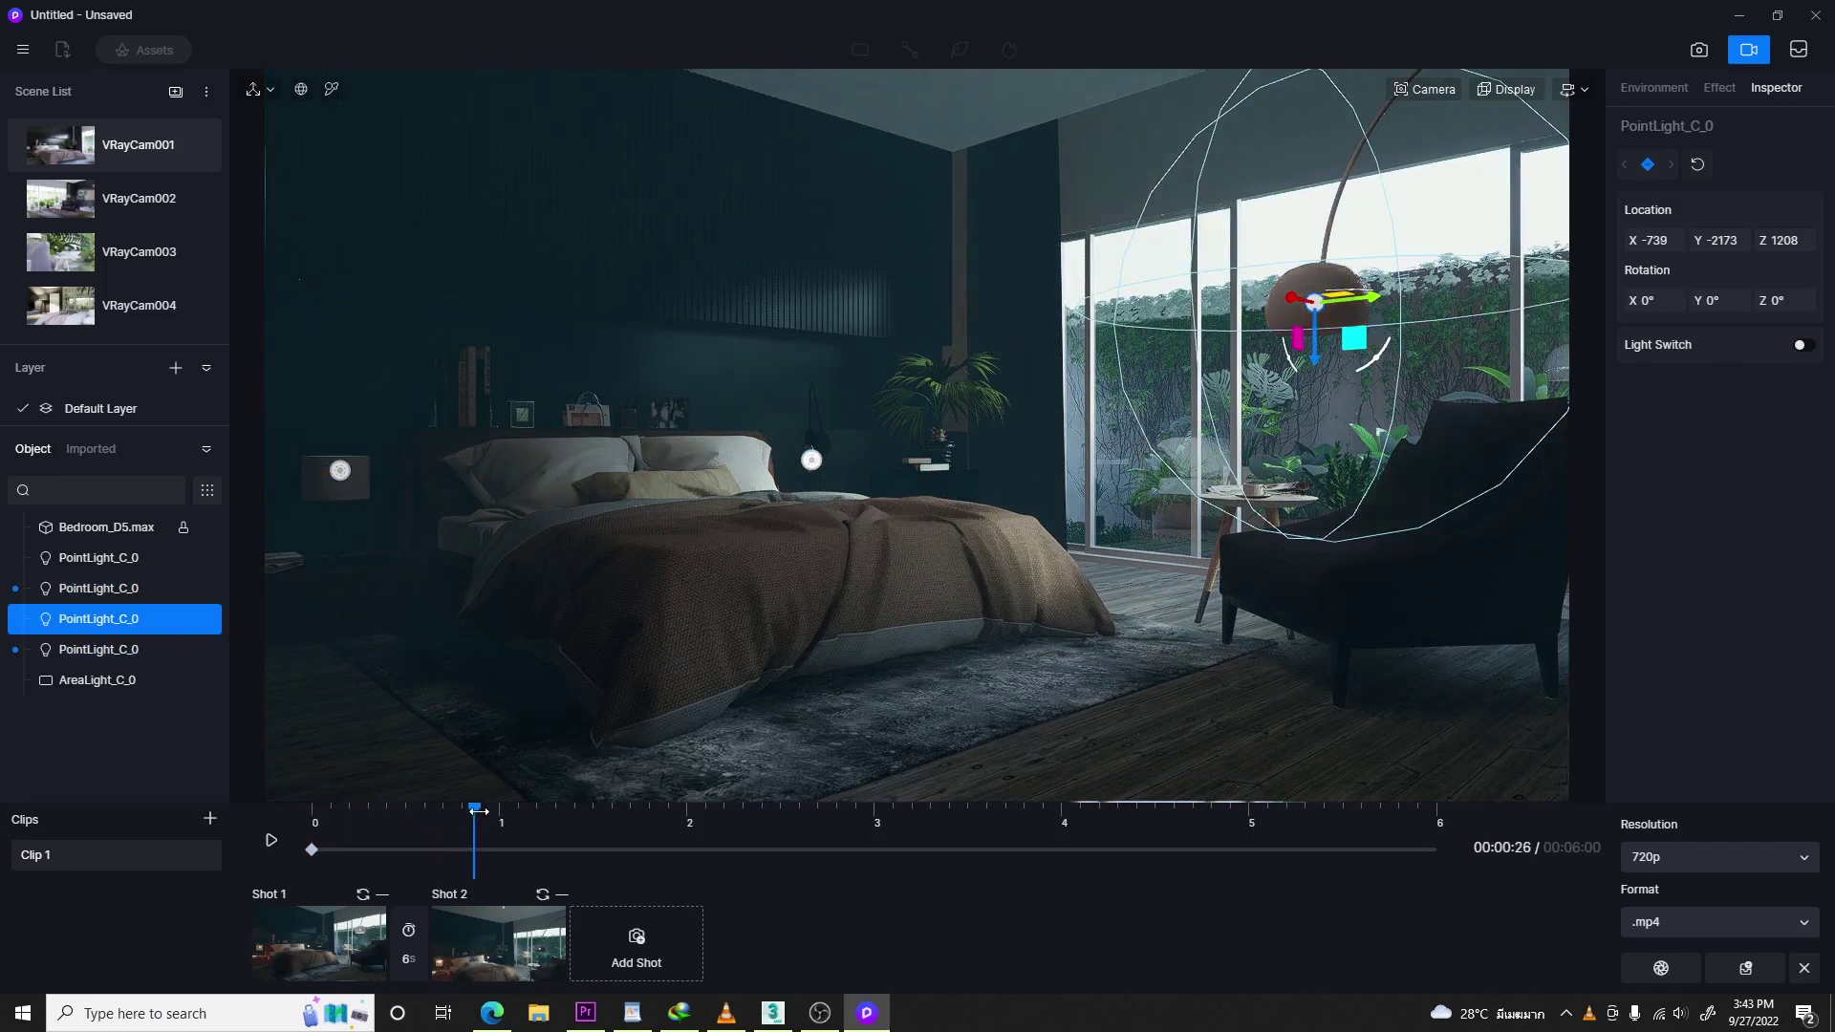
pyautogui.click(338, 493)
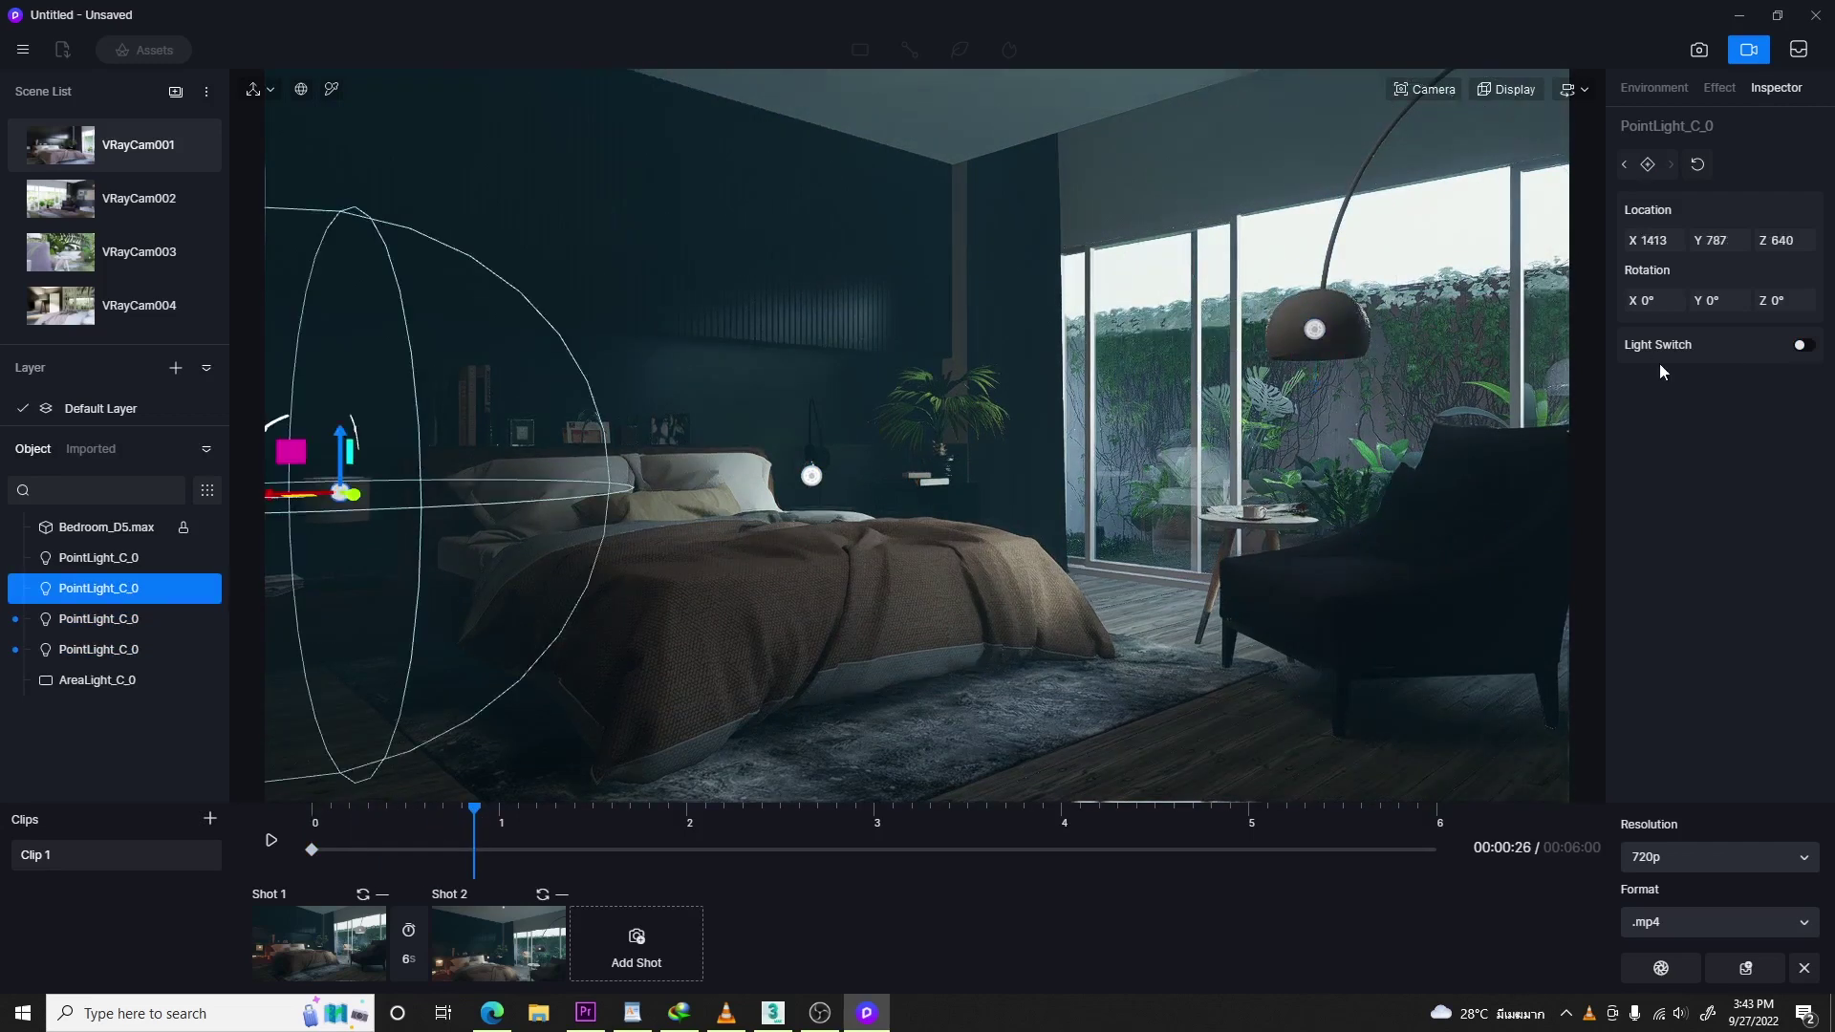
pyautogui.click(1804, 346)
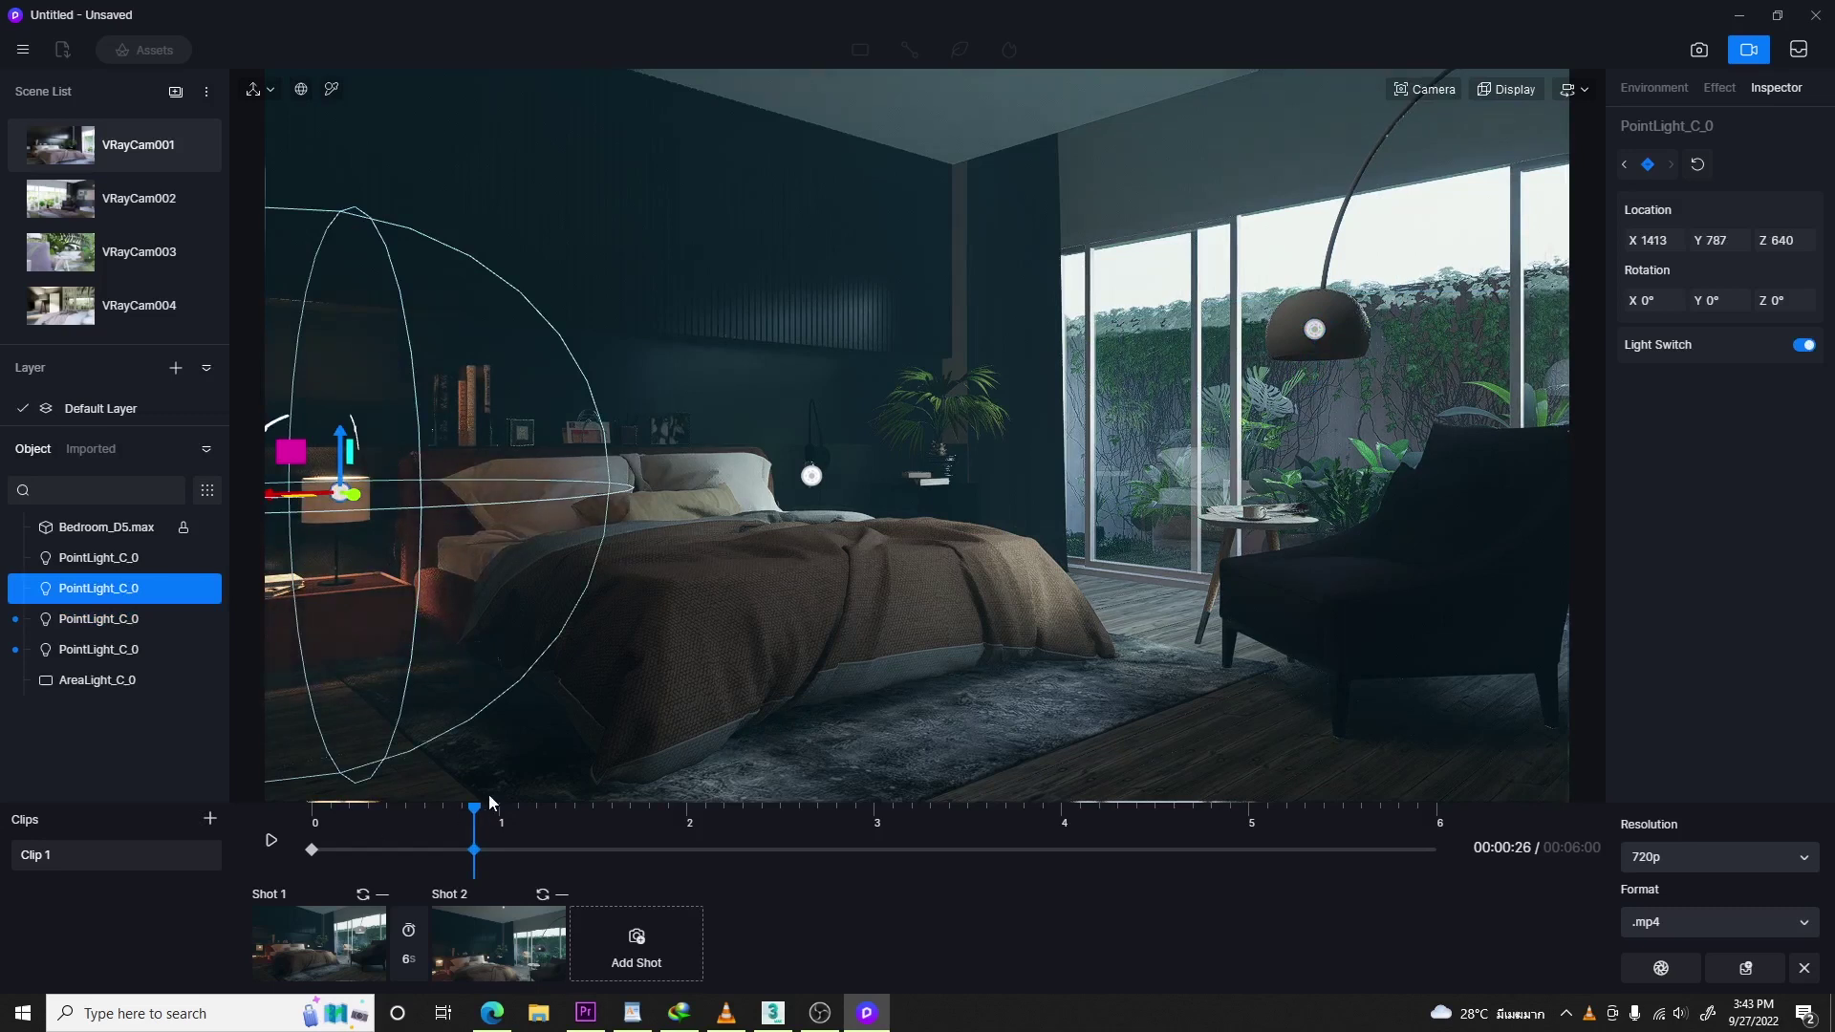
pyautogui.moveTo(509, 809); pyautogui.dragTo(531, 809)
pyautogui.click(812, 486)
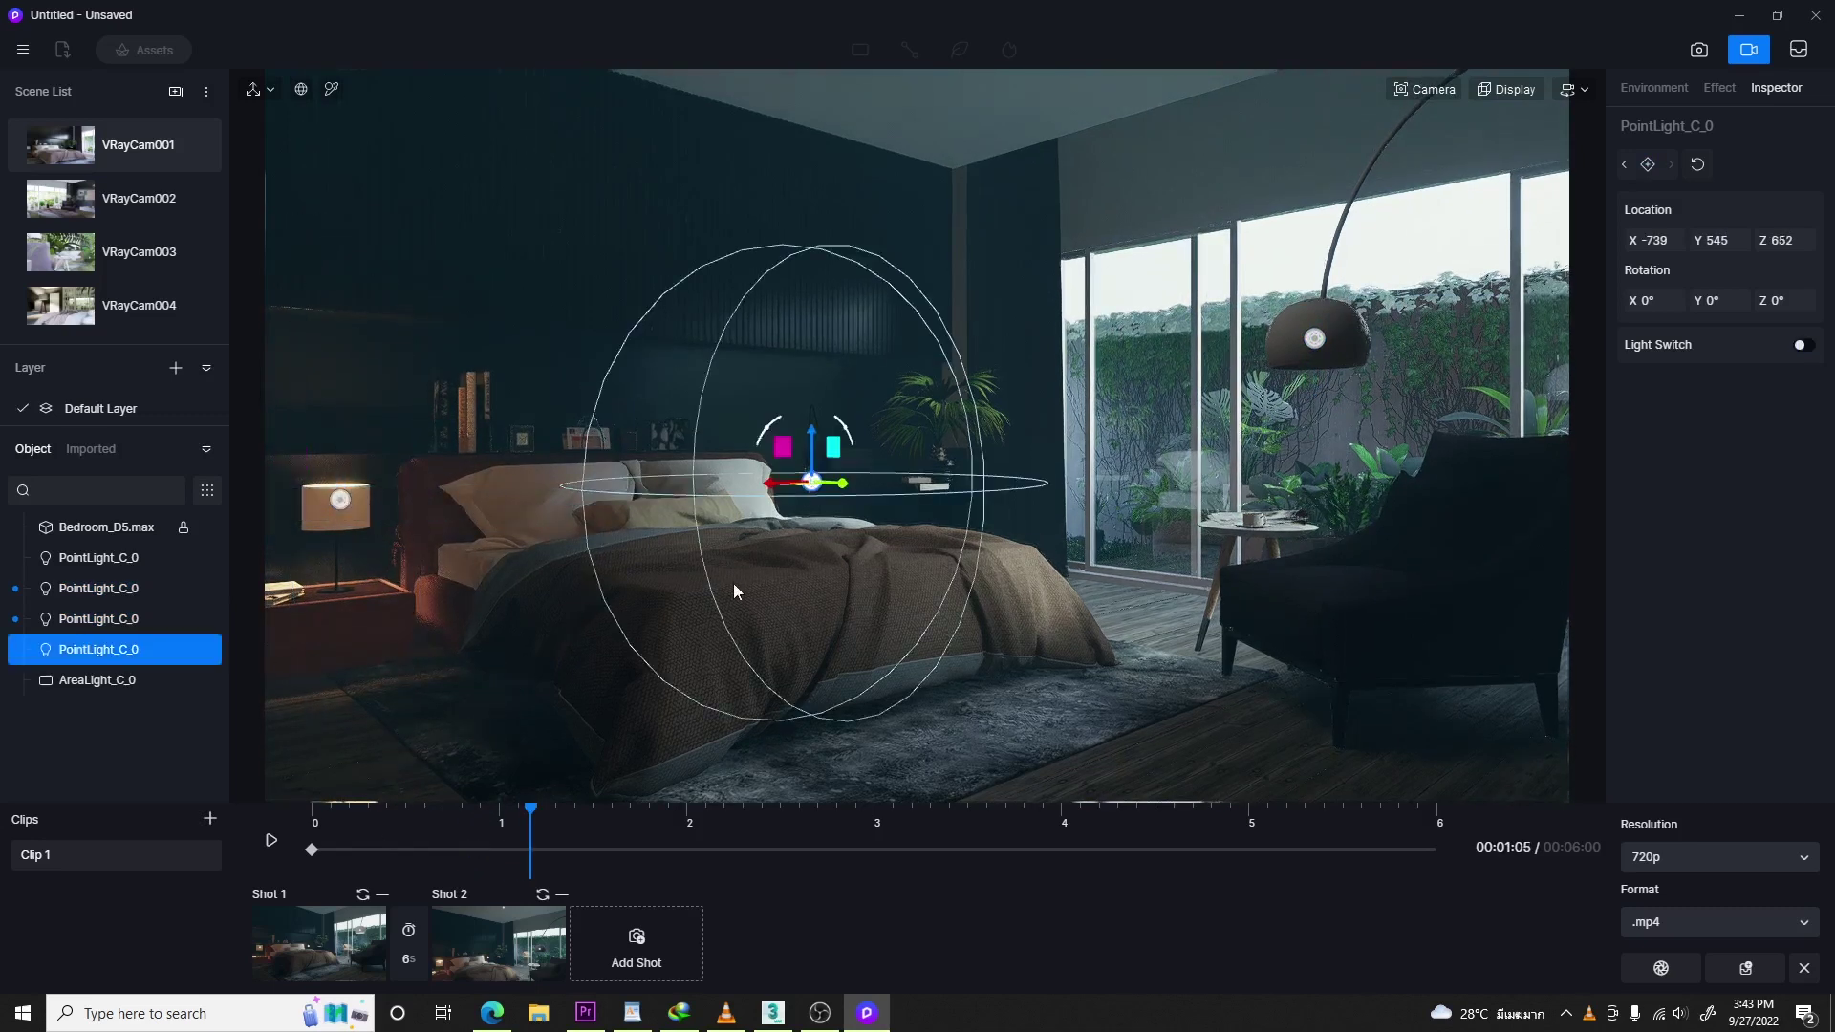
pyautogui.moveTo(531, 822); pyautogui.dragTo(580, 822)
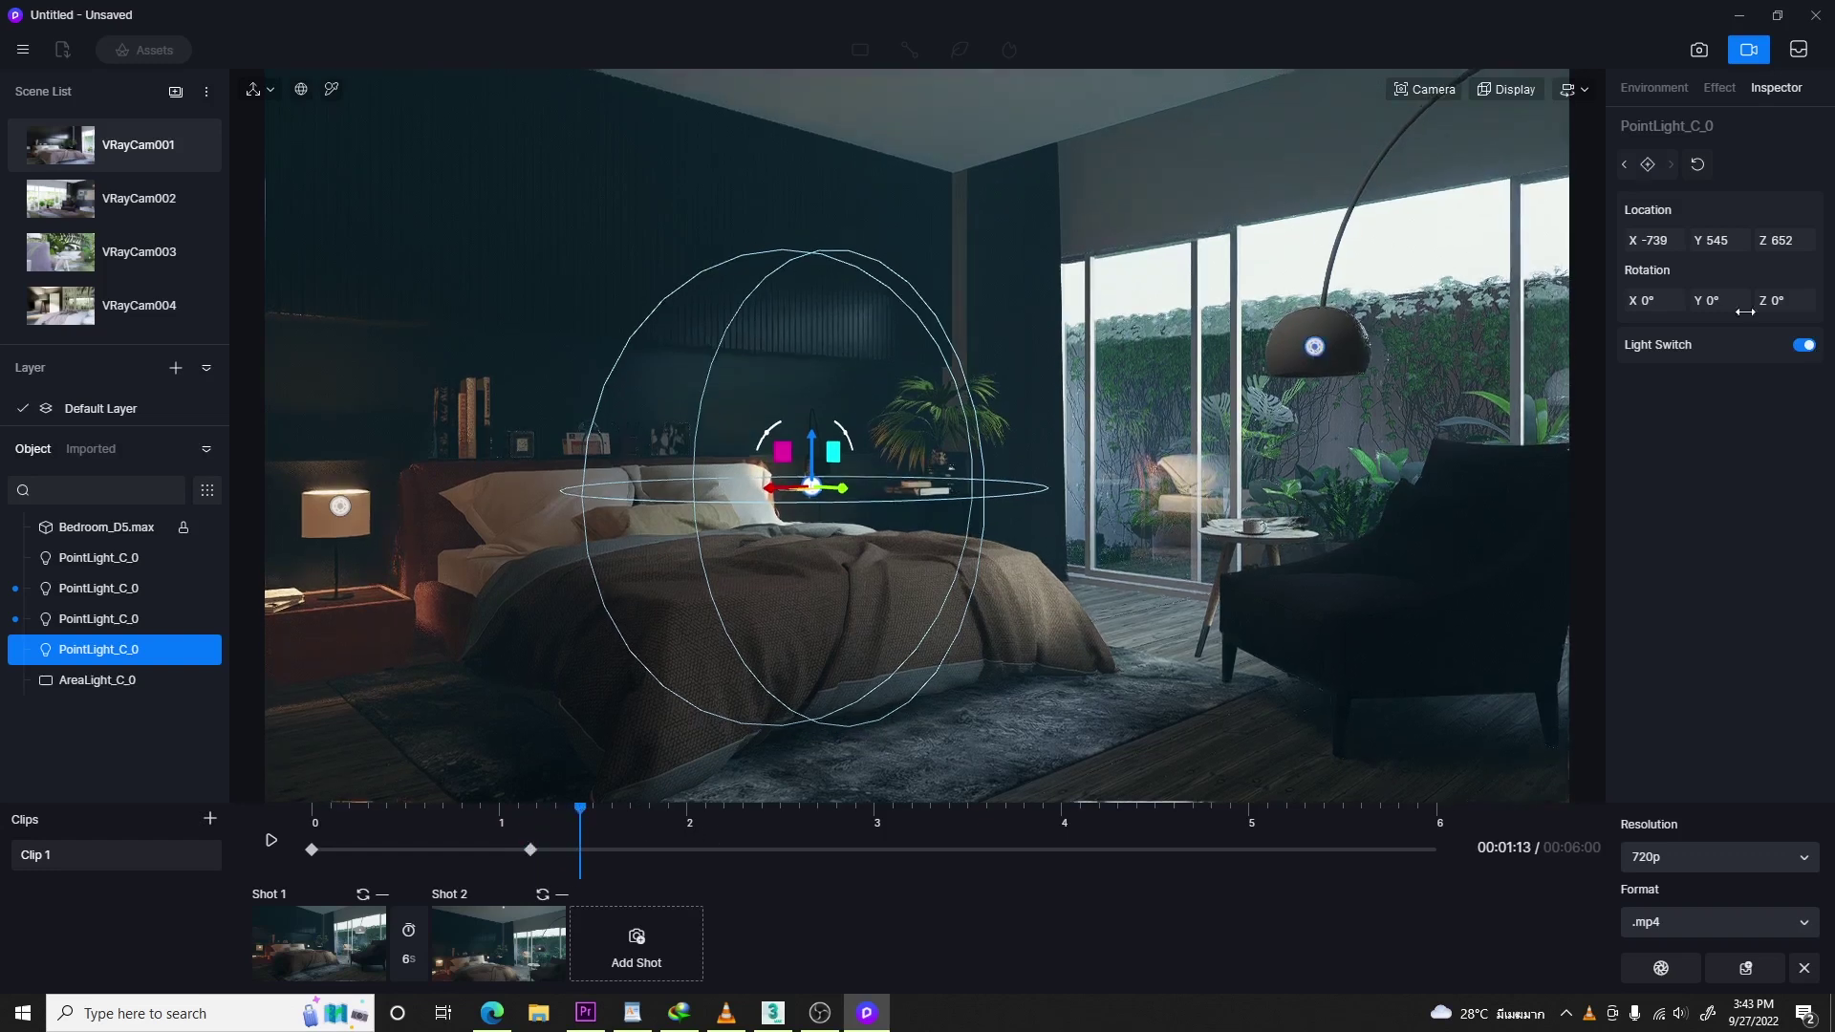
pyautogui.click(1314, 346)
# - Play Clip 1 from the start to check the lamps' switch-on sequence
pyautogui.moveTo(579, 814); pyautogui.dragTo(208, 788)
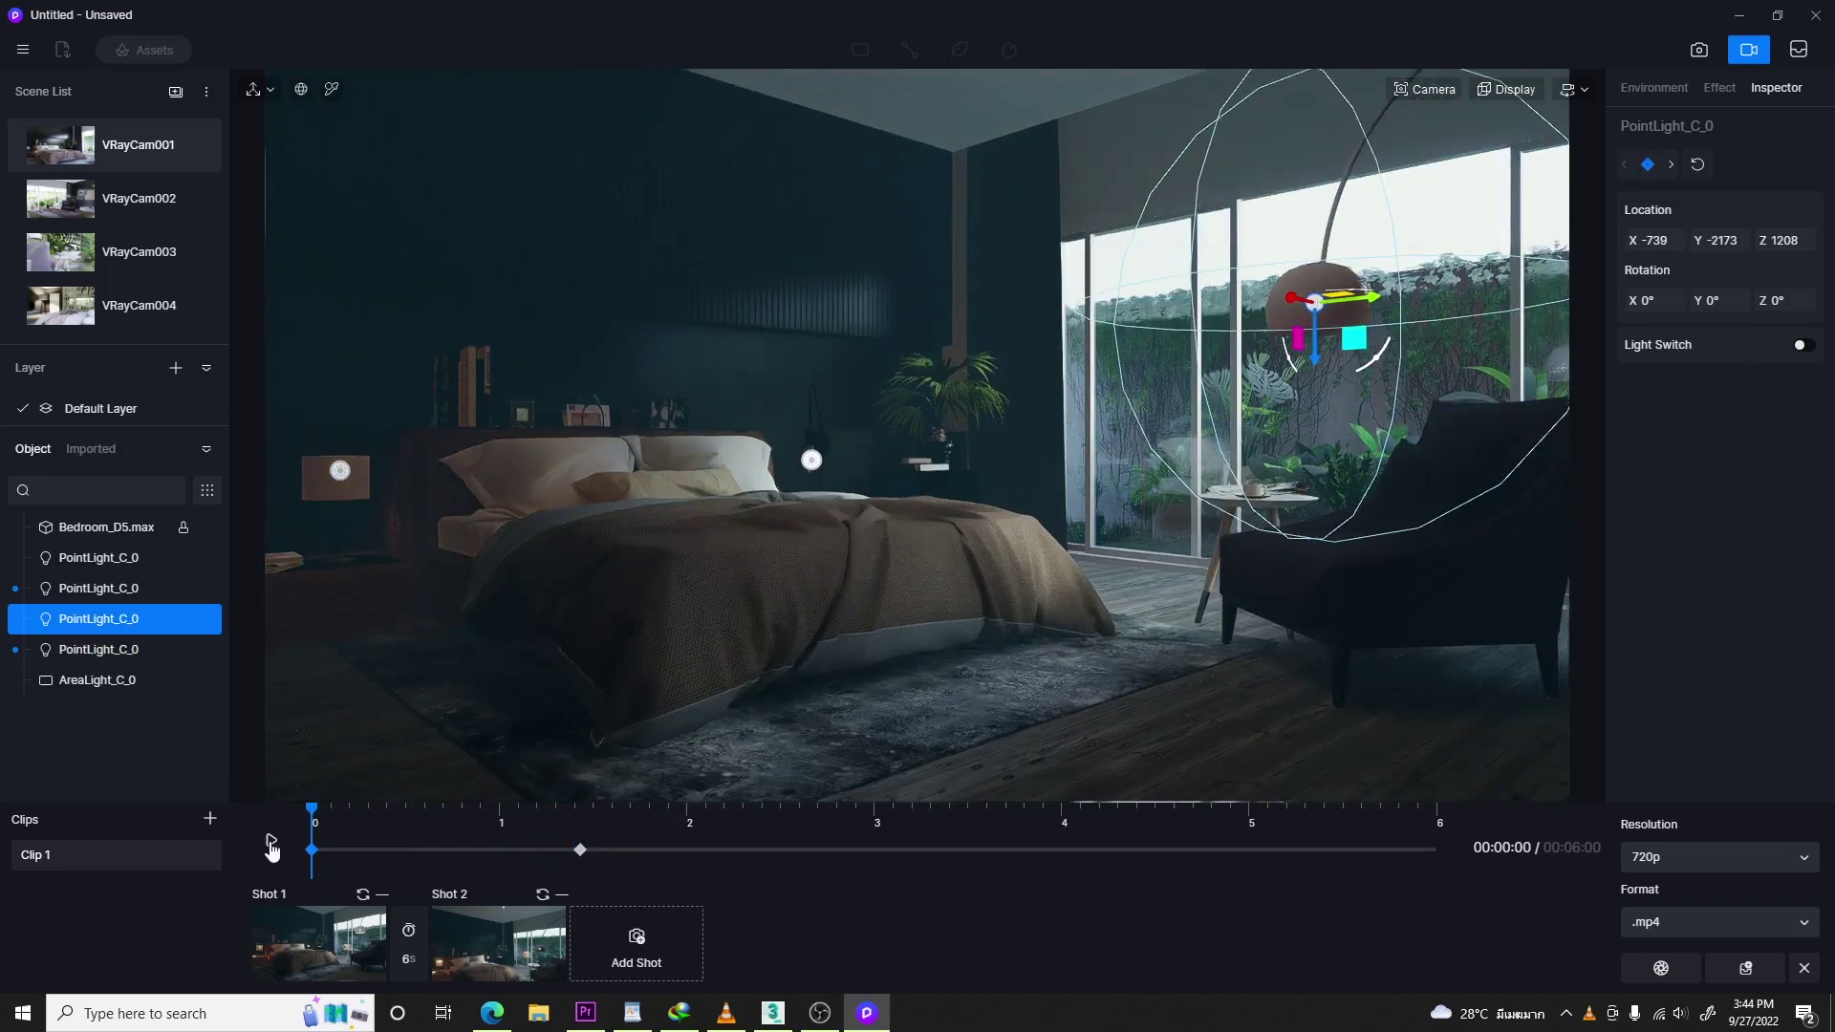
pyautogui.click(272, 845)
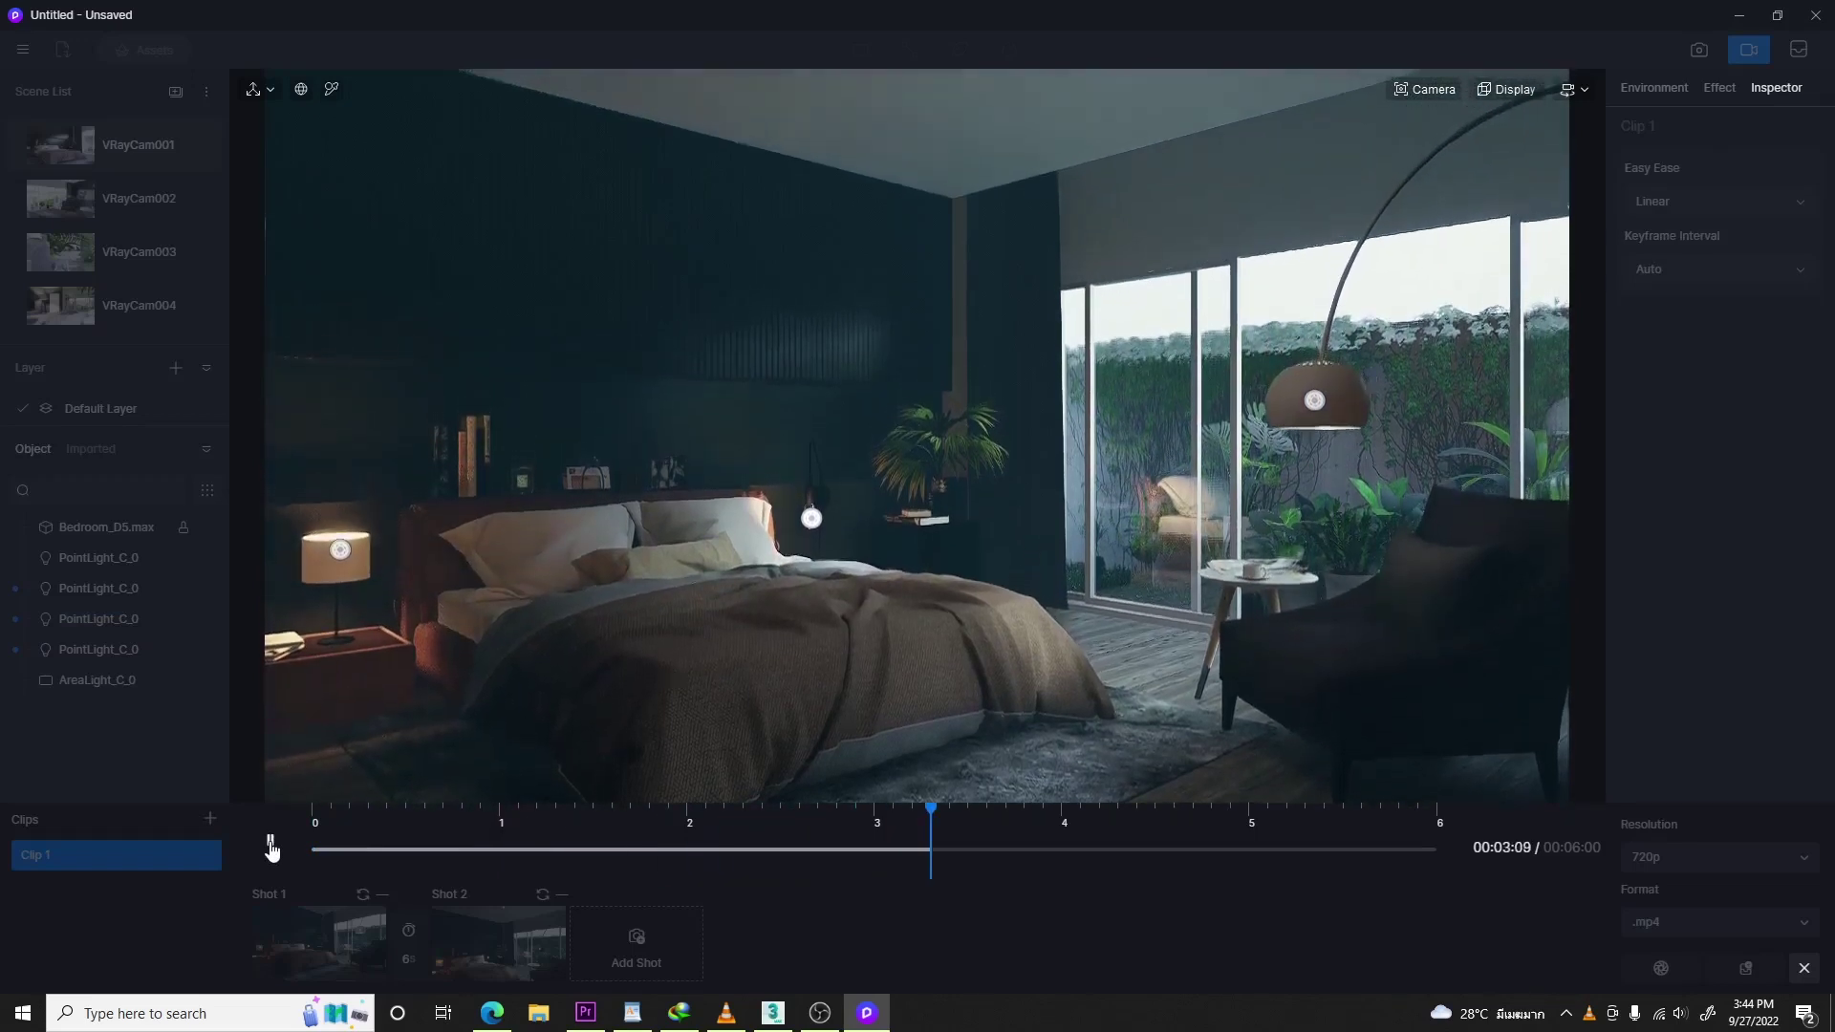
pyautogui.click(272, 845)
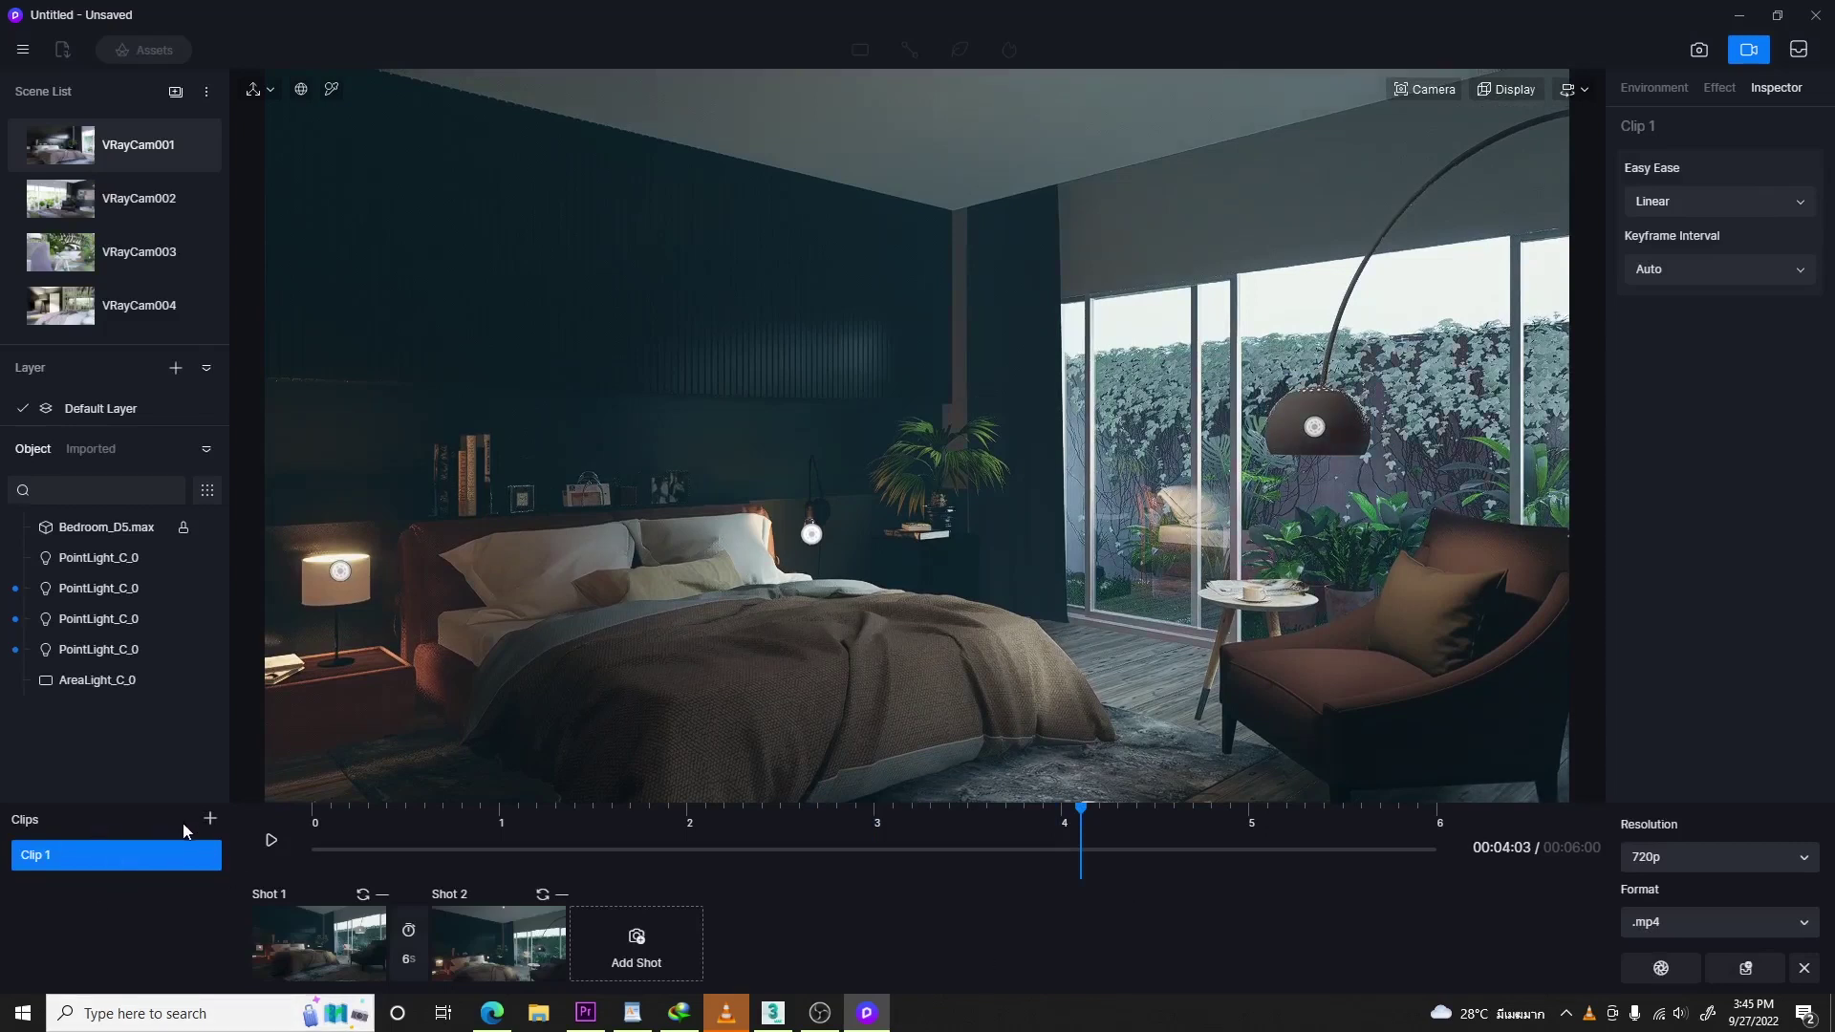
# - Create a second clip and move the camera to a low view facing the foot of the bed, with both nightstands in frame
pyautogui.click(210, 819)
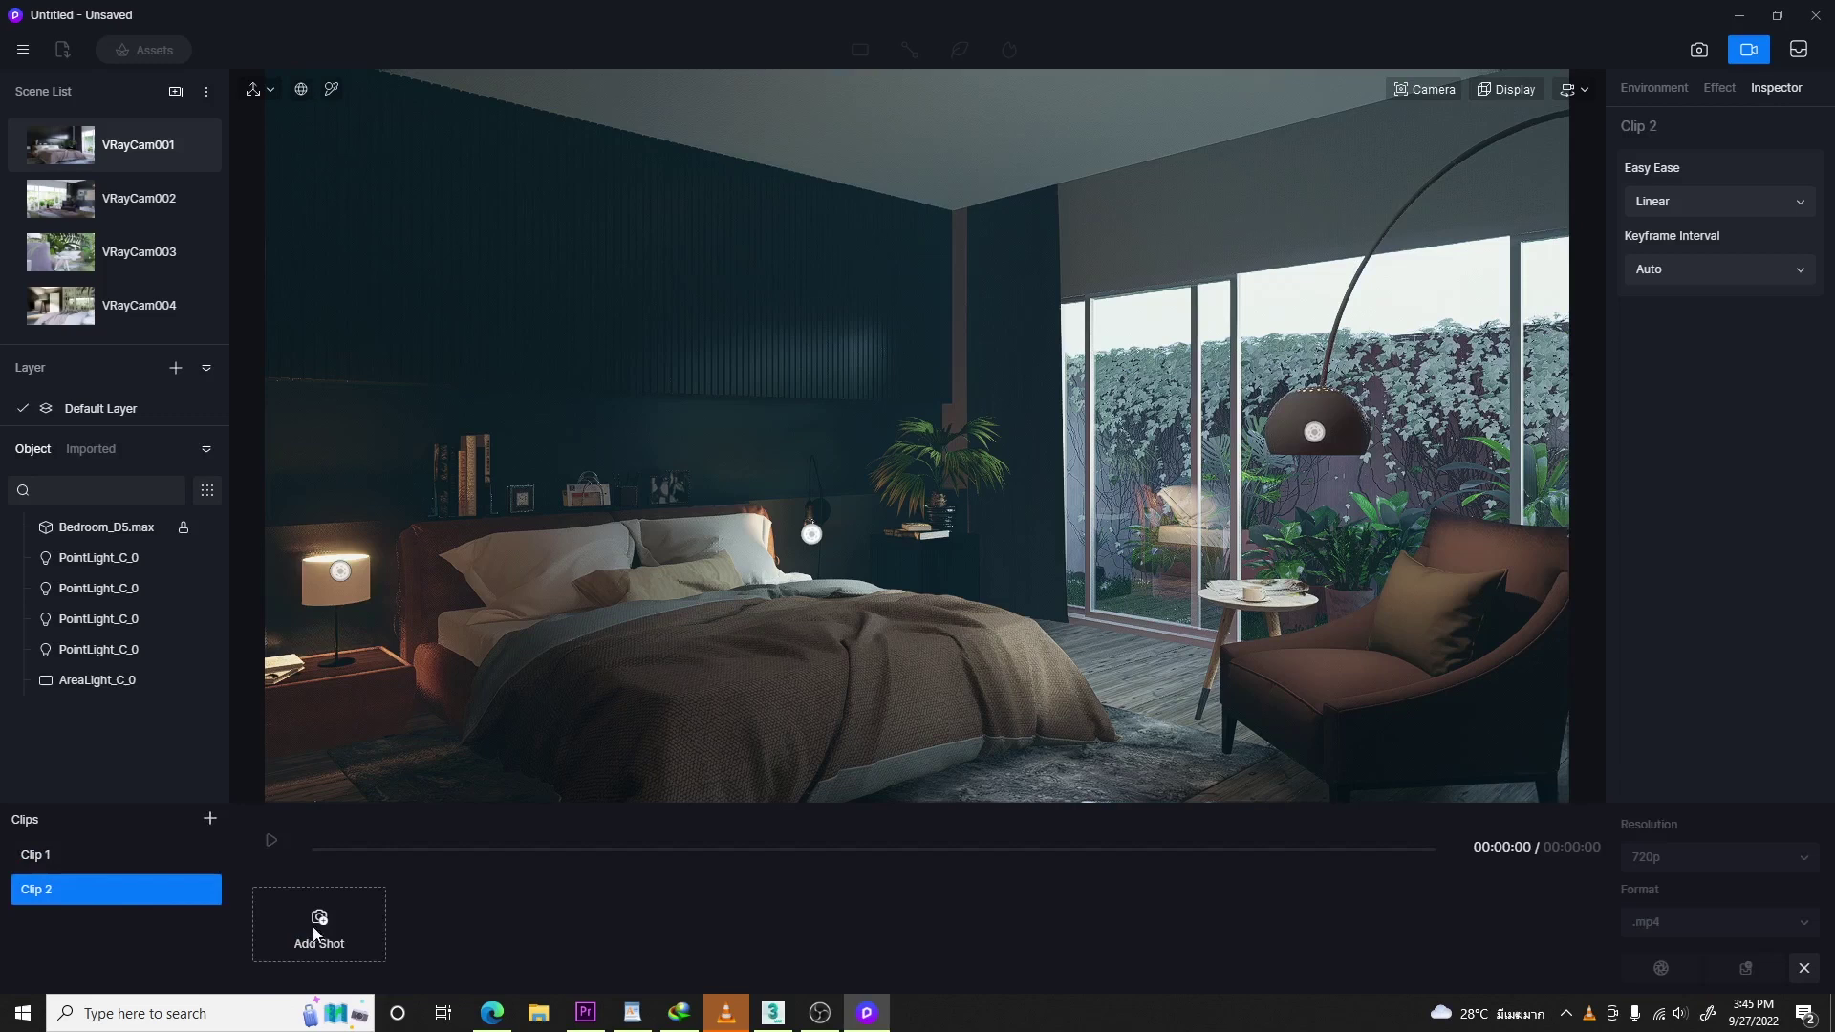
pyautogui.click(795, 614)
pyautogui.moveTo(795, 613); pyautogui.dragTo(677, 606, button='middle')
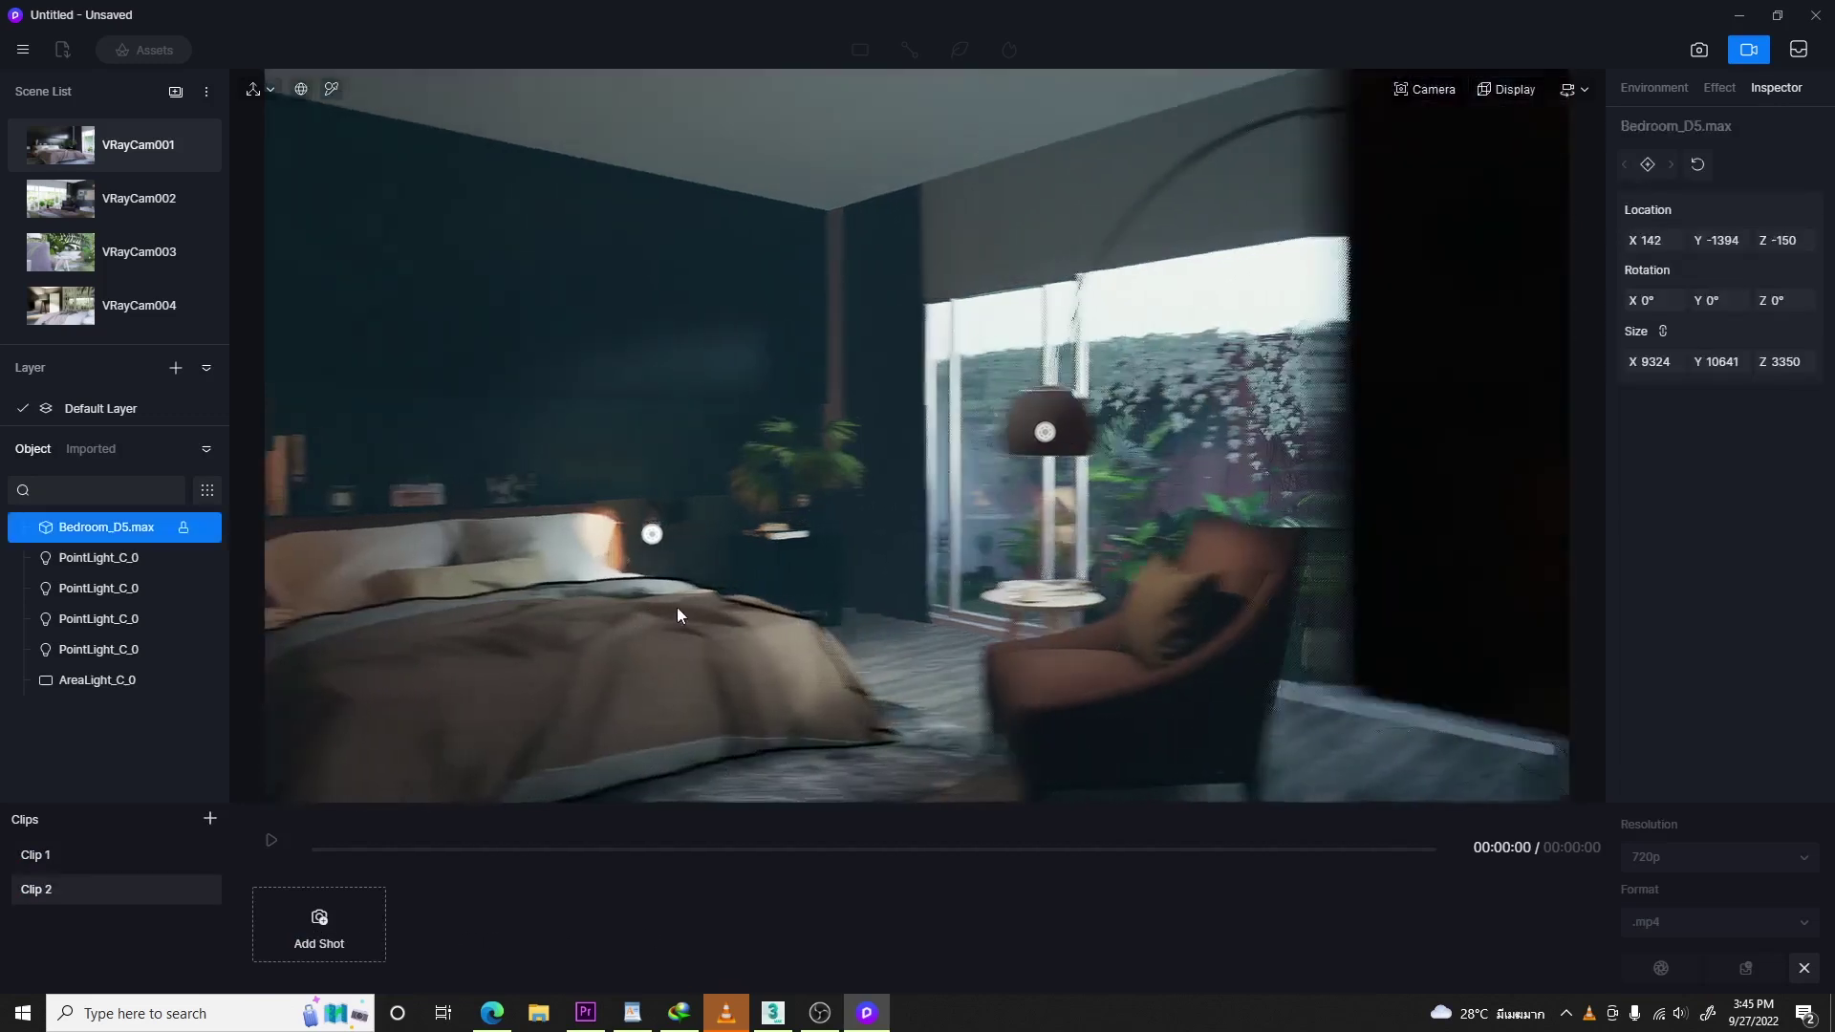
pyautogui.scroll(-3, 680, 539)
pyautogui.scroll(4, 655, 542)
pyautogui.scroll(-1, 570, 542)
pyautogui.moveTo(570, 542); pyautogui.dragTo(818, 462, button='right')
pyautogui.press('e')
pyautogui.press('q')
pyautogui.press('d')
pyautogui.press('s')
pyautogui.press('a')
pyautogui.press('w')
pyautogui.press('e')
pyautogui.press('q')
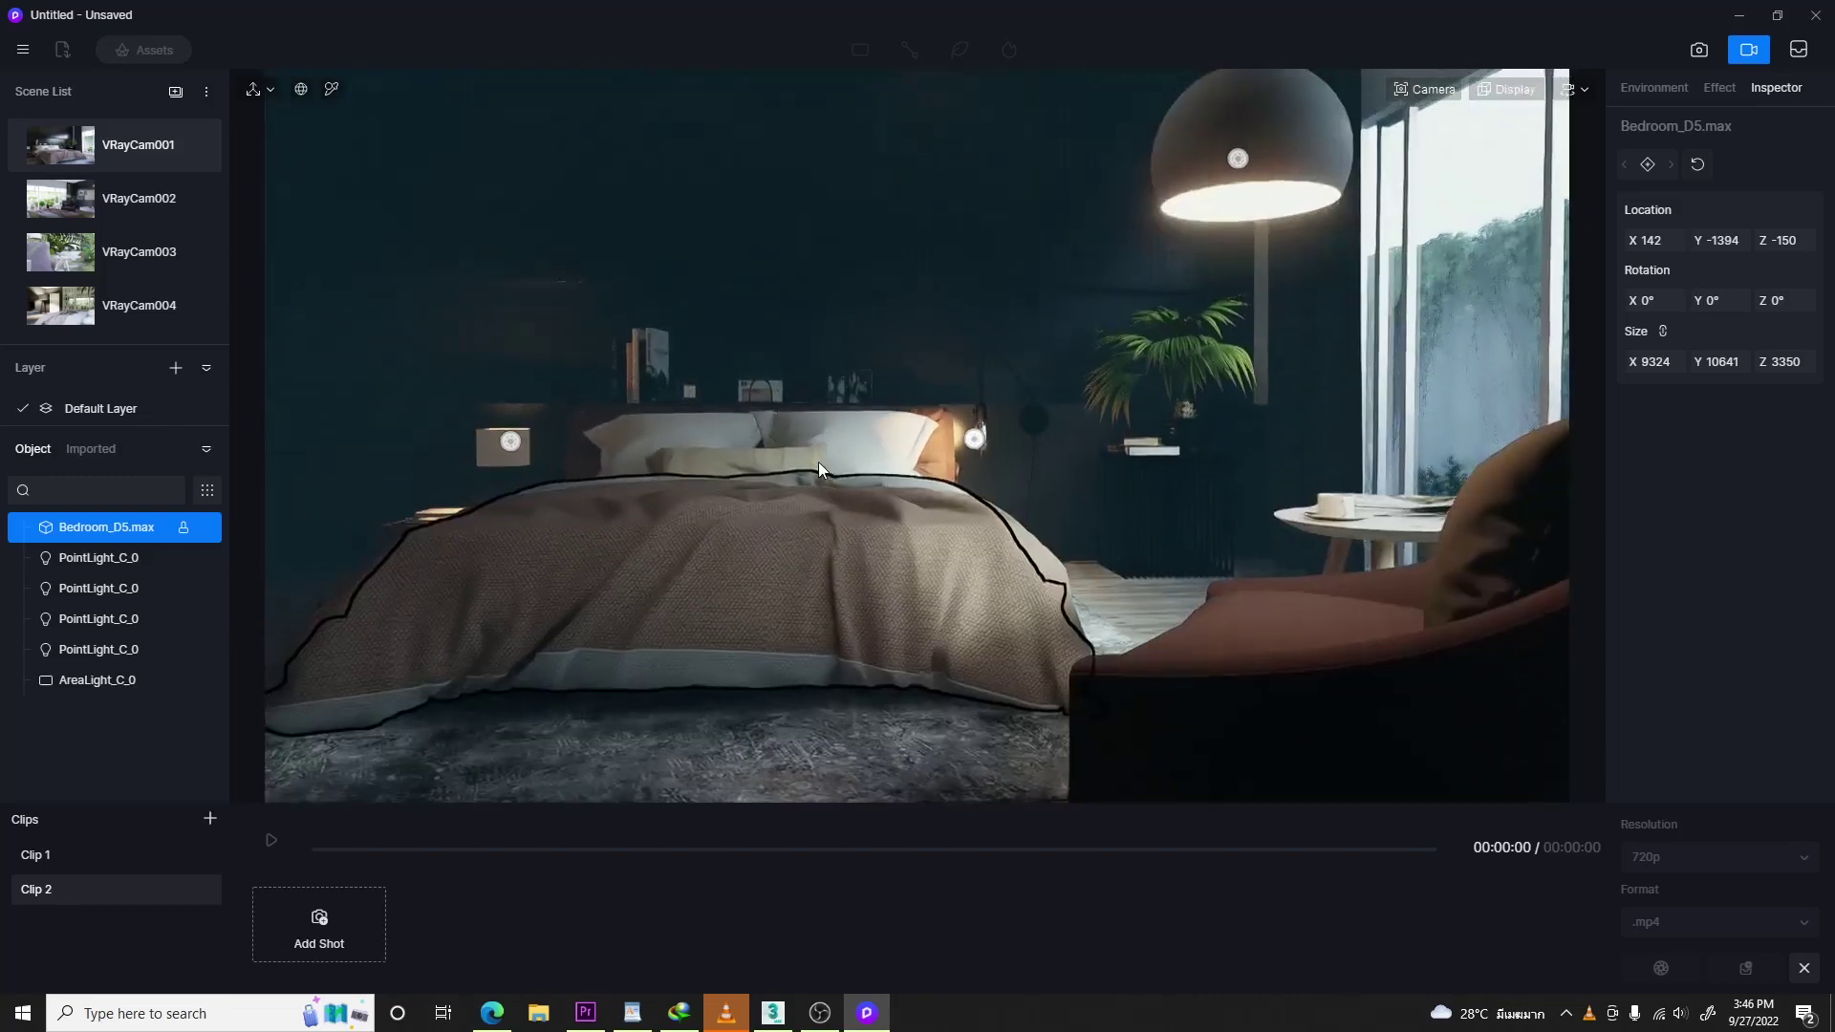
pyautogui.press('e')
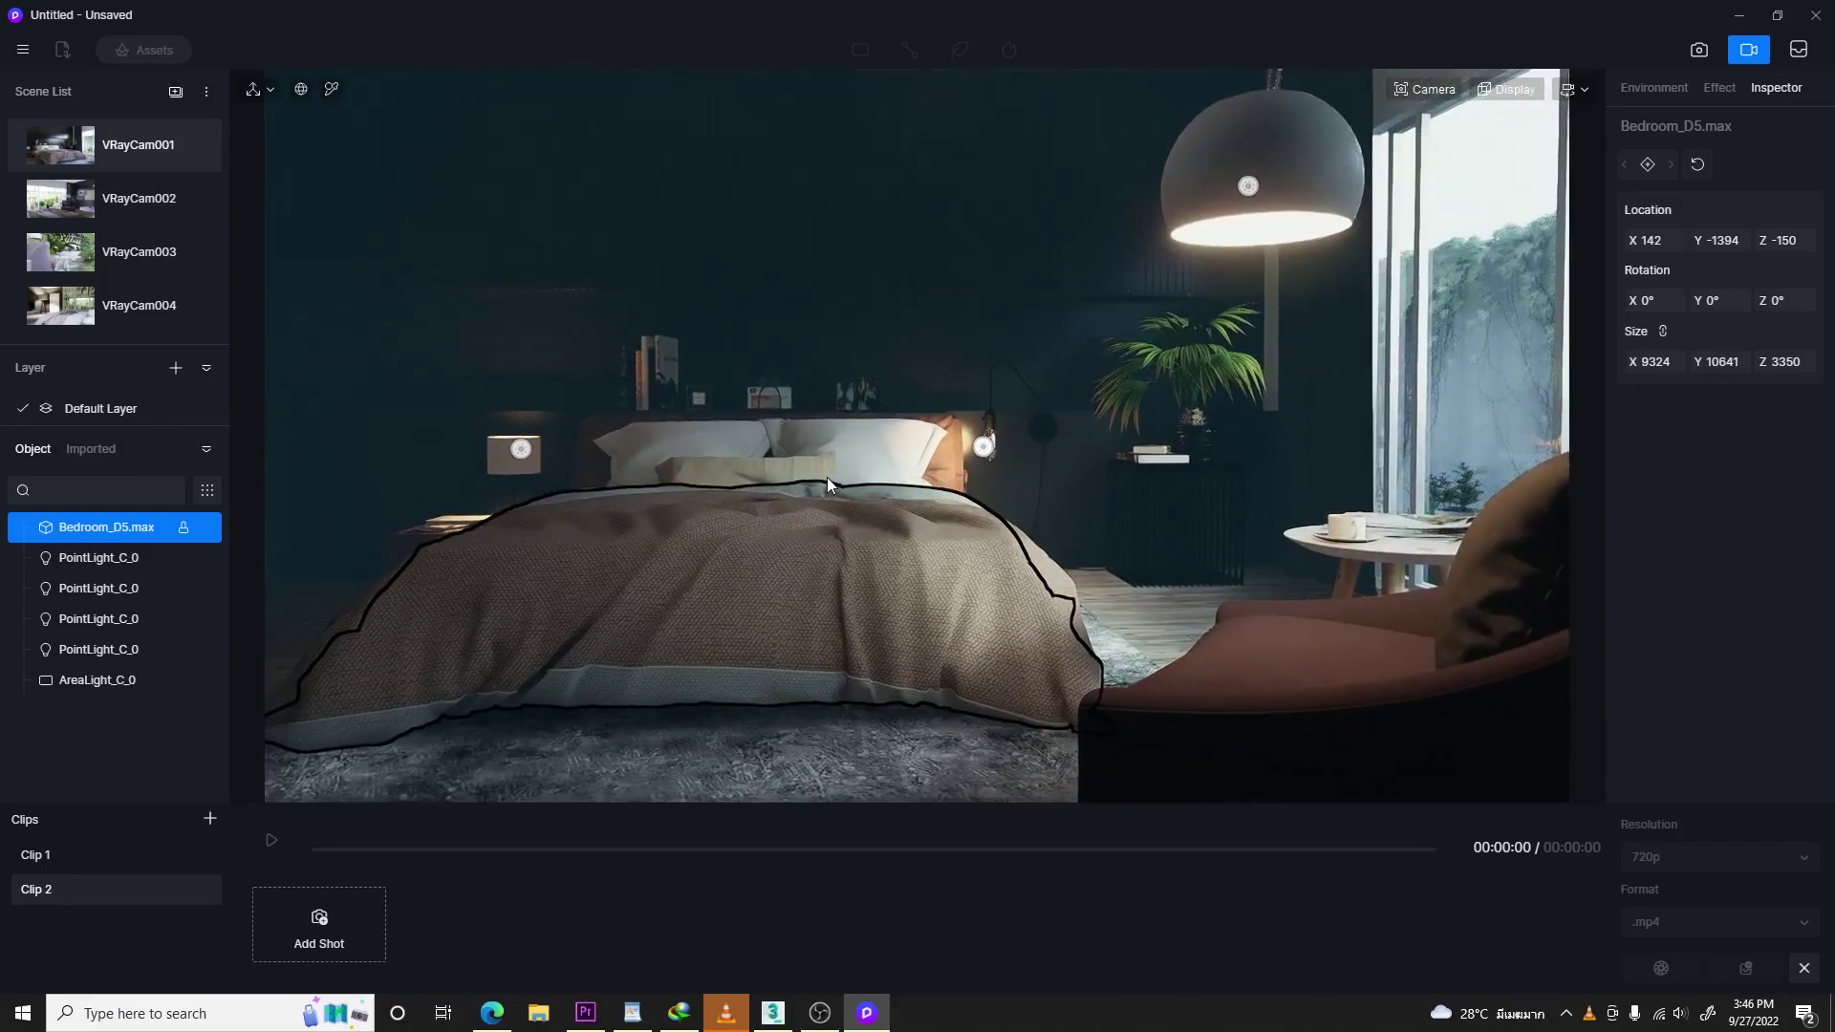
pyautogui.press('d')
pyautogui.press('a')
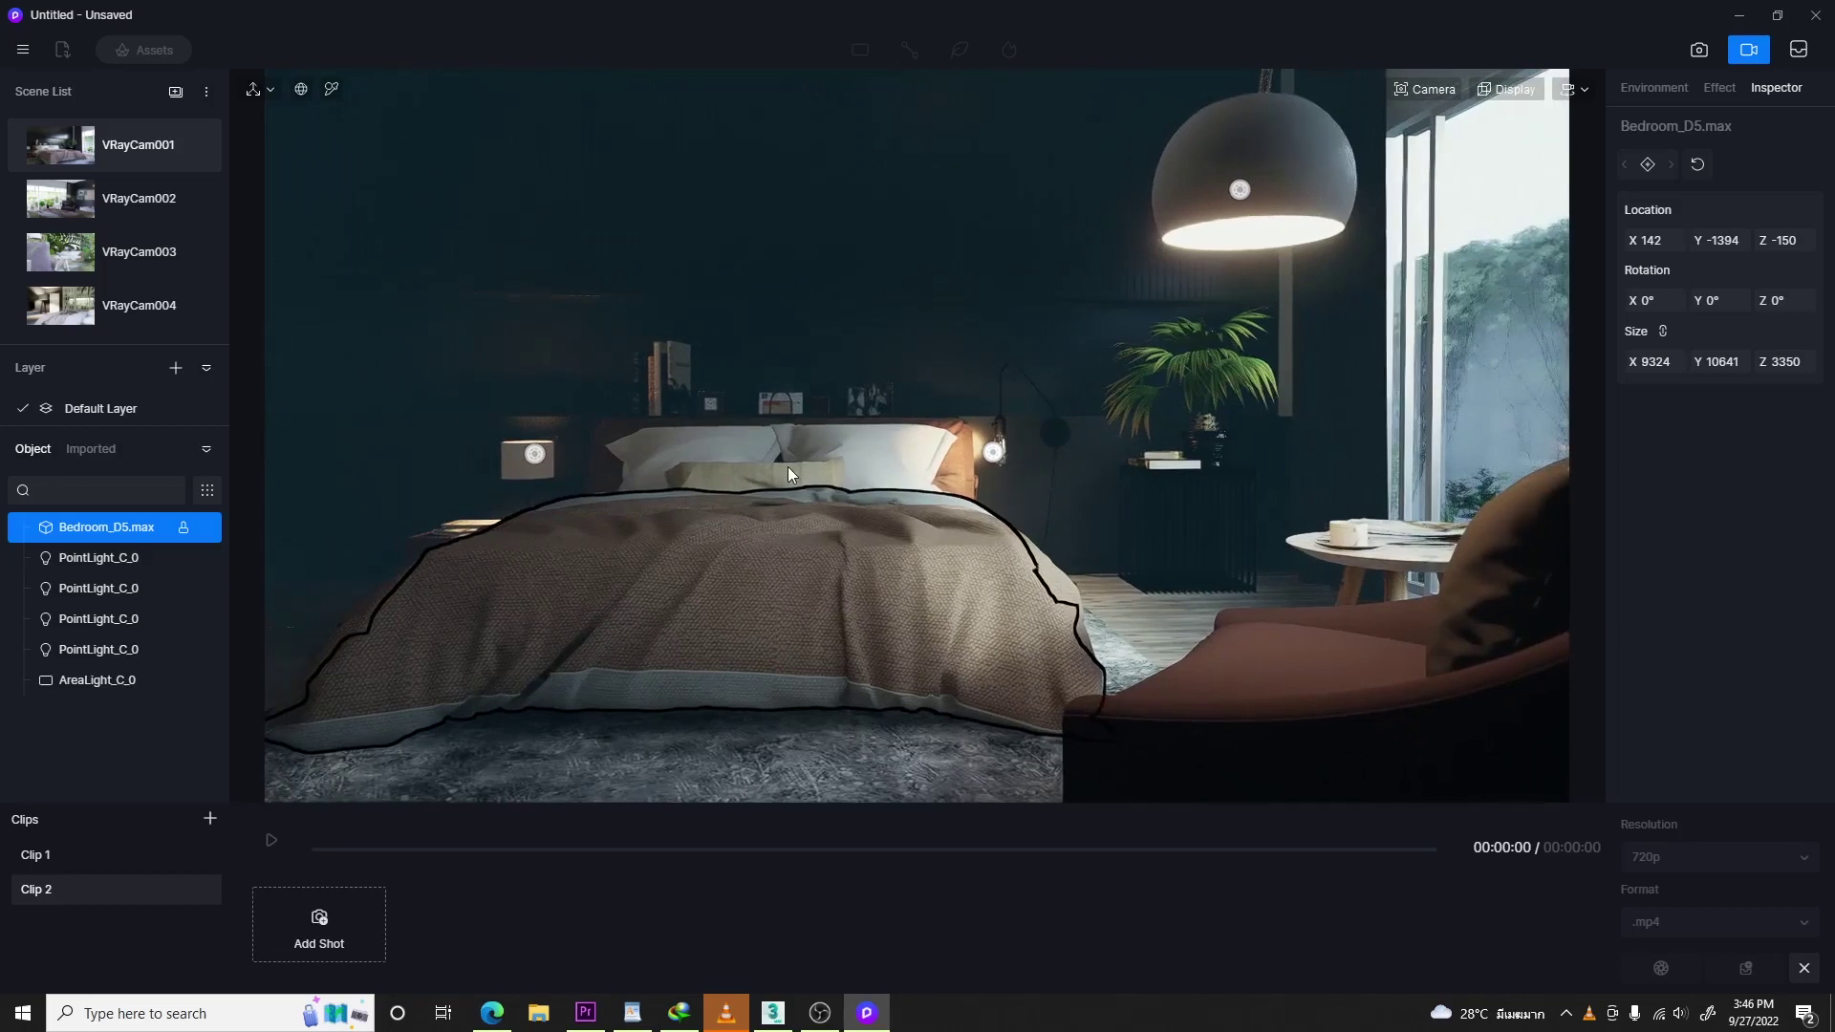
pyautogui.press('a')
pyautogui.press('d')
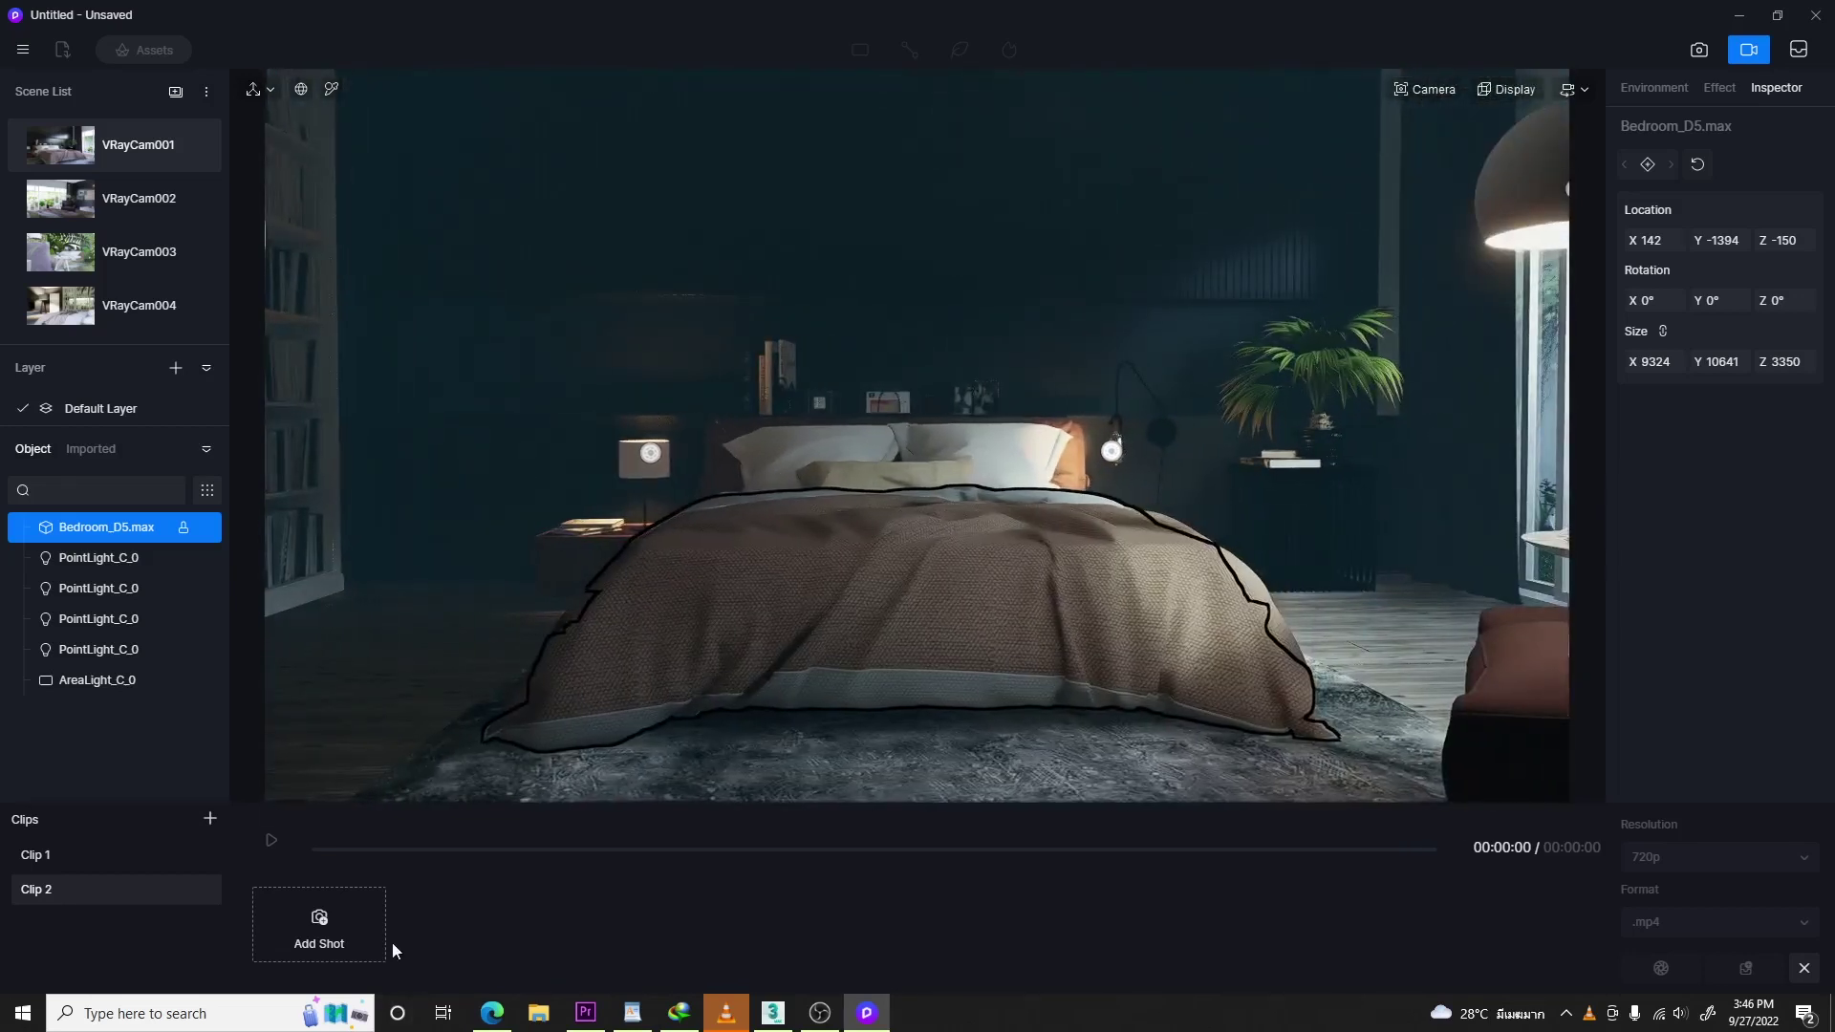
# - Set the depth of field focus on the beige cushion and add the view as Clip 2's first shot
pyautogui.click(1430, 89)
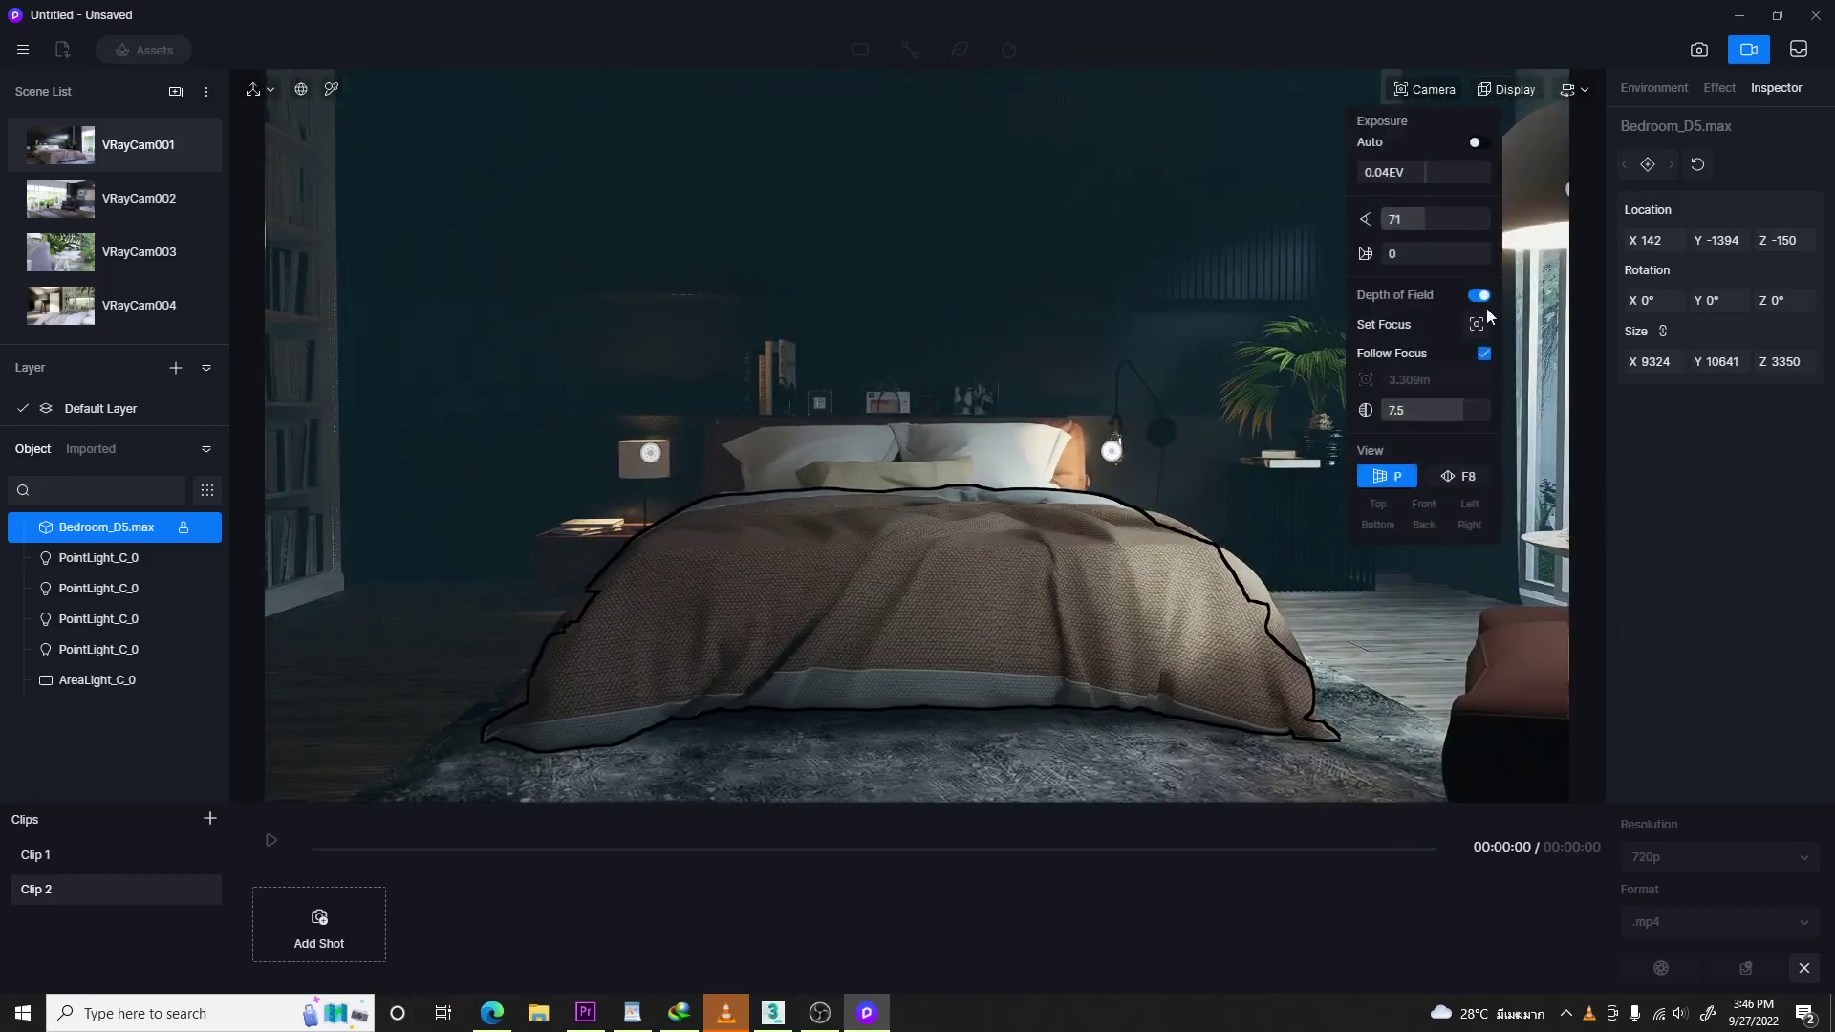
pyautogui.click(1477, 325)
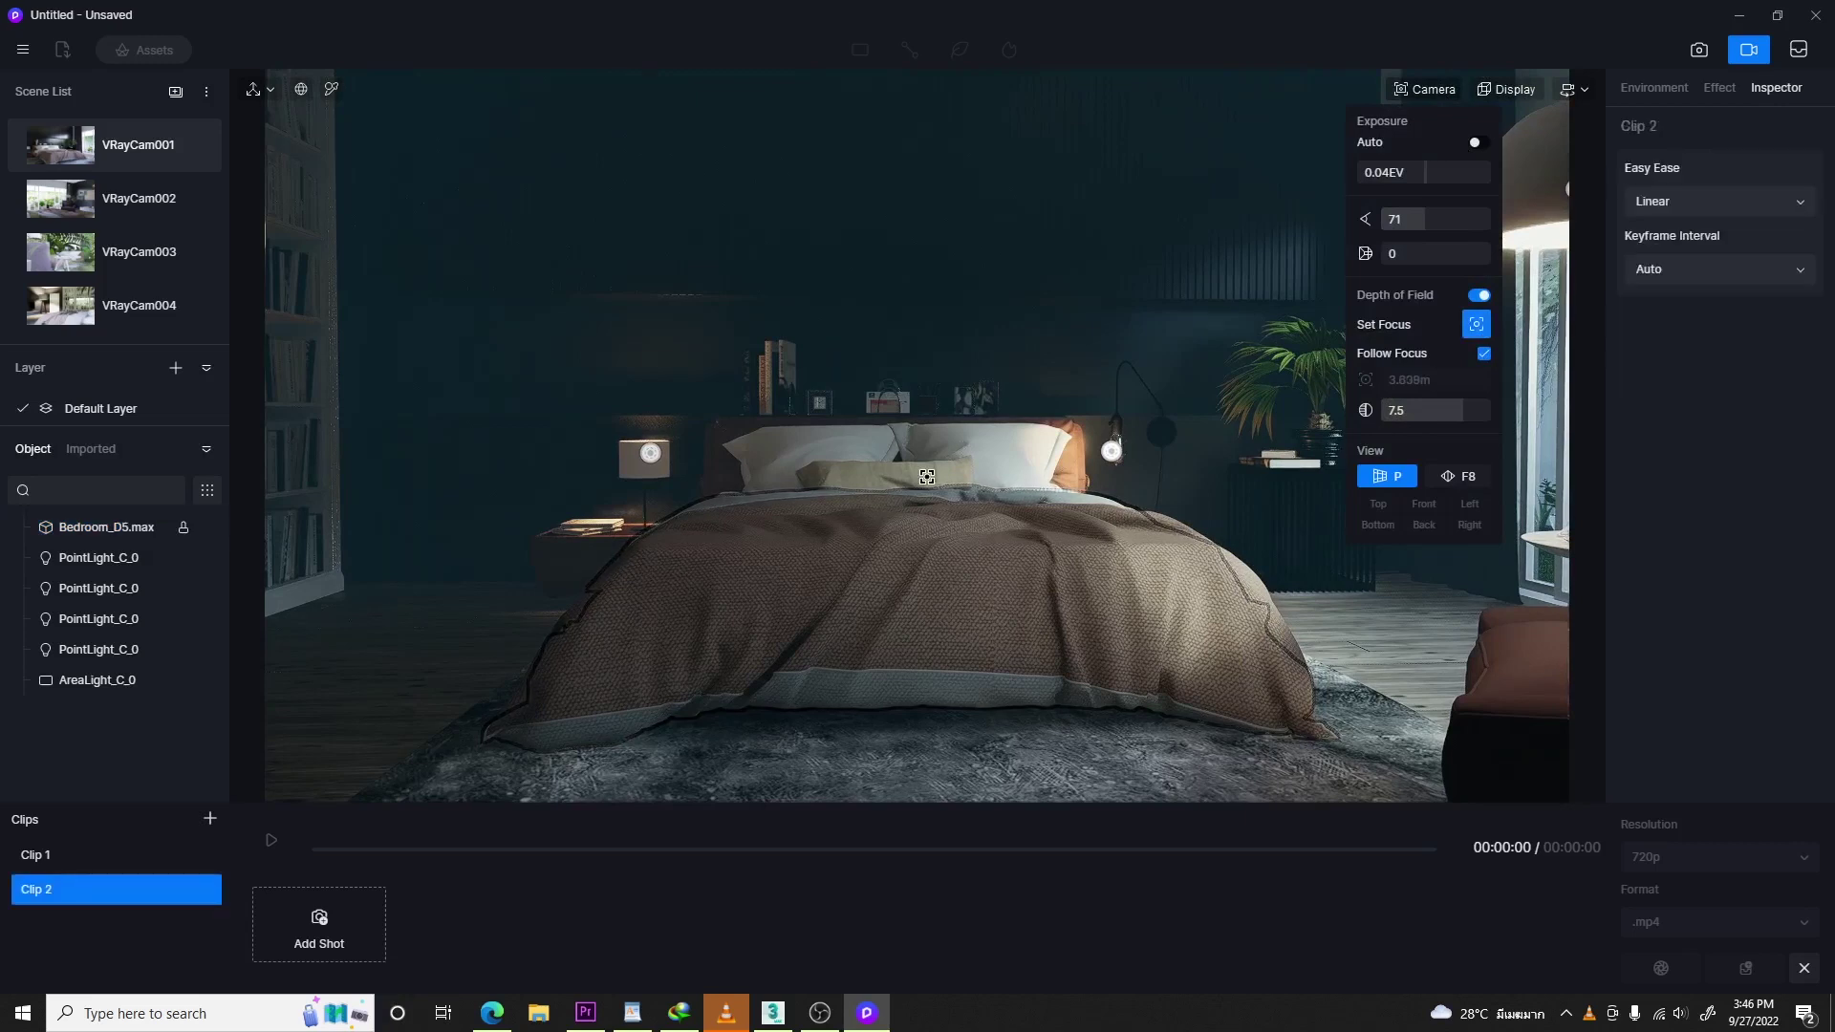
pyautogui.click(320, 925)
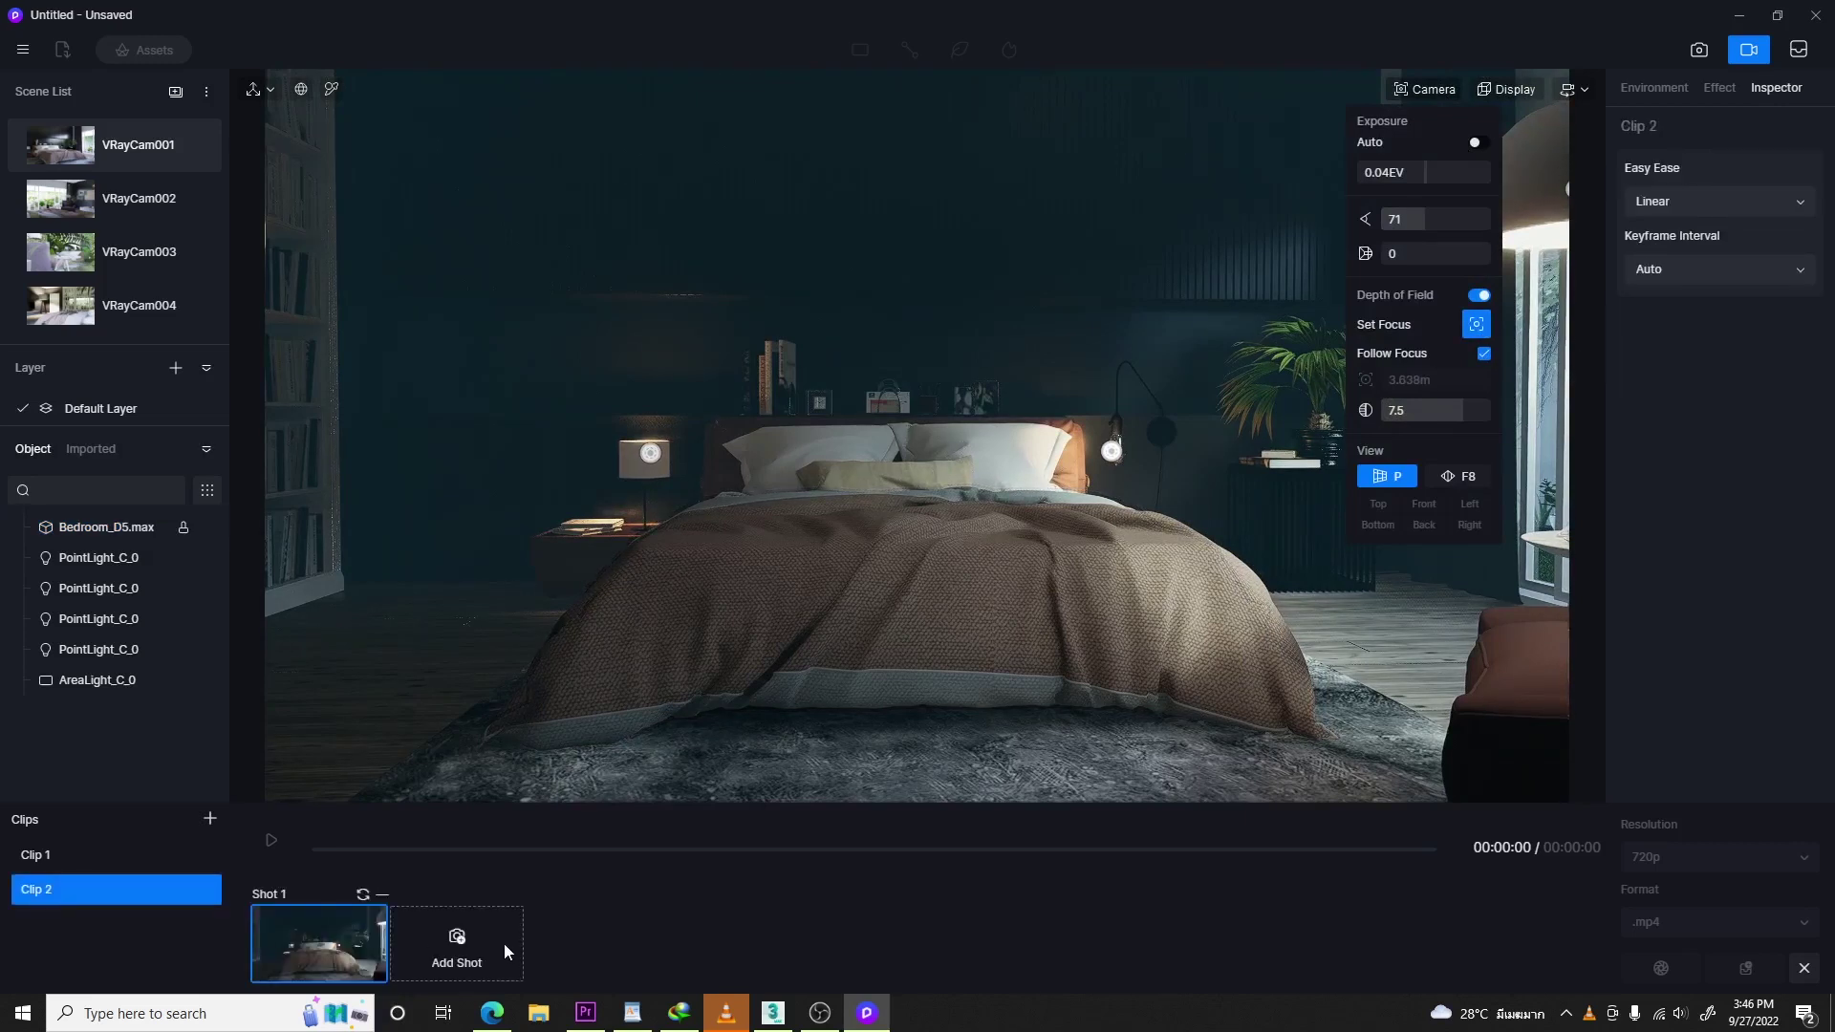
# - Slide the camera sideways until the armchair enters the foreground, add the view as Clip 2's second shot, and play the clip
pyautogui.press('d')
pyautogui.moveTo(935, 503); pyautogui.dragTo(902, 507, button='right')
pyautogui.click(456, 941)
pyautogui.click(271, 841)
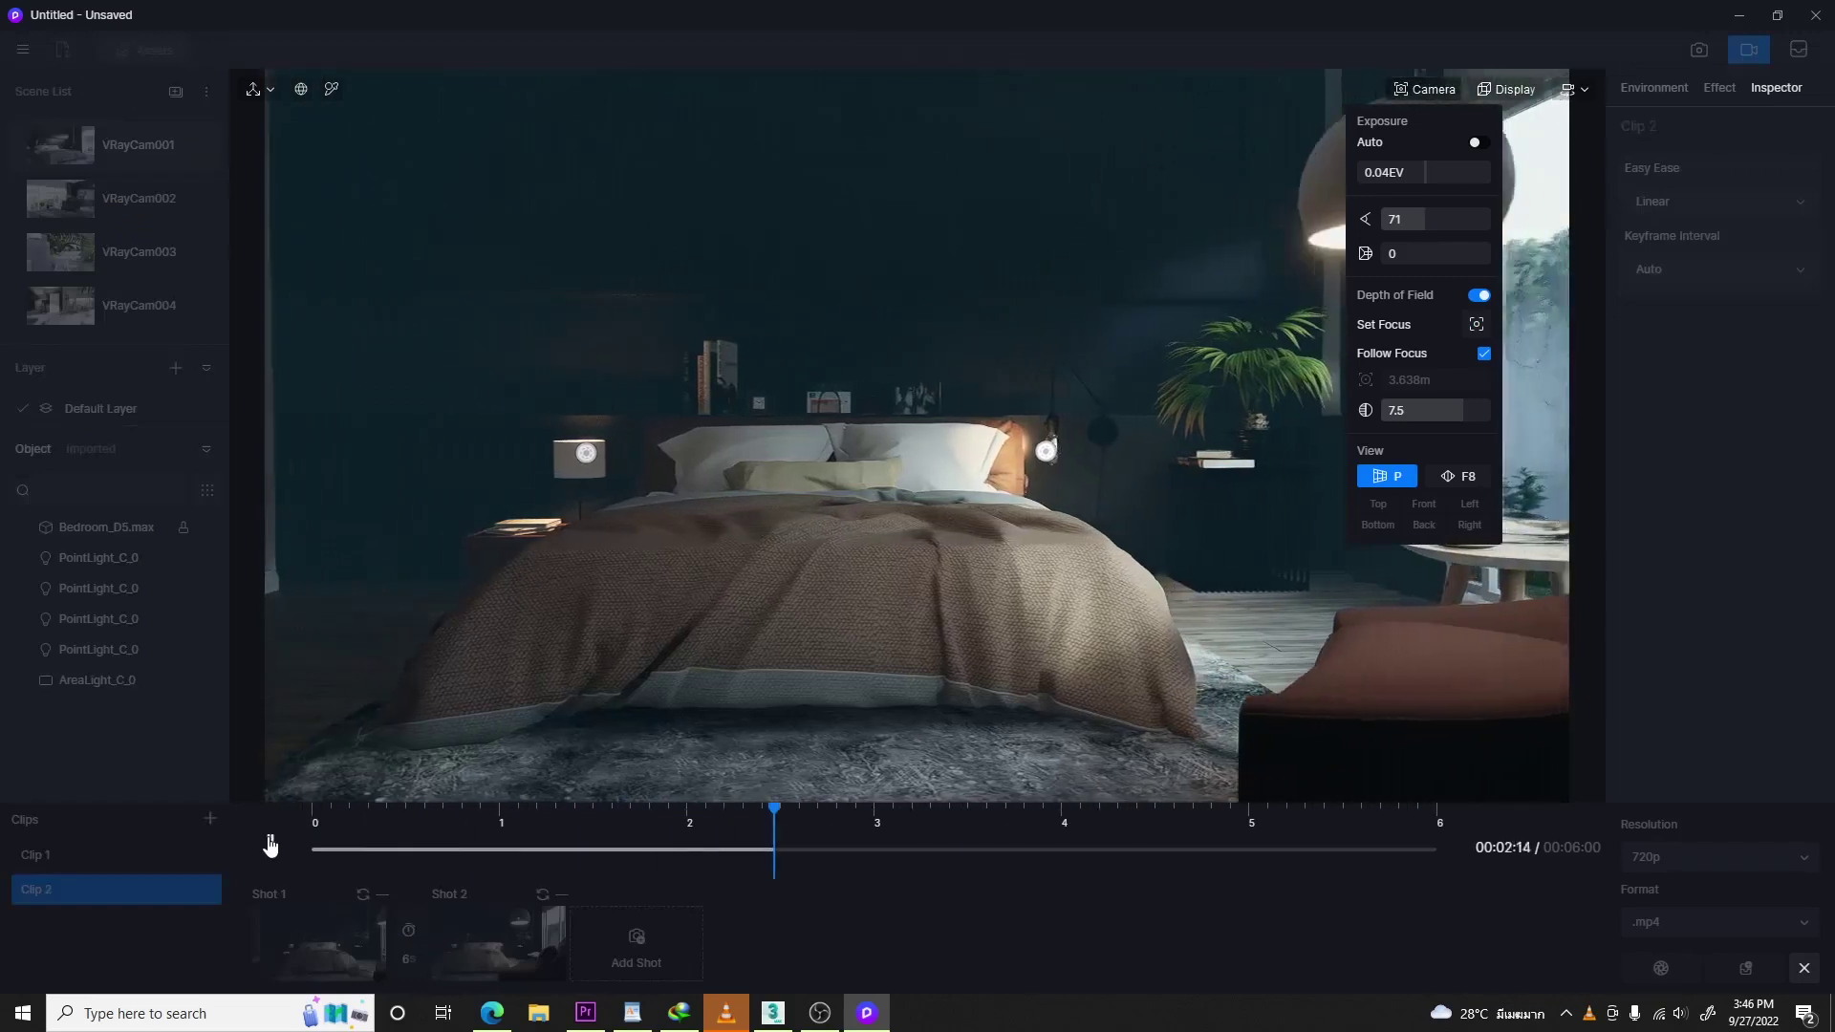
pyautogui.click(270, 841)
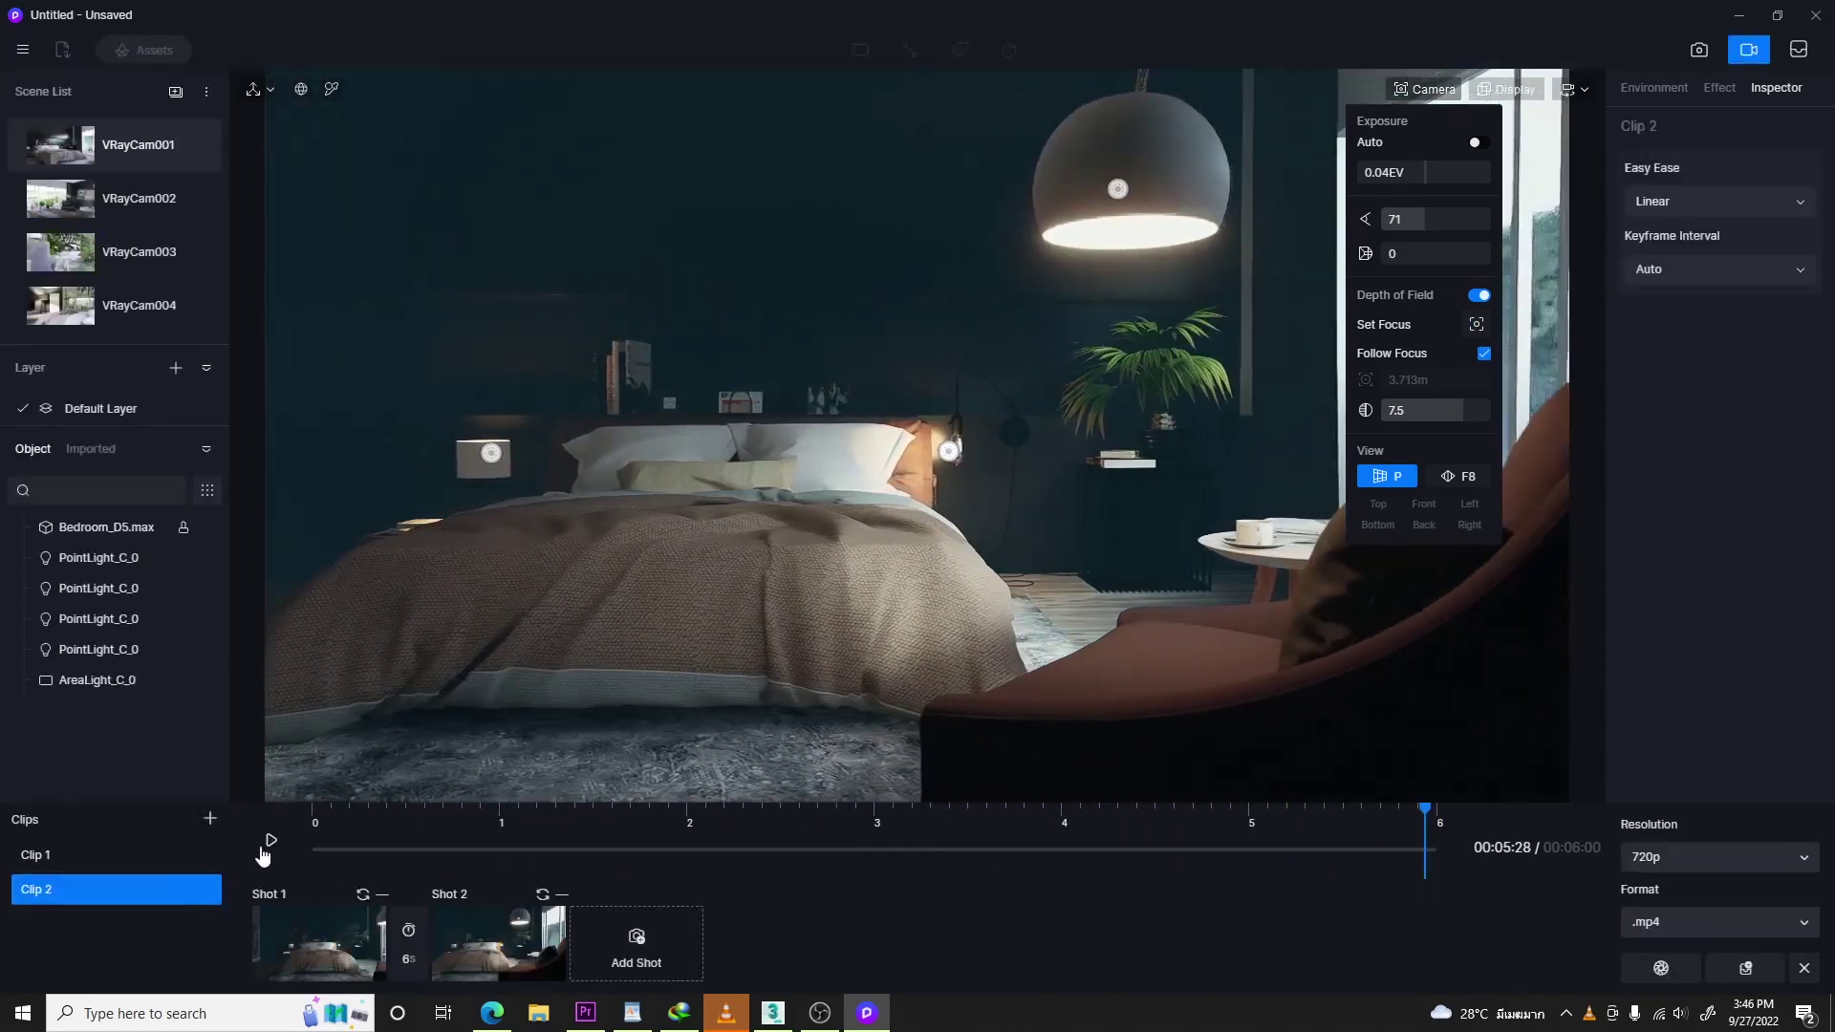
# - Create a third clip and raise the camera to look down on the bed, rug and armchair, adding the view as its first shot
pyautogui.click(210, 819)
pyautogui.press('e')
pyautogui.moveTo(805, 495); pyautogui.dragTo(982, 289, button='right')
pyautogui.press('a')
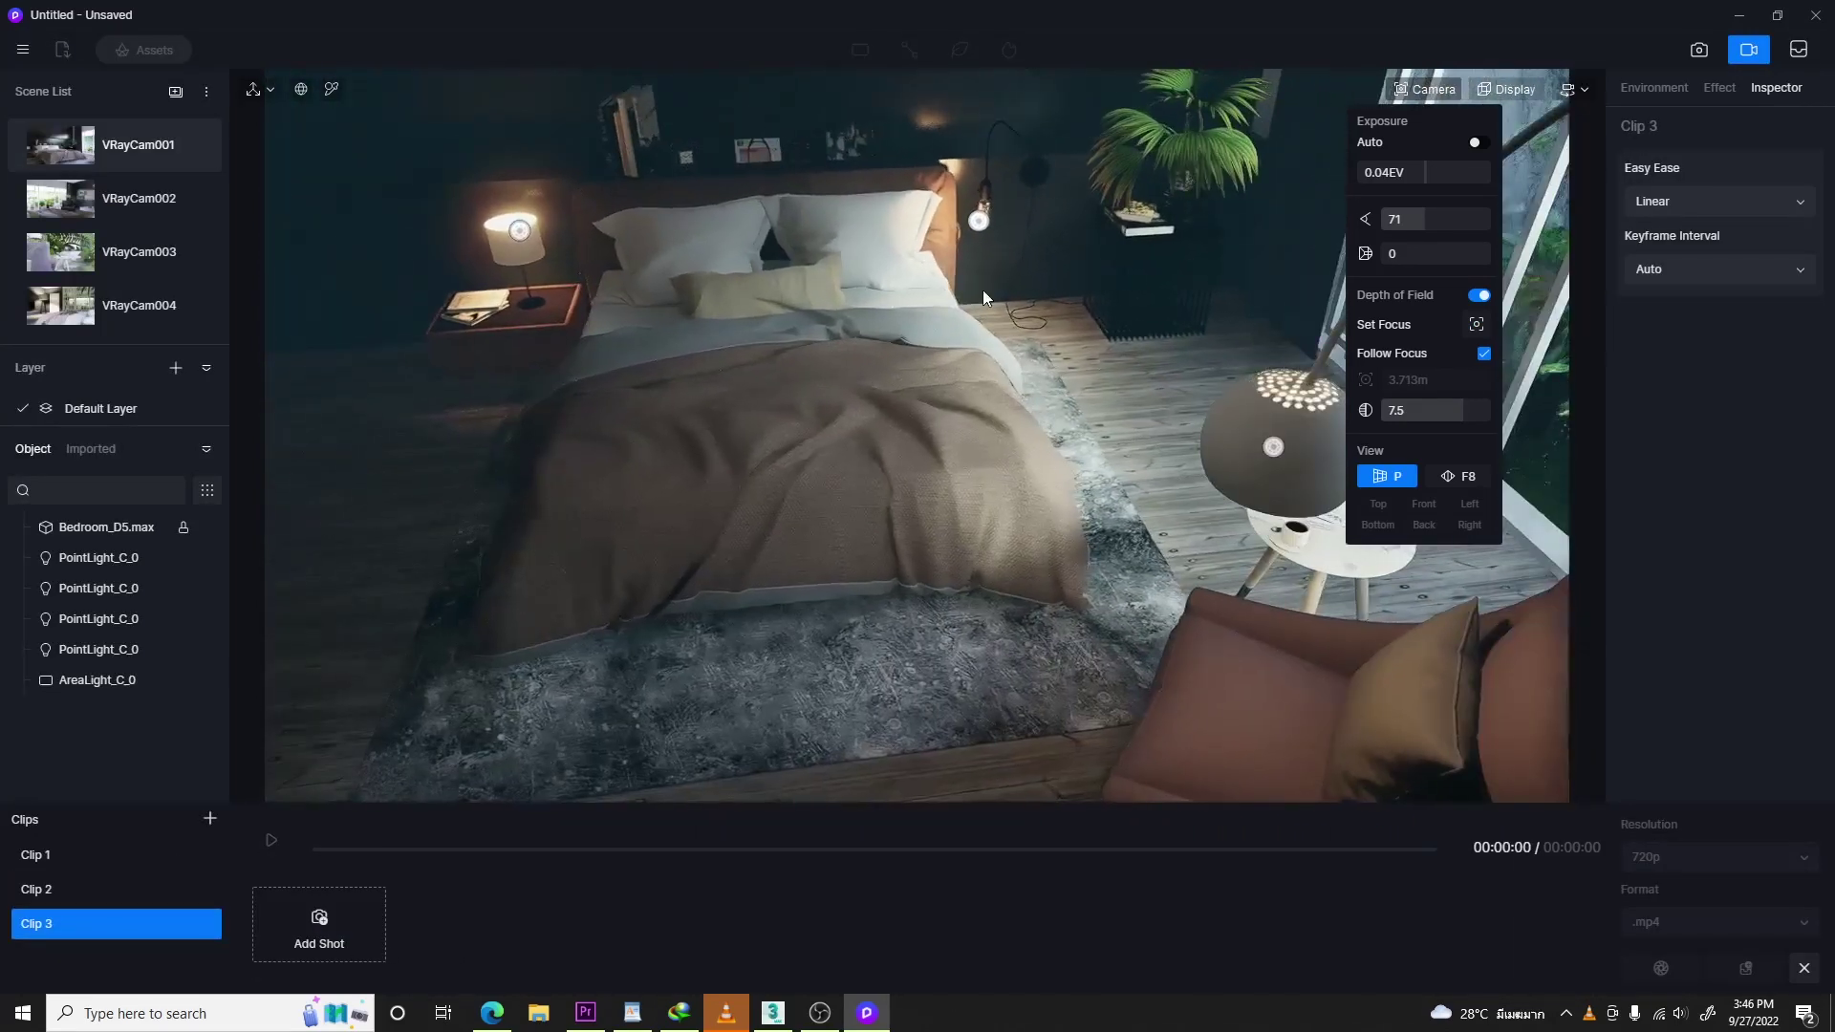
pyautogui.click(307, 937)
# - Slide and turn the elevated camera sideways, add the view as Clip 3's second shot, and play the clip
pyautogui.press('d')
pyautogui.moveTo(841, 401); pyautogui.dragTo(730, 421, button='right')
pyautogui.click(456, 949)
pyautogui.click(272, 840)
# - Create a fourth clip opening on the ivy wall and monstera outside the window, with depth of field blur 10, and lower the camera to the potted plants
pyautogui.click(210, 818)
pyautogui.moveTo(891, 449); pyautogui.dragTo(1250, 488, button='right')
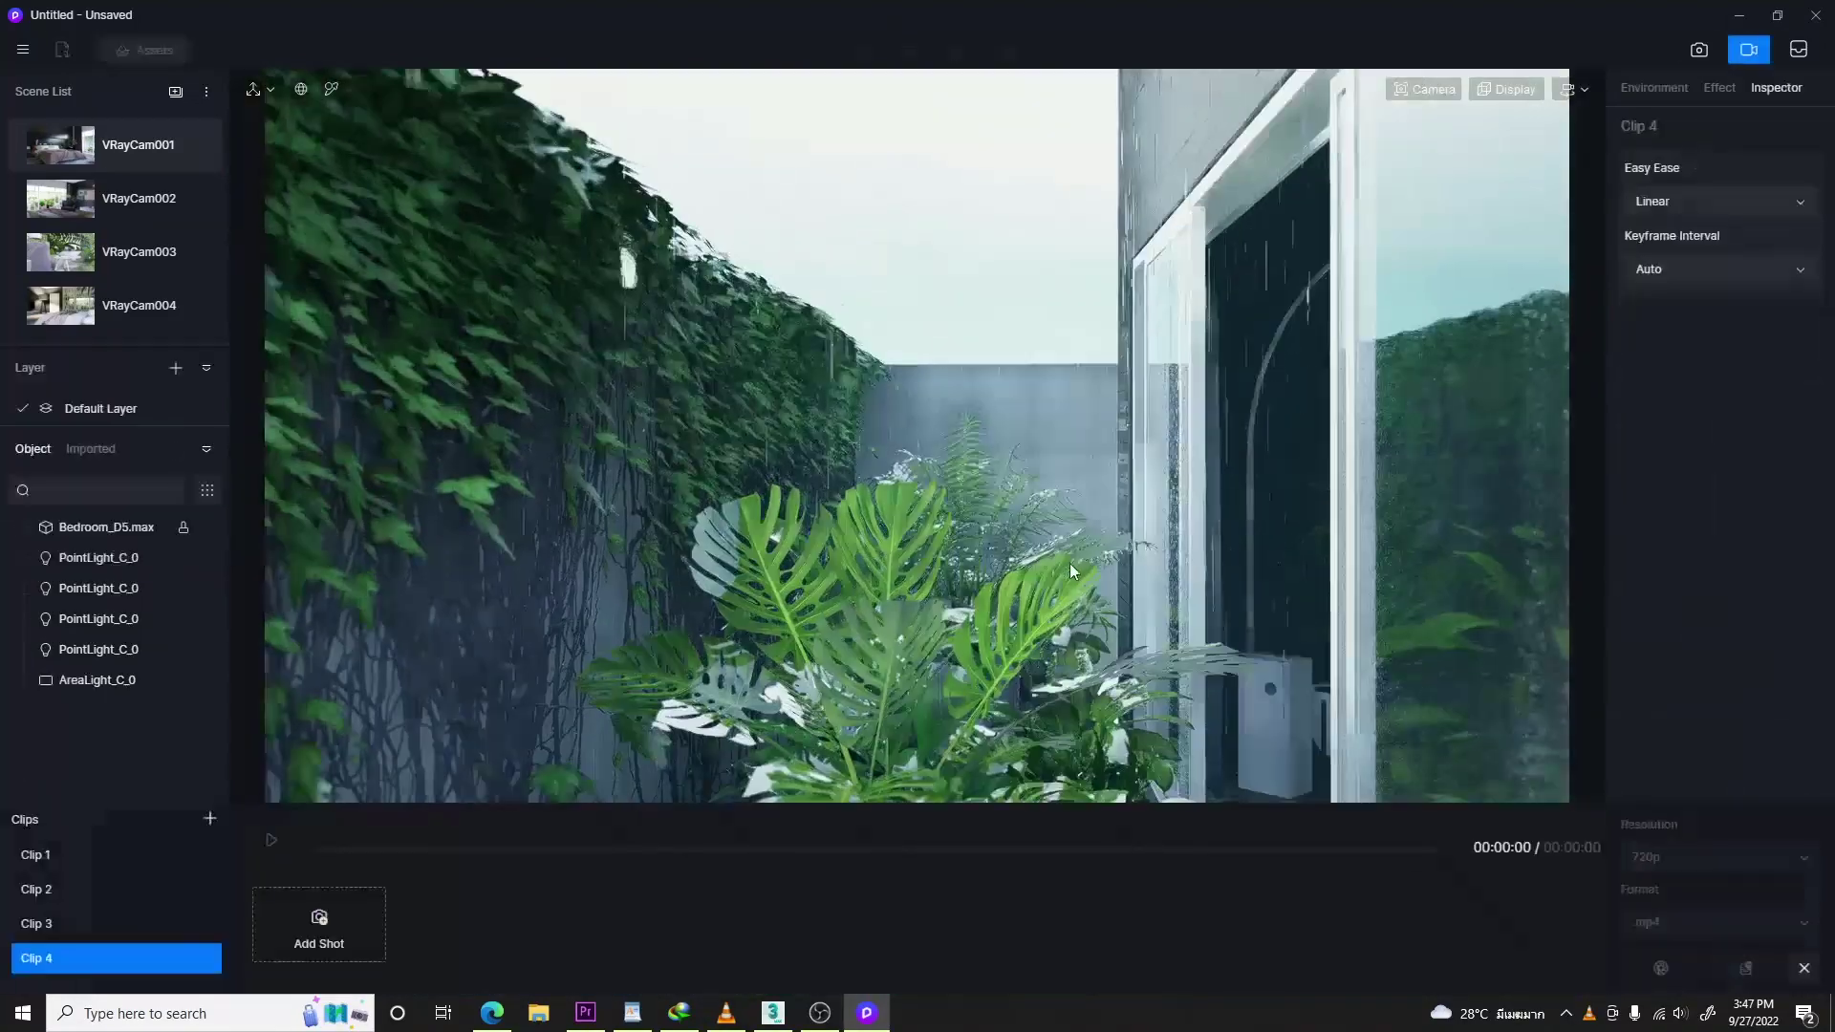
pyautogui.press('e')
pyautogui.press('q')
pyautogui.press('e')
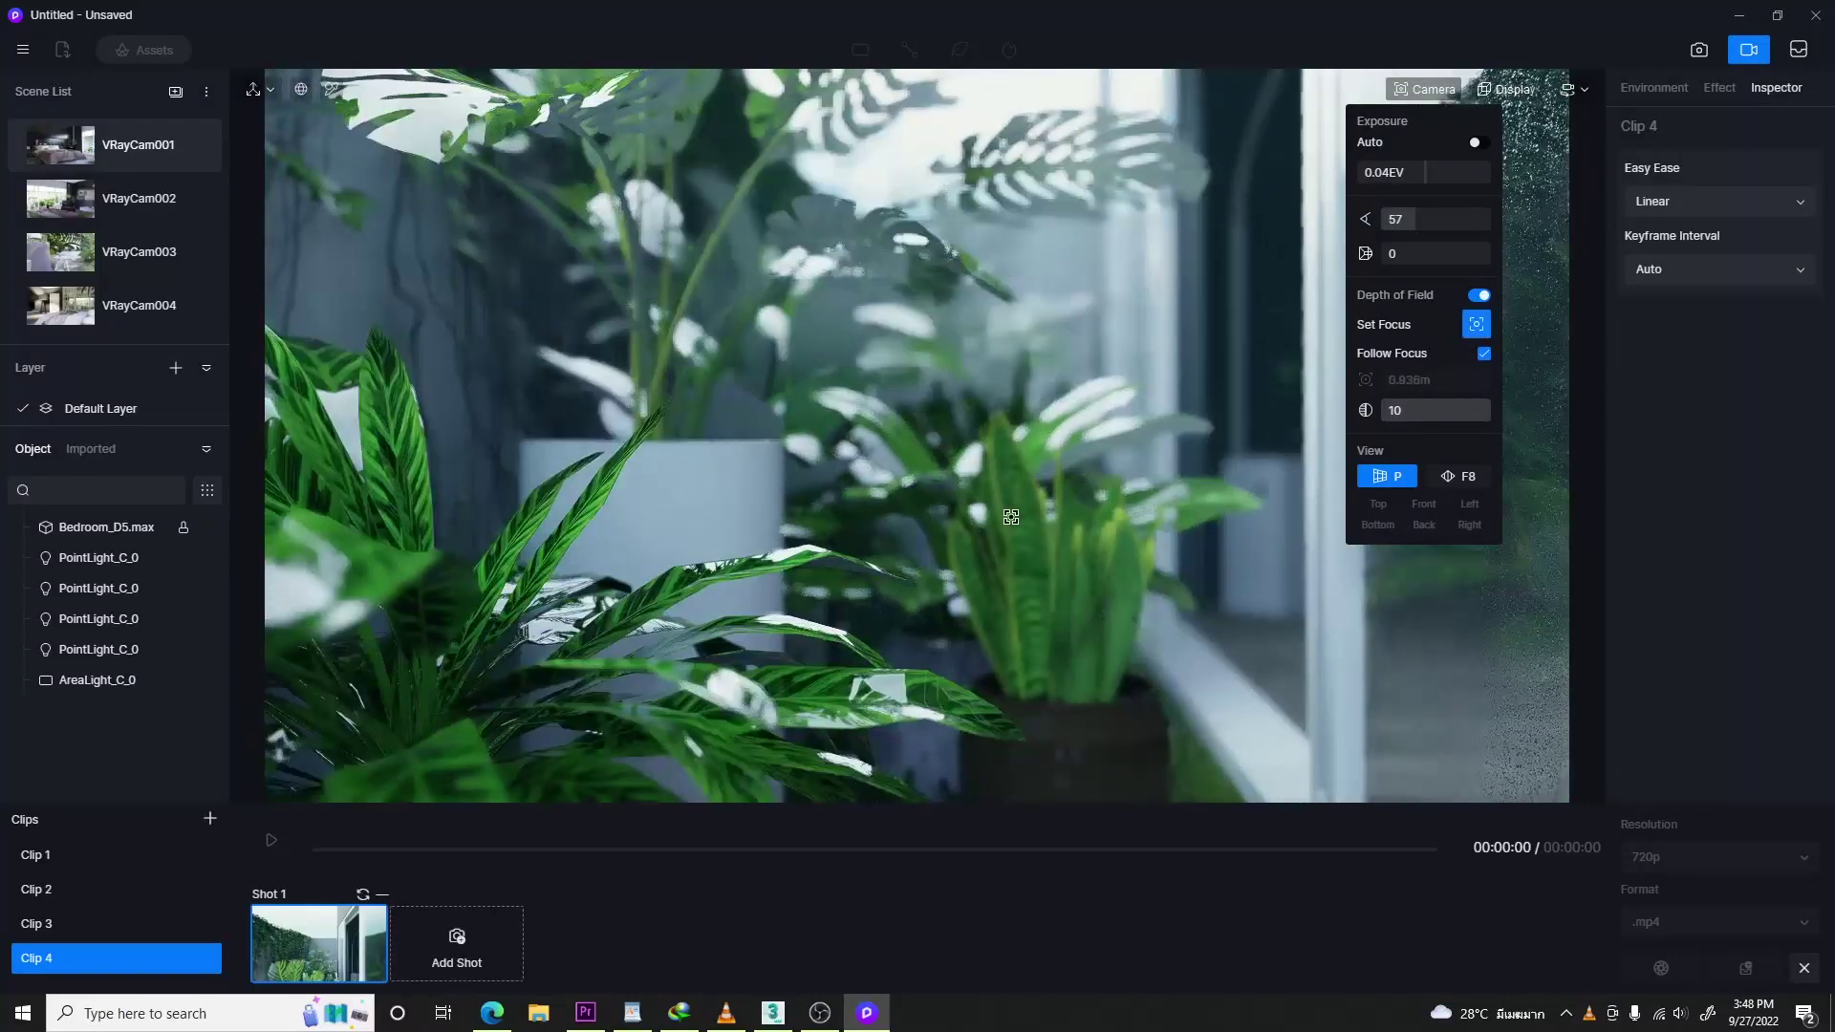
# - Add the low close-up of the potted plants as Clip 4's second shot and play the clip from the start
pyautogui.click(342, 944)
pyautogui.click(456, 946)
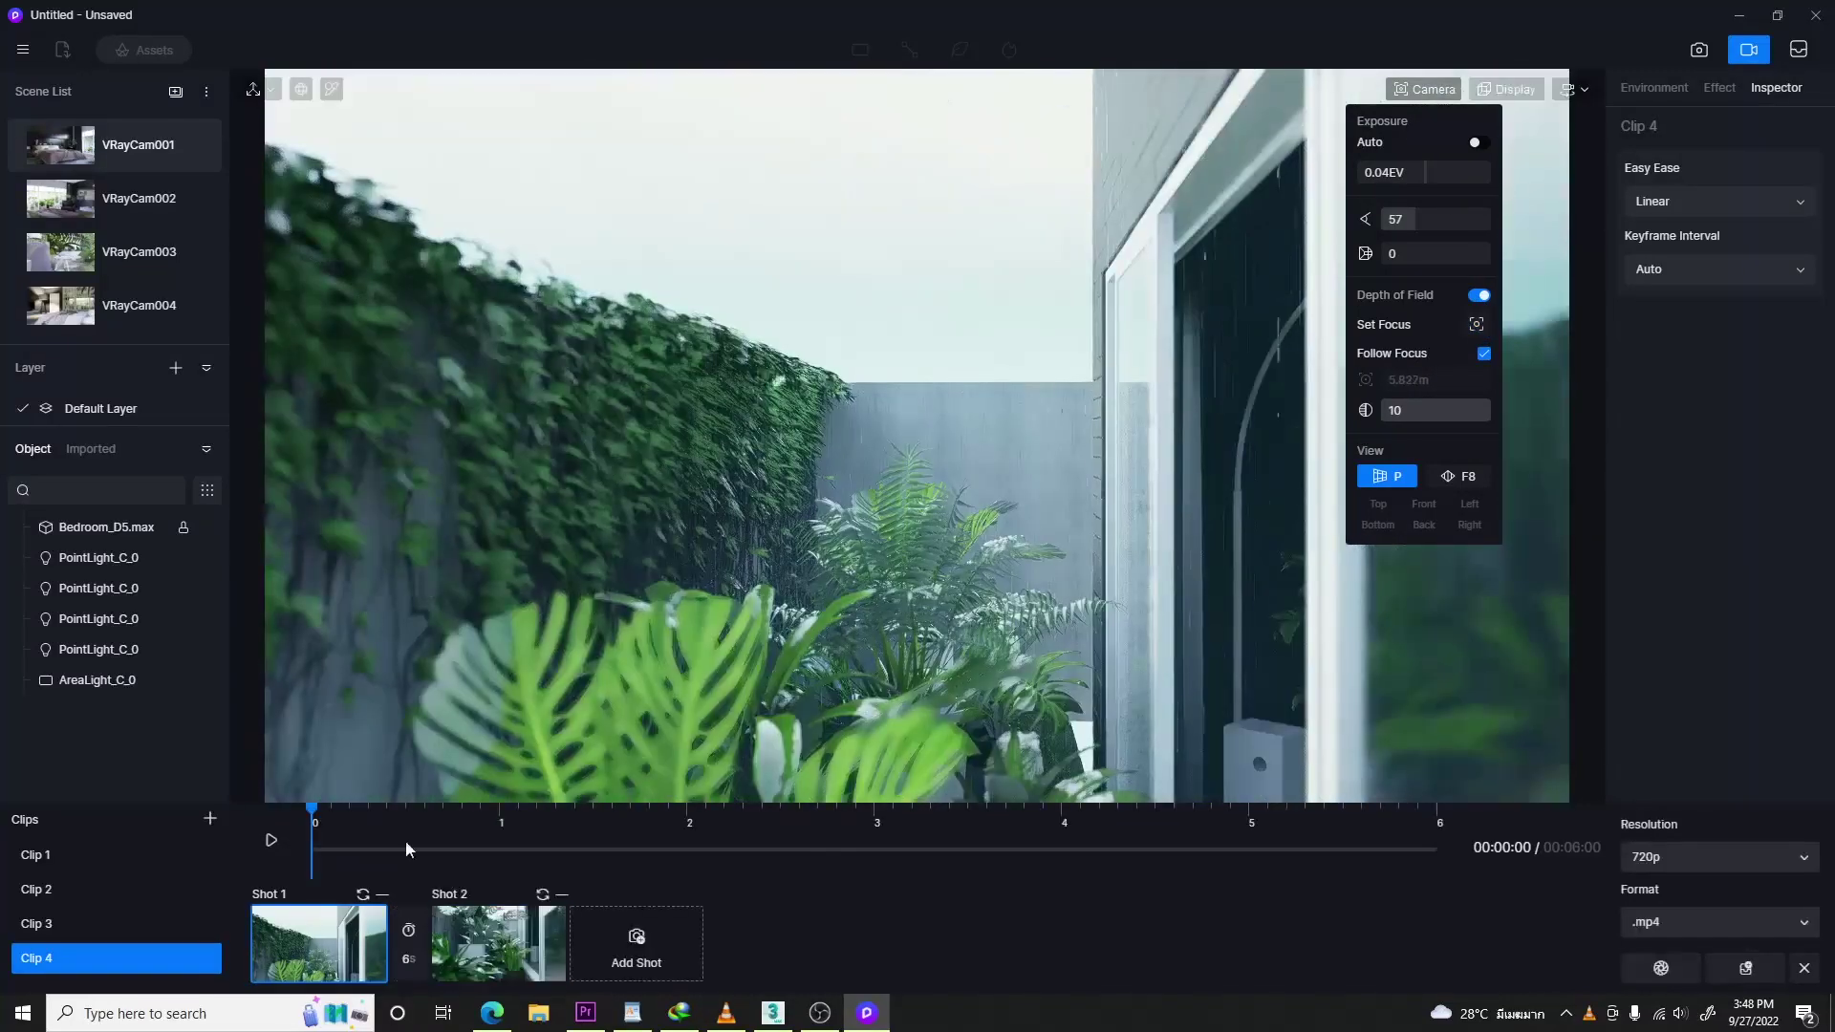
pyautogui.click(272, 840)
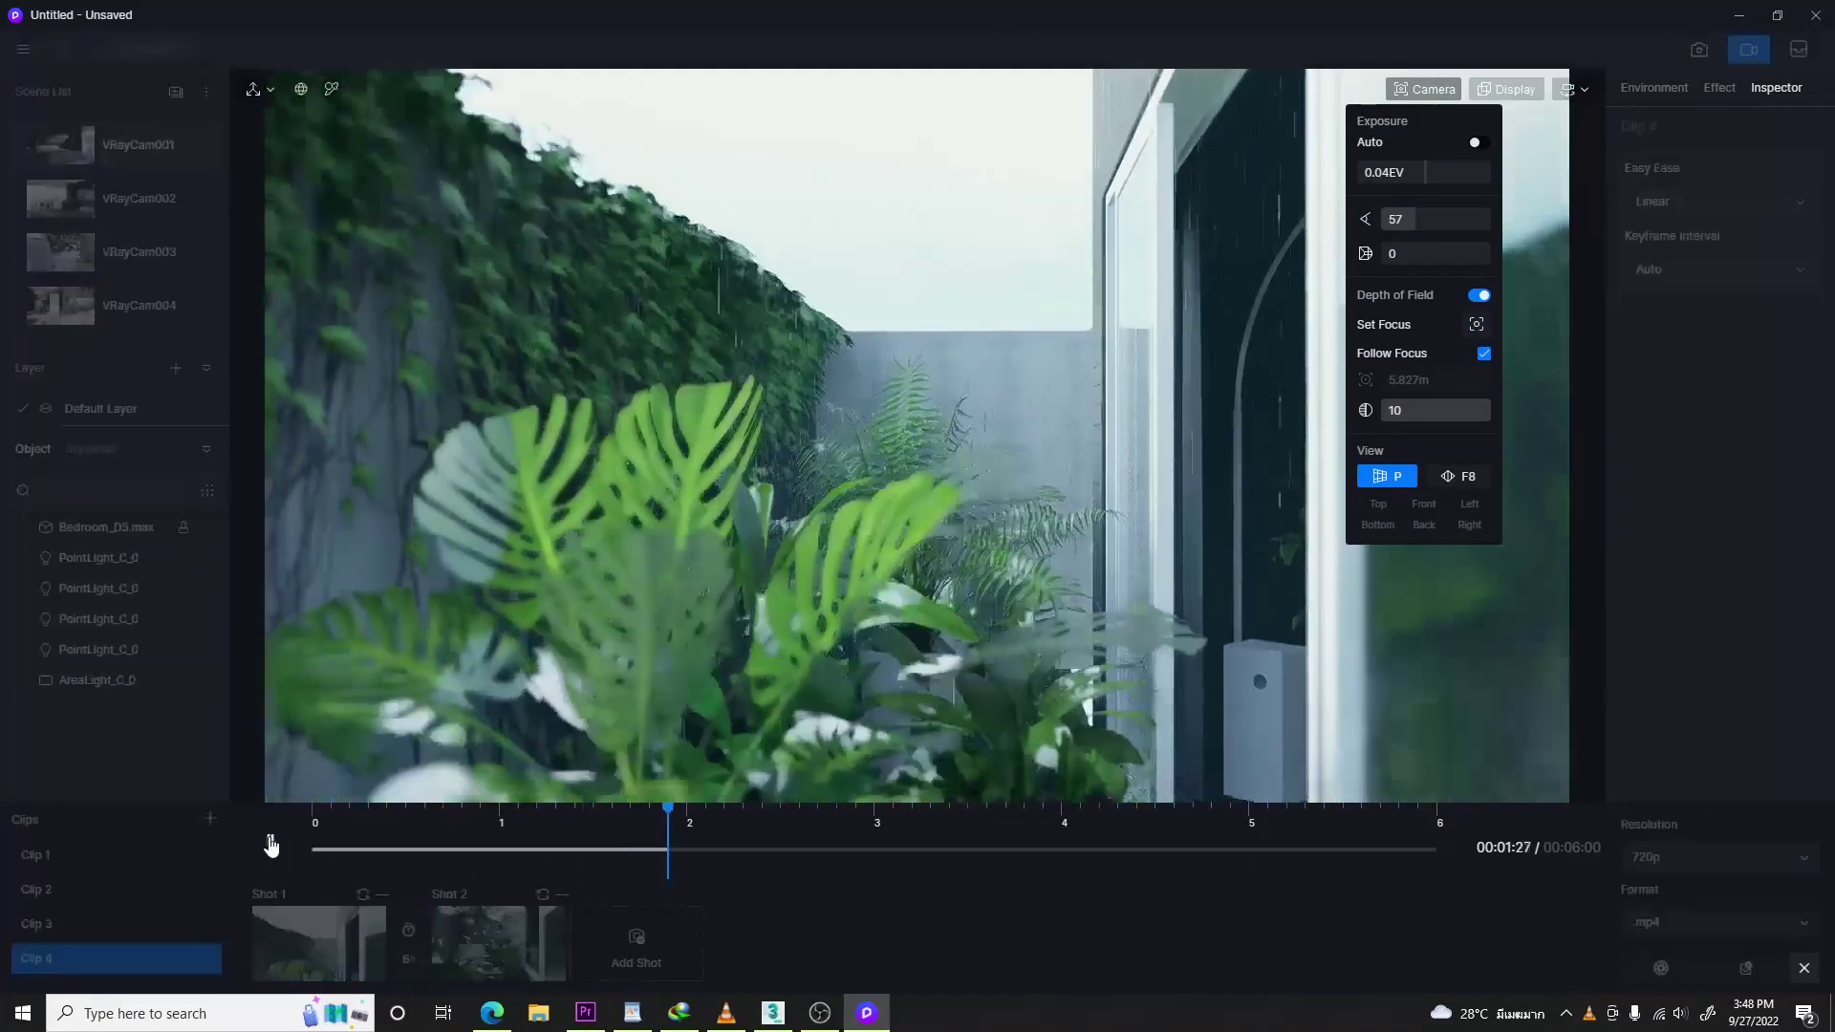
# - Create a fifth clip with two slightly shifted shots of the armchair and side table seen over the bed, and play it
pyautogui.click(210, 819)
pyautogui.click(340, 929)
pyautogui.click(457, 932)
pyautogui.moveTo(864, 535); pyautogui.dragTo(972, 525, button='right')
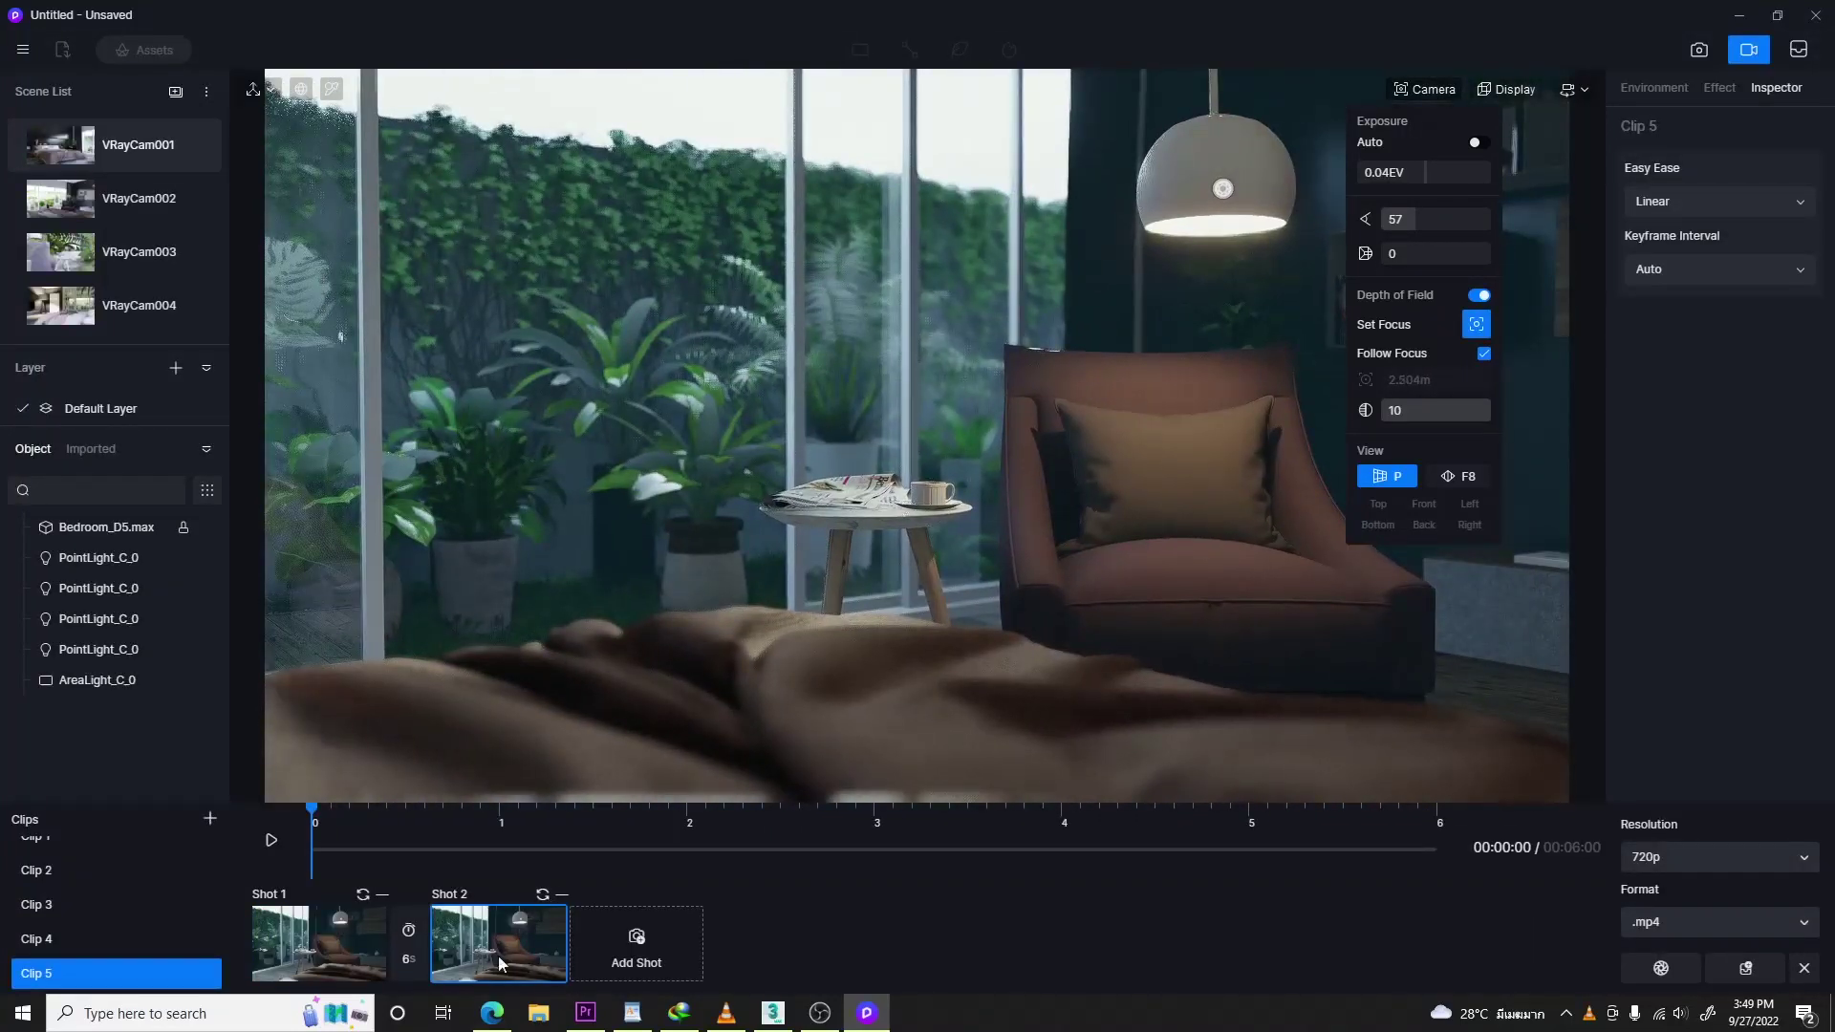
pyautogui.click(272, 840)
pyautogui.click(271, 843)
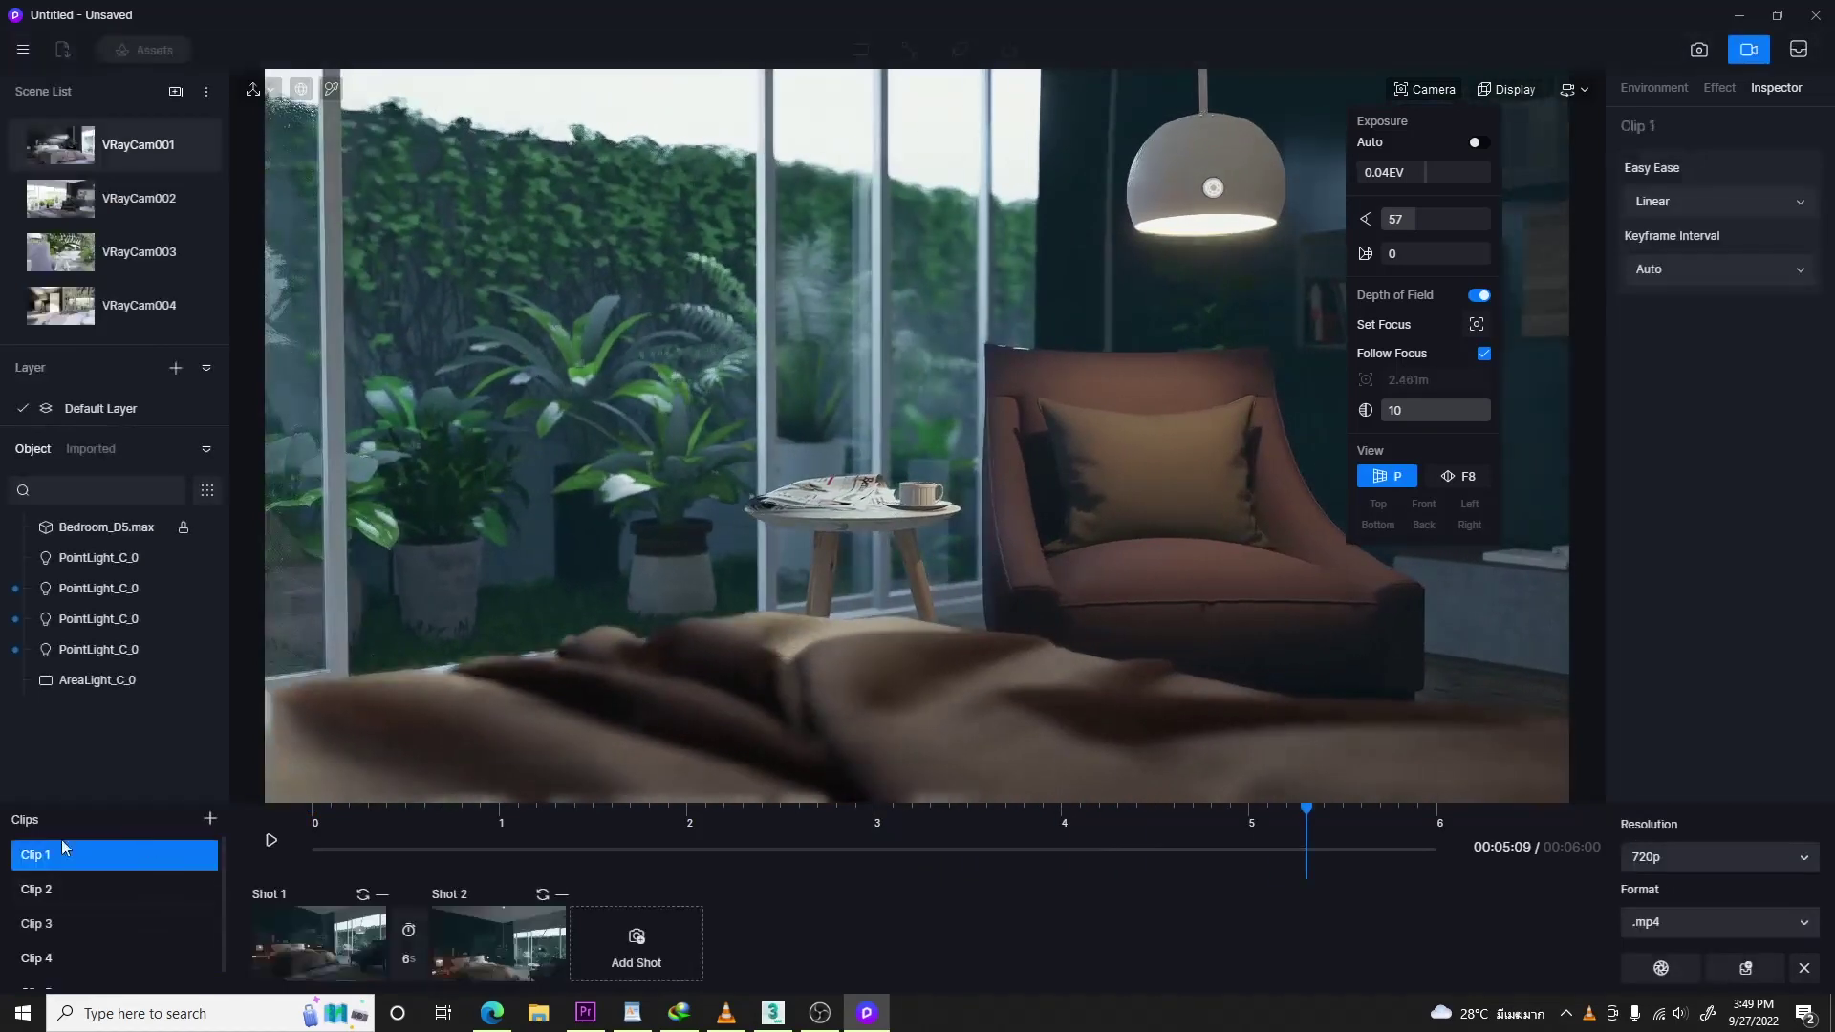
# - Set the output resolution of Clip 1 to 2k
pyautogui.scroll(2, 134, 932)
pyautogui.click(113, 856)
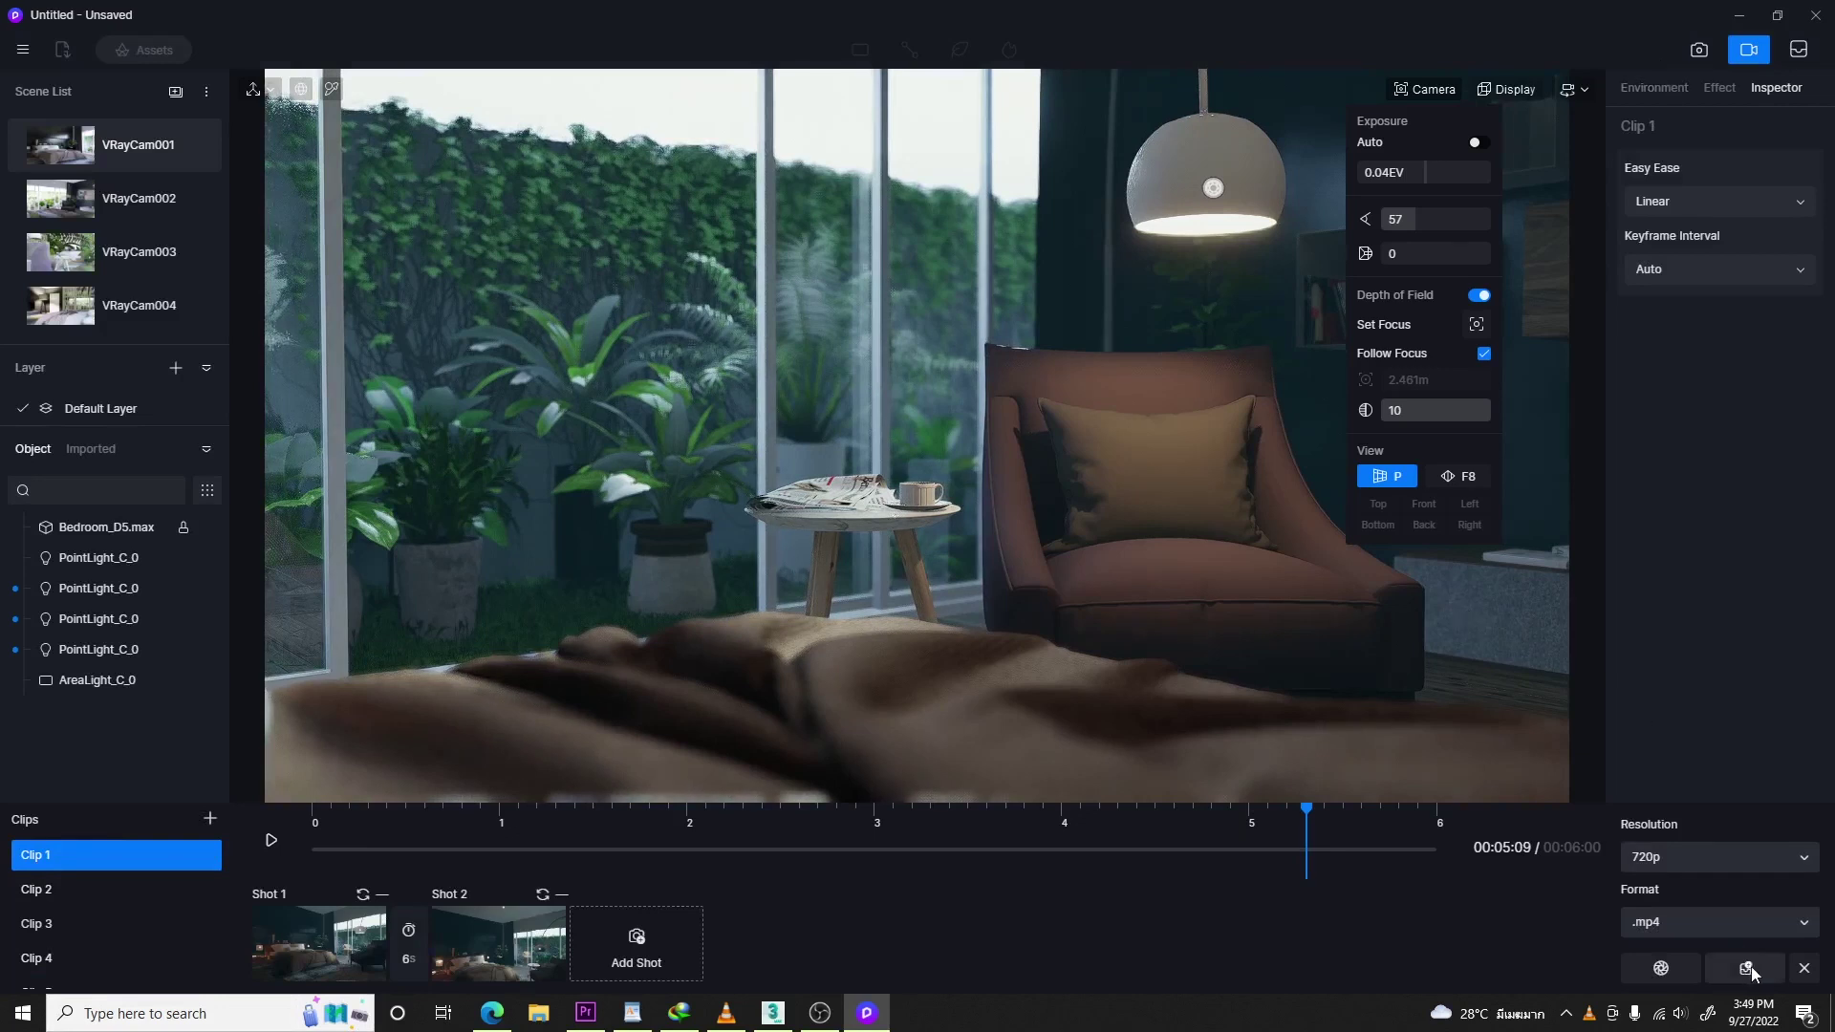
pyautogui.click(1765, 857)
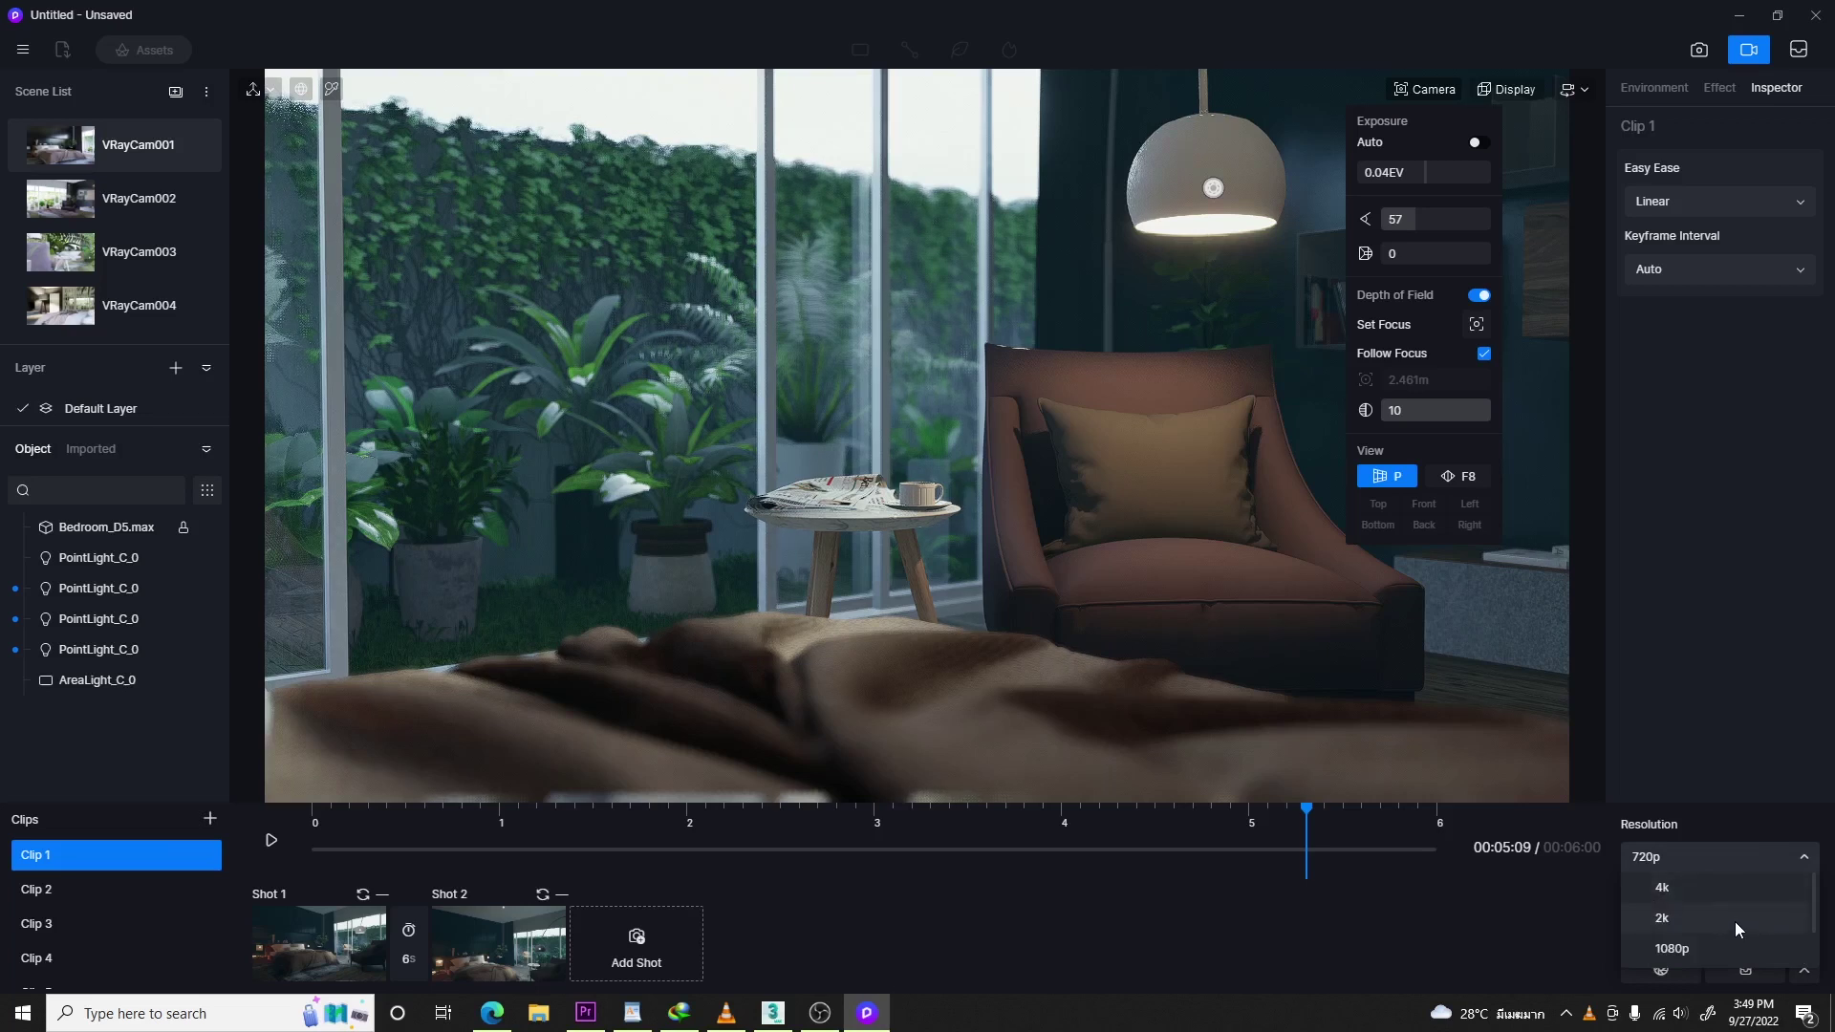
pyautogui.click(1758, 919)
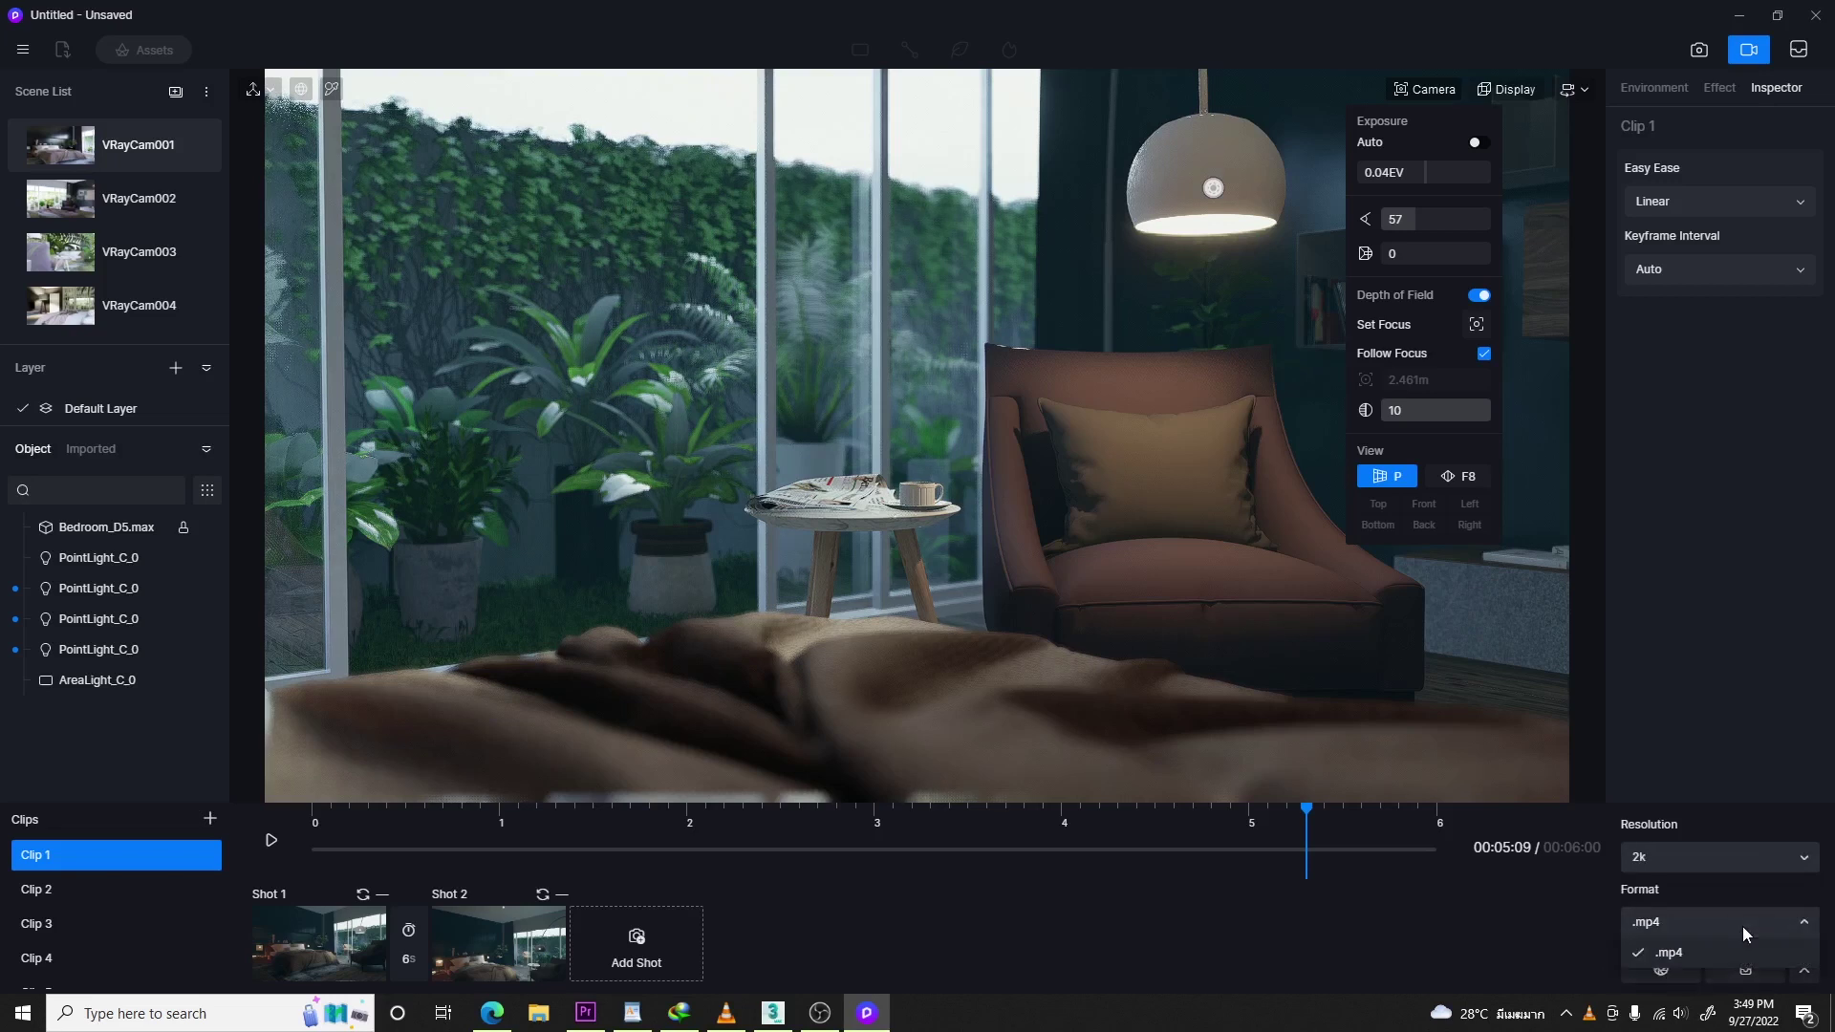
# - Add Clip 1 to the render queue, saving the project as "bedroom" in the D5 folder
pyautogui.click(1747, 970)
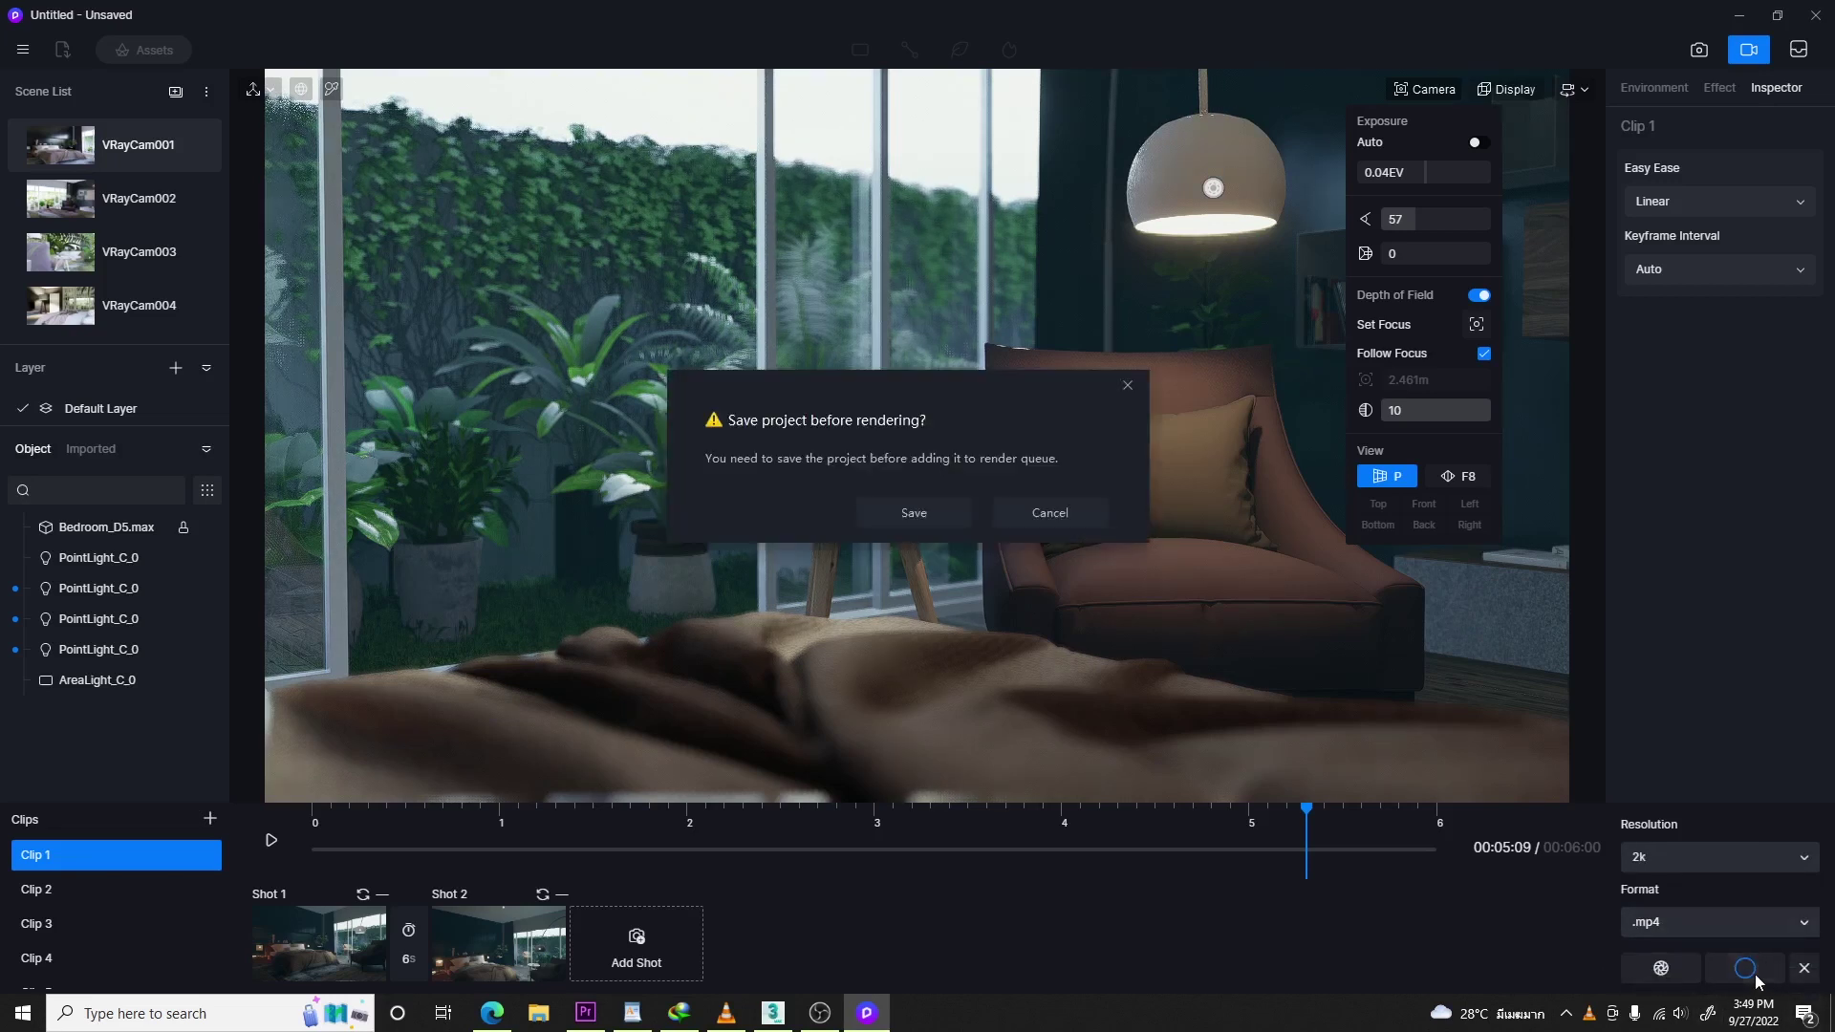
pyautogui.click(913, 514)
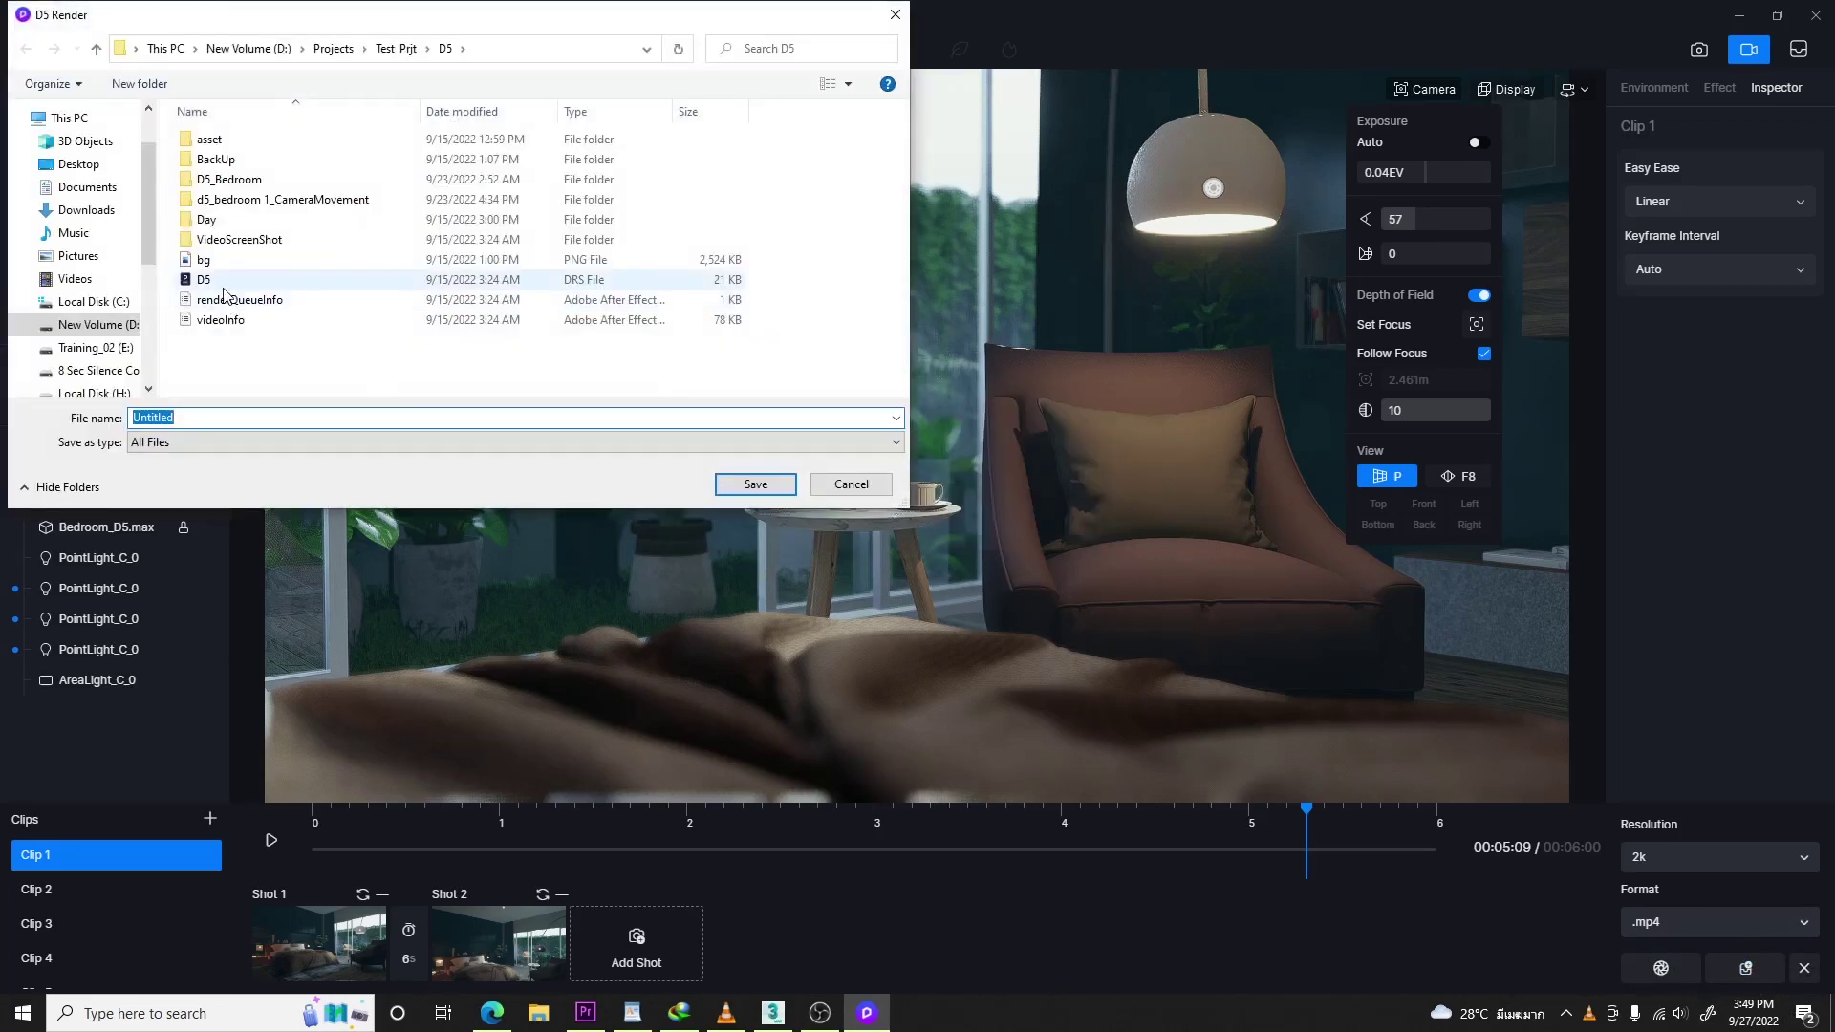
pyautogui.write('bedroom')
pyautogui.press('Return')
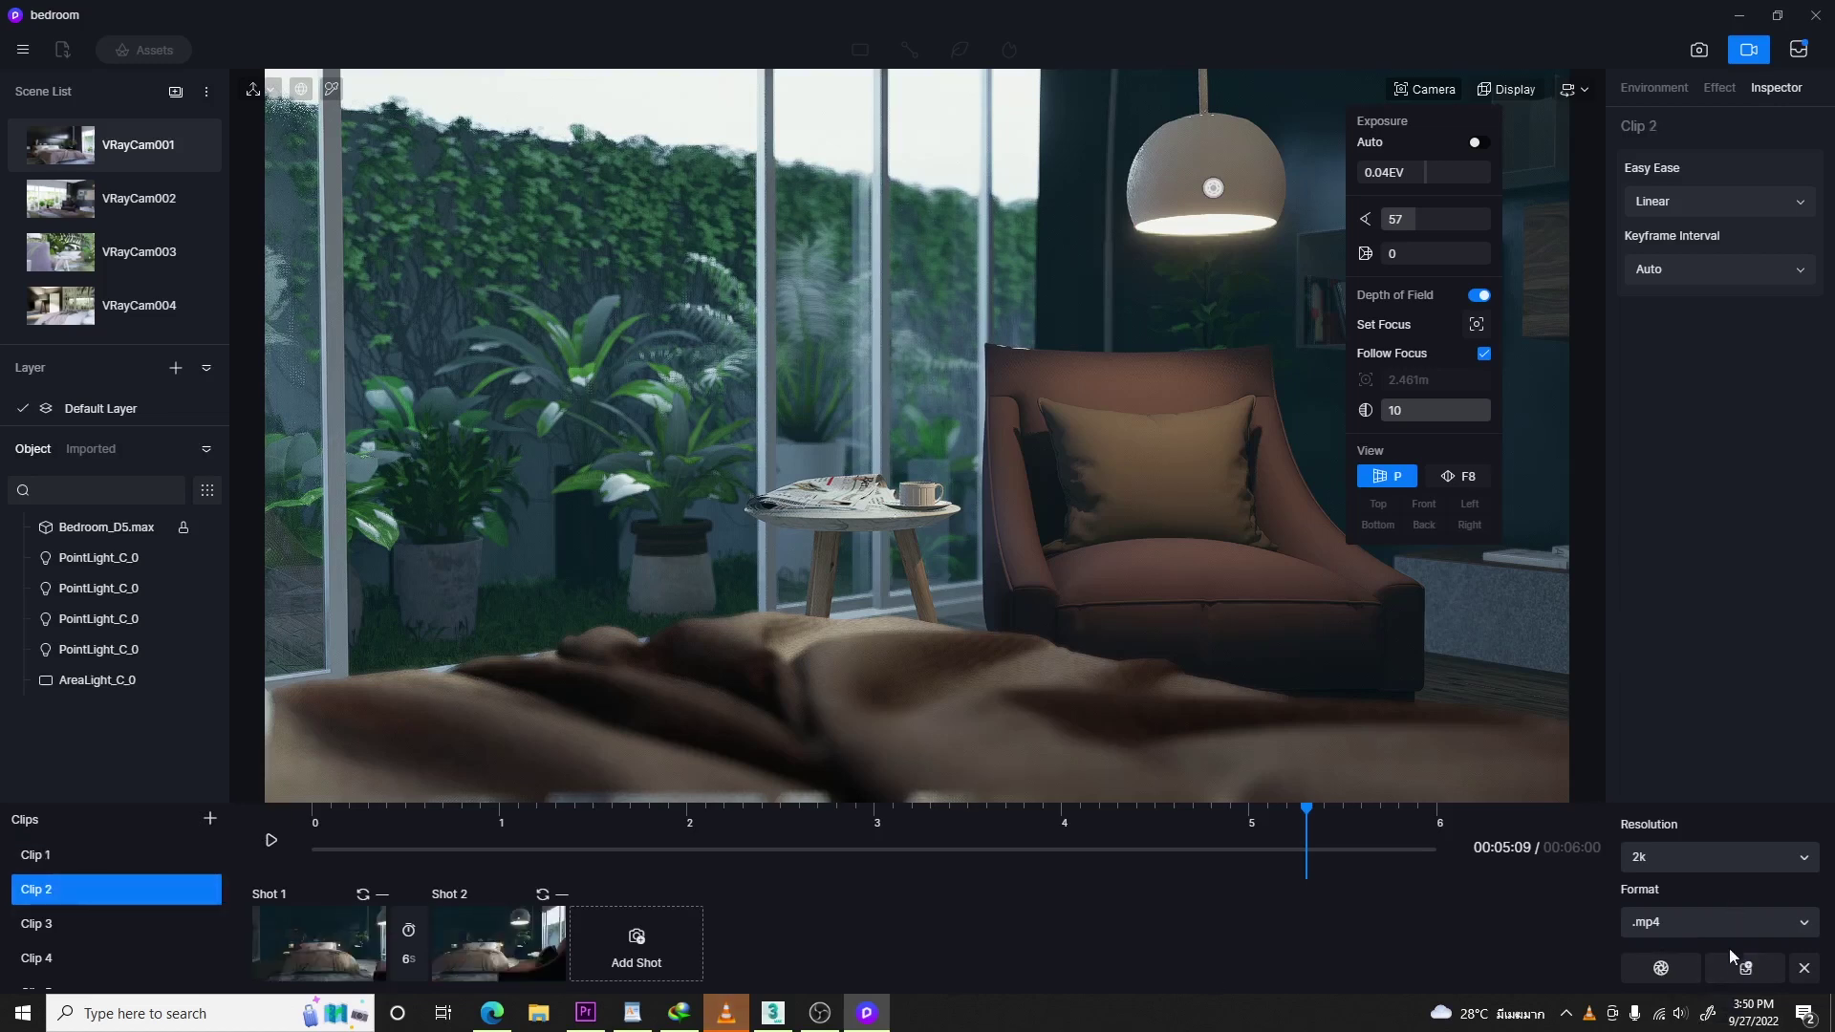
# - Add Clips 2, 3, 4 and 5 to the render queue at 2k resolution in .mp4 format
pyautogui.click(1745, 973)
pyautogui.click(157, 930)
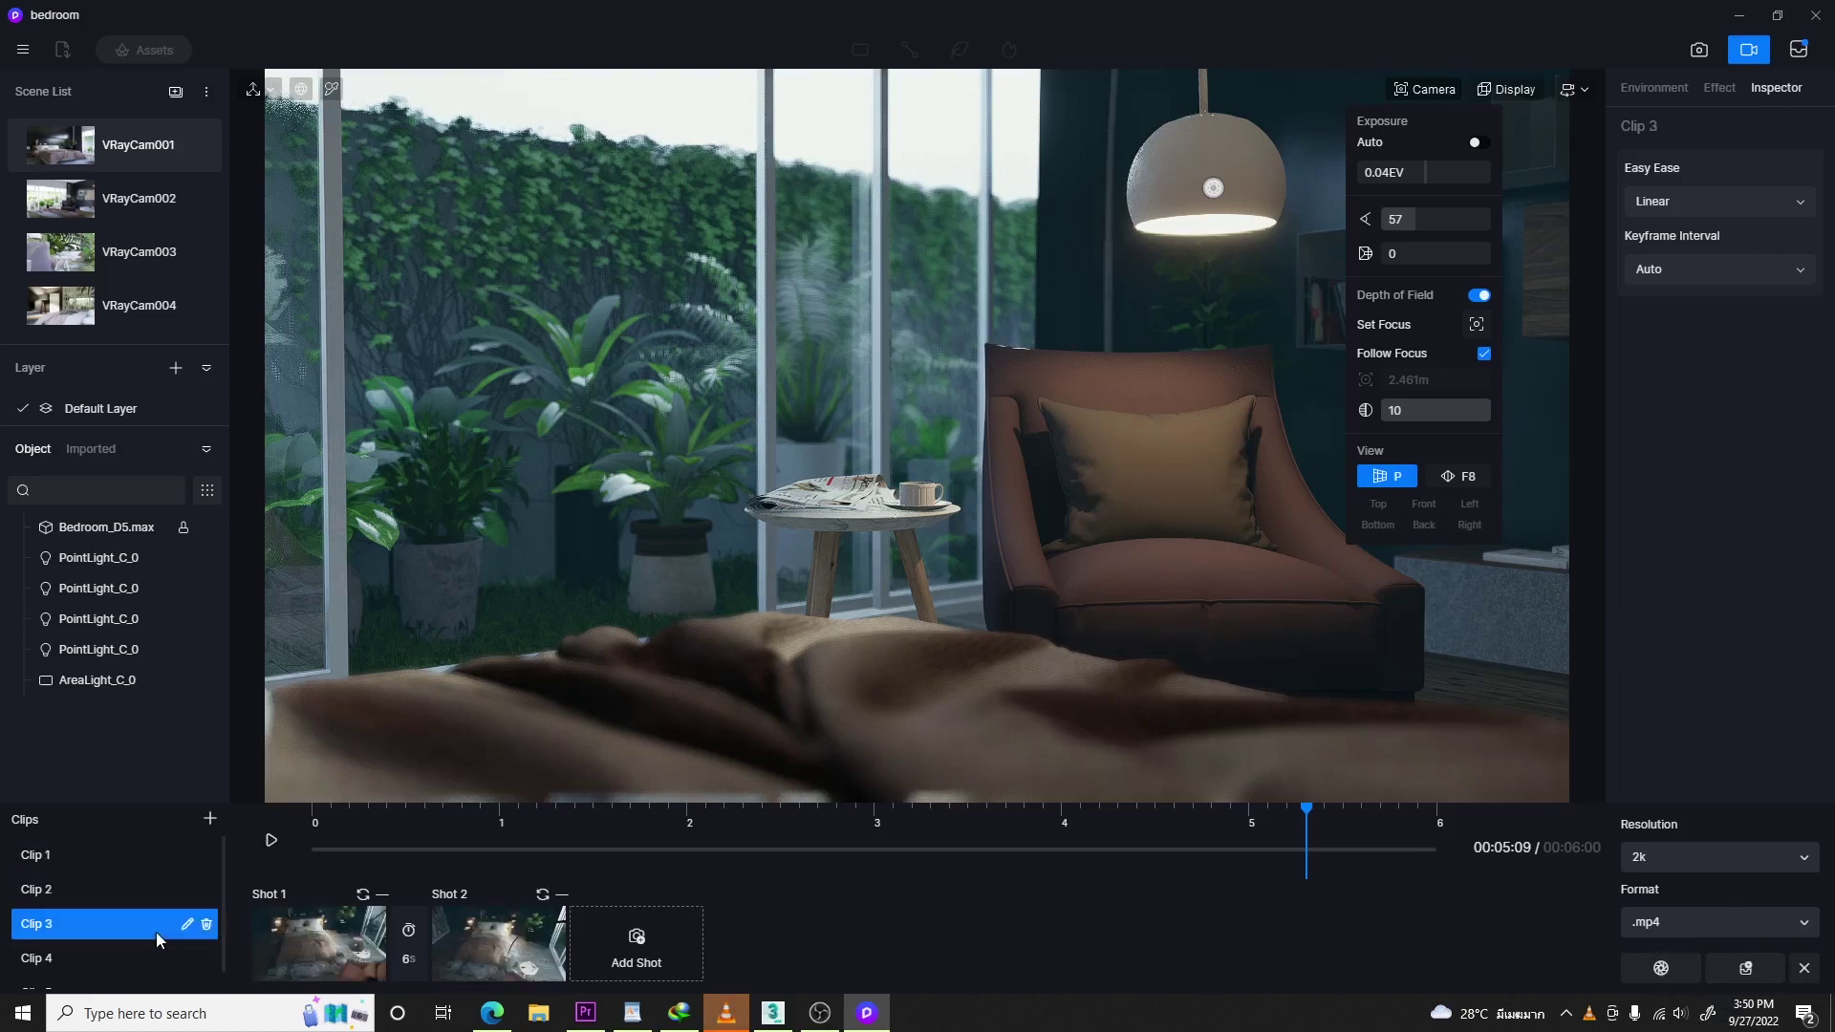
pyautogui.scroll(-1, 93, 927)
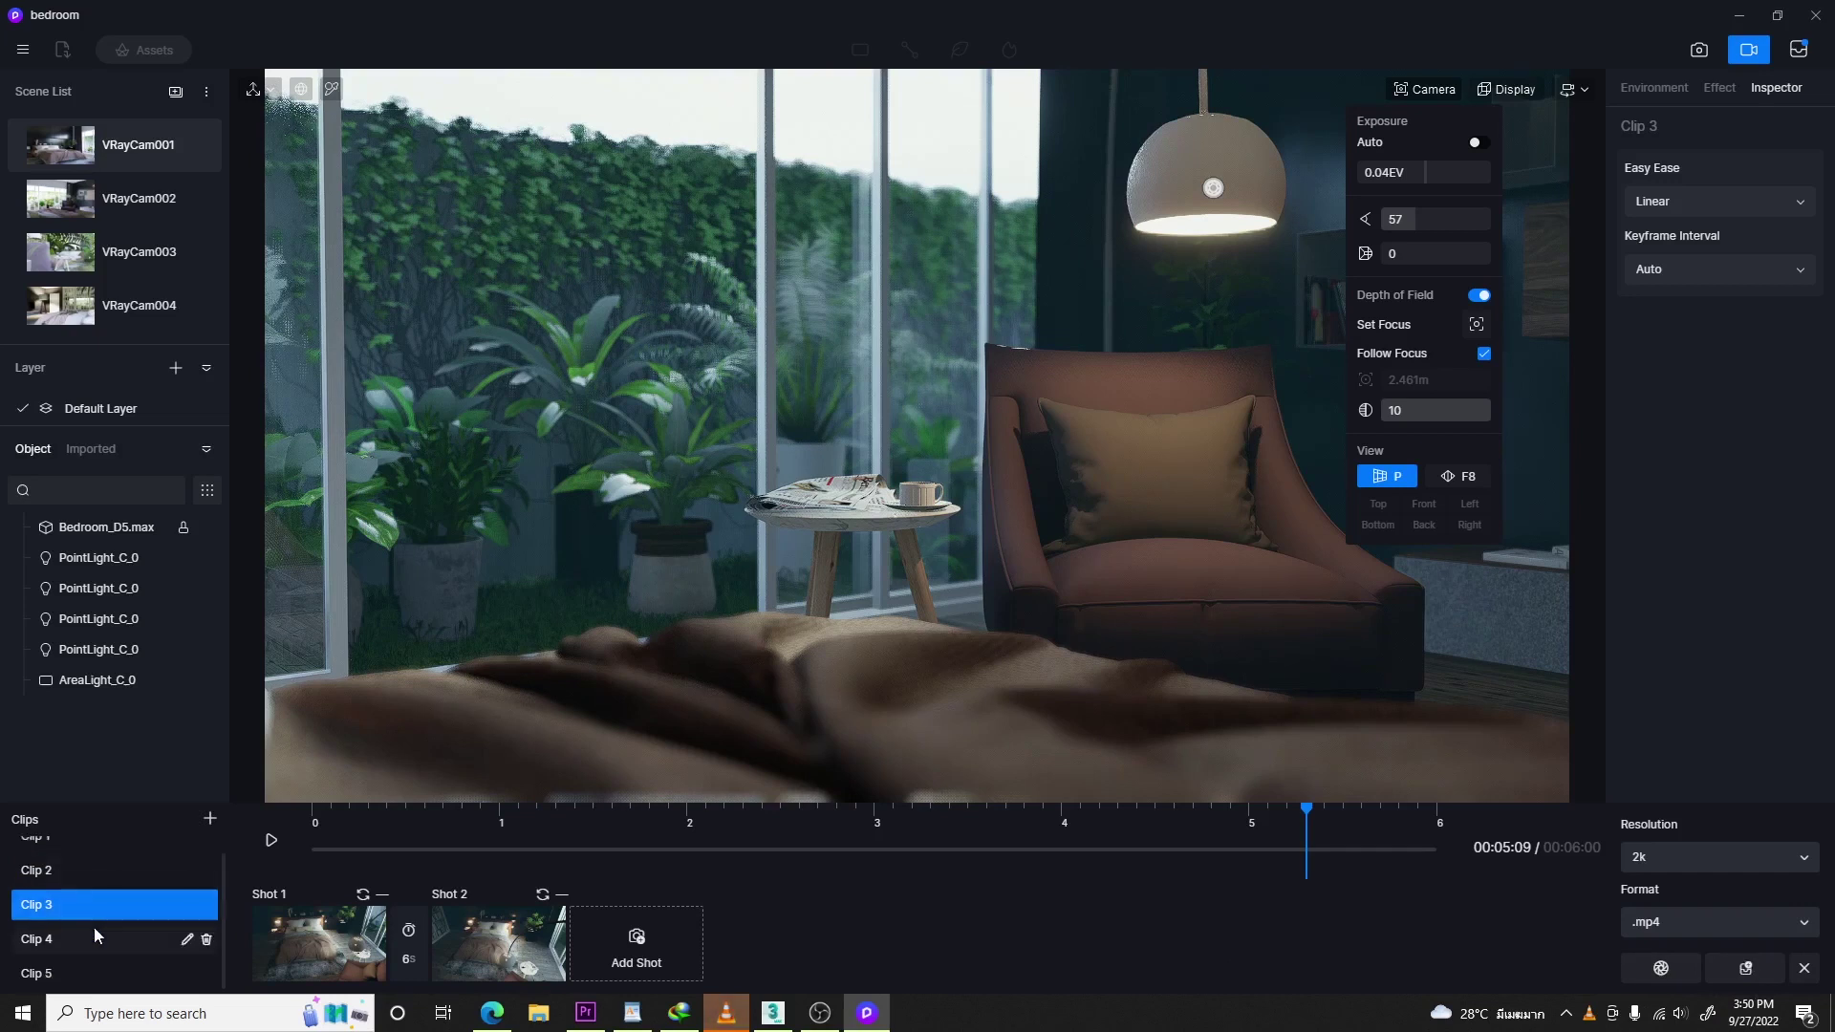
pyautogui.click(93, 928)
pyautogui.click(1741, 975)
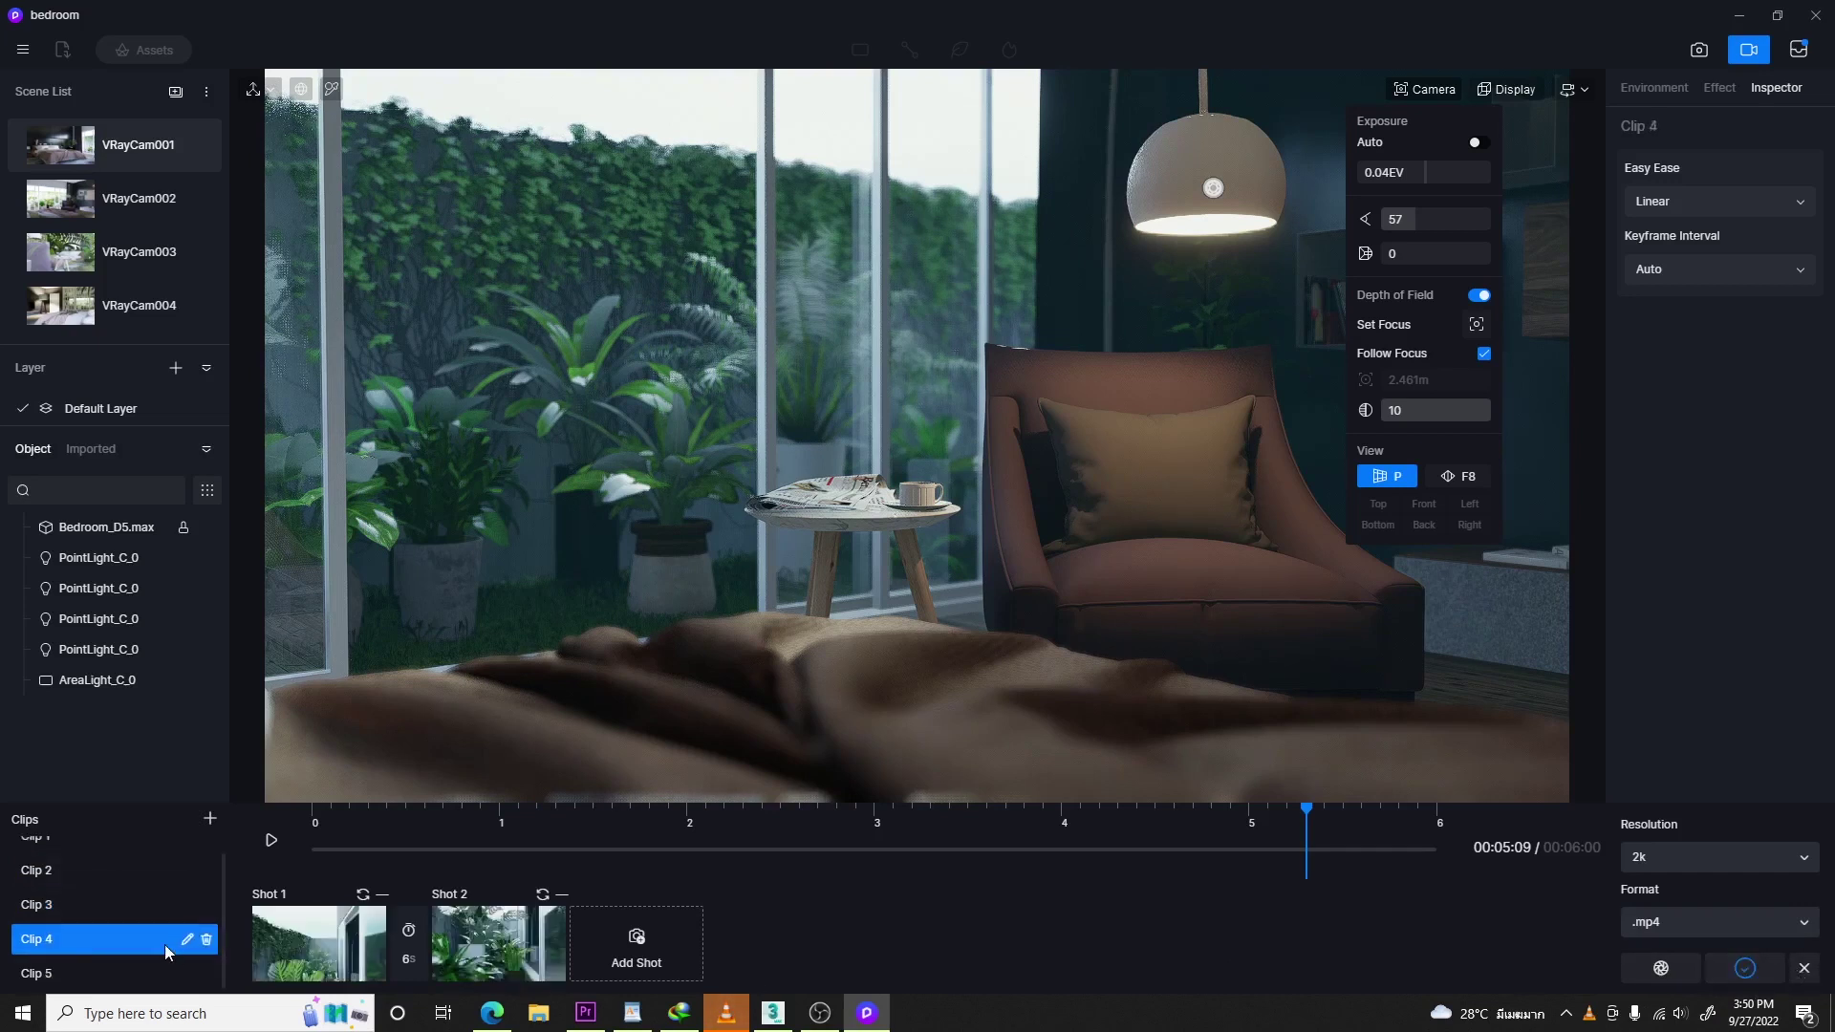
pyautogui.click(100, 969)
pyautogui.click(1753, 979)
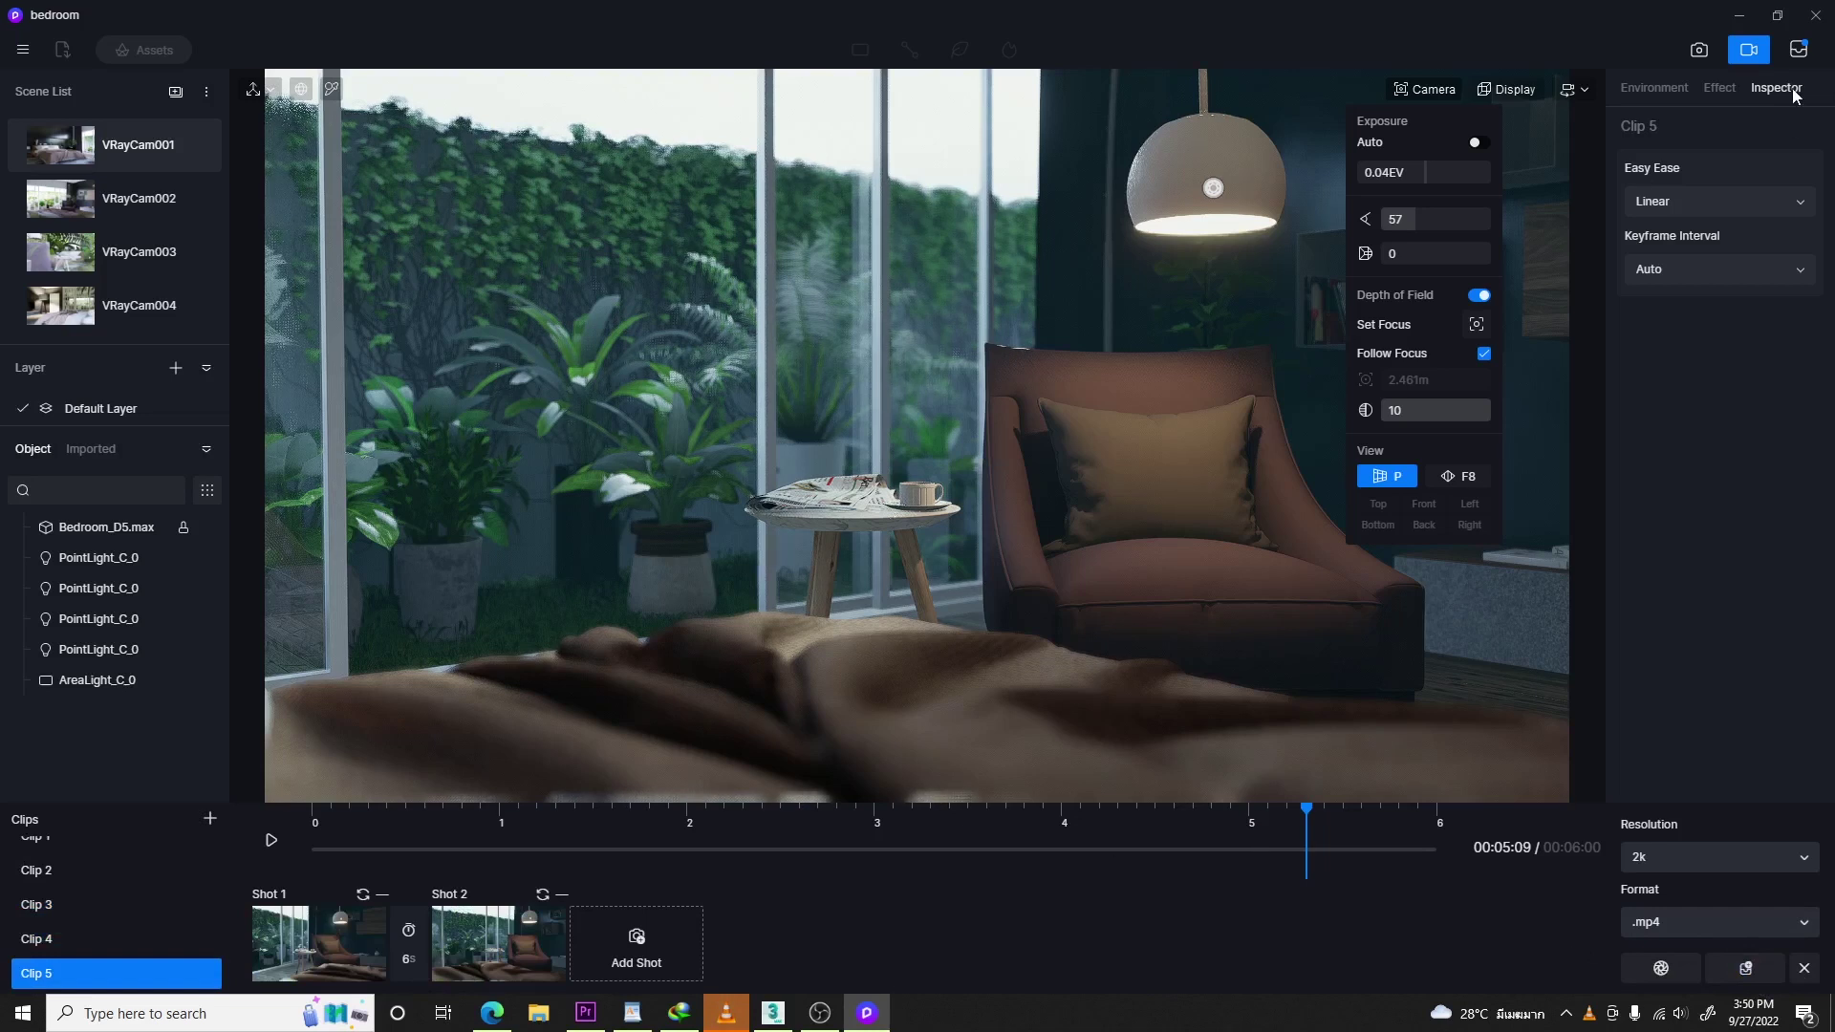
# - Select all pending clips in the render queue, choose the D5 Render "bedroom" folder as output location, and start rendering
pyautogui.click(1808, 59)
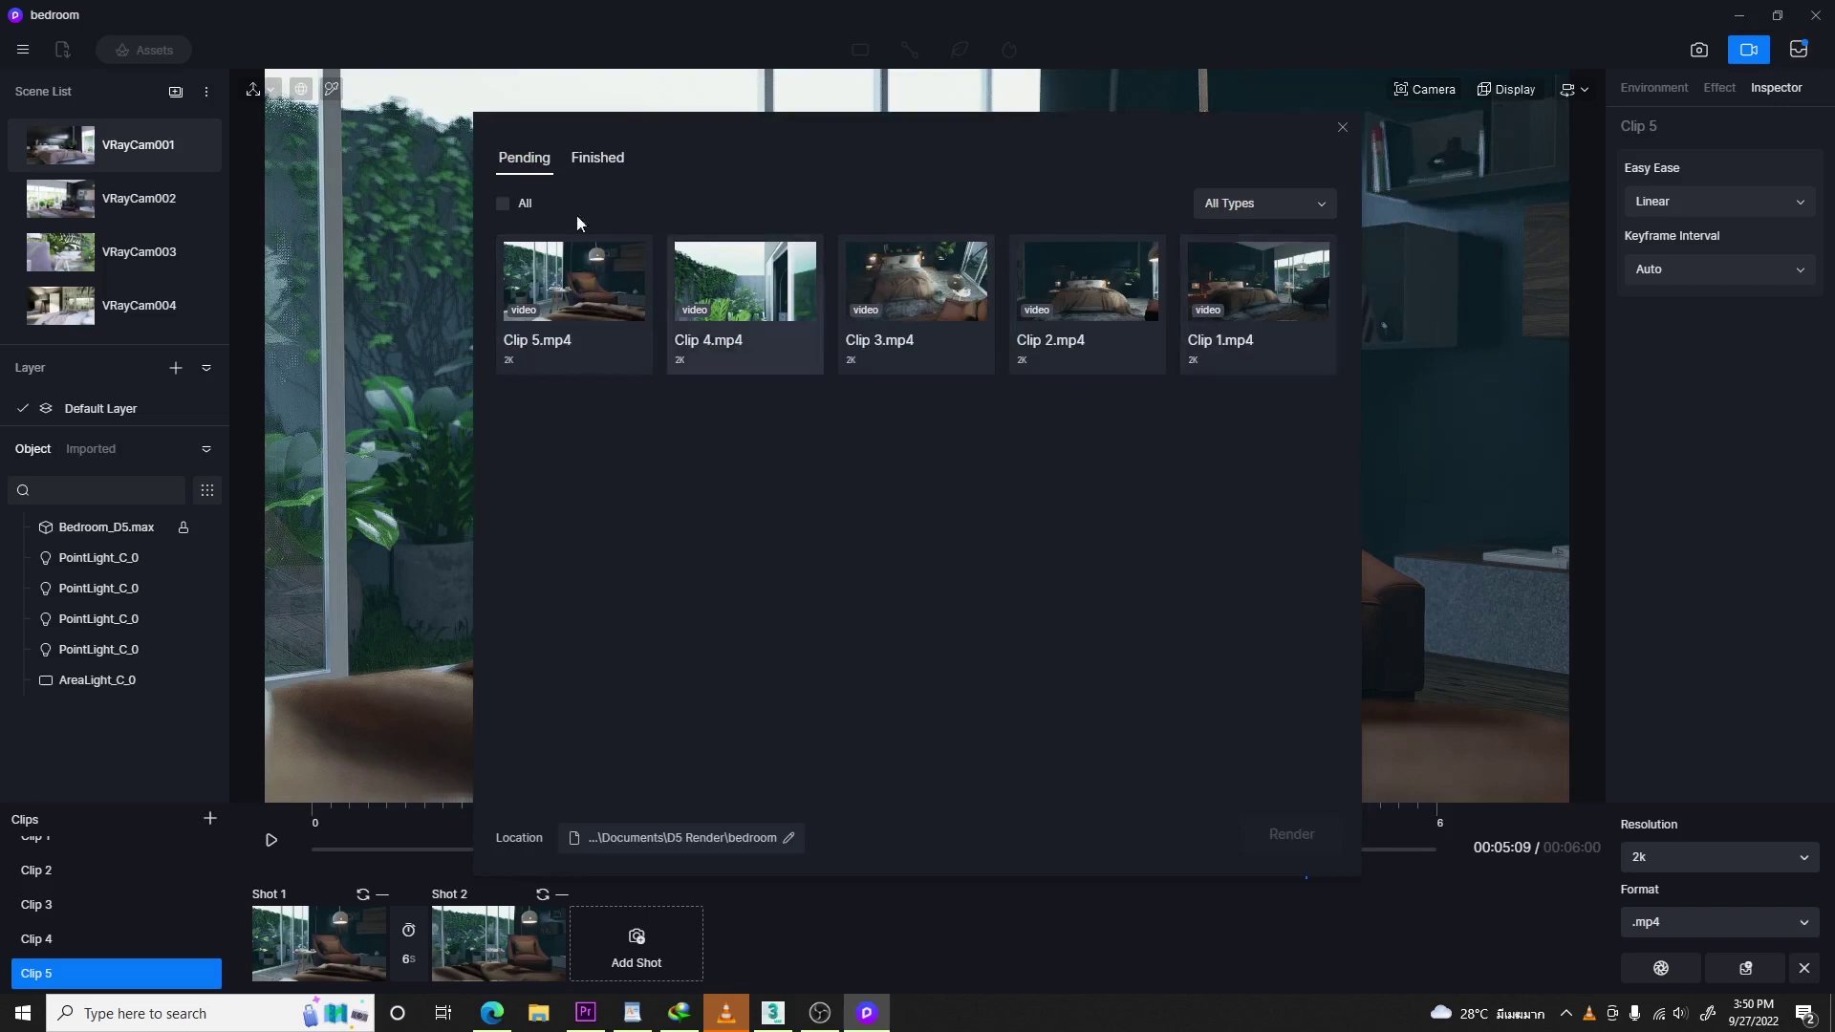
pyautogui.click(502, 205)
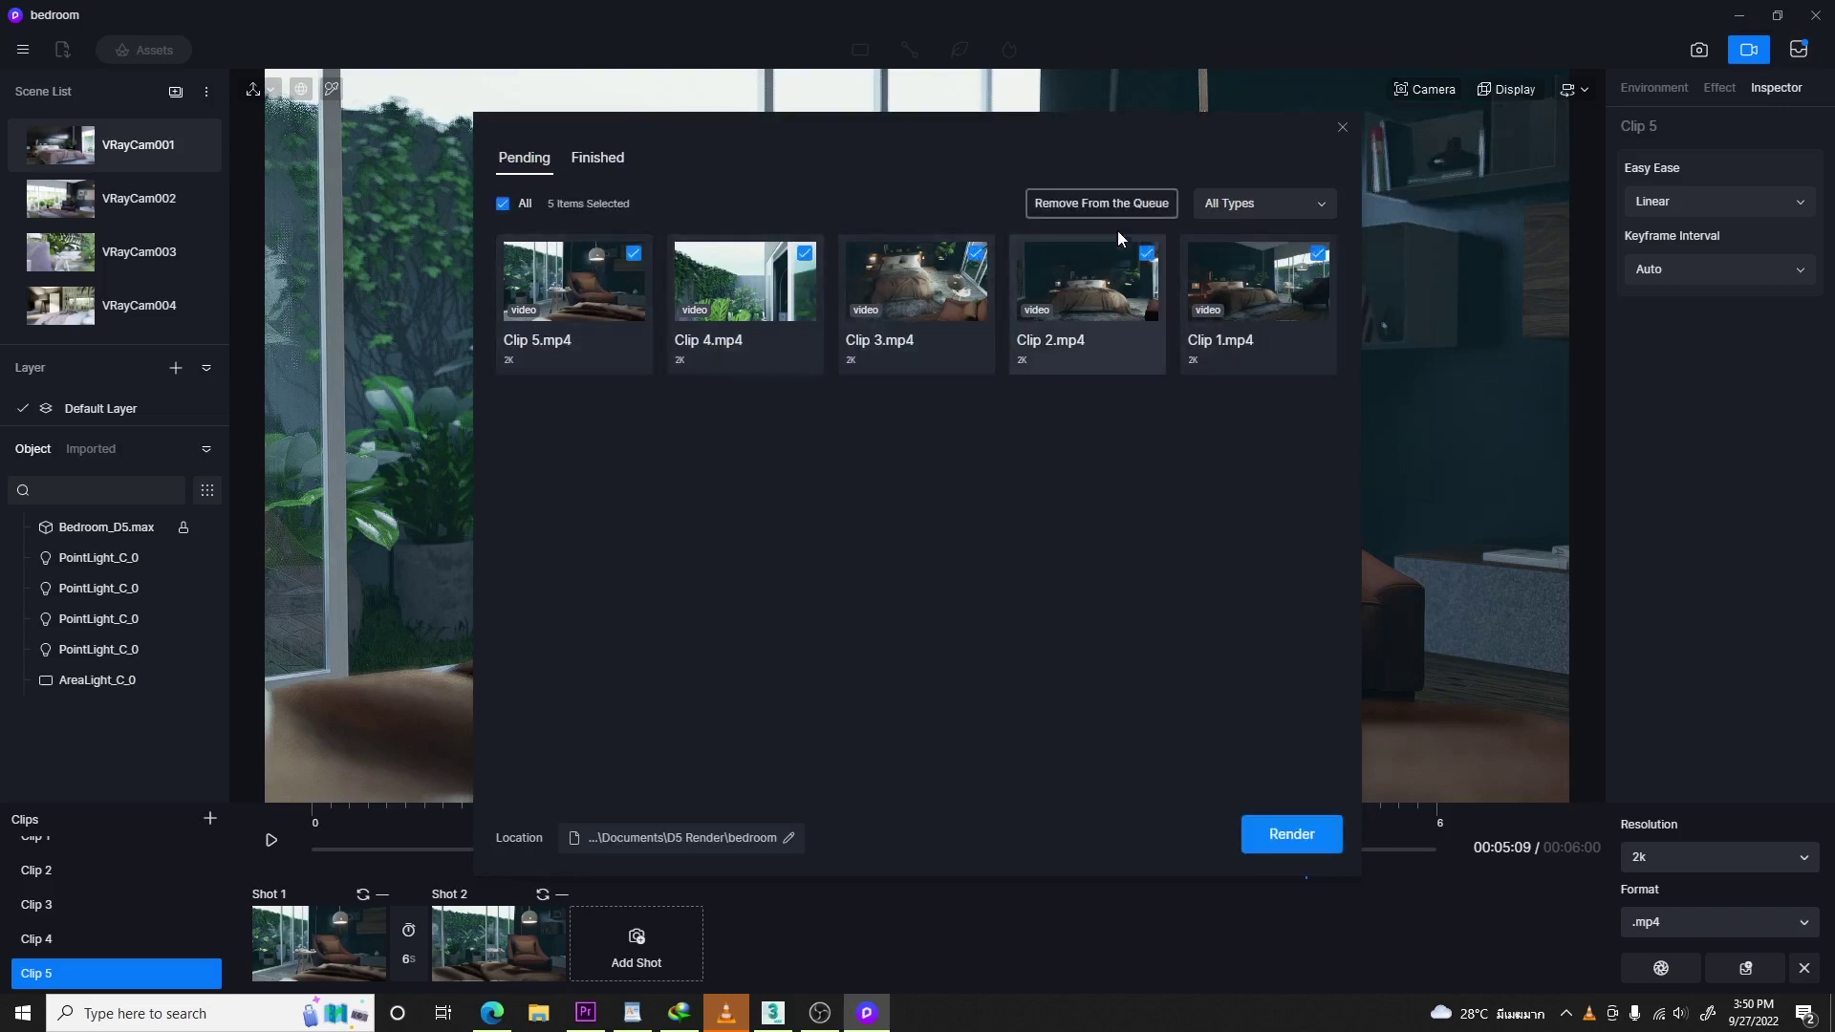
pyautogui.click(789, 838)
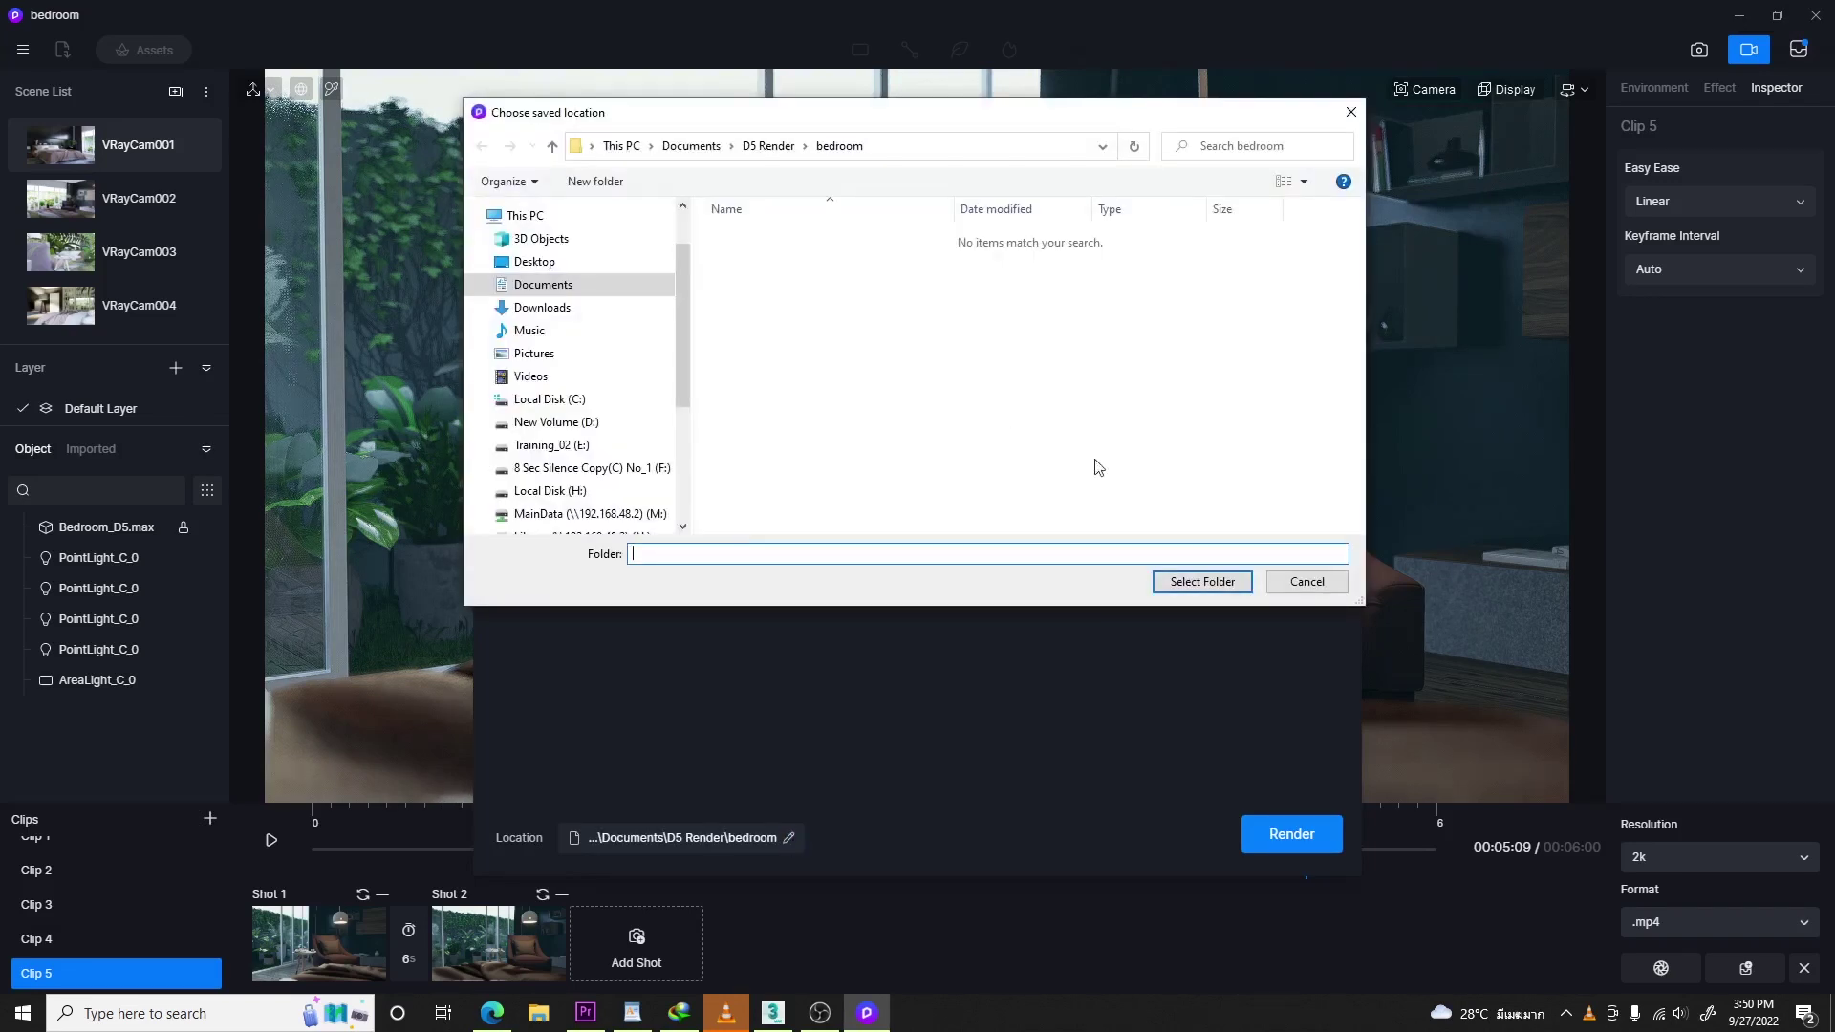
pyautogui.click(1239, 588)
pyautogui.click(1296, 839)
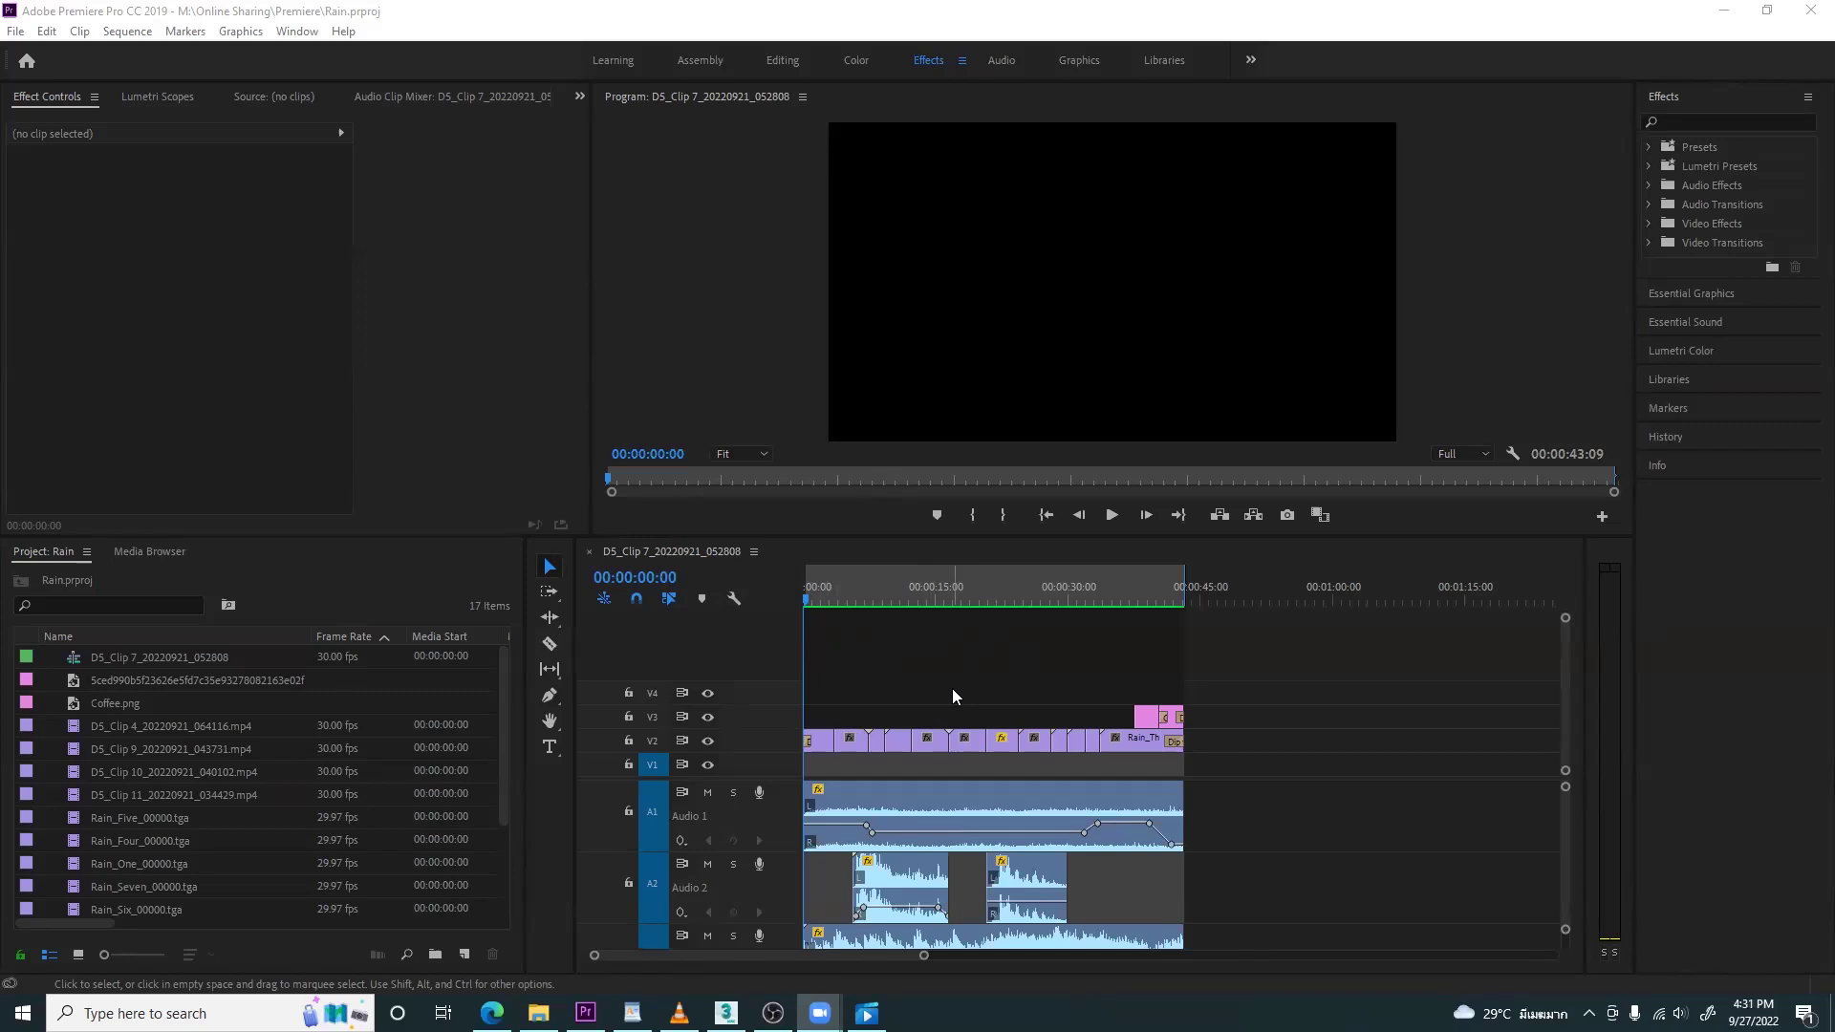
# - Switch to the Rain project in Premiere Pro and move the sequence playhead to 00:00:01:19
pyautogui.click(815, 598)
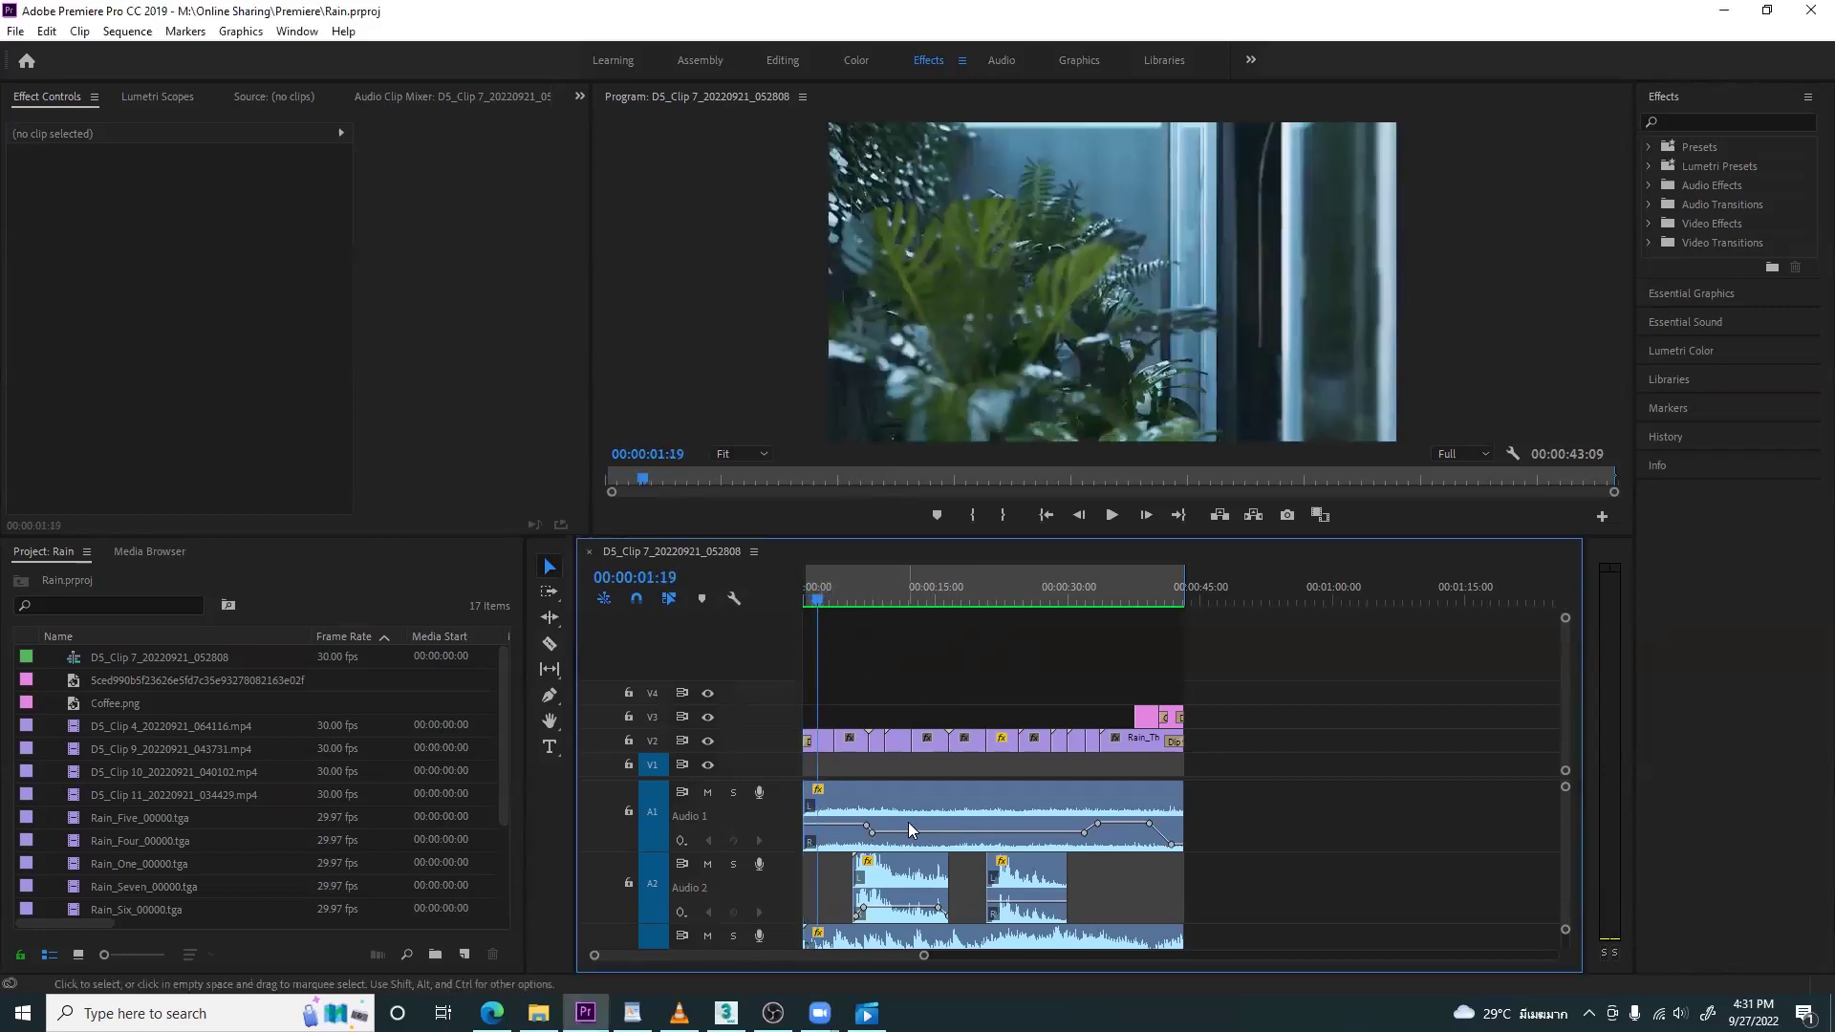